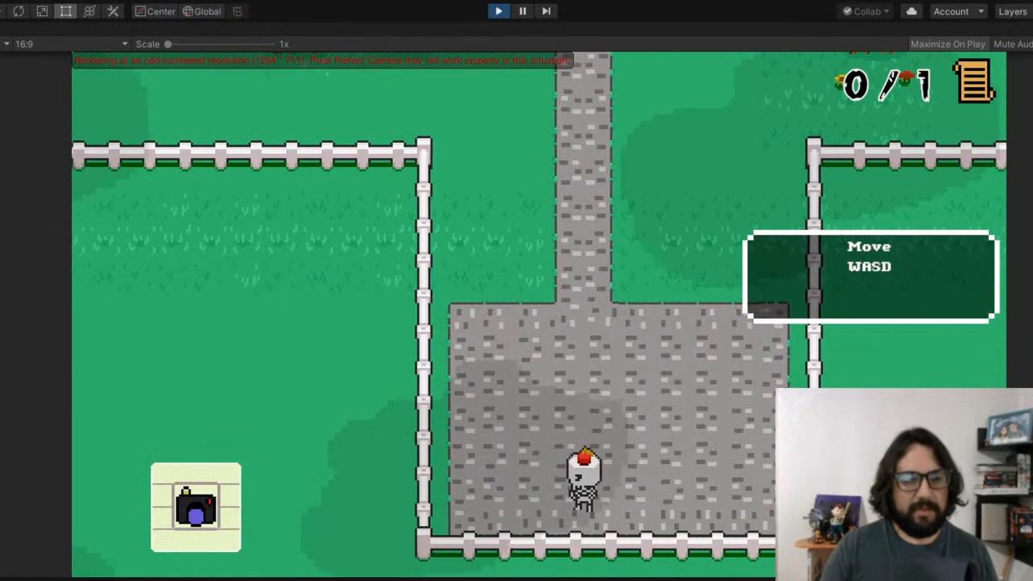
# Step: Walk the skeleton character around the path area in the play test, dismiss the dialogue, and exit play mode
pyautogui.press('d')
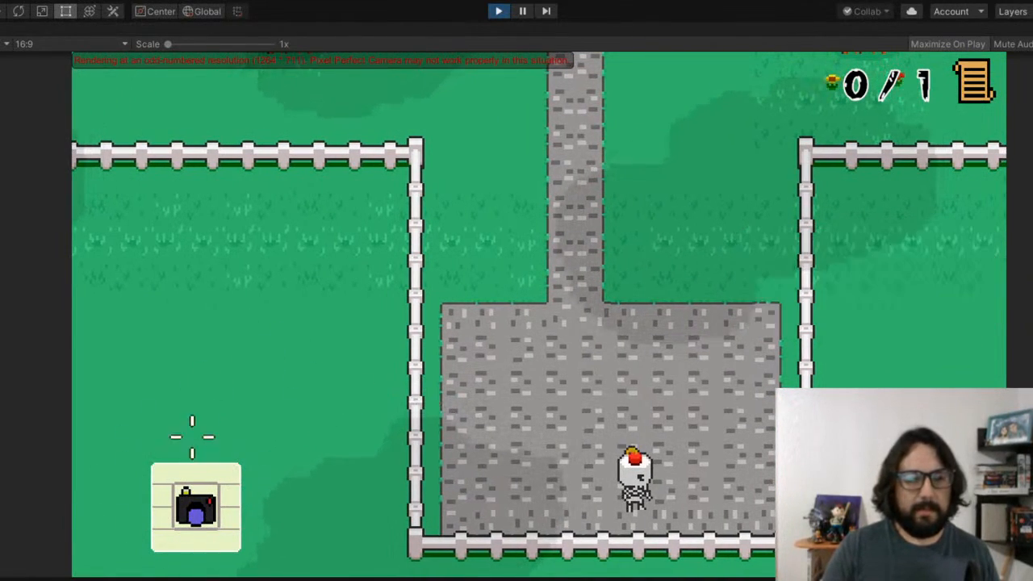
pyautogui.press('w')
pyautogui.press('w')
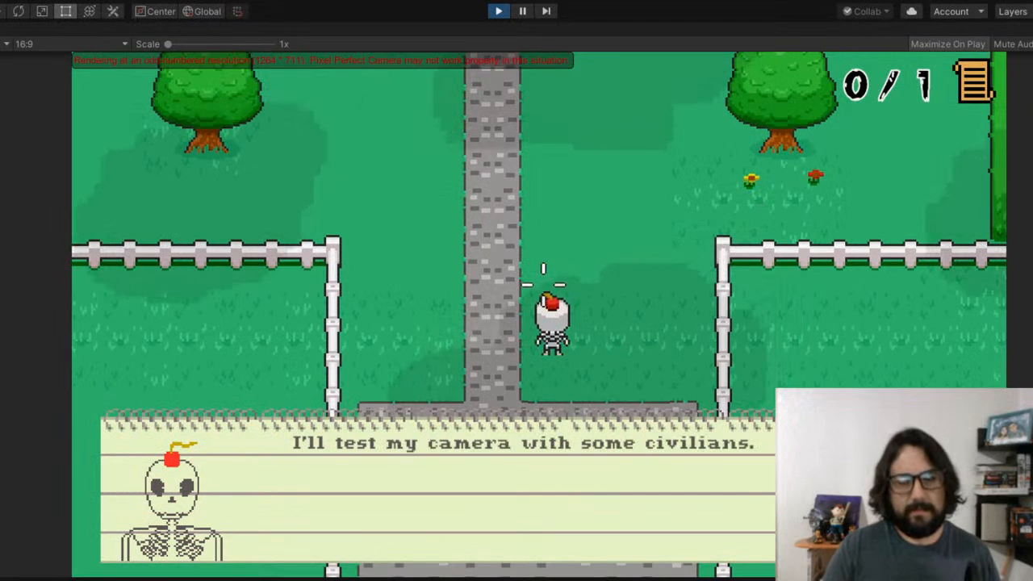
pyautogui.click(525, 302)
pyautogui.press('s')
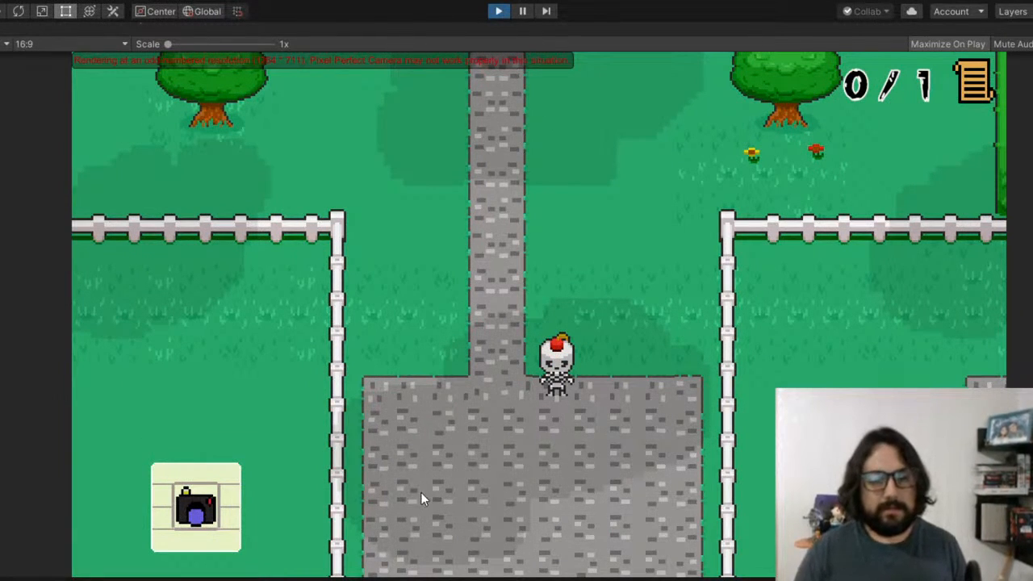
pyautogui.hotkey('ctrl', 'p')
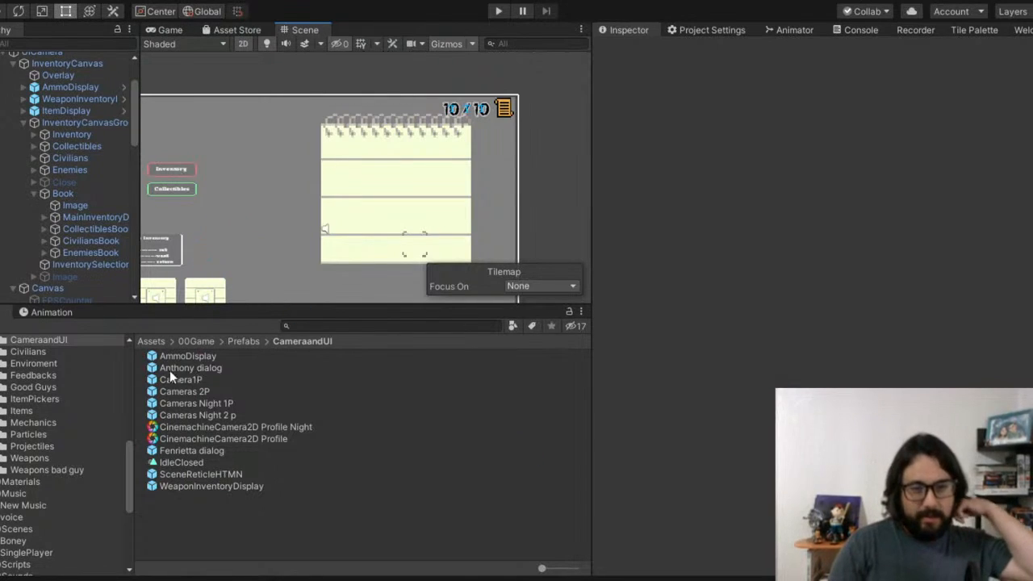
# Step: Create a new scene named "Boney's house" in the 00Scenes/Boney folder
pyautogui.click(22, 531)
pyautogui.click(24, 540)
pyautogui.scroll(-1, 238, 435)
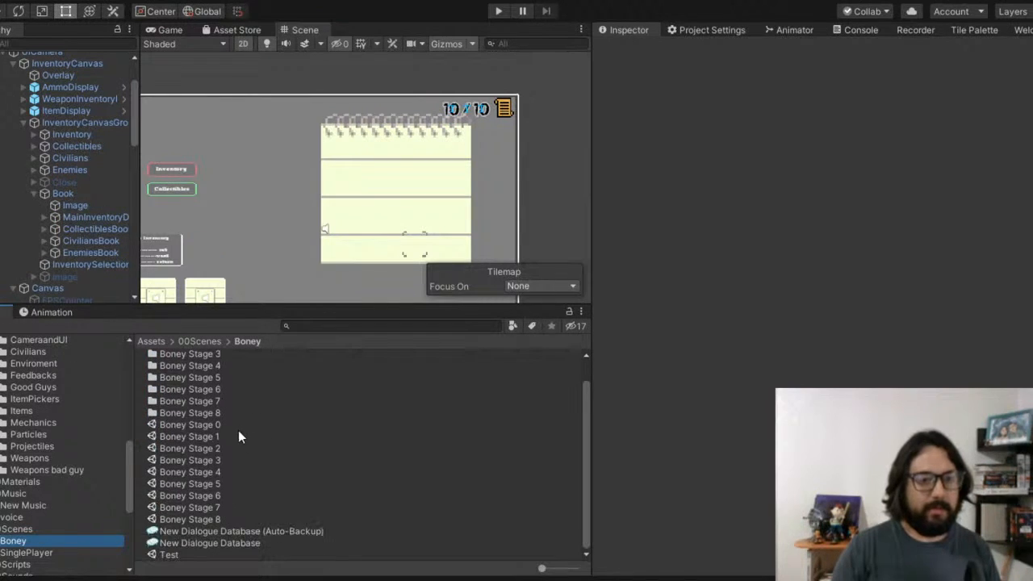
pyautogui.scroll(1, 242, 524)
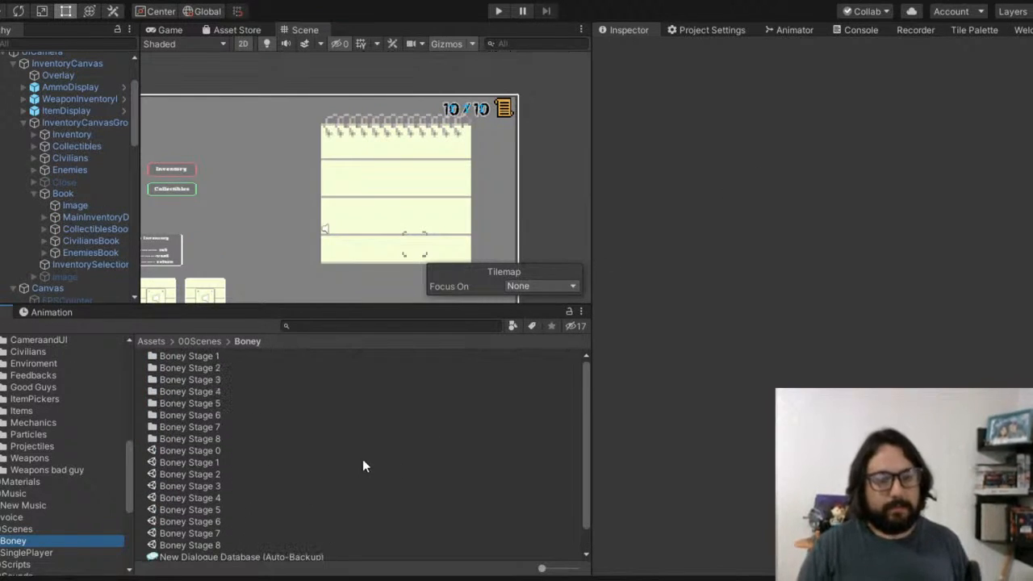
pyautogui.click(388, 486)
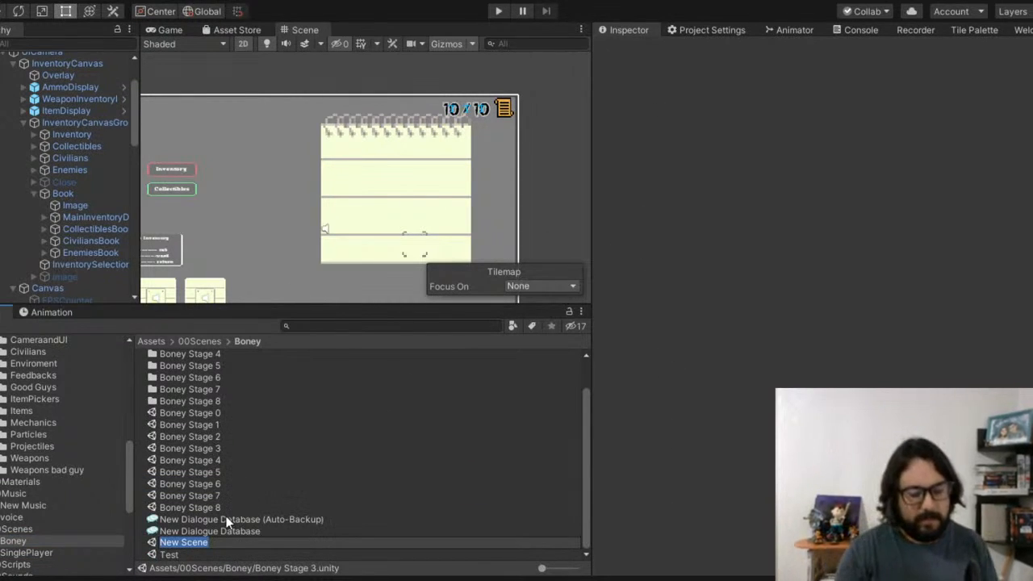
pyautogui.write('Boney')
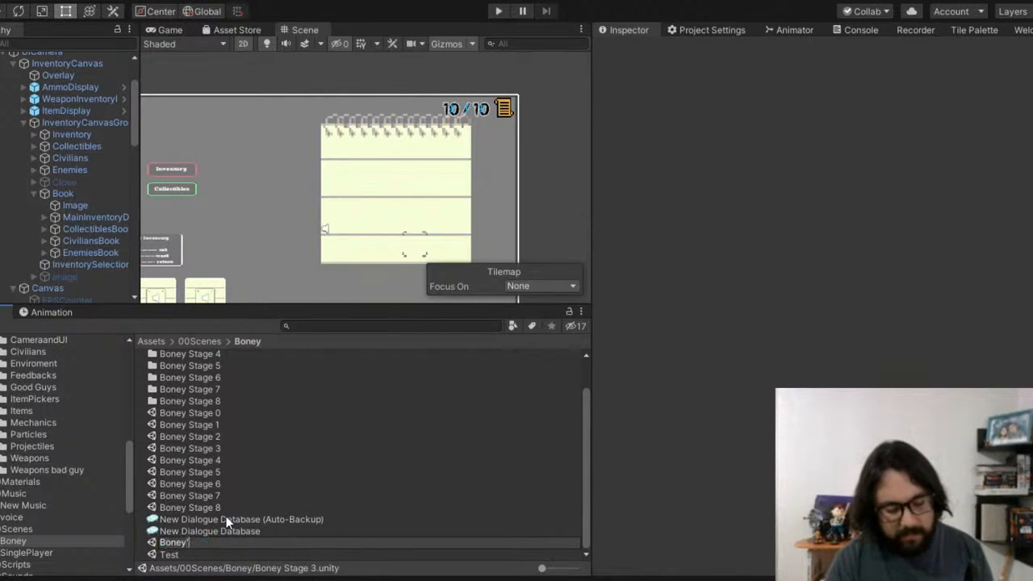
pyautogui.write("'s house")
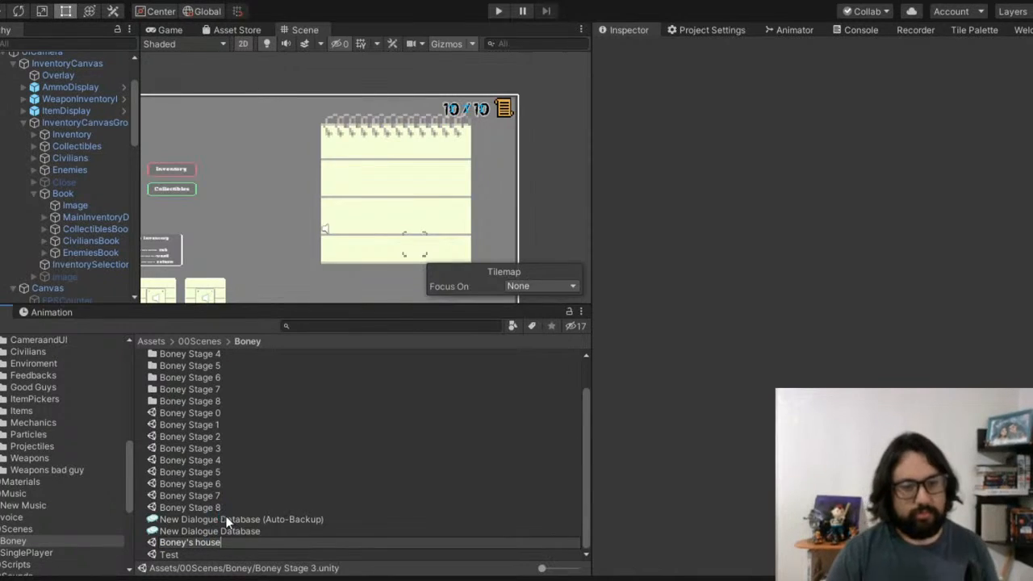
pyautogui.press('Return')
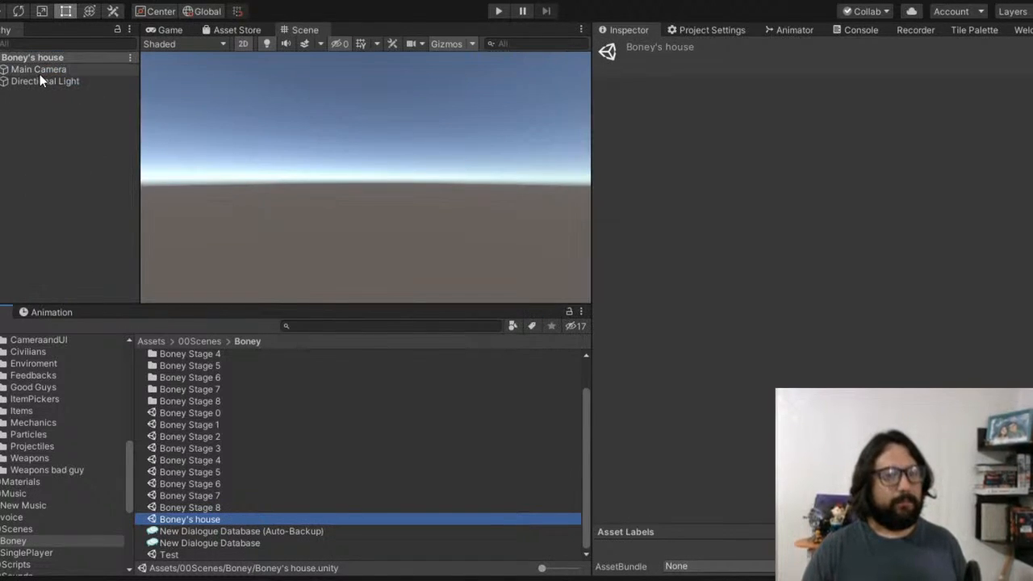
# Step: Delete the default Directional Light and Main Camera from the Boney's house scene
pyautogui.click(40, 72)
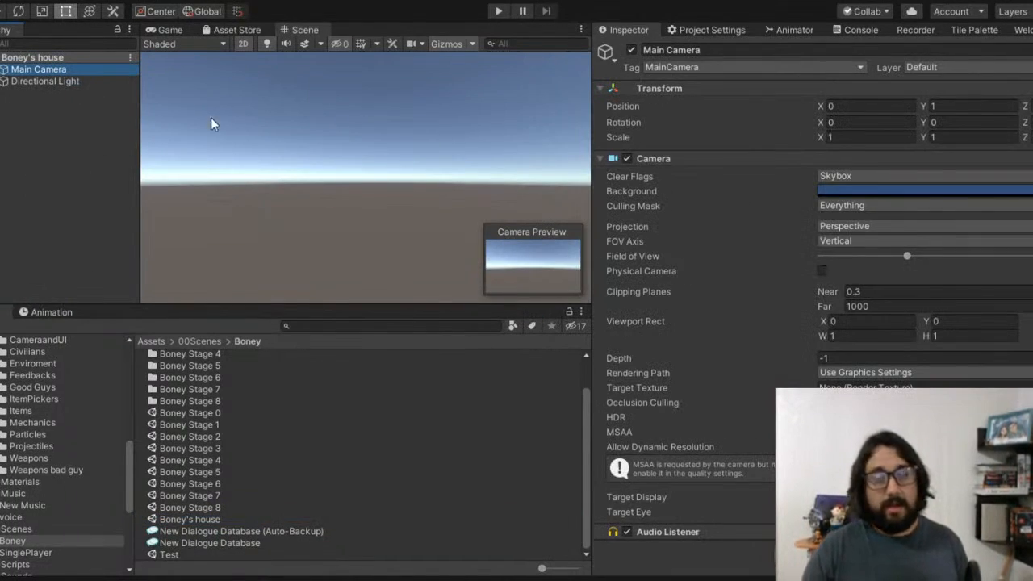
pyautogui.click(34, 81)
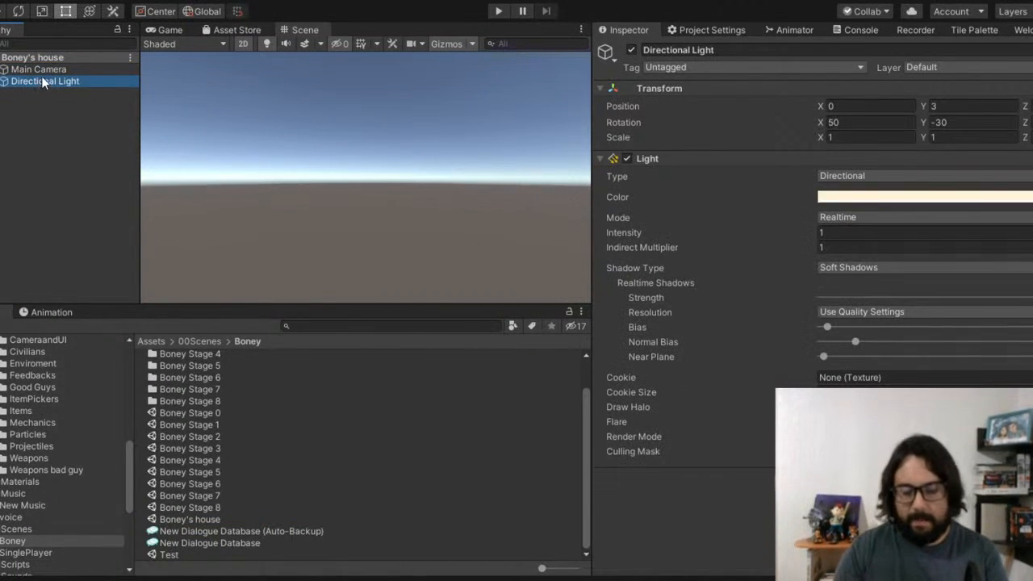
pyautogui.press('Delete')
pyautogui.click(42, 71)
pyautogui.press('Delete')
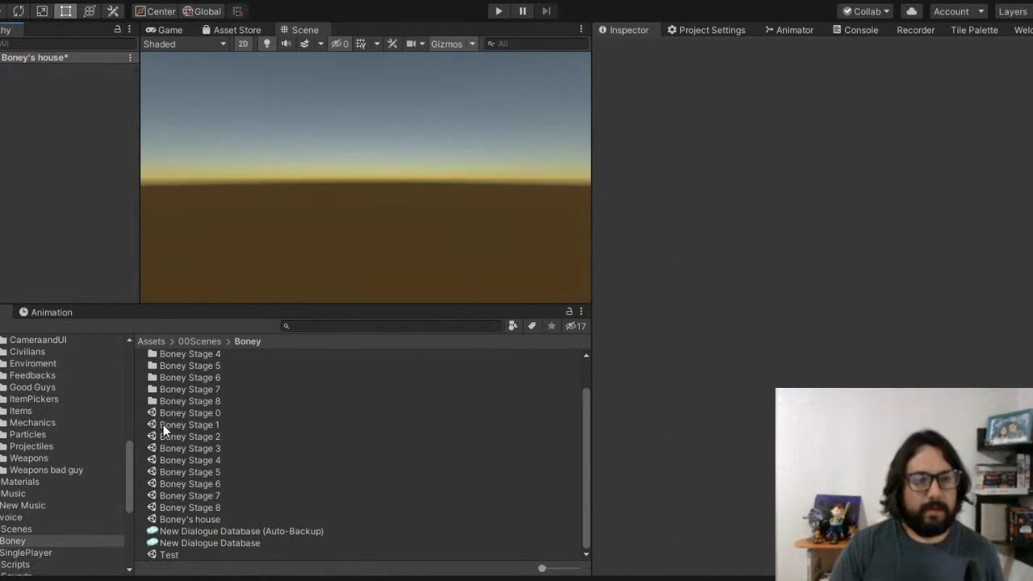
# Step: Open the Boney Stage 0 scene and copy its Camera1P object
pyautogui.click(192, 415)
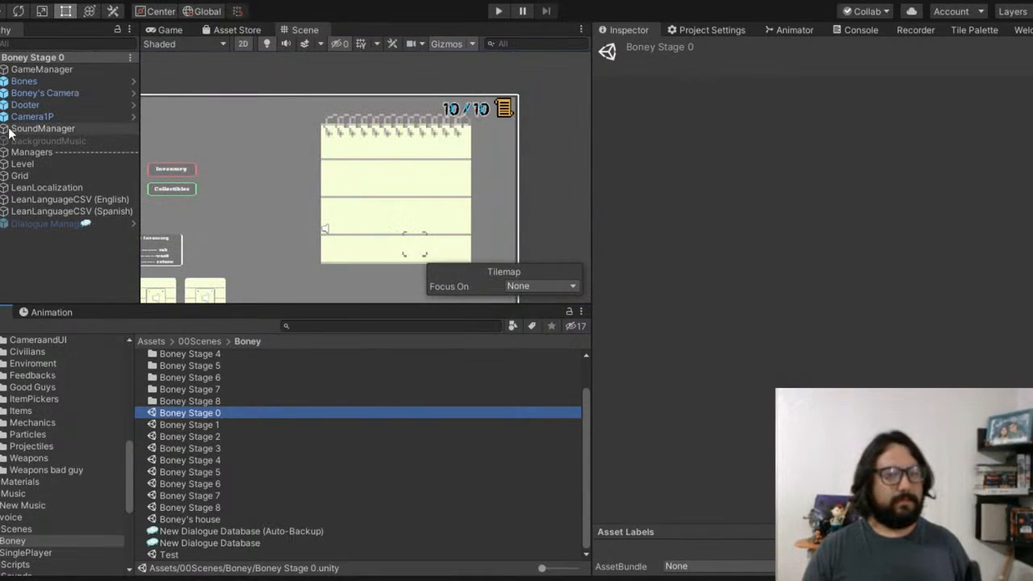
pyautogui.click(3, 116)
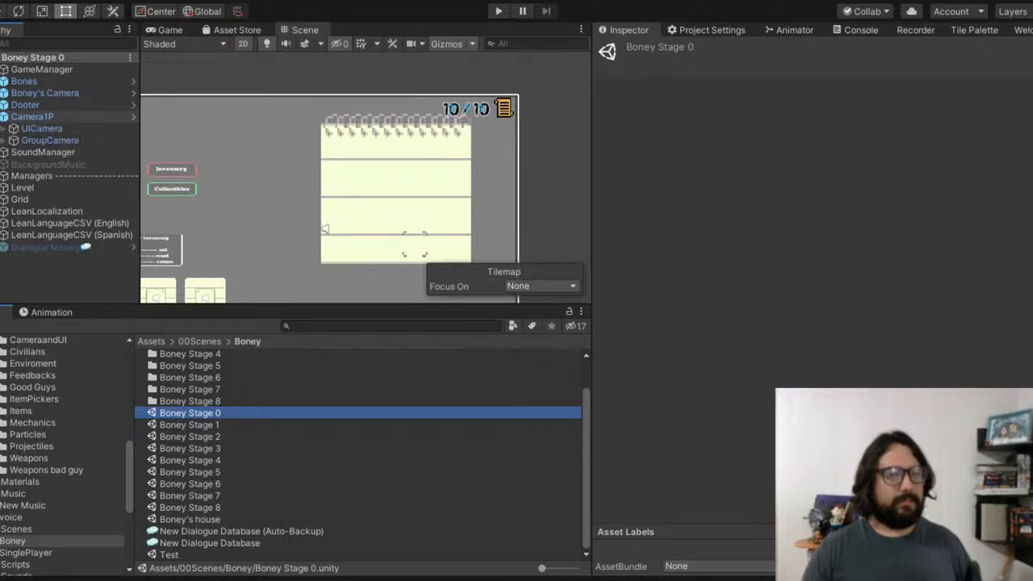
pyautogui.click(5, 129)
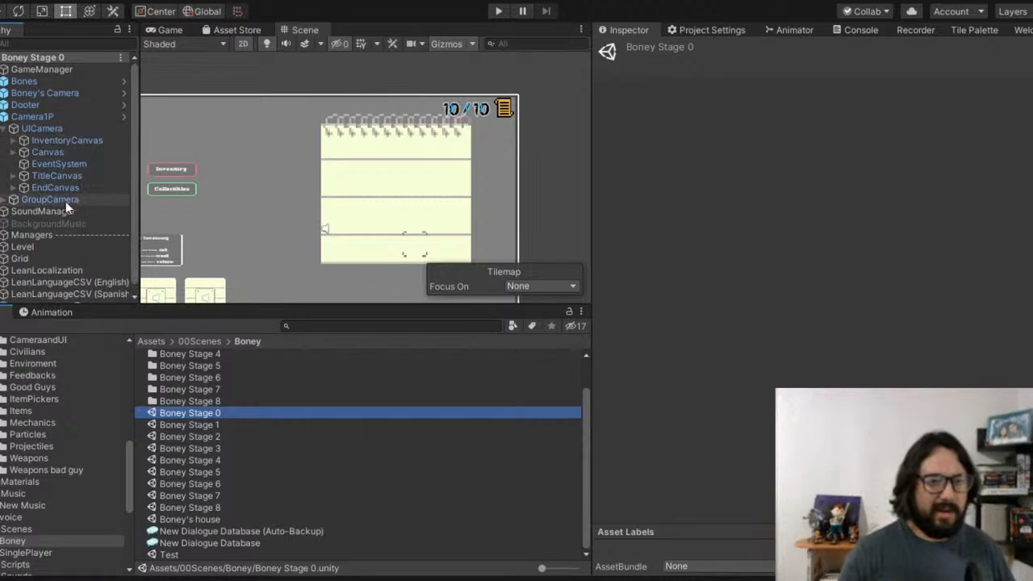
pyautogui.click(4, 127)
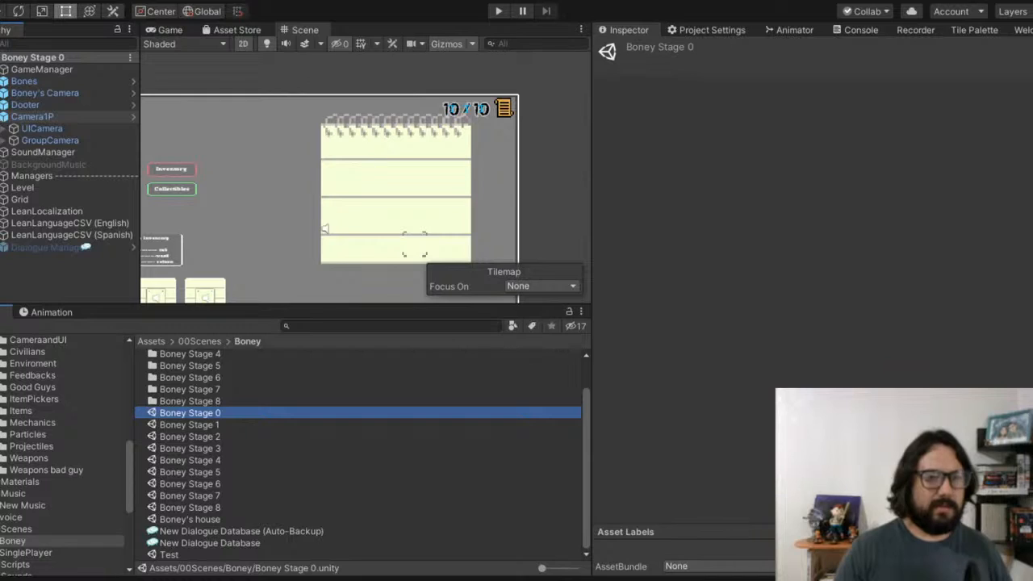
pyautogui.click(3, 116)
pyautogui.click(41, 115)
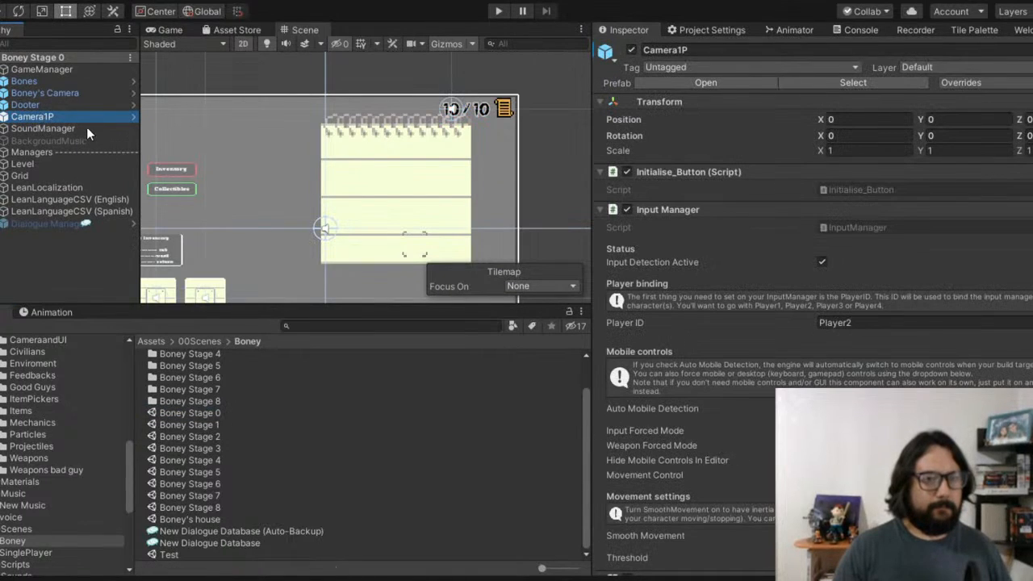
# Step: Paste Camera1P into the Boney's house scene and save the scene
pyautogui.click(213, 519)
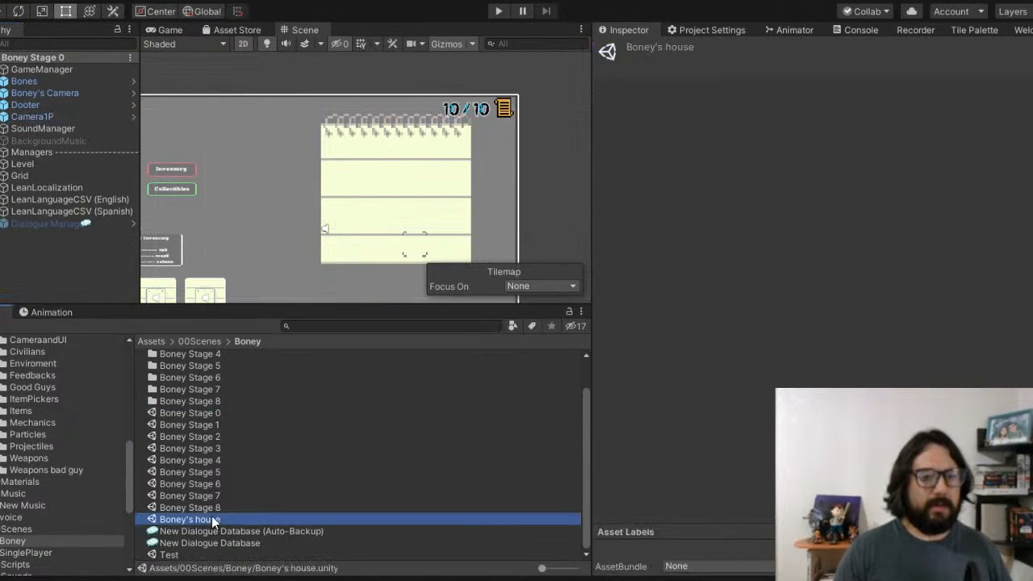
pyautogui.doubleClick(212, 518)
pyautogui.click(68, 127)
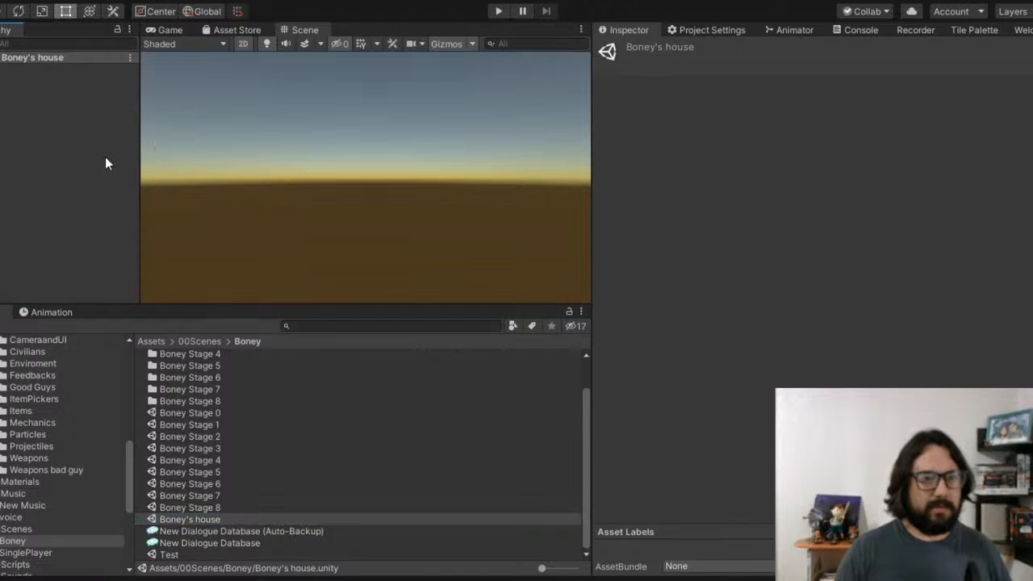
pyautogui.hotkey('ctrl', 'v')
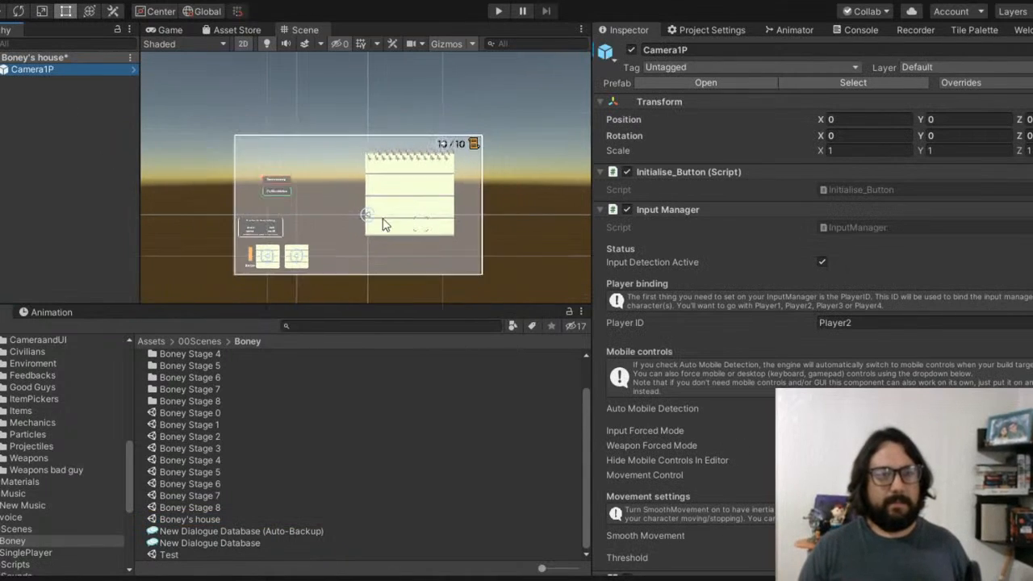
pyautogui.moveTo(372, 222); pyautogui.dragTo(516, 164, button='middle')
pyautogui.scroll(9, 486, 170)
pyautogui.moveTo(479, 223); pyautogui.dragTo(390, 193, button='middle')
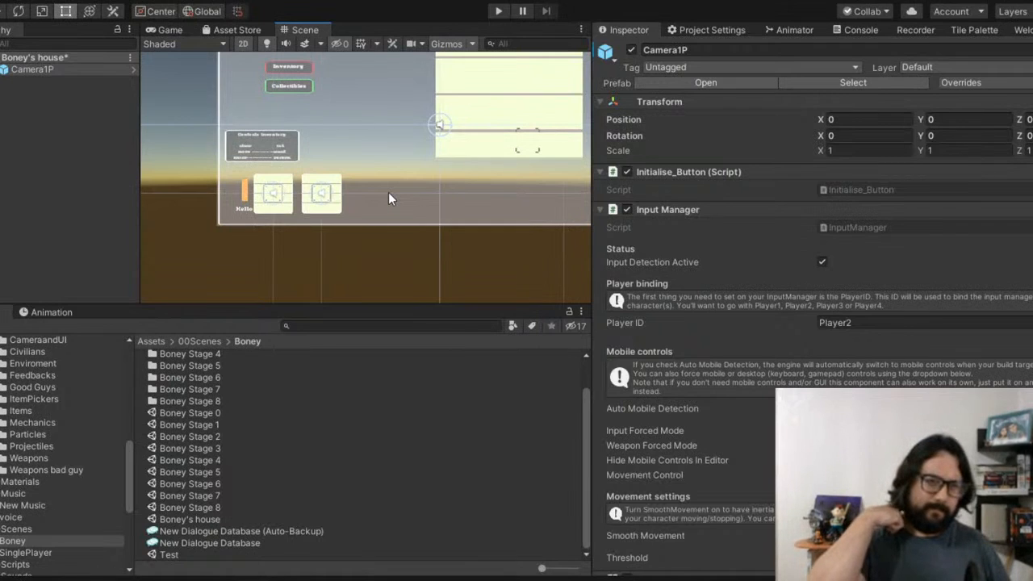
pyautogui.hotkey('ctrl', 's')
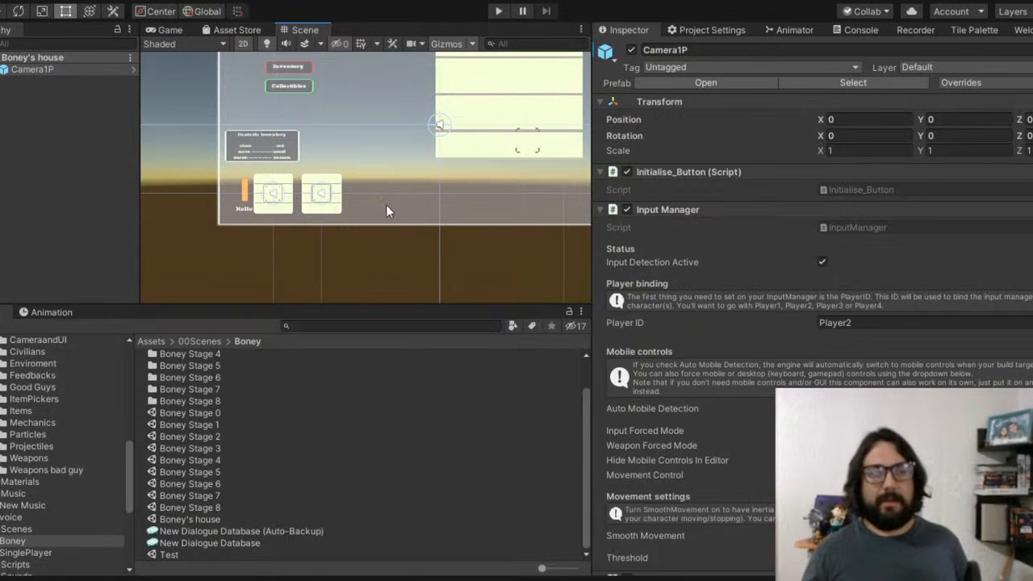
pyautogui.moveTo(409, 170); pyautogui.dragTo(325, 231, button='middle')
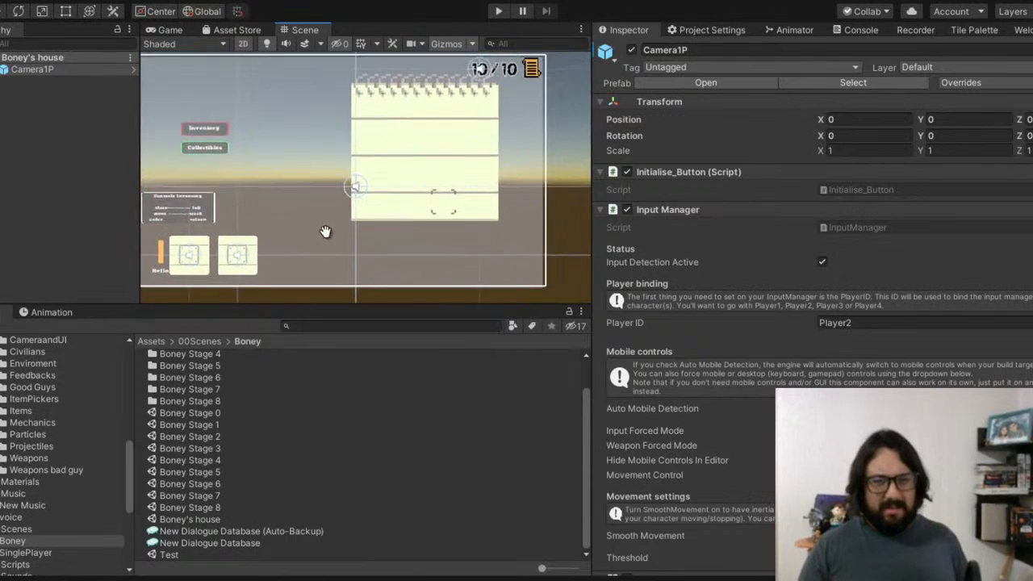
pyautogui.scroll(-5, 376, 203)
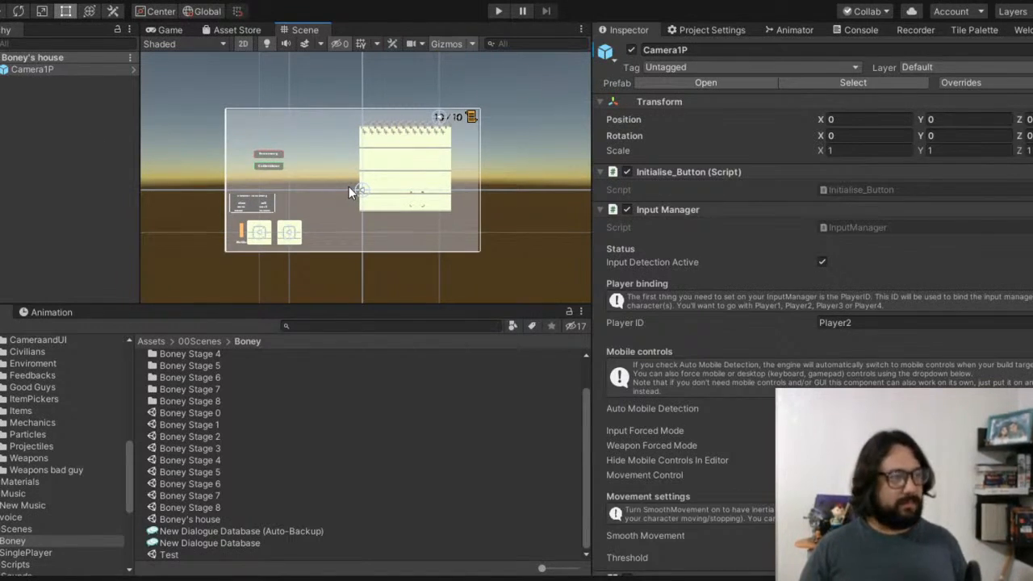
pyautogui.moveTo(358, 215); pyautogui.dragTo(454, 208, button='middle')
pyautogui.scroll(3, 454, 208)
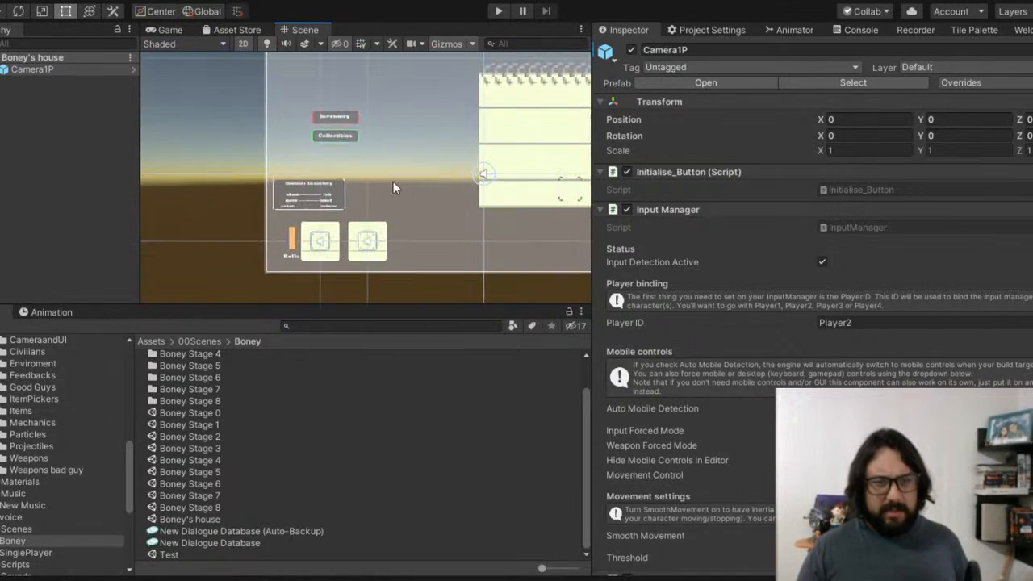
pyautogui.click(53, 128)
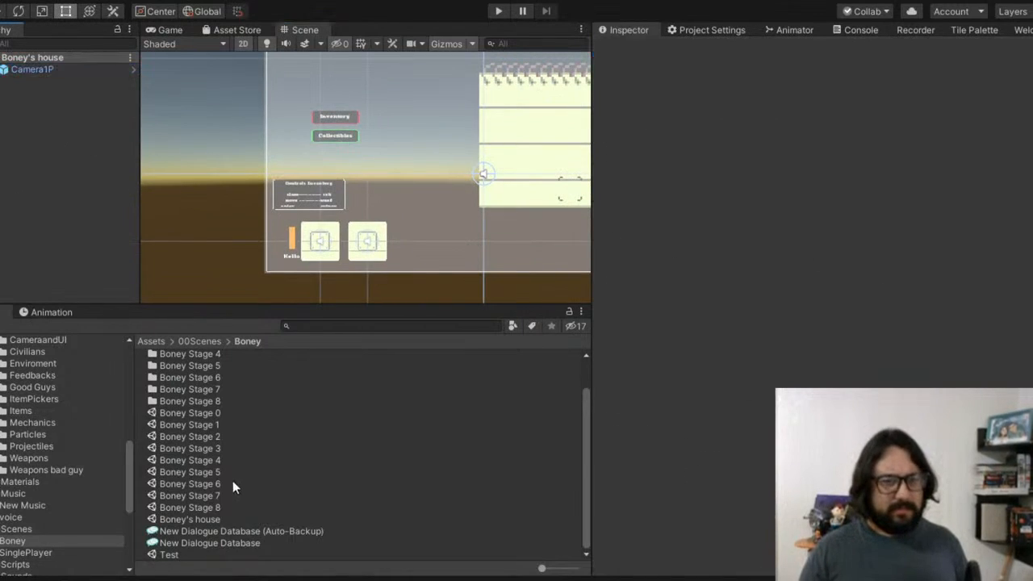
# Step: Reopen the Boney Stage 0 scene and examine the child objects of Managers and Level
pyautogui.click(201, 414)
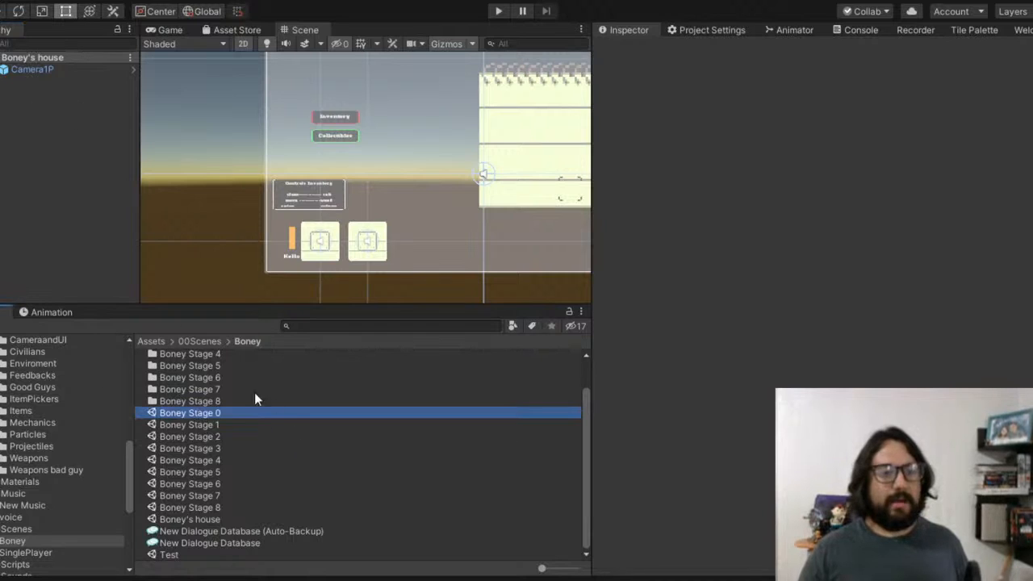
pyautogui.doubleClick(193, 413)
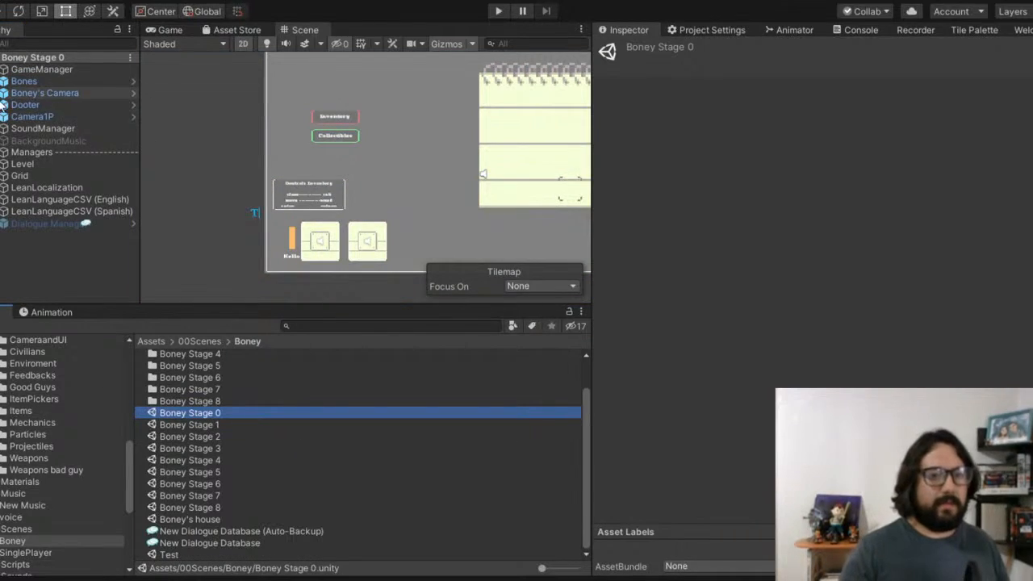
pyautogui.click(4, 152)
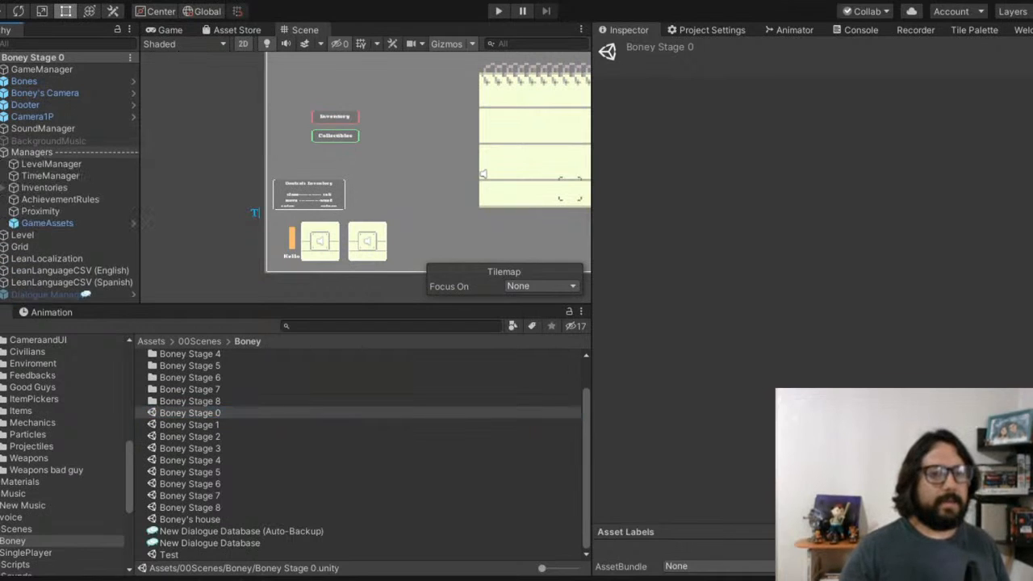
pyautogui.click(4, 152)
pyautogui.click(4, 164)
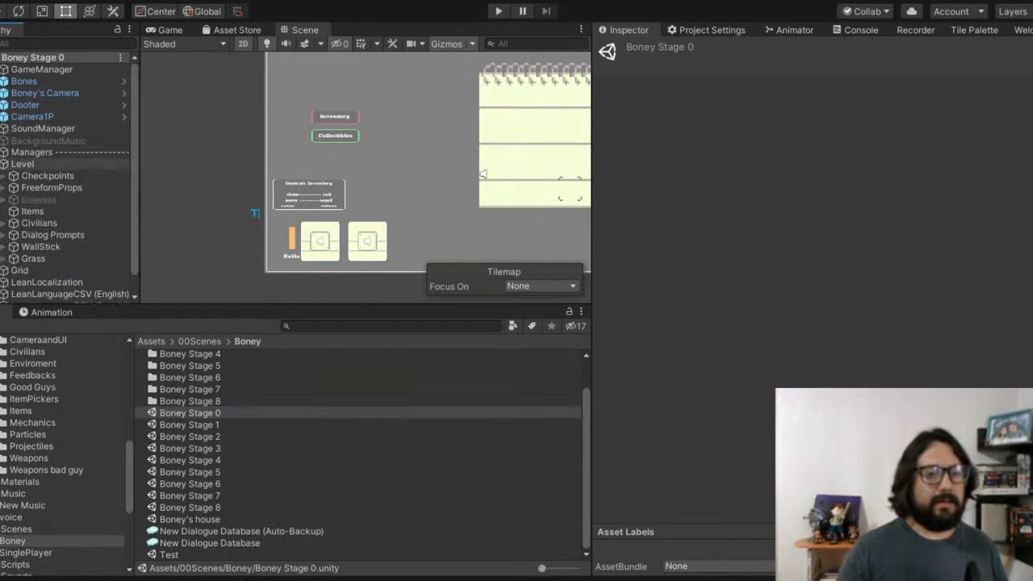
pyautogui.click(26, 212)
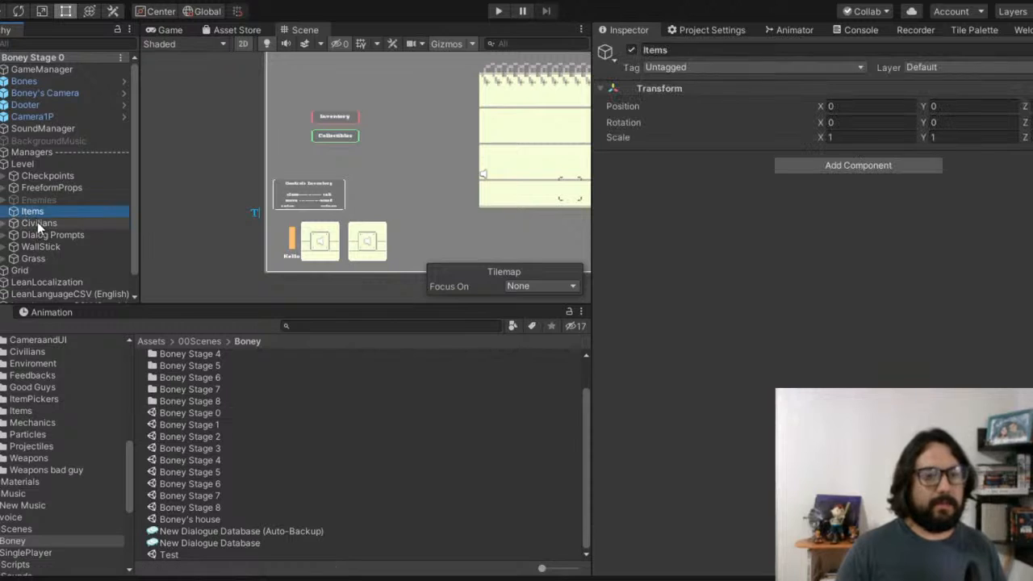
pyautogui.click(38, 223)
pyautogui.click(44, 235)
pyautogui.click(34, 257)
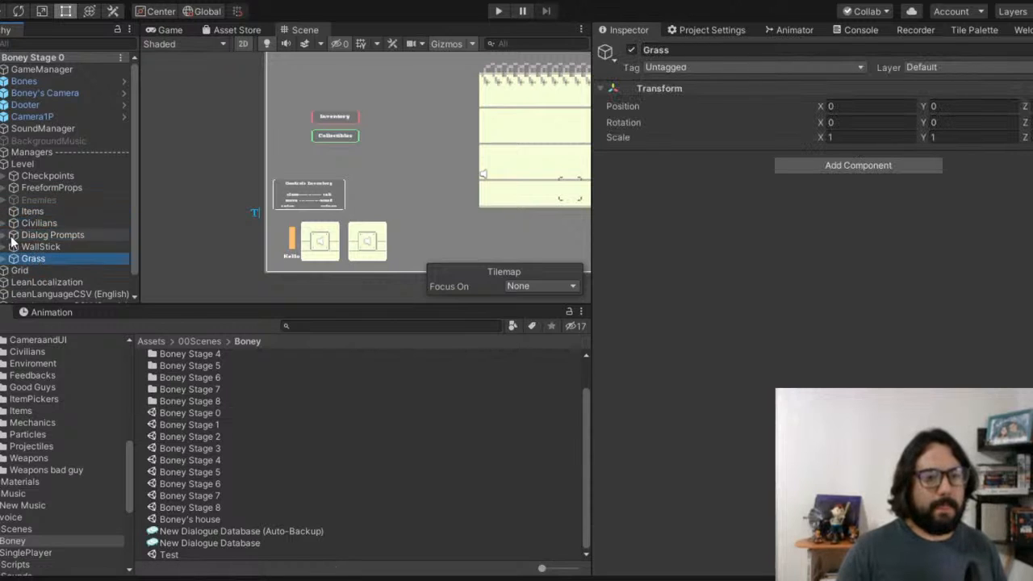
pyautogui.click(3, 177)
pyautogui.click(2, 177)
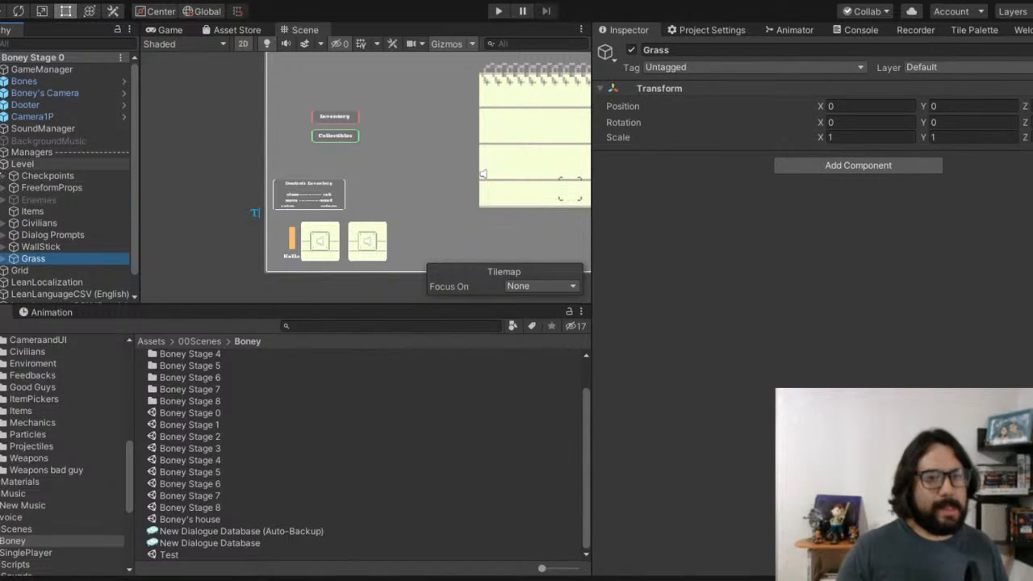
# Step: Copy the Managers and Level objects from Boney Stage 0 and paste them into the Boney's house scene
pyautogui.click(1, 164)
pyautogui.click(16, 165)
pyautogui.keyDown('ctrl'); pyautogui.click(22, 153); pyautogui.keyUp('ctrl')
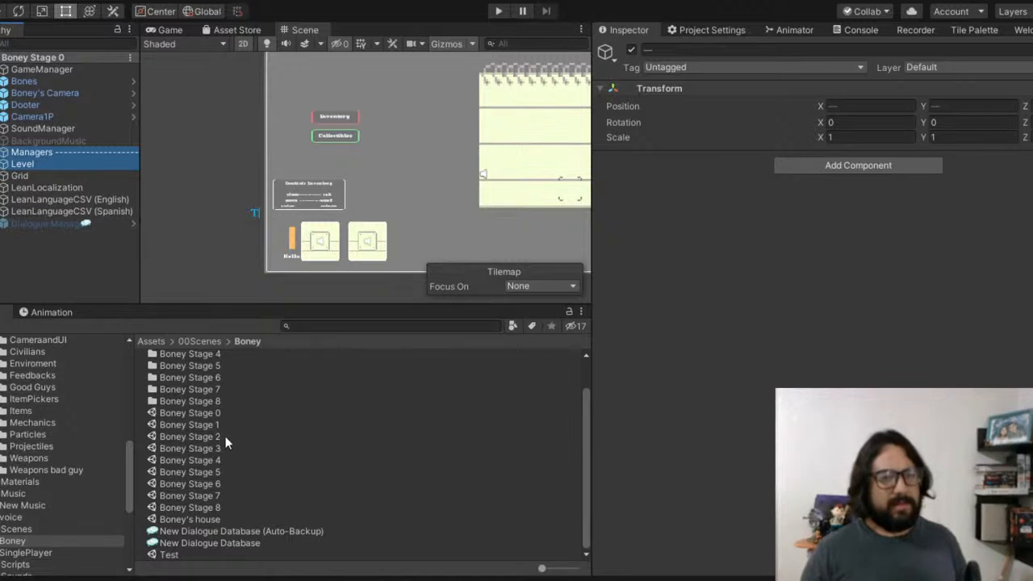
pyautogui.doubleClick(209, 519)
pyautogui.click(7, 120)
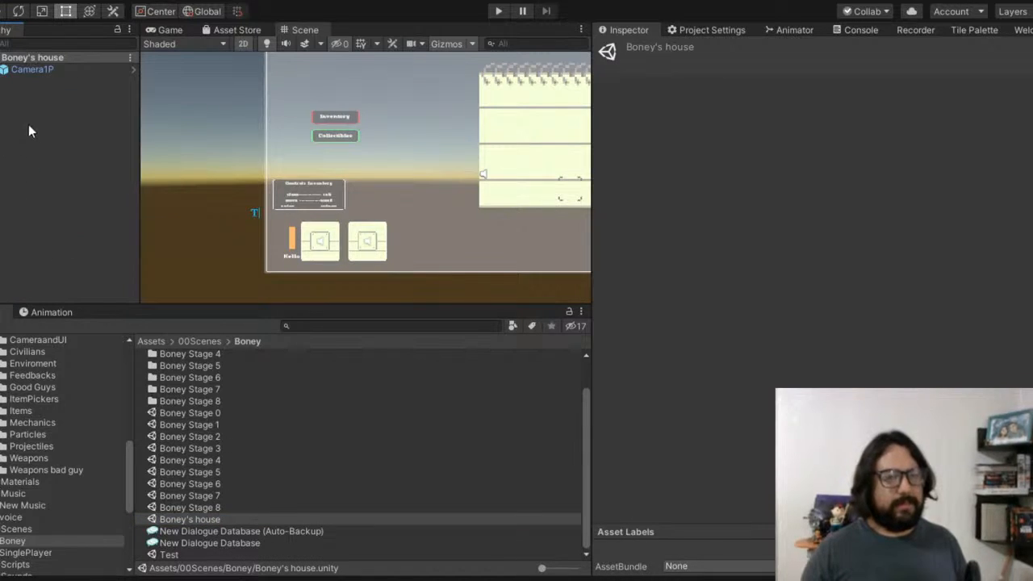
pyautogui.hotkey('ctrl', 'v')
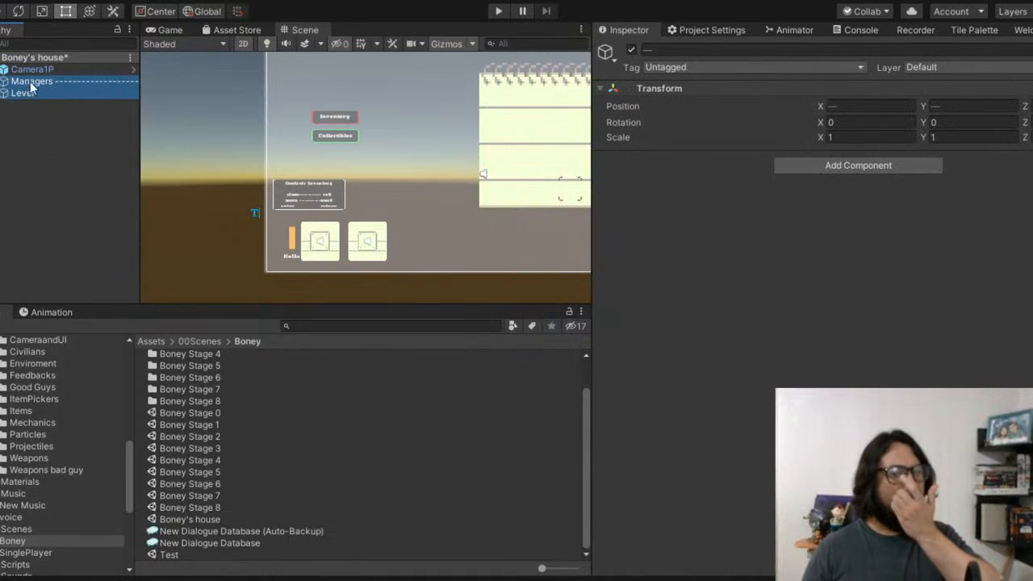
# Step: Delete all child objects of FreeformProps under Level, from Empty trees through Hideable
pyautogui.click(4, 93)
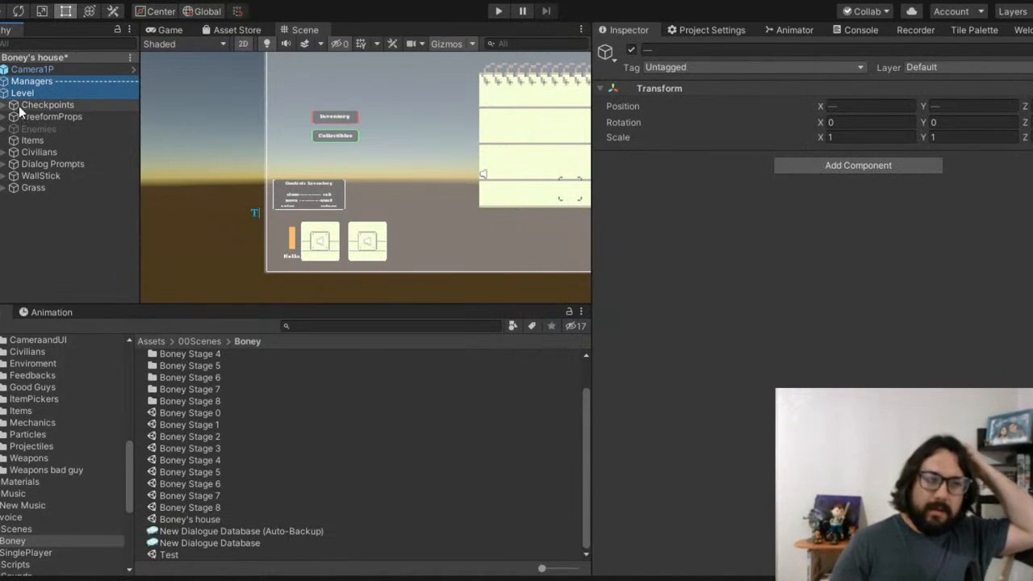
pyautogui.click(32, 105)
pyautogui.doubleClick(29, 111)
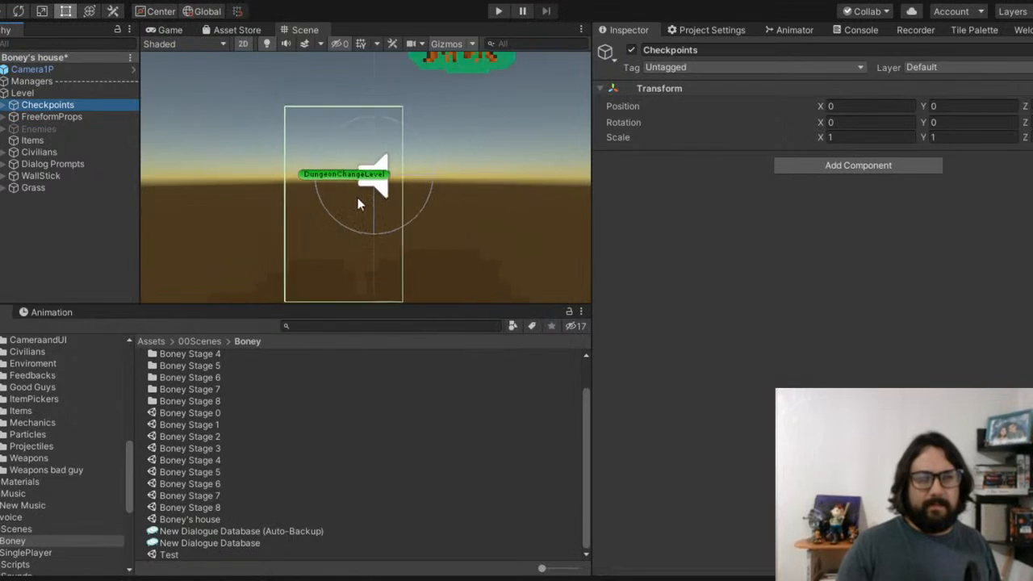
pyautogui.scroll(-10, 371, 202)
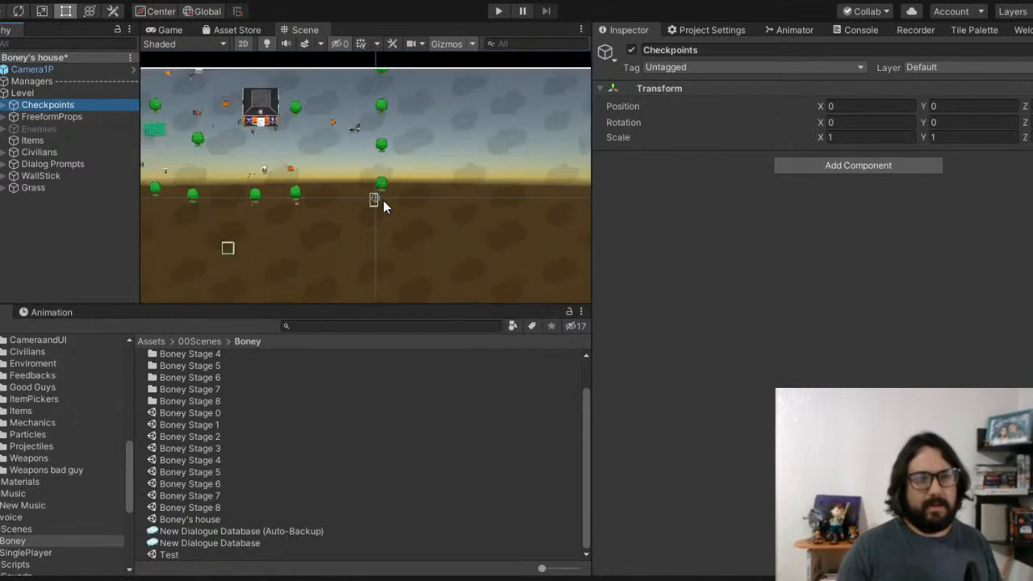
pyautogui.moveTo(292, 156); pyautogui.dragTo(421, 222, button='middle')
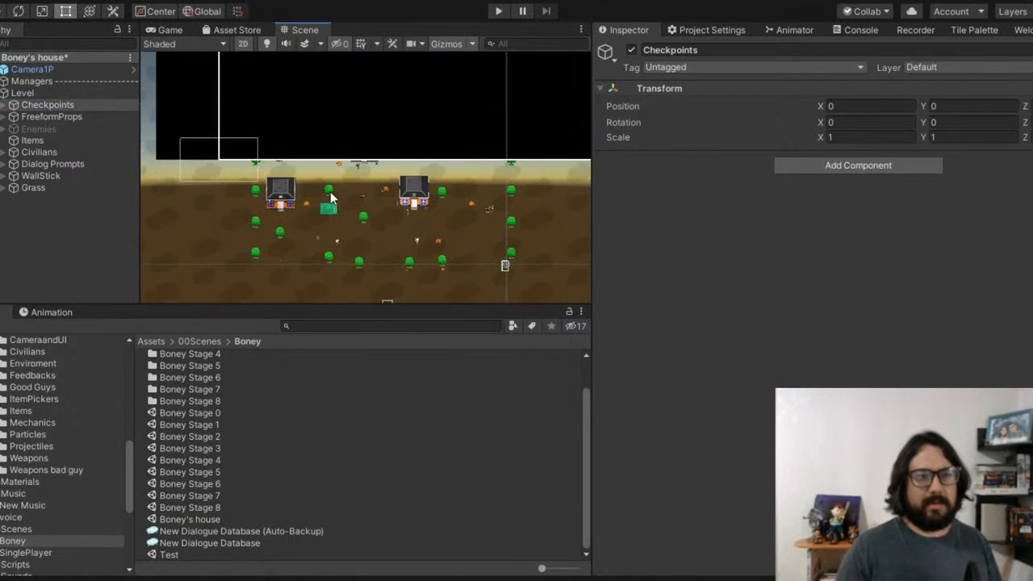
pyautogui.click(8, 117)
pyautogui.click(59, 130)
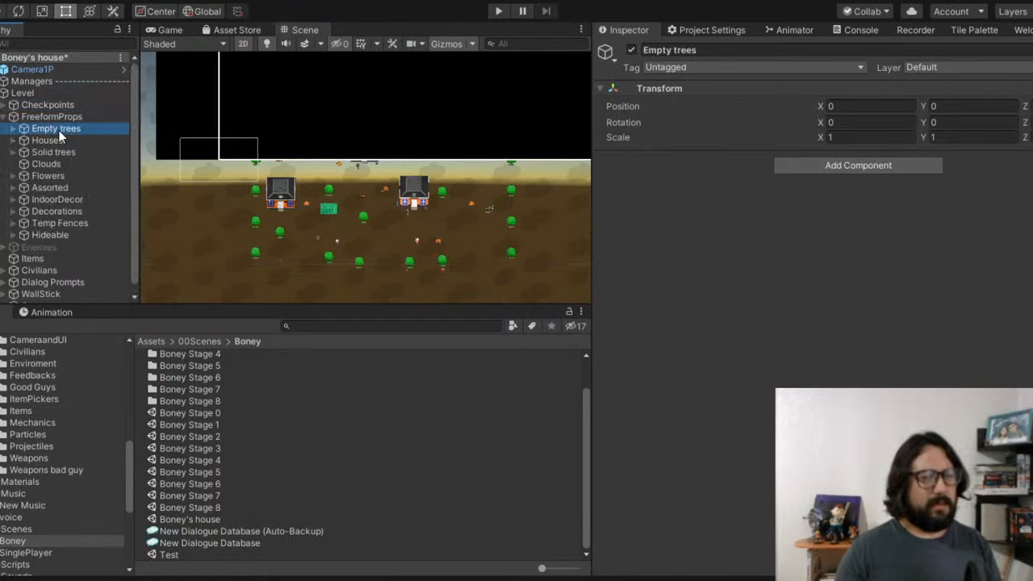
pyautogui.keyDown('shift'); pyautogui.click(66, 234); pyautogui.keyUp('shift')
pyautogui.press('Delete')
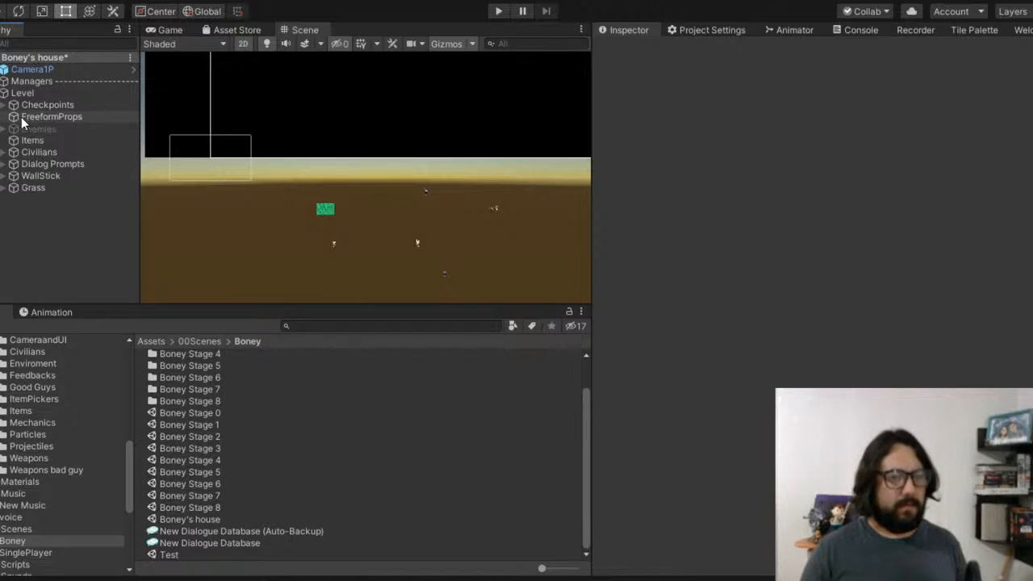
# Step: Delete all child objects of Dialog Prompts, from Director through the last prompt
pyautogui.click(5, 163)
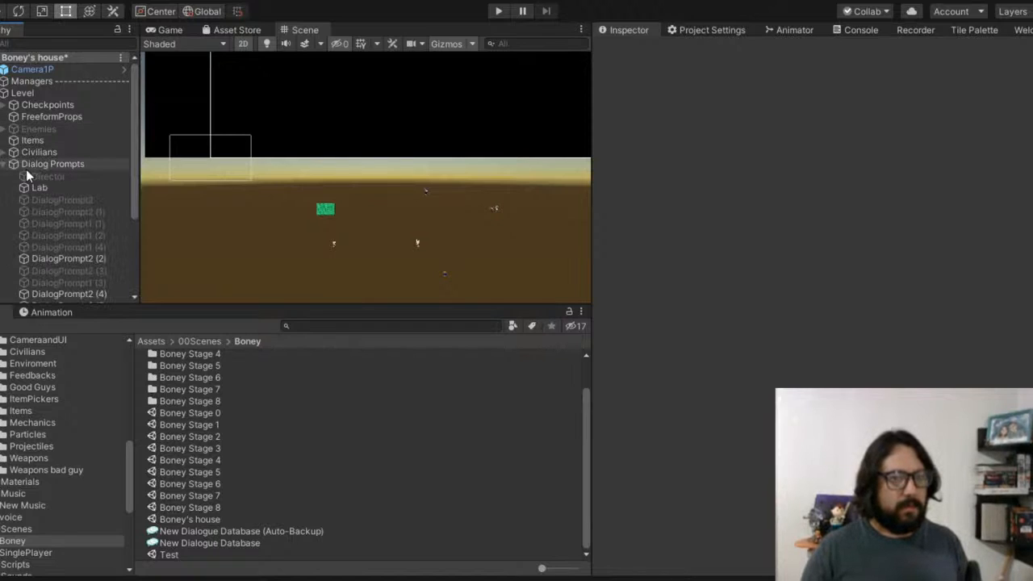
pyautogui.click(40, 176)
pyautogui.scroll(-5, 48, 234)
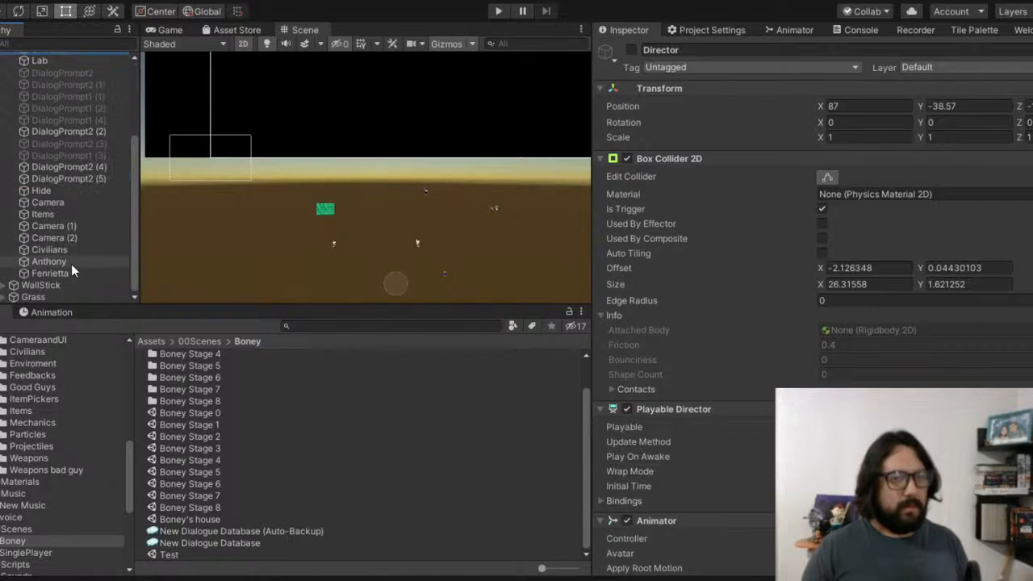
pyautogui.keyDown('shift'); pyautogui.click(57, 274); pyautogui.keyUp('shift')
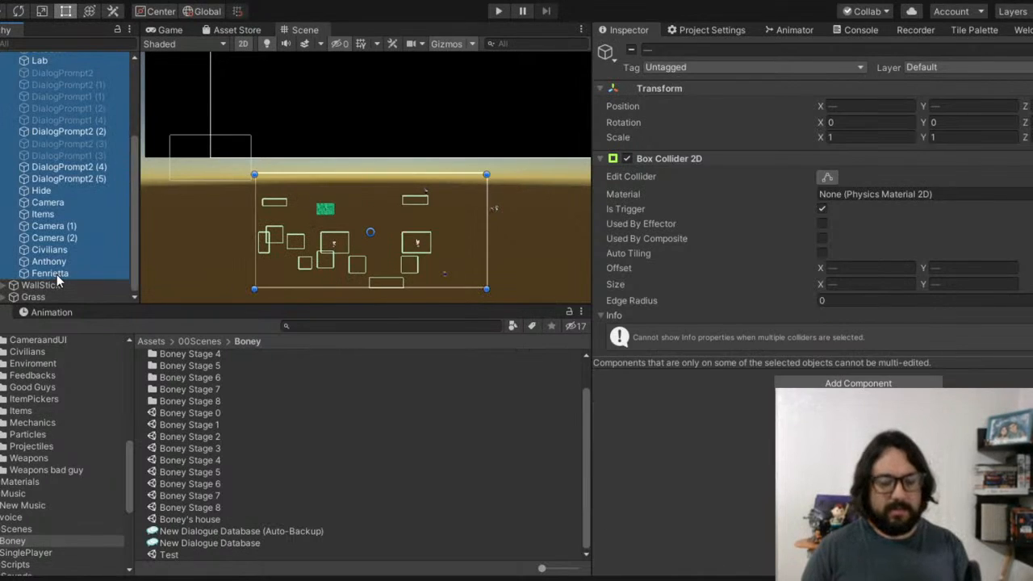
pyautogui.press('Delete')
# Step: Delete every character under the Civilians object, keeping the empty parent
pyautogui.click(5, 152)
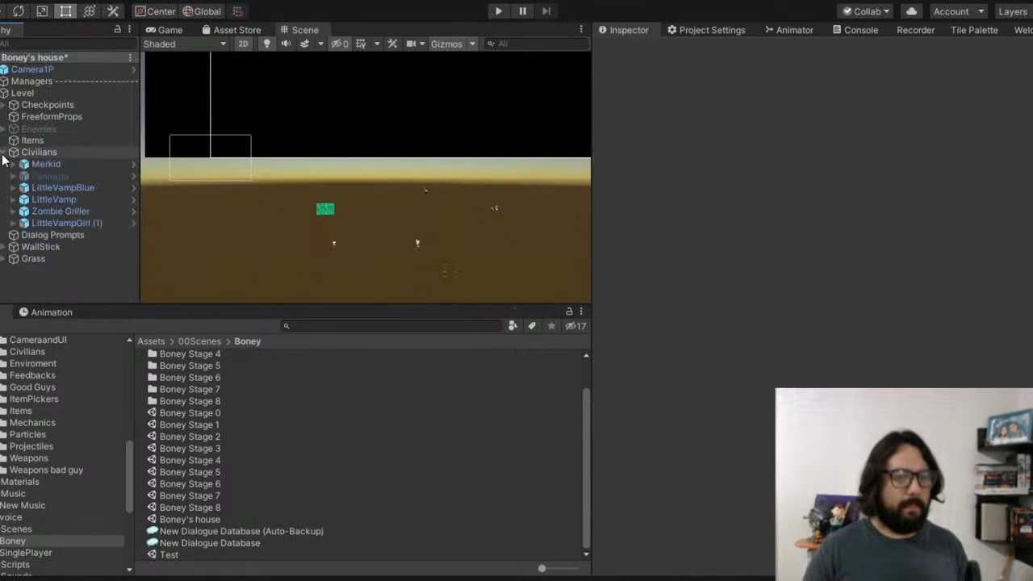
pyautogui.click(60, 164)
pyautogui.keyDown('shift'); pyautogui.click(56, 258); pyautogui.keyUp('shift')
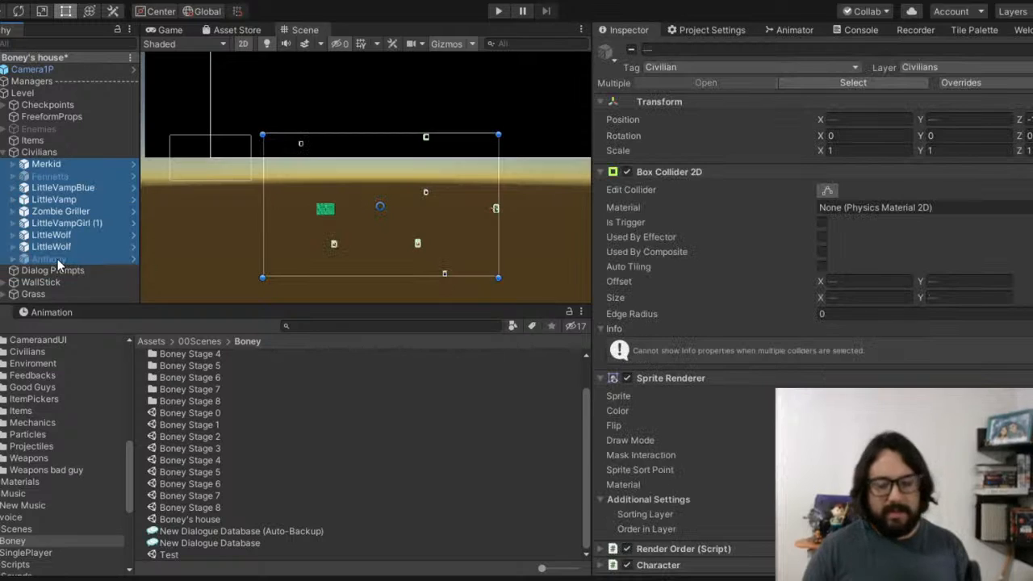
pyautogui.press('Delete')
# Step: Delete HorizontalDown and its copies (1) through (7) from the WallStick object, keeping HorizontalDown (8)
pyautogui.click(4, 175)
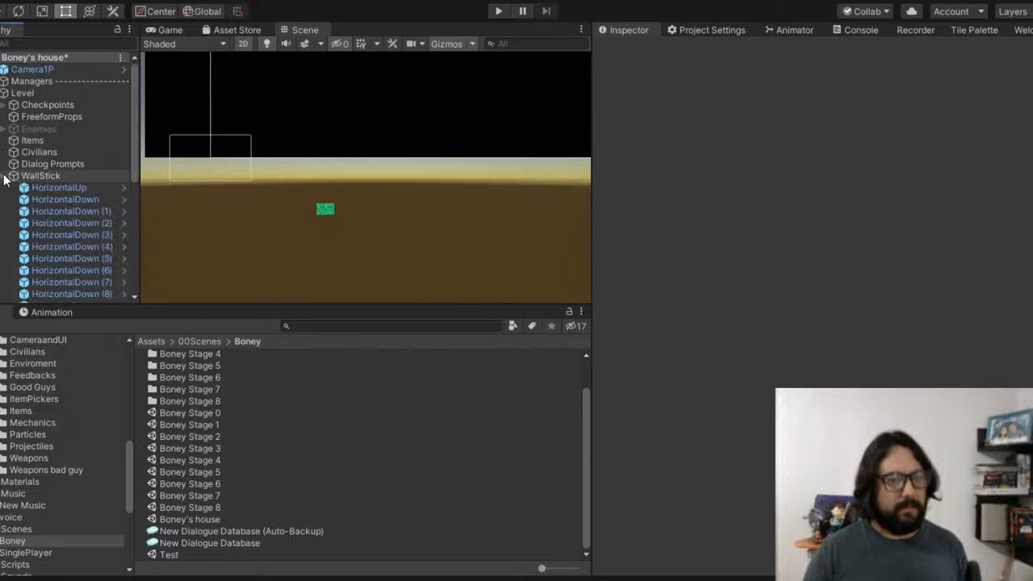
pyautogui.click(59, 193)
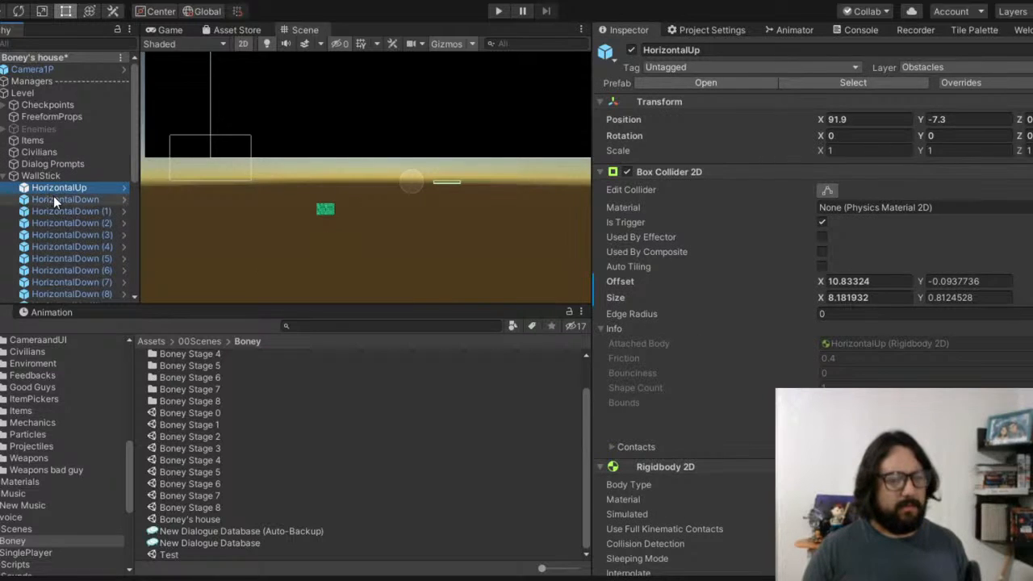
pyautogui.click(90, 200)
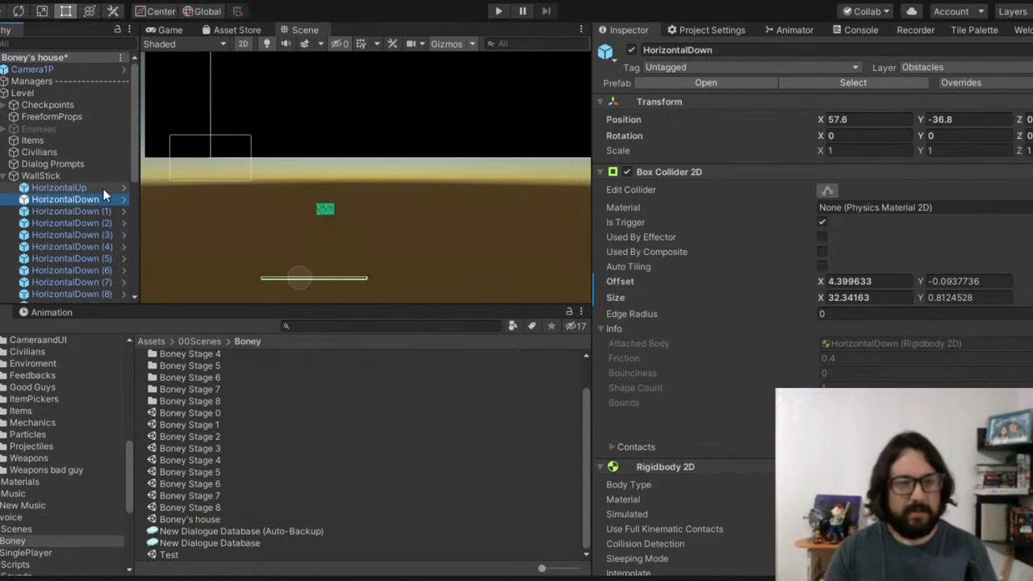
pyautogui.press('Delete')
pyautogui.click(97, 199)
pyautogui.press('Delete')
pyautogui.click(97, 199)
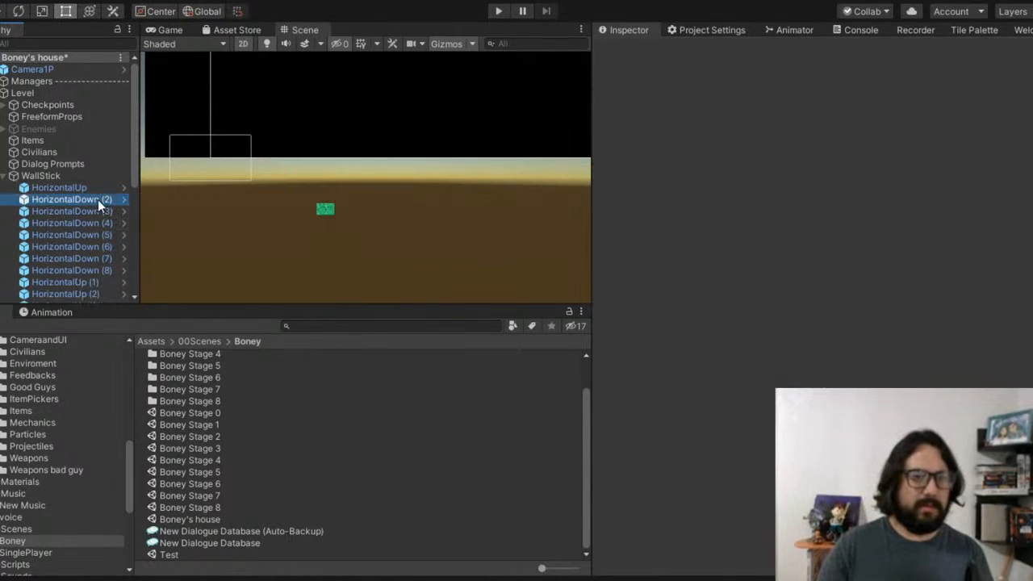
pyautogui.press('Delete')
pyautogui.click(97, 199)
pyautogui.press('Delete')
pyautogui.click(98, 199)
pyautogui.press('Delete')
pyautogui.click(98, 200)
pyautogui.press('Delete')
pyautogui.click(97, 200)
pyautogui.press('Delete')
pyautogui.click(98, 200)
pyautogui.press('Delete')
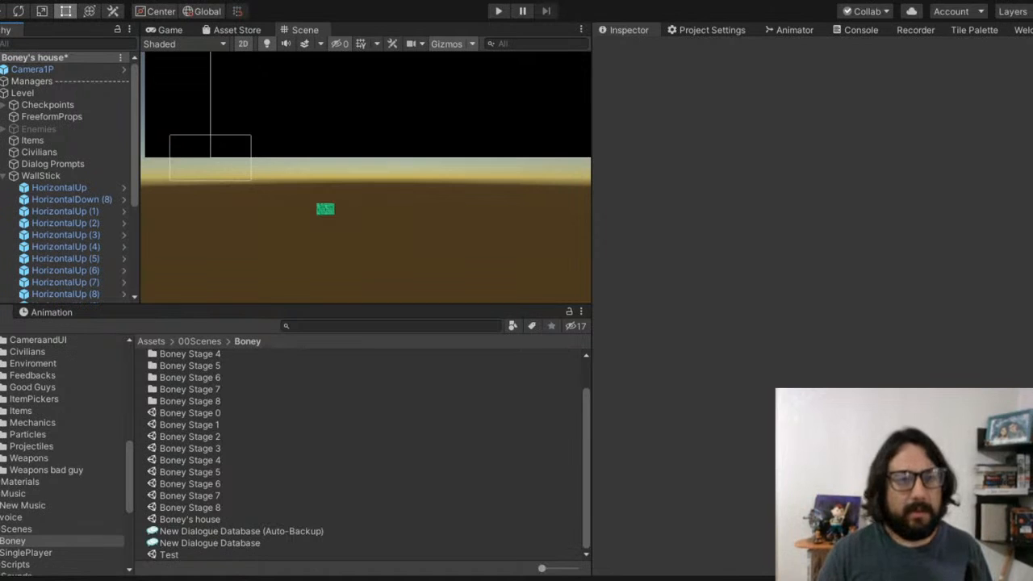
# Step: Delete HorizontalUp (1) through (9) and HorizontalDown (9) from WallStick
pyautogui.scroll(15, 316, 210)
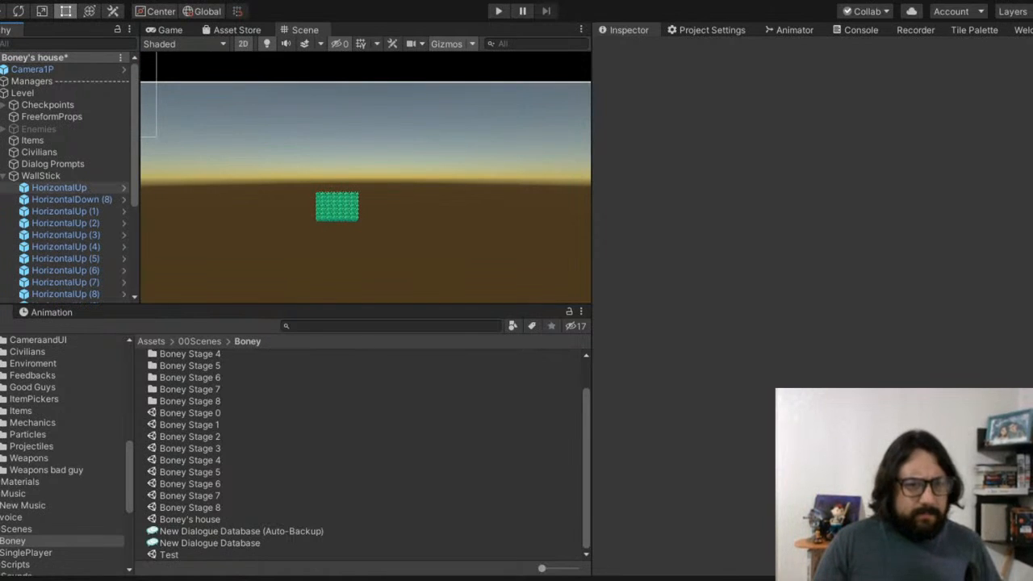
pyautogui.click(100, 211)
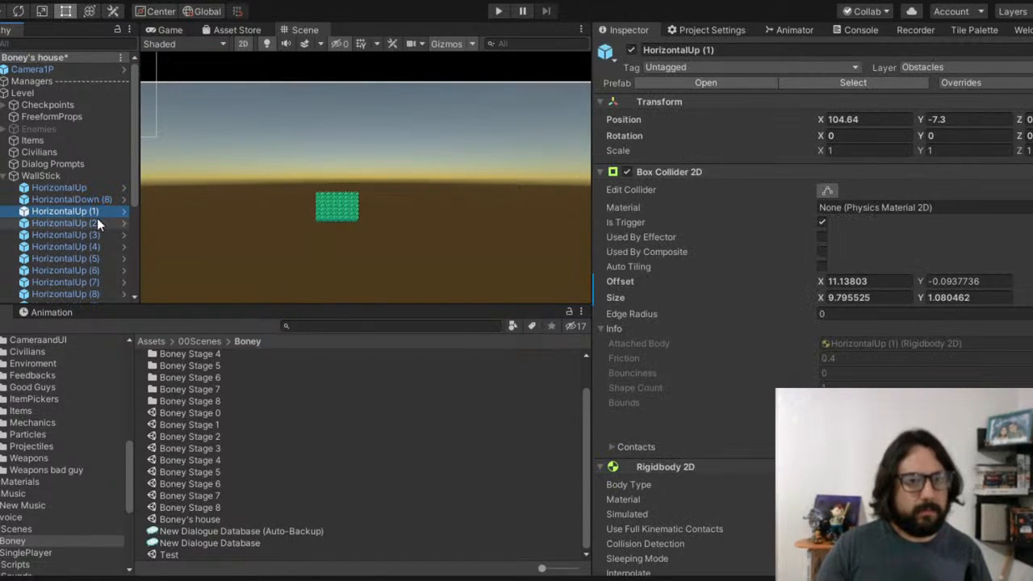
pyautogui.click(97, 221)
pyautogui.scroll(-3, 96, 227)
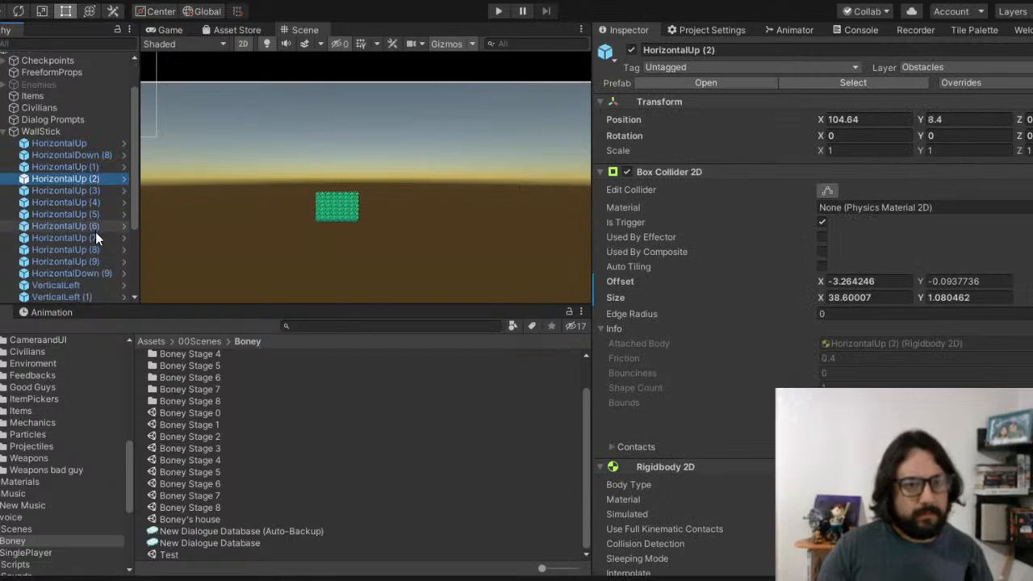
pyautogui.keyDown('shift'); pyautogui.click(101, 273); pyautogui.keyUp('shift')
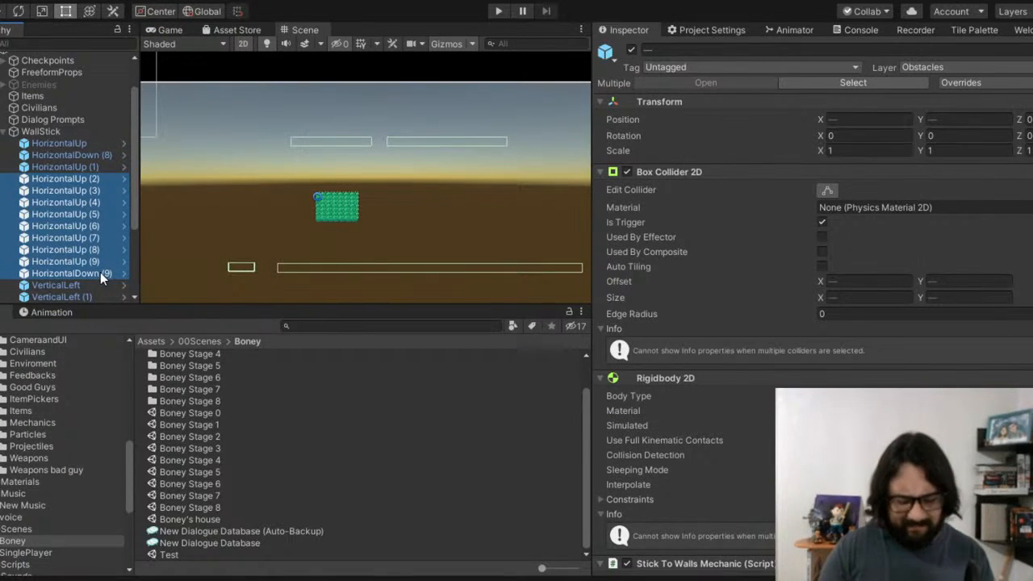
pyautogui.press('Delete')
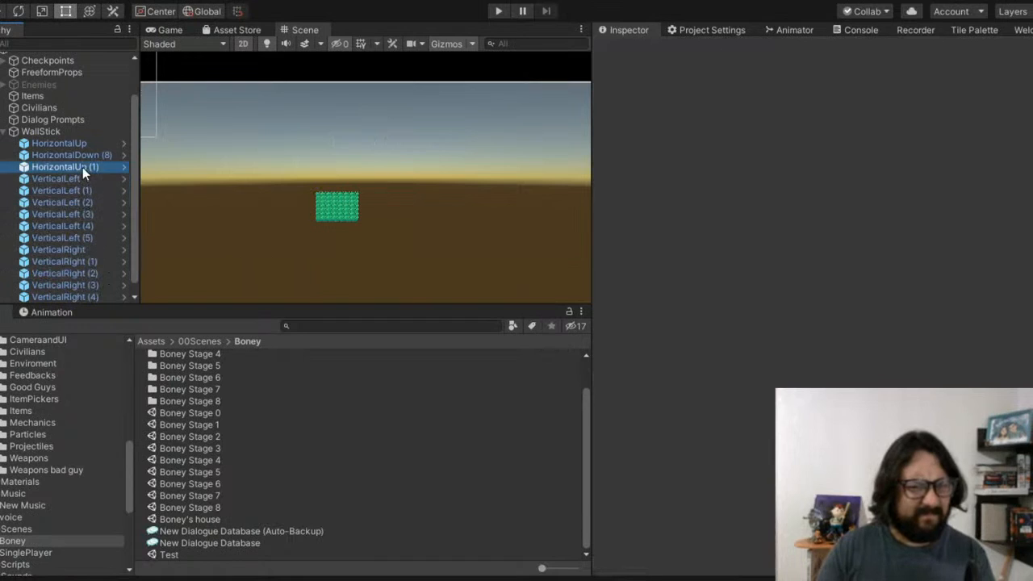
pyautogui.press('Delete')
# Step: Delete VerticalLeft (1) through (5) from WallStick, keeping the original VerticalLeft
pyautogui.click(87, 181)
pyautogui.keyDown('shift'); pyautogui.click(87, 226); pyautogui.keyUp('shift')
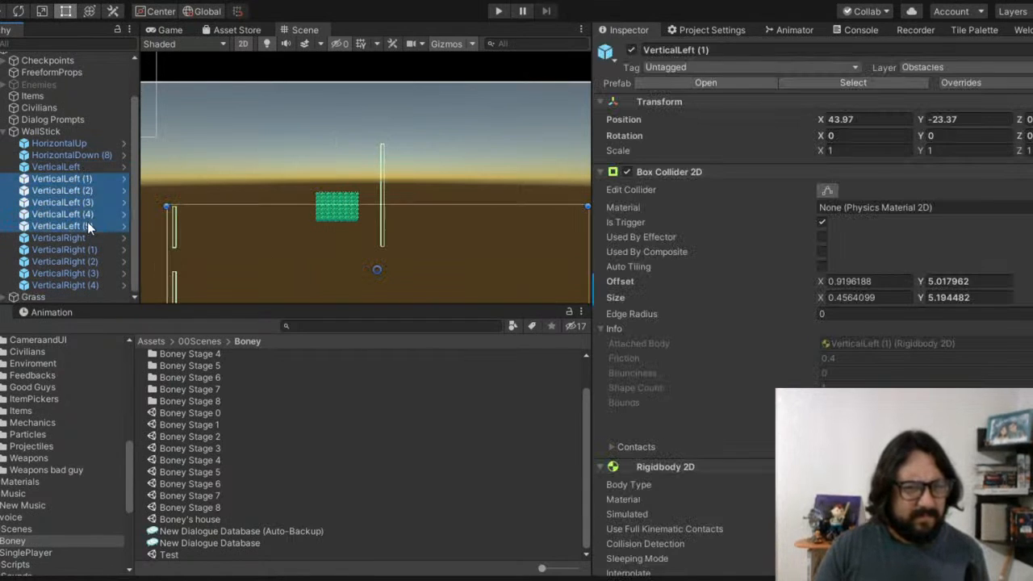
pyautogui.press('Delete')
# Step: Delete VerticalRight (1) through (4) from WallStick, keeping the original VerticalRight
pyautogui.click(75, 235)
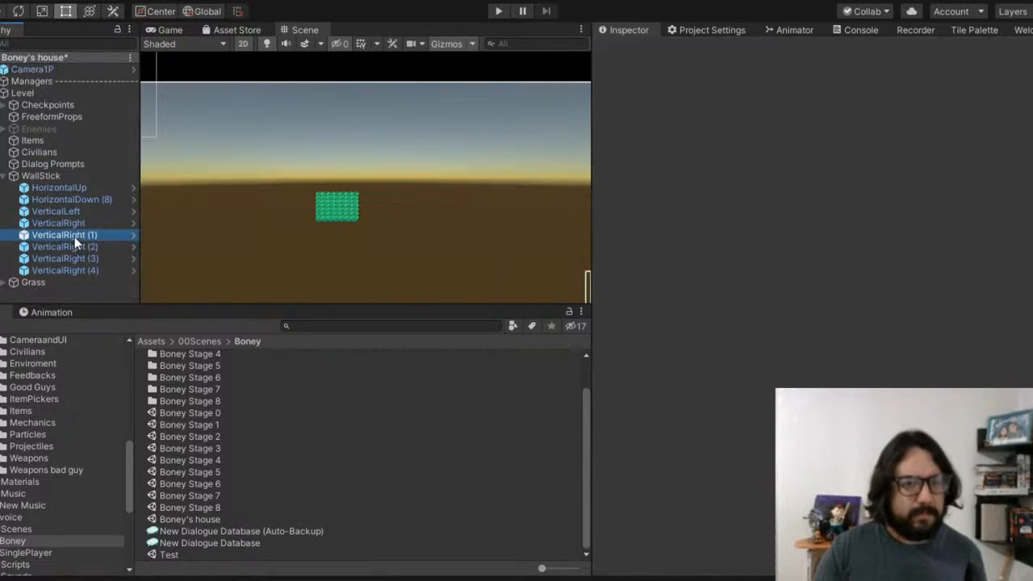
pyautogui.click(79, 268)
pyautogui.press('Delete')
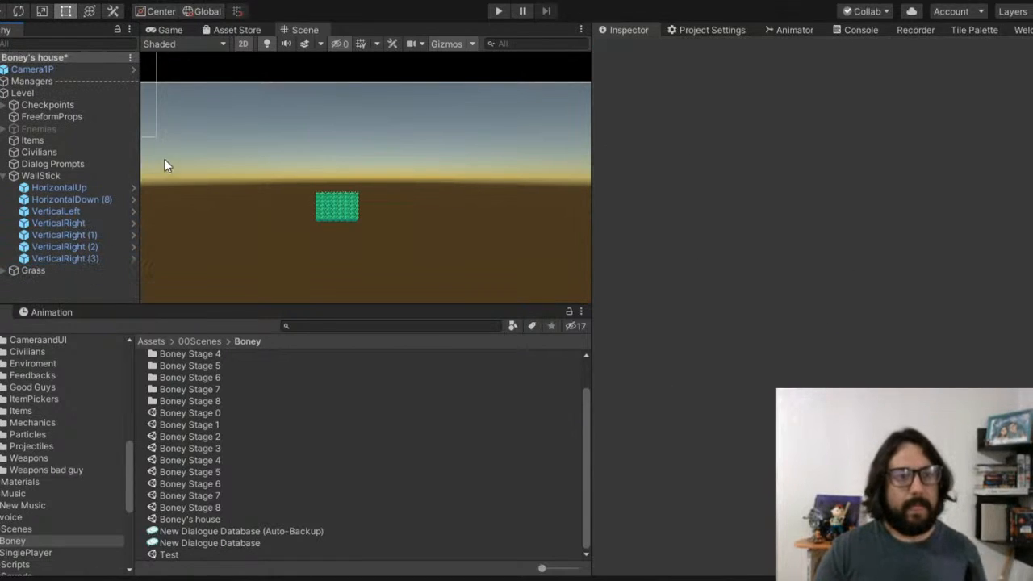
pyautogui.click(78, 234)
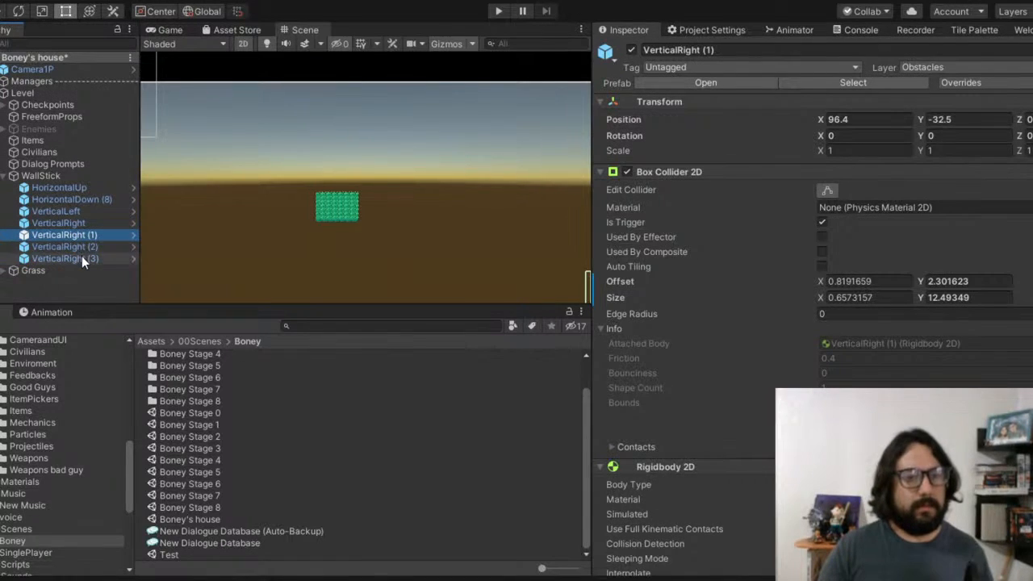
pyautogui.keyDown('shift'); pyautogui.click(81, 258); pyautogui.keyUp('shift')
pyautogui.press('Delete')
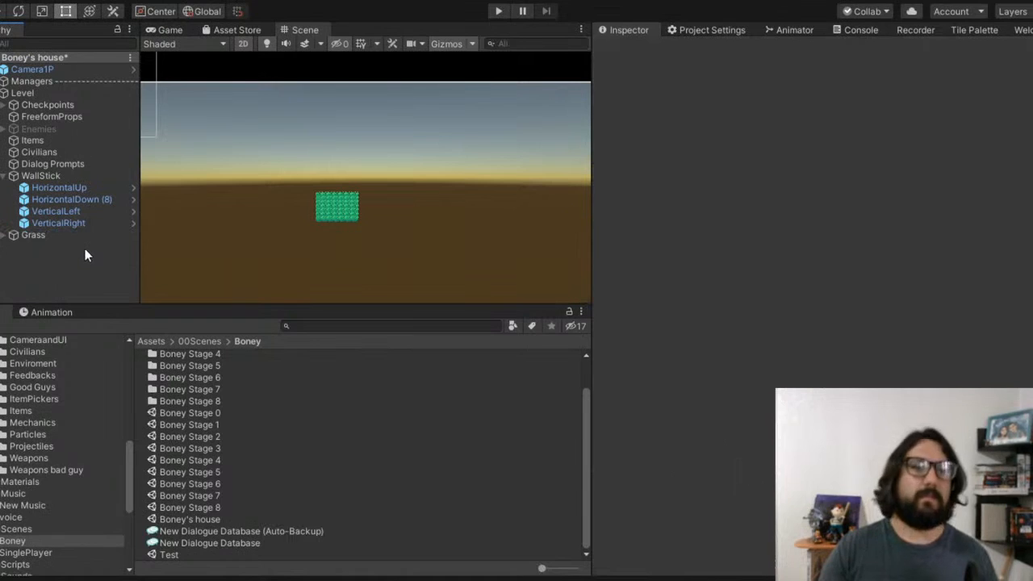
# Step: Delete the Grass and Enemies objects from Level
pyautogui.click(15, 240)
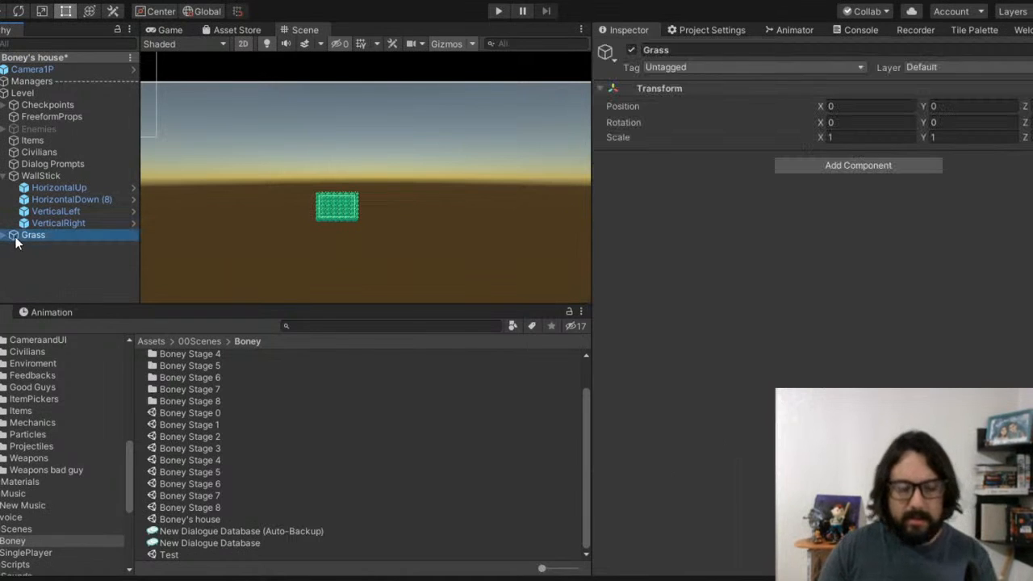
pyautogui.press('Delete')
pyautogui.click(5, 175)
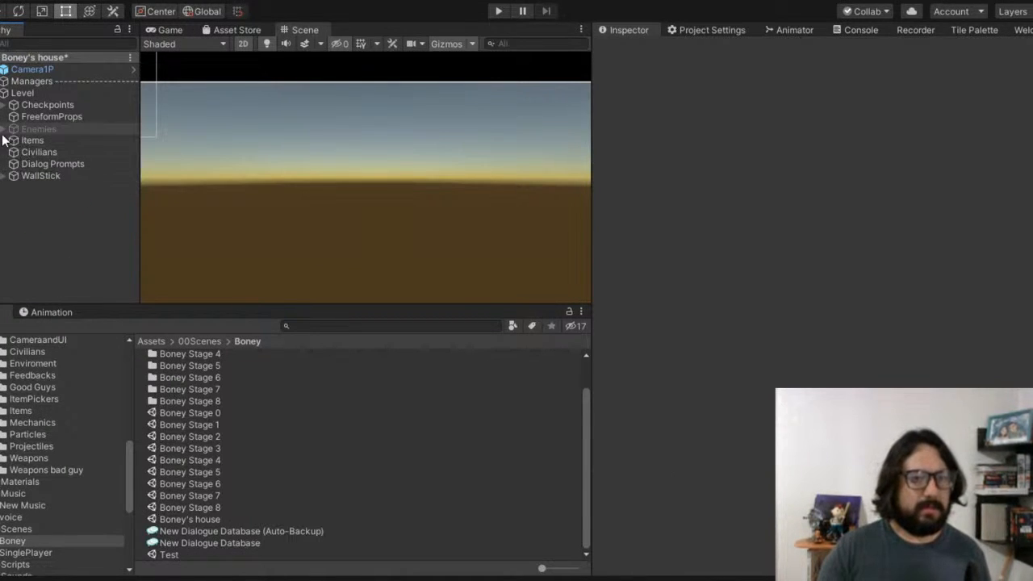
pyautogui.click(29, 129)
pyautogui.press('Delete')
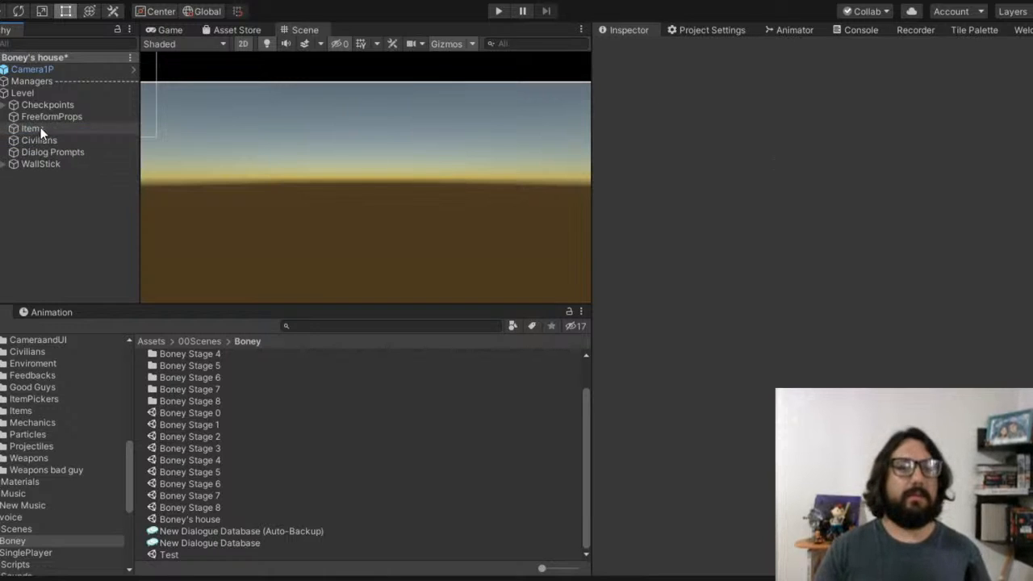
# Step: Examine the Checkpoints object in the scene and the child objects of Managers
pyautogui.click(50, 116)
pyautogui.doubleClick(42, 105)
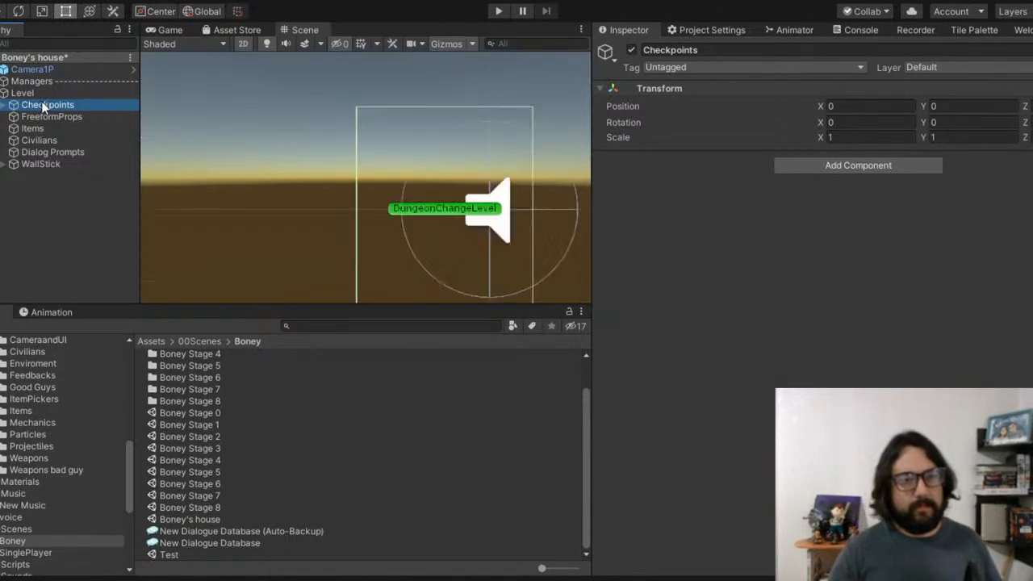
pyautogui.scroll(-8, 489, 160)
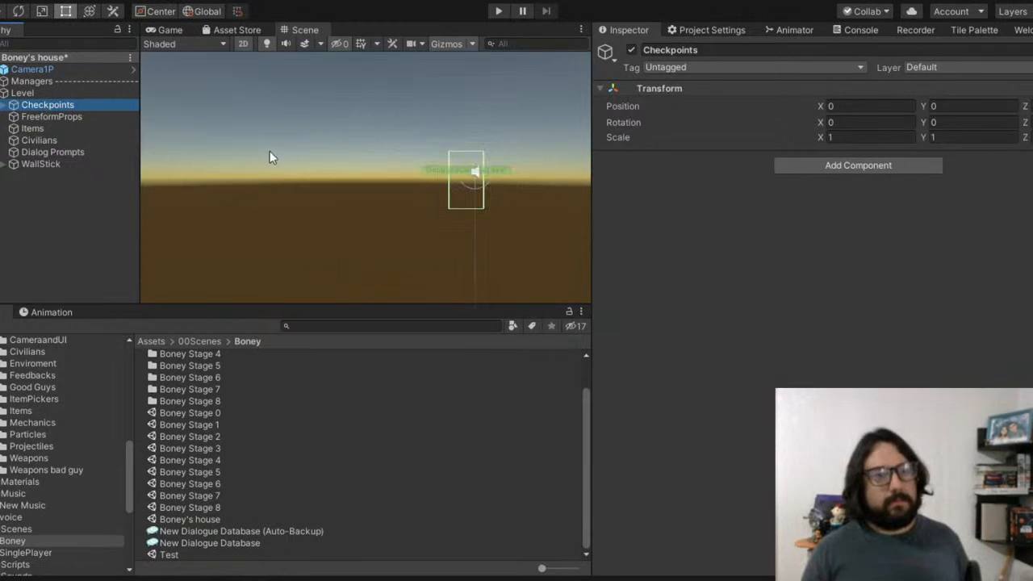
pyautogui.click(18, 93)
pyautogui.click(4, 82)
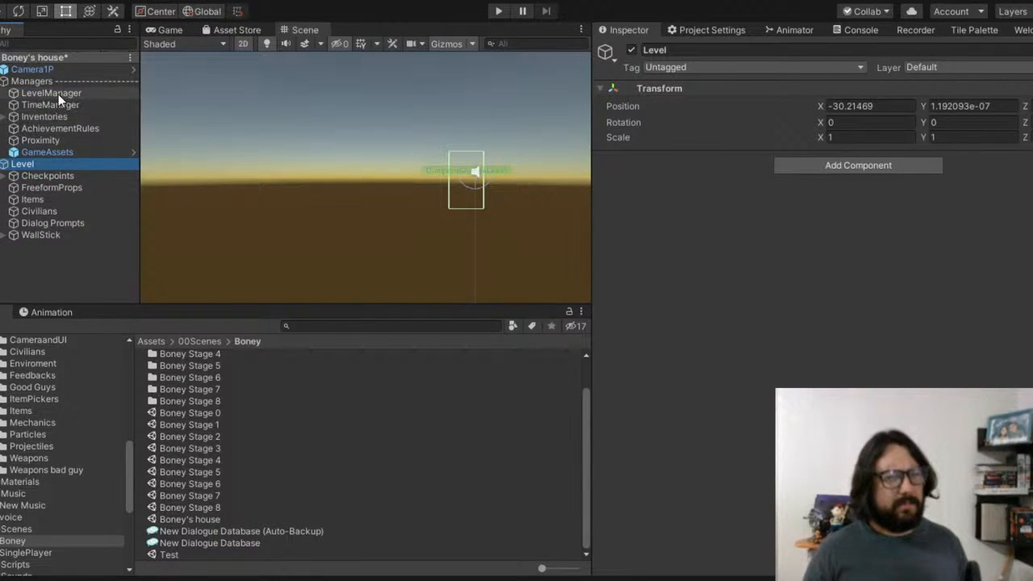
# Step: Examine the LevelManager object's bounds in the scene along with its Level Manager, Rigidbody 2D and collider settings
pyautogui.click(58, 94)
pyautogui.press('f')
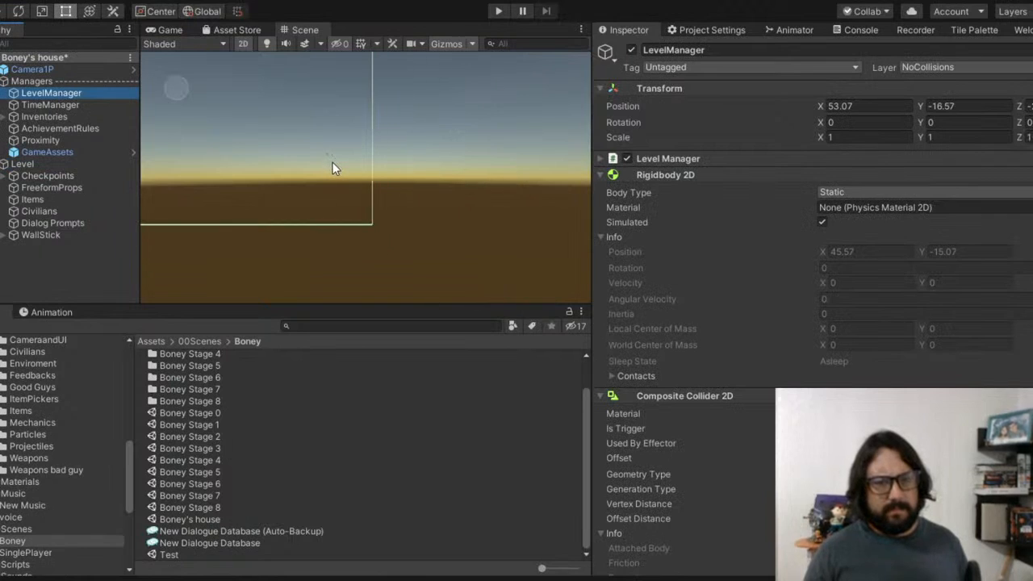
pyautogui.scroll(-5, 395, 215)
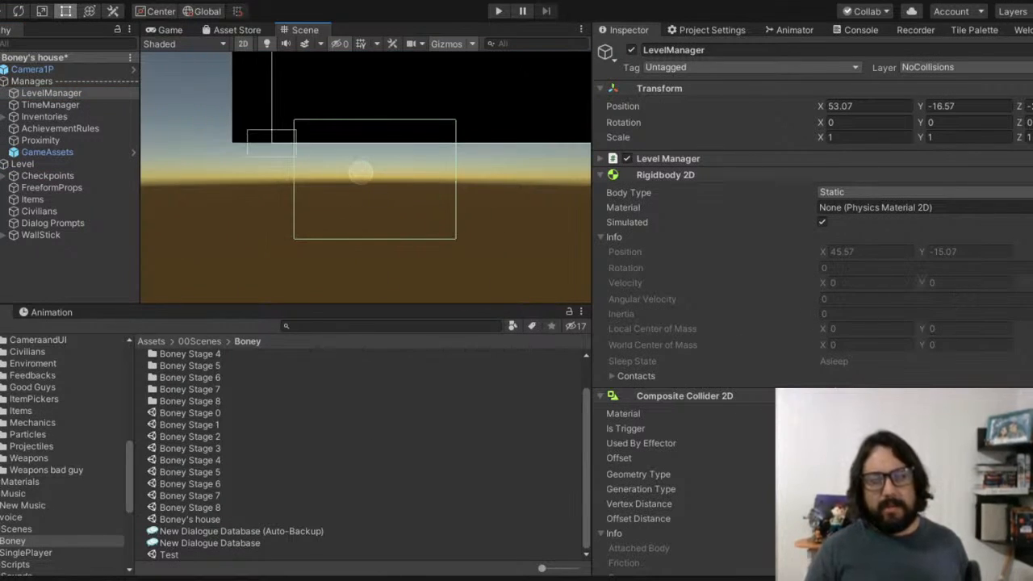
pyautogui.scroll(-10, 806, 242)
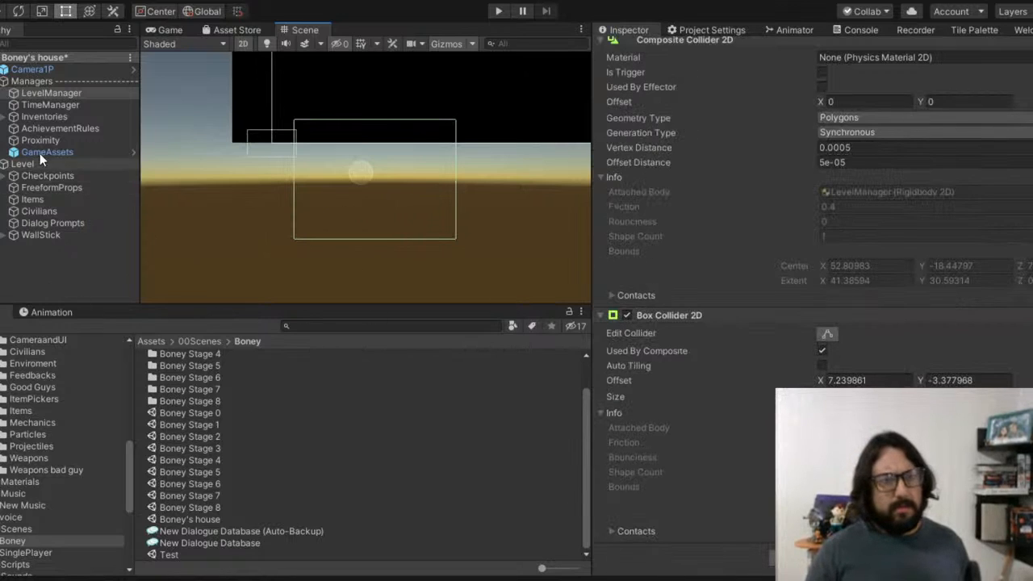
pyautogui.scroll(6, 764, 329)
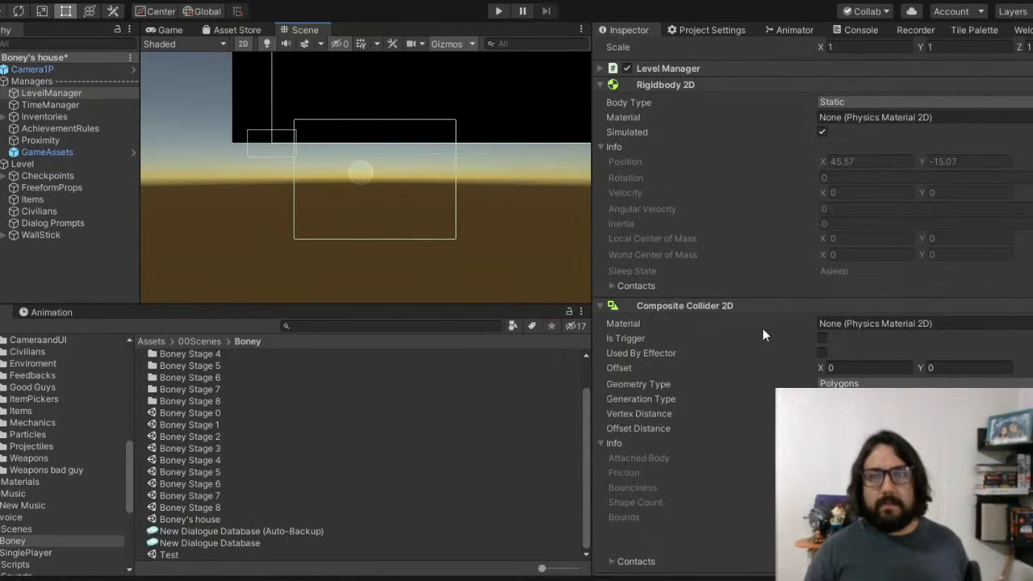
pyautogui.click(602, 158)
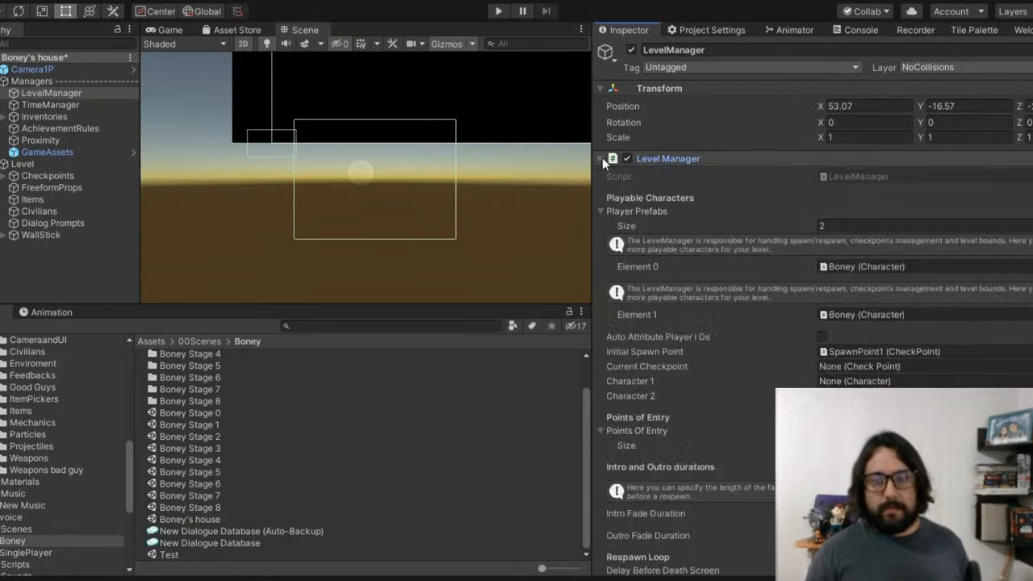
pyautogui.scroll(-5, 718, 319)
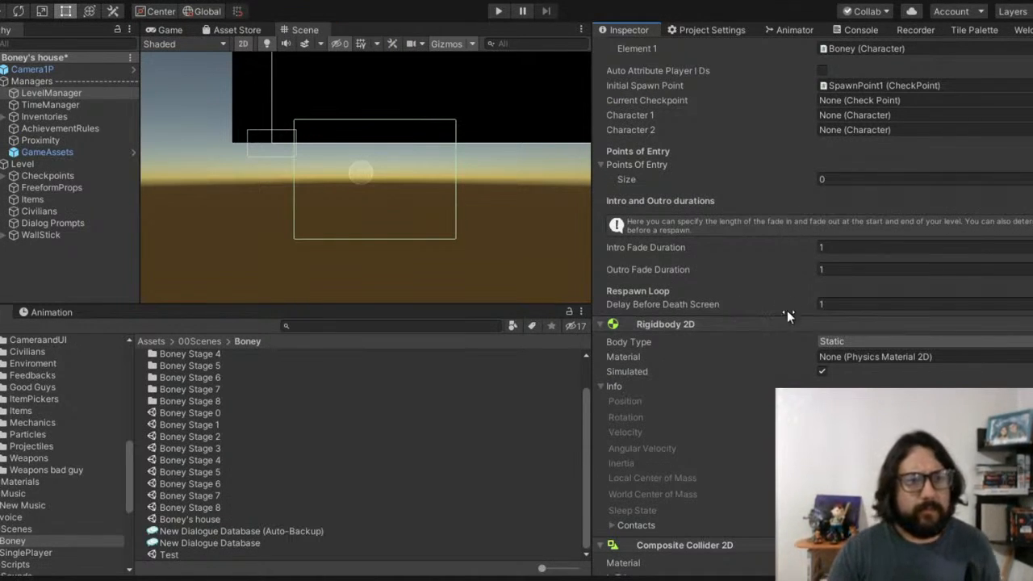
pyautogui.scroll(-5, 781, 347)
pyautogui.scroll(-3, 769, 367)
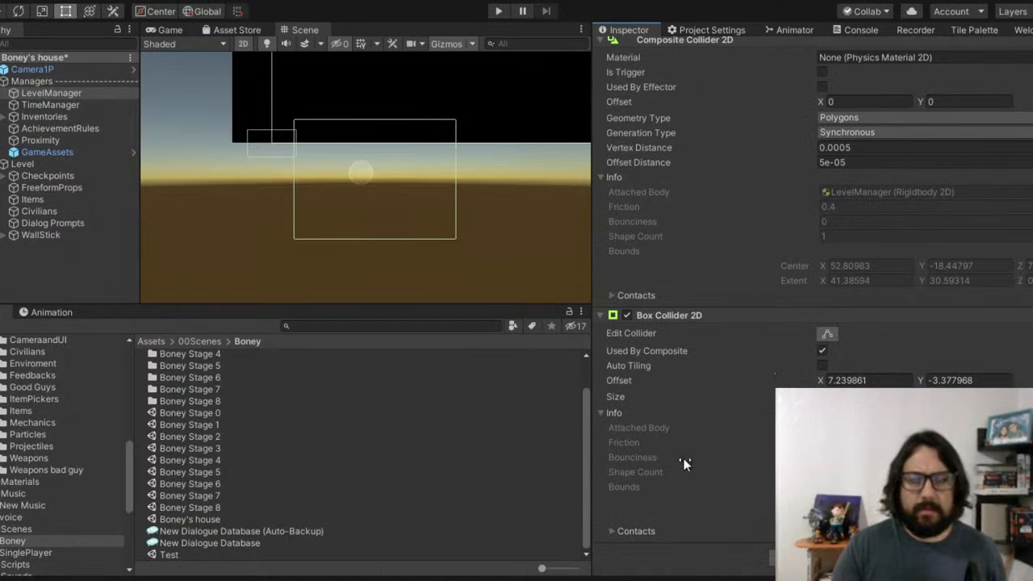
pyautogui.scroll(5, 740, 217)
pyautogui.scroll(5, 796, 271)
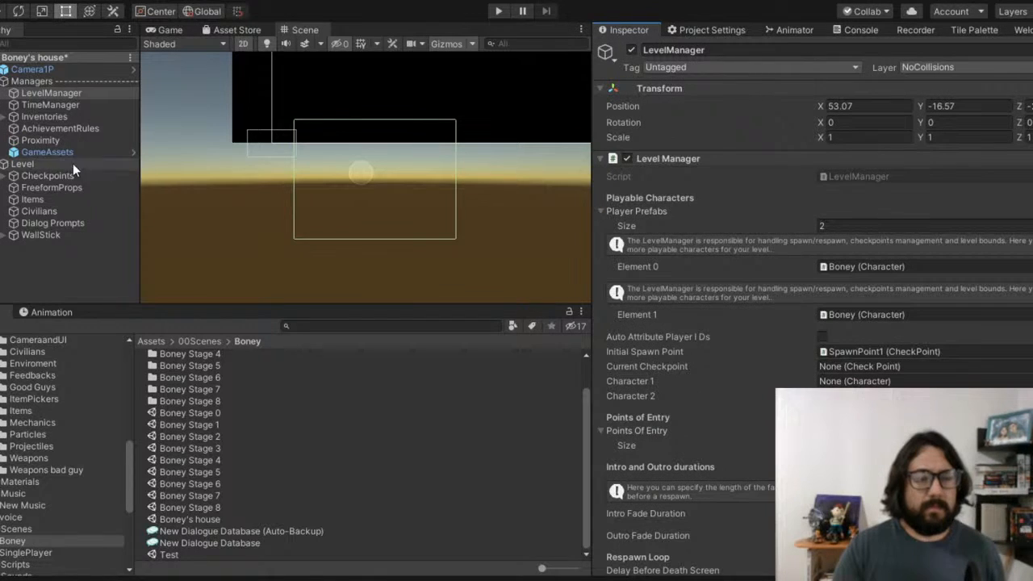
# Step: Assign LevelManager's Composite Collider 2D as the Bounding Shape 2D of the Cinemachine Confiner on CM vcam1
pyautogui.click(42, 81)
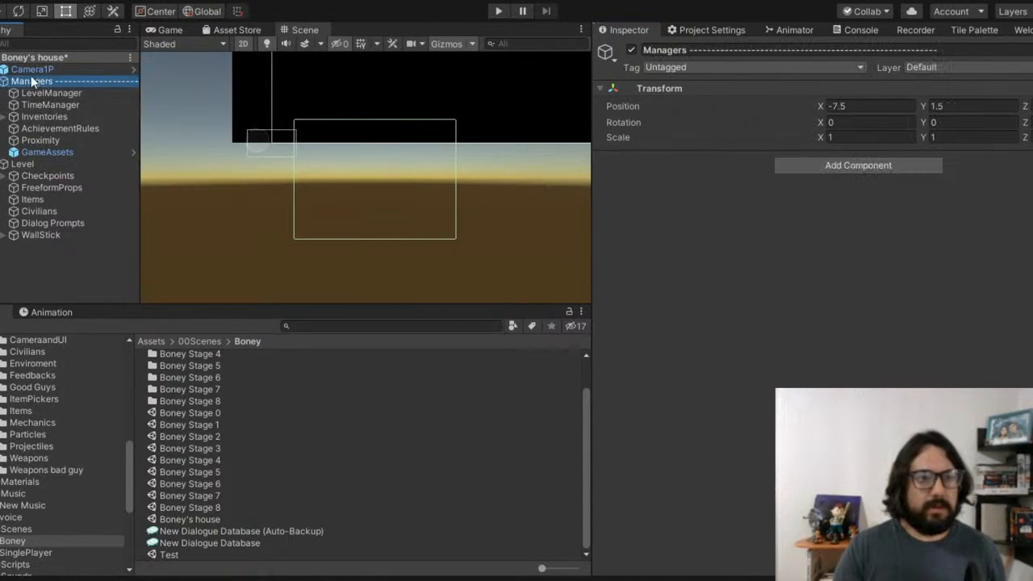
pyautogui.click(4, 69)
pyautogui.click(4, 93)
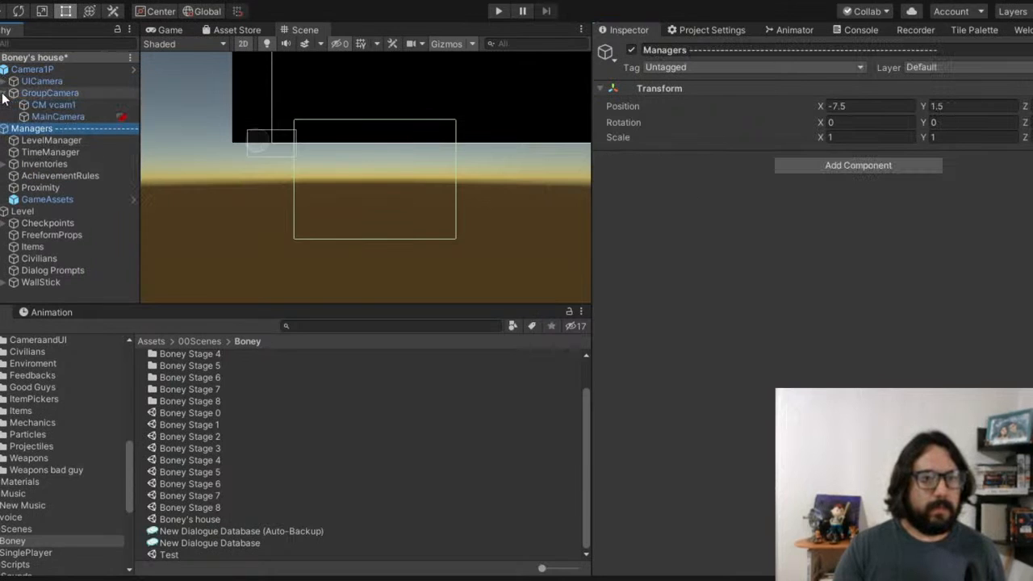
pyautogui.click(24, 116)
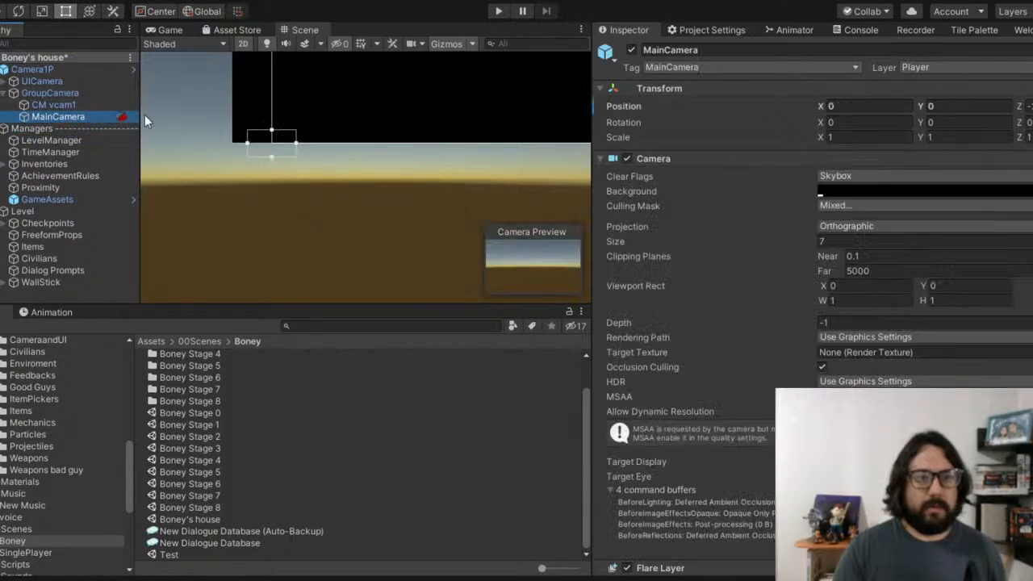
pyautogui.click(81, 104)
pyautogui.scroll(-5, 739, 344)
pyautogui.scroll(-5, 741, 344)
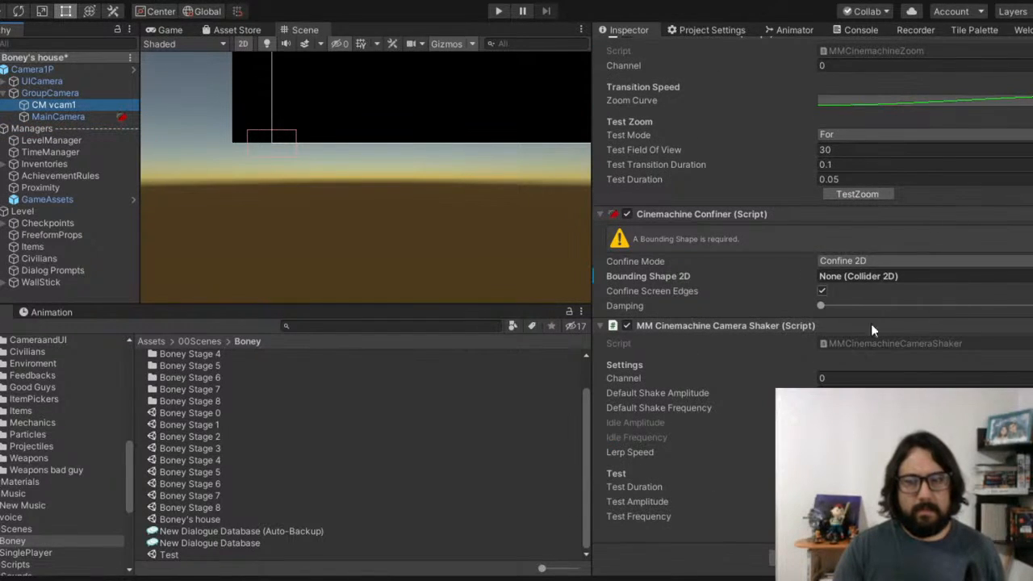
pyautogui.moveTo(95, 141); pyautogui.dragTo(847, 276)
pyautogui.scroll(-8, 375, 198)
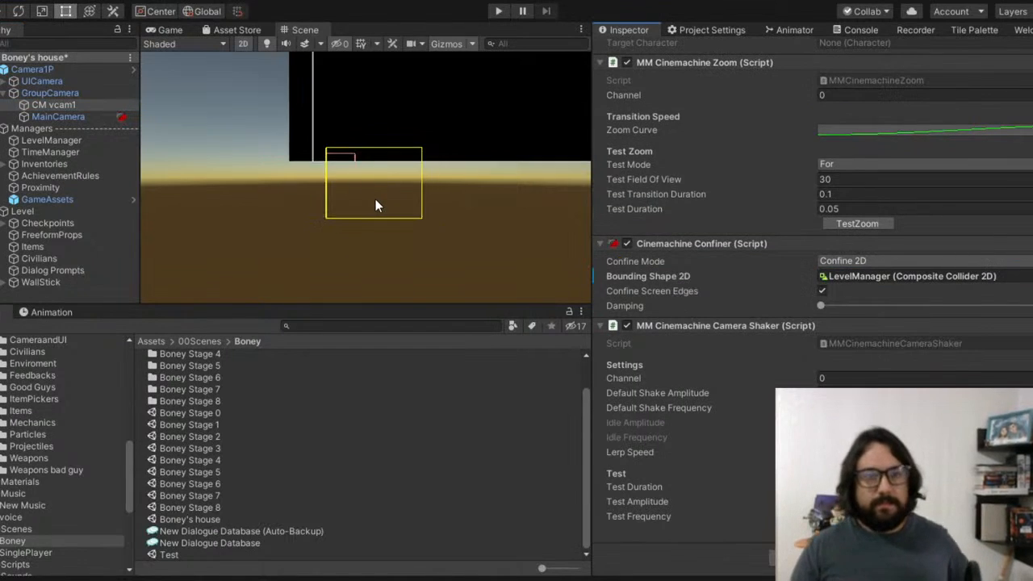
pyautogui.moveTo(368, 190); pyautogui.dragTo(217, 238, button='middle')
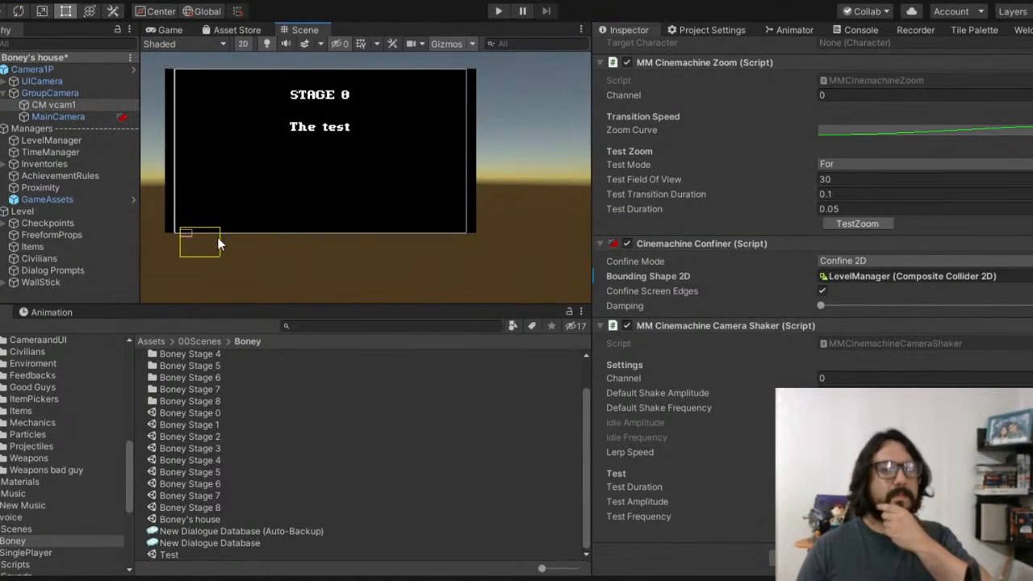
# Step: Play-test the Boney's house scene by walking the character around in all directions, and stop play mode
pyautogui.click(500, 12)
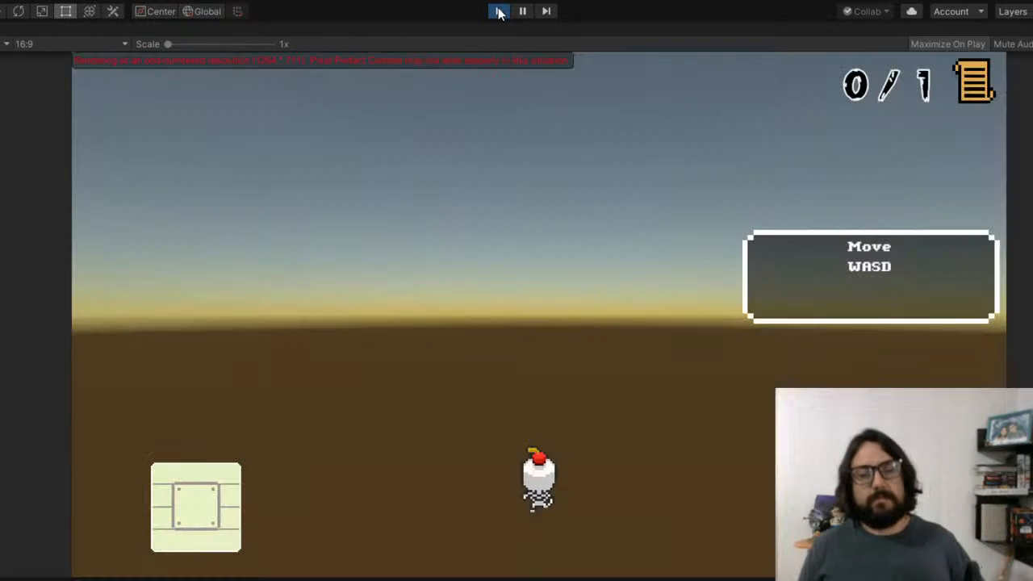
pyautogui.press('w')
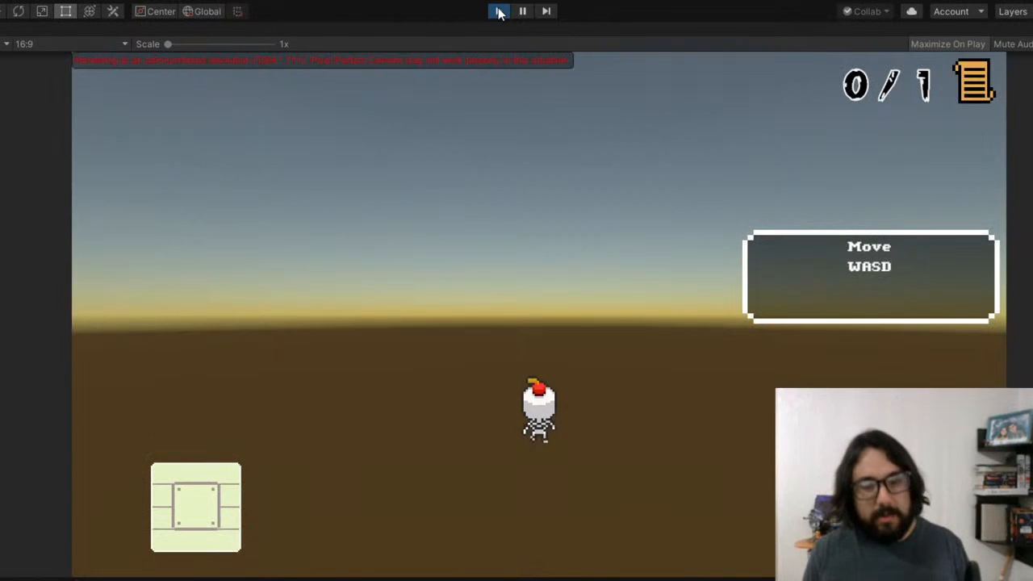
pyautogui.press('d')
pyautogui.press('a')
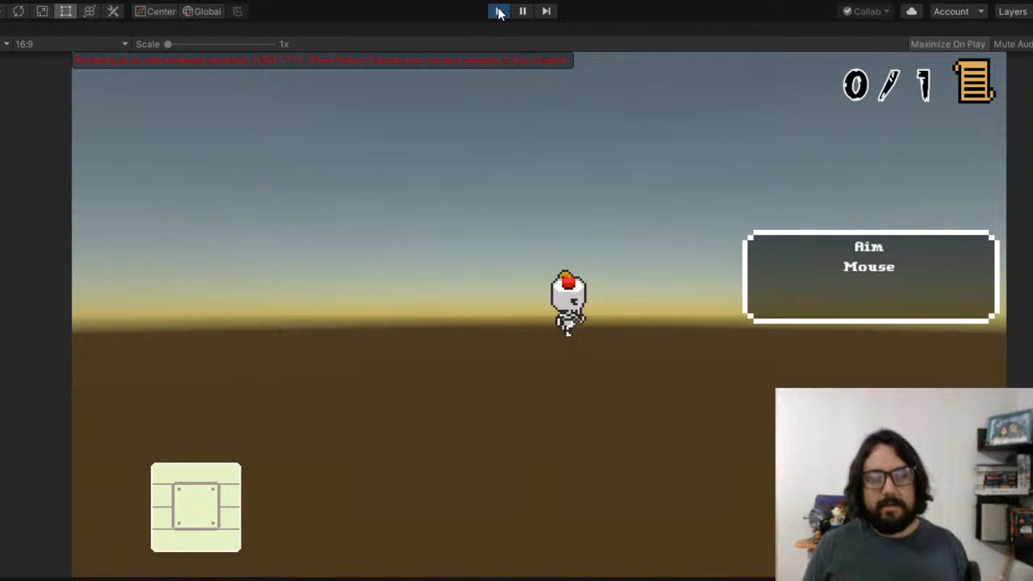
pyautogui.press('s')
pyautogui.press('a')
pyautogui.press('w')
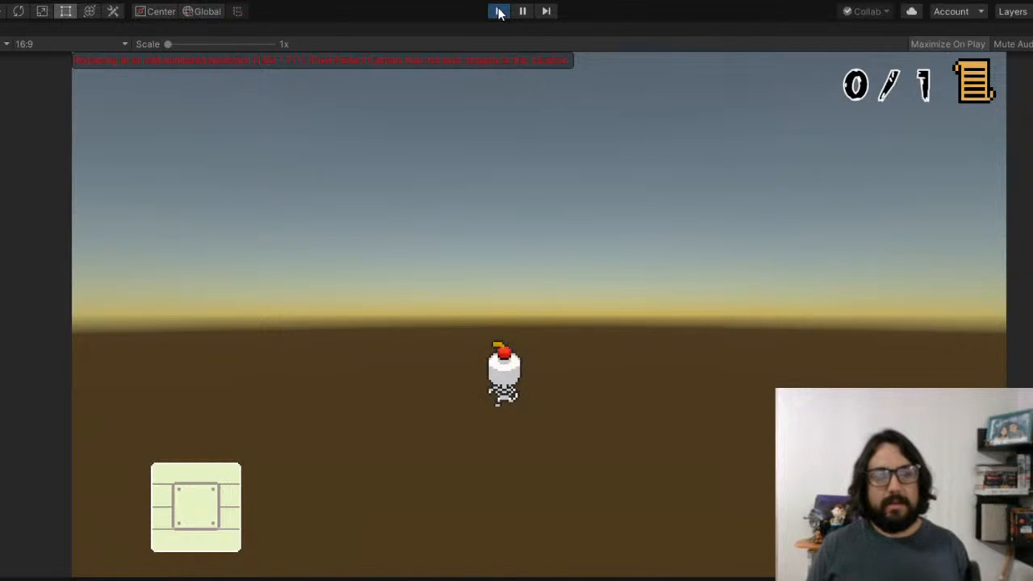
pyautogui.press('d')
pyautogui.press('s')
pyautogui.press('d')
pyautogui.press('w')
pyautogui.press('a')
pyautogui.press('s')
pyautogui.press('d')
pyautogui.press('w')
pyautogui.press('a')
pyautogui.press('d')
pyautogui.press('s')
pyautogui.press('d')
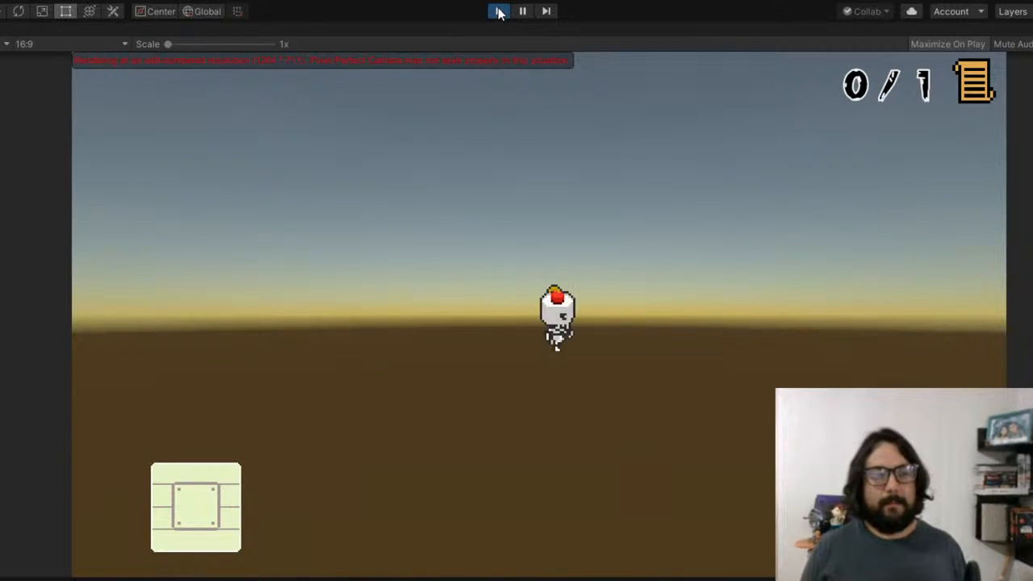
pyautogui.press('w')
pyautogui.click(498, 13)
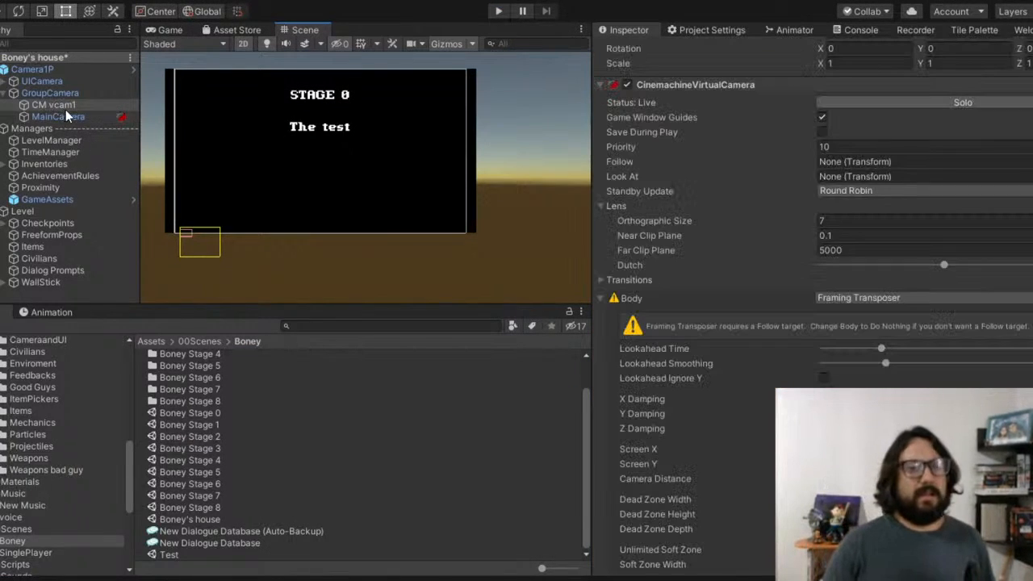
# Step: Compare the MainCamera settings with those of MainCamera in the Boney Stage 1 scene, and reopen the Boney's house scene
pyautogui.click(67, 116)
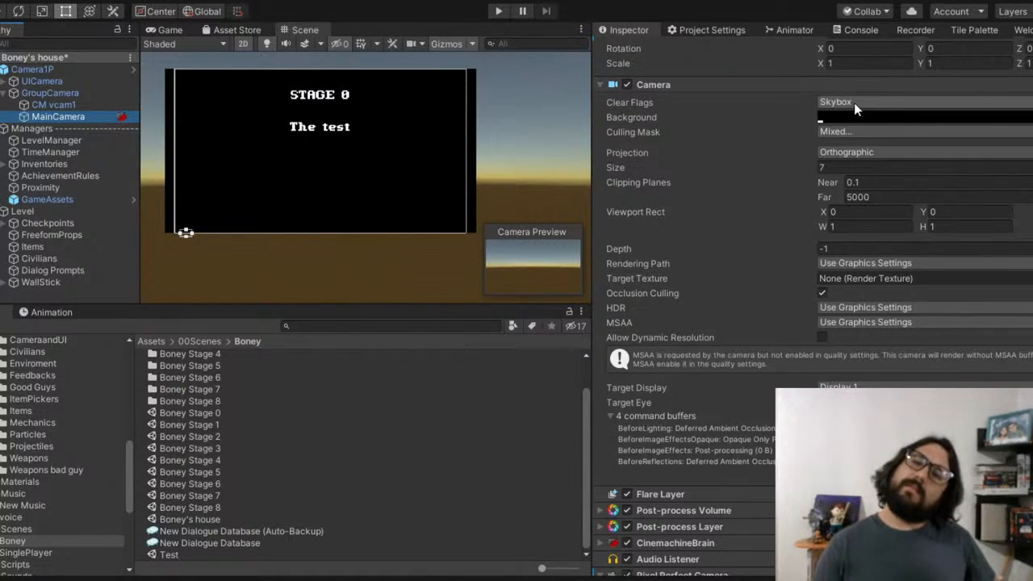
pyautogui.click(209, 425)
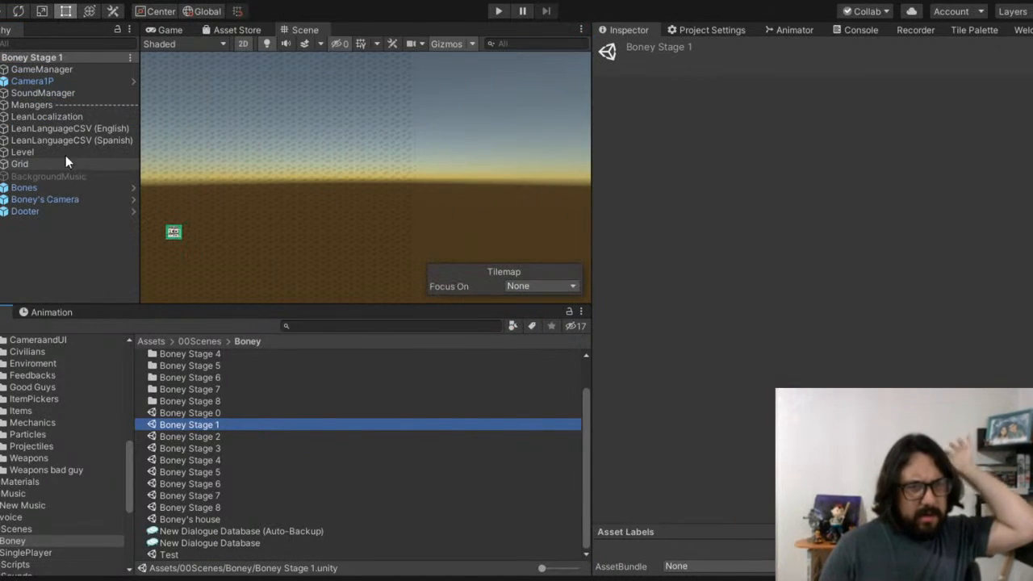
pyautogui.click(2, 81)
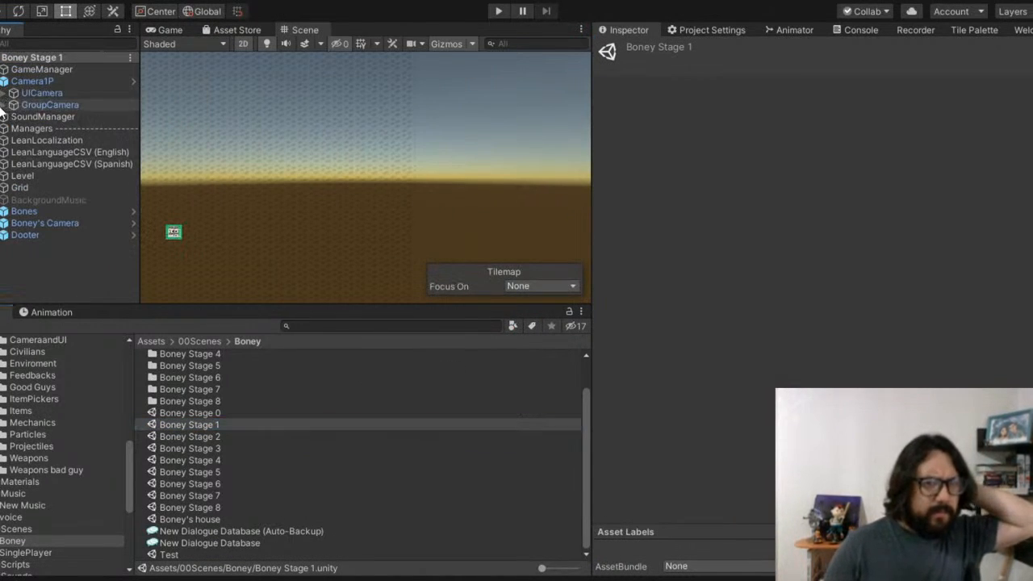
pyautogui.click(4, 105)
pyautogui.click(57, 127)
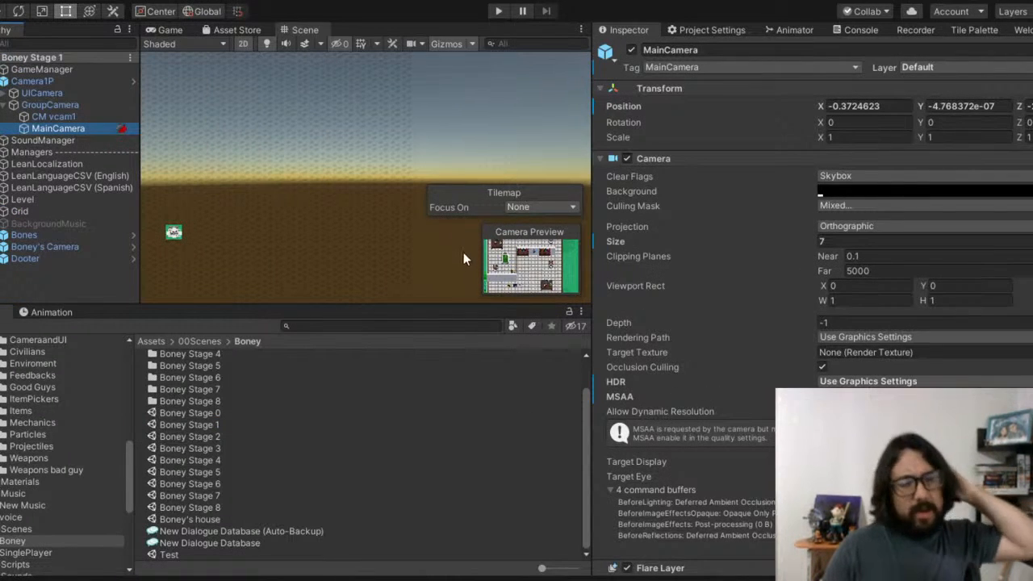
pyautogui.click(220, 519)
pyautogui.doubleClick(220, 519)
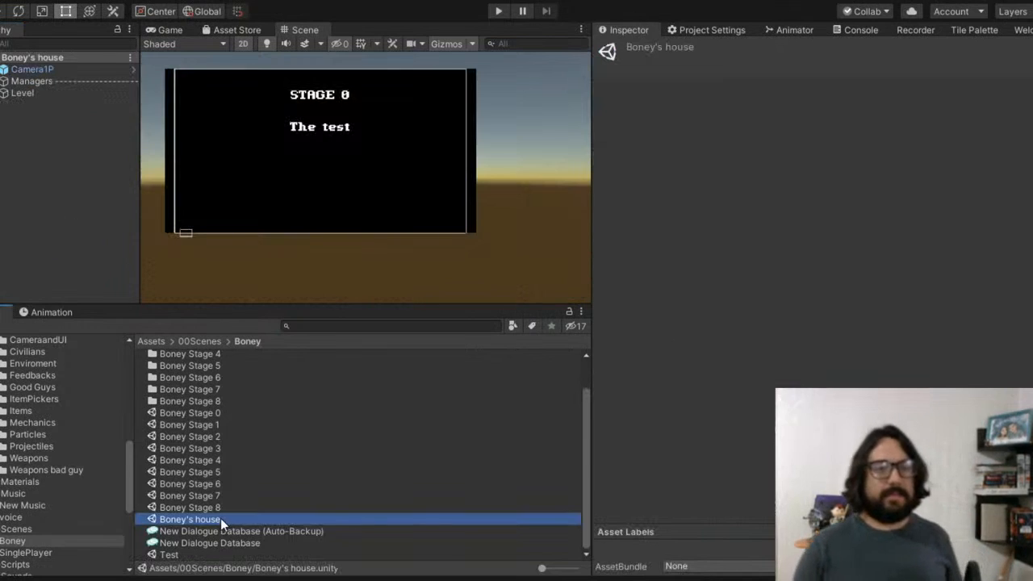
pyautogui.click(4, 93)
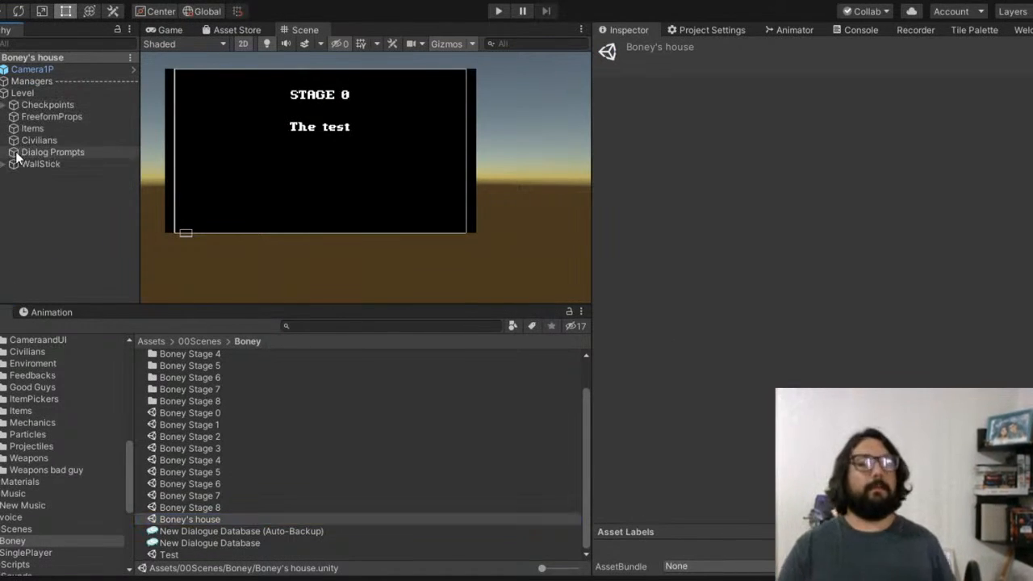
pyautogui.click(4, 93)
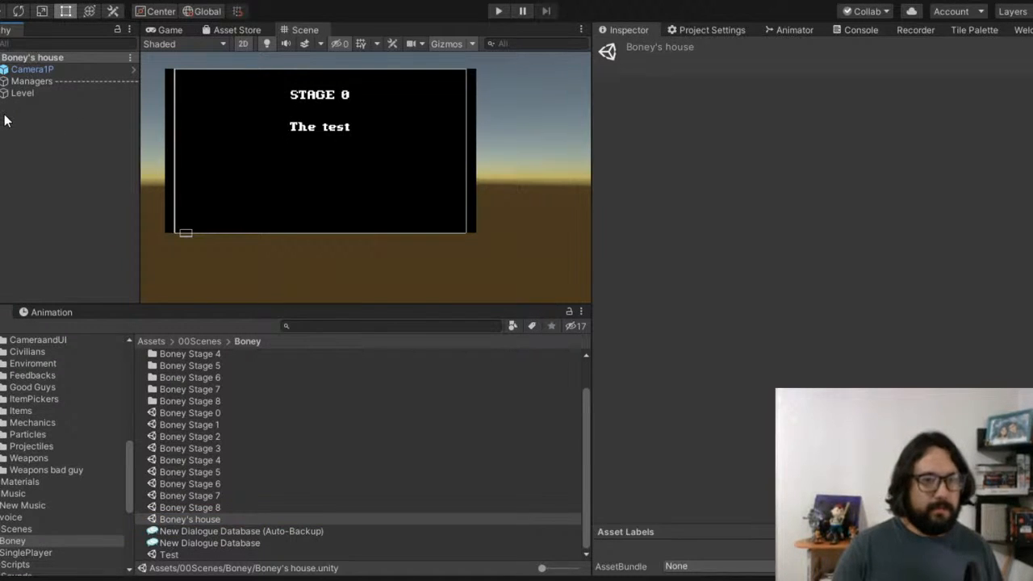
# Step: Create an empty object at the root of the scene and name it Grid
pyautogui.hotkey('ctrl', 'shift', 'n')
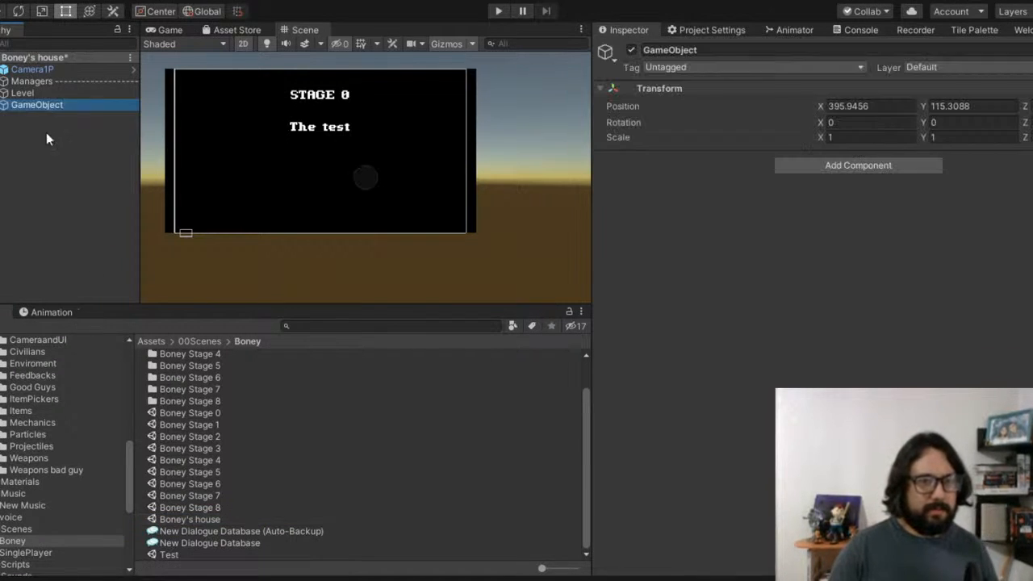
pyautogui.click(70, 113)
pyautogui.click(70, 106)
pyautogui.click(71, 106)
pyautogui.write('Grid')
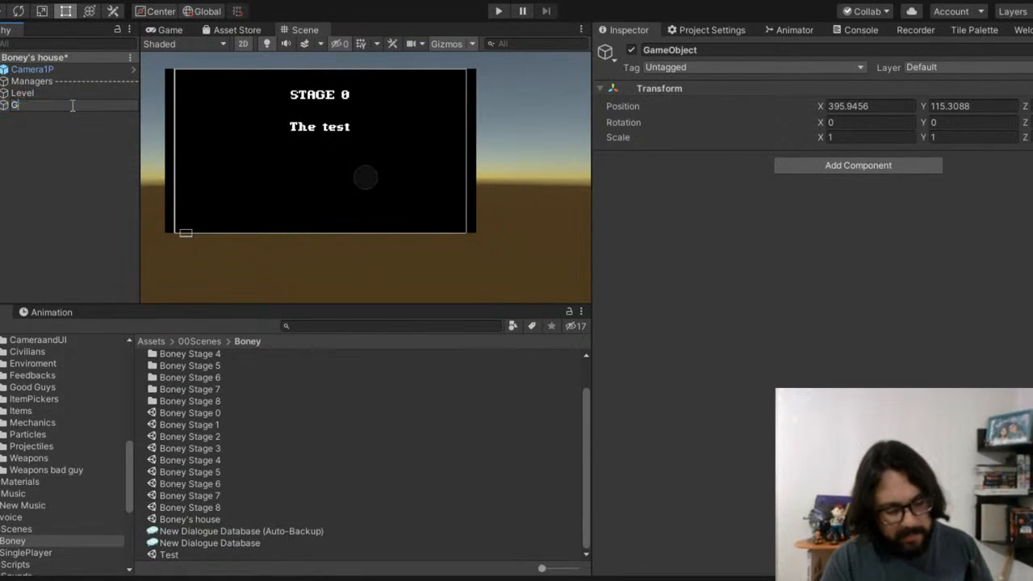
pyautogui.press('Return')
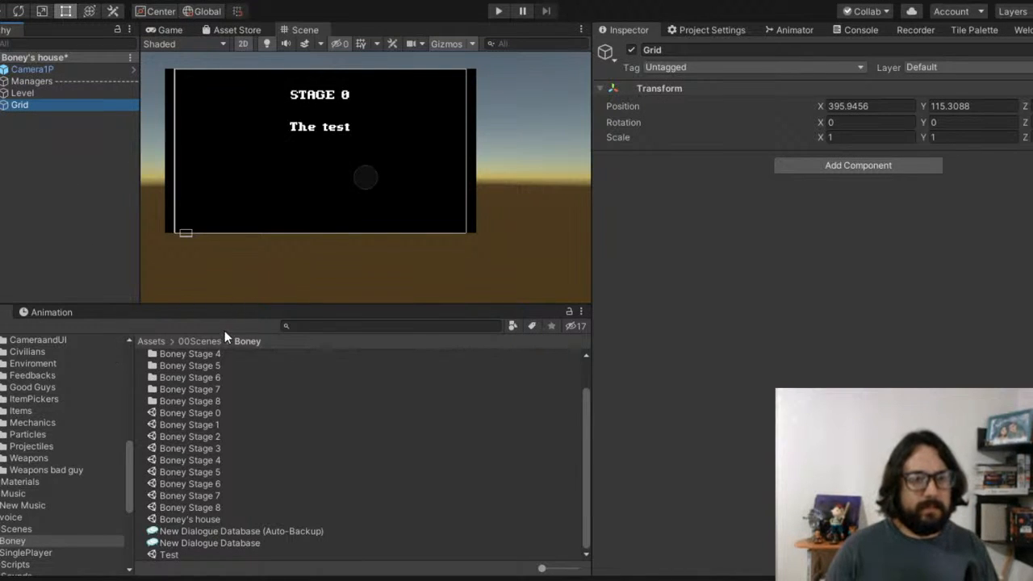
# Step: Add a tilemap with its own parent grid to the scene and delete the empty Grid object
pyautogui.hotkey('ctrl', 'v')
pyautogui.click(24, 126)
pyautogui.click(18, 106)
pyautogui.press('Delete')
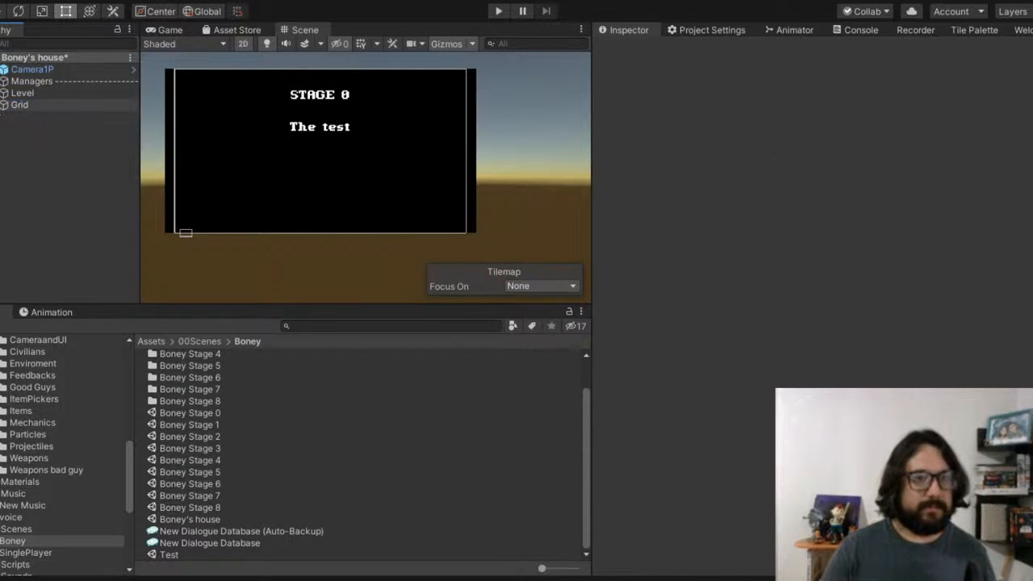
# Step: Rename the Tilemap object under Grid as Outside
pyautogui.click(37, 118)
pyautogui.click(66, 118)
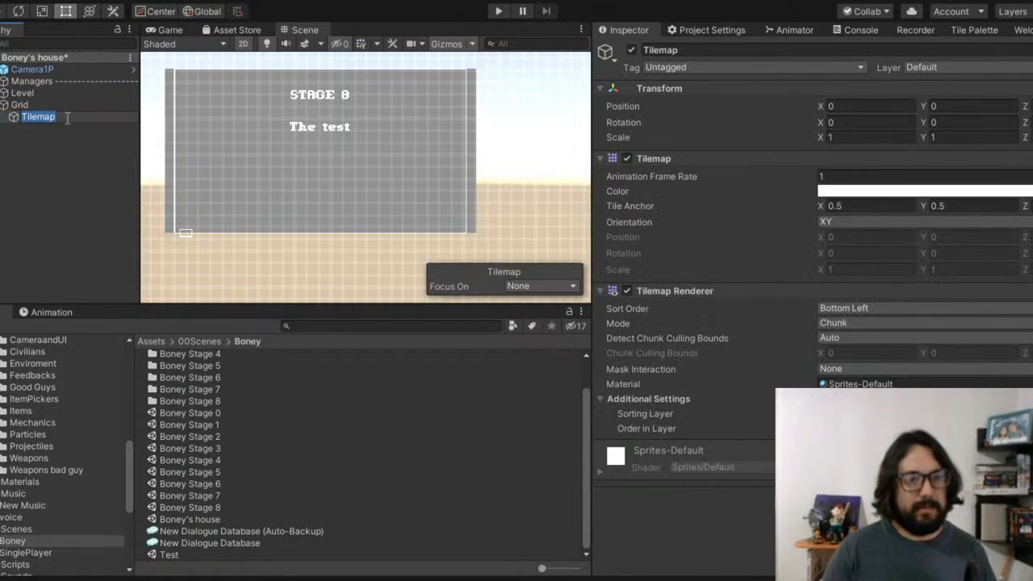
pyautogui.write('Outside')
pyautogui.press('Return')
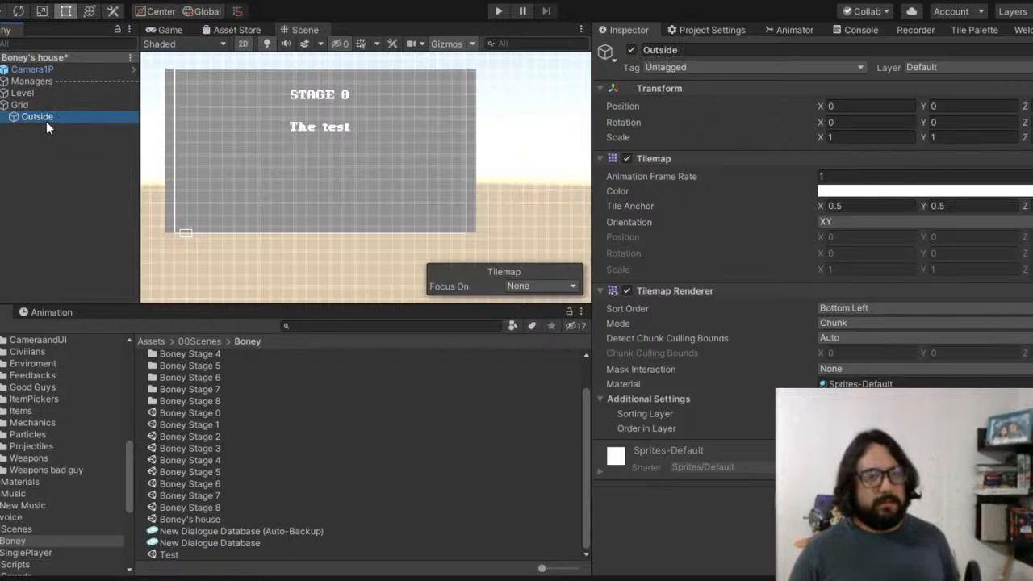
# Step: Rename the Outside tilemap under Grid as Floor
pyautogui.click(58, 120)
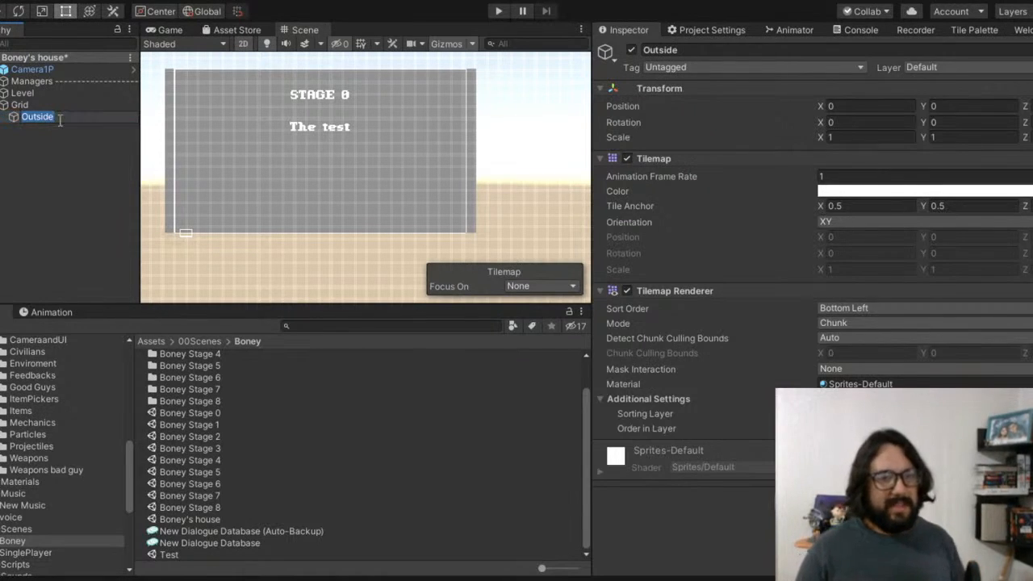
pyautogui.write('Floor')
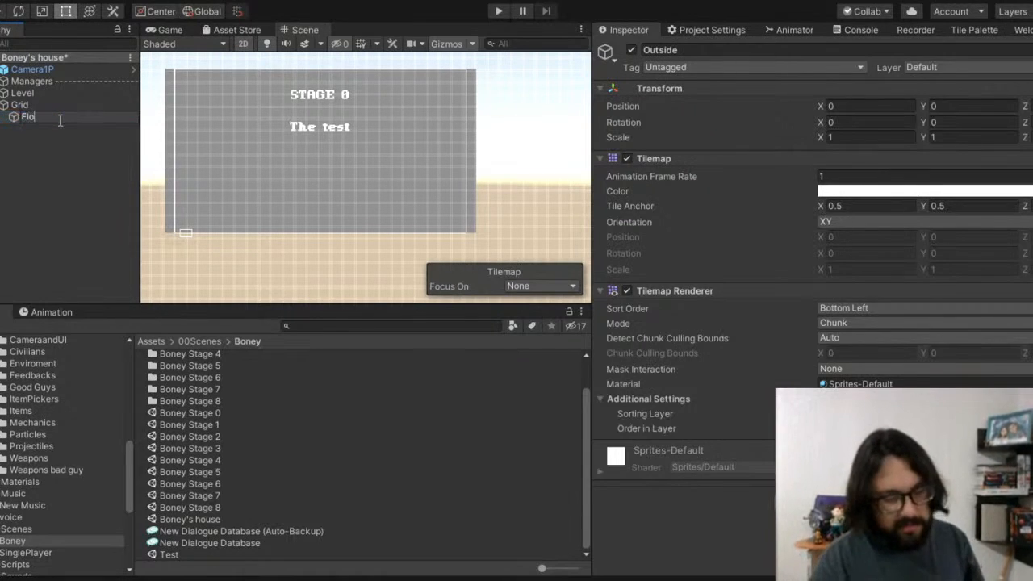
pyautogui.press('Return')
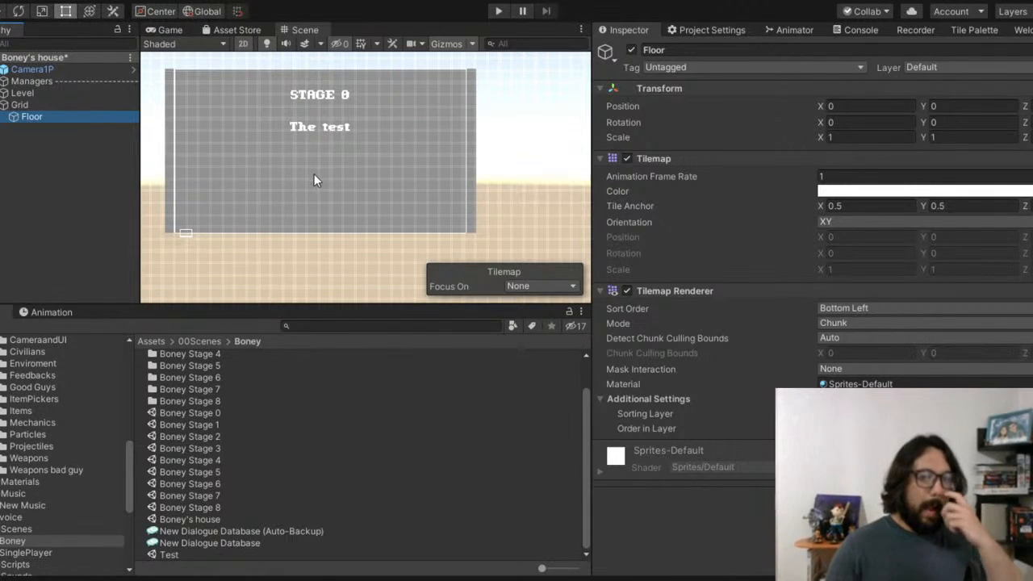
# Step: Examine where the Grid and the Level group's child objects sit in the scene
pyautogui.moveTo(314, 176); pyautogui.dragTo(362, 213, button='middle')
pyautogui.scroll(4, 236, 233)
pyautogui.scroll(-8, 240, 244)
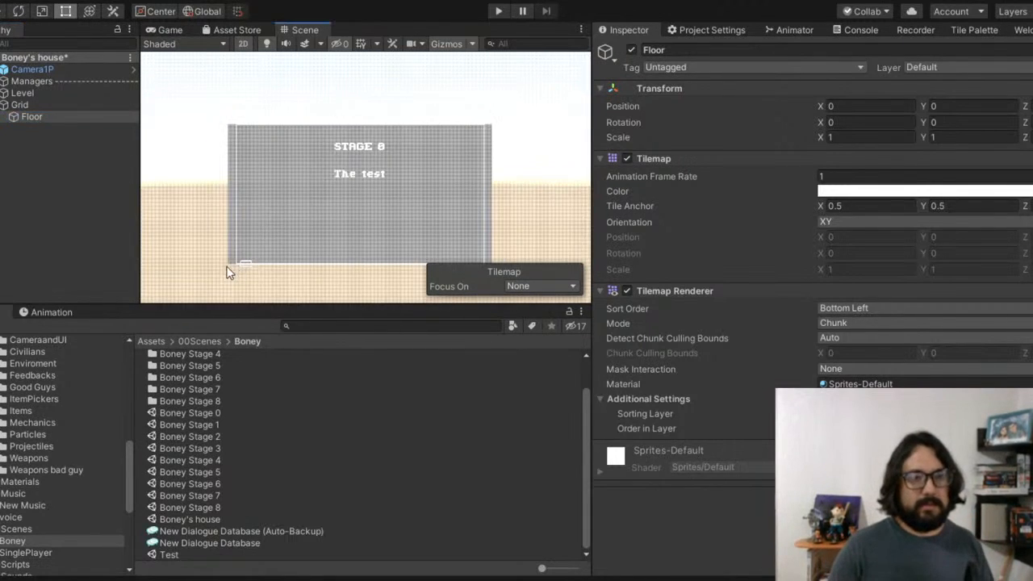
pyautogui.moveTo(283, 261); pyautogui.dragTo(368, 178, button='middle')
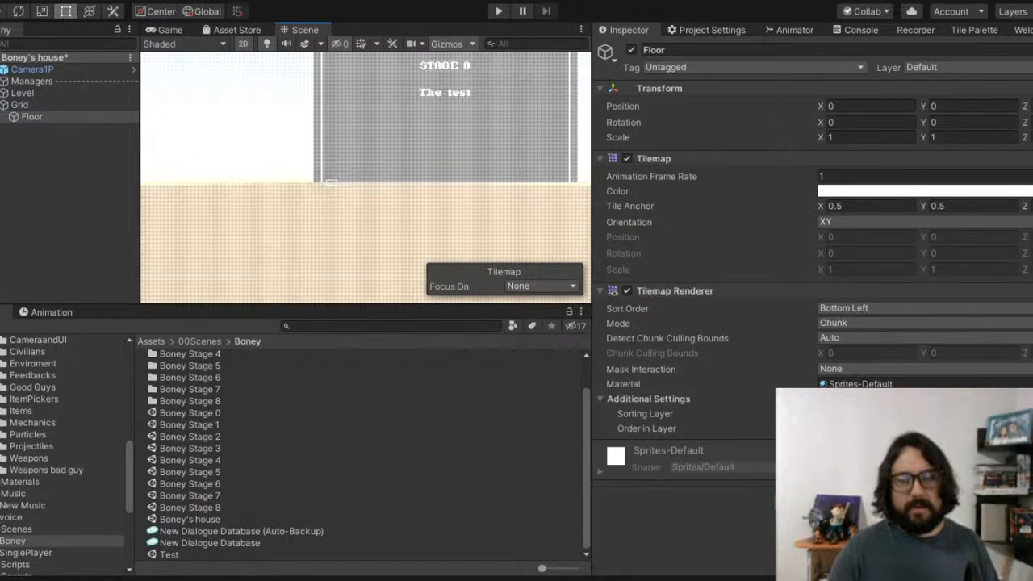
pyautogui.click(6, 105)
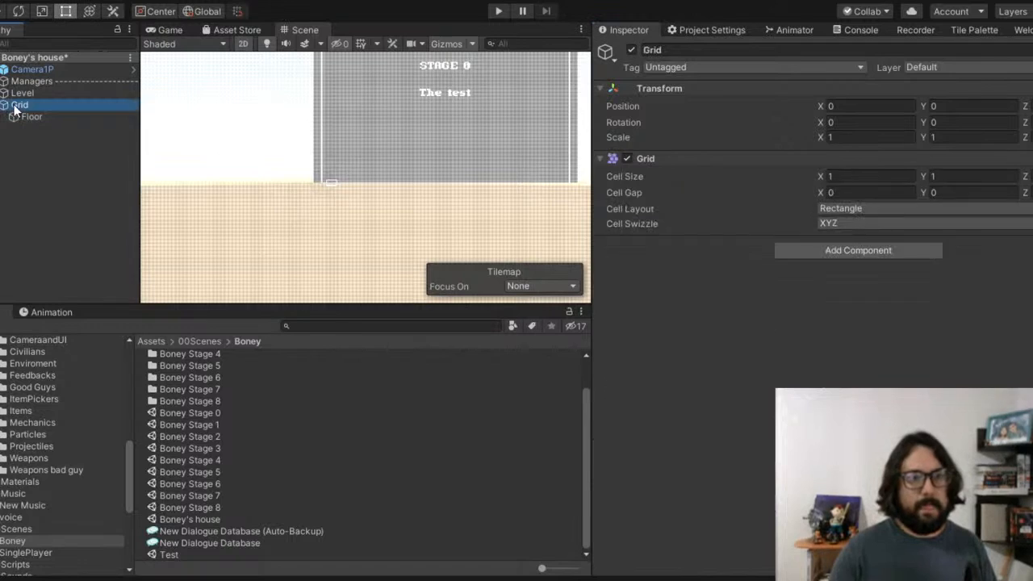
pyautogui.scroll(5, 457, 195)
pyautogui.scroll(-6, 405, 175)
pyautogui.moveTo(404, 175); pyautogui.dragTo(180, 169, button='middle')
pyautogui.click(4, 93)
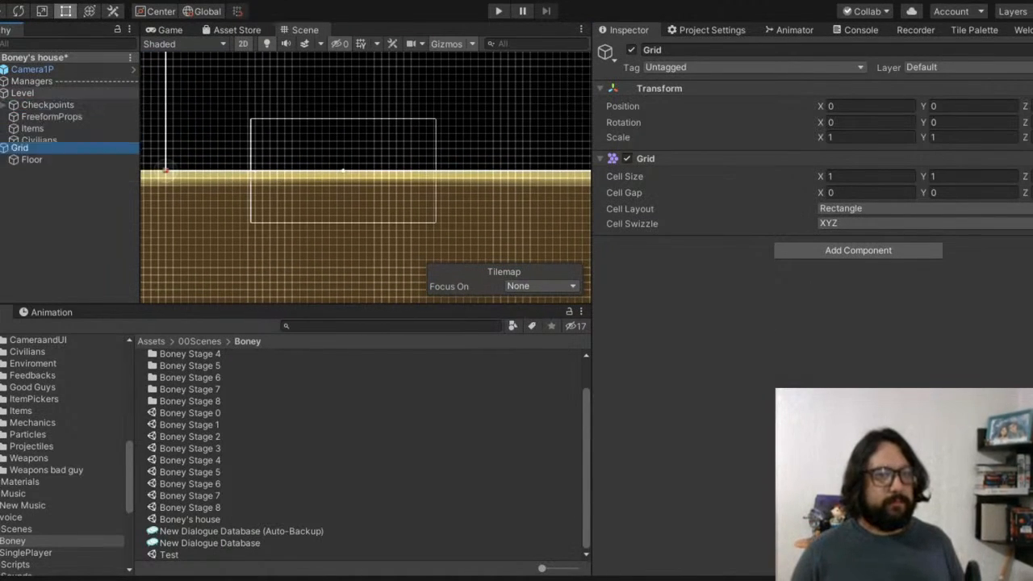
pyautogui.click(4, 105)
pyautogui.click(4, 105)
pyautogui.doubleClick(30, 96)
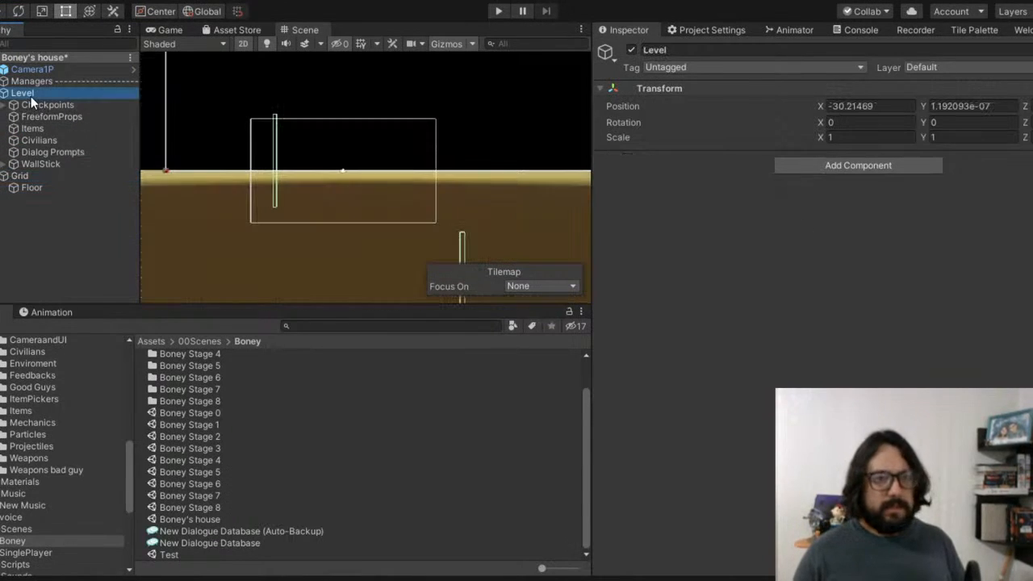
pyautogui.moveTo(313, 171)
pyautogui.mouseDown(button='middle')
pyautogui.moveTo(293, 82)
pyautogui.moveTo(306, 168)
pyautogui.mouseUp(button='middle')
pyautogui.scroll(-3, 208, 137)
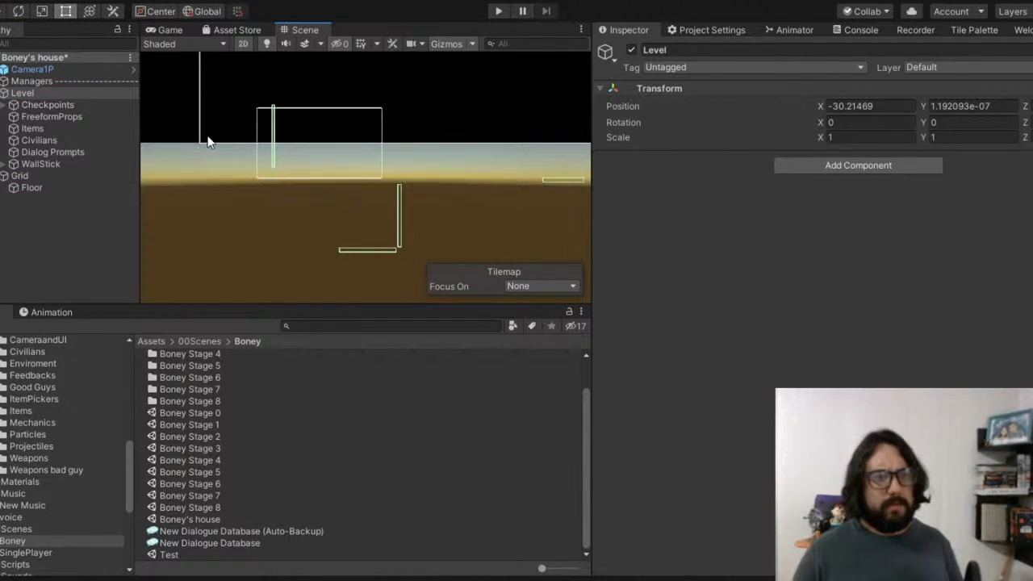
# Step: With Floor as the active tilemap, switch to the Cemetery tile palette and pick its black tile for painting
pyautogui.click(48, 185)
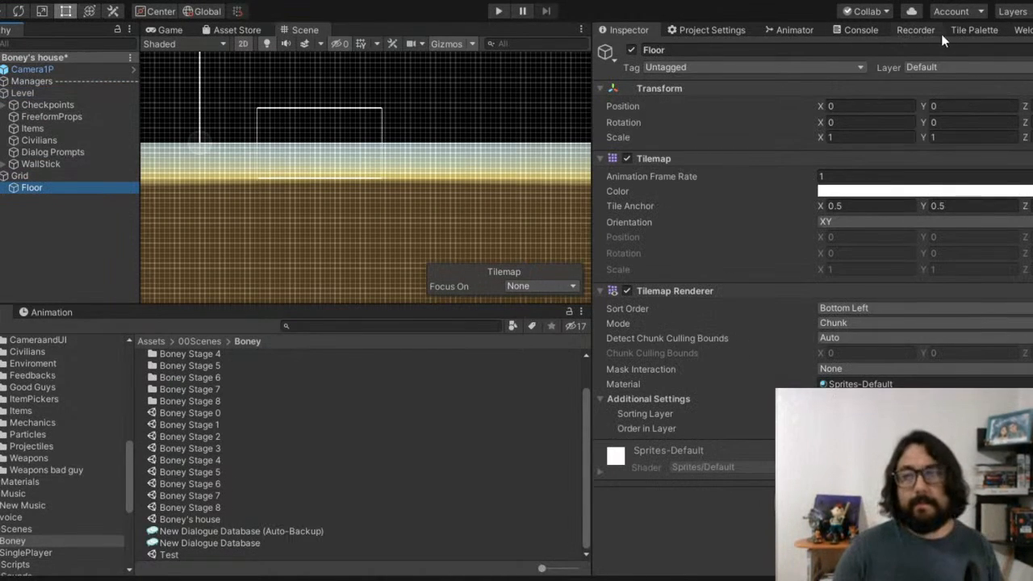
pyautogui.click(973, 30)
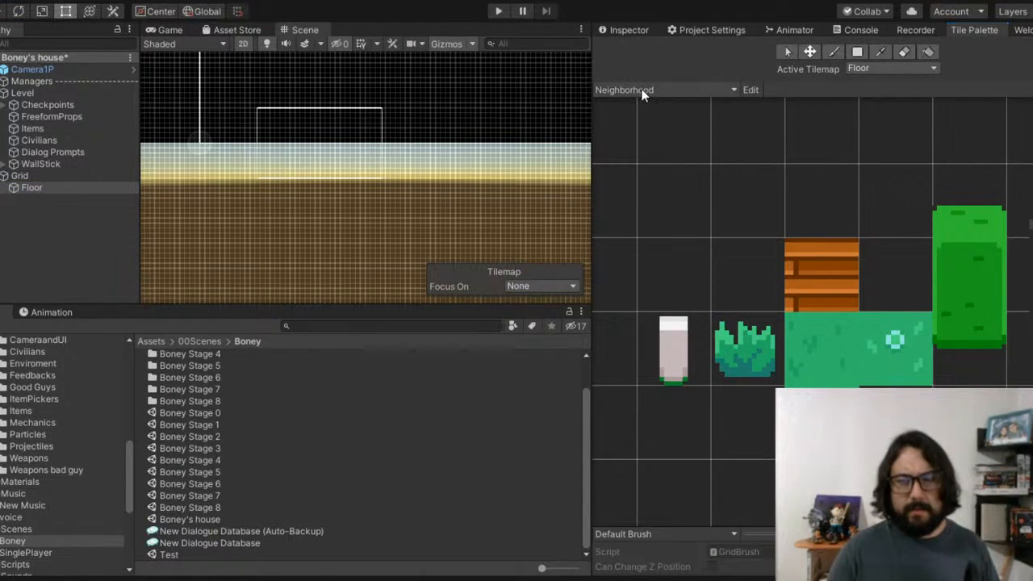
pyautogui.click(627, 191)
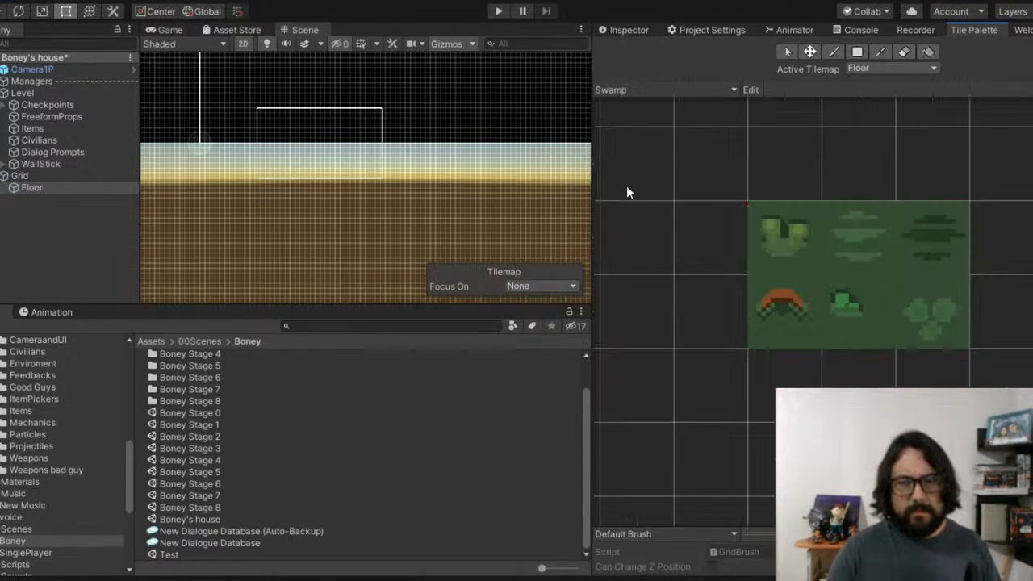
pyautogui.click(628, 86)
pyautogui.click(626, 104)
pyautogui.click(647, 85)
pyautogui.click(650, 119)
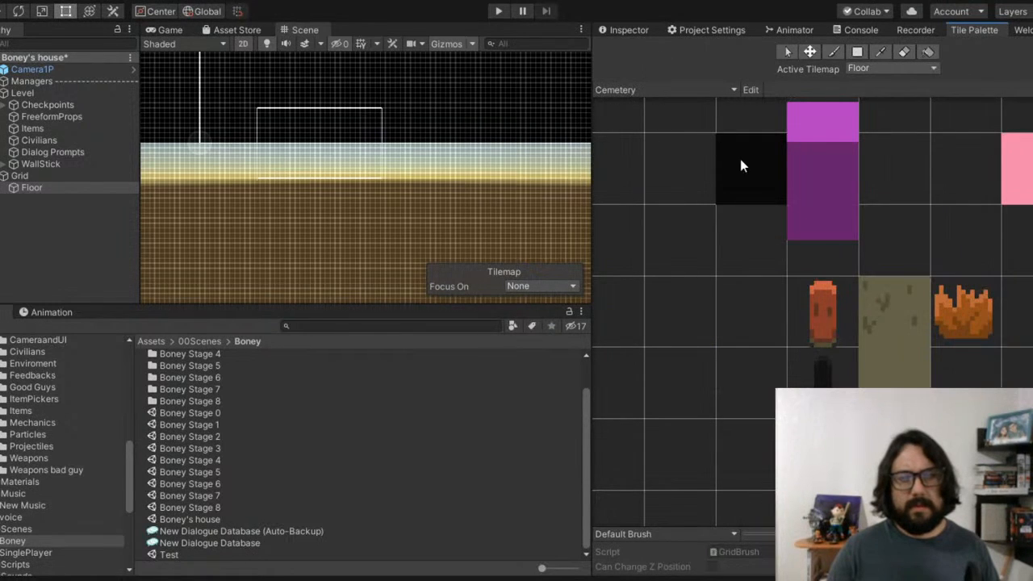
pyautogui.click(742, 166)
# Step: Box-fill a large rectangle of black tiles around SpawnPoint1 on the Floor tilemap
pyautogui.scroll(-1, 309, 157)
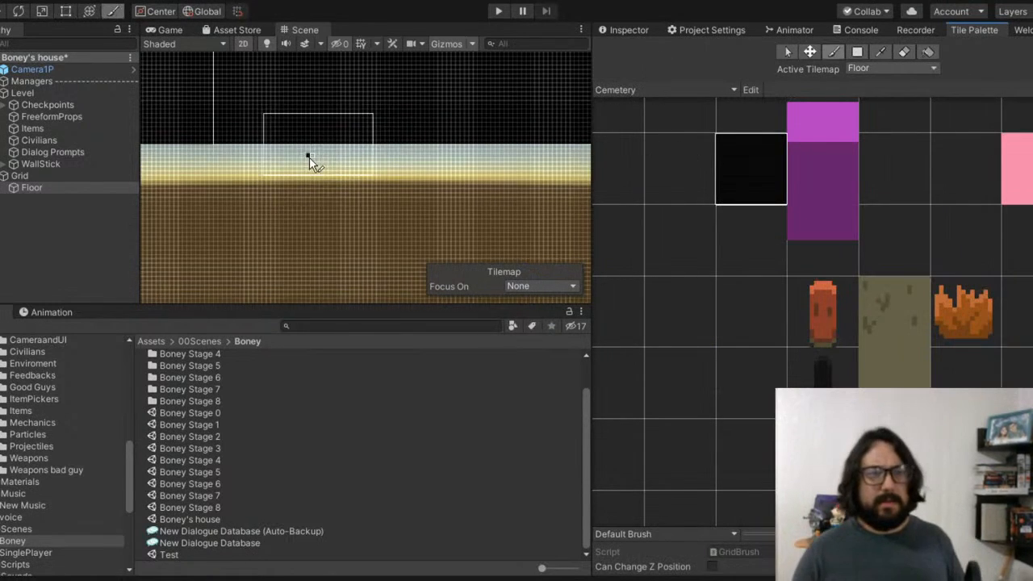
pyautogui.click(858, 52)
pyautogui.scroll(3, 267, 146)
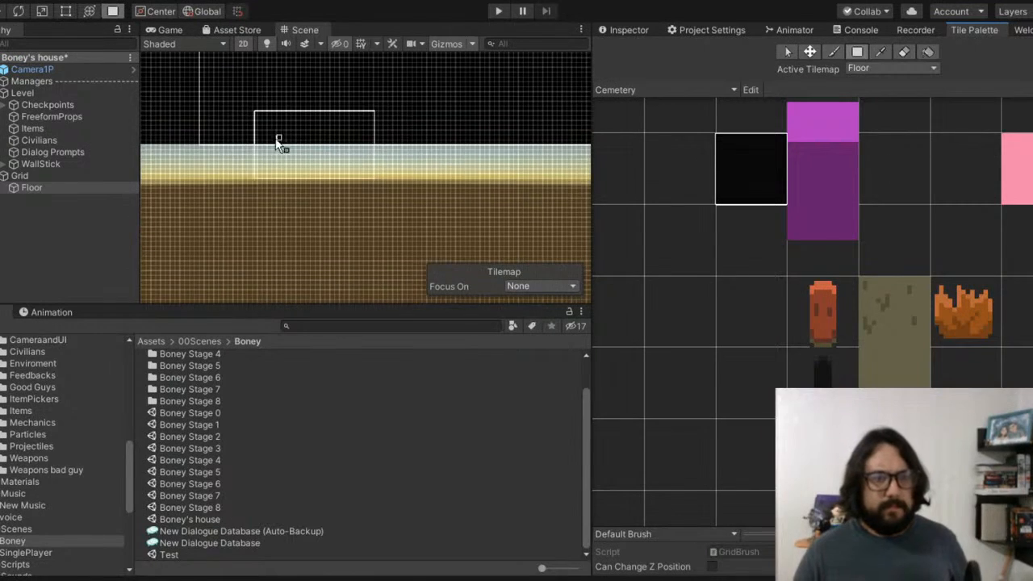
pyautogui.scroll(2, 259, 146)
pyautogui.scroll(2, 286, 161)
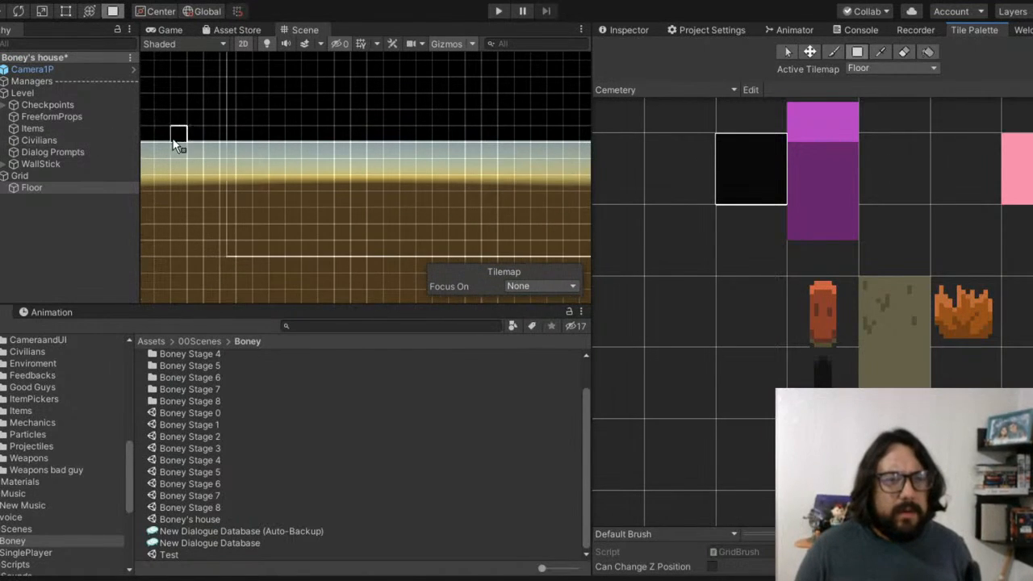
pyautogui.click(5, 105)
pyautogui.doubleClick(24, 118)
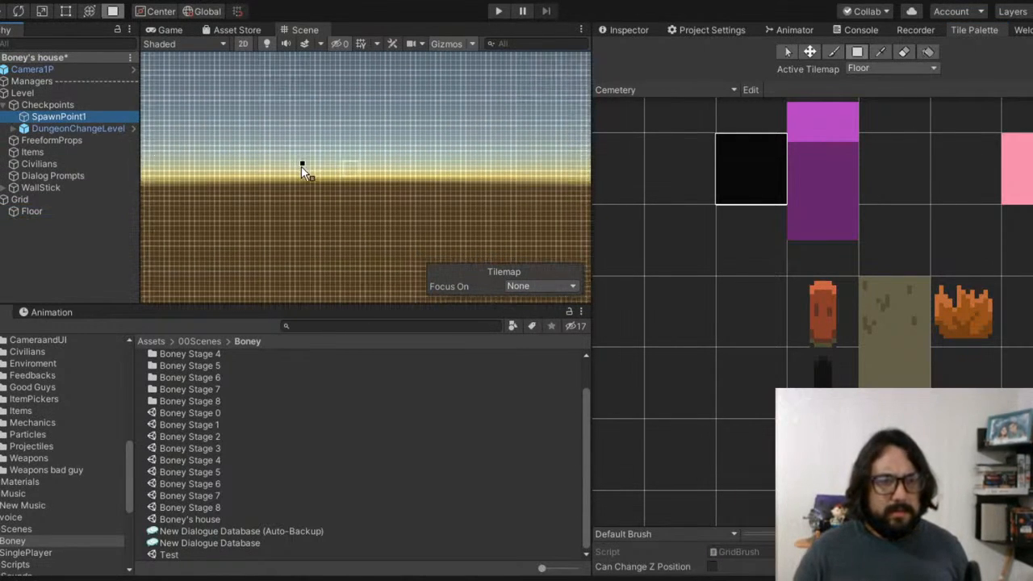
pyautogui.moveTo(250, 111); pyautogui.dragTo(454, 201)
pyautogui.scroll(-2, 379, 181)
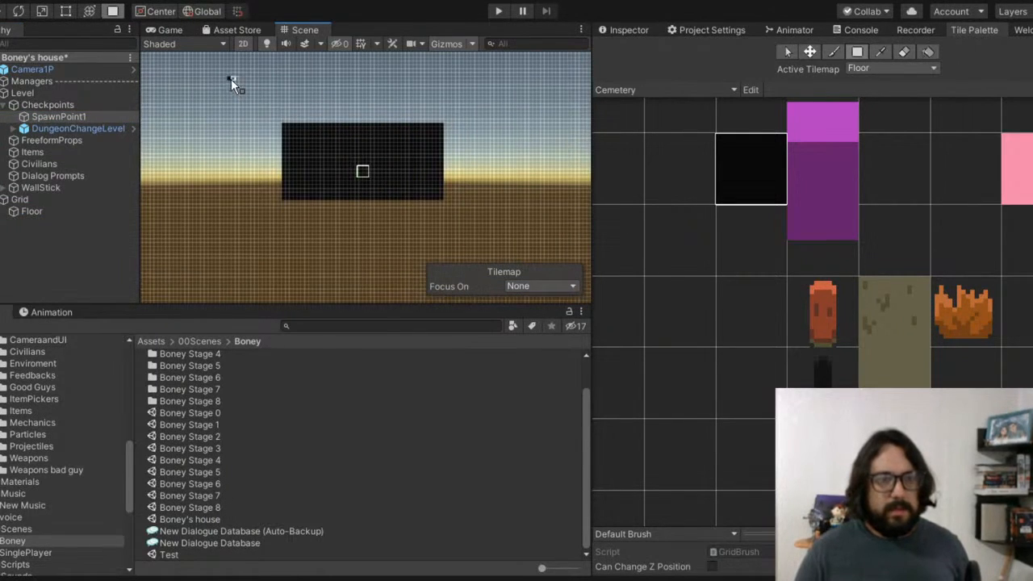
pyautogui.moveTo(228, 75); pyautogui.dragTo(500, 207)
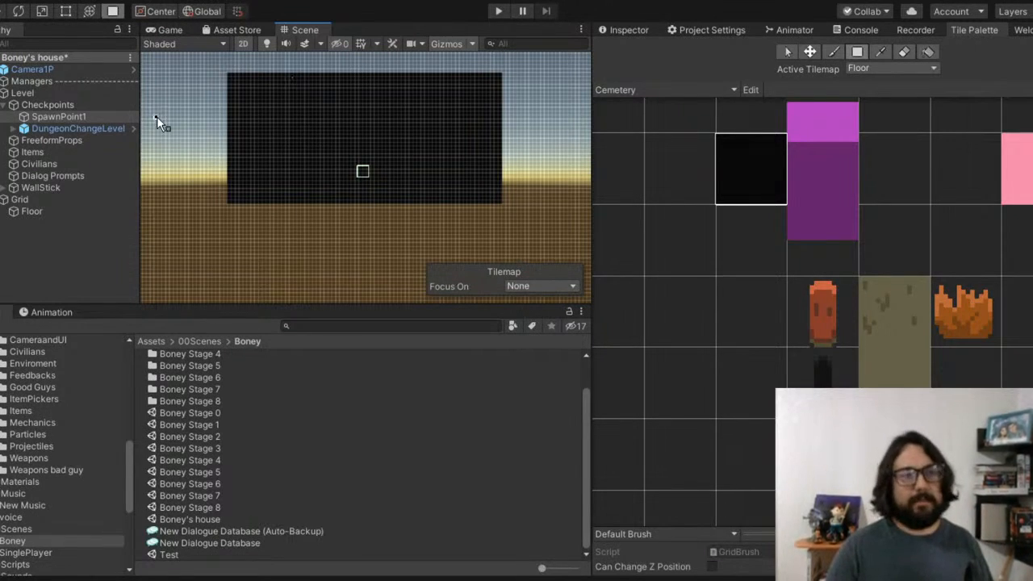
# Step: Check the Level group's transform and its objects' placement relative to the black floor
pyautogui.click(22, 92)
pyautogui.scroll(-1, 363, 143)
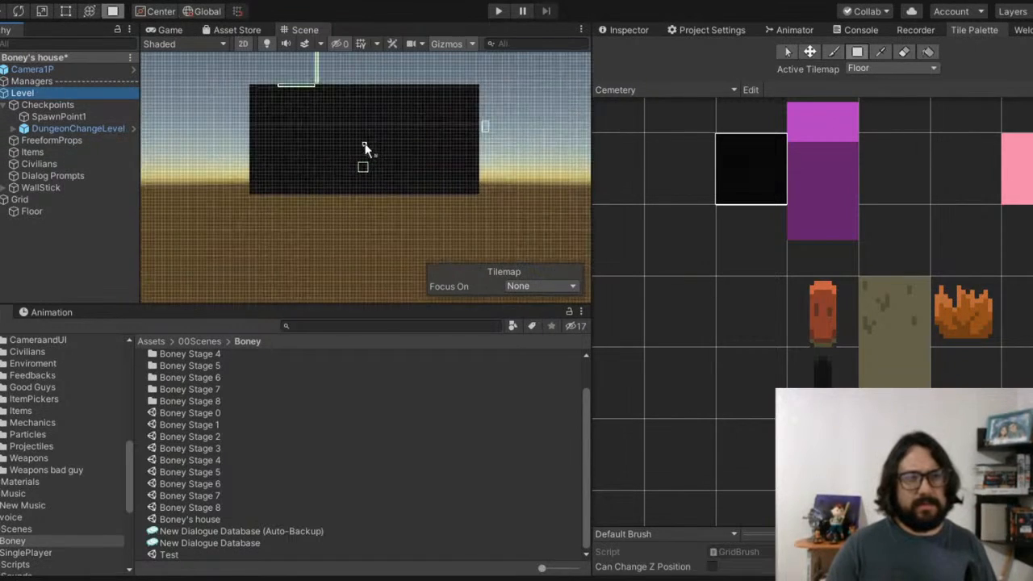
pyautogui.moveTo(364, 143); pyautogui.dragTo(357, 163, button='middle')
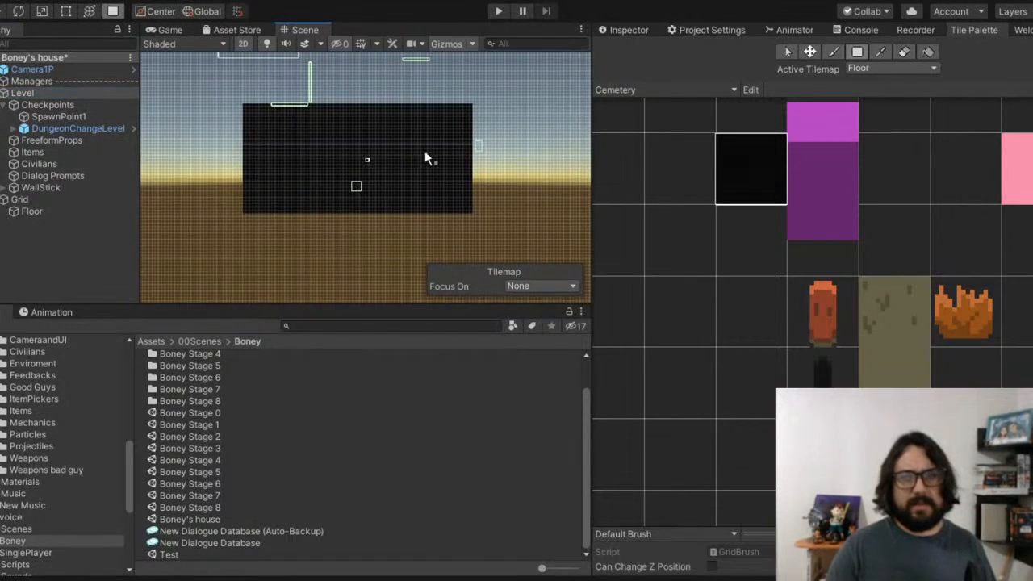
pyautogui.click(629, 30)
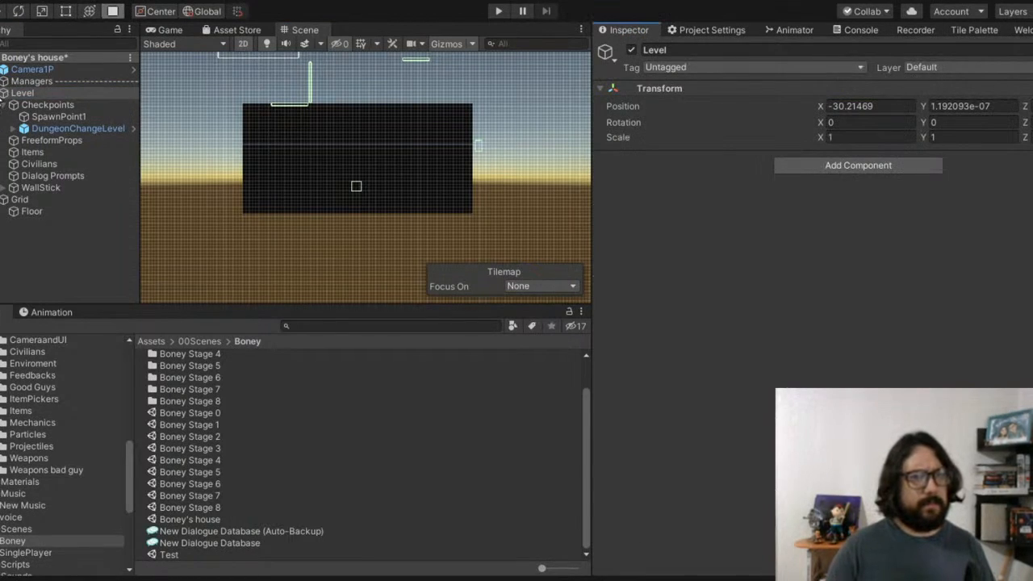
# Step: Resize the LevelManager's Box Collider 2D in the scene so its four edges match the black floor rectangle
pyautogui.click(3, 93)
pyautogui.click(3, 81)
pyautogui.click(43, 92)
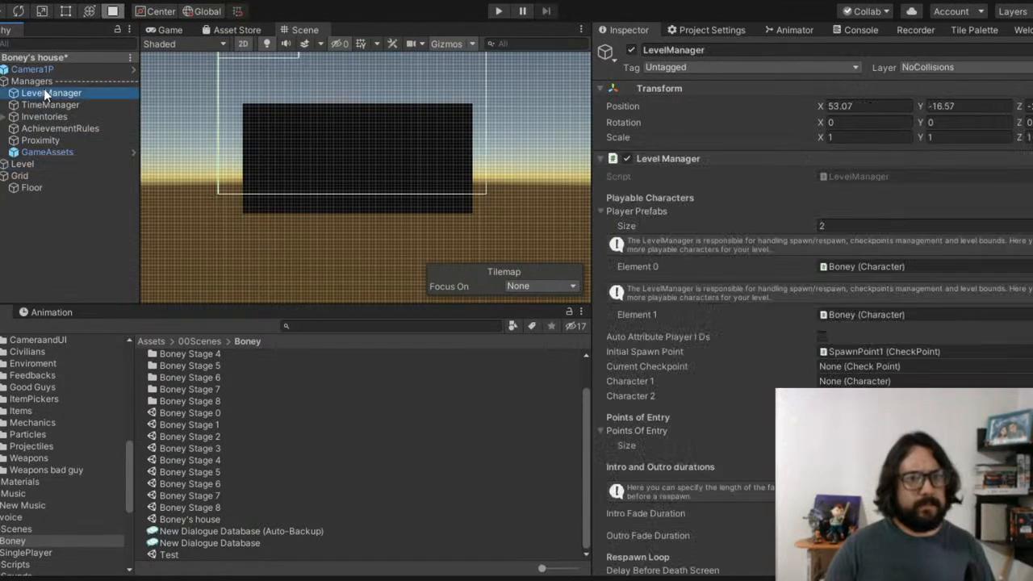
pyautogui.scroll(-4, 304, 163)
pyautogui.moveTo(325, 204); pyautogui.dragTo(328, 289, button='middle')
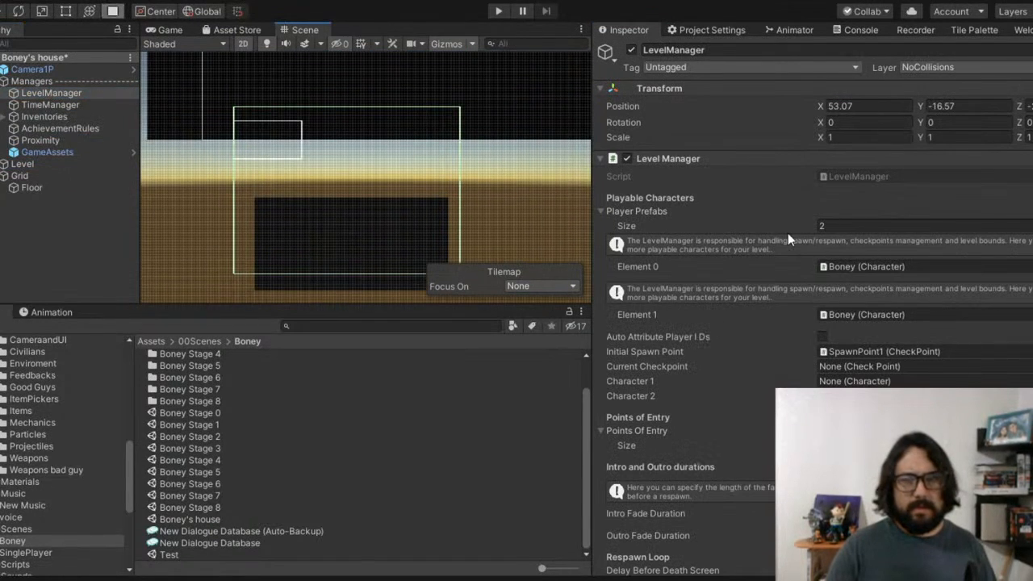
pyautogui.scroll(-10, 791, 239)
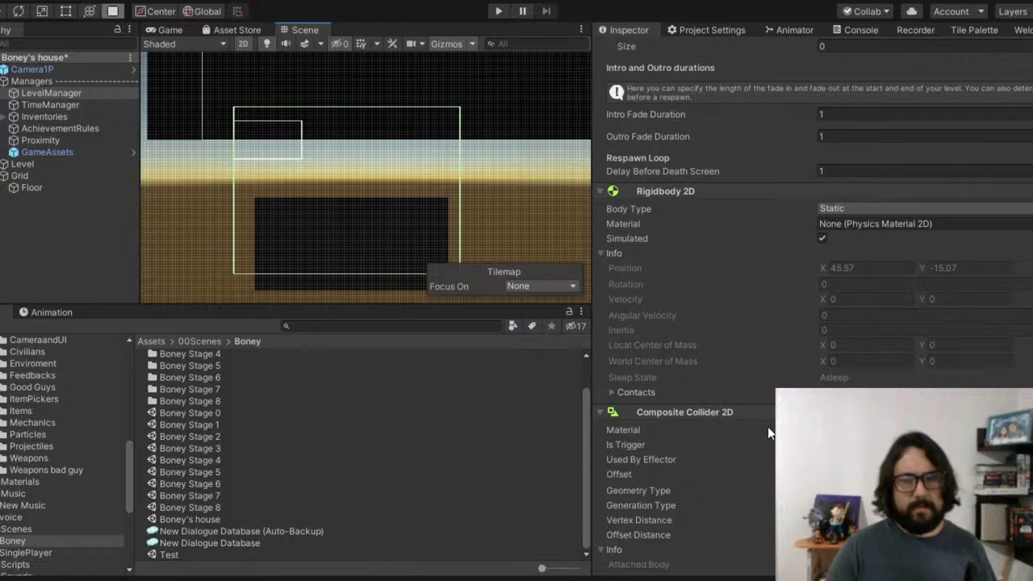
pyautogui.scroll(-10, 725, 406)
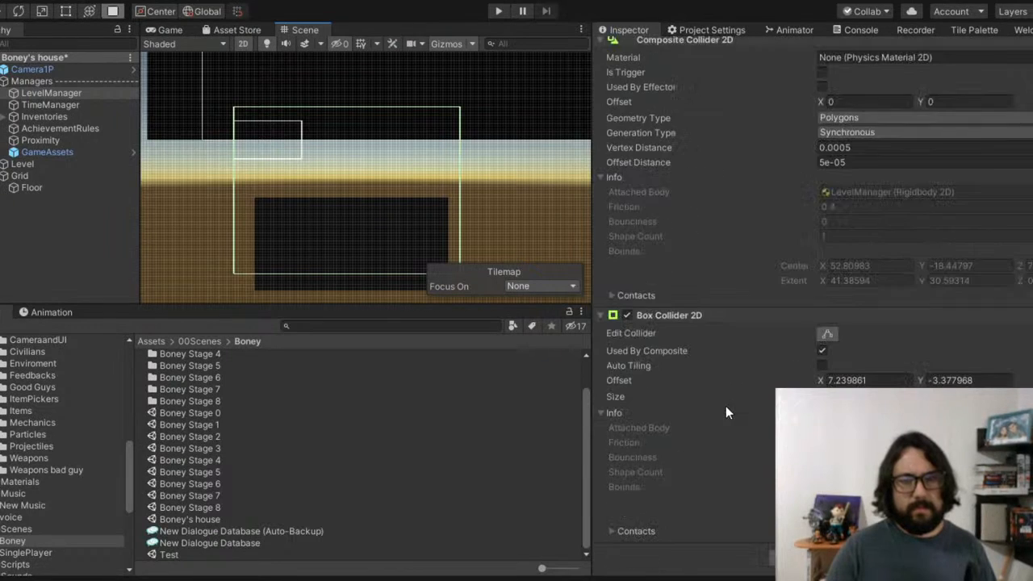
pyautogui.click(823, 335)
pyautogui.moveTo(323, 247); pyautogui.dragTo(325, 231, button='middle')
pyautogui.scroll(3, 351, 257)
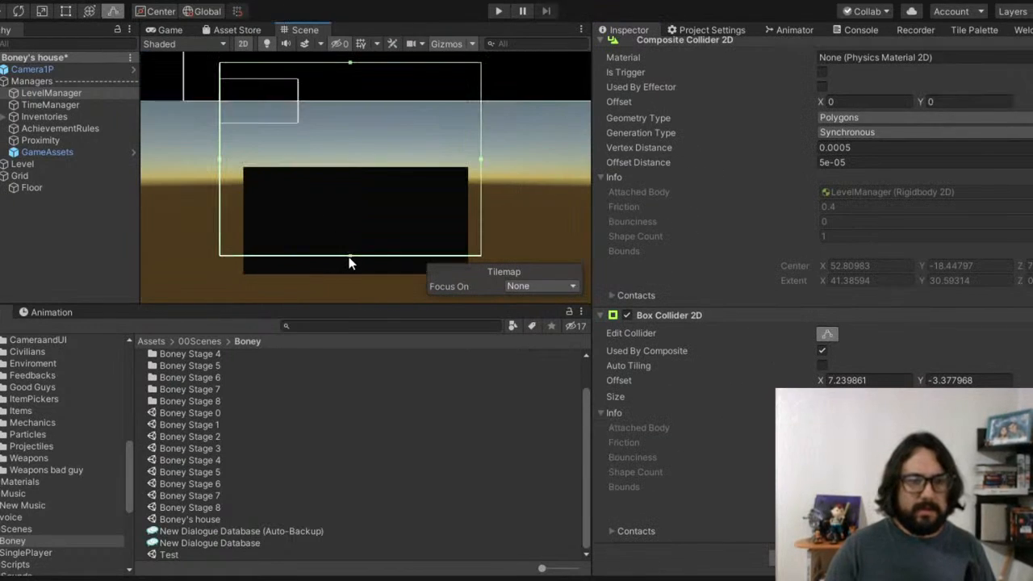
pyautogui.moveTo(349, 256); pyautogui.dragTo(349, 272)
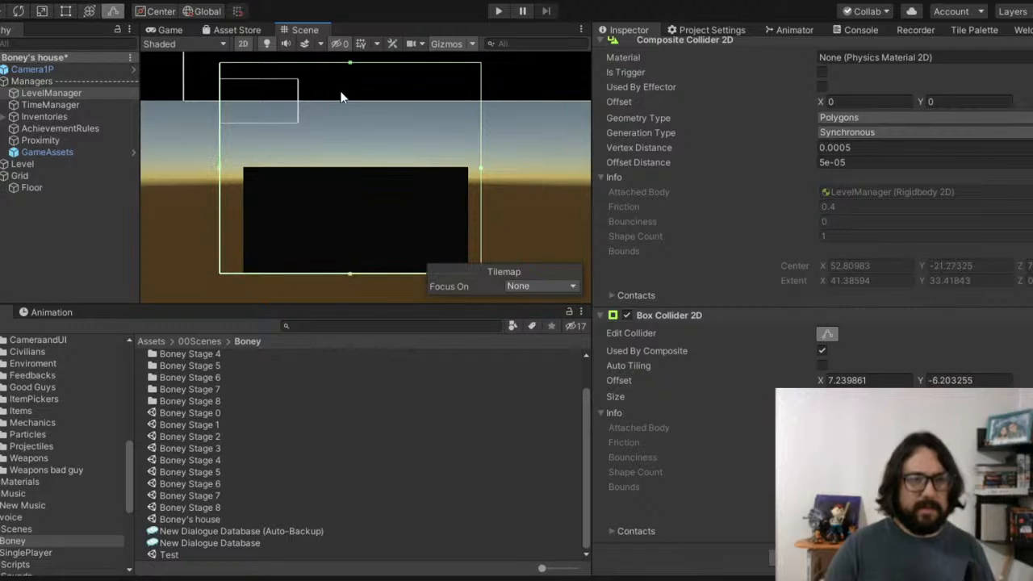
pyautogui.moveTo(349, 65); pyautogui.dragTo(354, 165)
pyautogui.moveTo(219, 219); pyautogui.dragTo(244, 221)
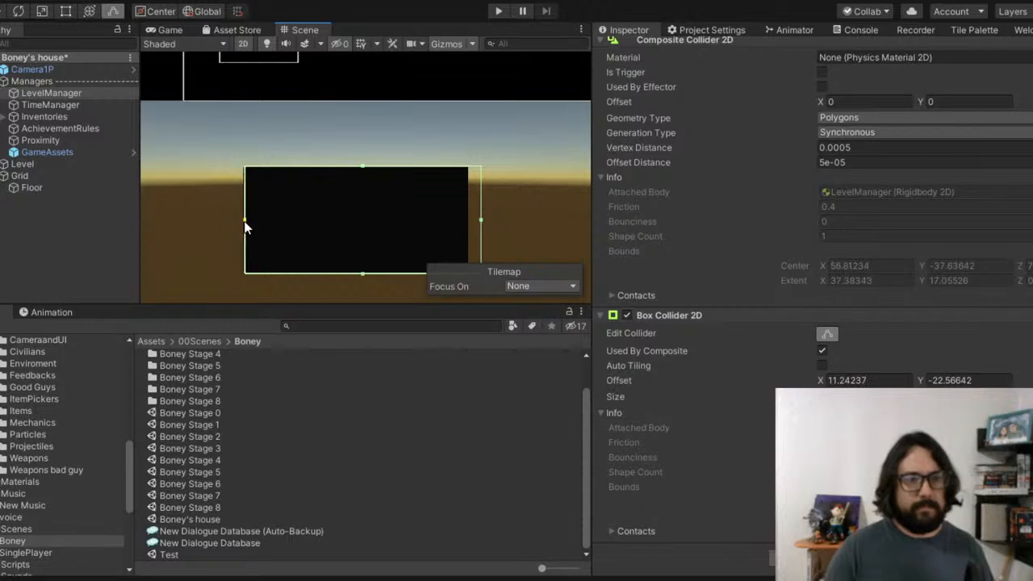
pyautogui.moveTo(480, 220); pyautogui.dragTo(468, 221)
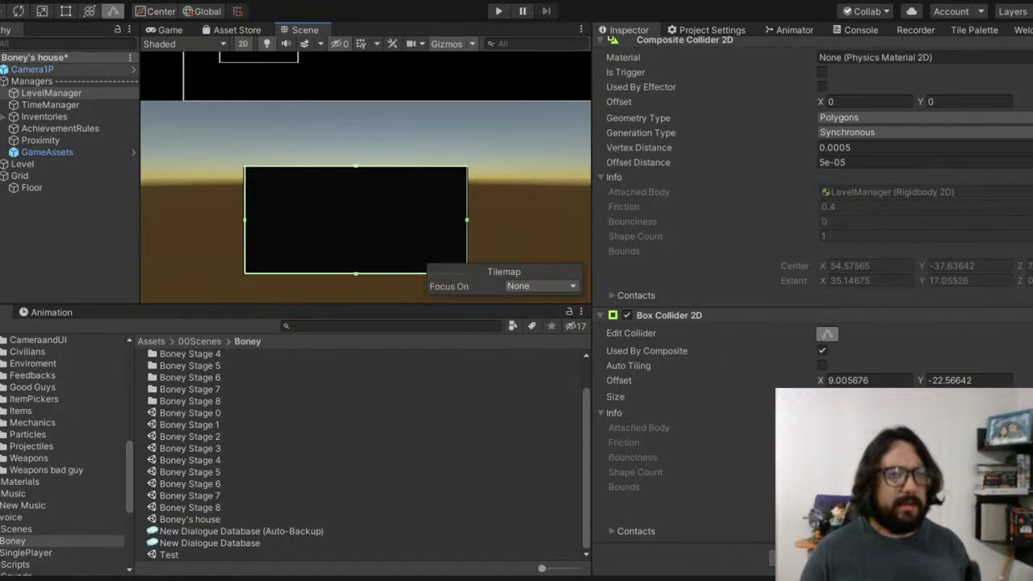
# Step: Review the settings of MainCamera and CM vcam1 under GroupCamera, including the Cinemachine Confiner's bounding shape
pyautogui.click(0, 69)
pyautogui.click(6, 93)
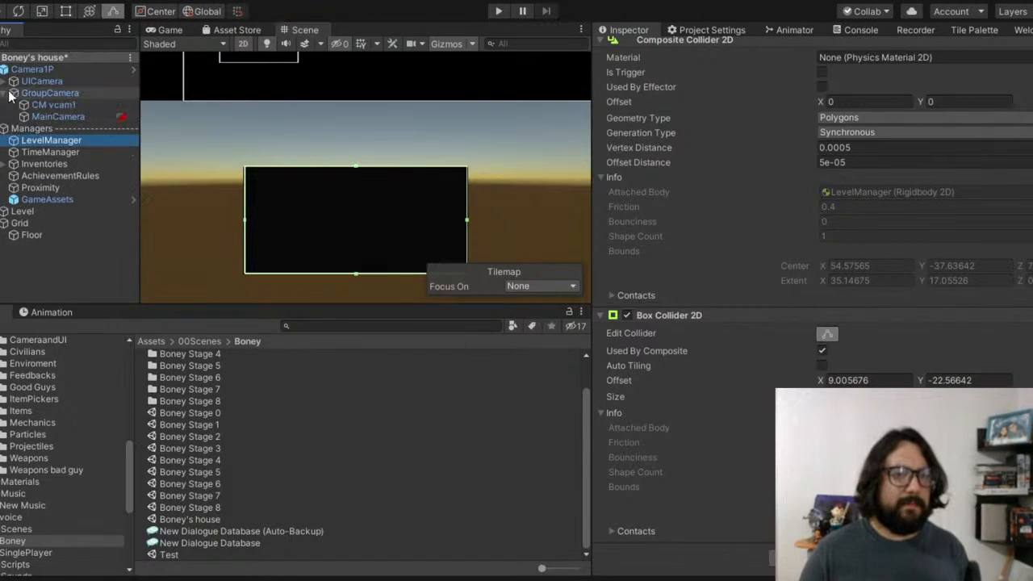
pyautogui.click(70, 116)
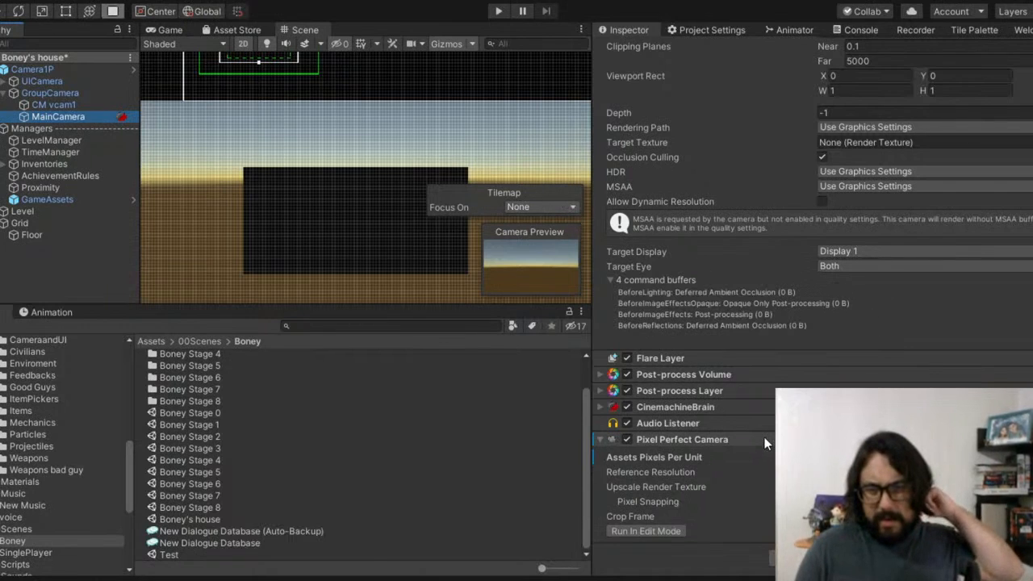
pyautogui.scroll(5, 765, 443)
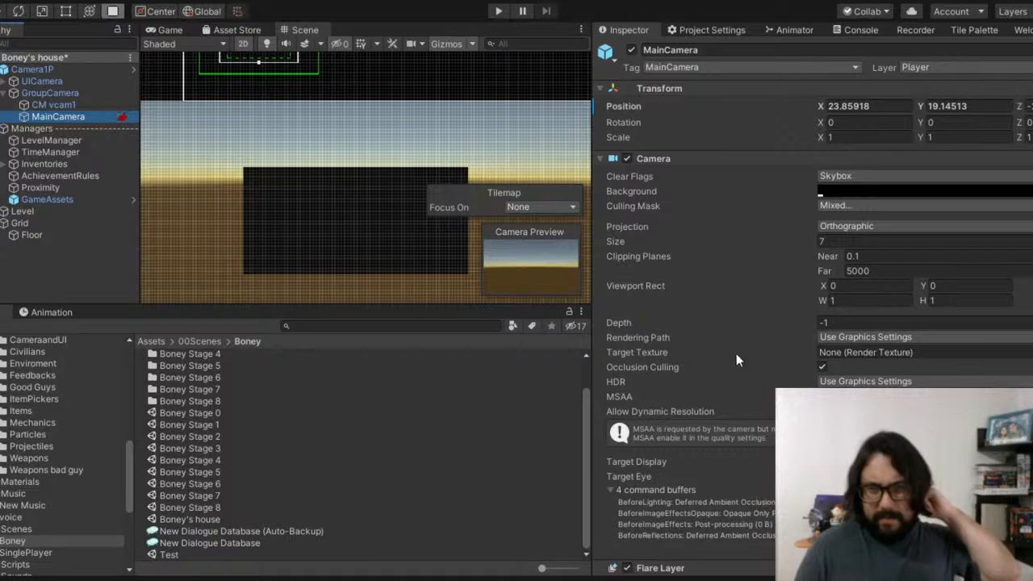
pyautogui.click(71, 108)
pyautogui.scroll(-20, 734, 234)
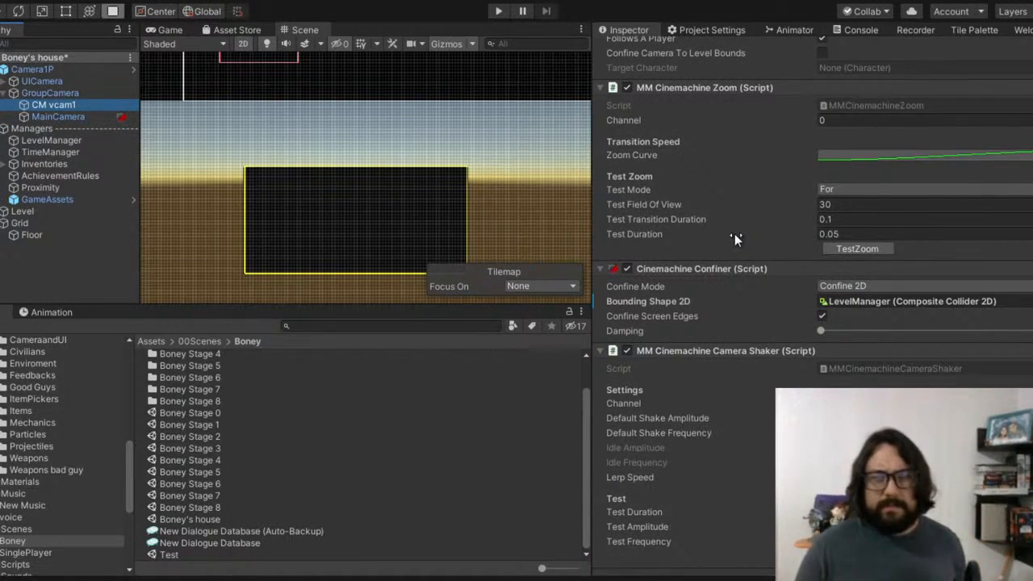
pyautogui.scroll(-1, 735, 236)
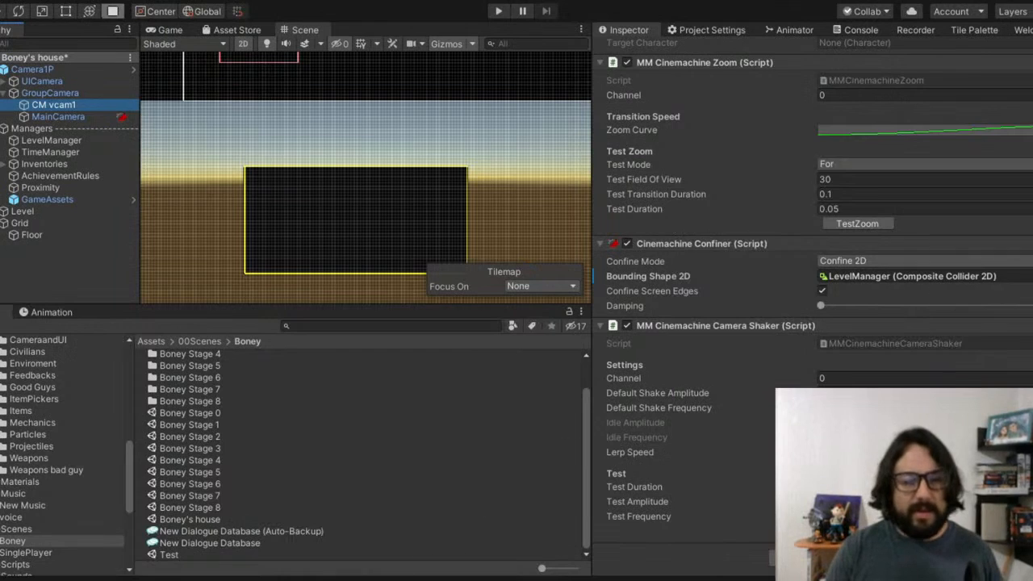
# Step: Playtest the scene, walking the character toward the floor's left edge and back to check the level bounds and camera, and stop it
pyautogui.click(498, 12)
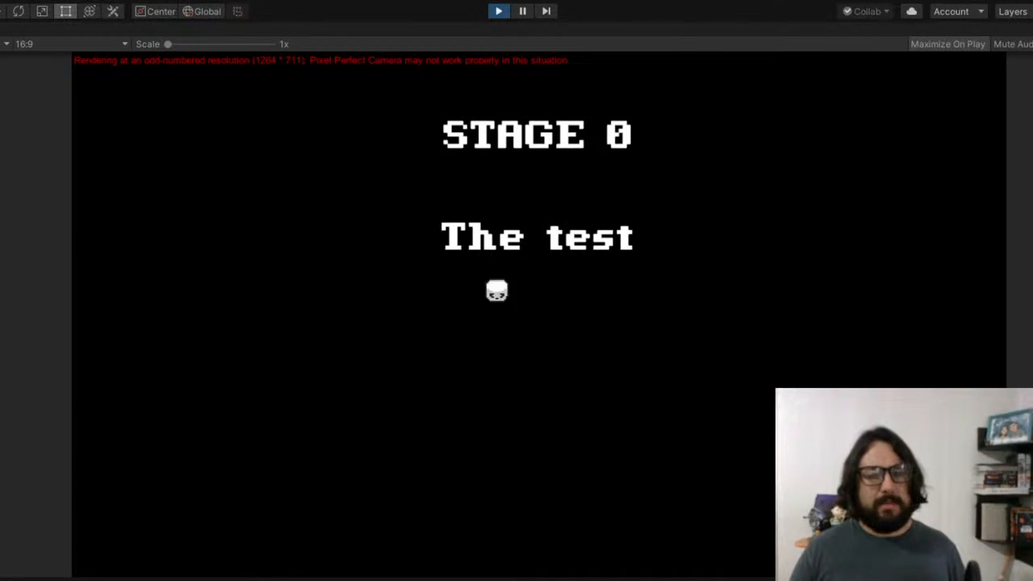
pyautogui.press('a')
pyautogui.press('d')
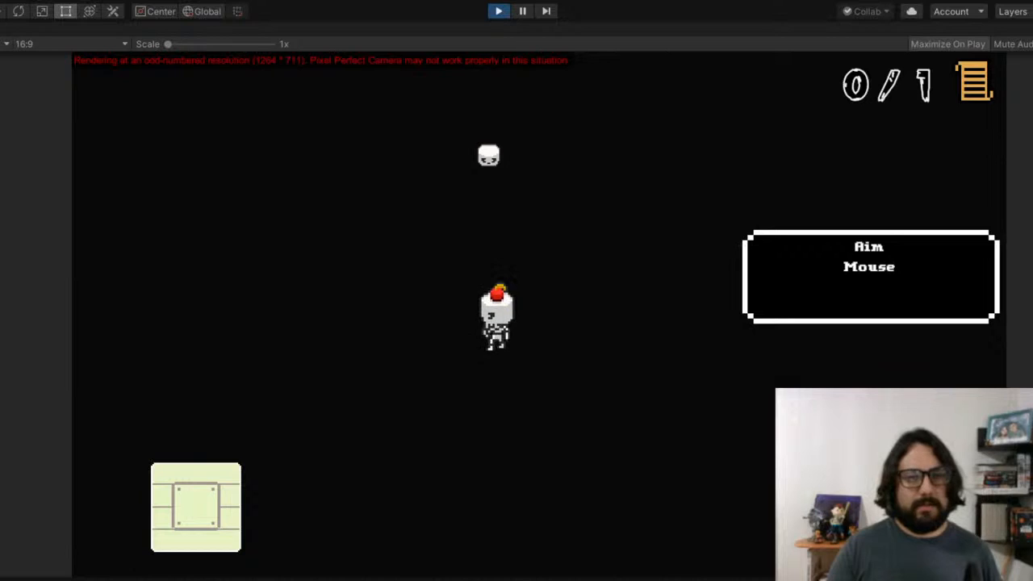
pyautogui.press('a')
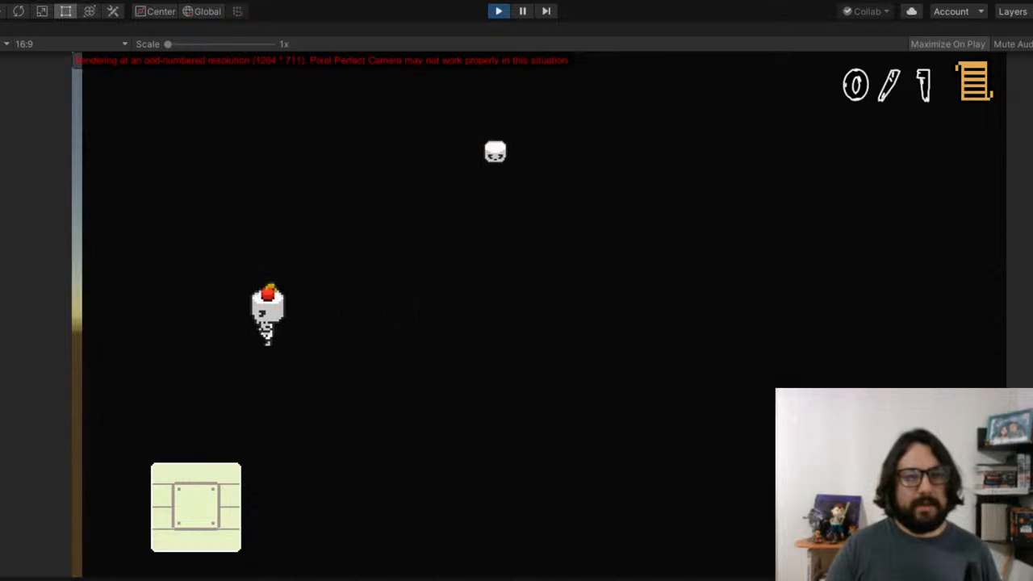
pyautogui.press('a')
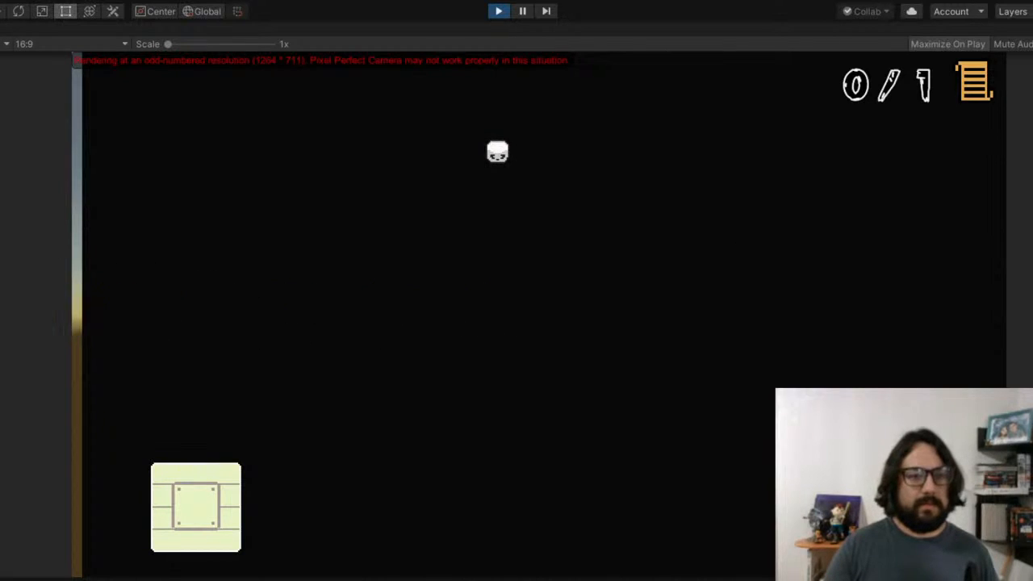
pyautogui.press('d')
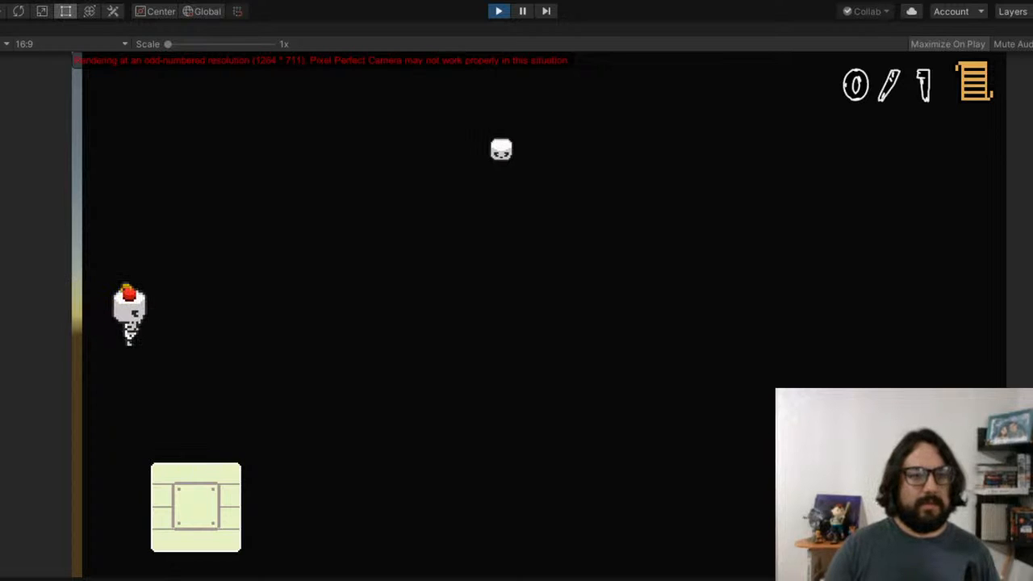
pyautogui.press('a')
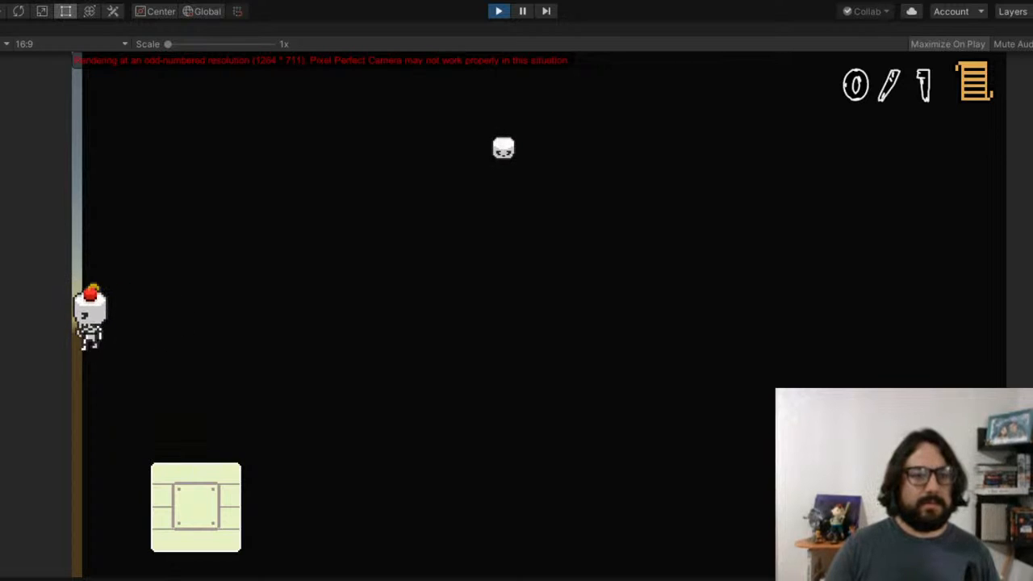
pyautogui.press('d')
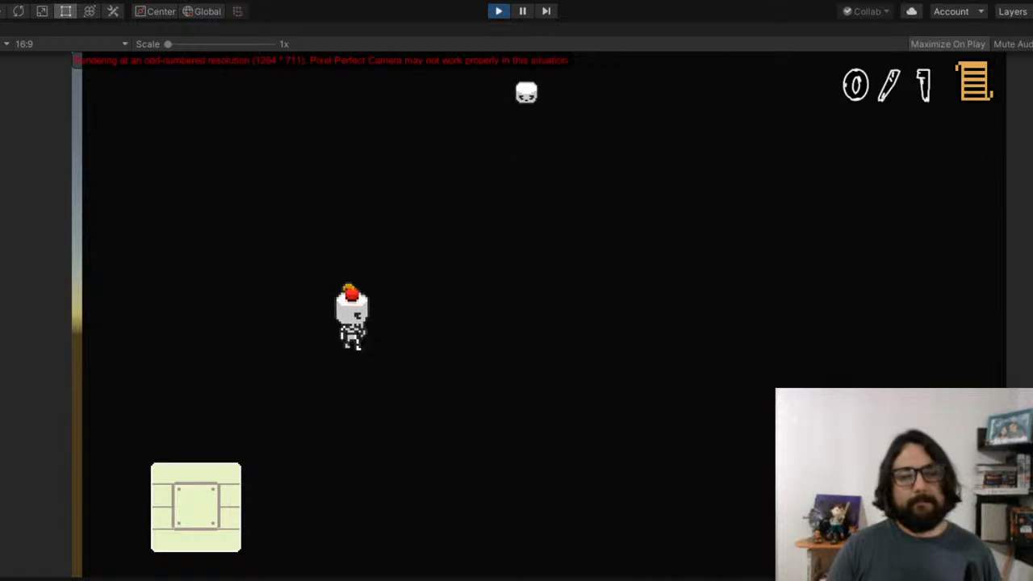
pyautogui.click(497, 14)
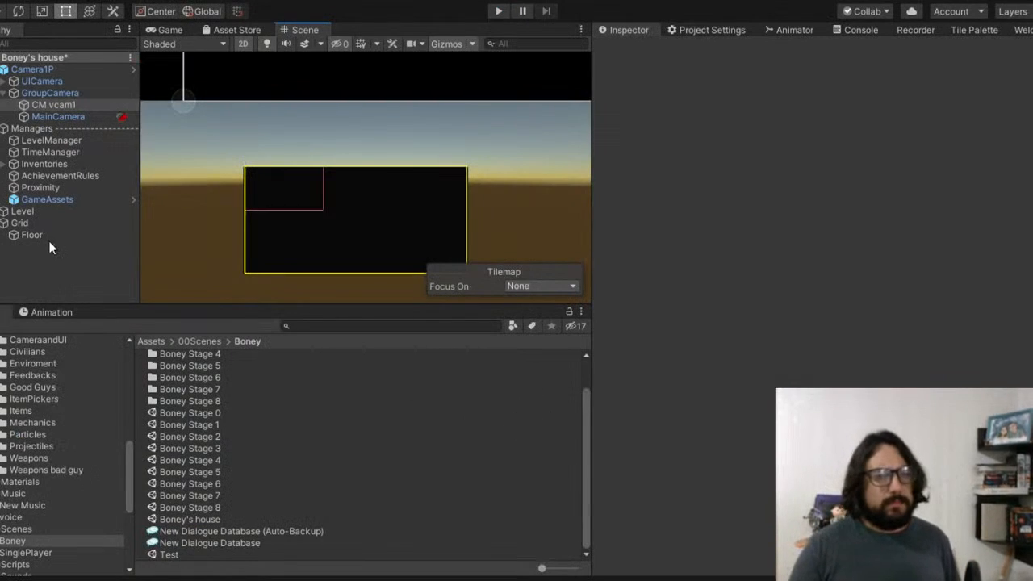
# Step: Assign the Floor tilemap object to the Ground layer
pyautogui.click(44, 235)
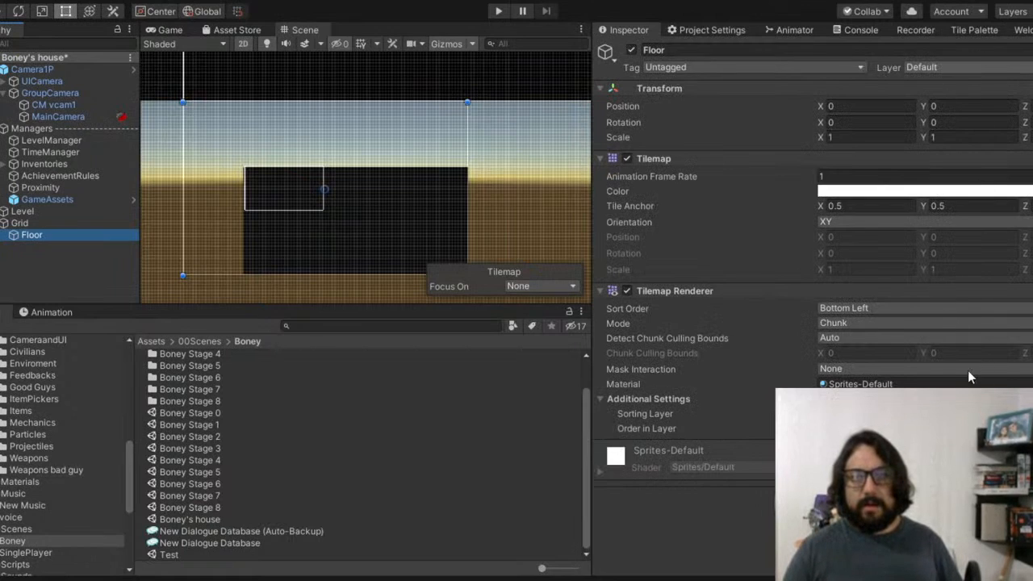
pyautogui.click(956, 188)
# Step: Run the scene again to test the character on the Ground-layer floor, walking it downward, and stop play mode
pyautogui.click(498, 11)
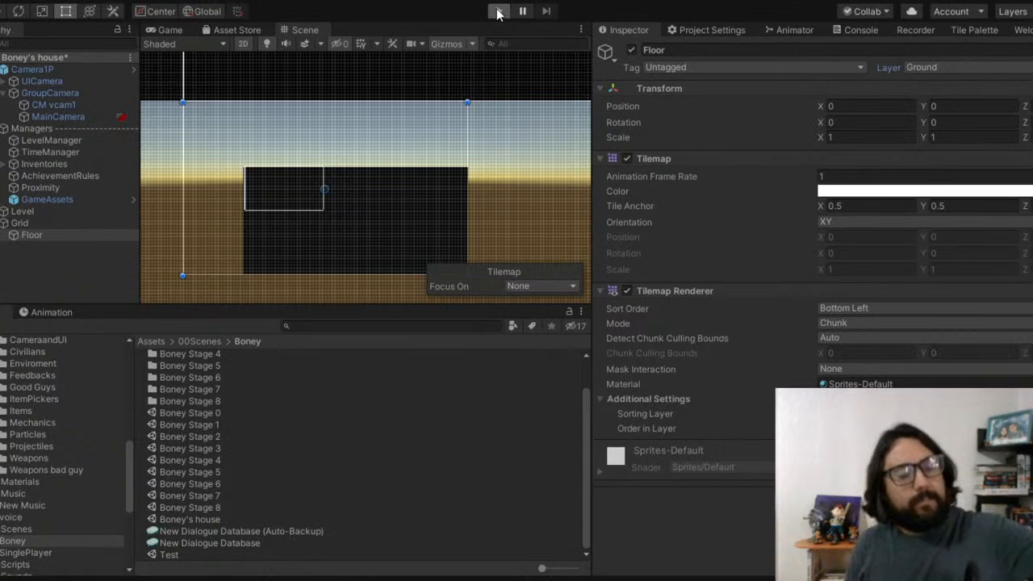
pyautogui.click(498, 11)
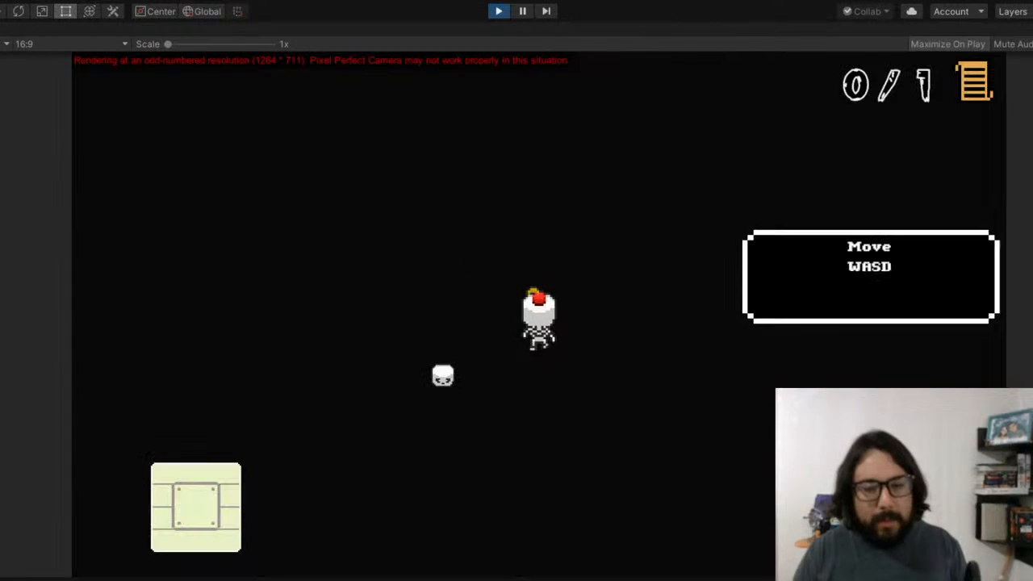
pyautogui.press('s')
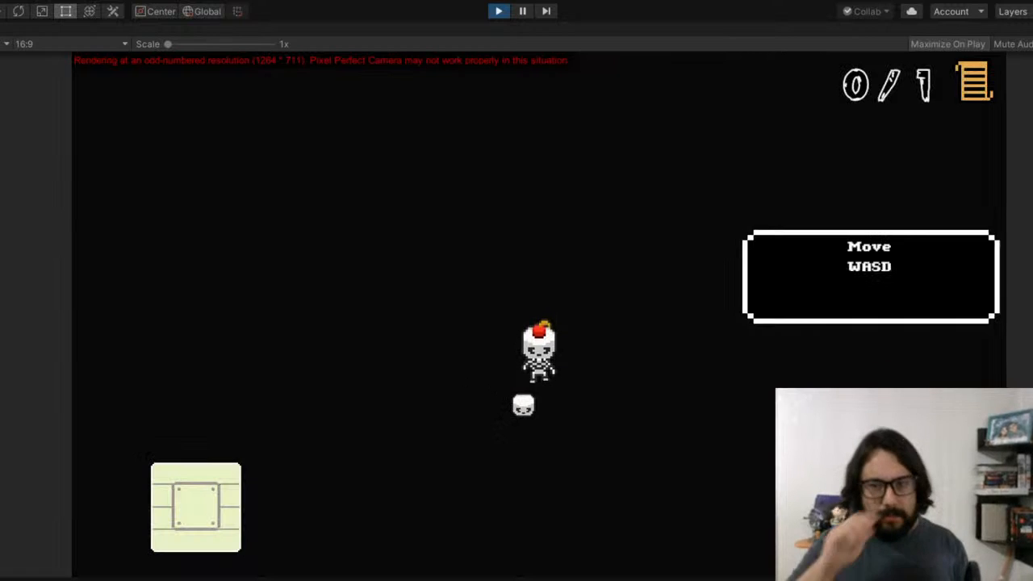
pyautogui.click(497, 11)
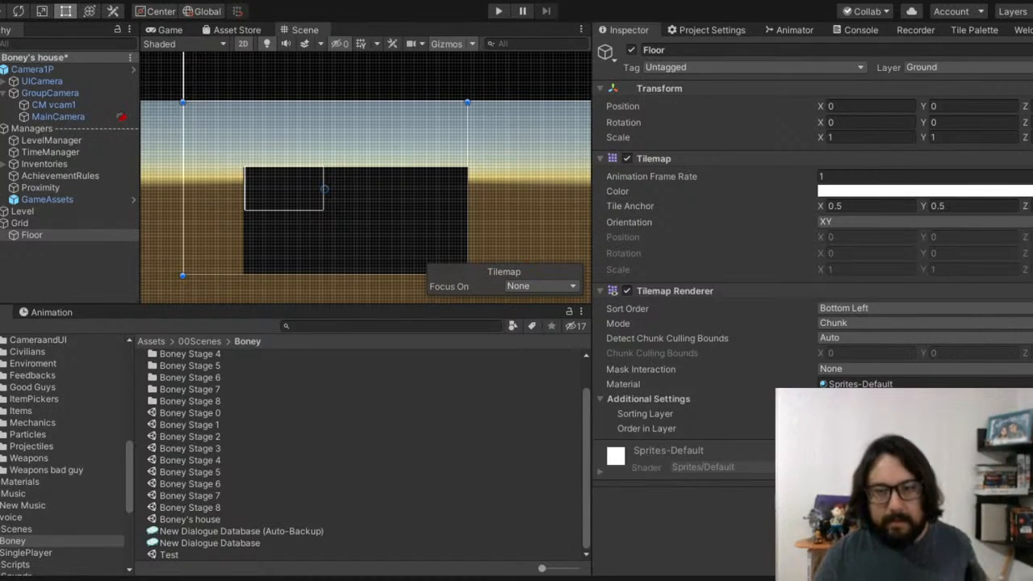
# Step: Add a Tilemap Collider 2D component to the Floor tilemap
pyautogui.press('Return')
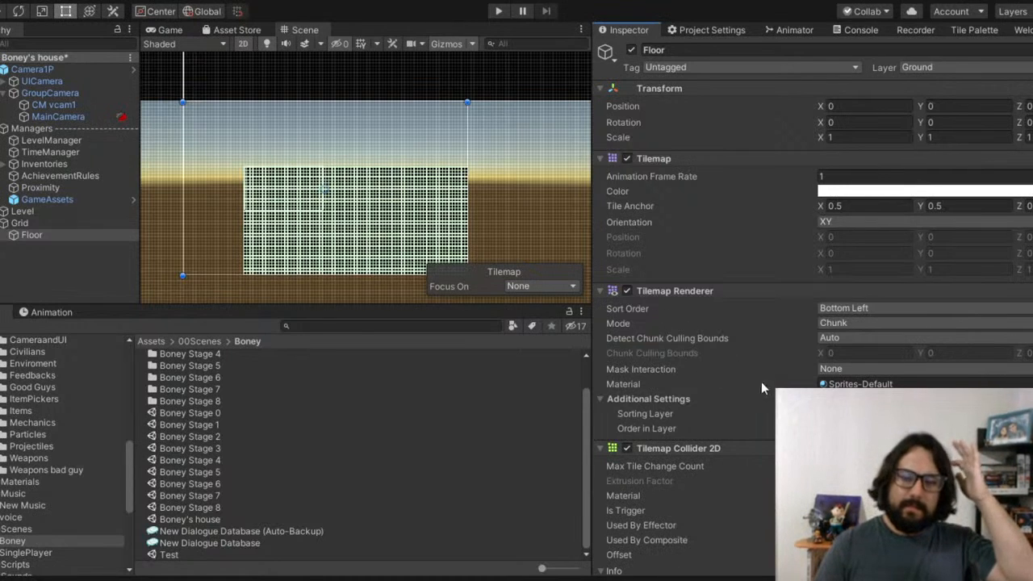
pyautogui.scroll(-5, 756, 444)
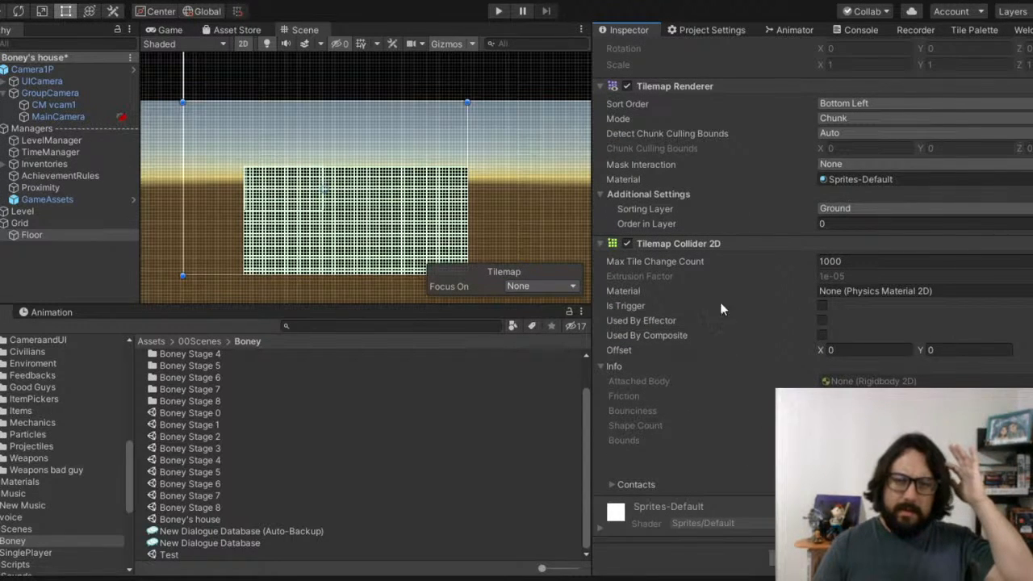
pyautogui.scroll(10, 358, 226)
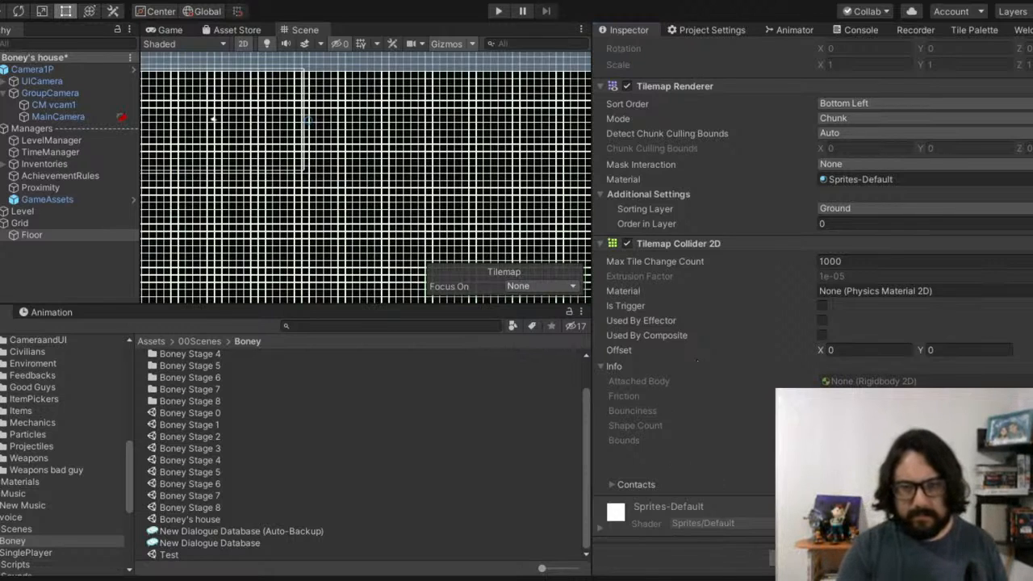
# Step: Add a Composite Collider 2D to Floor and enable Used By Composite on its Tilemap Collider 2D
pyautogui.press('Return')
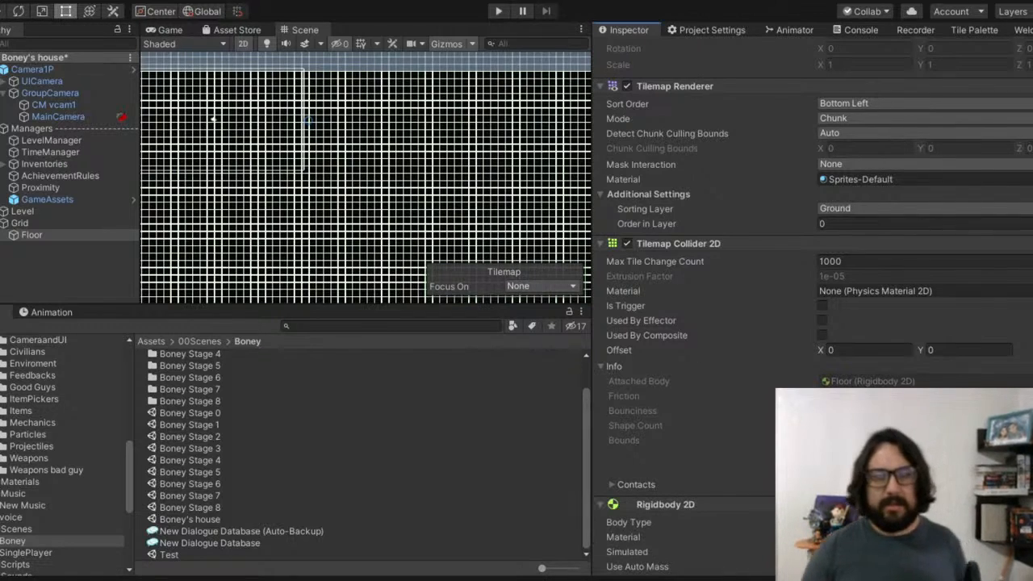
pyautogui.scroll(-3, 813, 339)
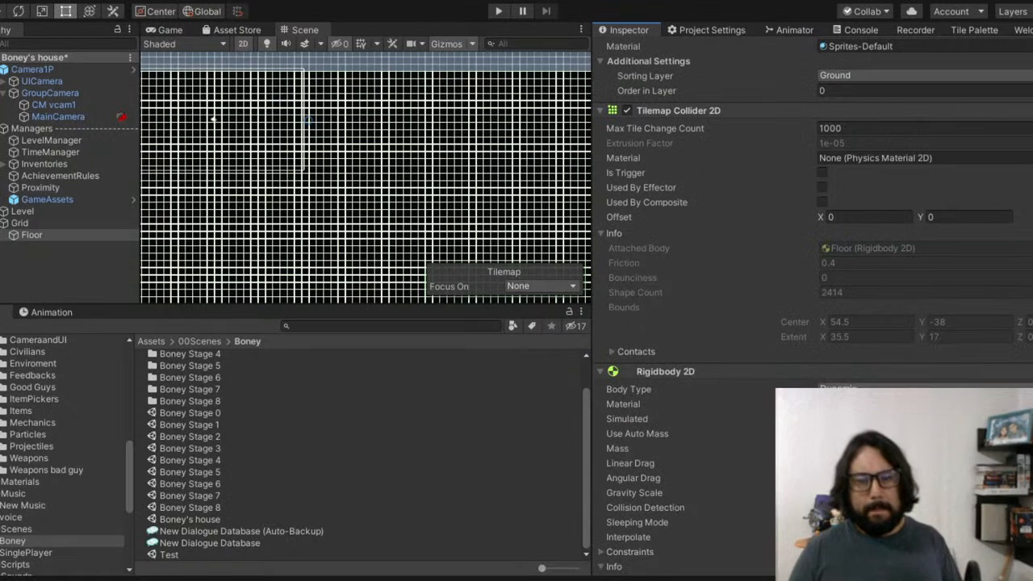
pyautogui.scroll(-5, 813, 307)
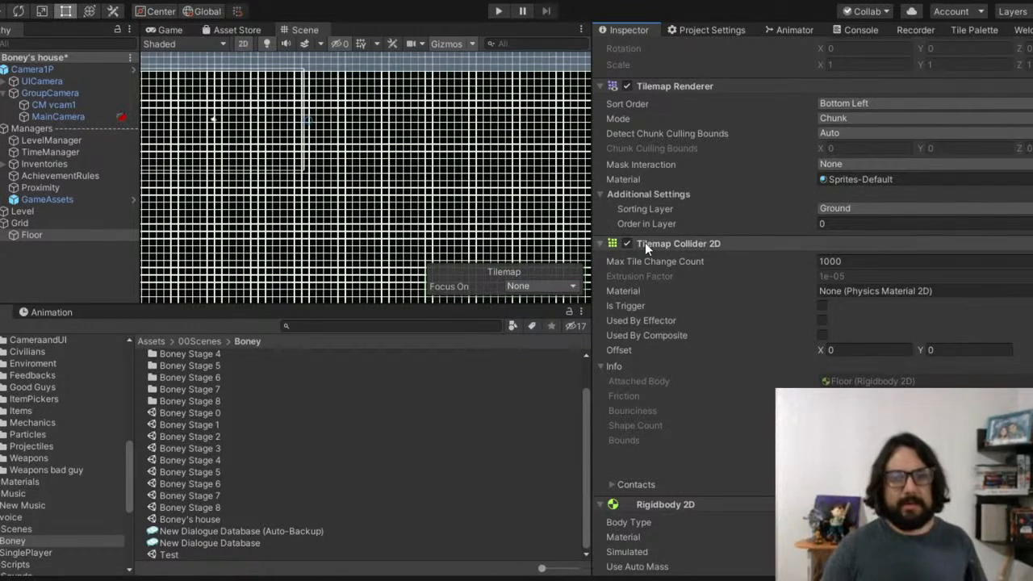
pyautogui.click(822, 335)
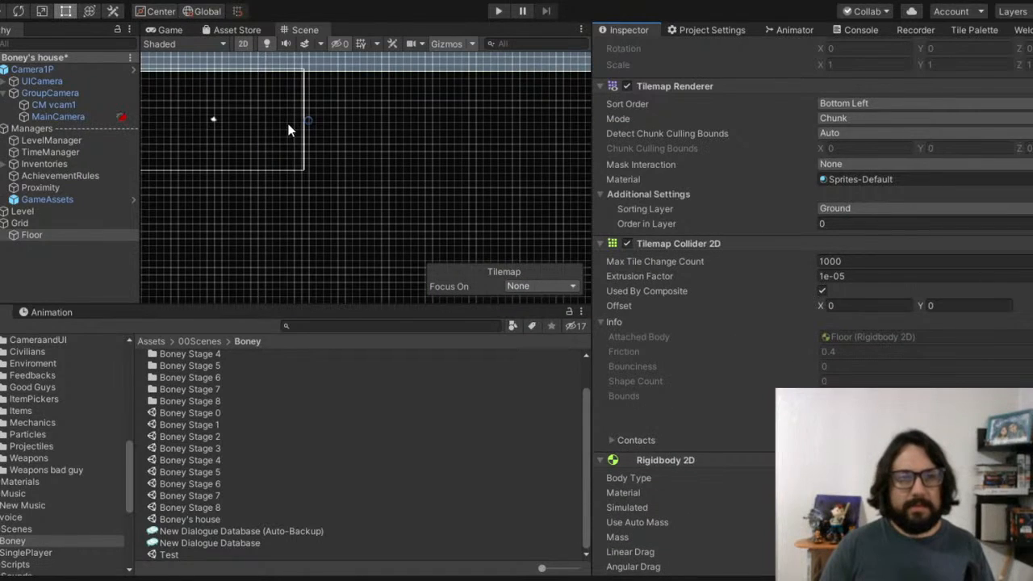
pyautogui.scroll(-1, 308, 165)
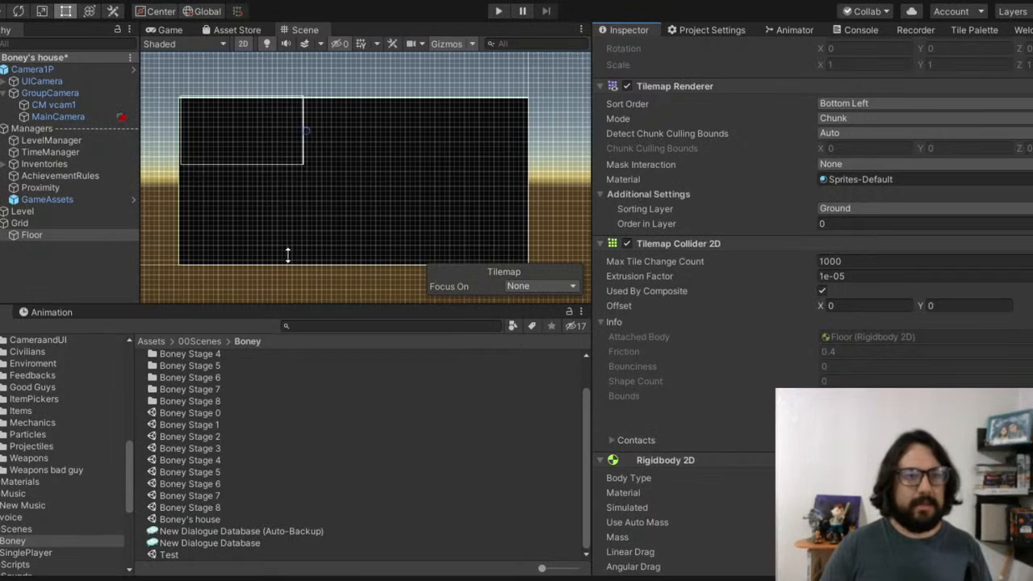
# Step: Set the Body Type of Floor's Rigidbody 2D to Static
pyautogui.scroll(-5, 746, 392)
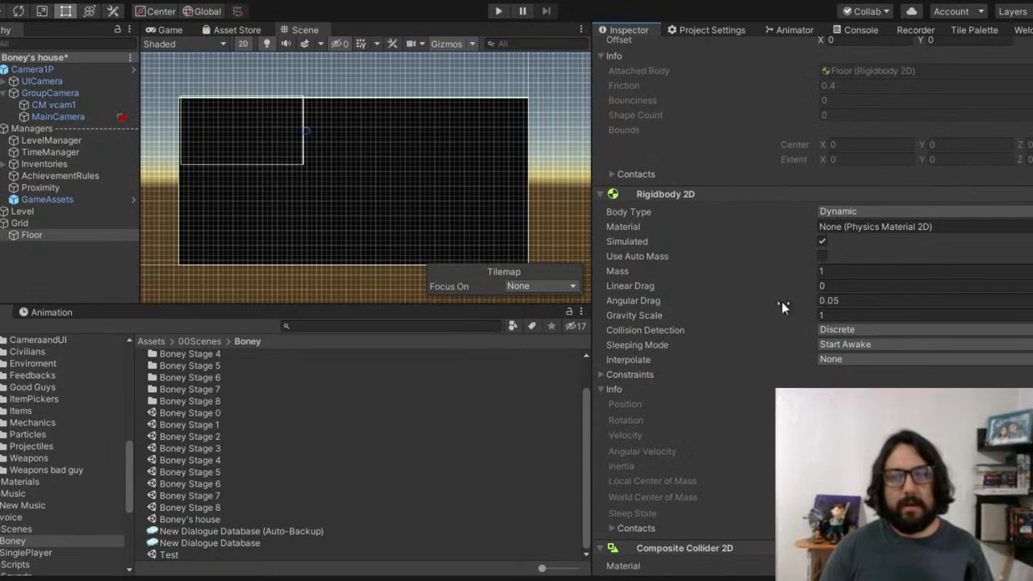
pyautogui.click(851, 210)
pyautogui.click(860, 246)
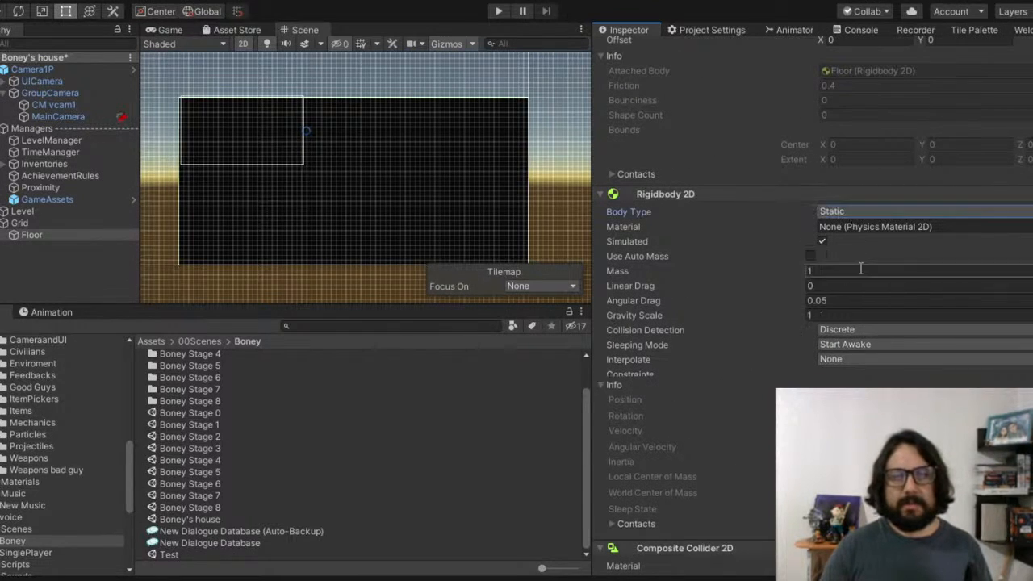
# Step: Try the Polygons Geometry Type on Floor's Composite Collider 2D
pyautogui.scroll(-4, 681, 234)
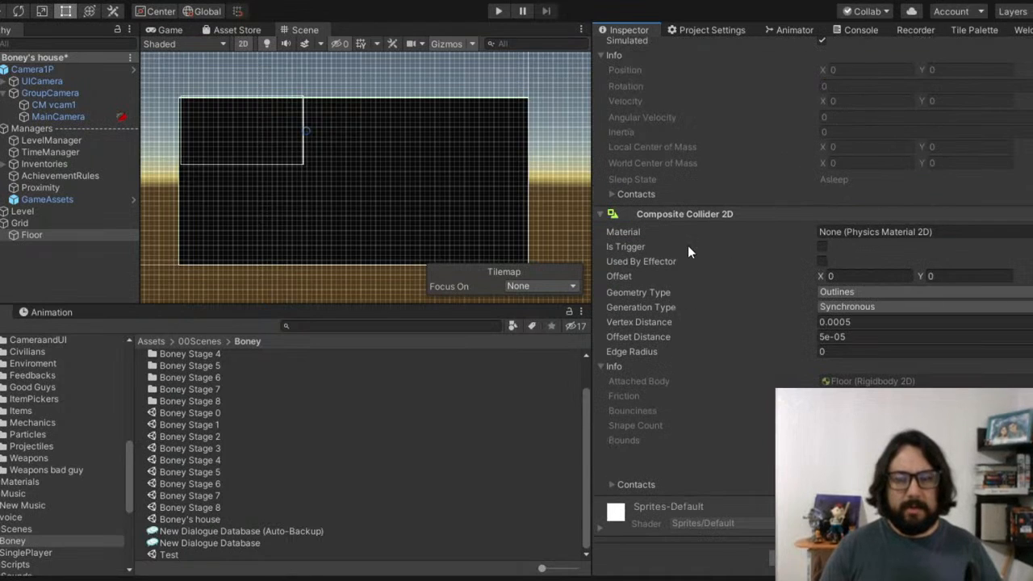
pyautogui.click(837, 295)
pyautogui.click(849, 323)
pyautogui.click(878, 309)
pyautogui.click(872, 320)
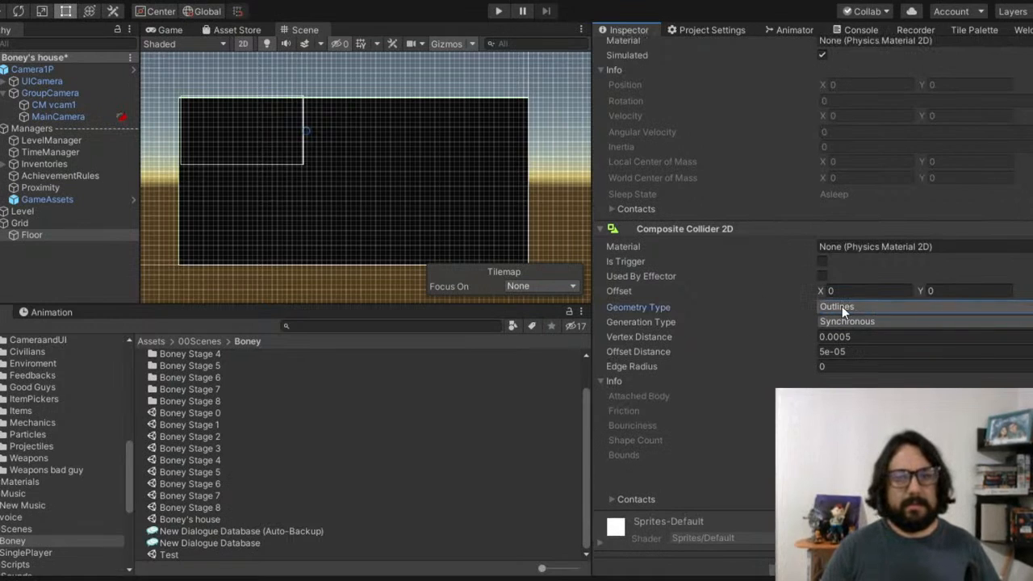
pyautogui.hotkey('ctrl', 'z')
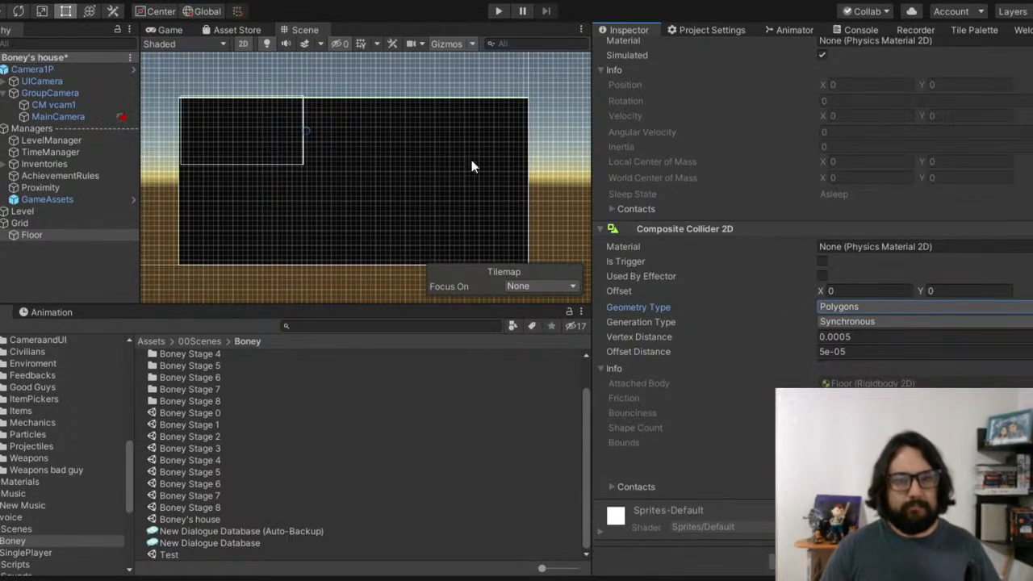
# Step: Examine the collider outline along the black floor's edges and review Floor's collider and Rigidbody 2D settings
pyautogui.scroll(3, 400, 150)
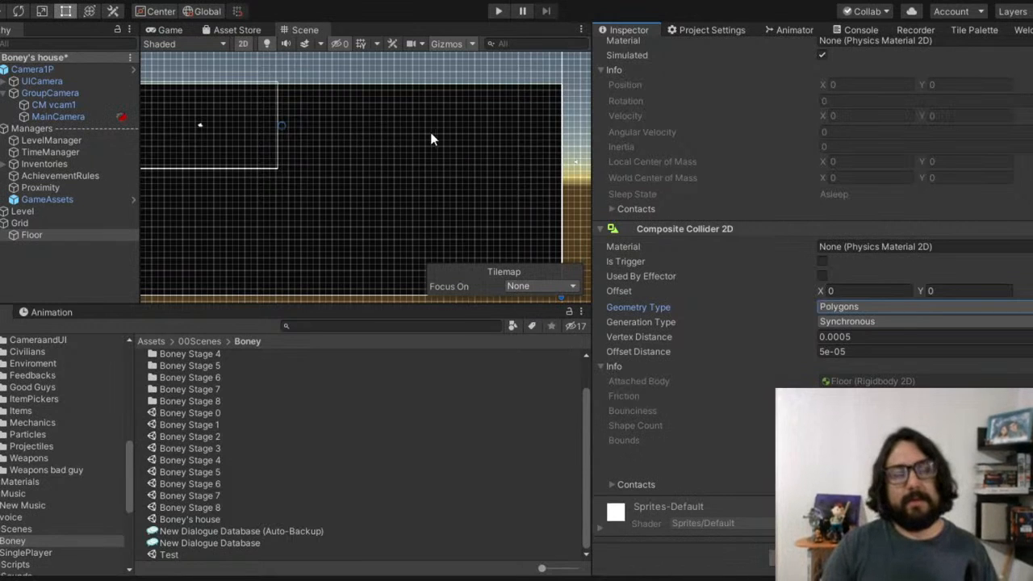
pyautogui.moveTo(426, 132); pyautogui.dragTo(357, 154, button='middle')
pyautogui.scroll(10, 462, 119)
pyautogui.scroll(3, 462, 121)
pyautogui.scroll(-5, 463, 121)
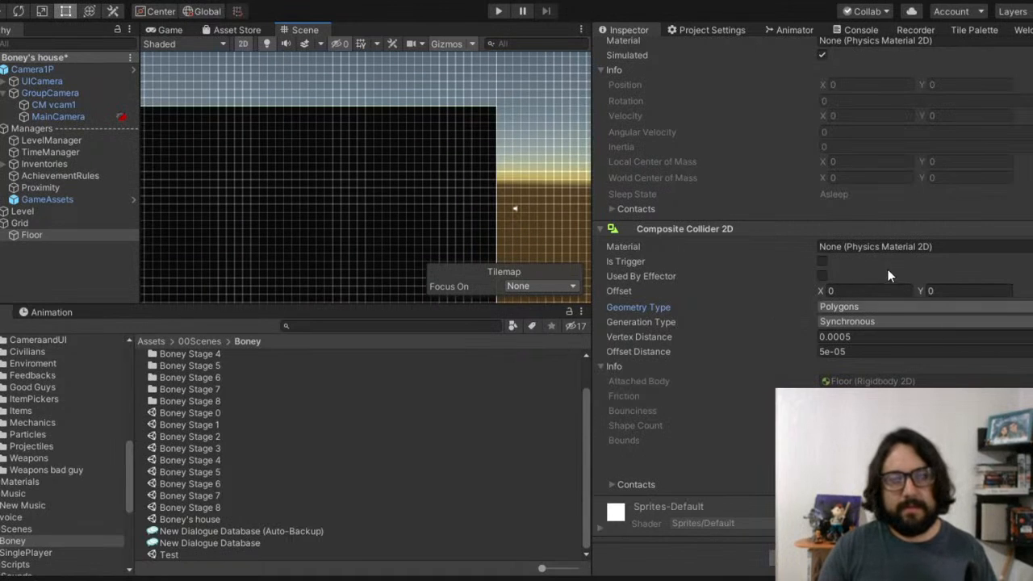
pyautogui.scroll(15, 831, 257)
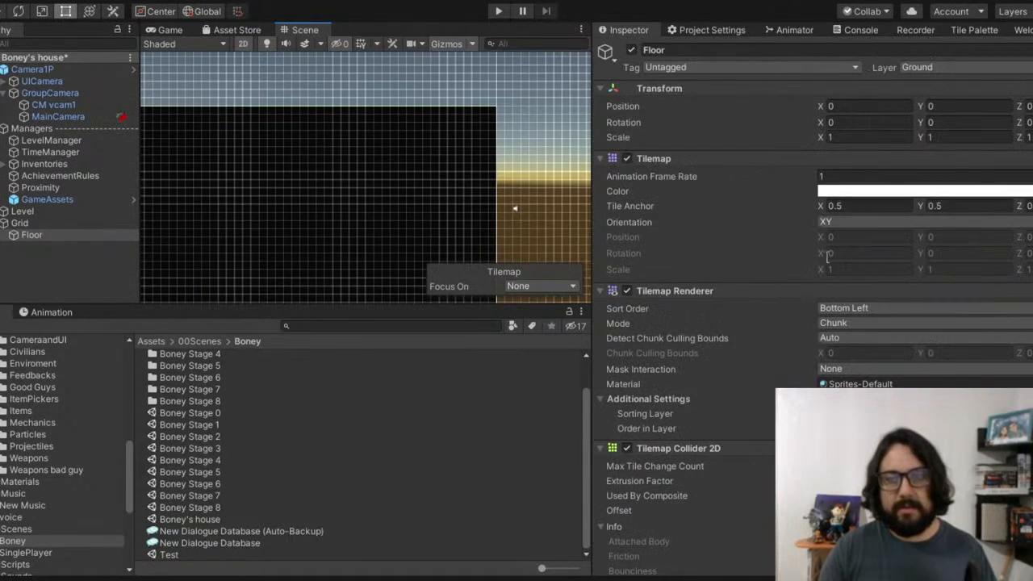
pyautogui.scroll(-15, 876, 362)
pyautogui.scroll(5, 877, 362)
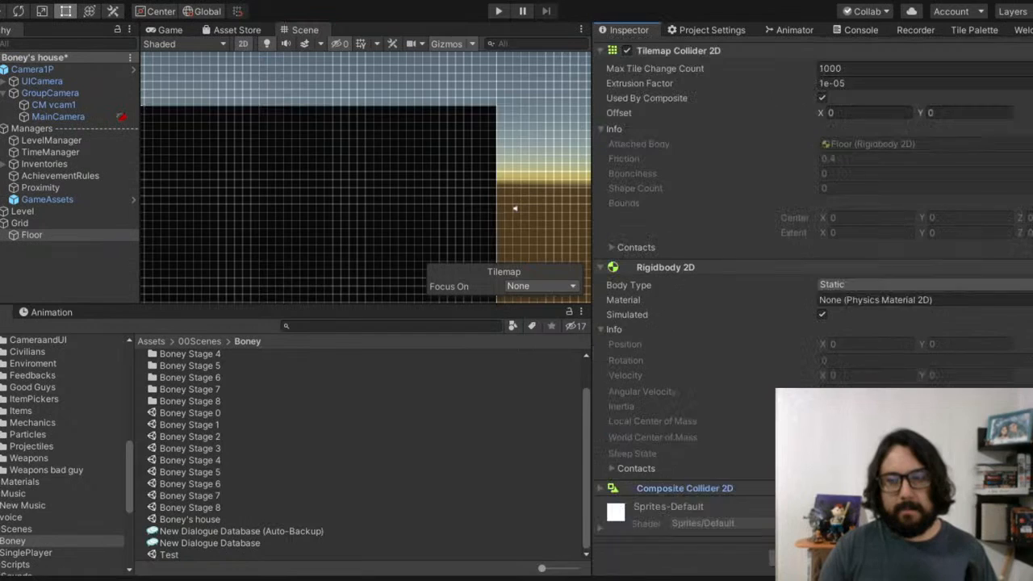
# Step: Remove Floor's Composite Collider 2D component and add a fresh one in its place
pyautogui.click(598, 486)
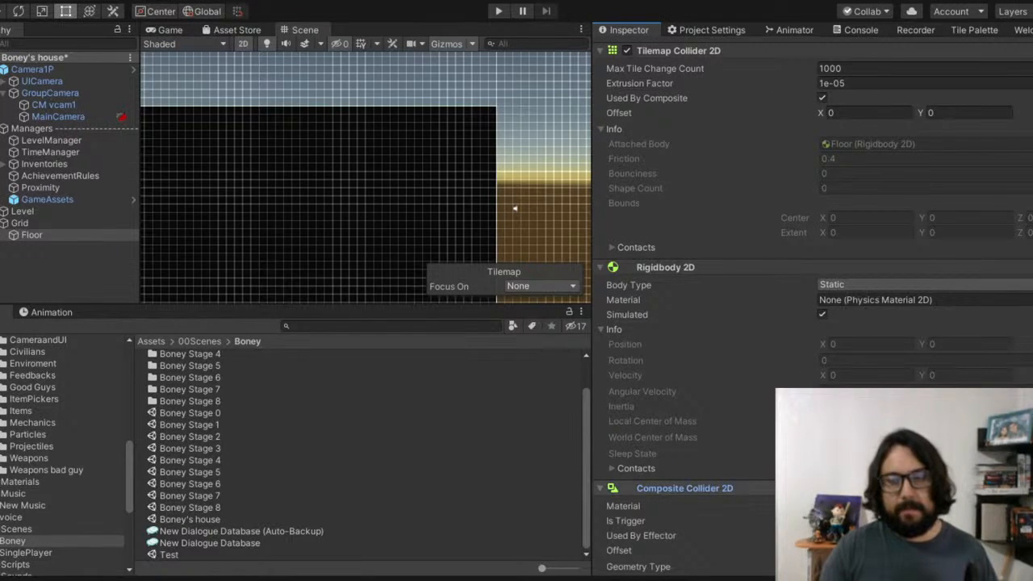
pyautogui.click(960, 523)
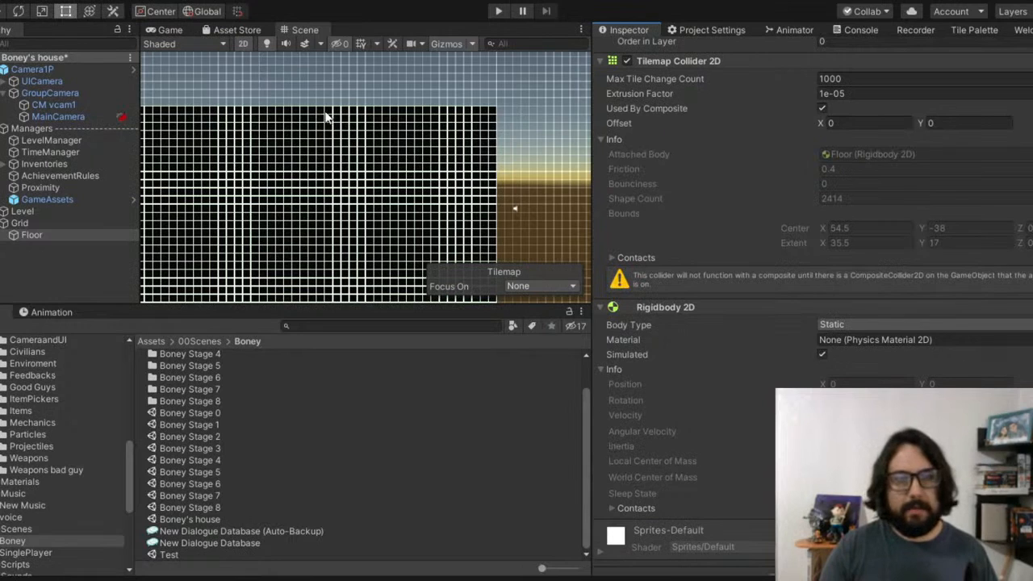
pyautogui.scroll(-2, 242, 226)
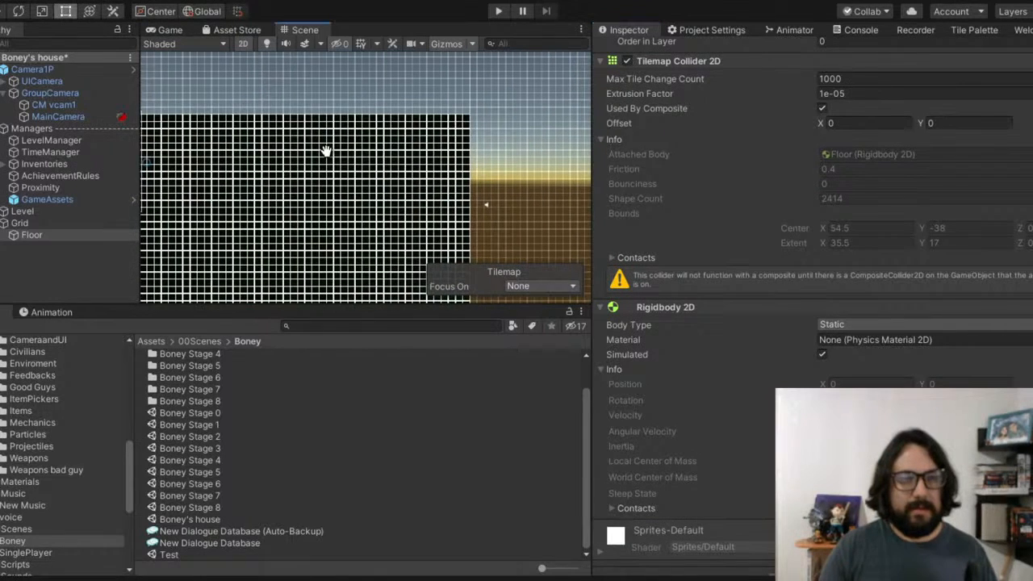
pyautogui.scroll(-1, 730, 441)
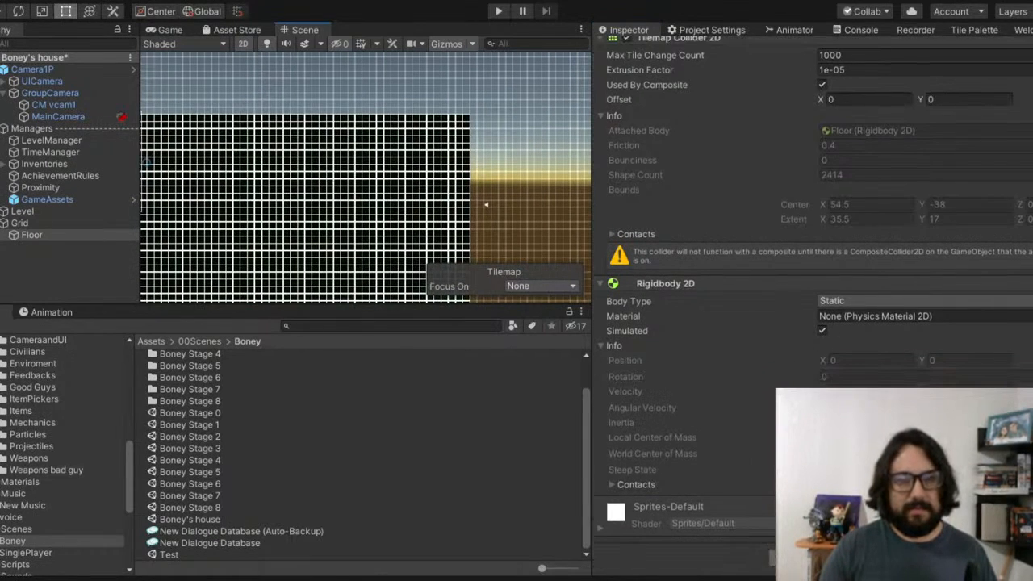
pyautogui.click(936, 355)
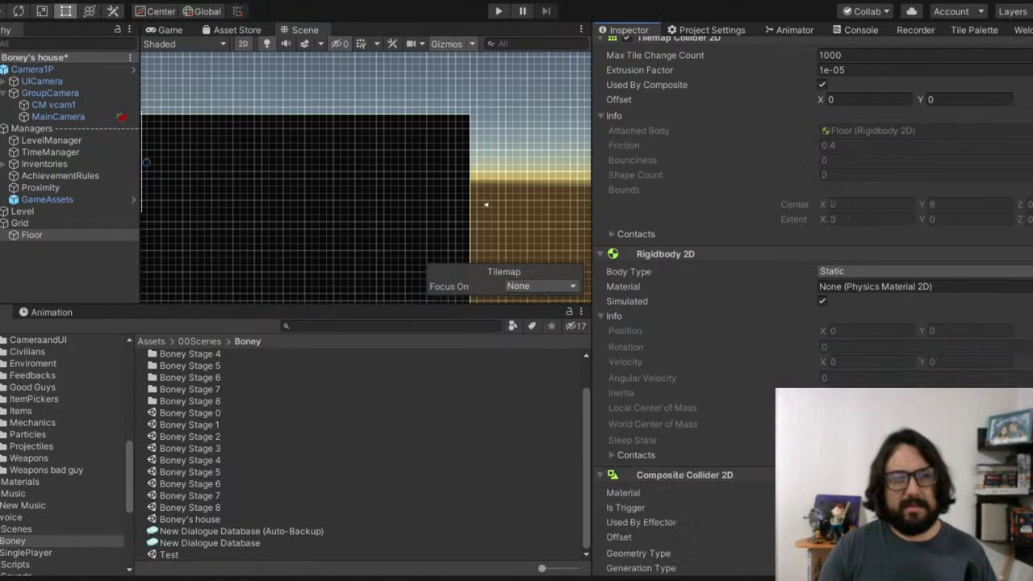
# Step: Play-test Boney's house by walking the character around the black floor in all directions, and end the test
pyautogui.scroll(-5, 721, 395)
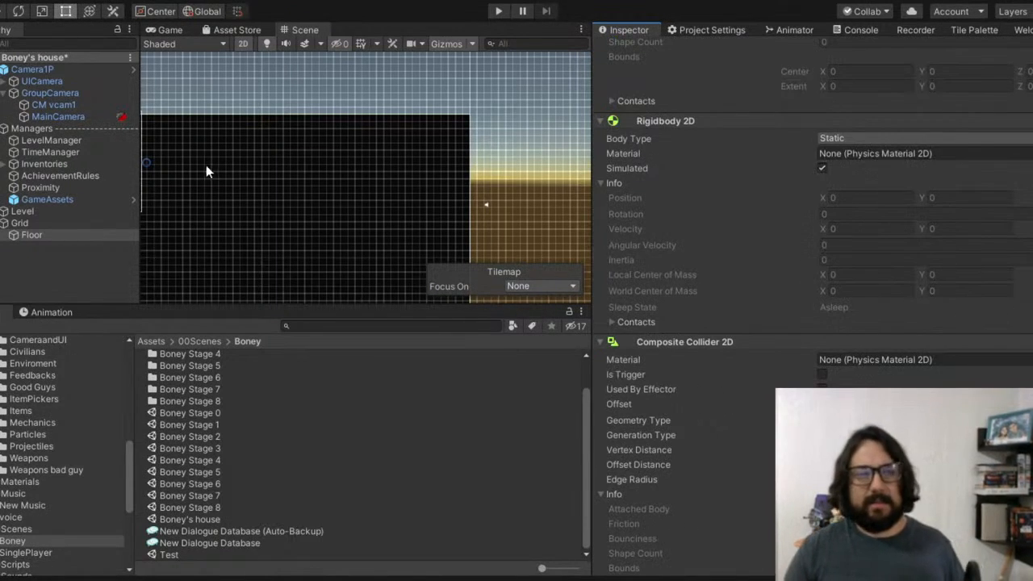
pyautogui.moveTo(271, 197); pyautogui.dragTo(475, 110, button='middle')
pyautogui.moveTo(356, 154); pyautogui.dragTo(276, 171, button='middle')
pyautogui.click(498, 12)
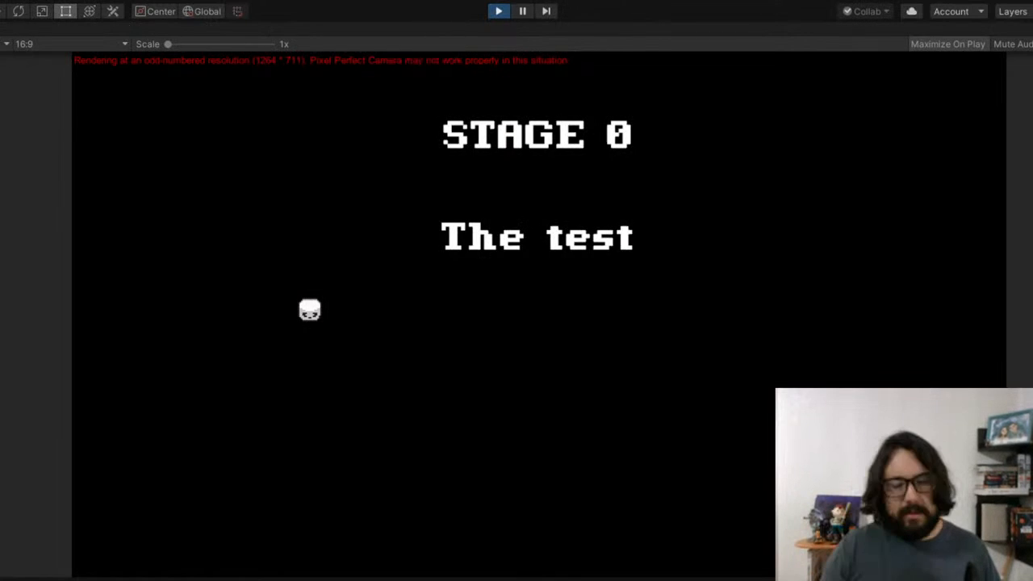
pyautogui.press('d')
pyautogui.press('a')
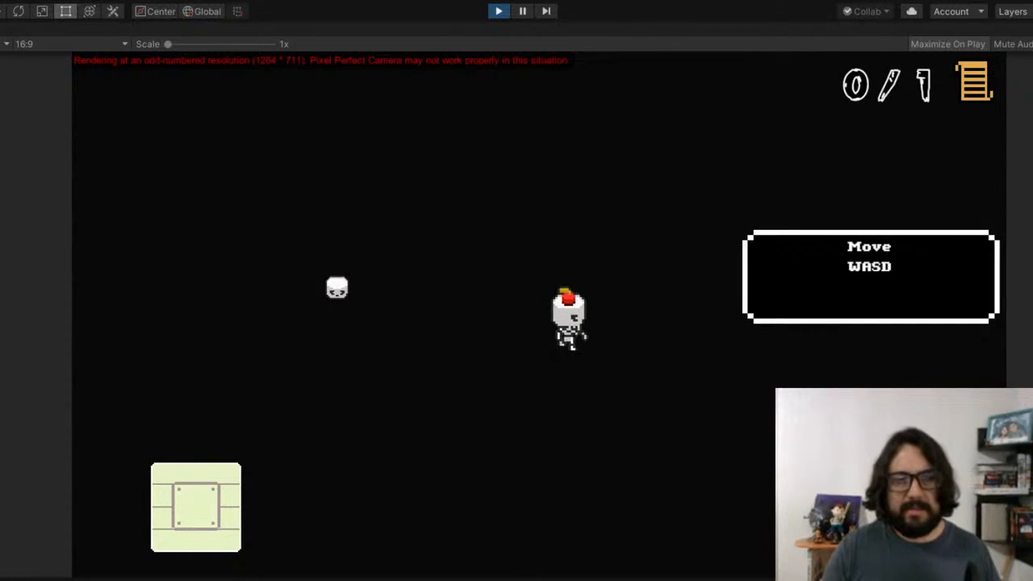
pyautogui.press('a')
pyautogui.press('s')
pyautogui.press('d')
pyautogui.press('s')
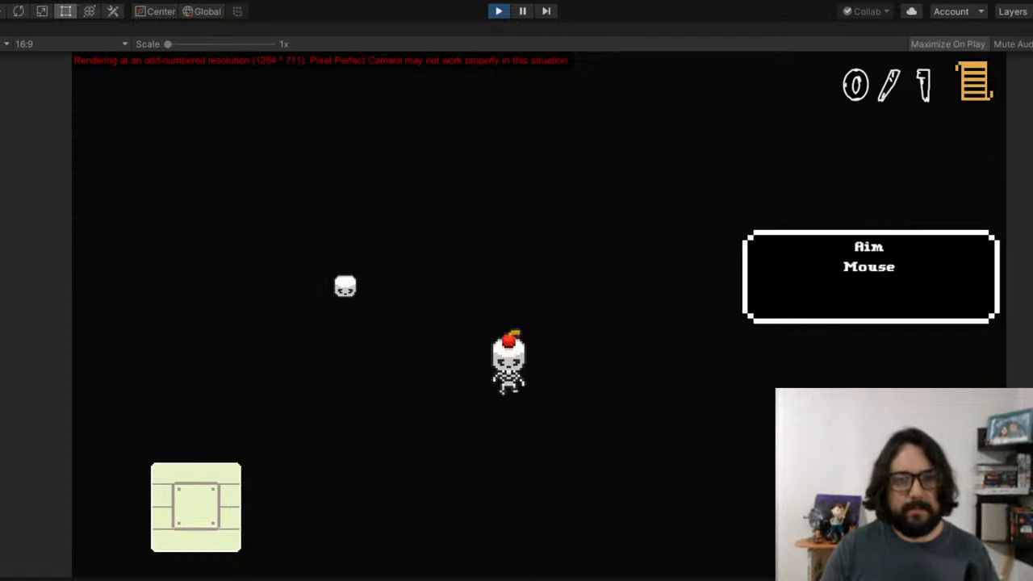
pyautogui.press('w')
pyautogui.press('a')
pyautogui.click(497, 12)
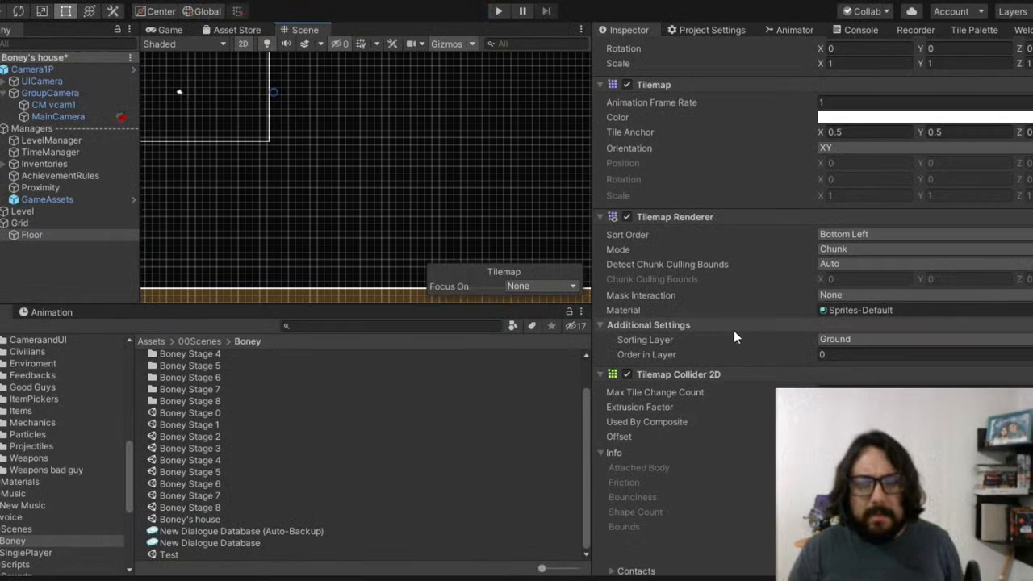
# Step: Review Floor's Tilemap Renderer, Tilemap Collider 2D, Rigidbody 2D and Composite Collider 2D settings
pyautogui.scroll(-5, 740, 331)
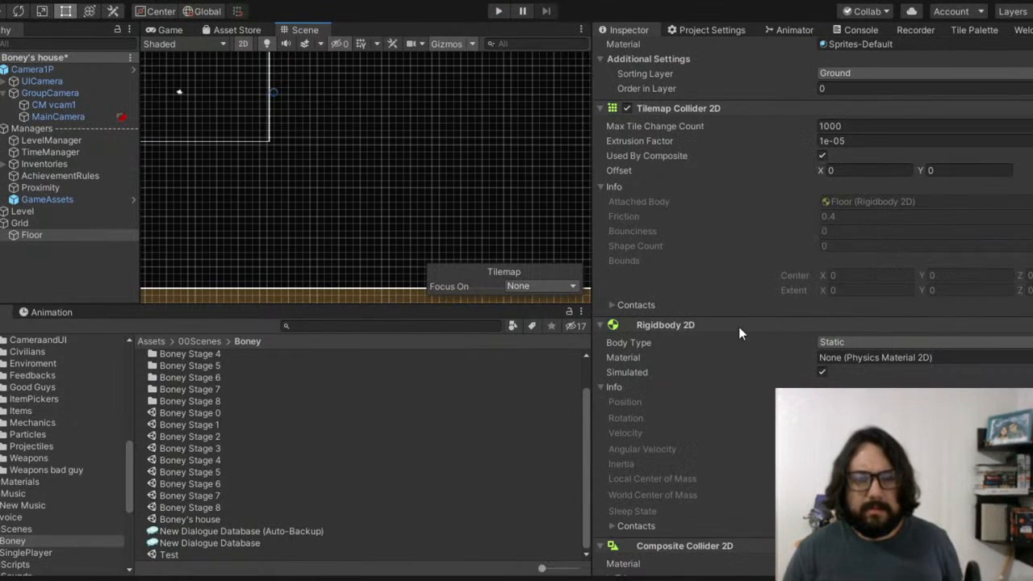
pyautogui.scroll(-6, 659, 349)
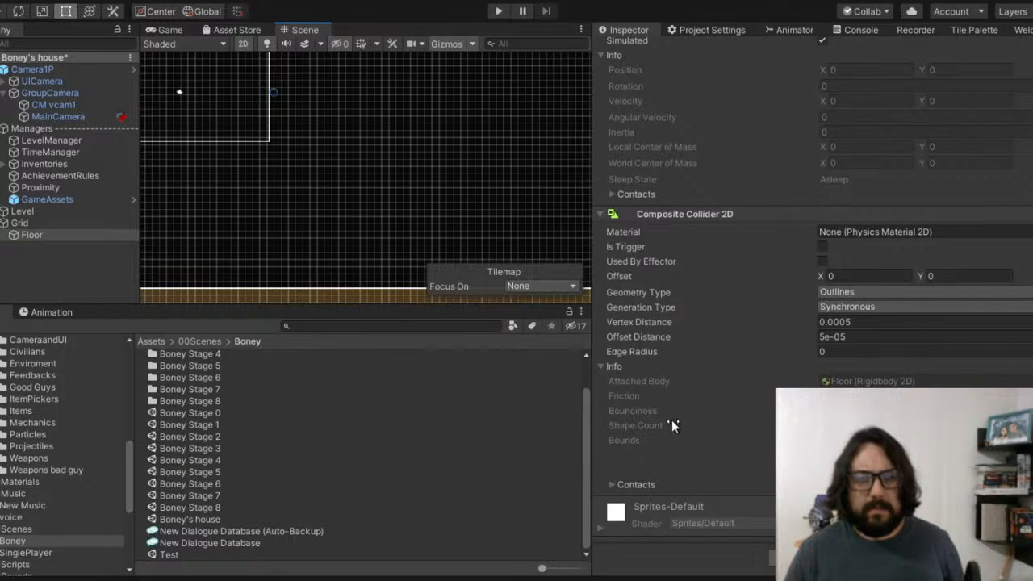
pyautogui.scroll(12, 701, 396)
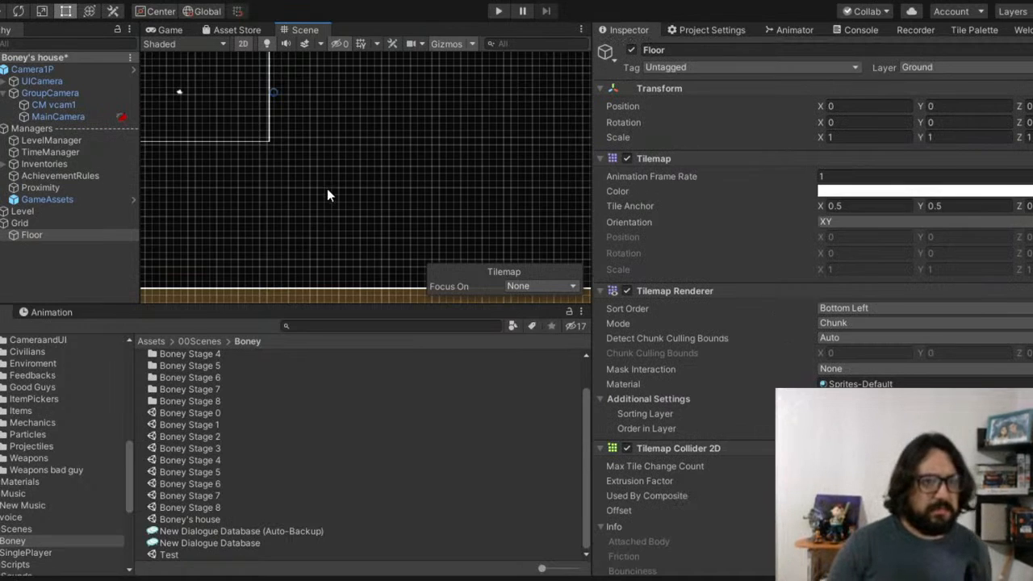
# Step: Open the Boney Stage 0 scene as a reference, keeping the changes made to Boney's house
pyautogui.click(214, 413)
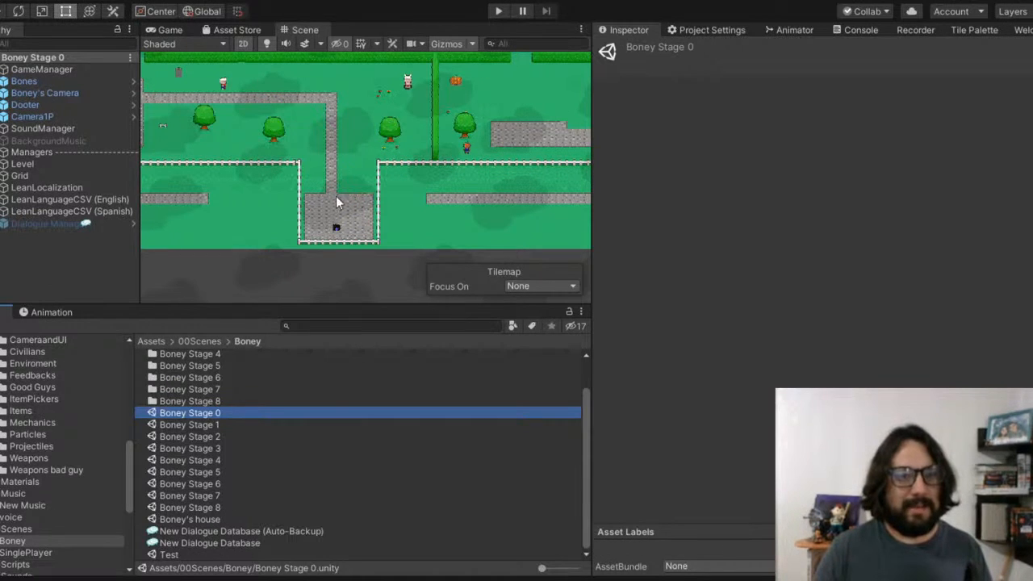
pyautogui.click(210, 437)
pyautogui.click(206, 507)
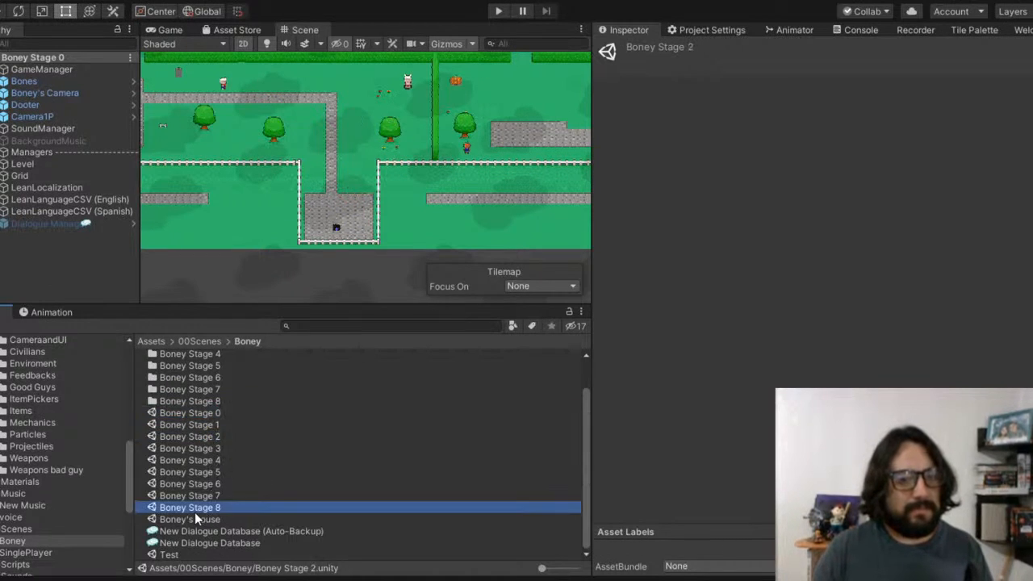
pyautogui.click(201, 496)
pyautogui.click(206, 507)
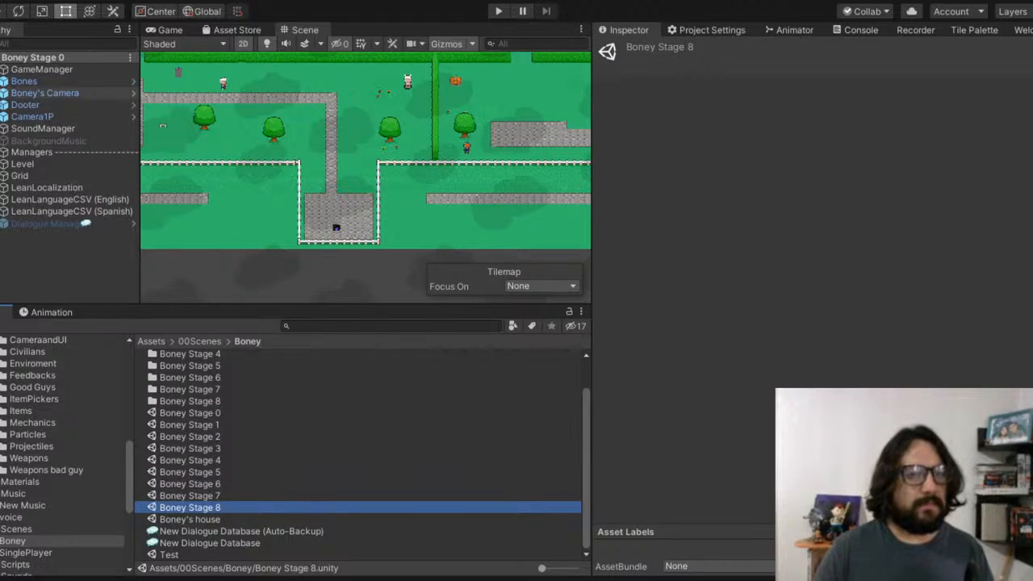
# Step: Examine the components of the Ground and Background tilemaps under Boney Stage 0's Grid, down to Background's Composite Collider 2D
pyautogui.click(4, 176)
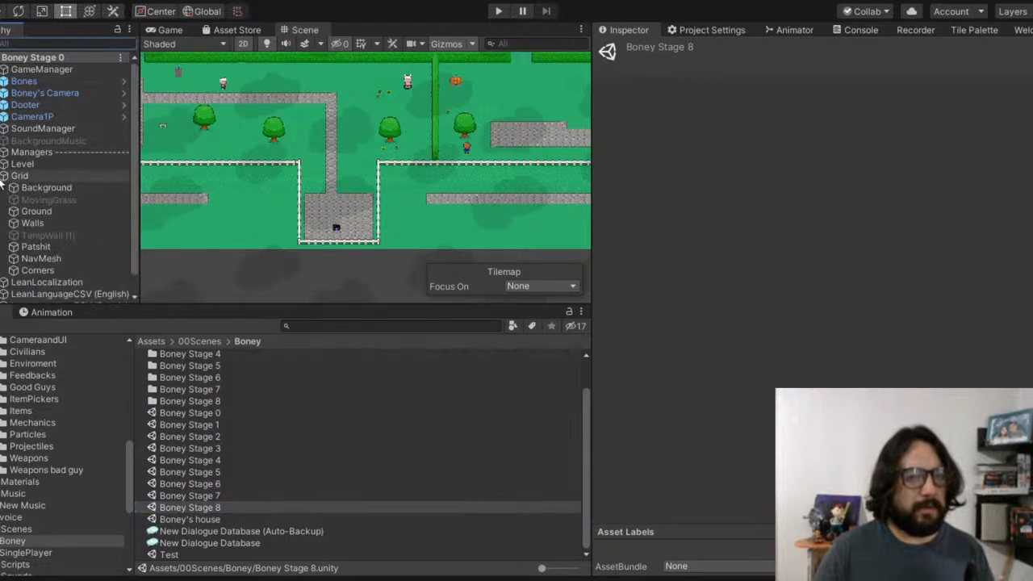
pyautogui.click(48, 212)
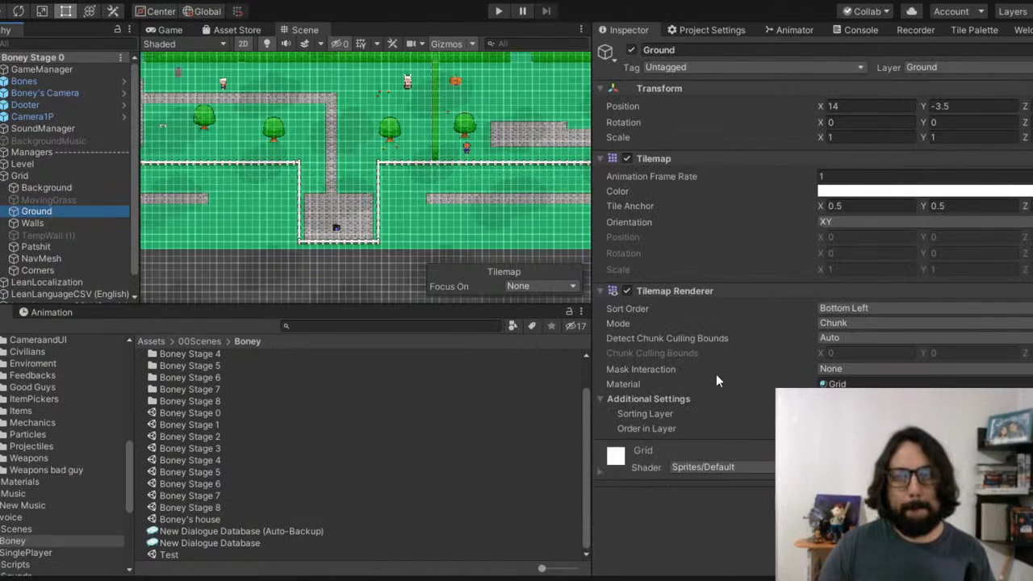
pyautogui.click(68, 189)
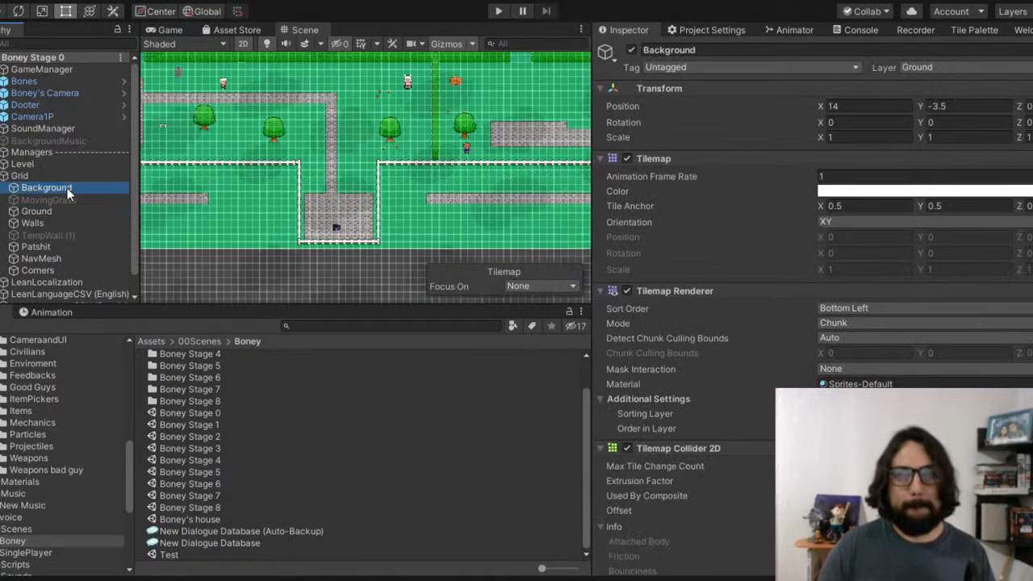
pyautogui.scroll(-3, 732, 294)
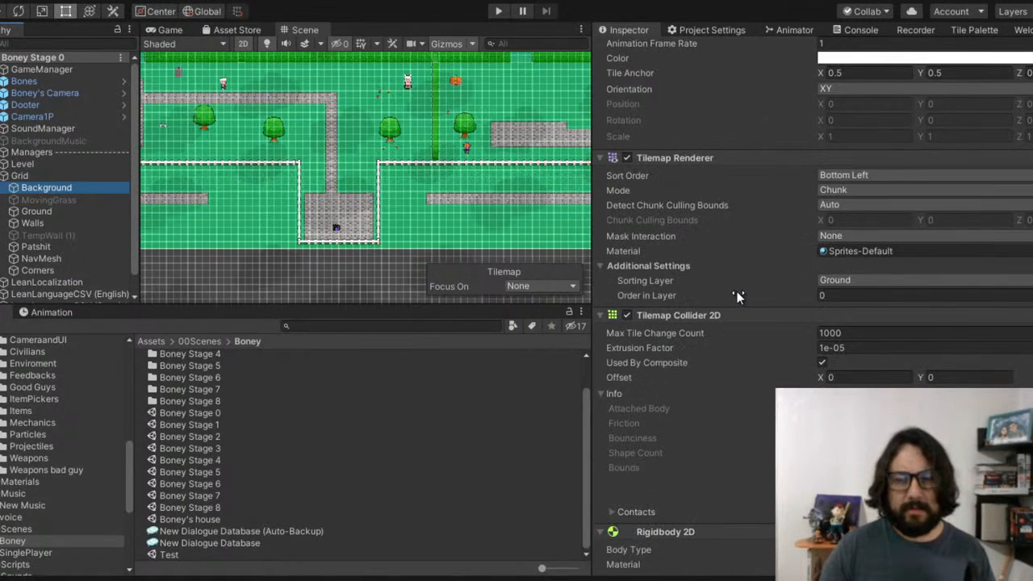
pyautogui.scroll(-3, 735, 294)
pyautogui.scroll(-5, 737, 292)
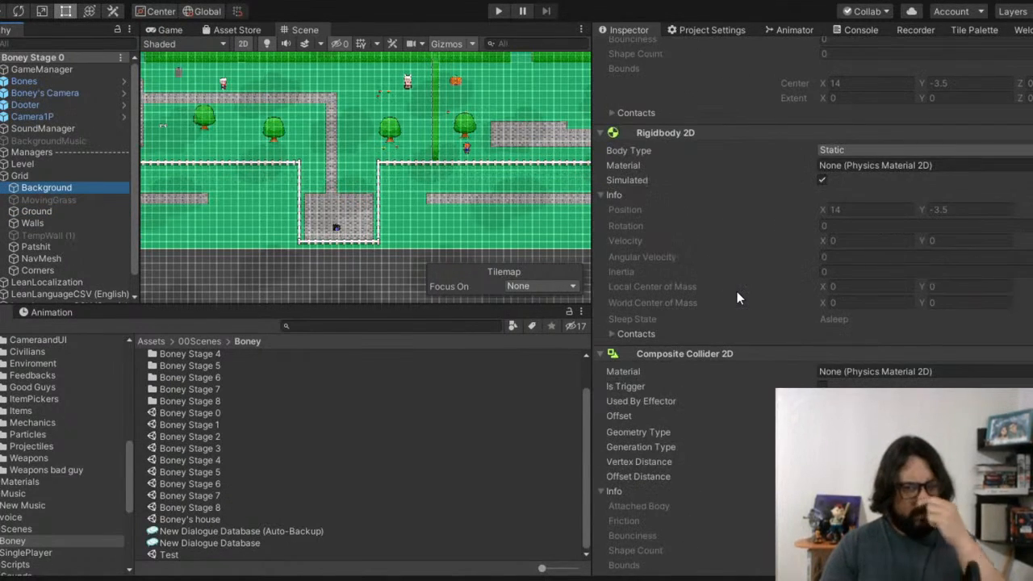
pyautogui.scroll(-3, 736, 292)
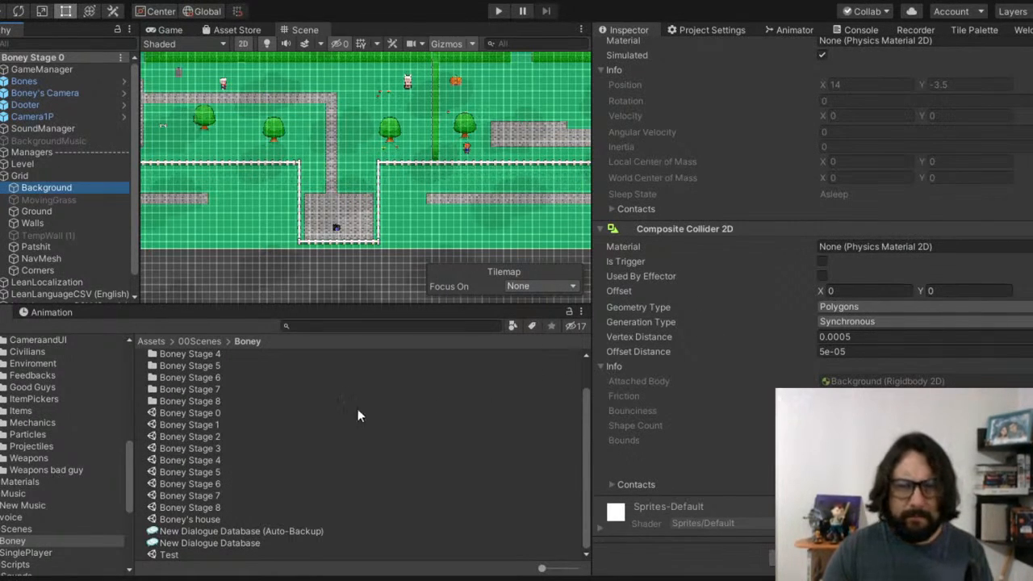
# Step: Reopen the Boney's house scene and compare Floor's collider and Rigidbody 2D settings with those of Background
pyautogui.doubleClick(193, 518)
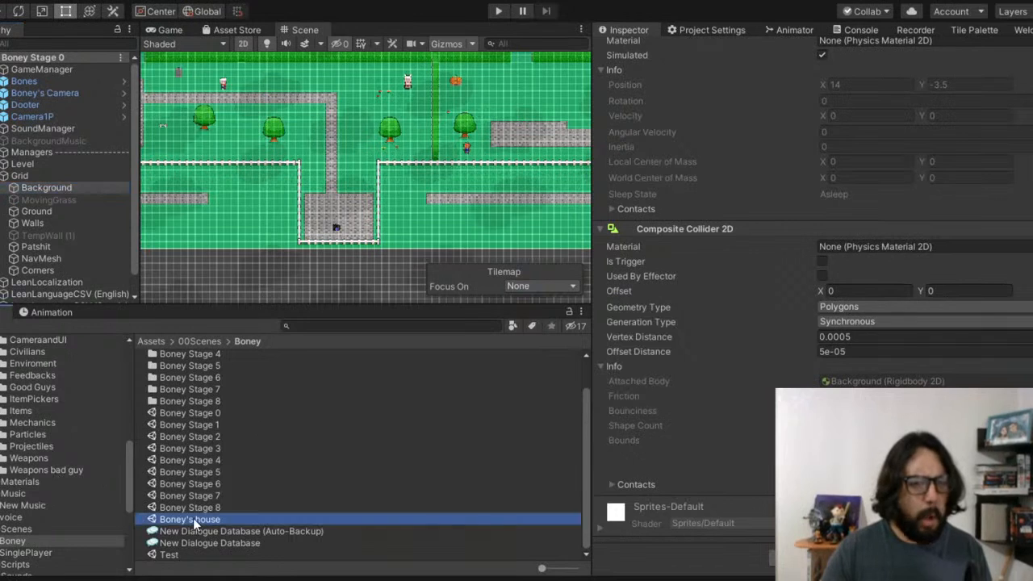
pyautogui.click(4, 105)
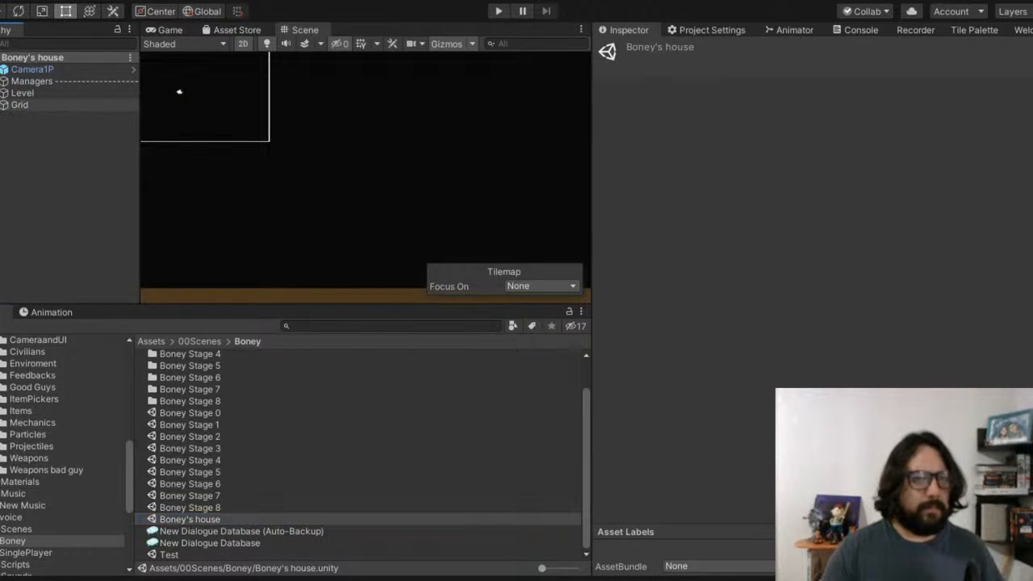
pyautogui.click(33, 116)
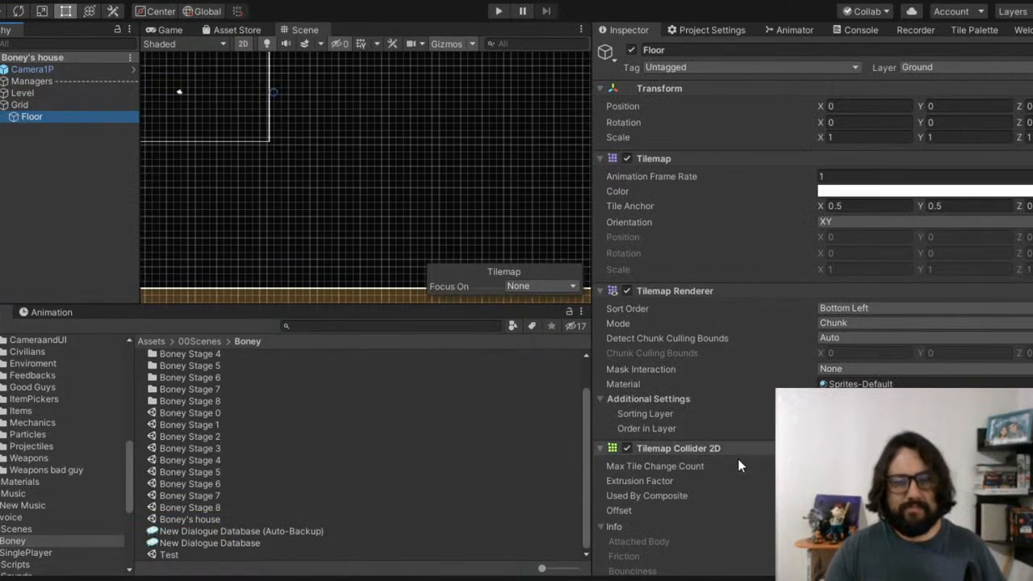
pyautogui.scroll(-5, 723, 451)
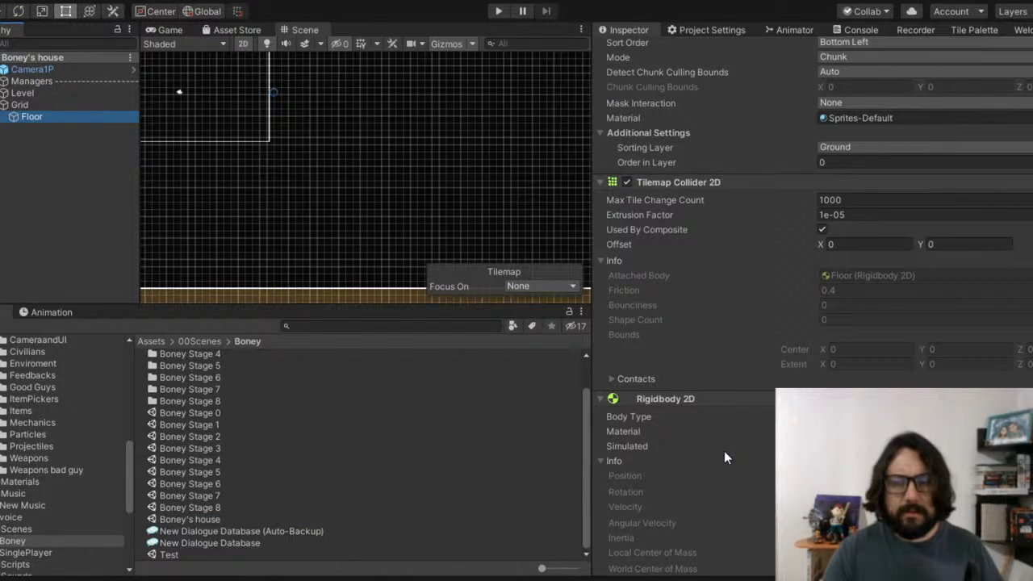
pyautogui.scroll(-5, 724, 451)
pyautogui.scroll(4, 753, 328)
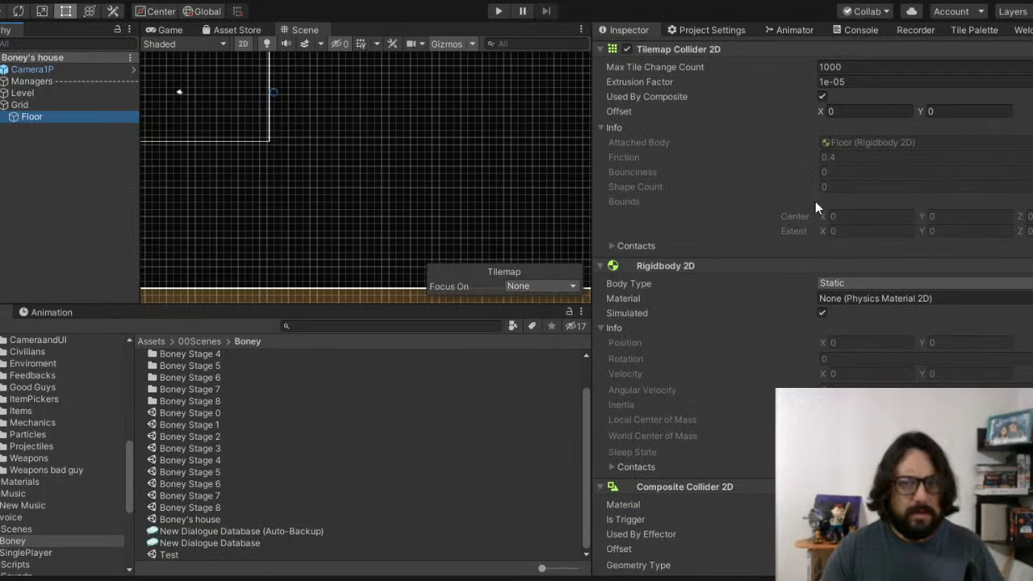
pyautogui.scroll(10, 805, 203)
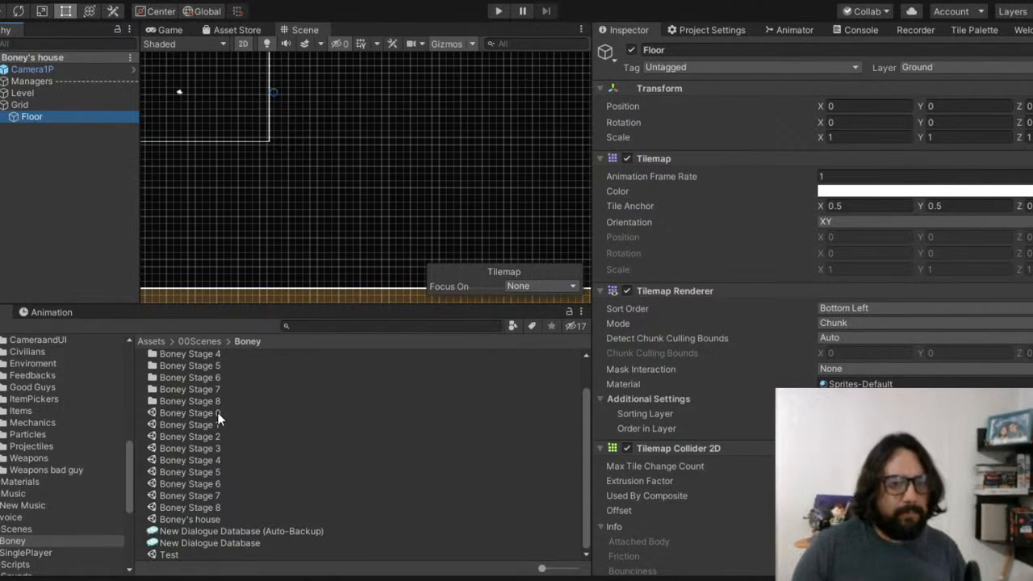
# Step: Return to Boney Stage 0 and recheck the Ground tilemap and Background's renderer, collider and Rigidbody 2D settings
pyautogui.click(187, 413)
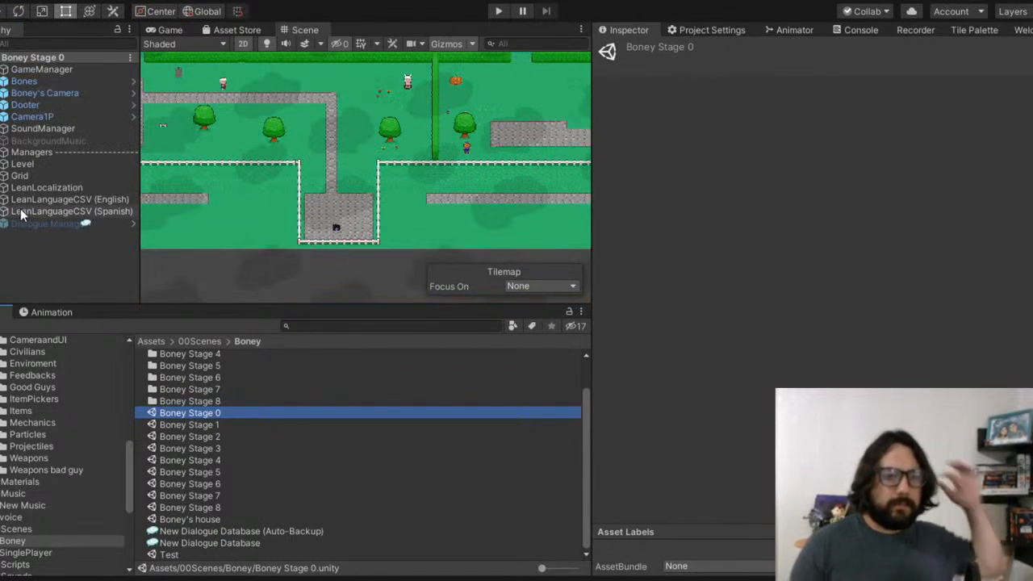
pyautogui.click(18, 176)
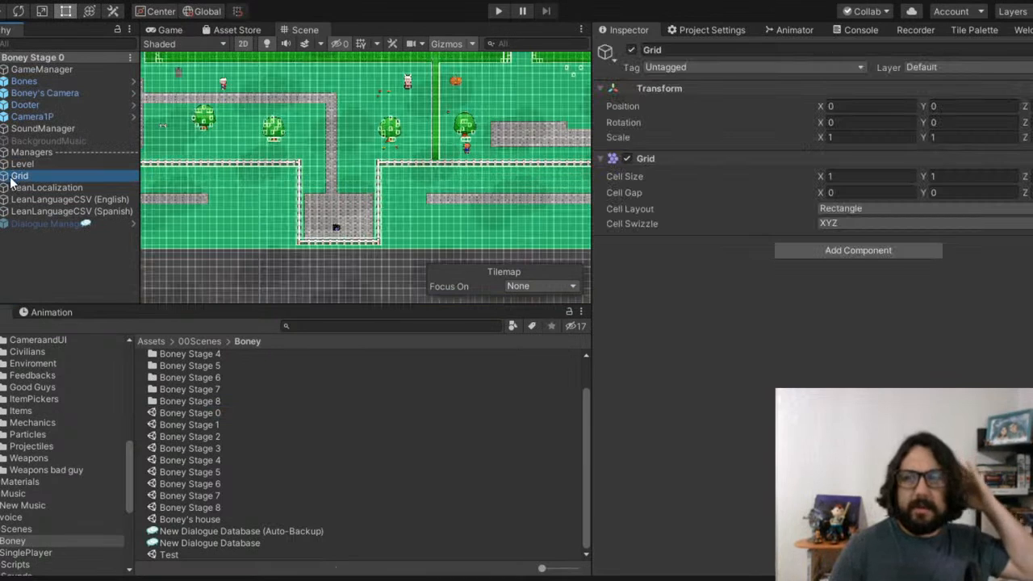
pyautogui.press('Right')
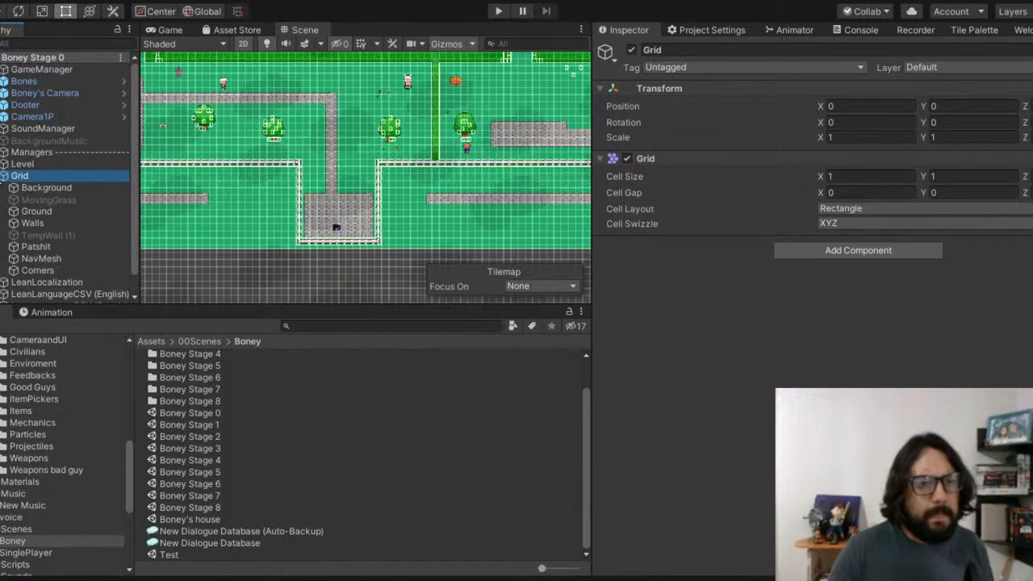
pyautogui.click(45, 211)
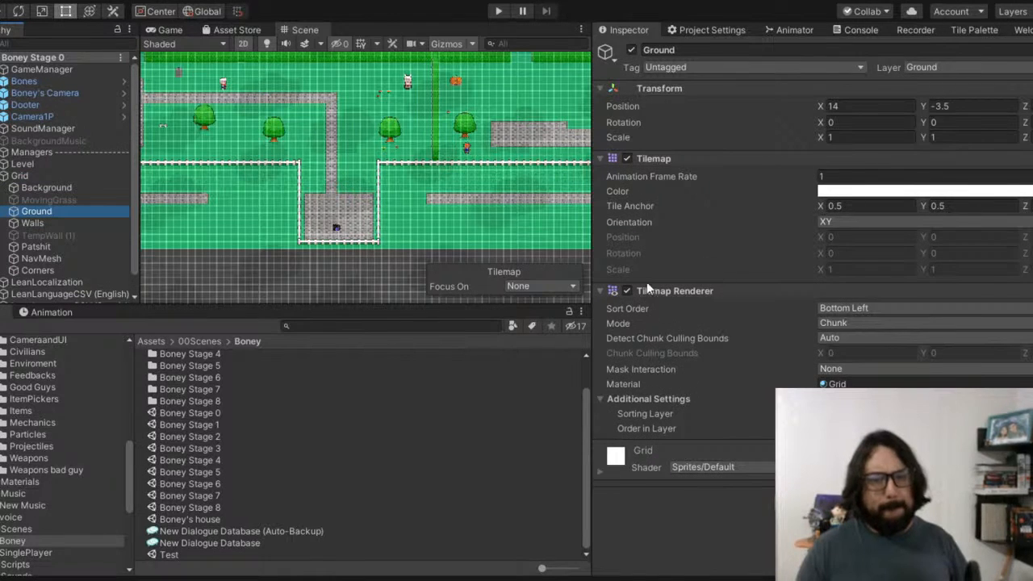
pyautogui.click(34, 188)
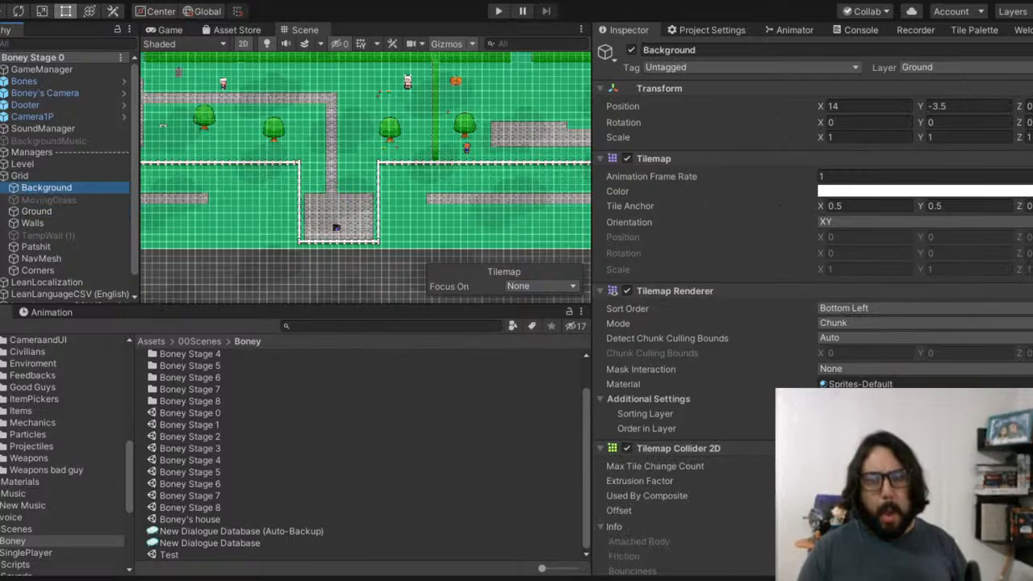
pyautogui.scroll(-3, 811, 307)
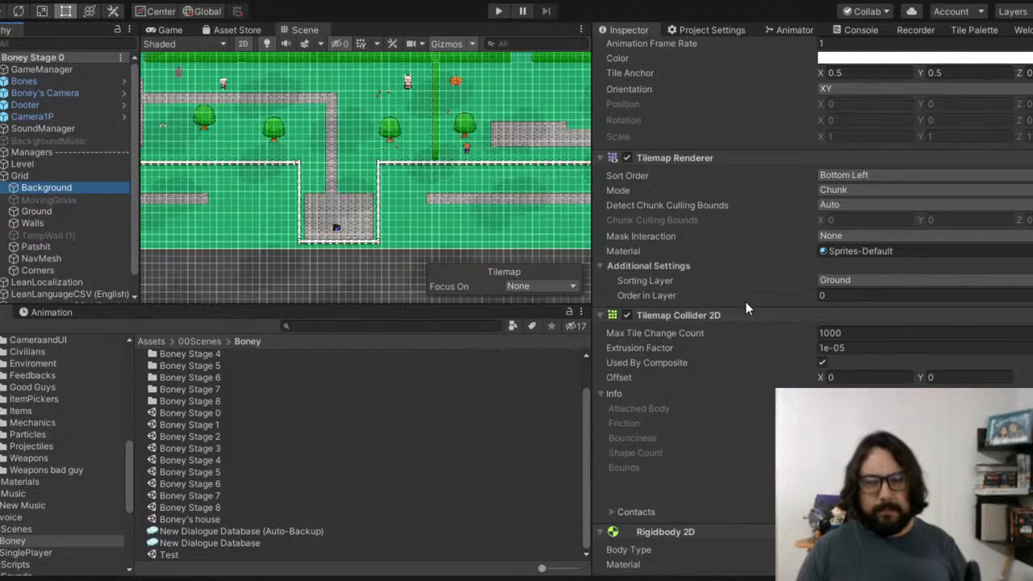
pyautogui.scroll(-6, 745, 307)
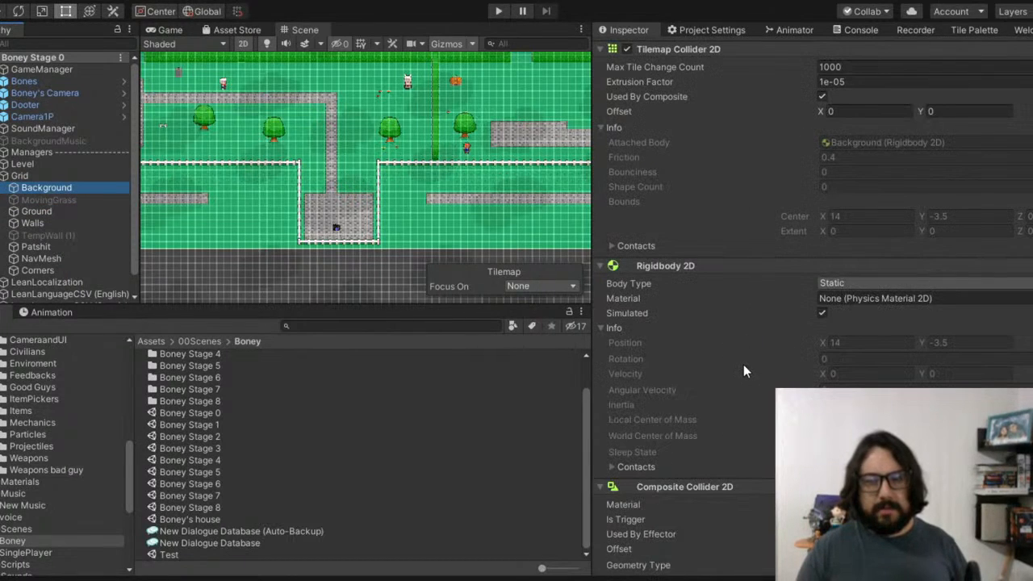
pyautogui.scroll(-3, 743, 364)
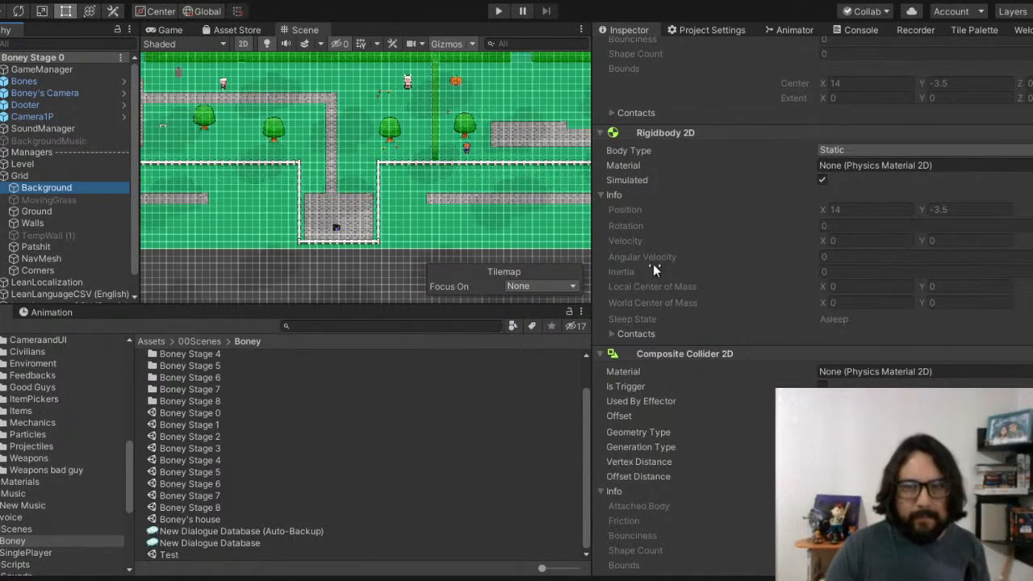
pyautogui.scroll(-3, 769, 430)
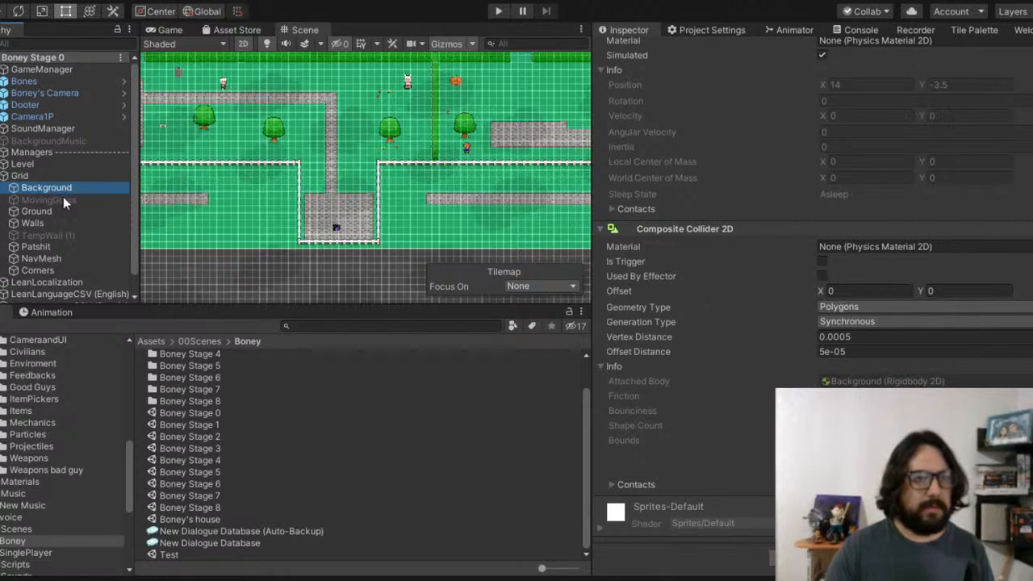
# Step: Reopen the Boney's house scene and review Floor's components down to its Composite Collider 2D
pyautogui.doubleClick(200, 518)
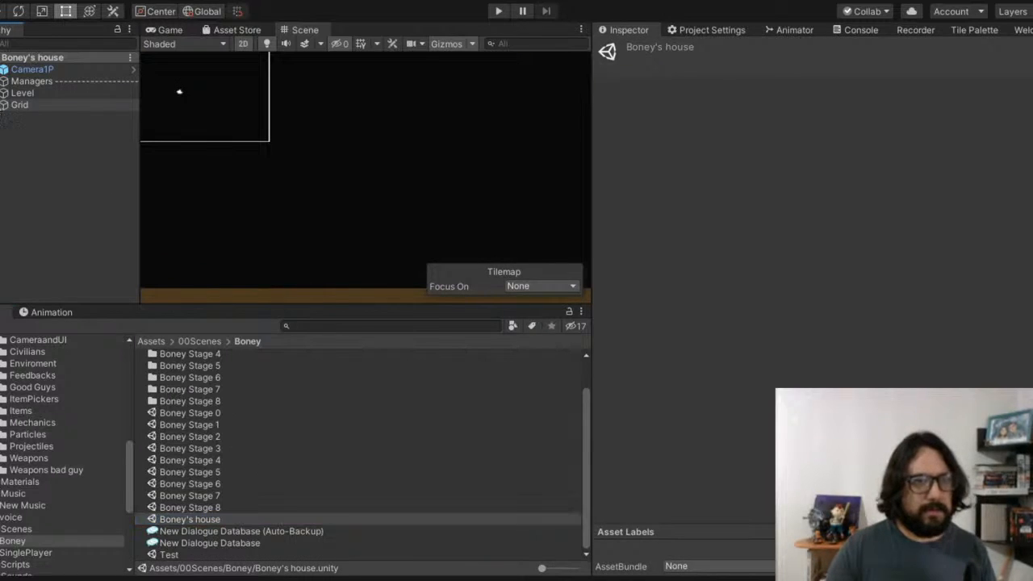
pyautogui.click(3, 105)
pyautogui.click(32, 116)
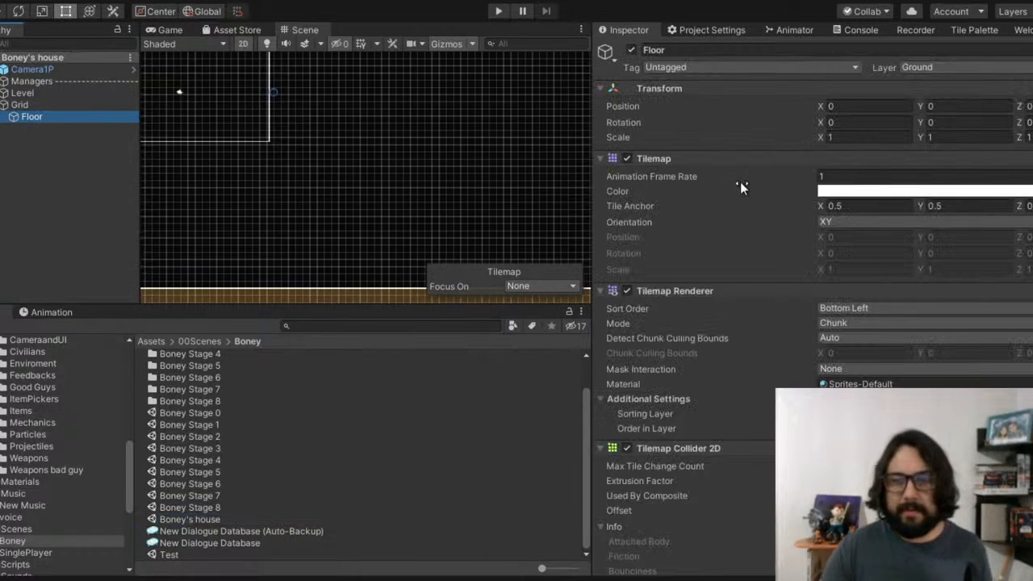
pyautogui.scroll(-5, 722, 339)
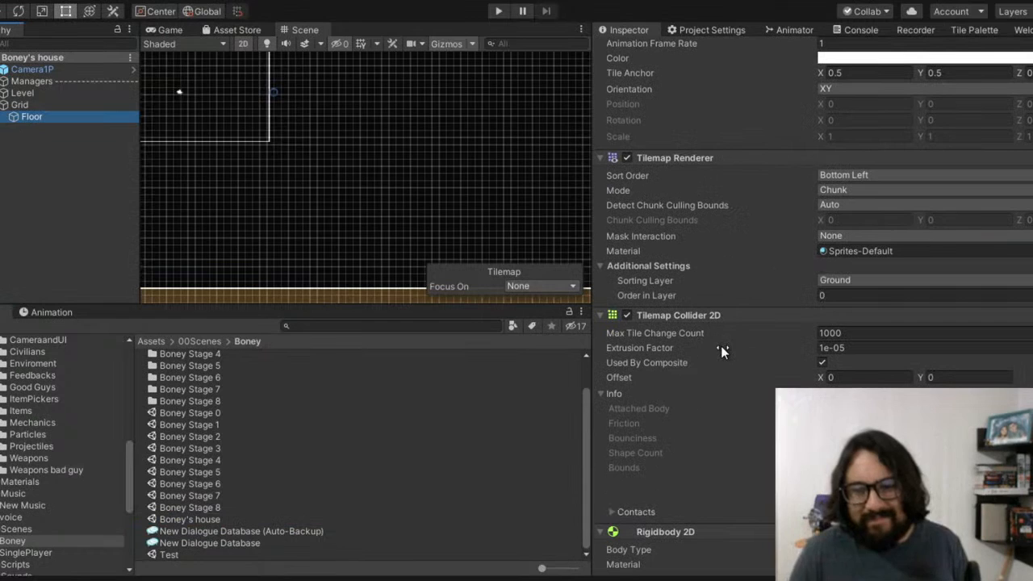
pyautogui.scroll(-10, 721, 345)
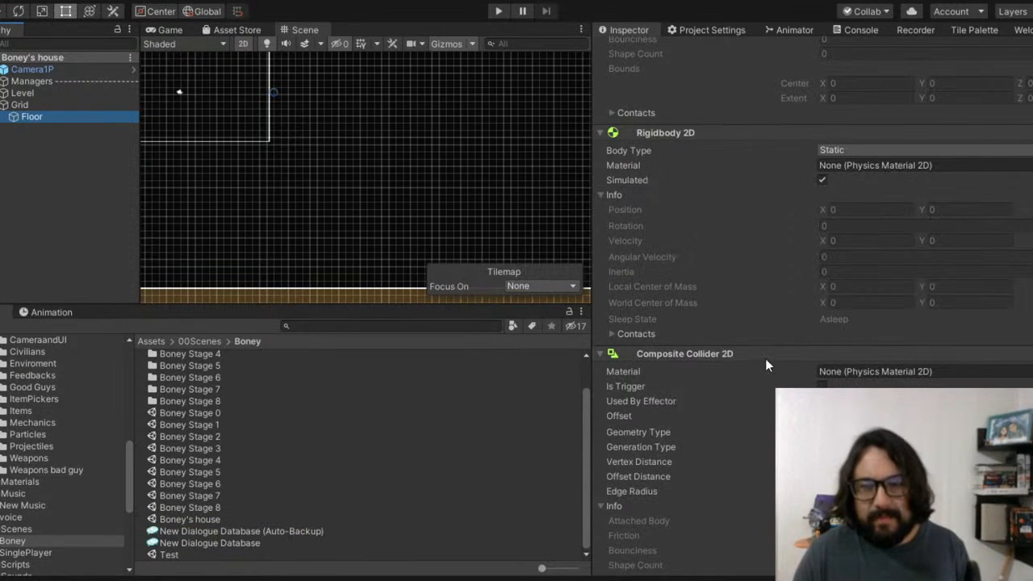
pyautogui.scroll(-4, 817, 380)
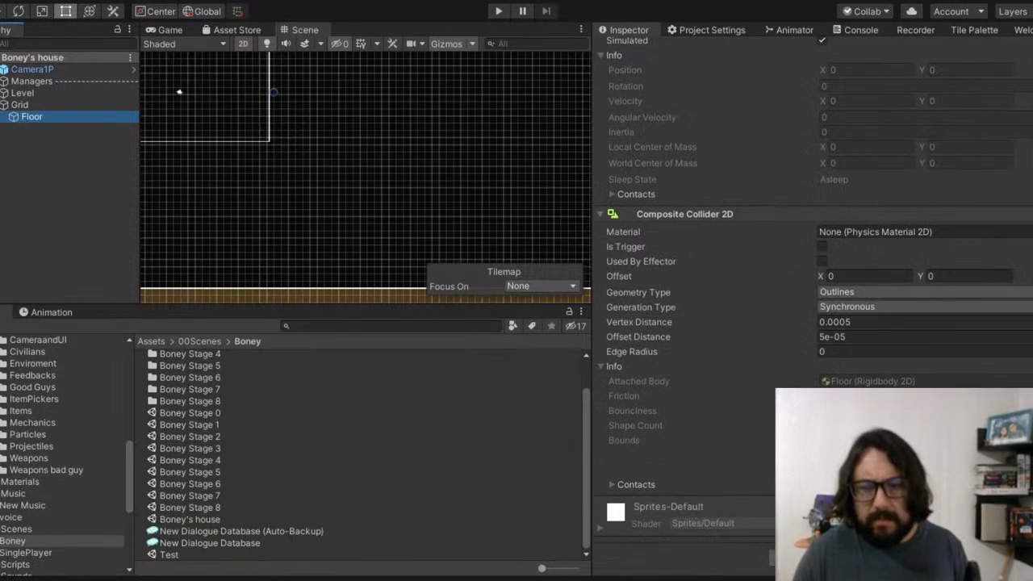
# Step: Paste the copied Background tilemap into Boney's house and parent it under Grid, above Floor
pyautogui.click(31, 106)
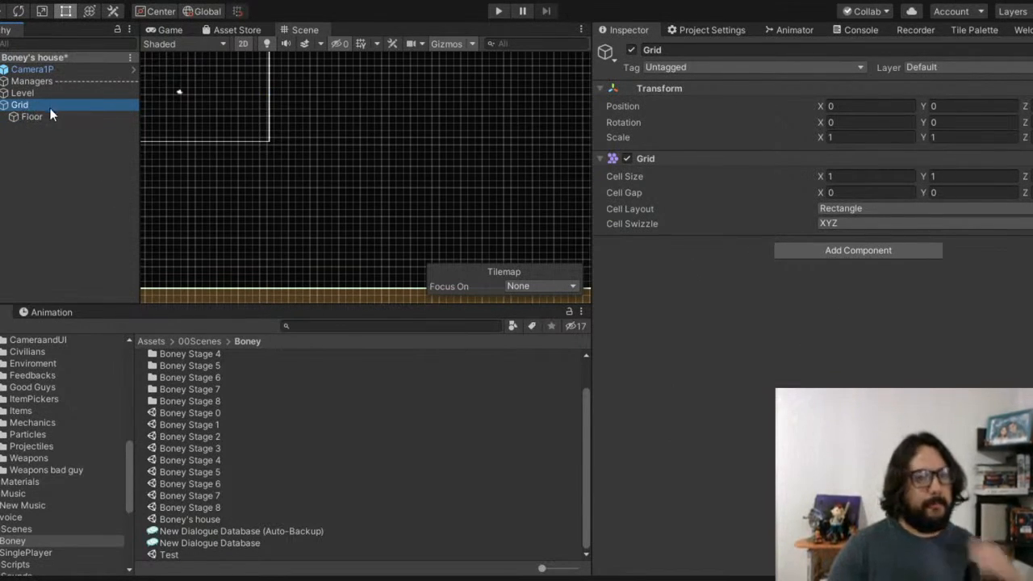
pyautogui.hotkey('ctrl', 'z')
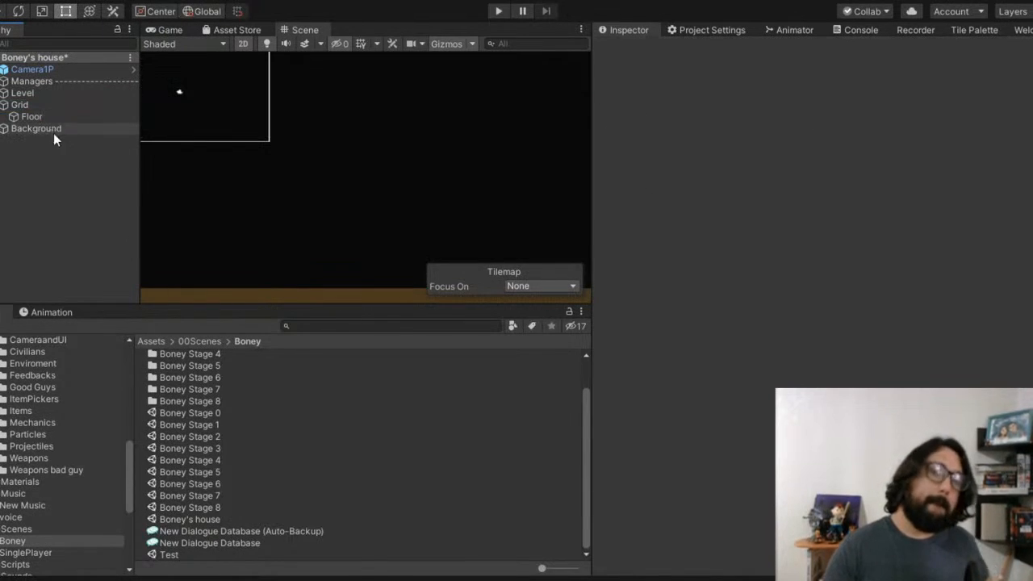
pyautogui.moveTo(41, 130); pyautogui.dragTo(41, 112)
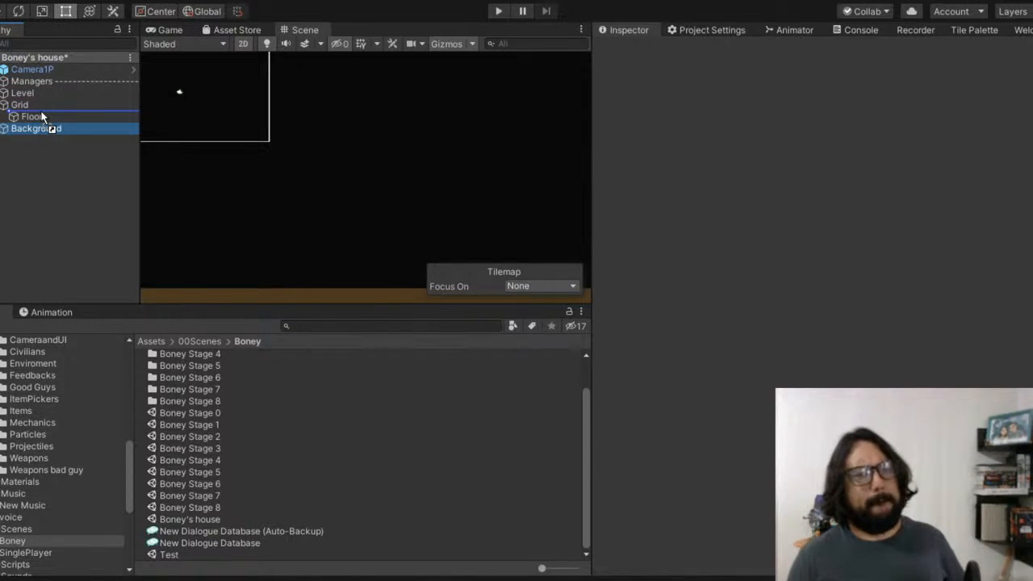
pyautogui.moveTo(41, 111); pyautogui.dragTo(41, 110)
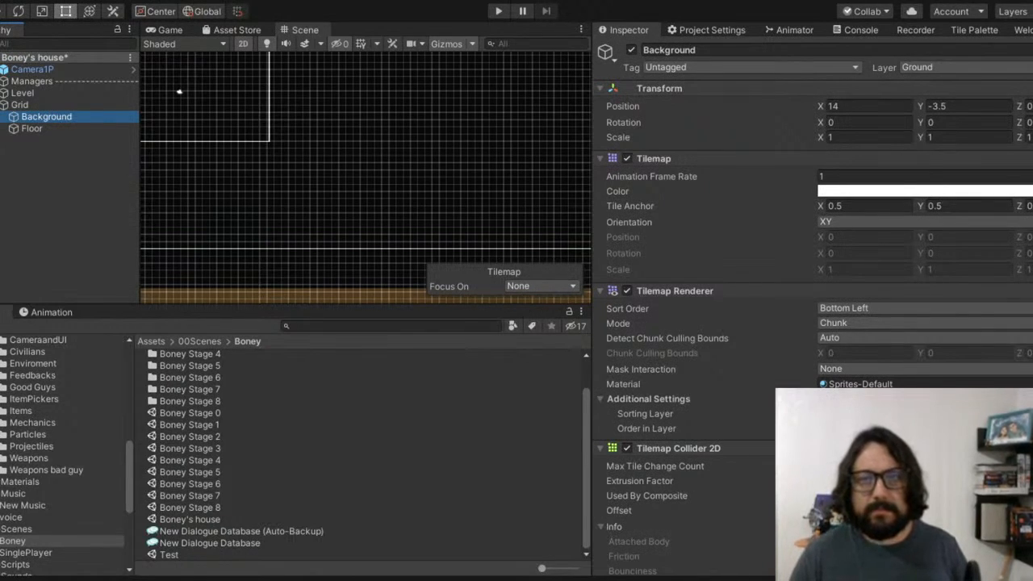
pyautogui.scroll(-6, 431, 166)
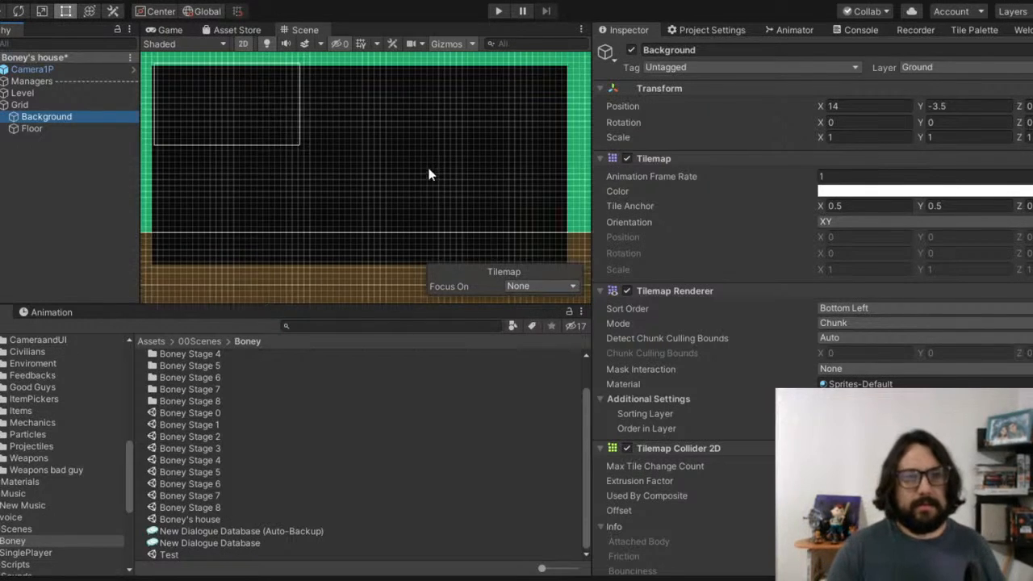
pyautogui.moveTo(392, 160); pyautogui.dragTo(363, 197, button='middle')
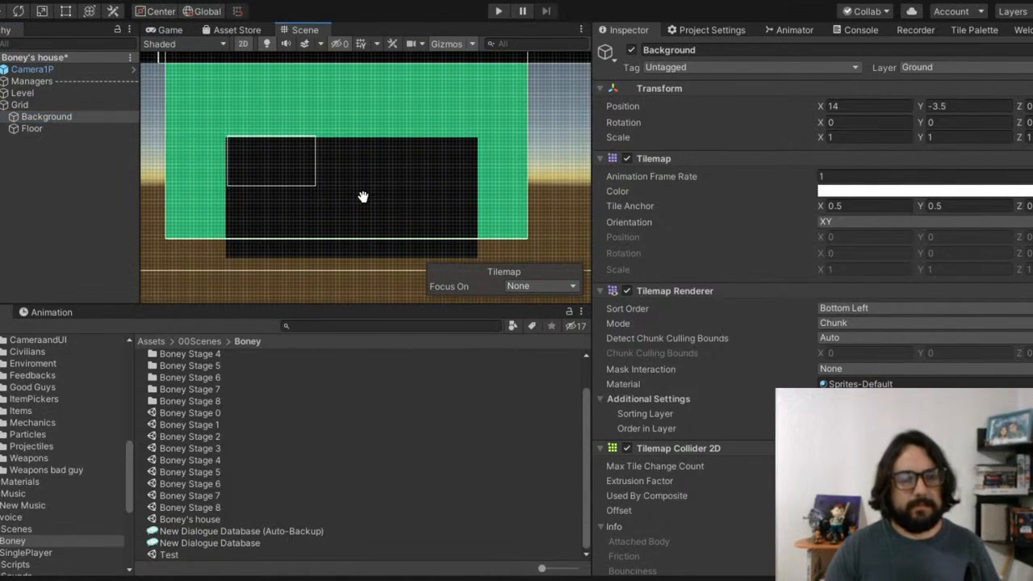
# Step: Play-test Boney's house with the Background tilemap active, moving the character up and down, and stop the game
pyautogui.click(494, 14)
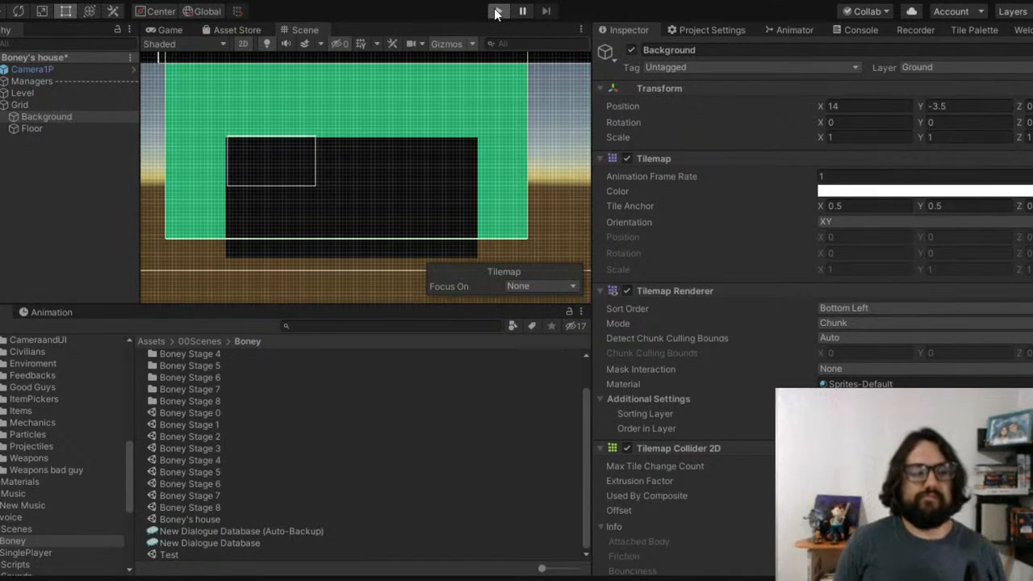
pyautogui.click(497, 11)
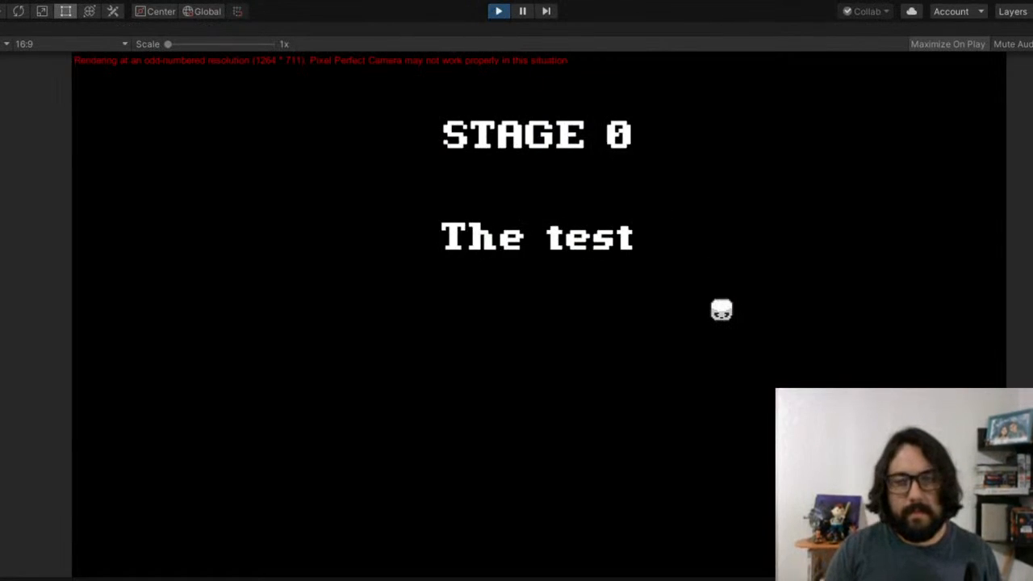
pyautogui.press('s')
pyautogui.press('w')
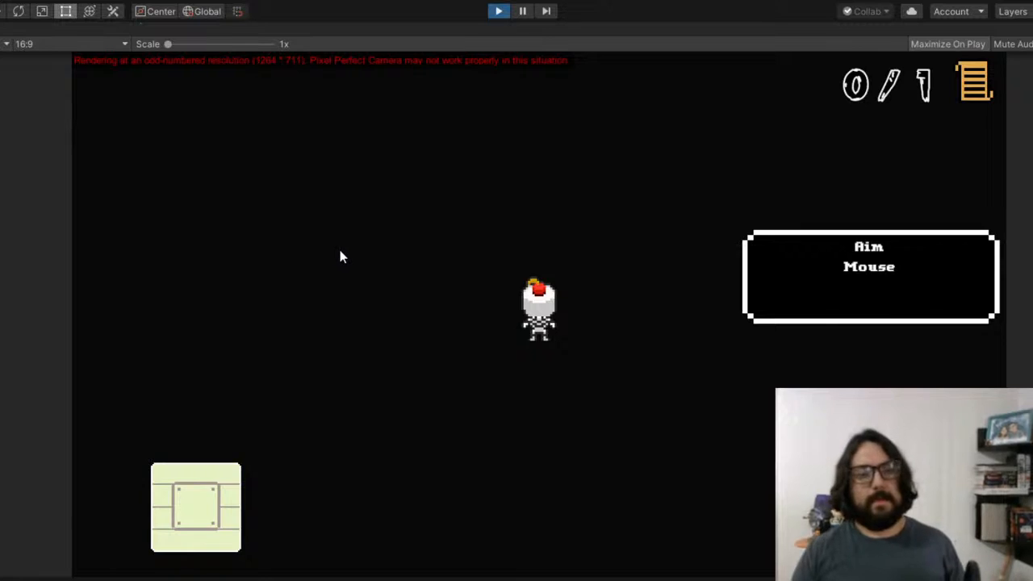
pyautogui.hotkey('ctrl', 'p')
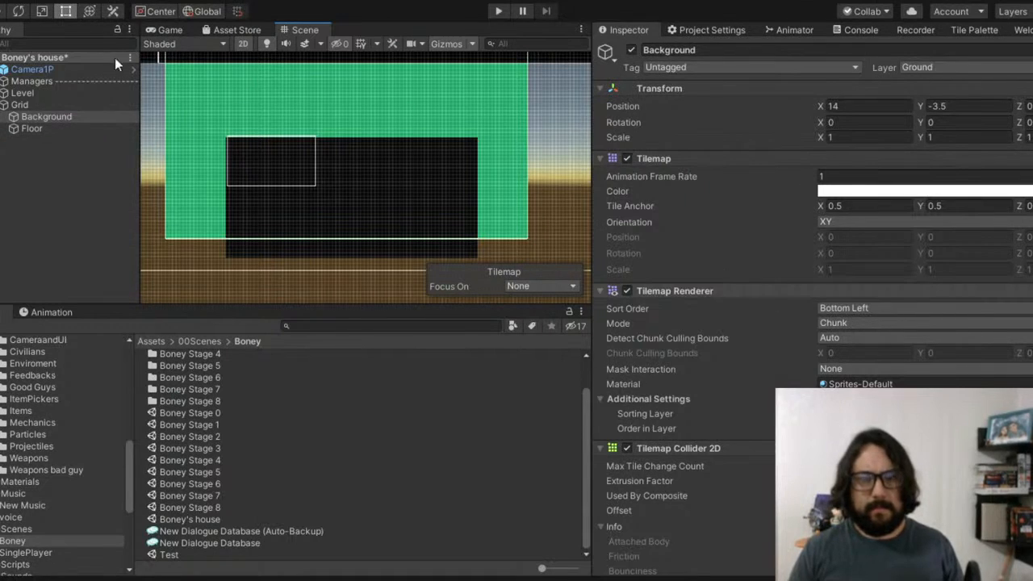
# Step: Compare Floor's tilemap, renderer, Tilemap Collider 2D, Rigidbody 2D and Composite Collider 2D settings with those of Background
pyautogui.click(44, 129)
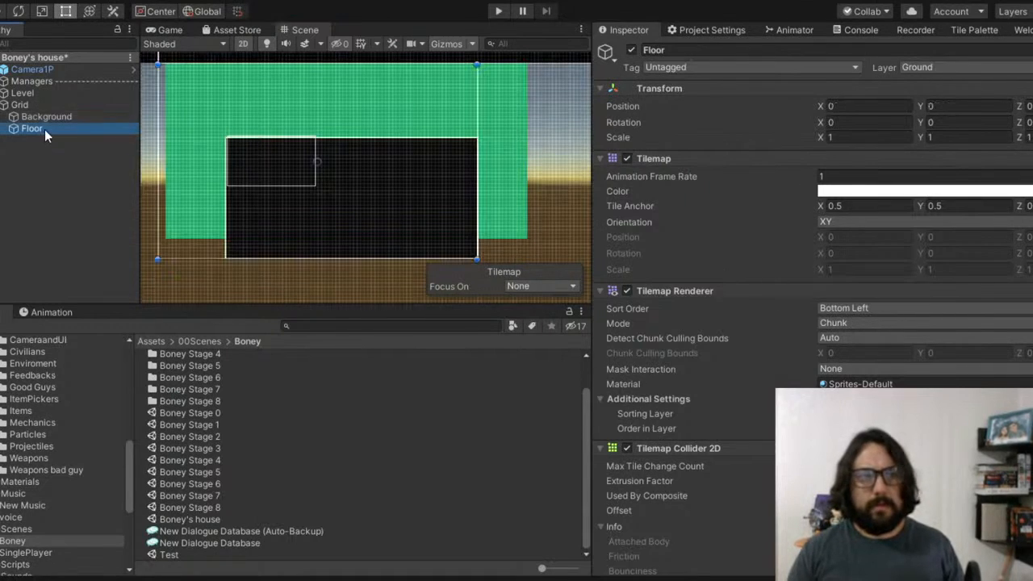
pyautogui.click(49, 114)
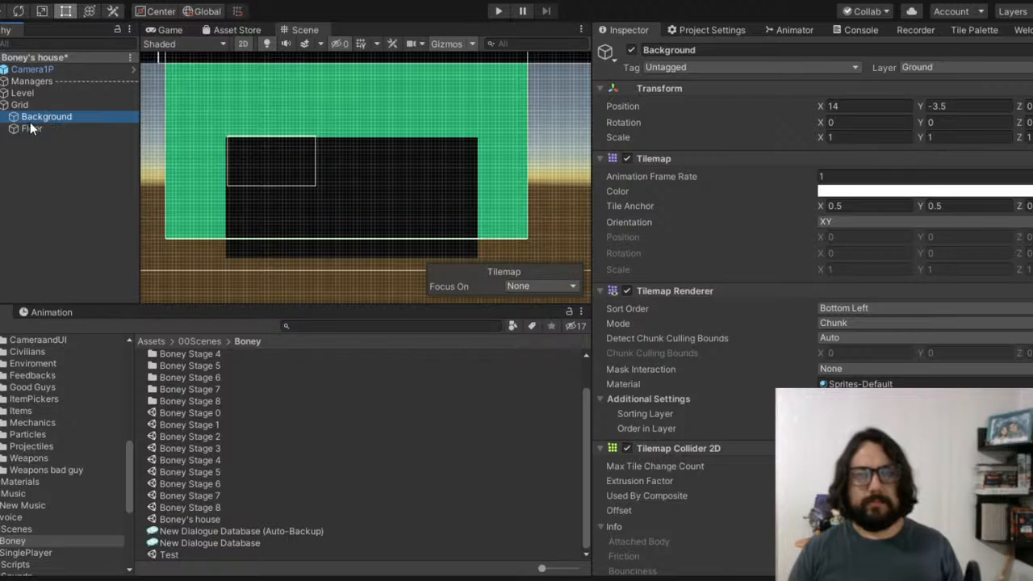
pyautogui.click(28, 127)
pyautogui.scroll(-6, 700, 245)
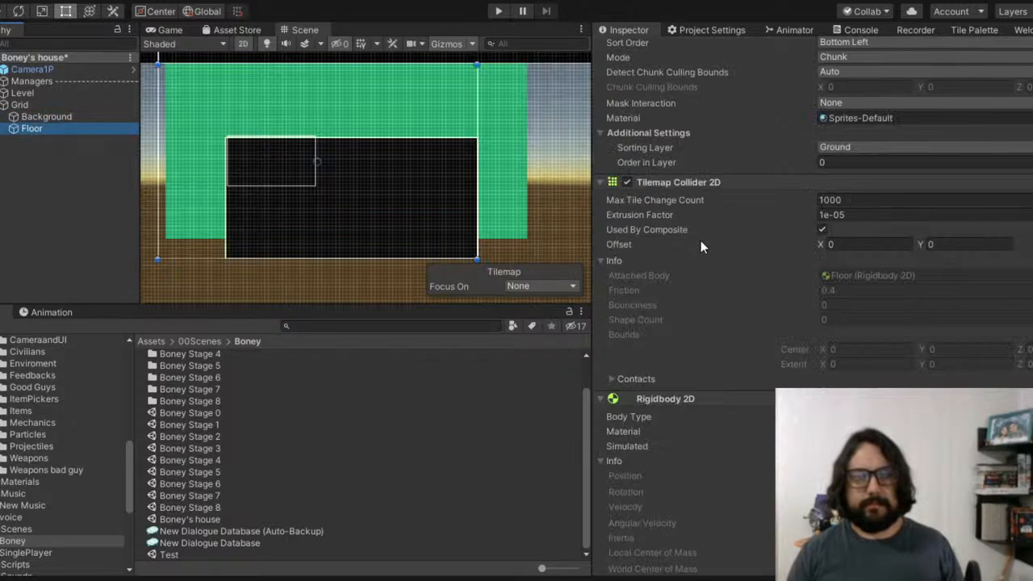
pyautogui.click(70, 118)
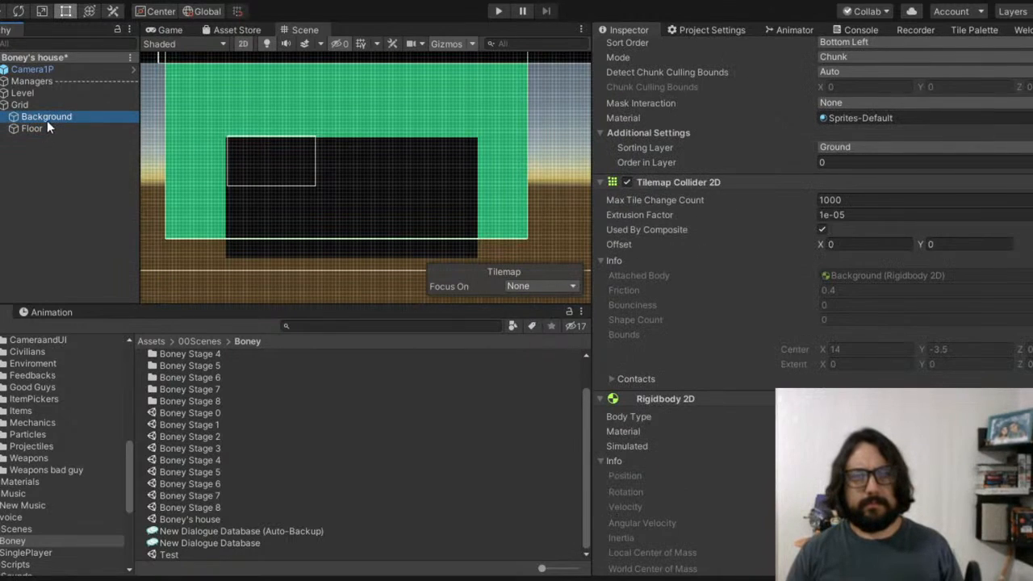
pyautogui.click(42, 129)
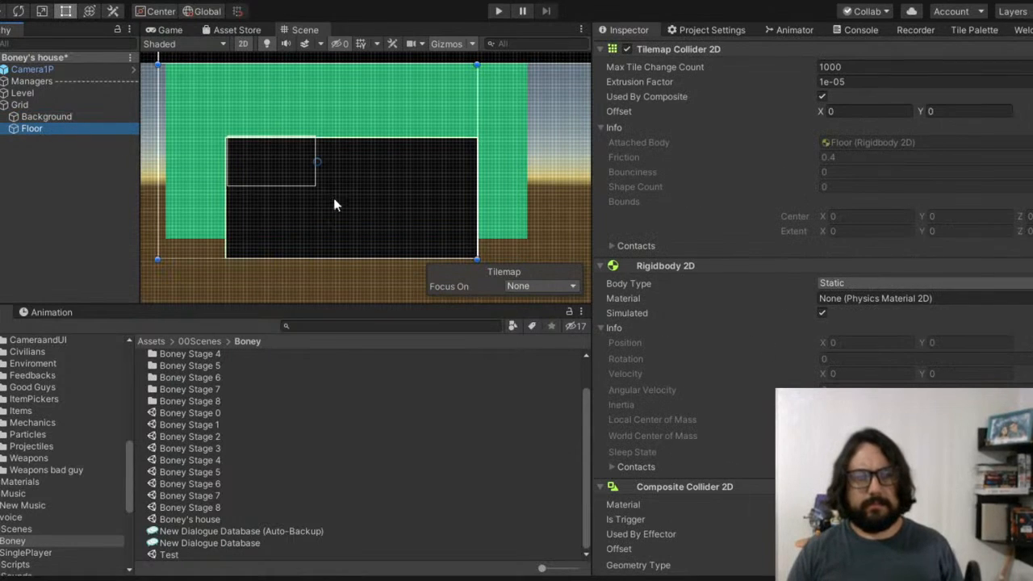
pyautogui.click(61, 115)
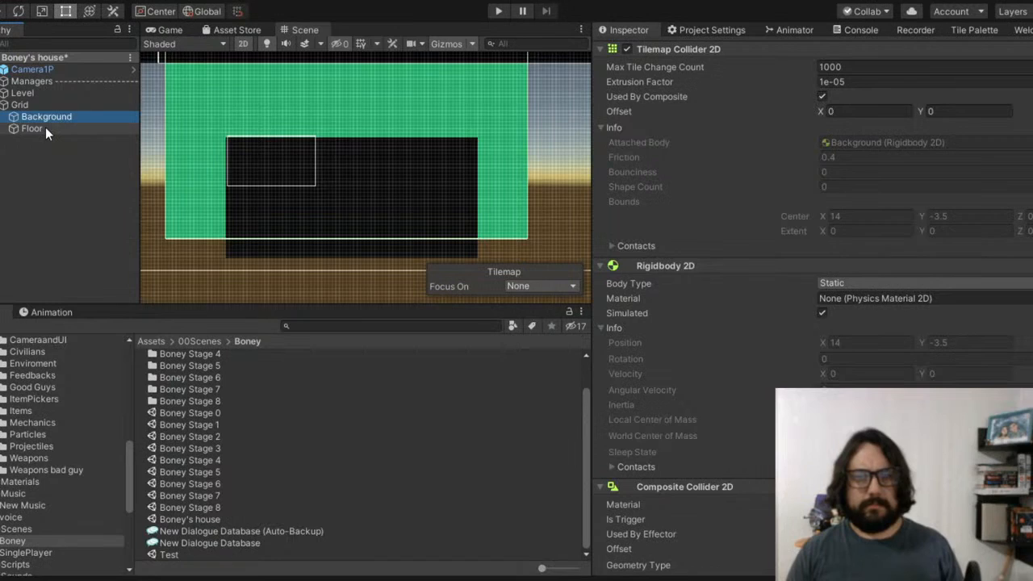
pyautogui.click(45, 127)
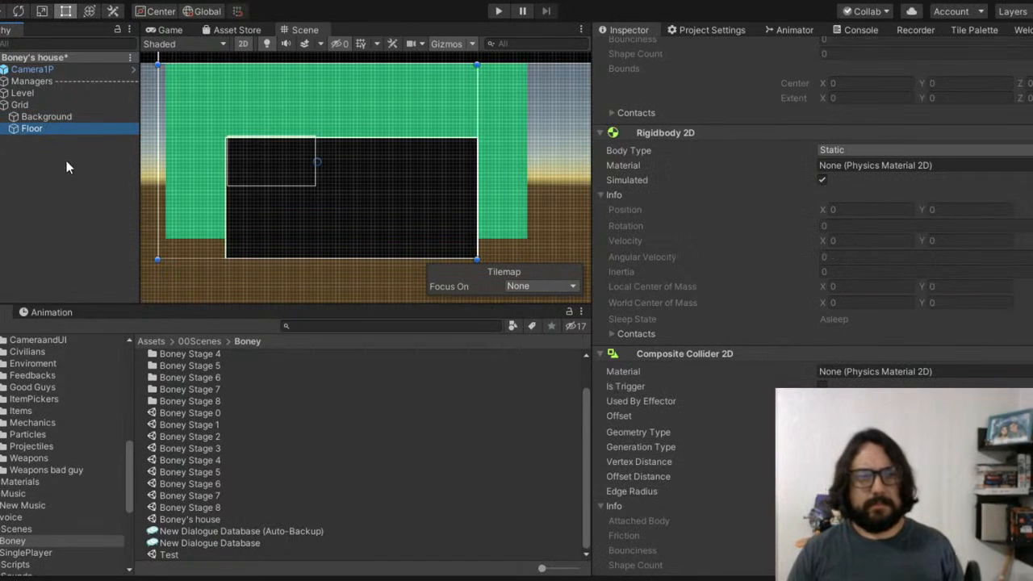
pyautogui.click(51, 113)
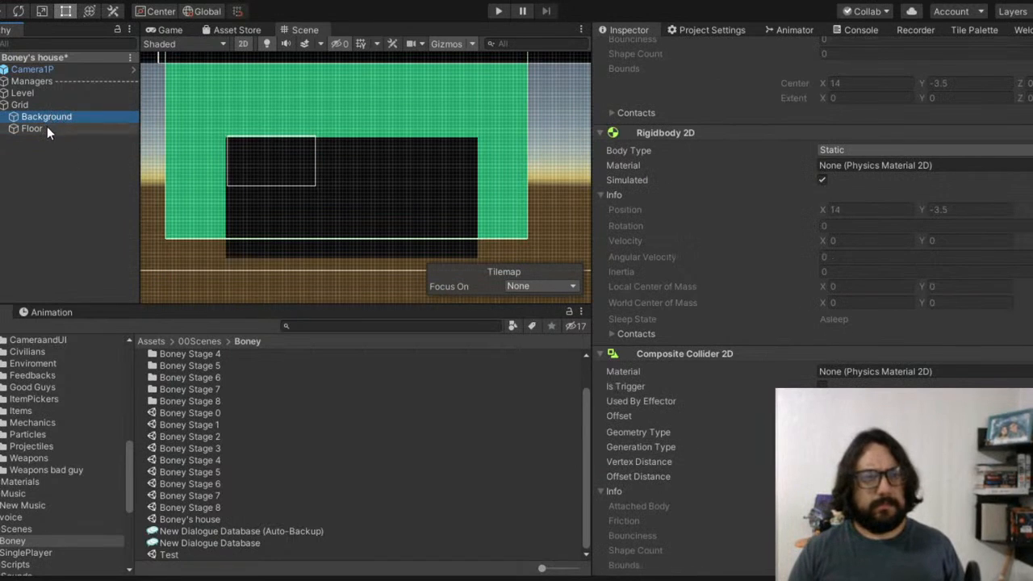
pyautogui.click(47, 127)
pyautogui.click(53, 116)
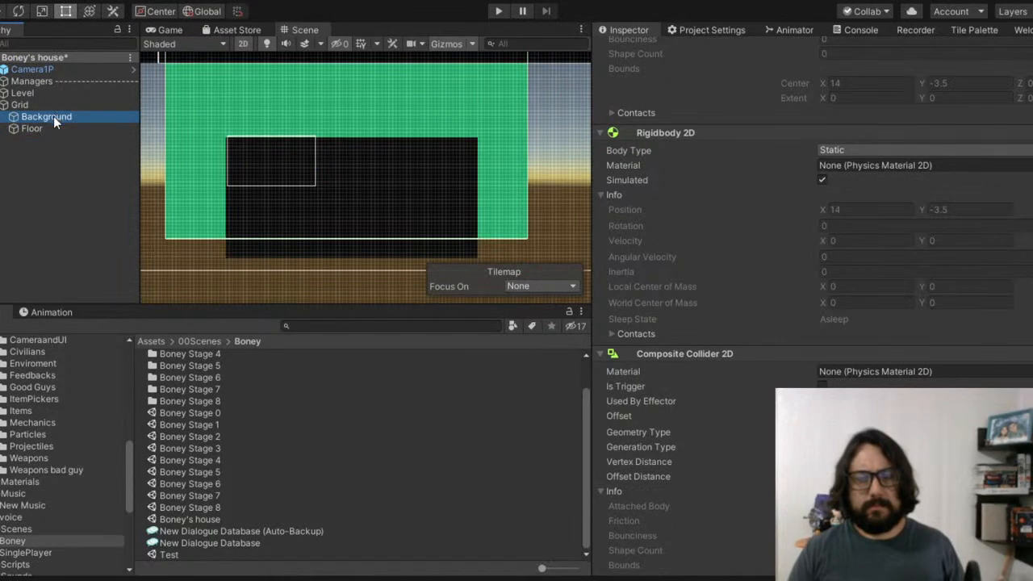
# Step: Set the Geometry Type of Floor's Composite Collider 2D to Polygons and check it against Background's
pyautogui.click(47, 128)
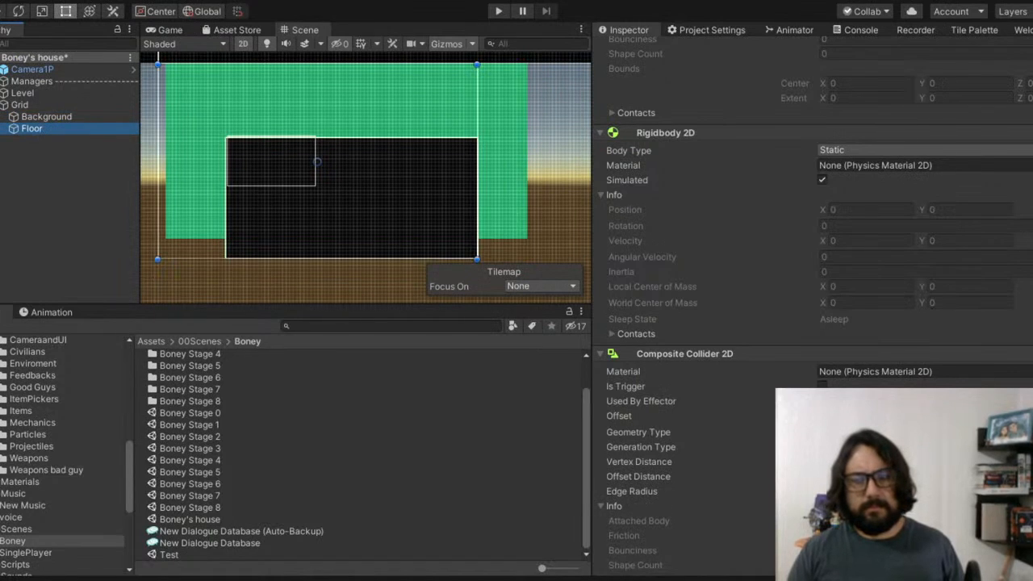
pyautogui.click(855, 463)
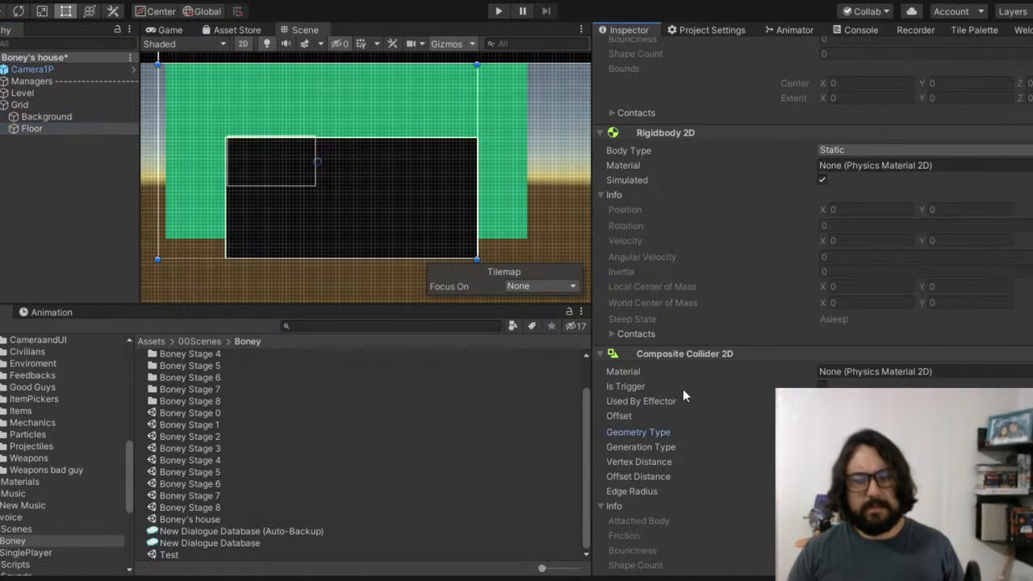
pyautogui.click(55, 117)
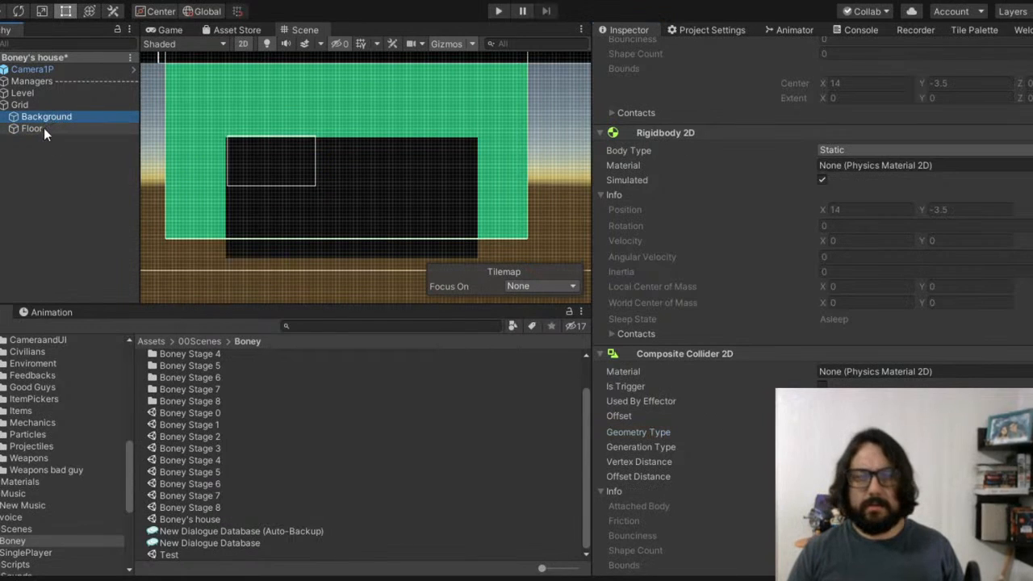
pyautogui.click(43, 129)
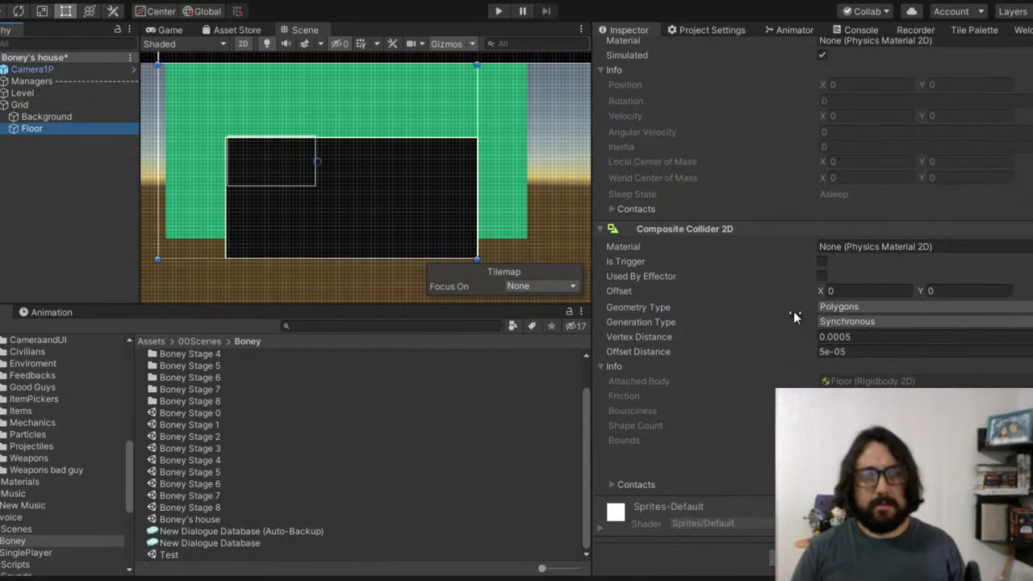
# Step: Deactivate the Background tilemap under Grid
pyautogui.scroll(10, 798, 307)
pyautogui.click(62, 118)
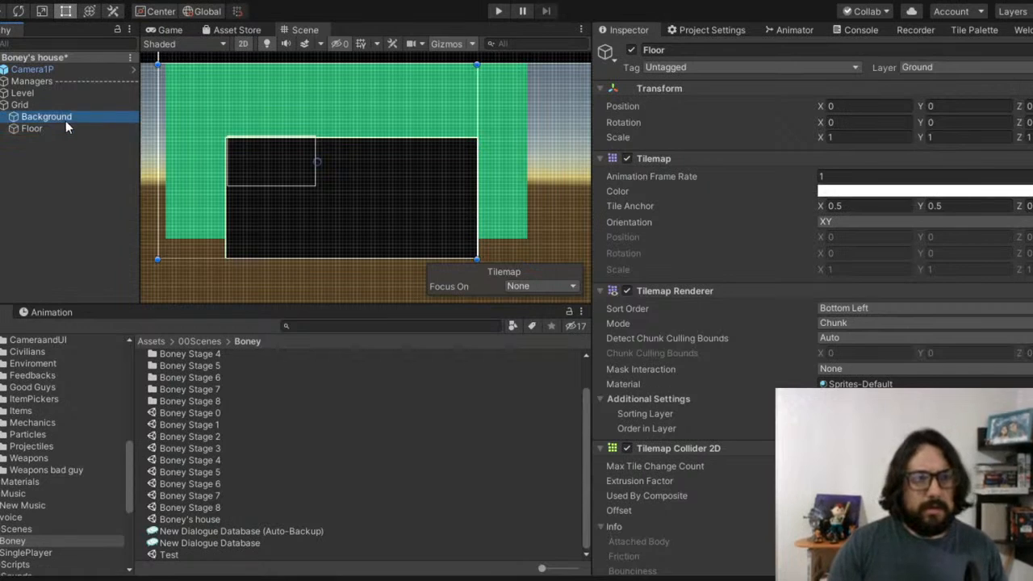
pyautogui.click(632, 50)
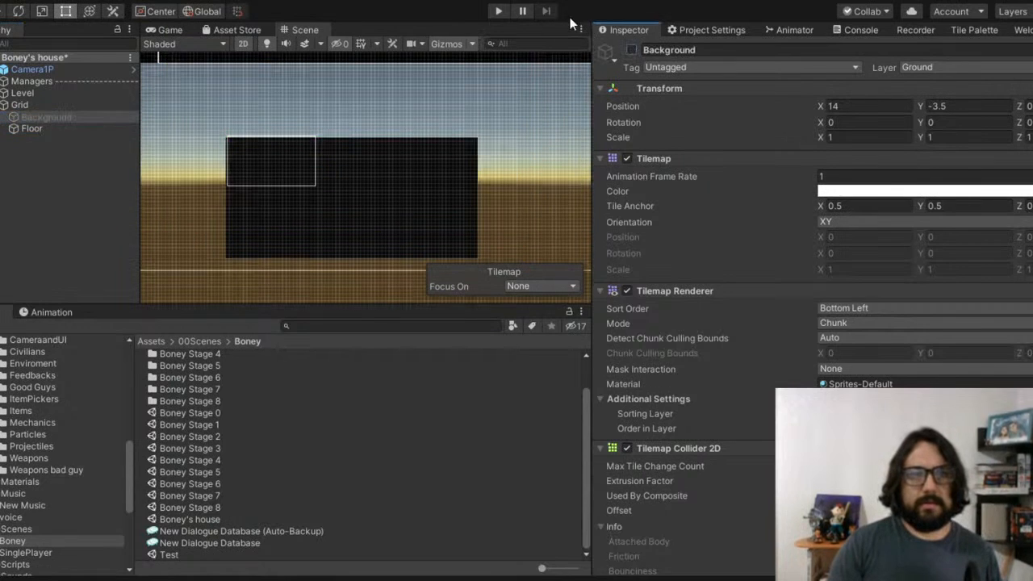
# Step: Play-test the scene with only Floor active, walking the character in all four directions, and stop the game
pyautogui.click(498, 12)
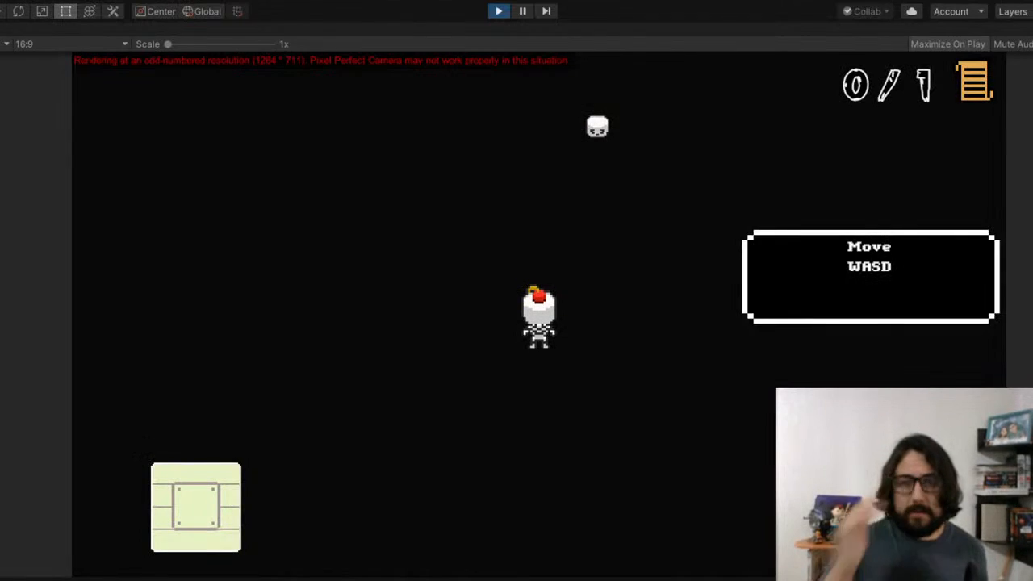
pyautogui.press('s')
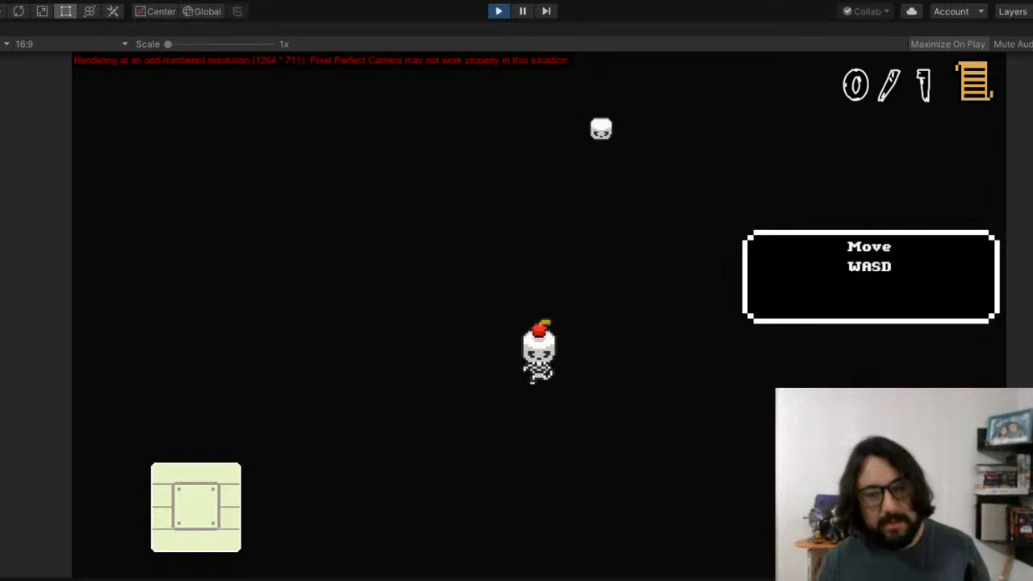
pyautogui.press('w')
pyautogui.press('a')
pyautogui.press('s')
pyautogui.press('d')
pyautogui.press('w')
pyautogui.press('a')
pyautogui.press('s')
pyautogui.press('d')
pyautogui.press('w')
pyautogui.click(507, 14)
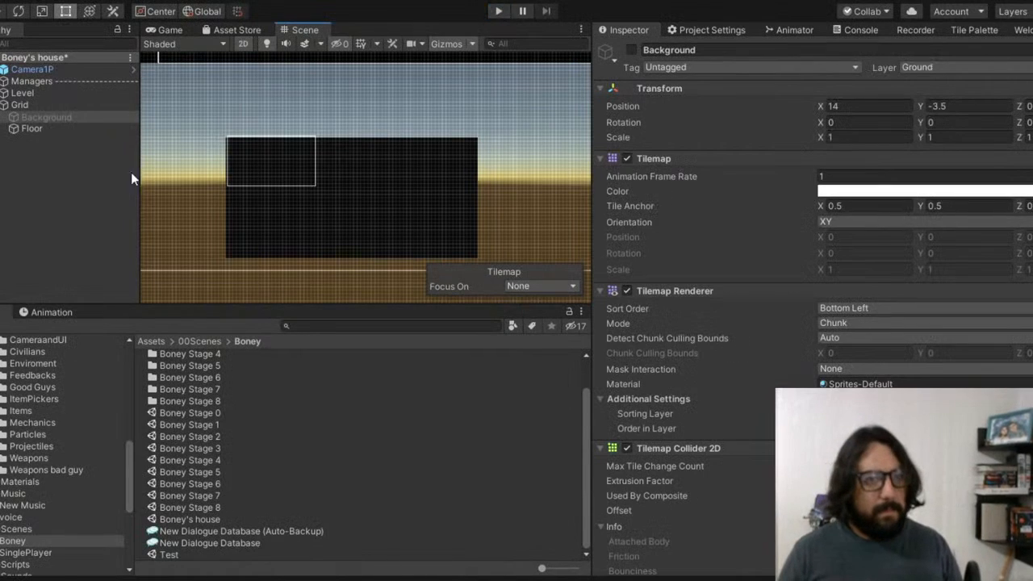
# Step: Delete the deactivated Background tilemap from Grid
pyautogui.click(49, 120)
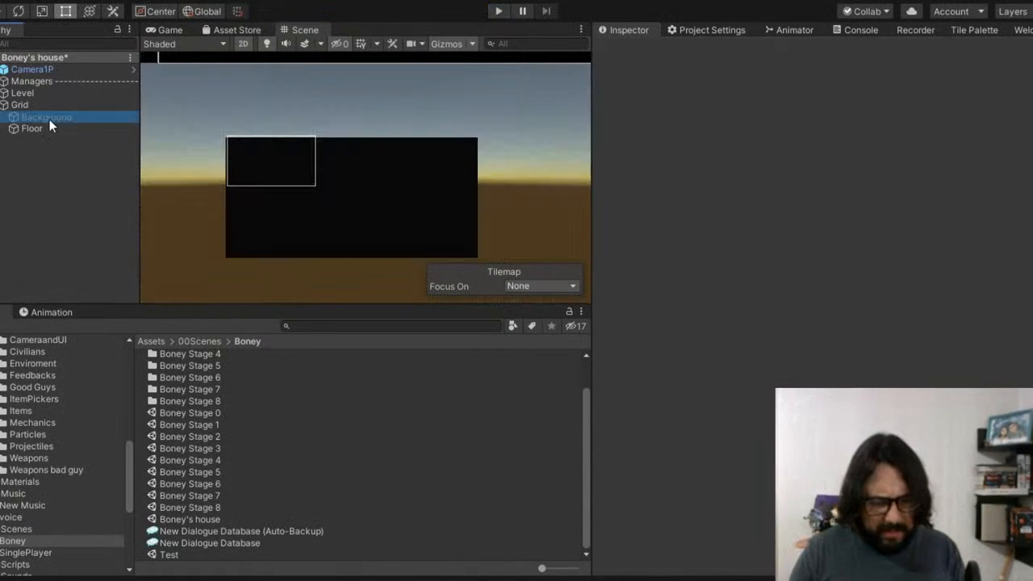
pyautogui.press('Delete')
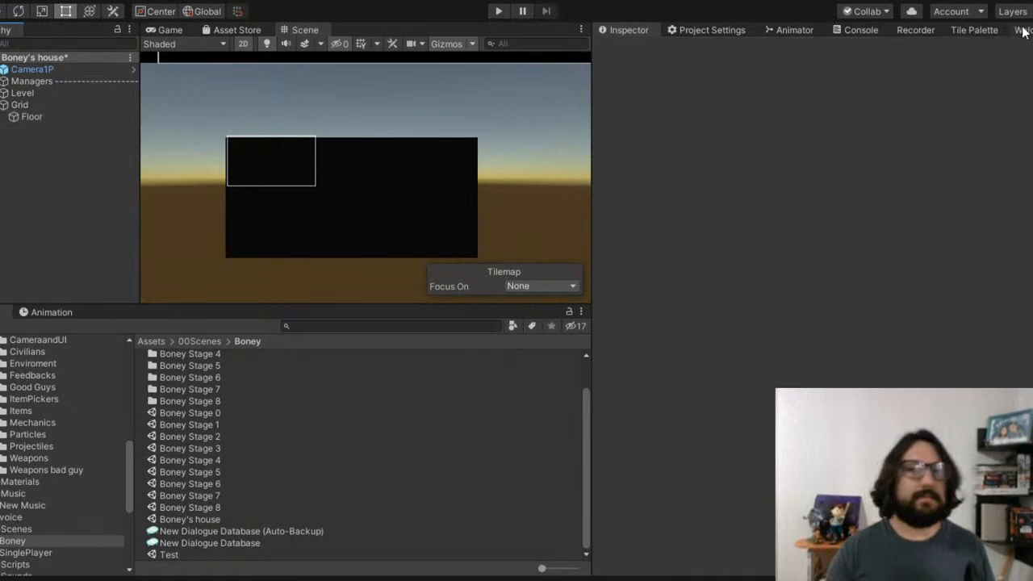
# Step: Pick the orange plank tile from the beach palette and box-fill a rectangular block on the Floor tilemap
pyautogui.click(971, 29)
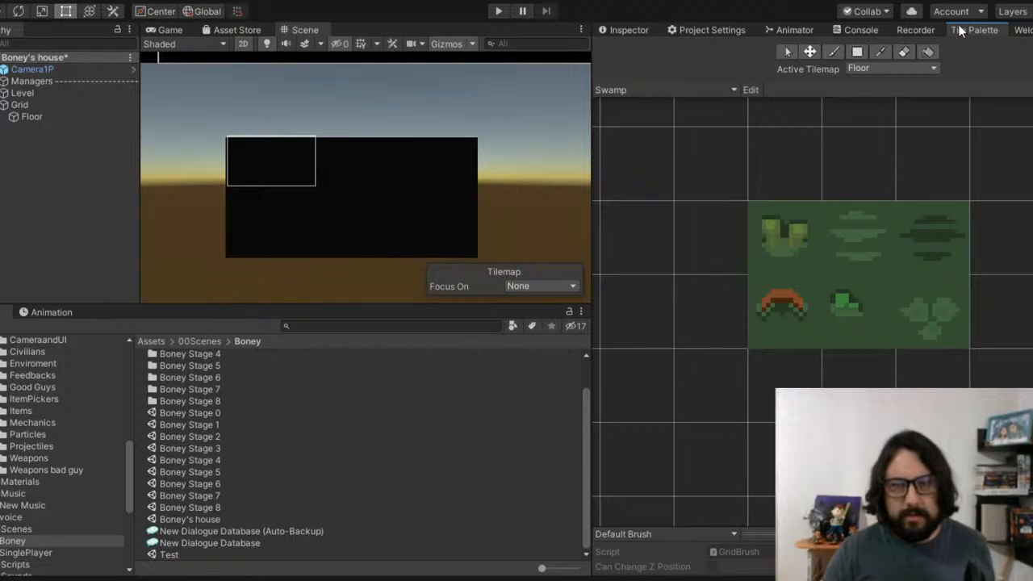
pyautogui.click(658, 105)
pyautogui.click(744, 306)
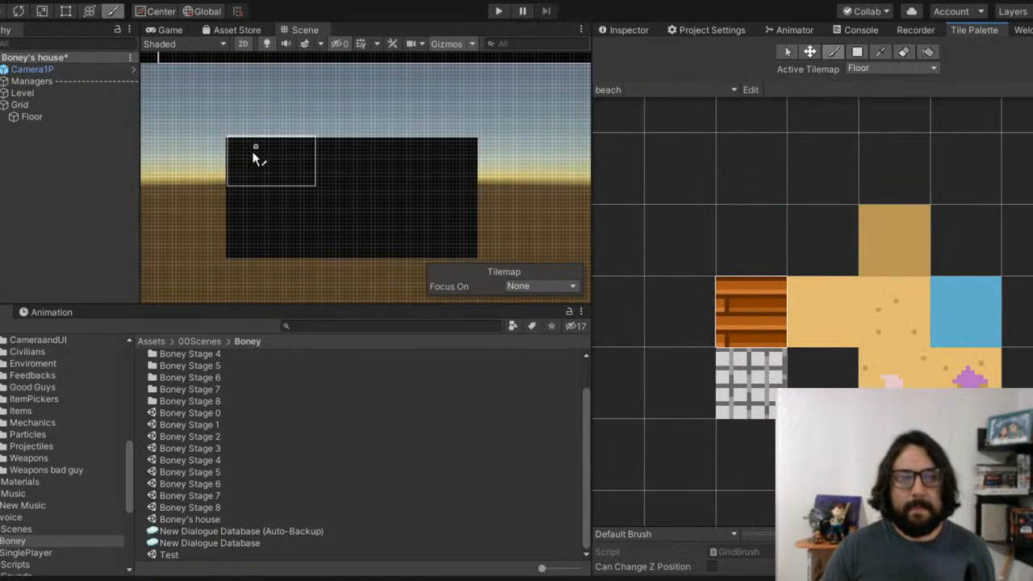
pyautogui.scroll(4, 266, 196)
pyautogui.moveTo(388, 217)
pyautogui.mouseDown(button='middle')
pyautogui.moveTo(353, 117)
pyautogui.moveTo(337, 127)
pyautogui.moveTo(342, 187)
pyautogui.moveTo(291, 151)
pyautogui.mouseUp(button='middle')
pyautogui.click(857, 52)
pyautogui.scroll(3, 339, 155)
pyautogui.scroll(-2, 302, 165)
pyautogui.scroll(4, 243, 143)
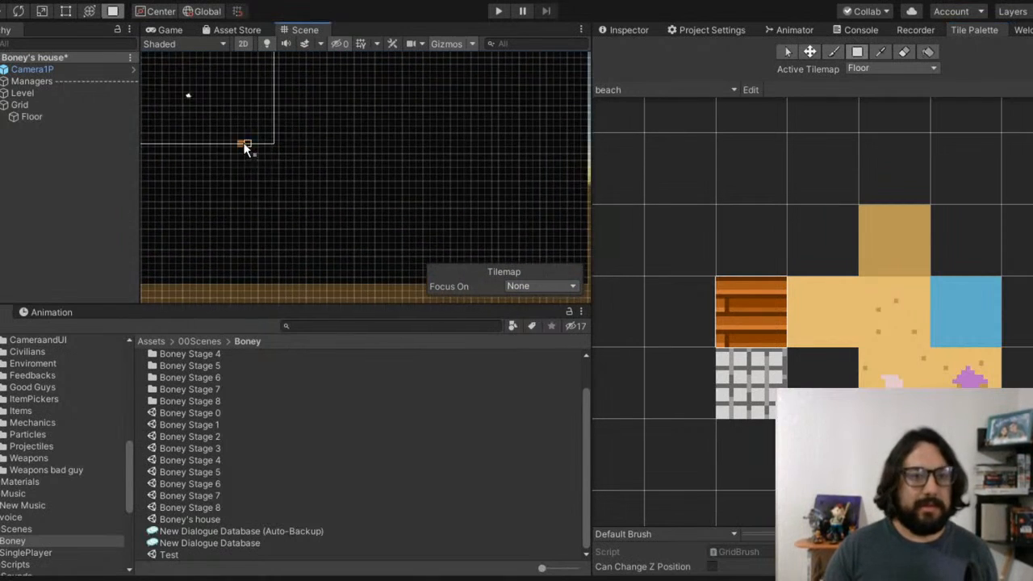
pyautogui.moveTo(218, 142); pyautogui.dragTo(335, 191)
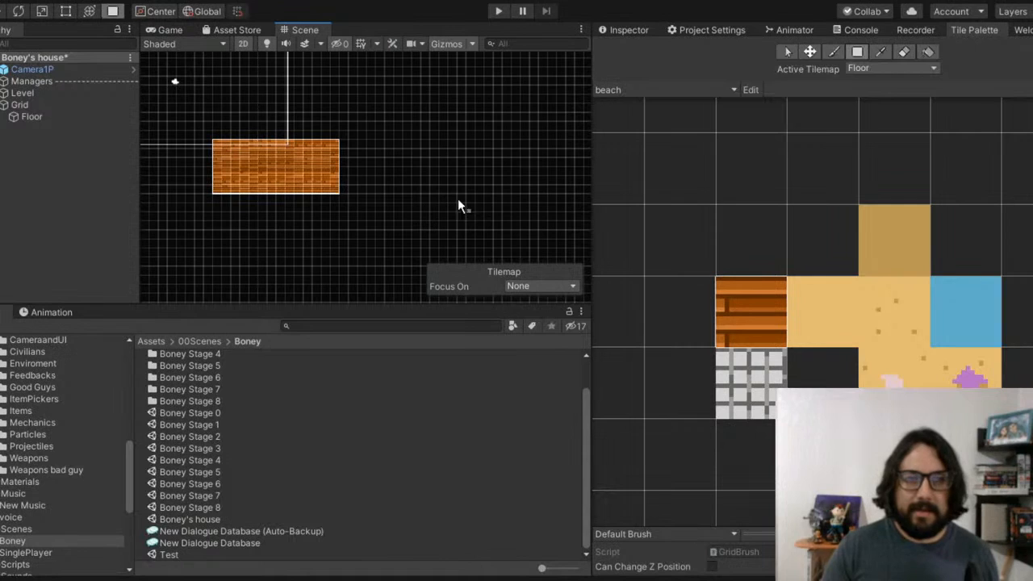
# Step: Enlarge the plank block to the right and downward with a larger box fill
pyautogui.moveTo(476, 209); pyautogui.dragTo(480, 222)
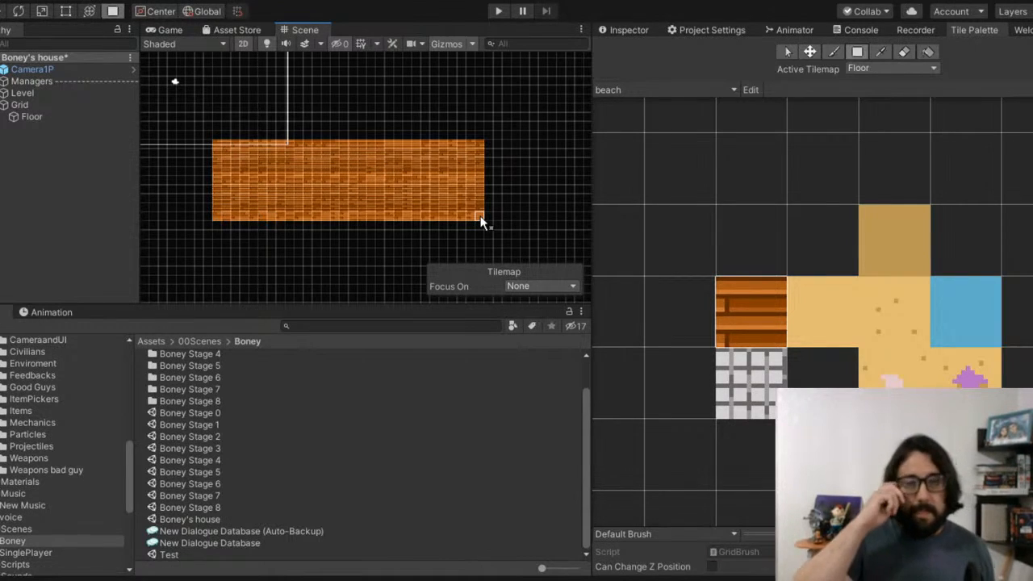
pyautogui.moveTo(471, 207); pyautogui.dragTo(581, 125, button='middle')
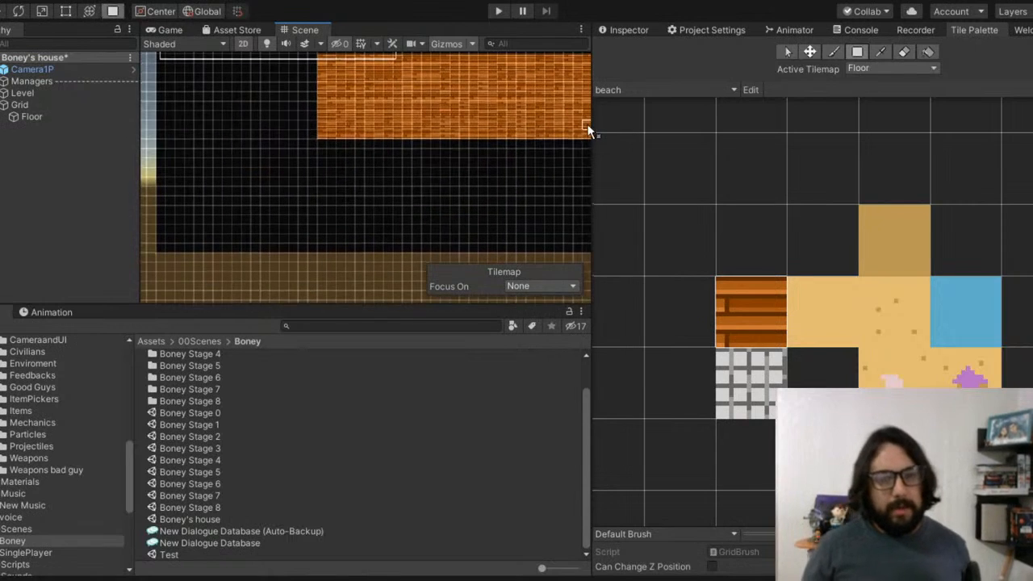
pyautogui.moveTo(467, 153); pyautogui.dragTo(416, 208, button='middle')
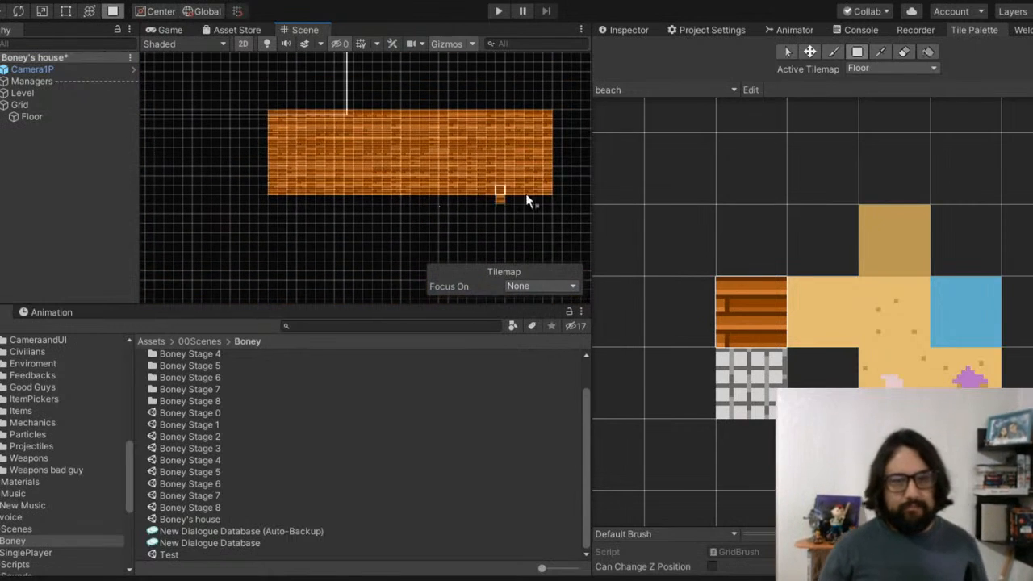
pyautogui.click(904, 52)
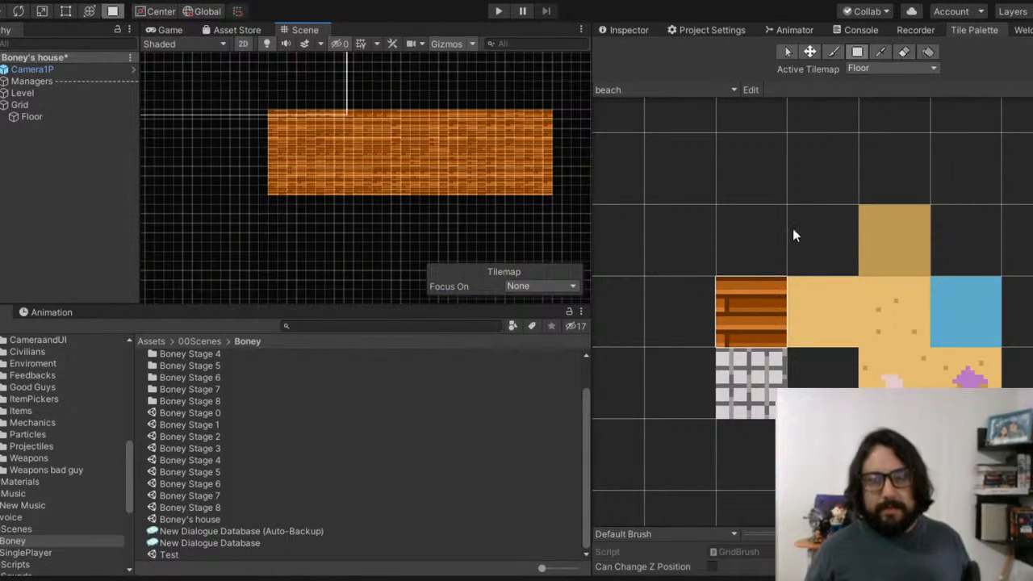
pyautogui.click(857, 52)
pyautogui.scroll(1, 244, 212)
pyautogui.click(858, 53)
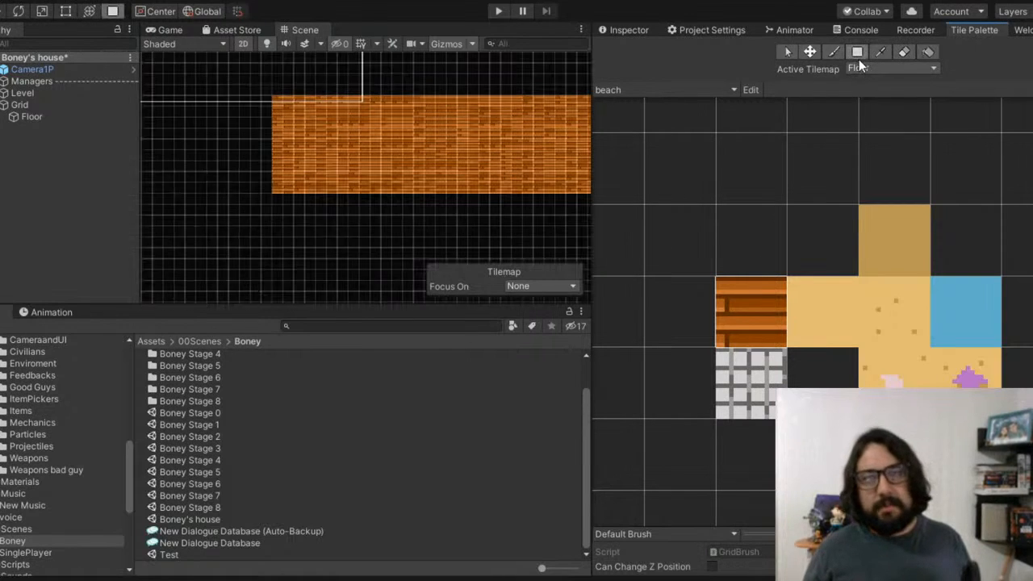
pyautogui.click(858, 53)
pyautogui.click(855, 55)
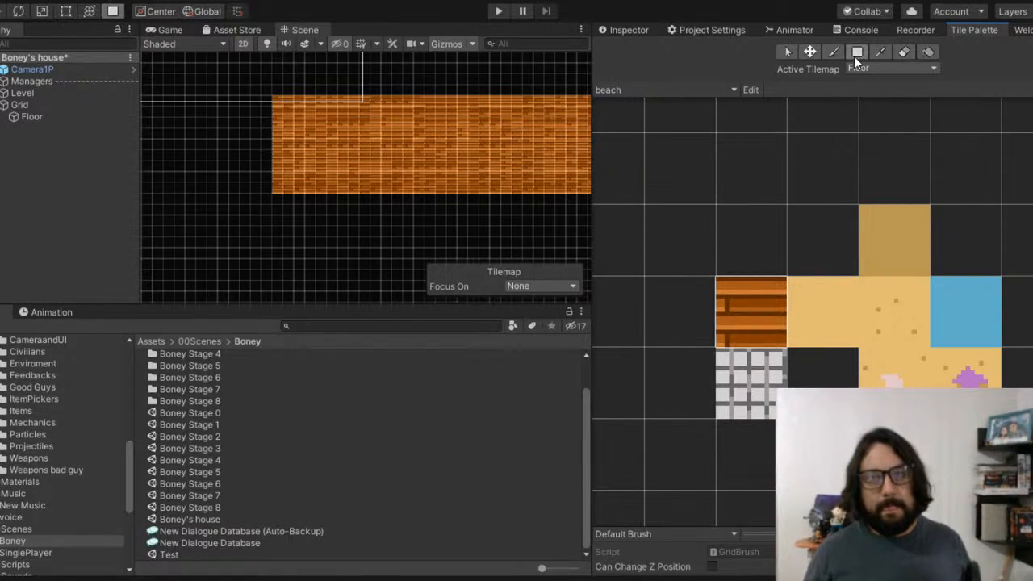
# Step: Extend the plank floor downward across its full width with box fills below its lower edge
pyautogui.scroll(5, 287, 197)
pyautogui.moveTo(282, 200); pyautogui.dragTo(234, 177, button='middle')
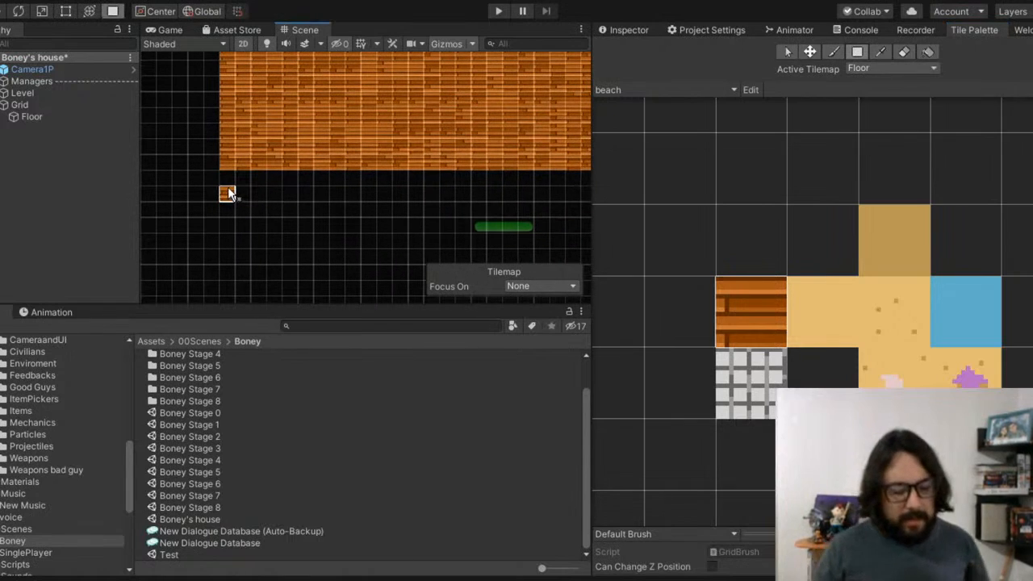
pyautogui.press('t')
pyautogui.click(857, 51)
pyautogui.moveTo(236, 178); pyautogui.dragTo(521, 231)
pyautogui.scroll(-4, 515, 226)
pyautogui.moveTo(512, 225); pyautogui.dragTo(352, 192, button='middle')
pyautogui.moveTo(402, 171); pyautogui.dragTo(481, 188)
# Step: Extend the plank floor upward with two bands of tiles across its upper edge
pyautogui.scroll(-2, 306, 150)
pyautogui.moveTo(306, 150); pyautogui.dragTo(299, 213, button='middle')
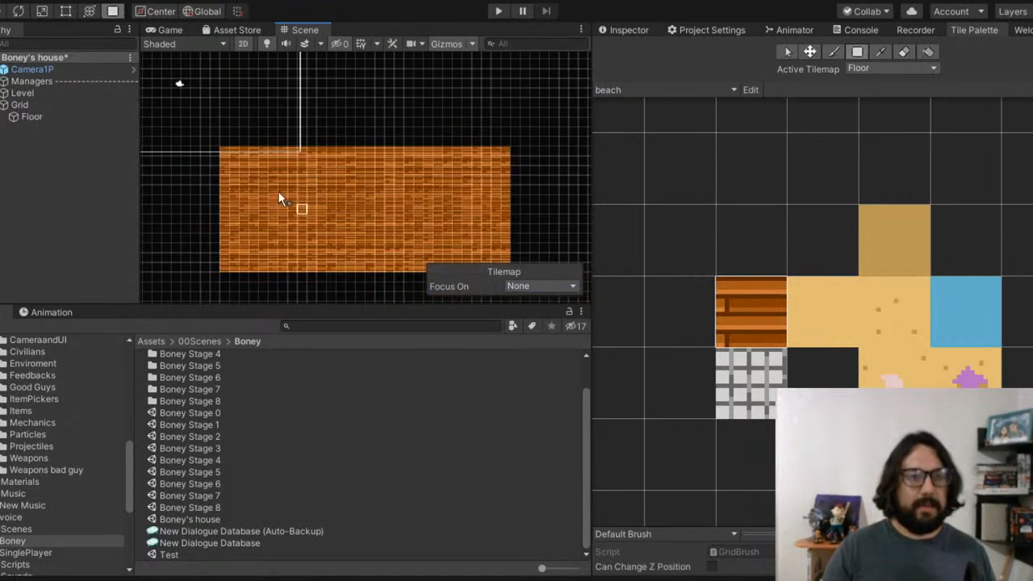
pyautogui.scroll(1, 224, 164)
pyautogui.moveTo(238, 133); pyautogui.dragTo(521, 145)
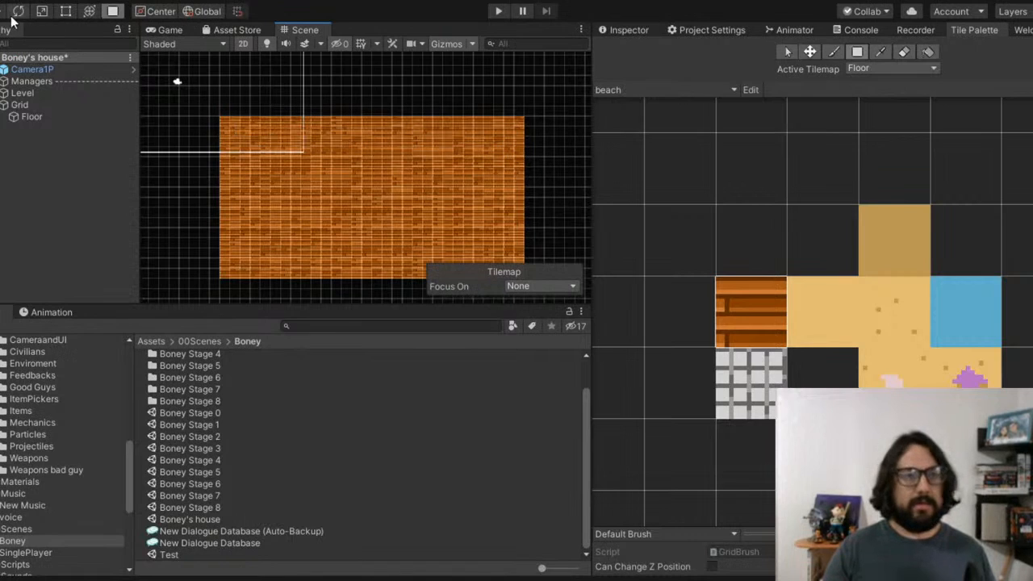
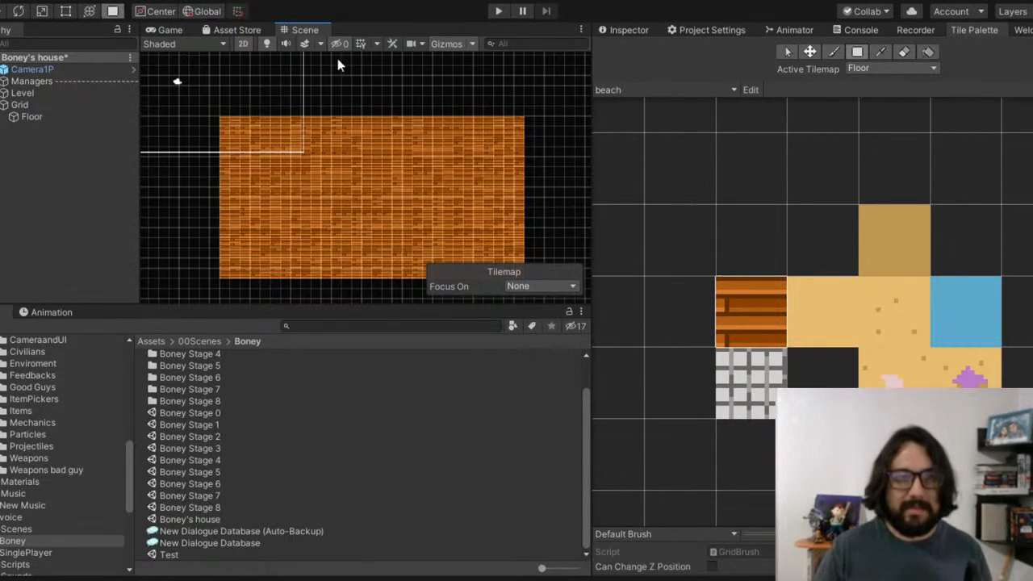
pyautogui.scroll(-4, 369, 129)
pyautogui.moveTo(287, 111); pyautogui.dragTo(283, 151, button='middle')
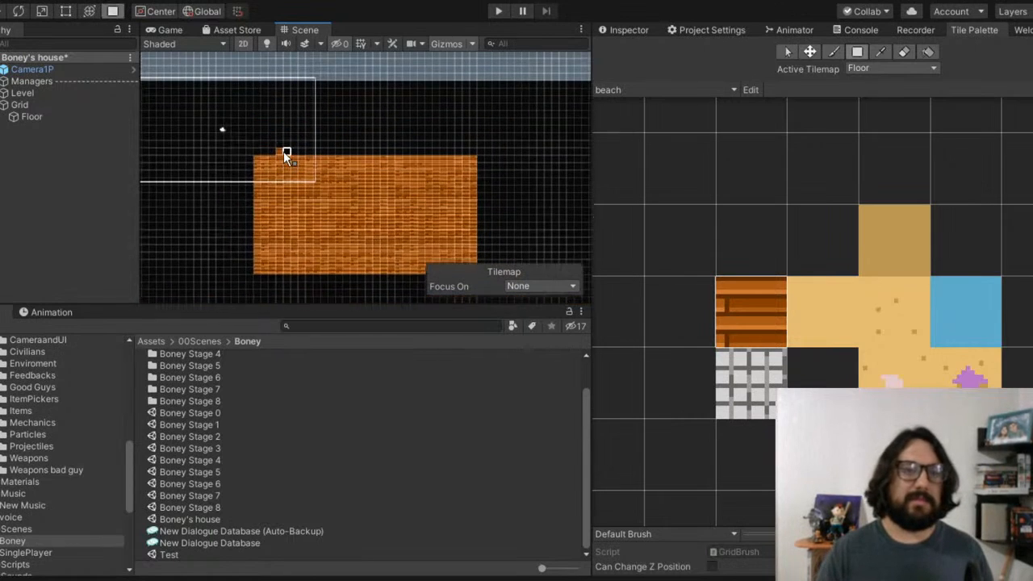
pyautogui.scroll(-2, 276, 148)
pyautogui.scroll(3, 274, 158)
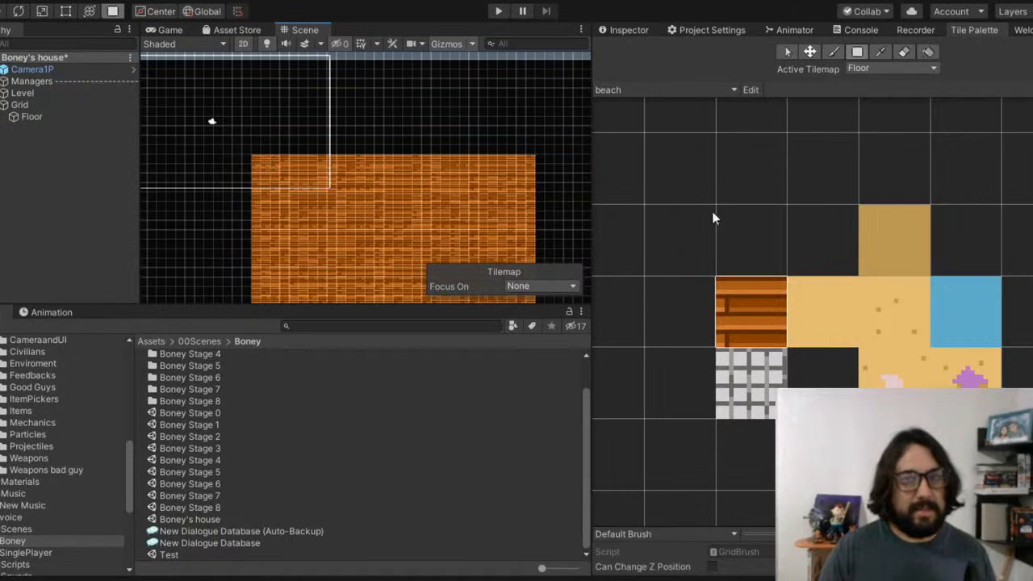
pyautogui.moveTo(258, 144)
pyautogui.mouseDown()
pyautogui.moveTo(540, 149)
pyautogui.moveTo(447, 136)
pyautogui.moveTo(506, 156)
pyautogui.moveTo(530, 150)
pyautogui.mouseUp()
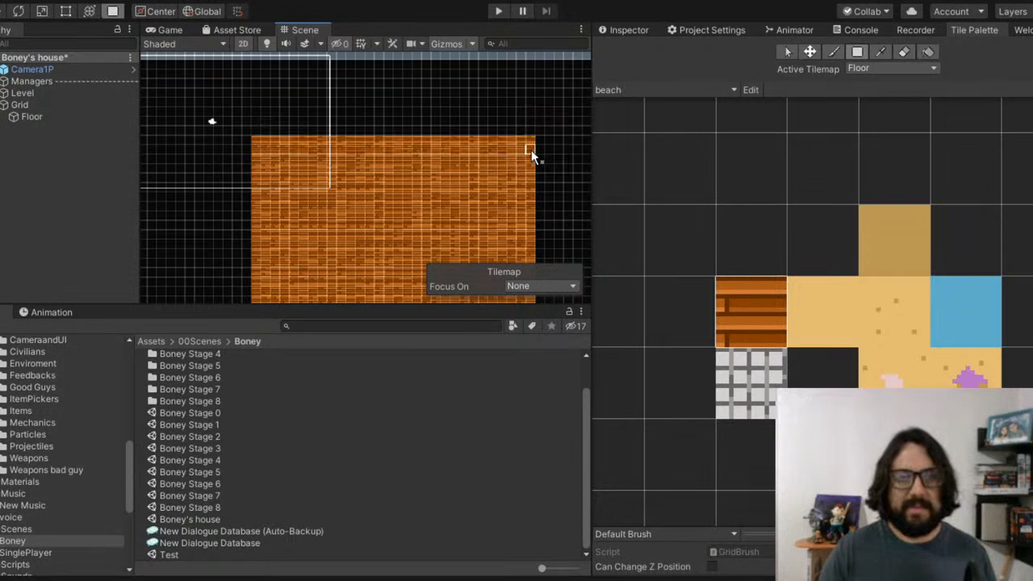
# Step: Examine the plank floor's left edge and corners to judge the room's size
pyautogui.scroll(-5, 531, 151)
pyautogui.moveTo(327, 244); pyautogui.dragTo(271, 201, button='middle')
pyautogui.scroll(4, 272, 139)
pyautogui.scroll(3, 271, 140)
pyautogui.moveTo(278, 153); pyautogui.dragTo(413, 162, button='middle')
pyautogui.scroll(3, 379, 121)
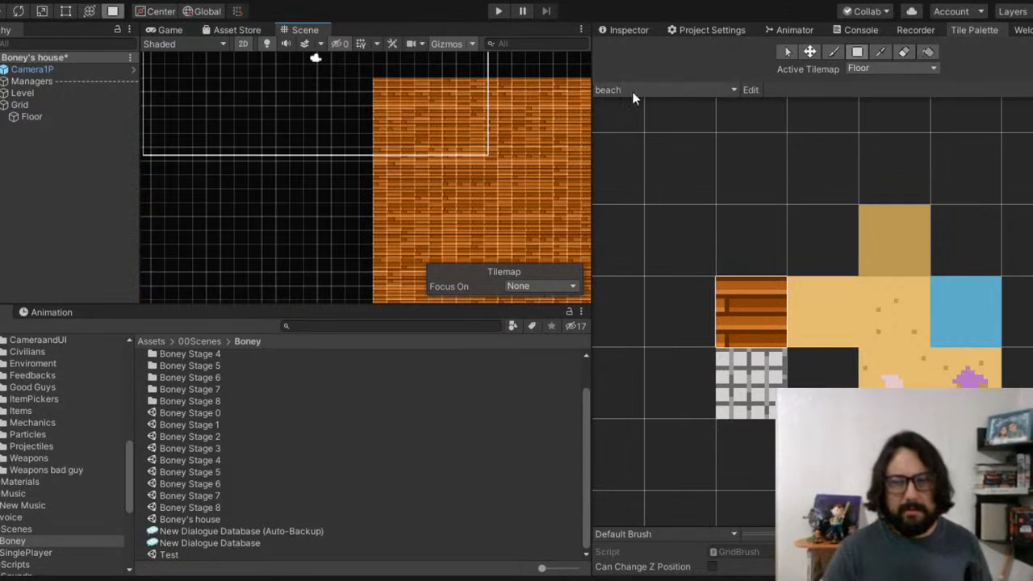
pyautogui.moveTo(376, 89); pyautogui.dragTo(338, 68, button='middle')
pyautogui.scroll(-1, 333, 68)
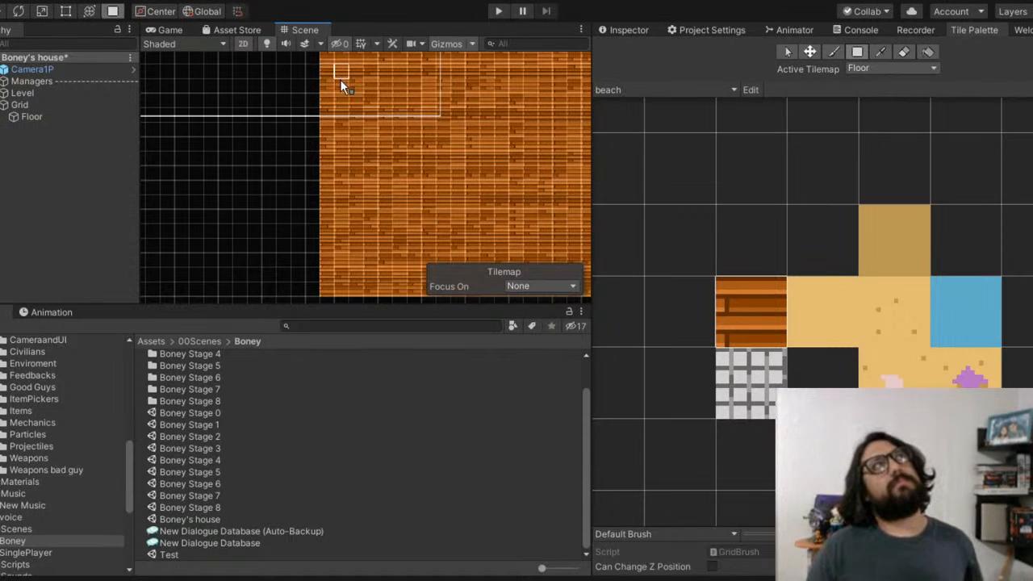
pyautogui.moveTo(331, 90); pyautogui.dragTo(357, 162, button='middle')
pyautogui.moveTo(336, 119); pyautogui.dragTo(320, 147, button='middle')
pyautogui.moveTo(314, 109); pyautogui.dragTo(318, 69, button='middle')
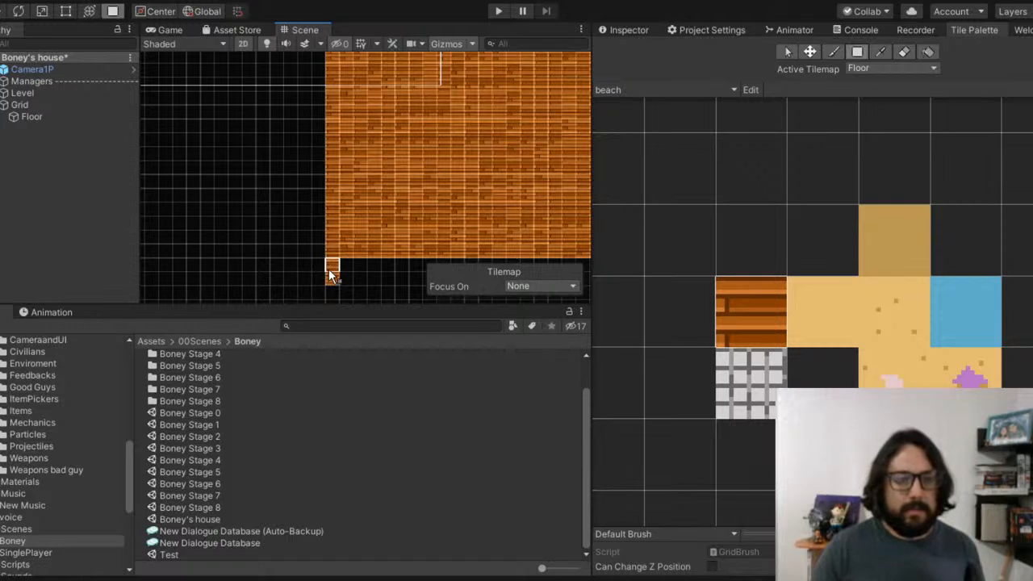
# Step: Box-fill another band of plank tiles along the full lower edge of the floor
pyautogui.moveTo(329, 268); pyautogui.dragTo(253, 143, button='middle')
pyautogui.moveTo(279, 165); pyautogui.dragTo(521, 180)
pyautogui.moveTo(521, 180); pyautogui.dragTo(340, 154, button='middle')
pyautogui.moveTo(295, 139); pyautogui.dragTo(397, 148)
# Step: Place separate single plank tiles just below the floor's lower edge as markers
pyautogui.moveTo(360, 172); pyautogui.dragTo(499, 95, button='middle')
pyautogui.moveTo(224, 87); pyautogui.dragTo(191, 181, button='middle')
pyautogui.scroll(2, 203, 171)
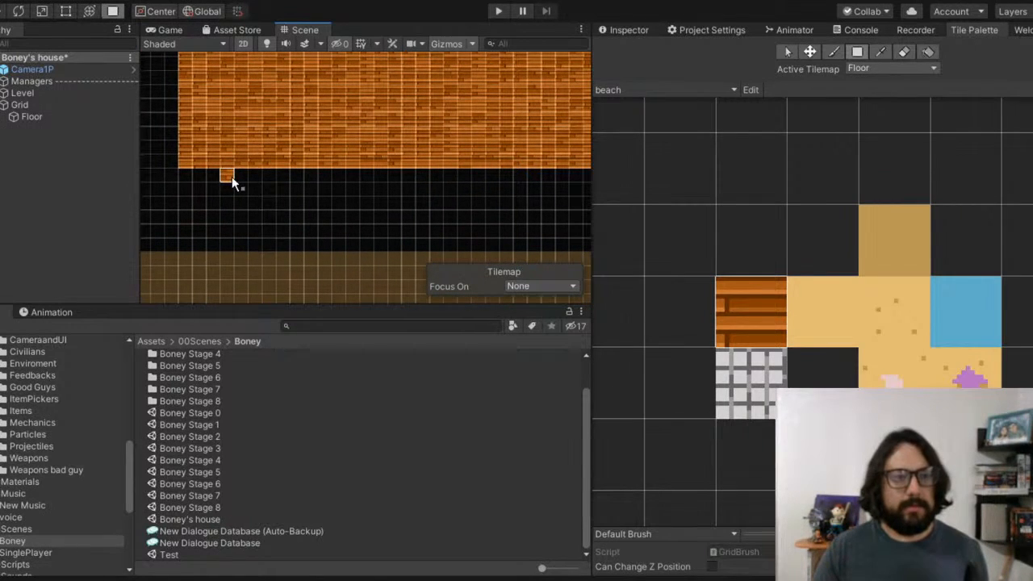
pyautogui.click(314, 181)
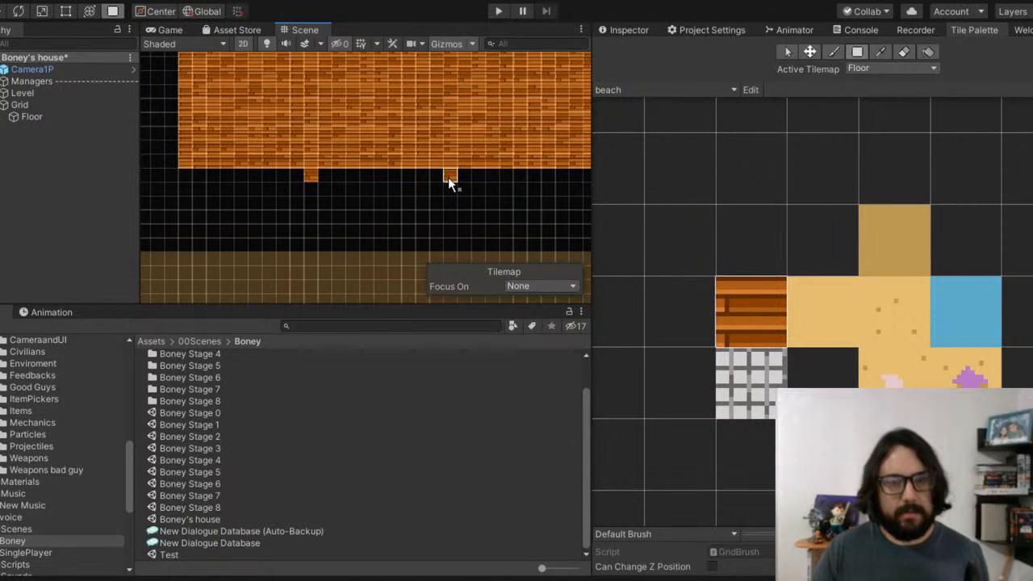
# Step: Add one column of plank tiles along the floor's entire right edge
pyautogui.moveTo(477, 177); pyautogui.dragTo(309, 164, button='middle')
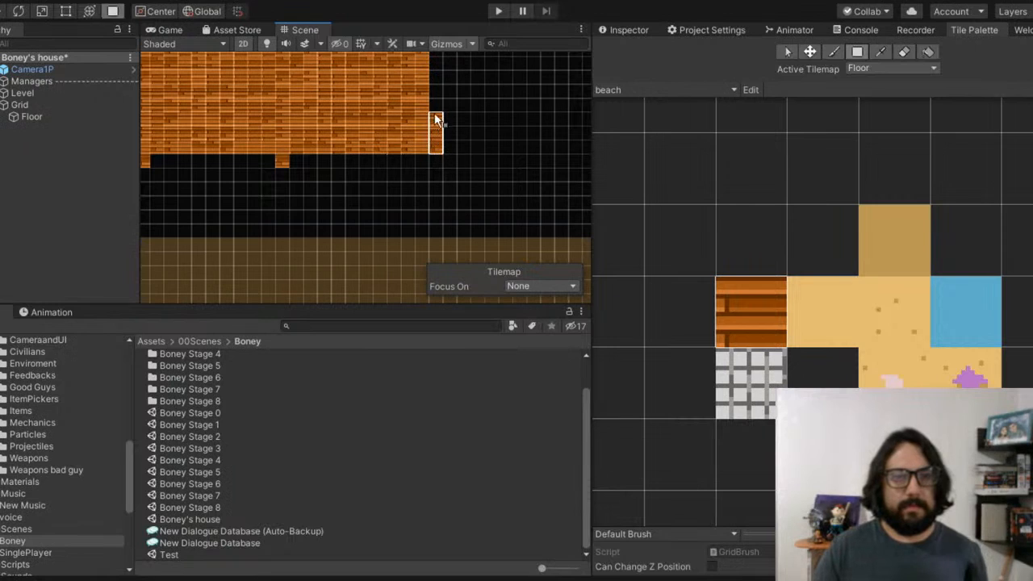
pyautogui.moveTo(439, 73); pyautogui.dragTo(422, 225, button='middle')
pyautogui.moveTo(422, 225); pyautogui.dragTo(423, 110)
pyautogui.moveTo(424, 111); pyautogui.dragTo(410, 242, button='middle')
pyautogui.moveTo(409, 220); pyautogui.dragTo(409, 174)
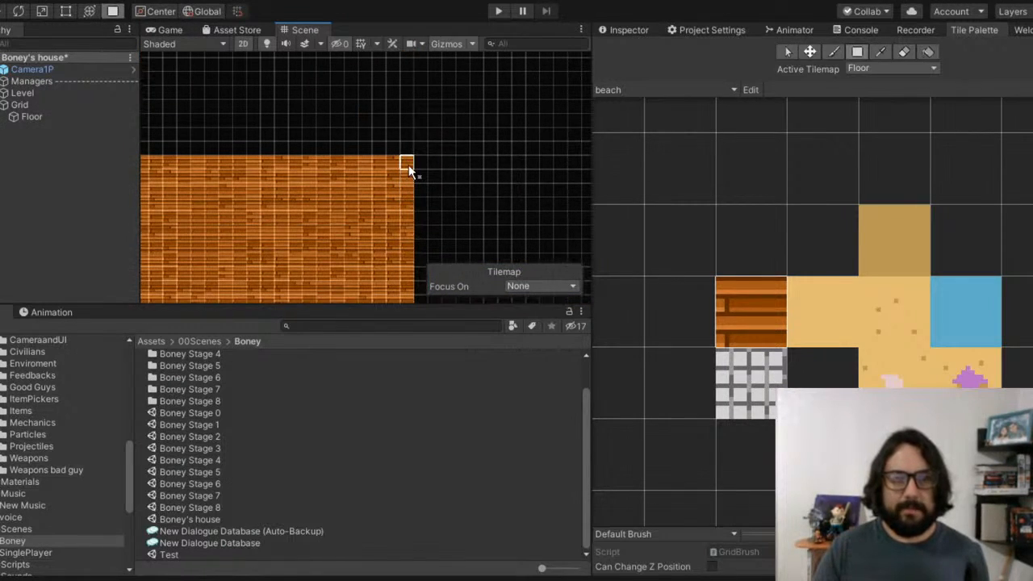
# Step: Paint over the two single plank tiles below the floor with the black tile from the Cemetery palette
pyautogui.click(907, 52)
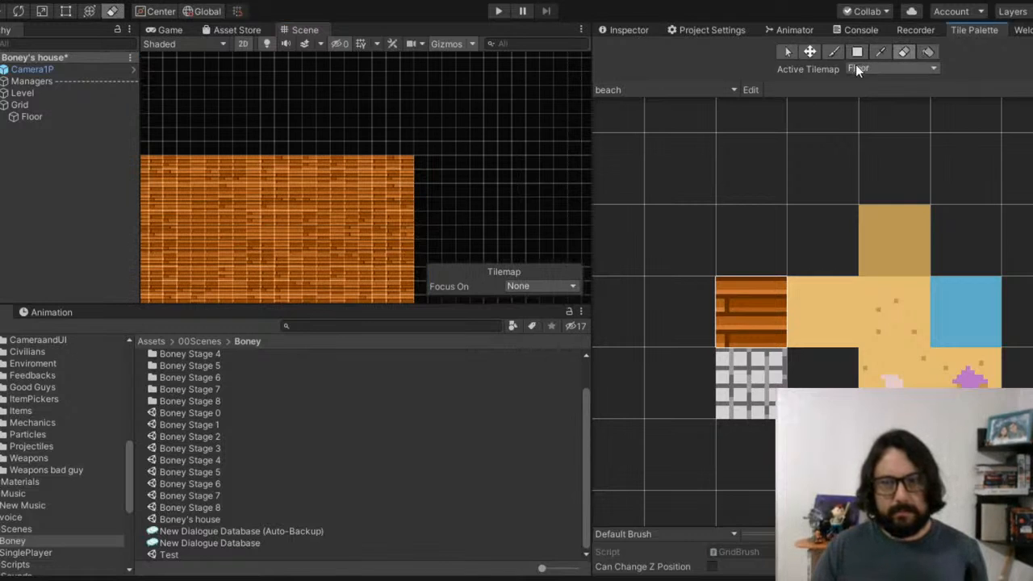
pyautogui.click(902, 51)
pyautogui.scroll(-2, 492, 134)
pyautogui.moveTo(402, 171); pyautogui.dragTo(521, 31, button='middle')
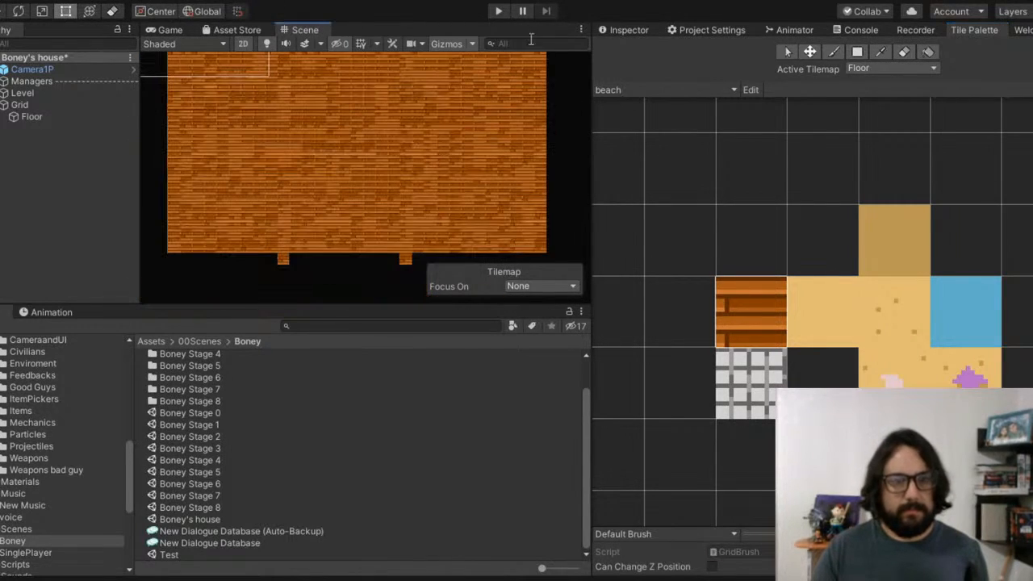
pyautogui.click(904, 51)
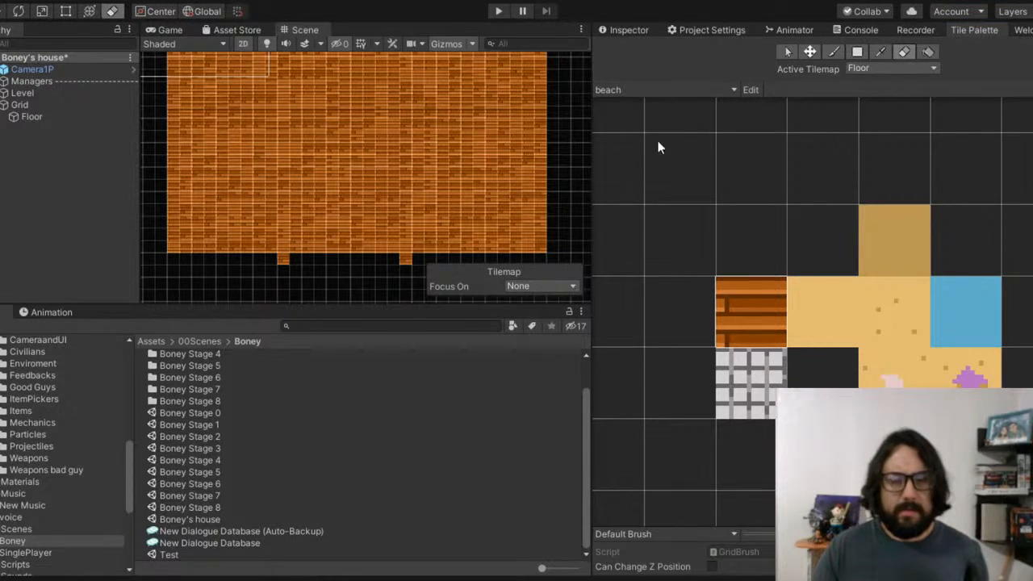
pyautogui.click(743, 180)
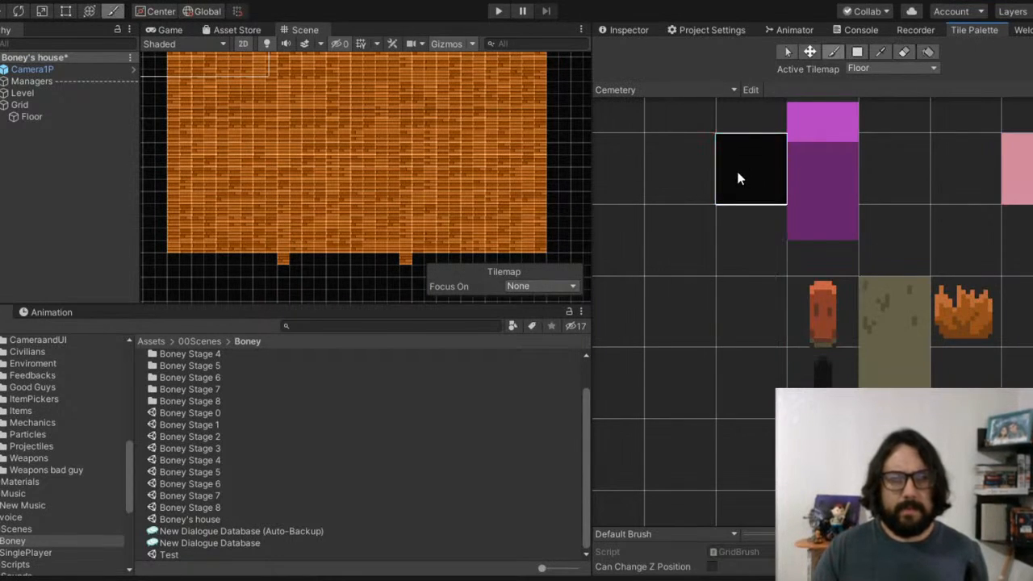
pyautogui.click(284, 261)
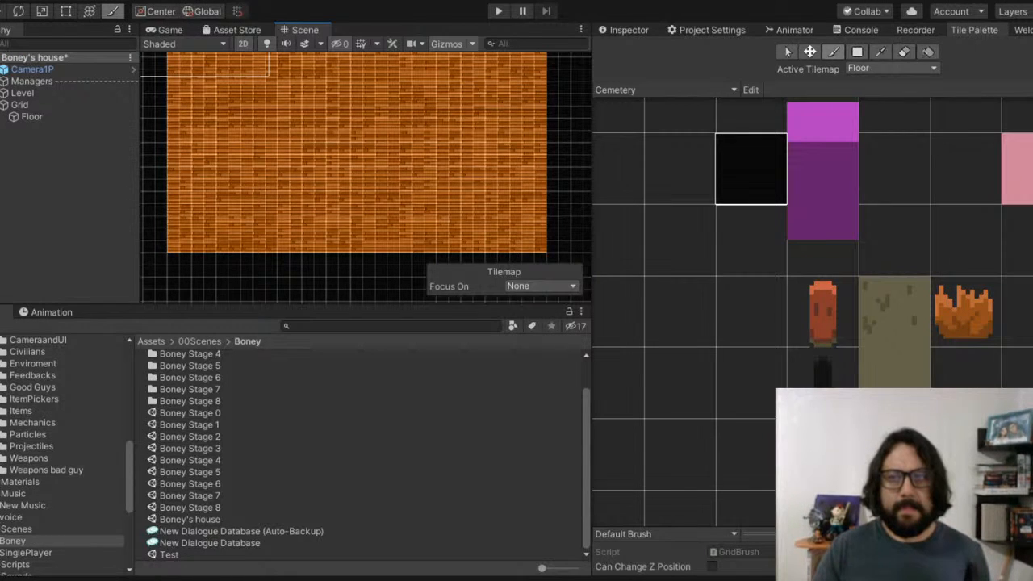
# Step: Add a new tilemap under Grid and name it Walls
pyautogui.scroll(-3, 353, 164)
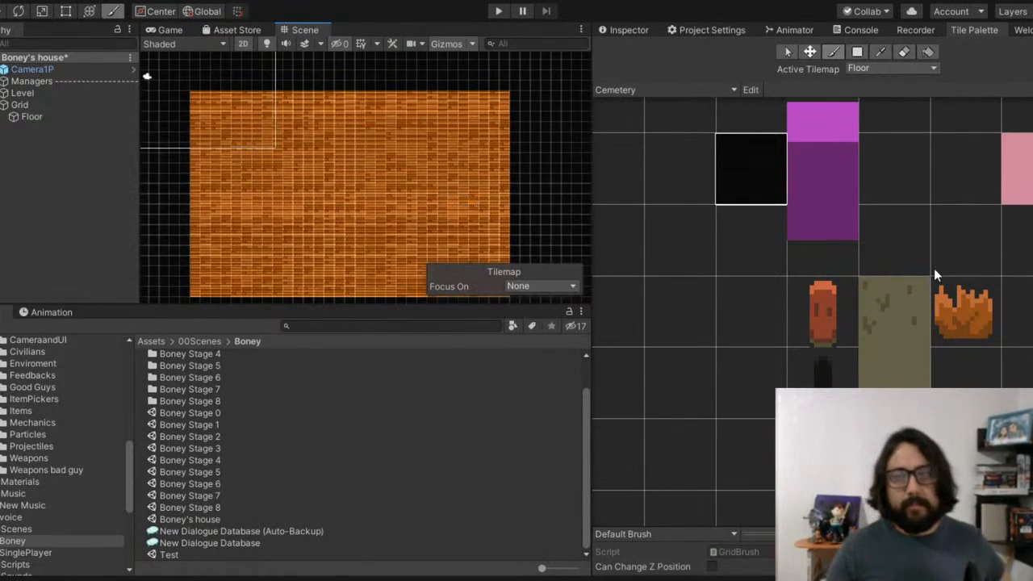
pyautogui.scroll(1, 628, 135)
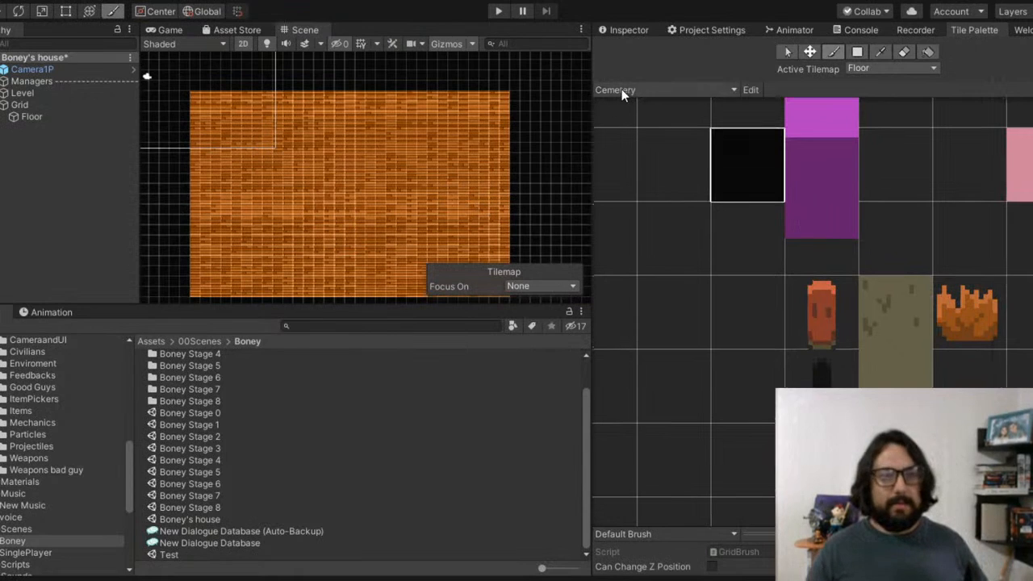
pyautogui.click(39, 116)
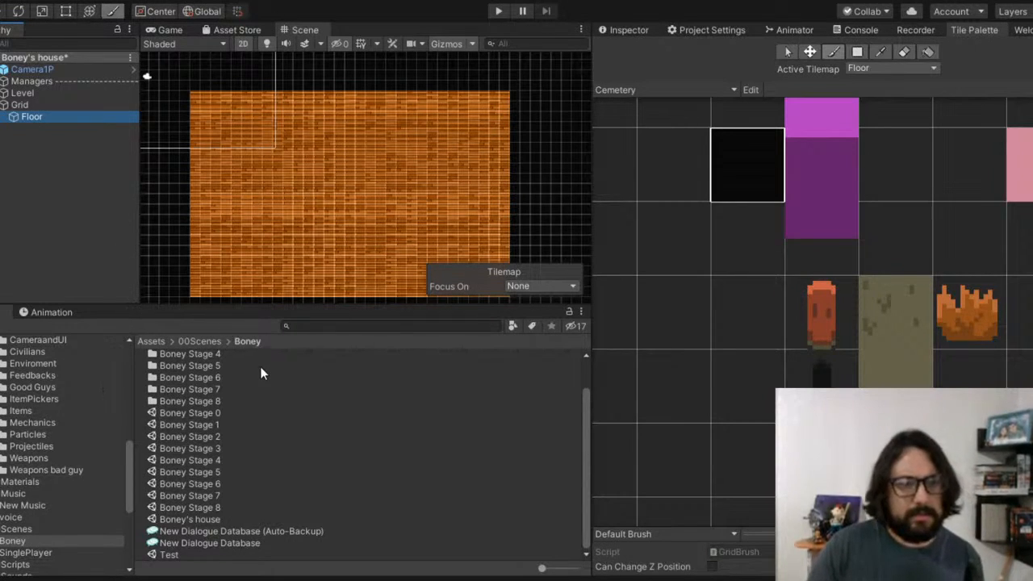
pyautogui.click(64, 129)
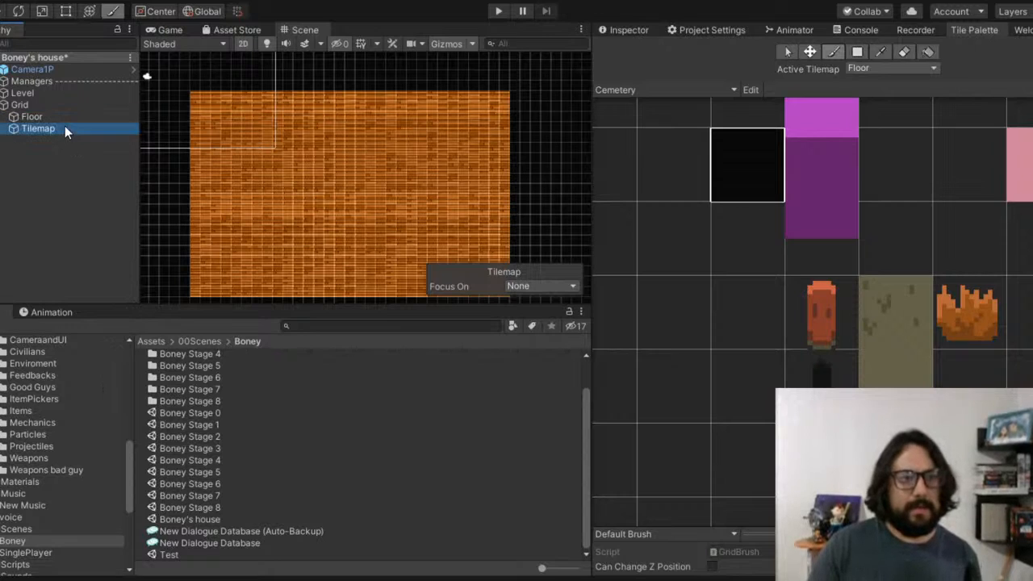
pyautogui.click(610, 30)
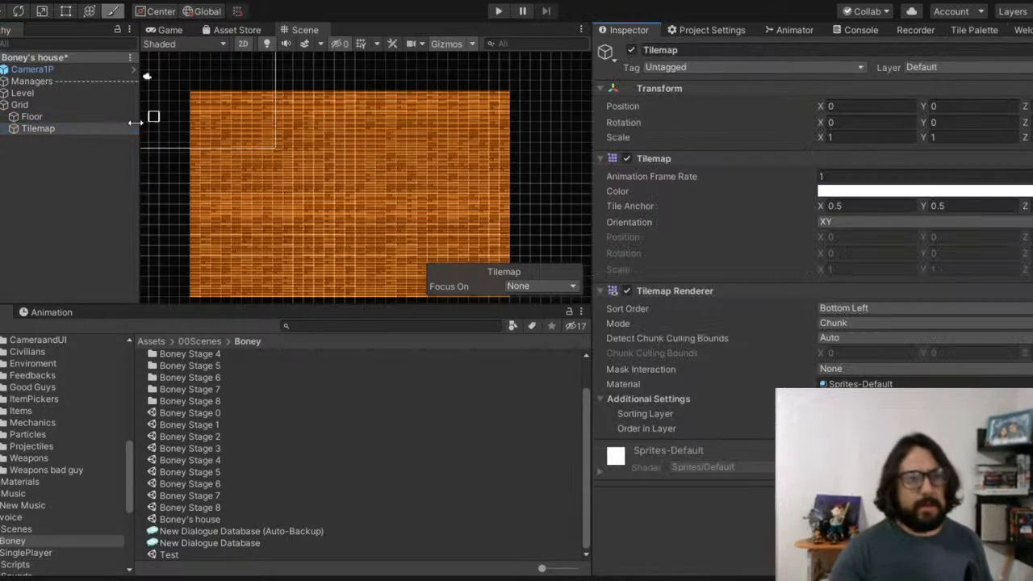
pyautogui.click(67, 131)
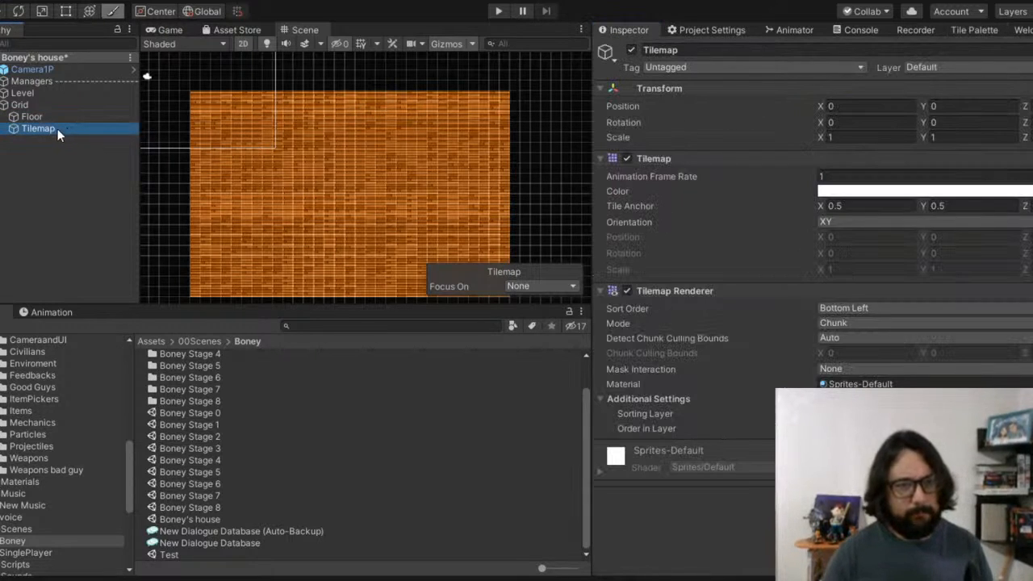
pyautogui.click(57, 129)
pyautogui.write('W')
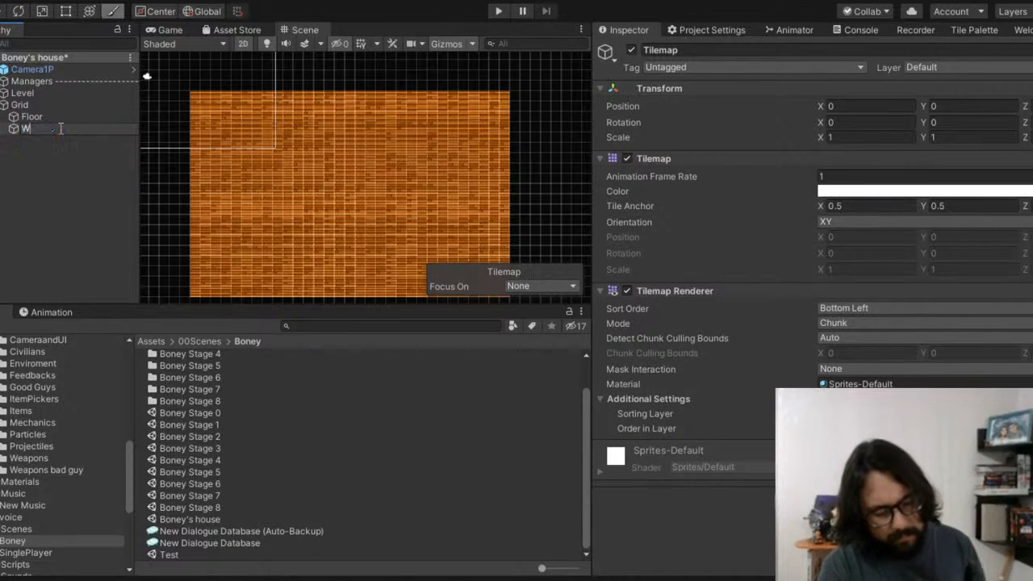
pyautogui.write('alls')
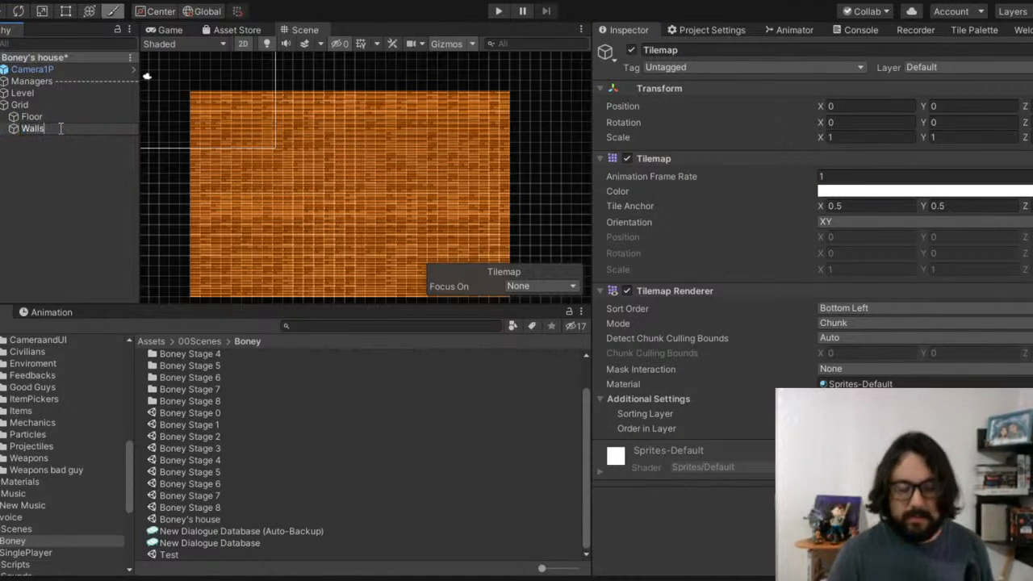
# Step: Name the new tilemap under the grid Walls and clear the console messages
pyautogui.press('Return')
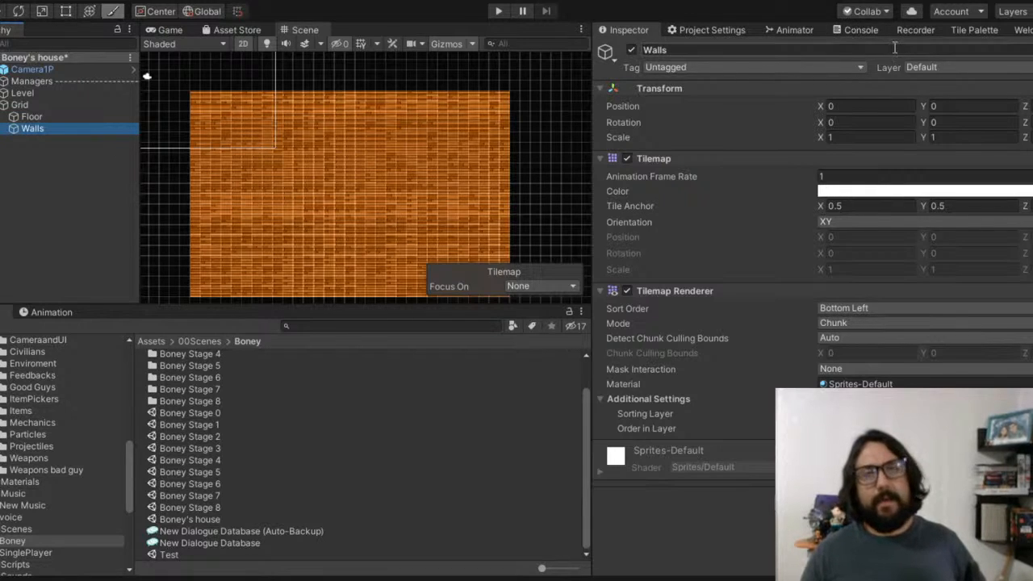
pyautogui.click(876, 28)
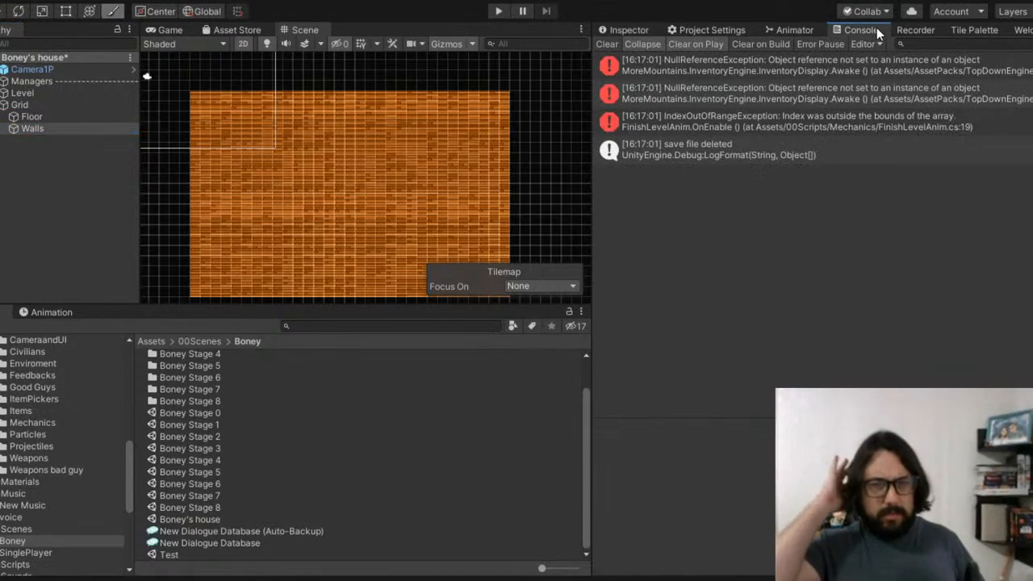
pyautogui.click(612, 43)
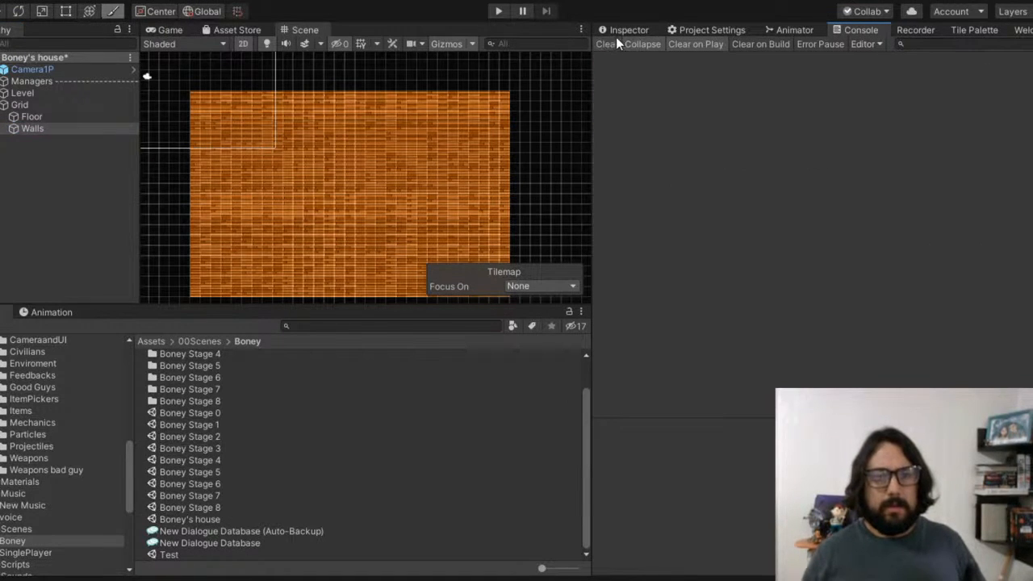
# Step: Put the Walls tilemap on the Obstacles layer and give it a Composite Collider 2D with a Static Rigidbody 2D
pyautogui.click(620, 31)
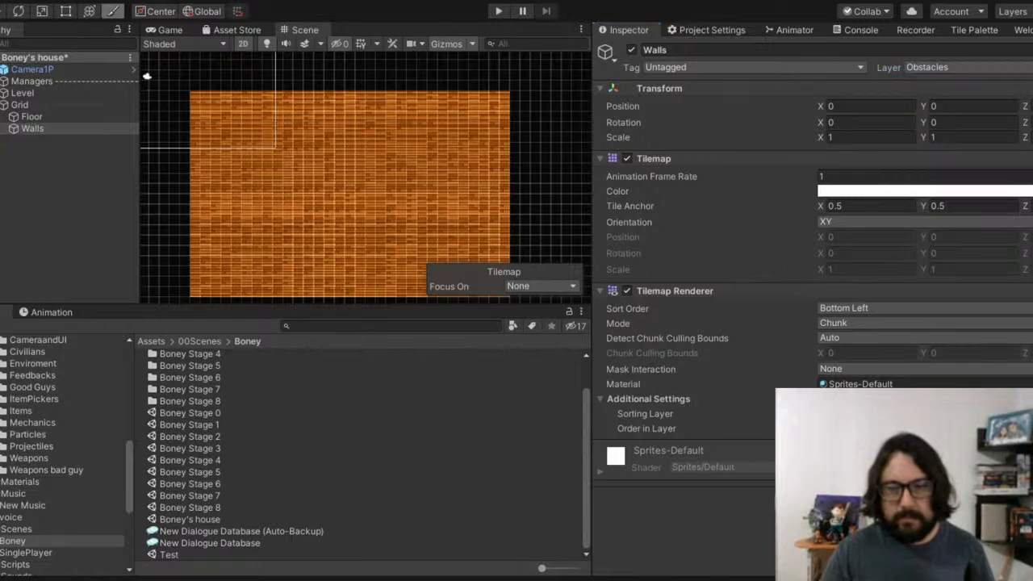
pyautogui.scroll(-12, 889, 247)
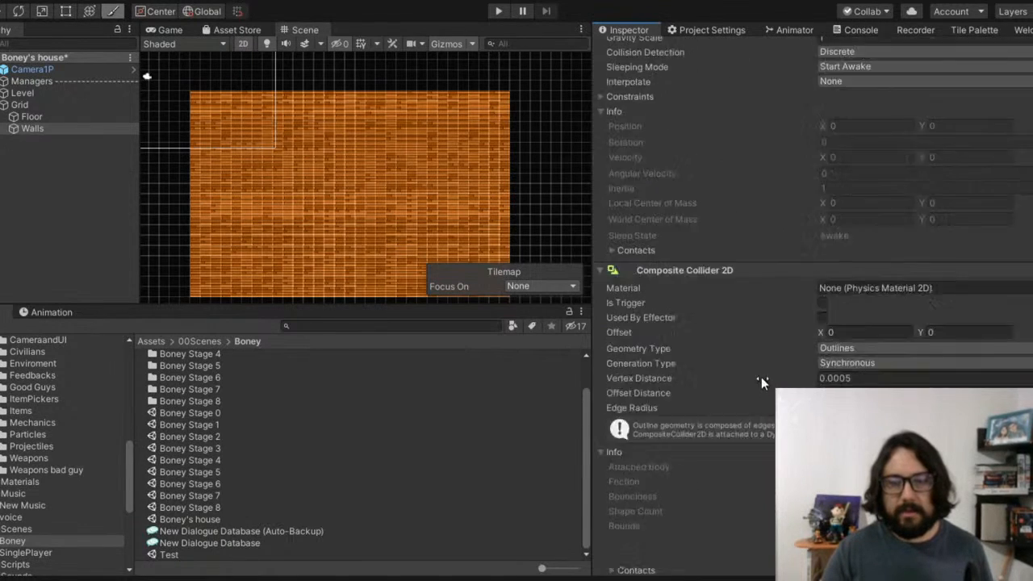
pyautogui.scroll(10, 889, 246)
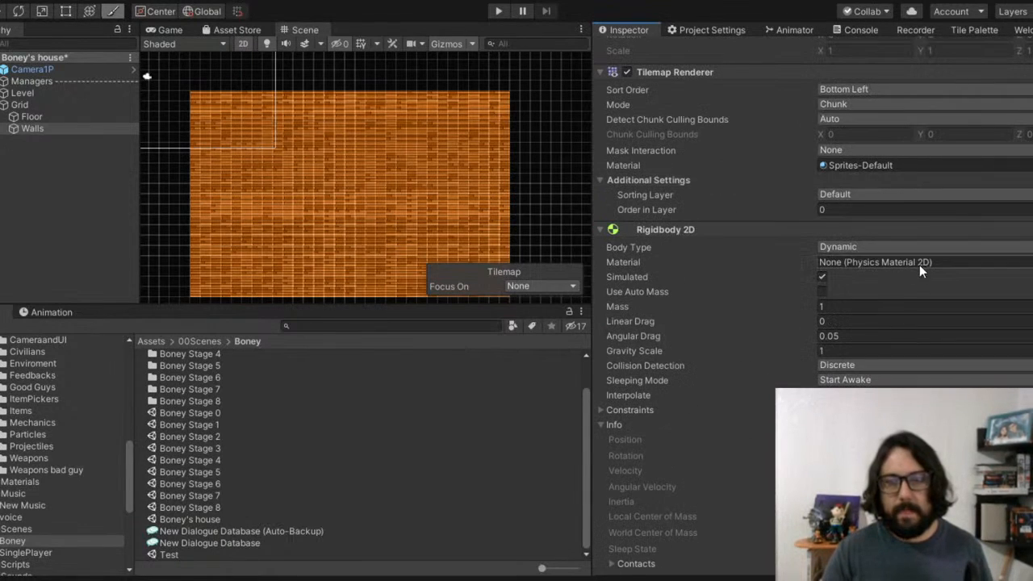
pyautogui.click(888, 246)
pyautogui.click(875, 289)
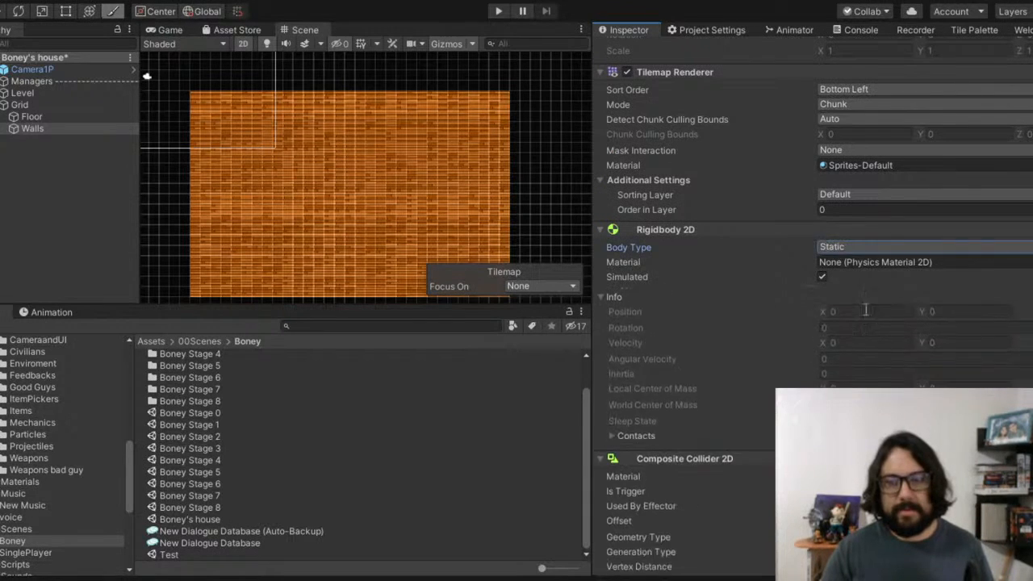
# Step: Set the Walls Composite Collider 2D geometry type to Polygons and add a Tilemap Collider 2D that is used by the composite
pyautogui.scroll(-6, 867, 304)
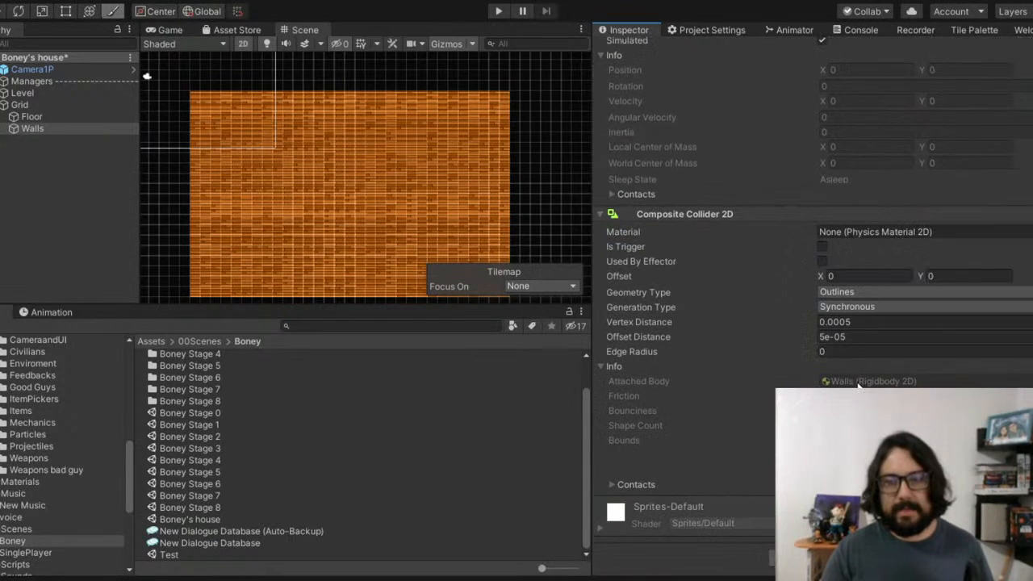
pyautogui.click(864, 321)
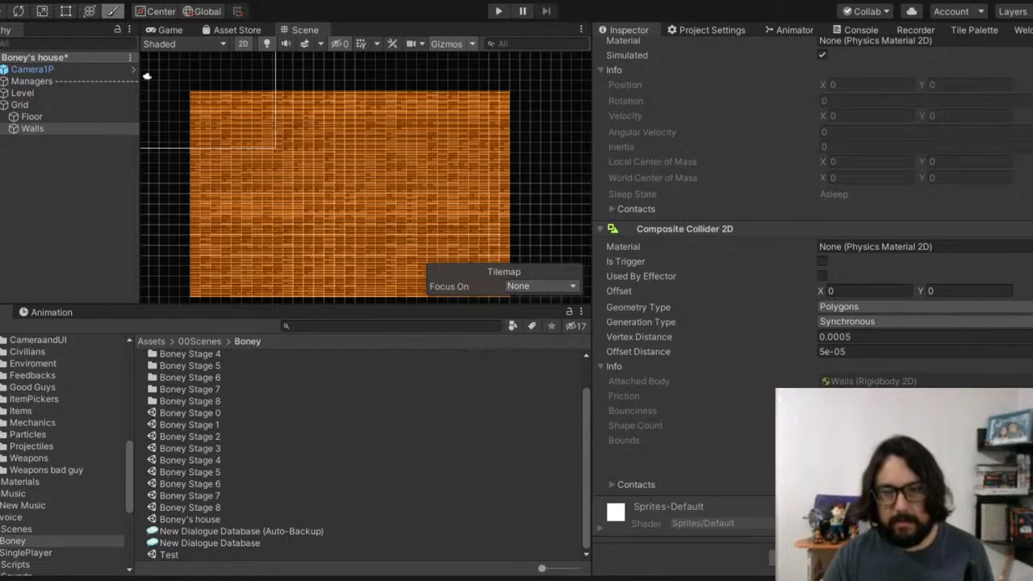
pyautogui.scroll(-6, 829, 381)
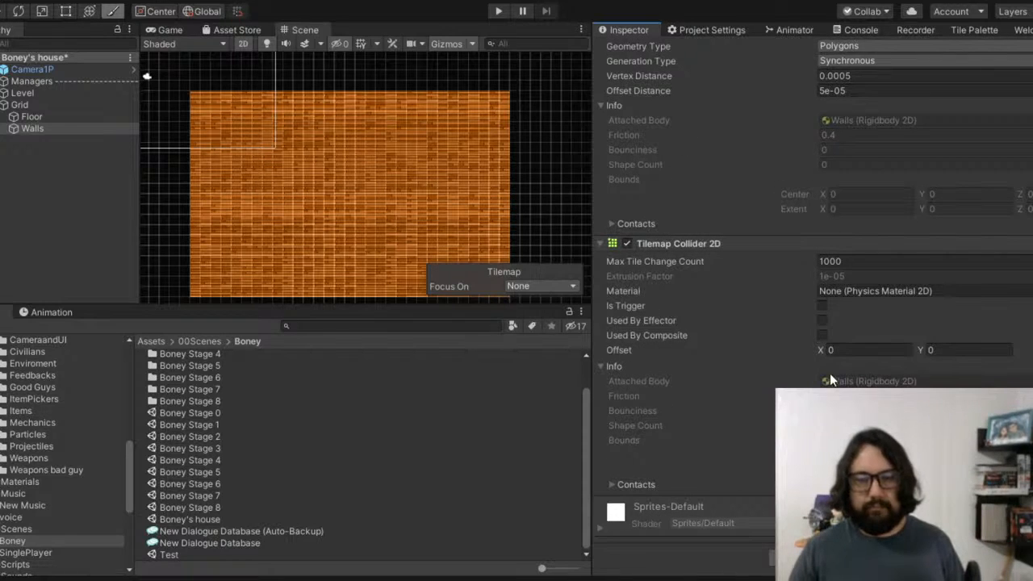
pyautogui.click(821, 336)
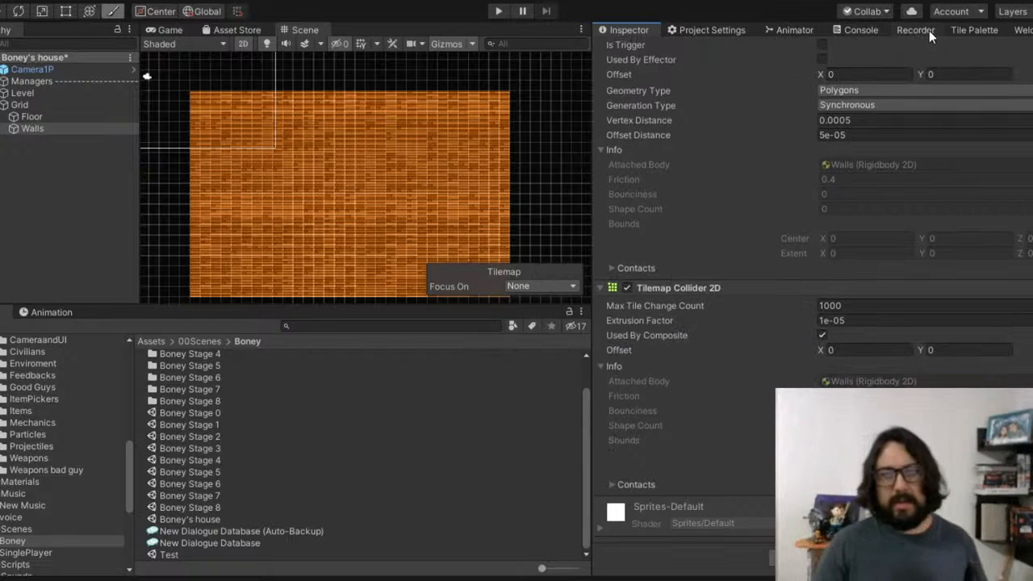
# Step: Switch the tile palette to Neighborhood and pick the wall tile above the wooden floor tile for painting on Walls
pyautogui.click(977, 29)
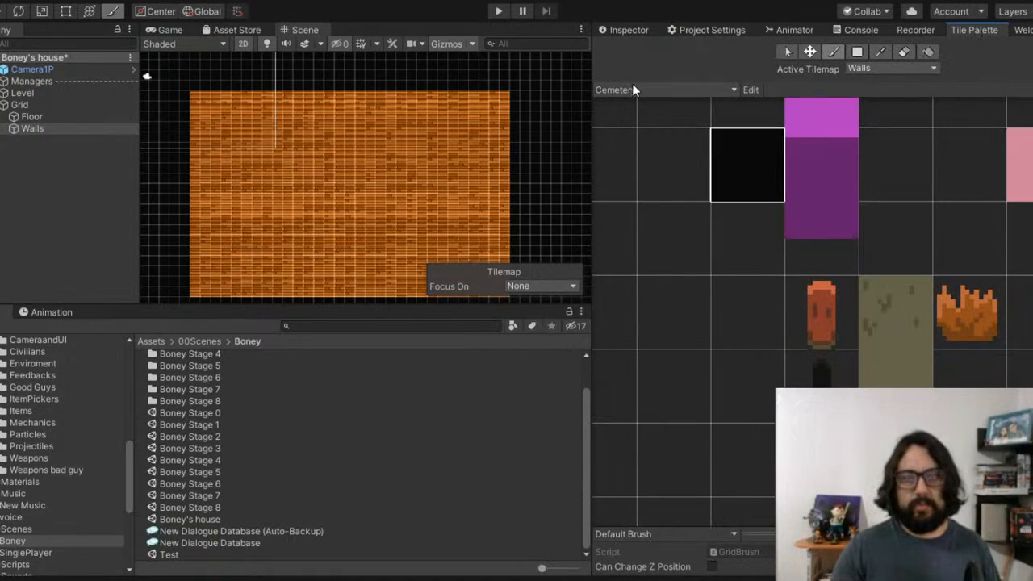
pyautogui.click(637, 181)
pyautogui.scroll(-3, 848, 243)
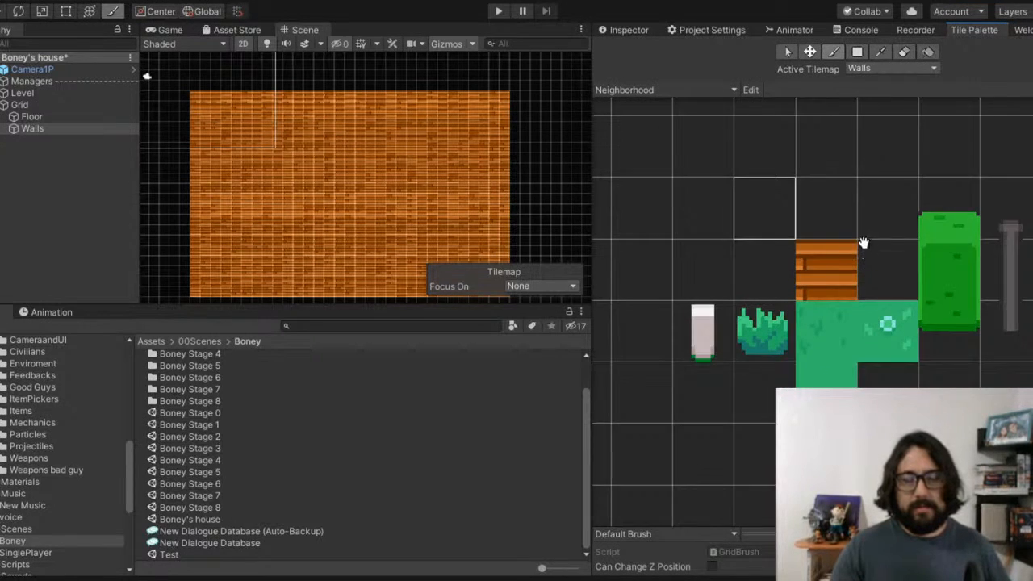
pyautogui.moveTo(863, 240); pyautogui.dragTo(839, 285, button='middle')
pyautogui.scroll(2, 523, 170)
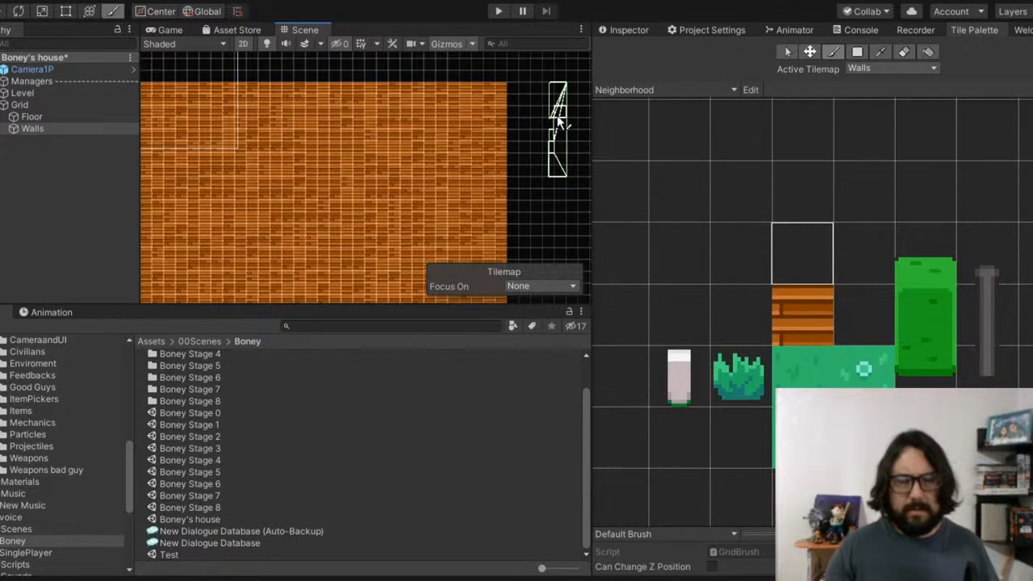
# Step: Check the Floor tilemap's sorting layer, set the Walls tilemap's sorting layer to Foreground, and return to the tile palette
pyautogui.click(38, 117)
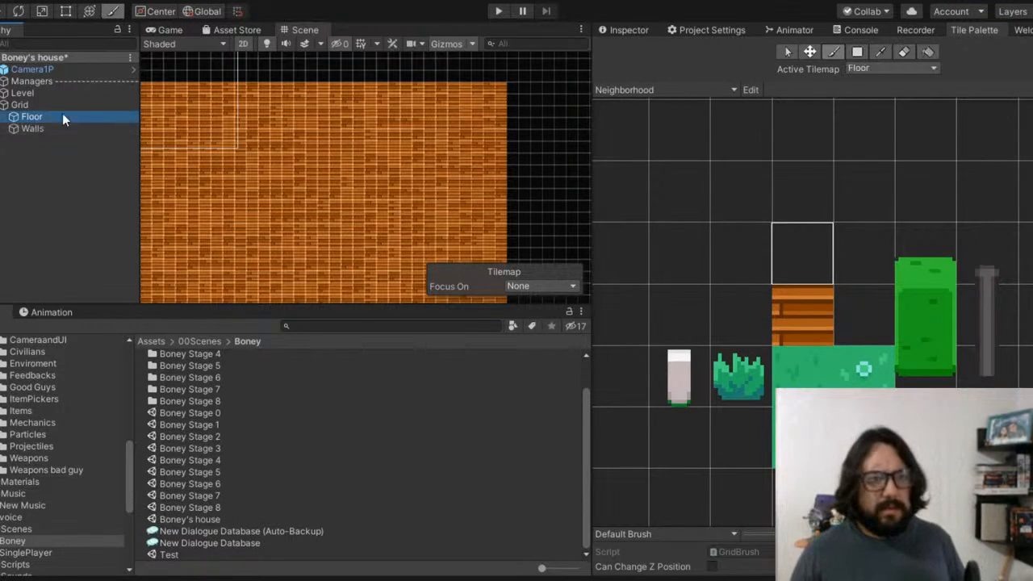
pyautogui.click(638, 29)
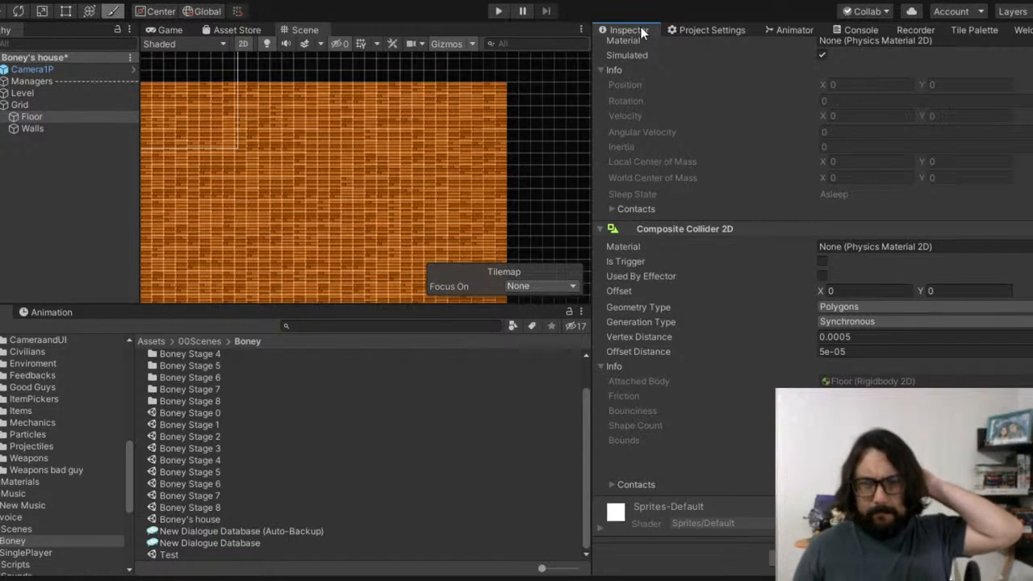
pyautogui.scroll(8, 847, 210)
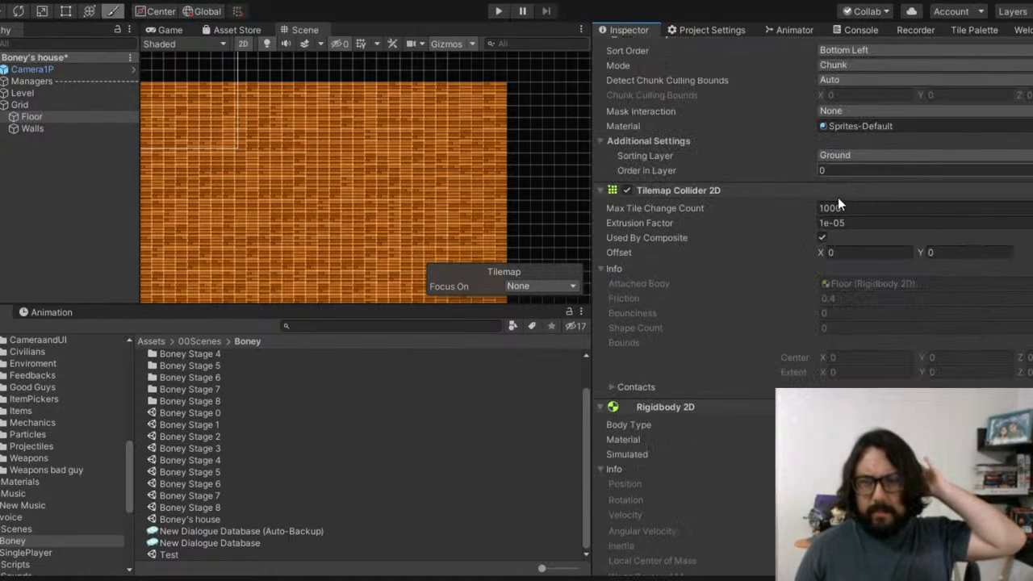
pyautogui.click(21, 128)
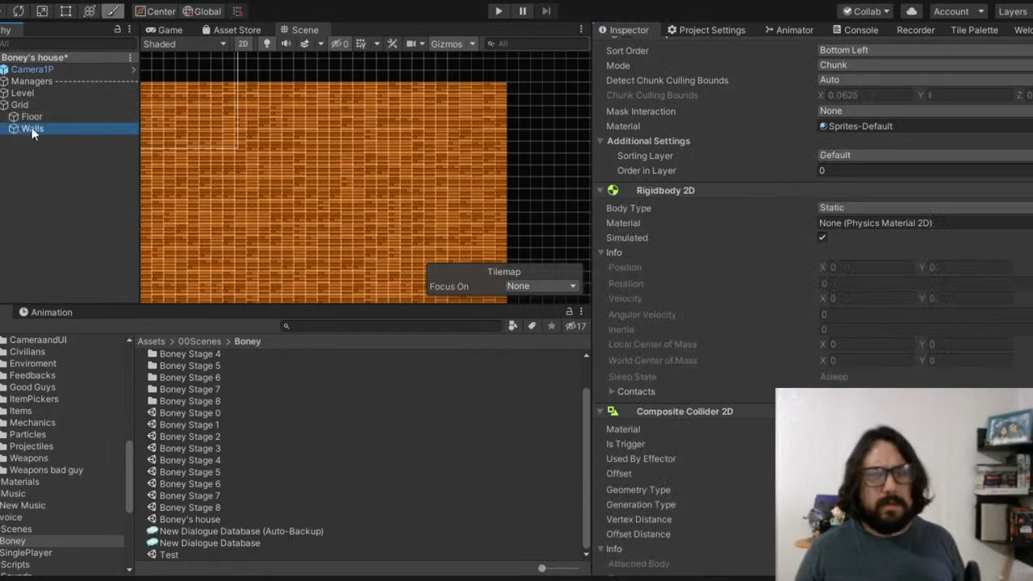
pyautogui.click(876, 218)
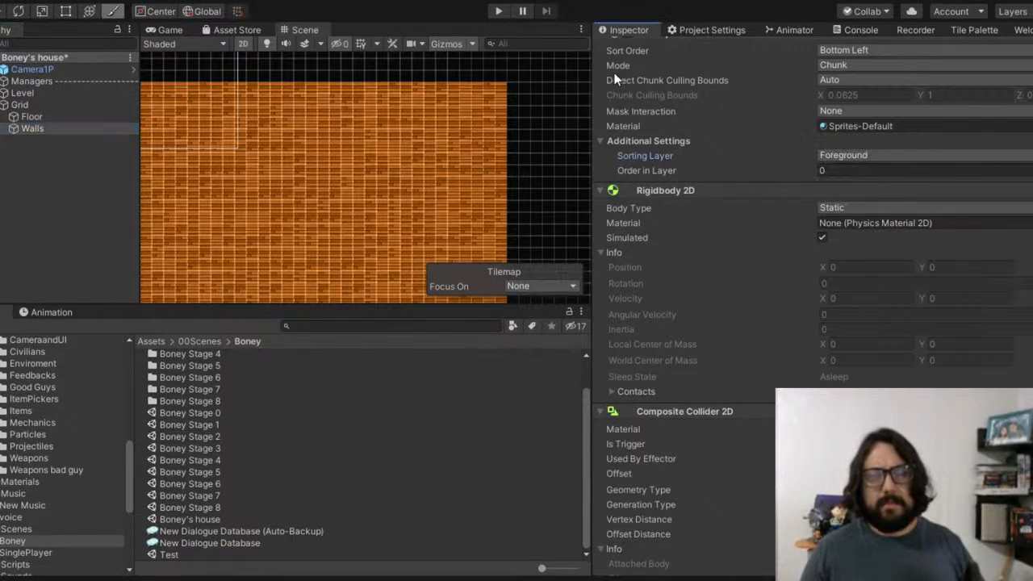
pyautogui.click(983, 30)
# Step: Try to paint a vertical wall column just outside the floor's right edge
pyautogui.moveTo(479, 119); pyautogui.dragTo(408, 156, button='middle')
pyautogui.scroll(10, 469, 184)
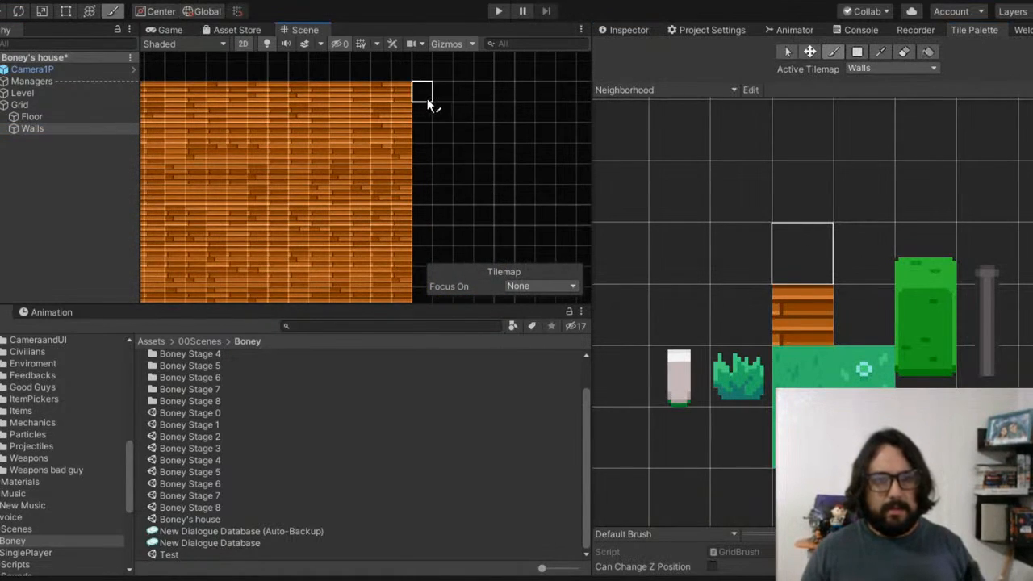
pyautogui.moveTo(428, 100); pyautogui.dragTo(418, 177)
pyautogui.scroll(4, 423, 160)
pyautogui.click(421, 203)
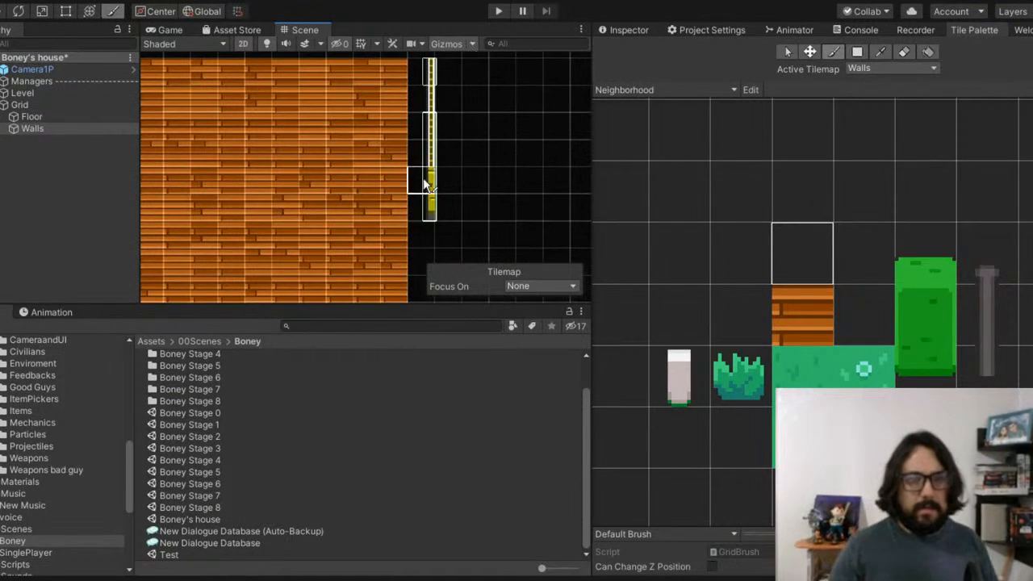
pyautogui.moveTo(439, 150); pyautogui.dragTo(428, 239, button='middle')
# Step: Paint a one-tile-wide wall column just inside the floor's right edge, from its top corner down to its bottom corner
pyautogui.moveTo(373, 285); pyautogui.dragTo(447, 154, button='middle')
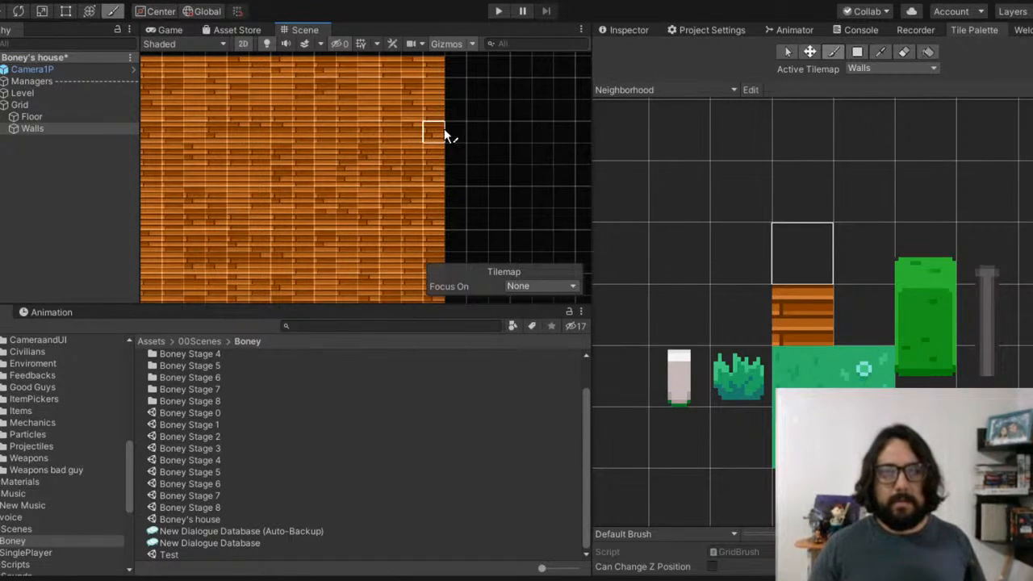
pyautogui.moveTo(444, 149); pyautogui.dragTo(443, 82)
pyautogui.moveTo(439, 82); pyautogui.dragTo(416, 191, button='middle')
pyautogui.scroll(-3, 419, 200)
pyautogui.moveTo(403, 236); pyautogui.dragTo(417, 111, button='middle')
pyautogui.moveTo(422, 233); pyautogui.dragTo(421, 239)
pyautogui.moveTo(421, 239); pyautogui.dragTo(426, 97, button='middle')
pyautogui.moveTo(426, 99); pyautogui.dragTo(429, 241)
pyautogui.scroll(-1, 347, 123)
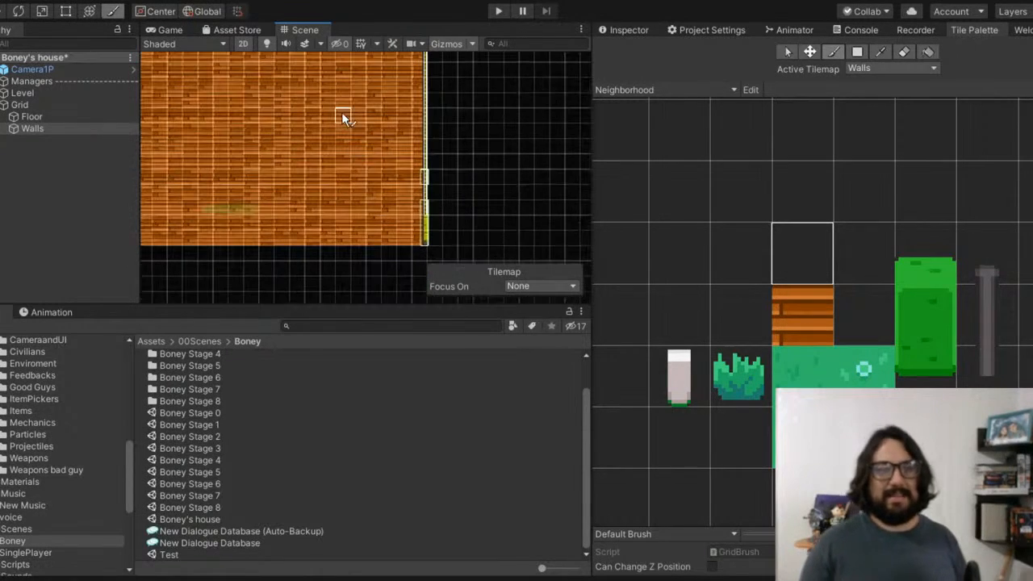
# Step: Try to paint a wall row leftward from the top-right corner inside the floor, and undo it
pyautogui.moveTo(356, 125); pyautogui.dragTo(376, 189, button='middle')
pyautogui.moveTo(408, 142); pyautogui.dragTo(426, 249, button='middle')
pyautogui.scroll(3, 468, 114)
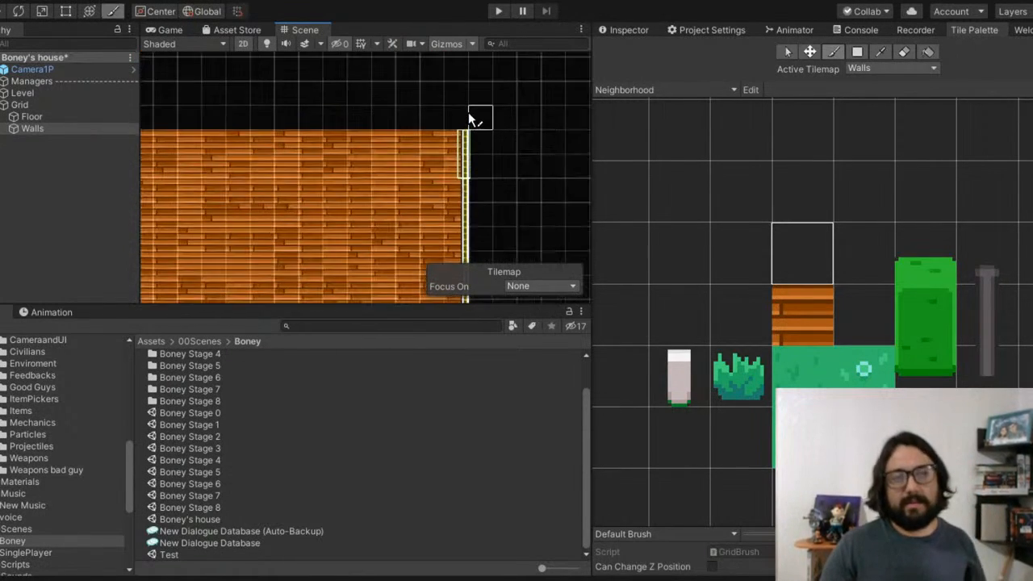
pyautogui.moveTo(451, 145); pyautogui.dragTo(400, 146)
pyautogui.hotkey('ctrl', 'z')
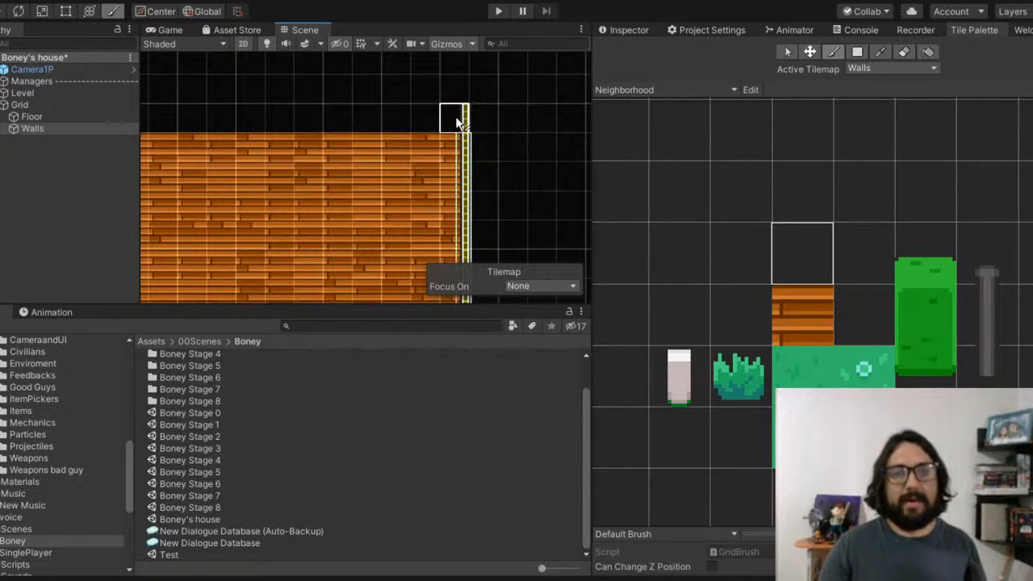
# Step: Paint a wall section about six tiles wide and three tiles high above the floor's top edge, starting at the right corner
pyautogui.moveTo(460, 115)
pyautogui.mouseDown()
pyautogui.moveTo(454, 98)
pyautogui.moveTo(272, 89)
pyautogui.mouseUp()
pyautogui.scroll(-4, 272, 90)
pyautogui.moveTo(309, 132); pyautogui.dragTo(340, 193, button='middle')
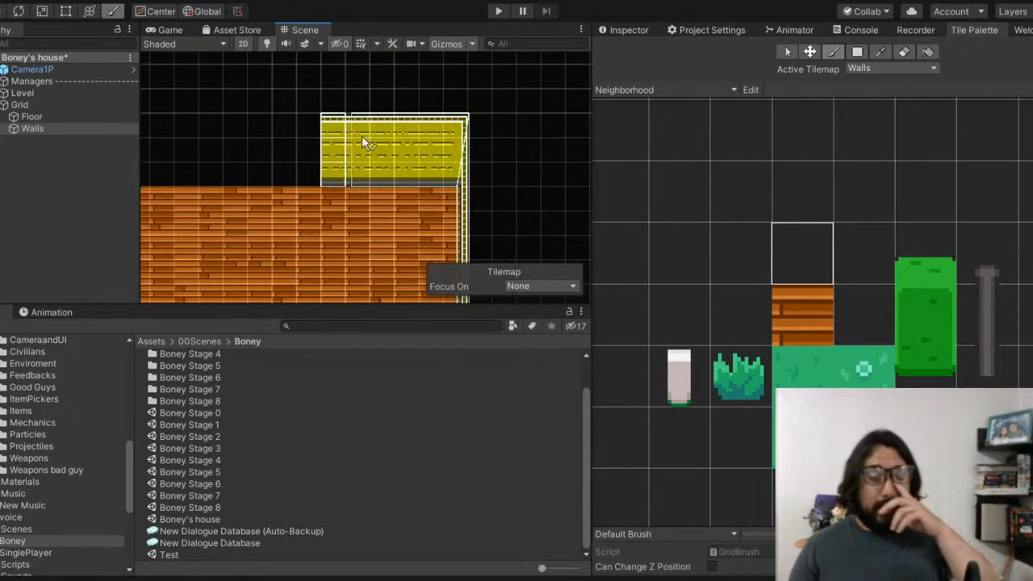
pyautogui.scroll(4, 388, 127)
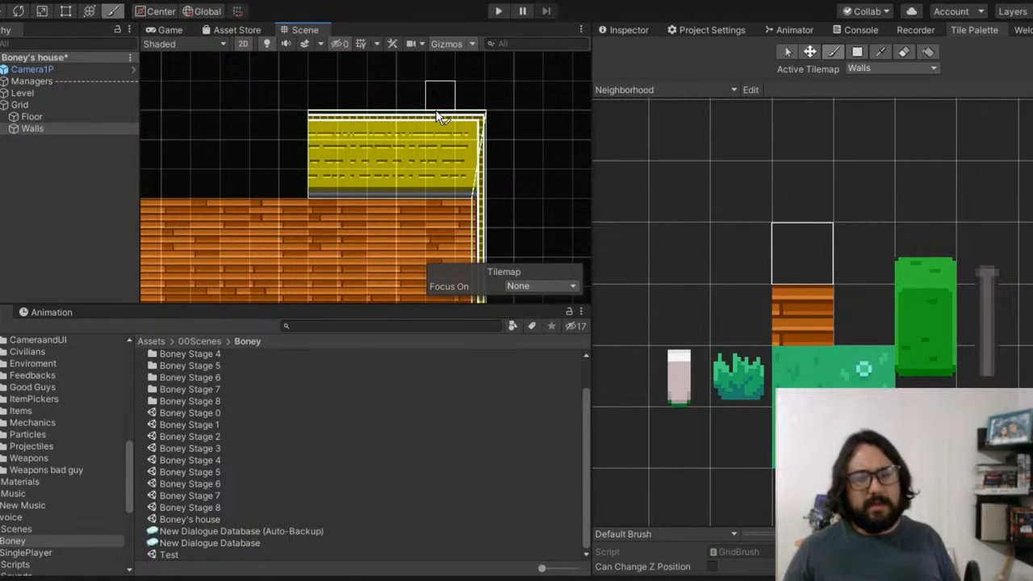
pyautogui.scroll(-2, 439, 115)
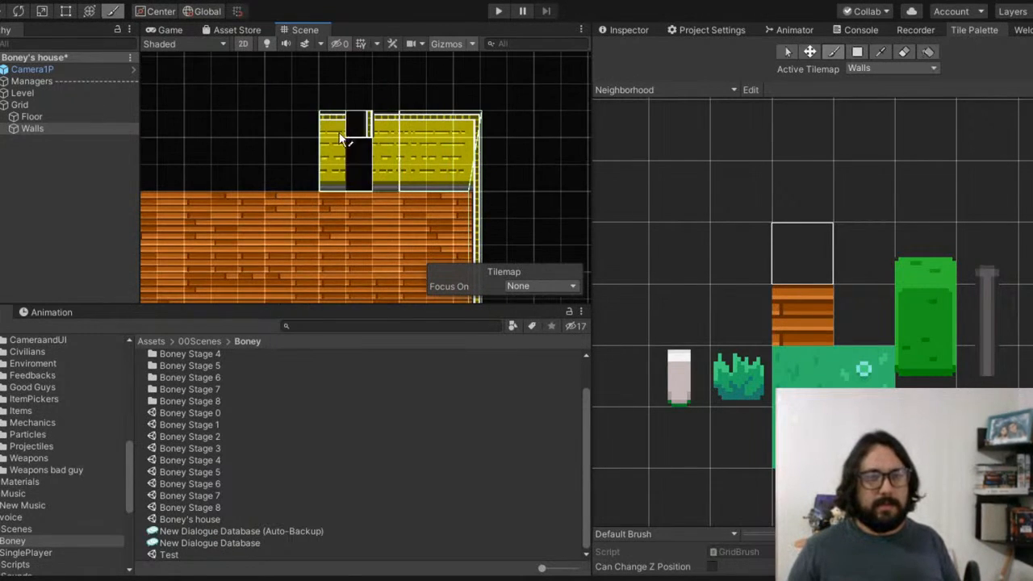
pyautogui.click(303, 151)
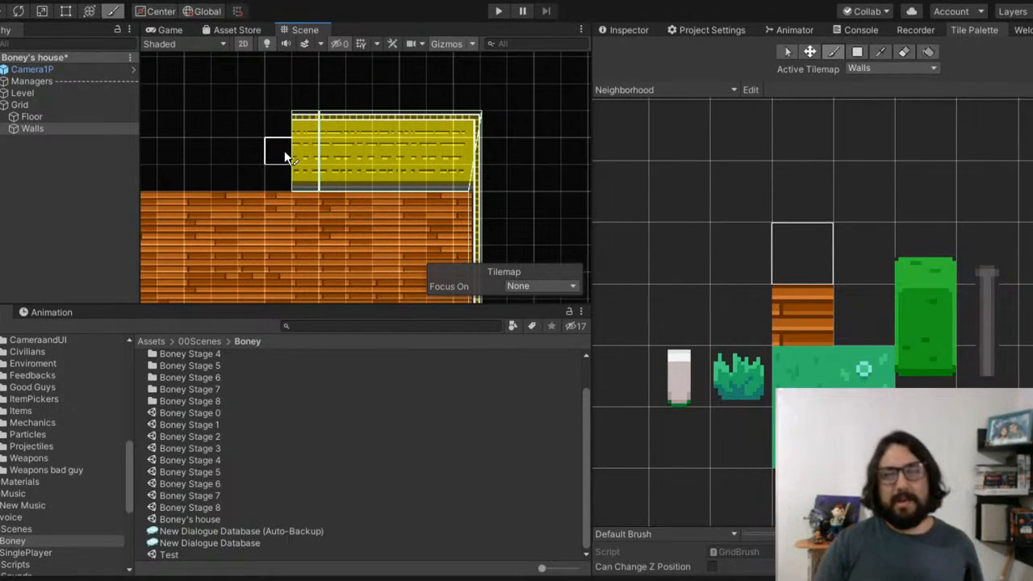
# Step: Extend the wall above the floor's top edge about five tiles to the left with the box fill tool and the Neighborhood wall tile
pyautogui.click(635, 126)
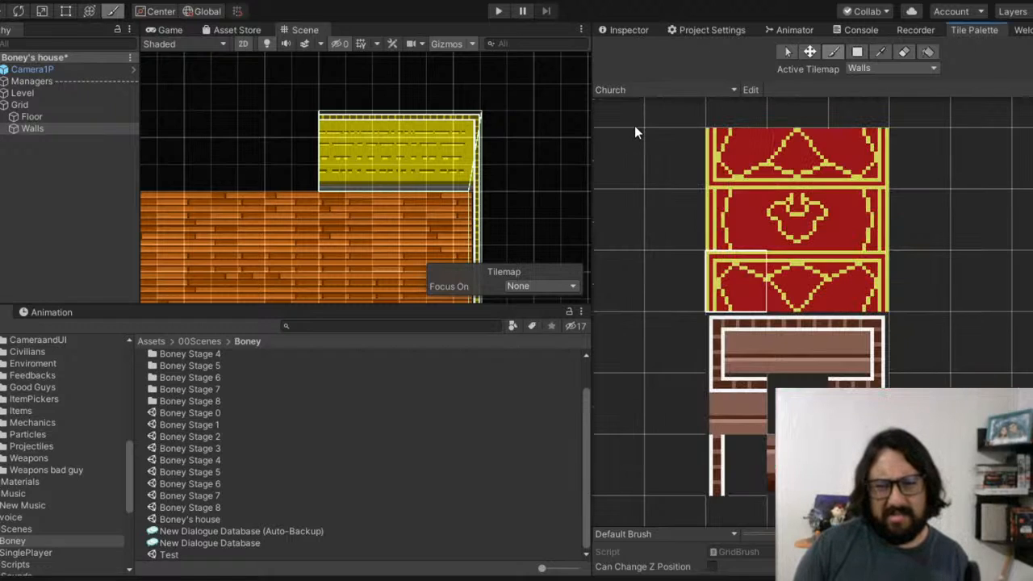
pyautogui.scroll(-1, 810, 335)
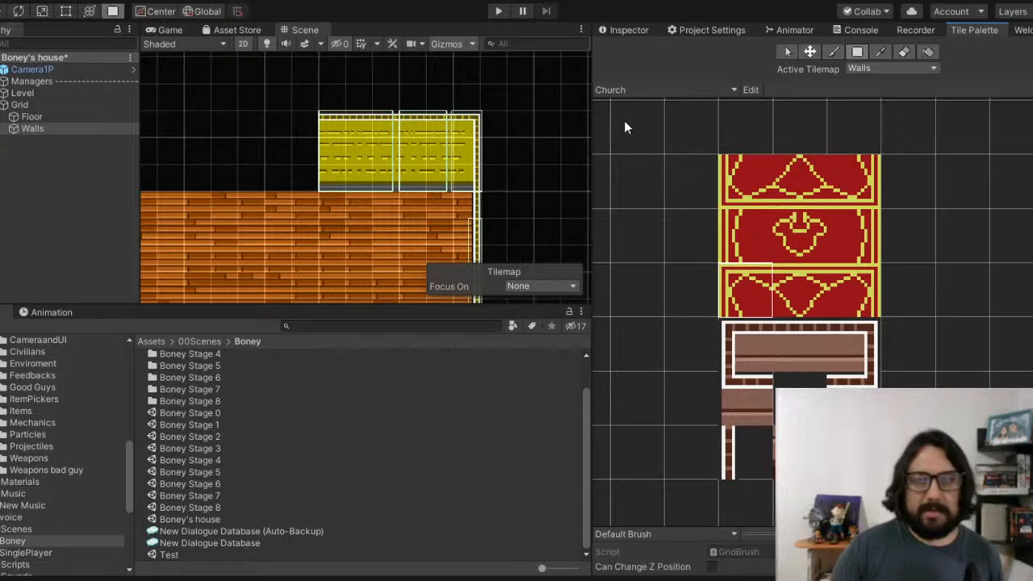
pyautogui.click(632, 90)
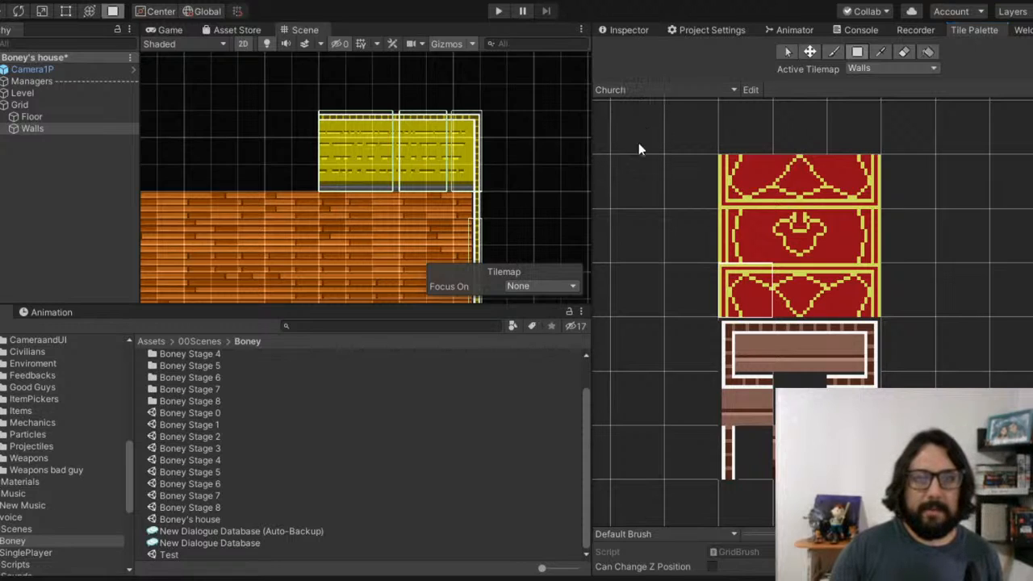
pyautogui.click(635, 184)
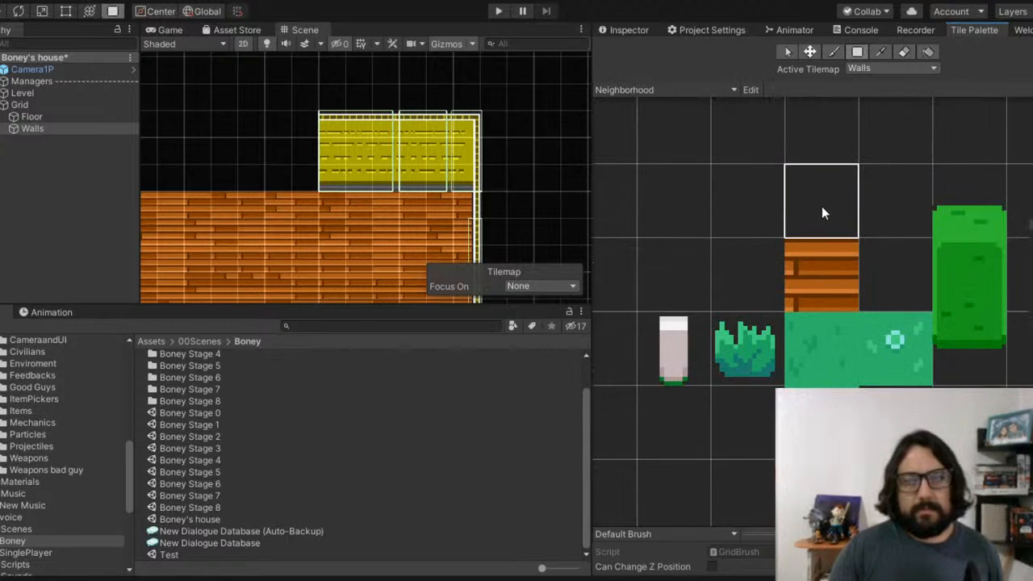
pyautogui.moveTo(309, 165); pyautogui.dragTo(487, 149, button='middle')
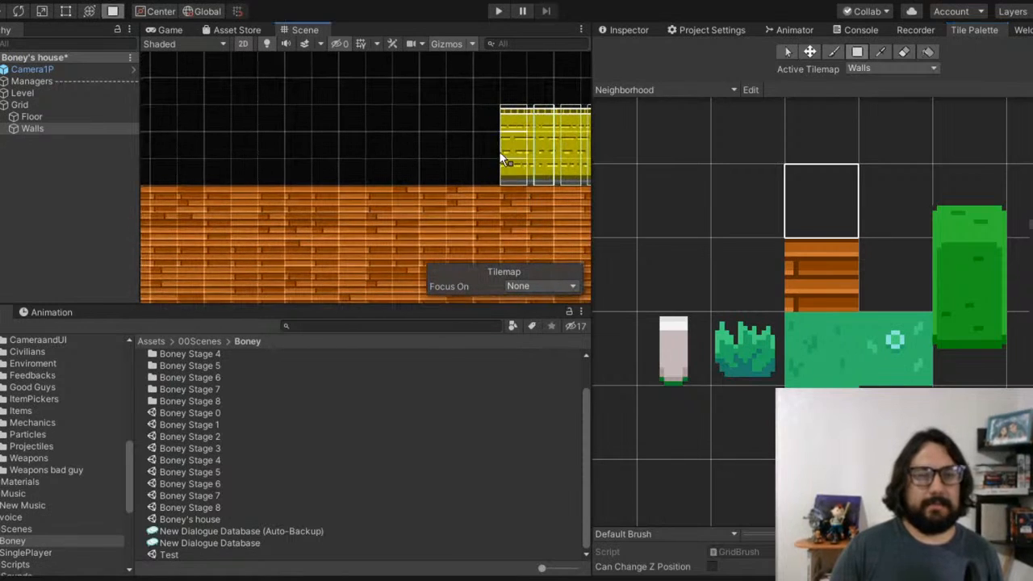
pyautogui.moveTo(487, 149); pyautogui.dragTo(342, 155)
pyautogui.moveTo(342, 155); pyautogui.dragTo(364, 155, button='middle')
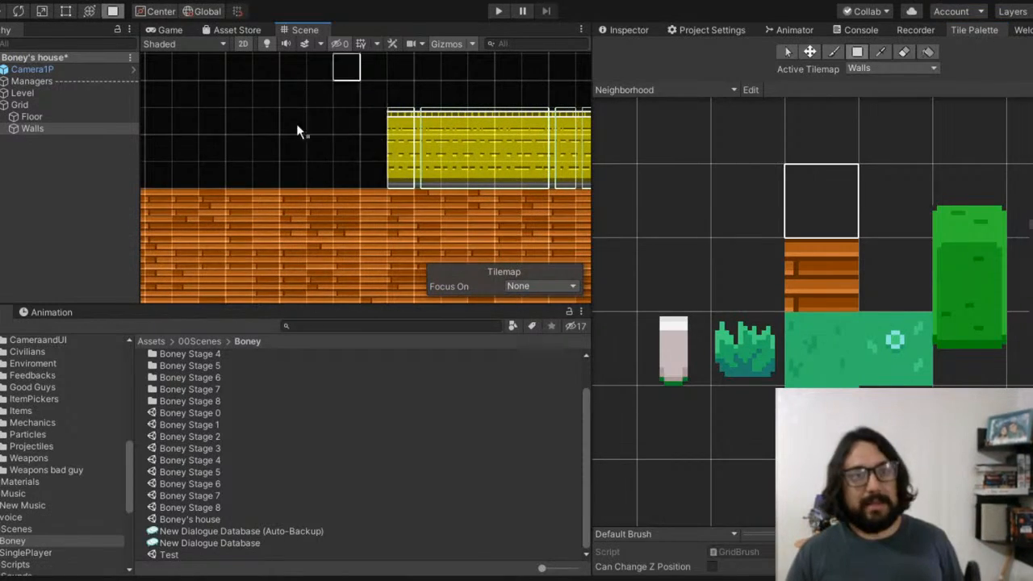
# Step: Extend the three-tile-high wall leftward along the floor's top edge and around its top-left corner
pyautogui.scroll(5, 380, 125)
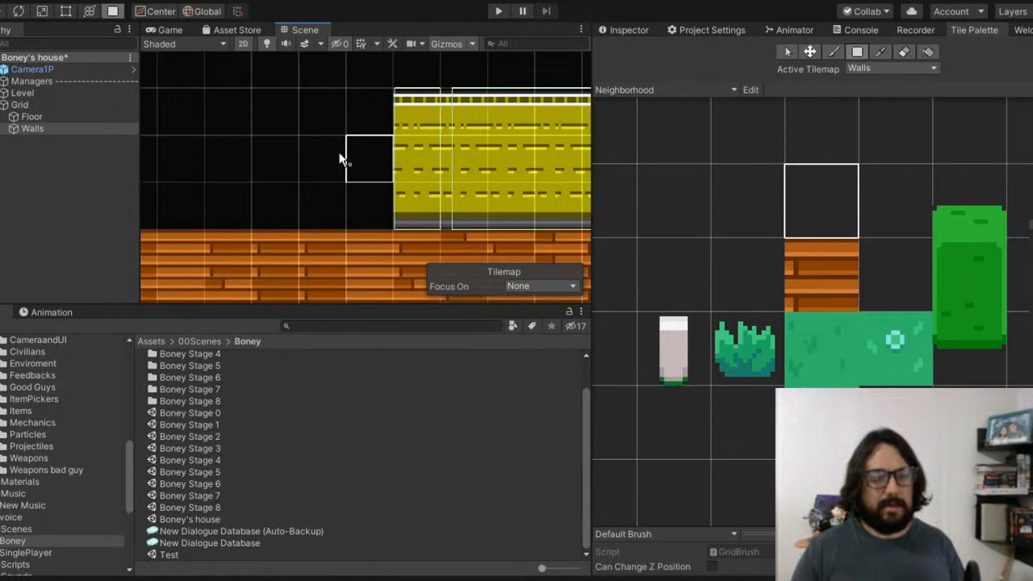
pyautogui.moveTo(351, 160); pyautogui.dragTo(267, 160)
pyautogui.scroll(-4, 235, 154)
pyautogui.moveTo(217, 167); pyautogui.dragTo(394, 165, button='middle')
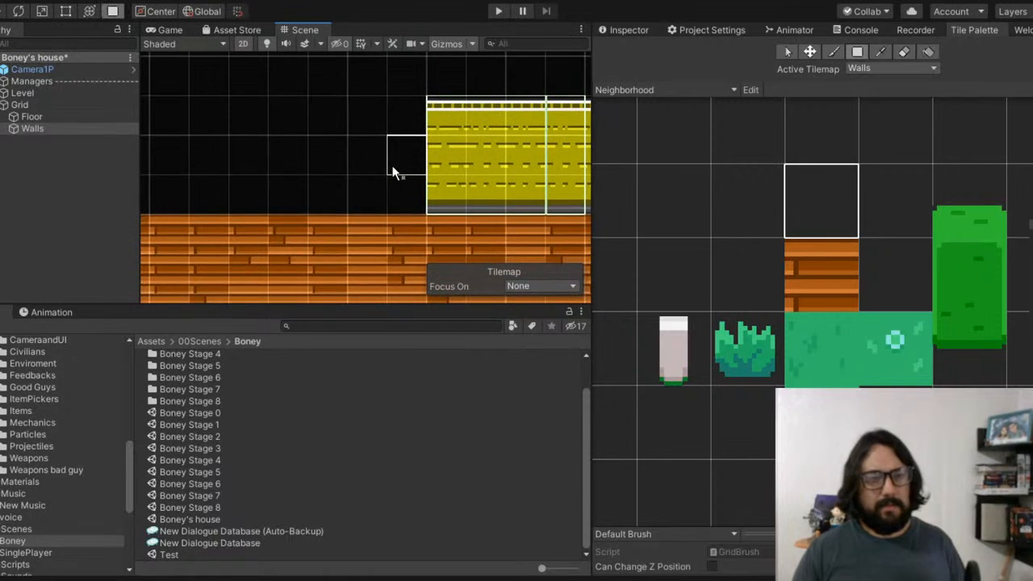
pyautogui.moveTo(393, 166); pyautogui.dragTo(223, 167)
pyautogui.scroll(-2, 219, 168)
pyautogui.moveTo(220, 169); pyautogui.dragTo(474, 178, button='middle')
pyautogui.moveTo(474, 178); pyautogui.dragTo(231, 173)
pyautogui.moveTo(231, 173); pyautogui.dragTo(532, 164, button='middle')
pyautogui.moveTo(526, 162); pyautogui.dragTo(363, 254)
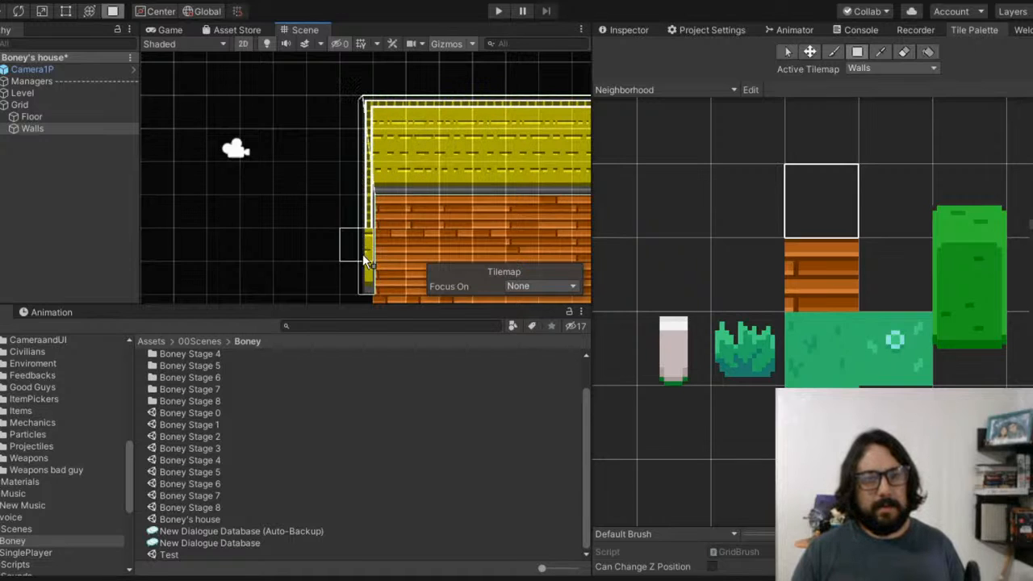
# Step: Paint the wall column down the floor's left edge to just above its bottom-left corner
pyautogui.scroll(-5, 363, 252)
pyautogui.moveTo(372, 213); pyautogui.dragTo(376, 72, button='middle')
pyautogui.scroll(-5, 391, 122)
pyautogui.scroll(-2, 391, 127)
pyautogui.moveTo(376, 104); pyautogui.dragTo(370, 239)
pyautogui.moveTo(369, 242); pyautogui.dragTo(376, 115, button='middle')
pyautogui.moveTo(376, 115); pyautogui.dragTo(375, 230)
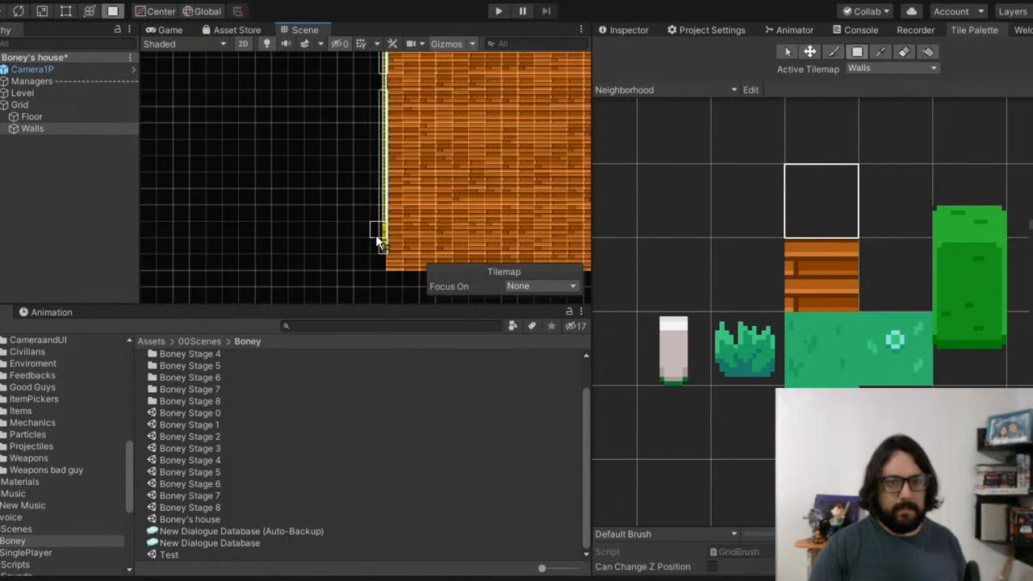
# Step: Try to paint a wall along the floor's bottom edge from its left corner, and undo the attempts
pyautogui.scroll(-2, 423, 110)
pyautogui.moveTo(435, 152); pyautogui.dragTo(341, 97, button='middle')
pyautogui.scroll(4, 297, 175)
pyautogui.moveTo(333, 161); pyautogui.dragTo(356, 159)
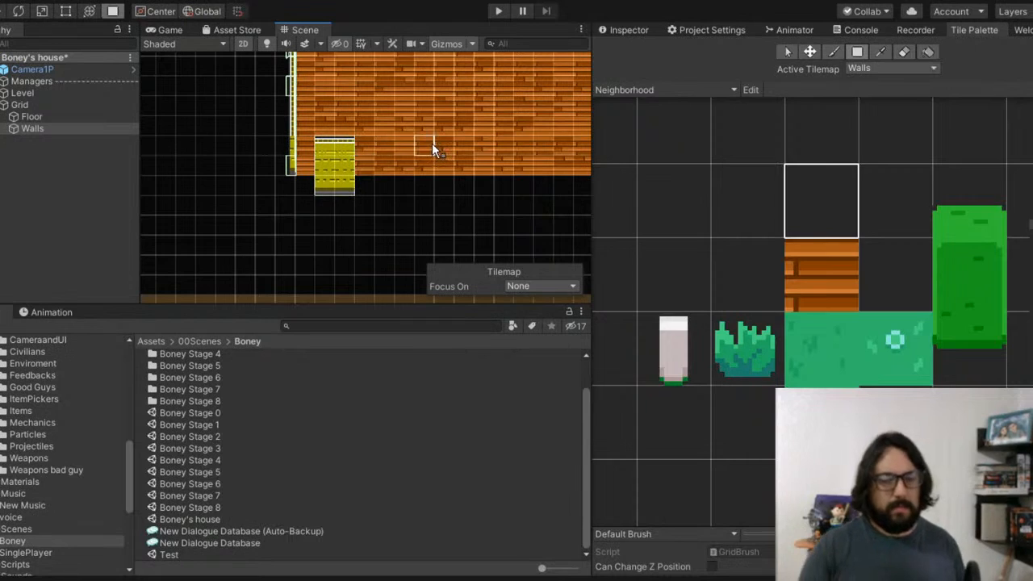
pyautogui.hotkey('ctrl', 'z')
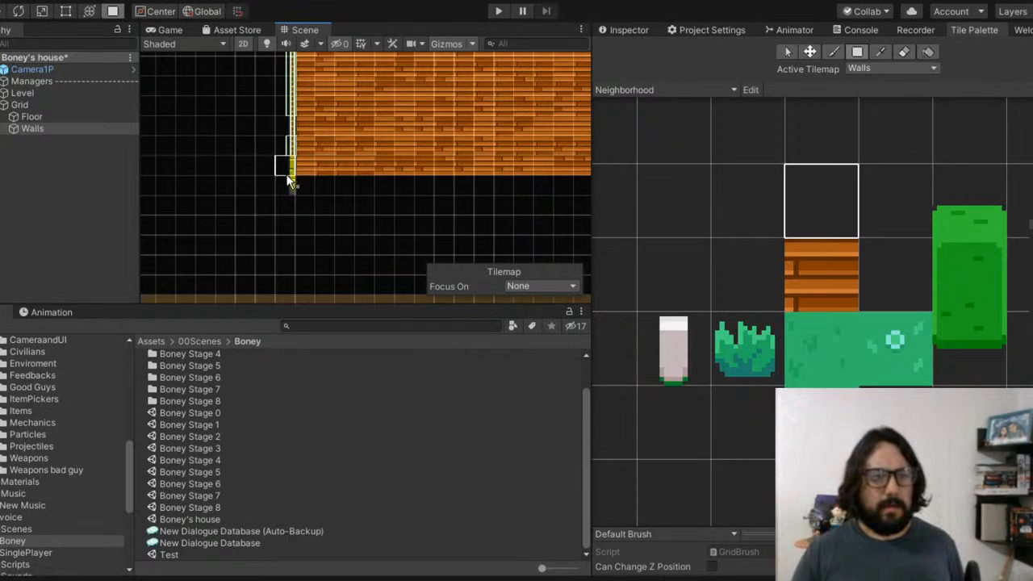
pyautogui.moveTo(292, 171); pyautogui.dragTo(475, 172)
pyautogui.moveTo(475, 172)
pyautogui.mouseDown(button='middle')
pyautogui.moveTo(343, 164)
pyautogui.moveTo(485, 166)
pyautogui.mouseUp(button='middle')
pyautogui.hotkey('ctrl', 'z')
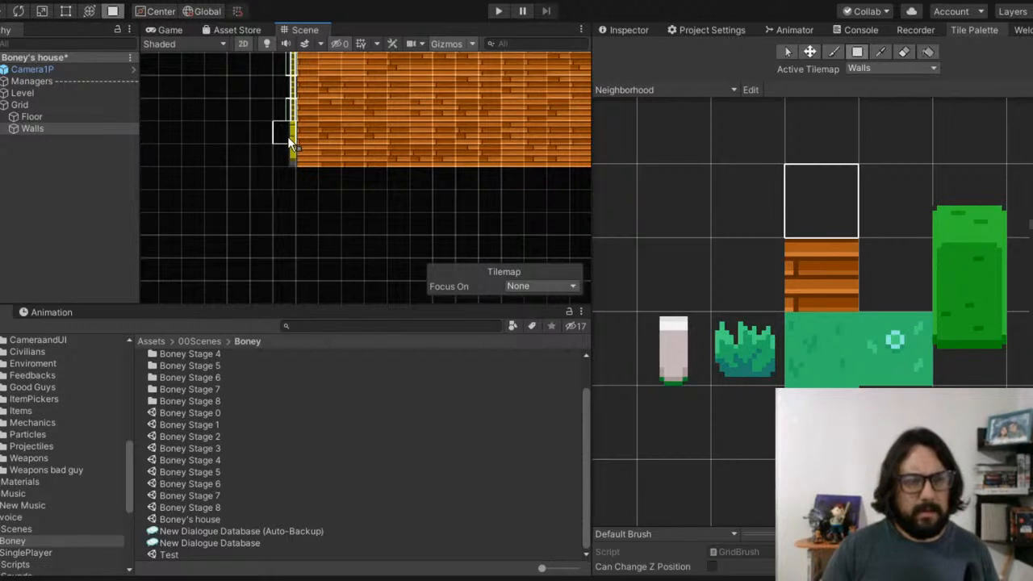
pyautogui.moveTo(288, 167)
pyautogui.mouseDown()
pyautogui.moveTo(288, 176)
pyautogui.moveTo(357, 186)
pyautogui.mouseUp()
pyautogui.scroll(6, 314, 189)
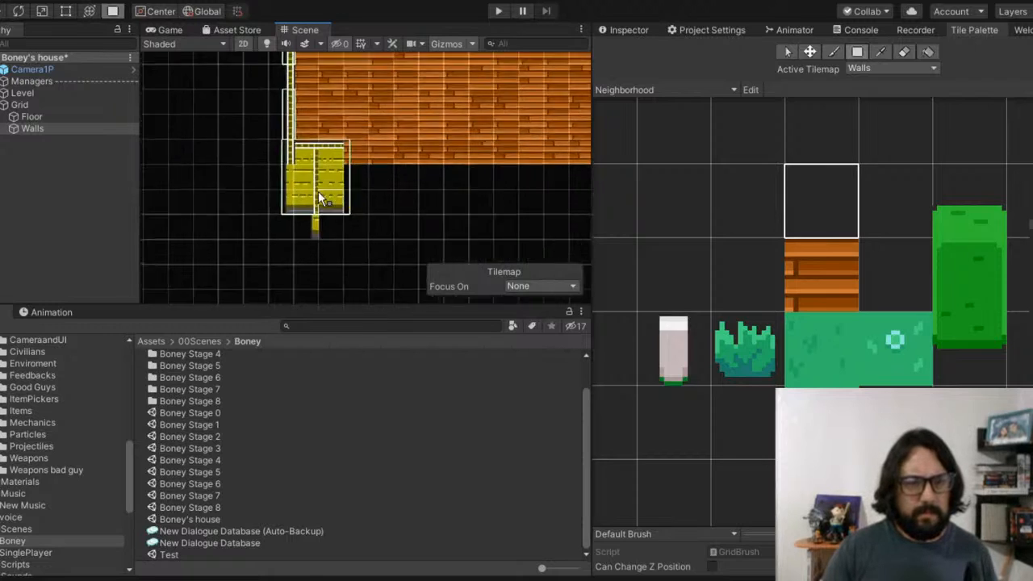
pyautogui.hotkey('ctrl', 'z')
pyautogui.hotkey('ctrl', 'z')
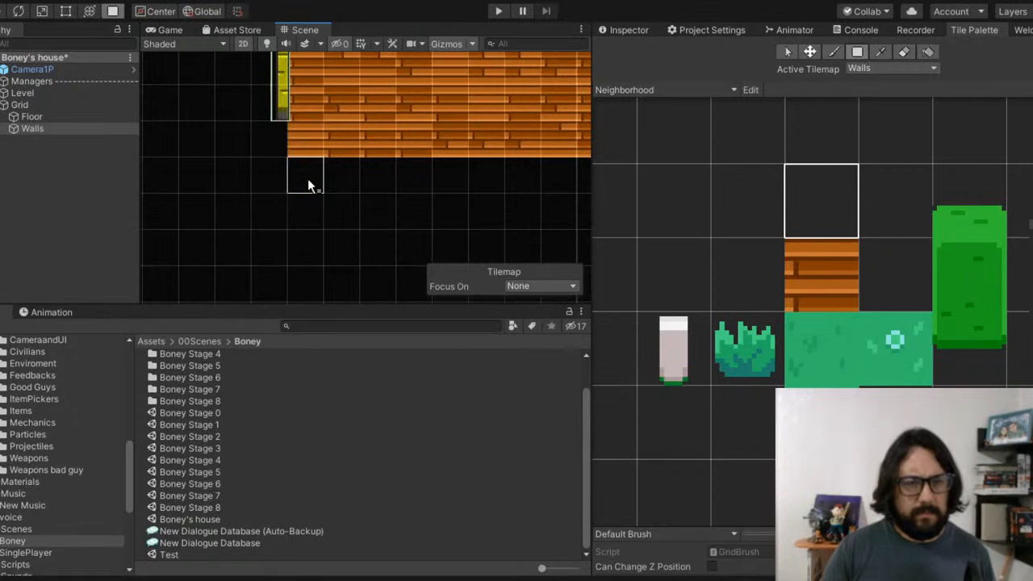
# Step: Extend the left wall column about three tiles down past the floor's bottom edge, undoing the stray wall block beside it
pyautogui.moveTo(271, 119); pyautogui.dragTo(270, 154)
pyautogui.click(274, 182)
pyautogui.moveTo(309, 192)
pyautogui.mouseDown()
pyautogui.moveTo(391, 191)
pyautogui.moveTo(395, 212)
pyautogui.mouseUp()
pyautogui.hotkey('ctrl', 'z')
pyautogui.hotkey('ctrl', 'z')
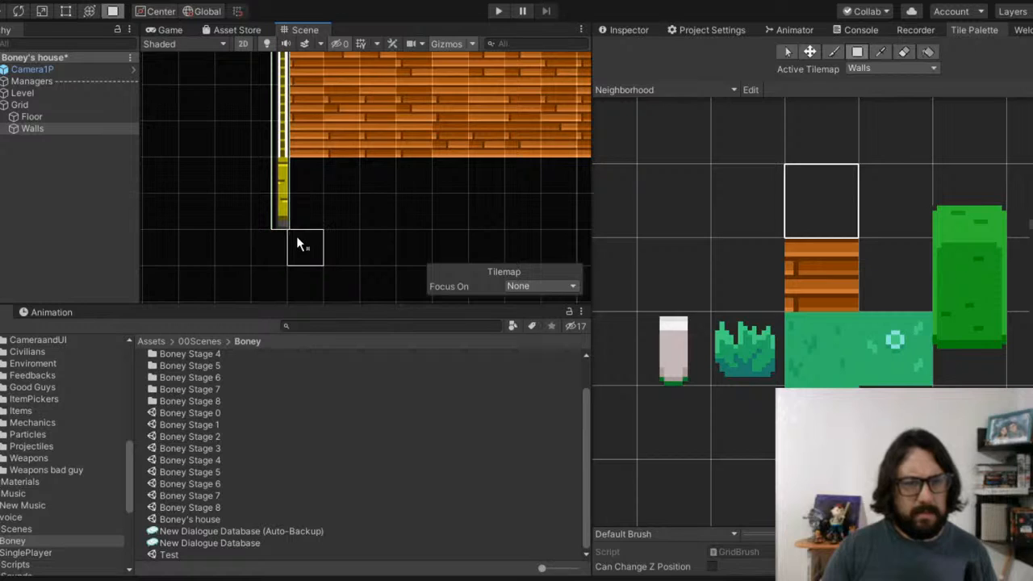
# Step: Paint a three-tile-high wall along the floor's bottom edge from the left column to one tile before the right corner
pyautogui.moveTo(308, 201); pyautogui.dragTo(460, 178)
pyautogui.scroll(-2, 452, 180)
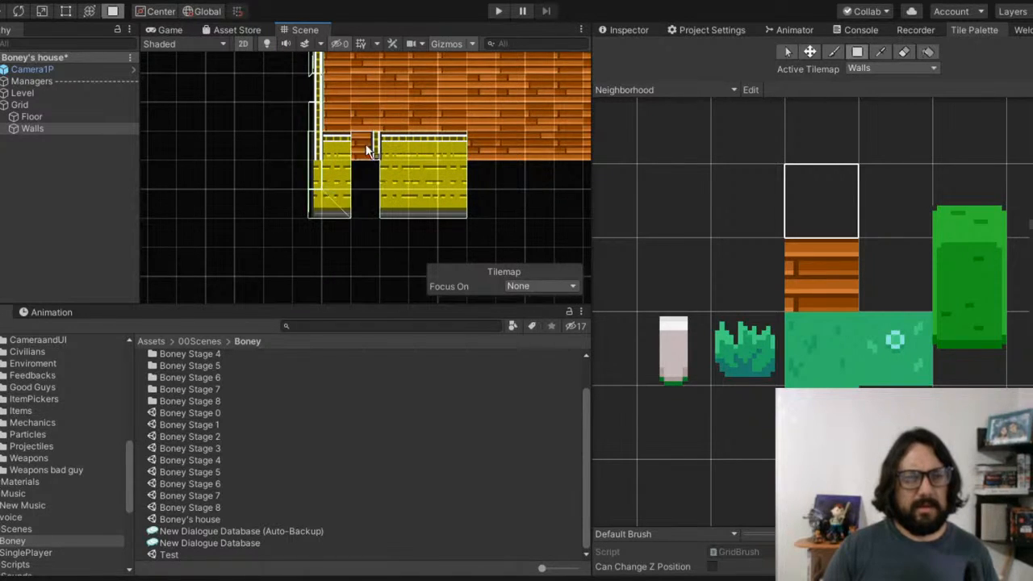
pyautogui.scroll(-4, 385, 128)
pyautogui.moveTo(452, 107); pyautogui.dragTo(291, 146, button='middle')
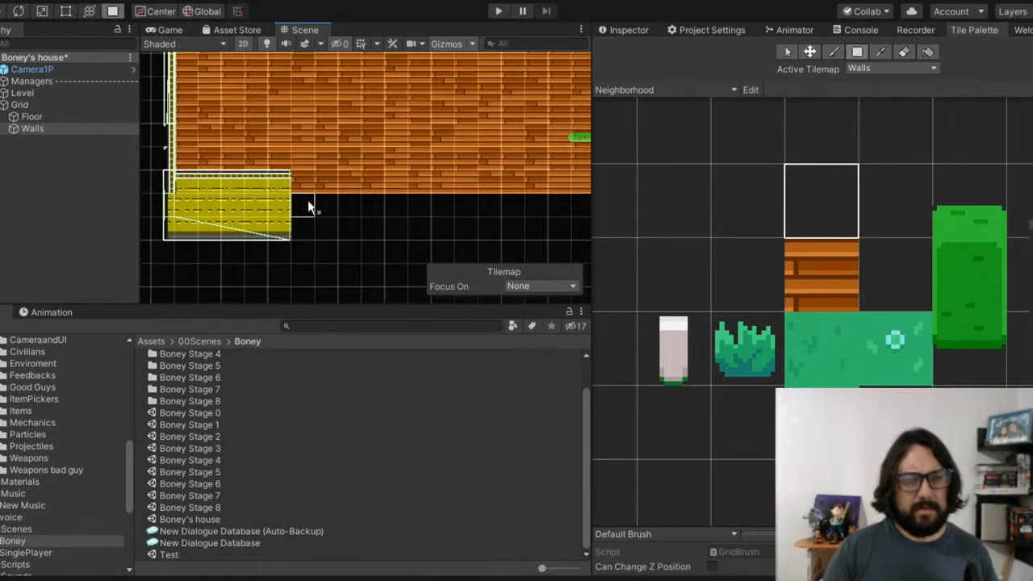
pyautogui.moveTo(308, 201); pyautogui.dragTo(458, 212)
pyautogui.moveTo(402, 207); pyautogui.dragTo(115, 182, button='middle')
pyautogui.moveTo(179, 187); pyautogui.dragTo(407, 191)
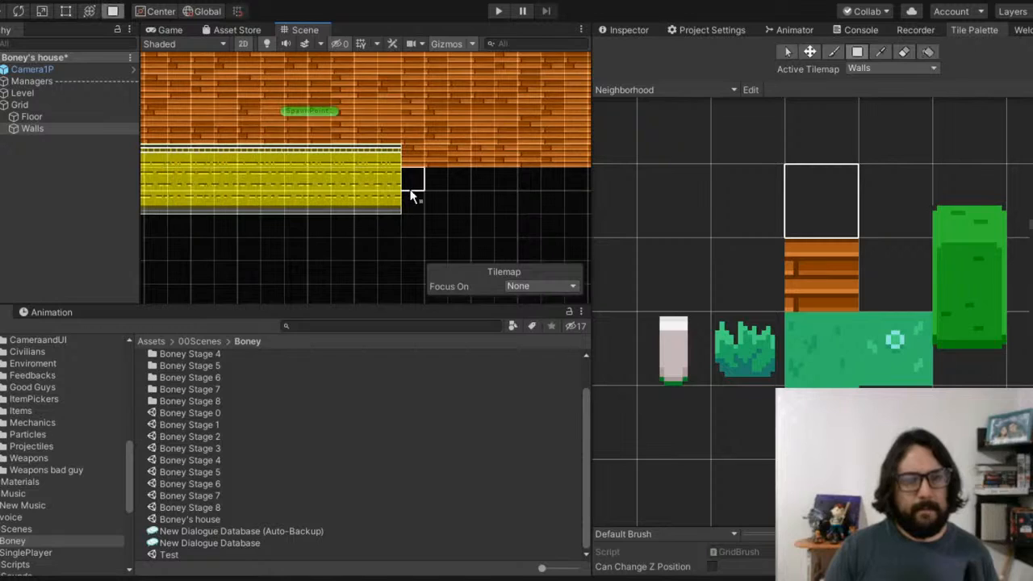
pyautogui.moveTo(407, 191); pyautogui.dragTo(171, 191, button='middle')
pyautogui.moveTo(179, 195); pyautogui.dragTo(373, 184)
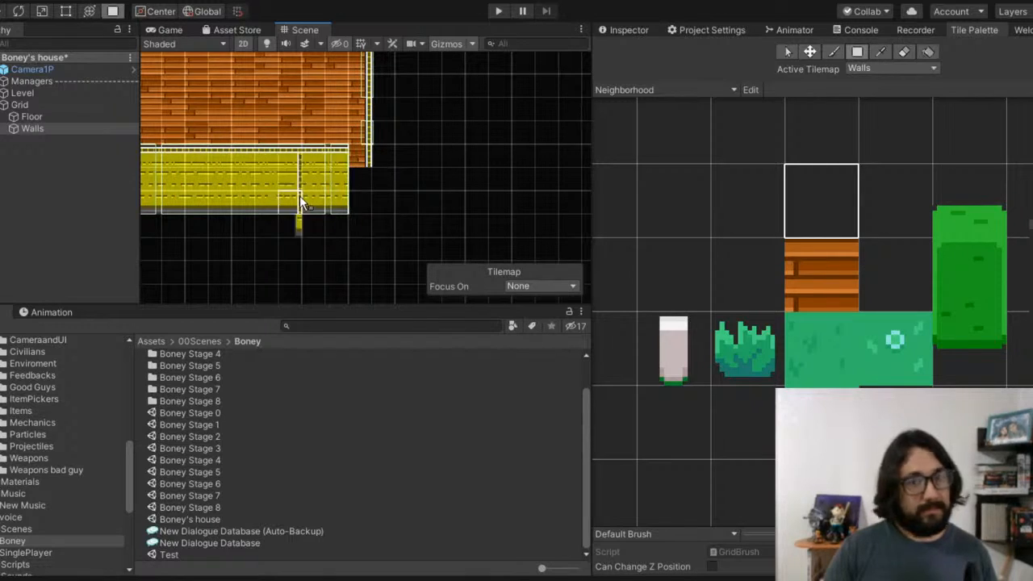
# Step: Try to fill the gap at the bottom-right corner with a wall tile, and erase it
pyautogui.scroll(2, 384, 163)
pyautogui.scroll(1, 353, 175)
pyautogui.moveTo(353, 174); pyautogui.dragTo(490, 128, button='middle')
pyautogui.scroll(4, 492, 128)
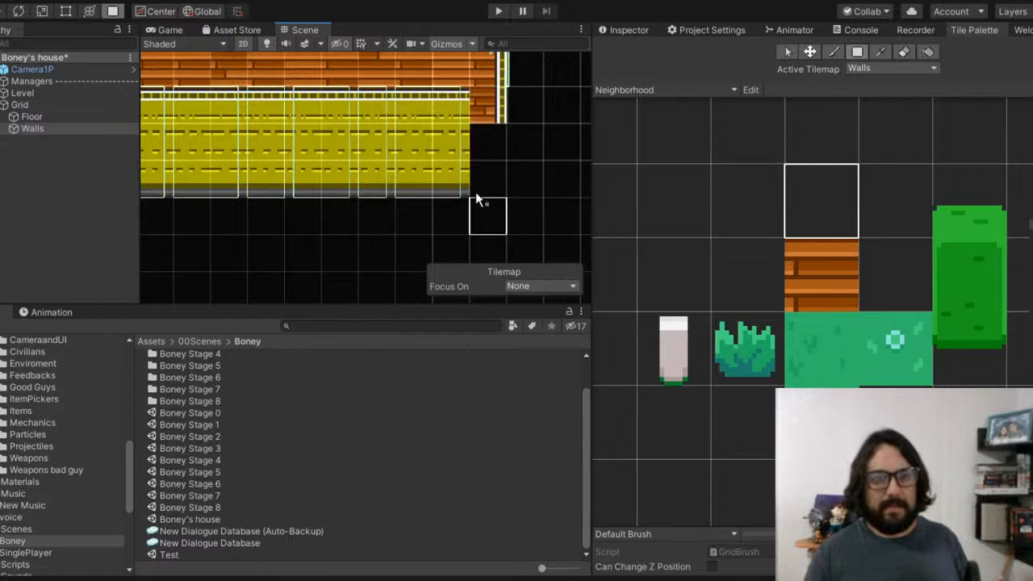
pyautogui.click(478, 170)
pyautogui.click(904, 50)
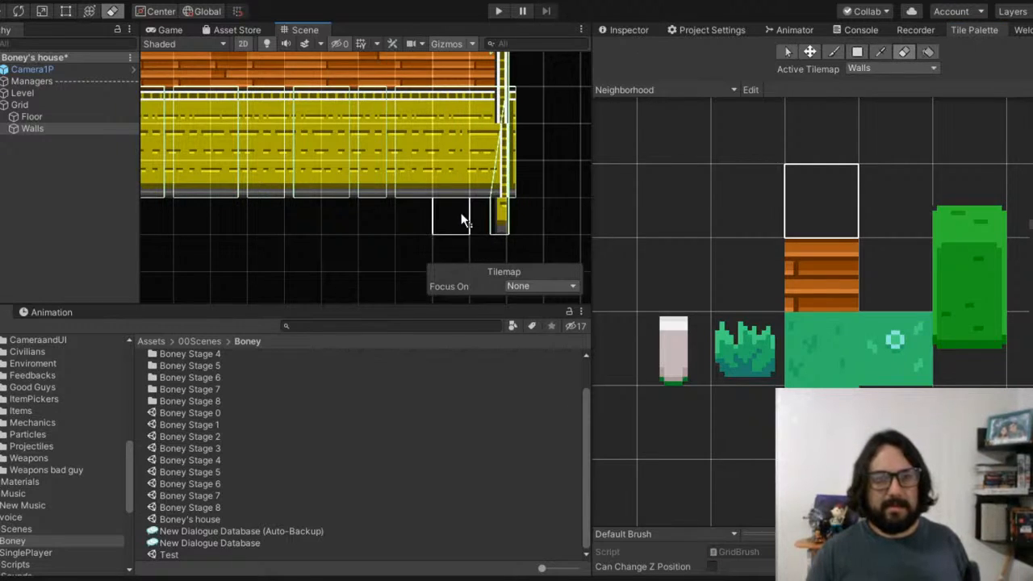
pyautogui.moveTo(512, 173); pyautogui.dragTo(489, 191)
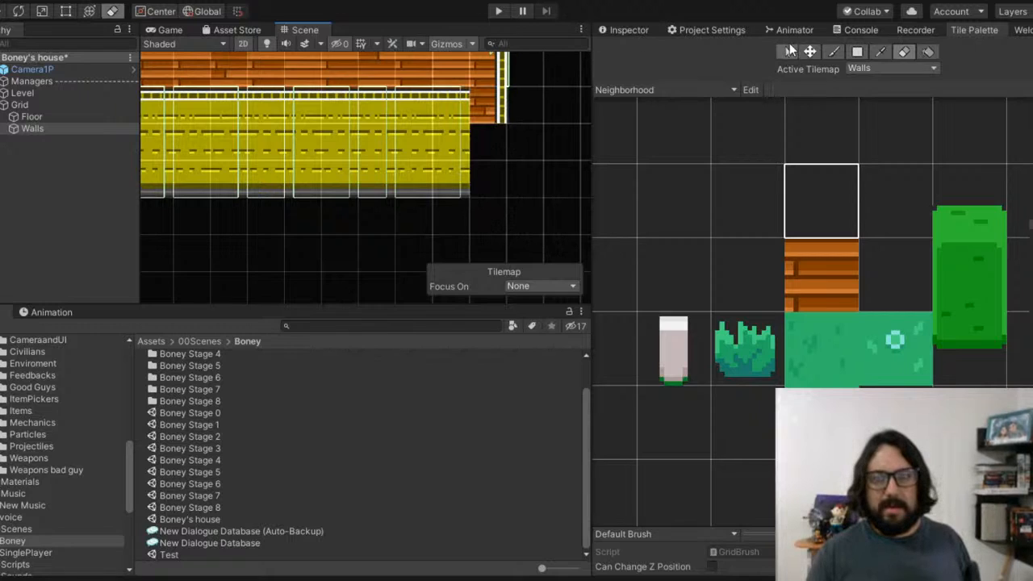
# Step: Try to close the bottom-right corner with the paint brush, and erase the corner tiles and the adjoining end of the bottom wall
pyautogui.click(835, 51)
pyautogui.click(489, 107)
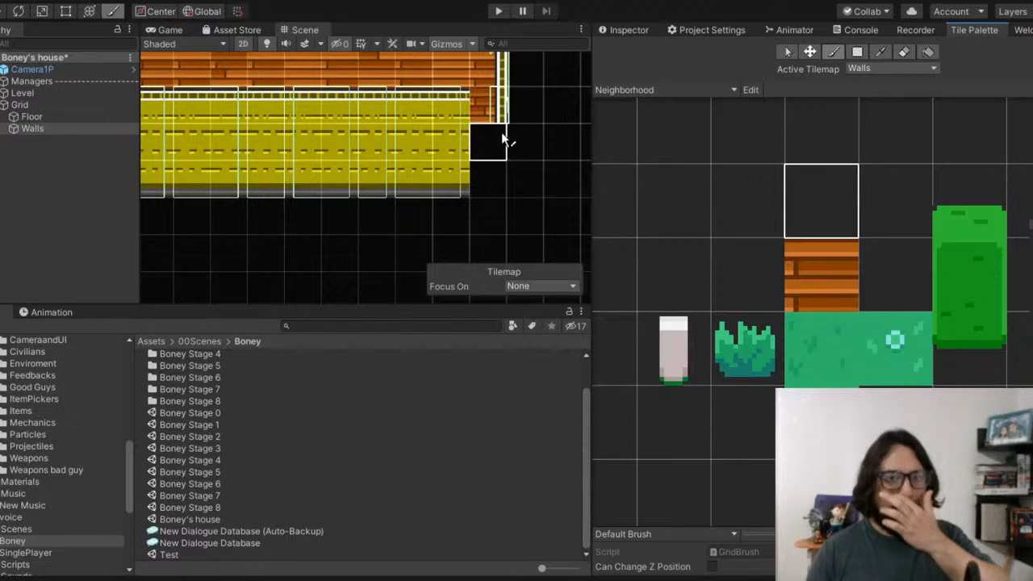
pyautogui.click(496, 172)
pyautogui.scroll(-6, 493, 152)
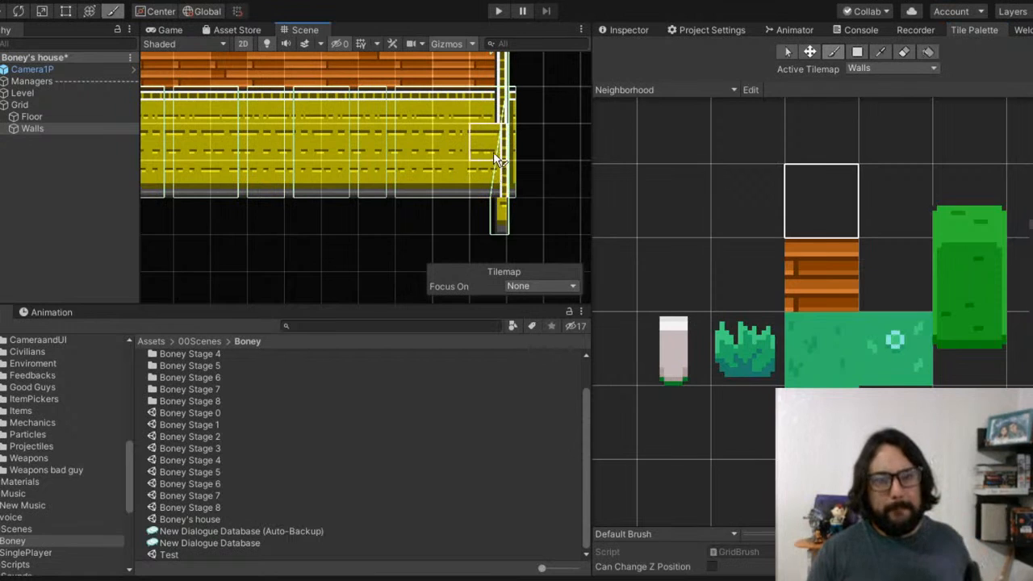
pyautogui.moveTo(585, 163); pyautogui.dragTo(398, 194, button='middle')
pyautogui.scroll(6, 435, 217)
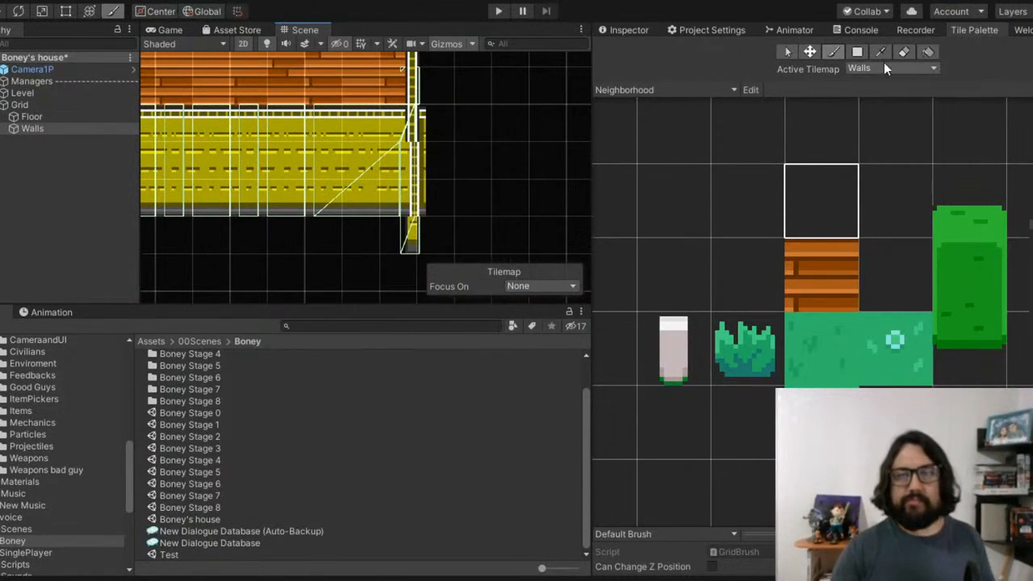
pyautogui.click(903, 53)
pyautogui.moveTo(412, 210); pyautogui.dragTo(402, 178)
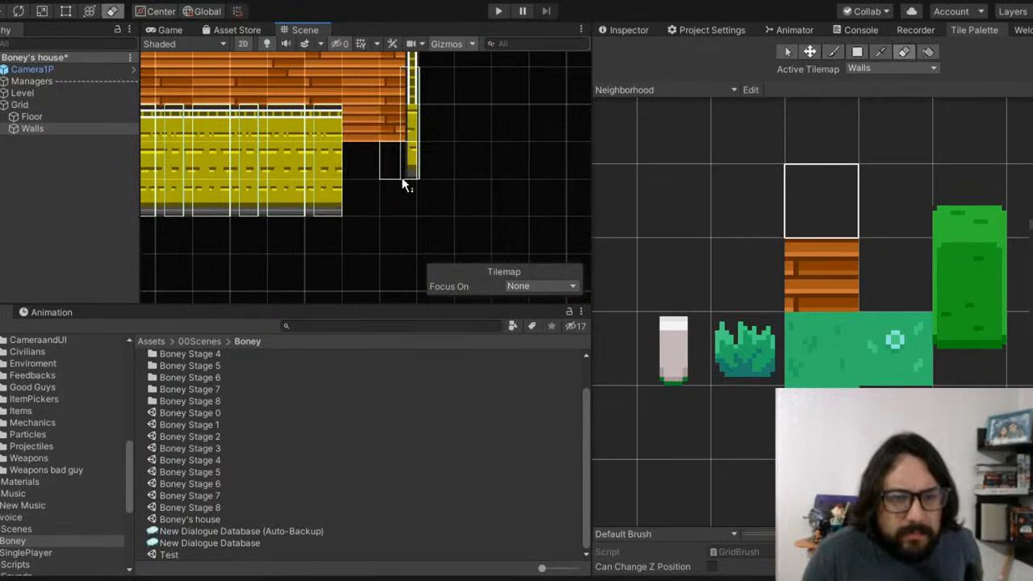
pyautogui.click(411, 136)
pyautogui.click(313, 165)
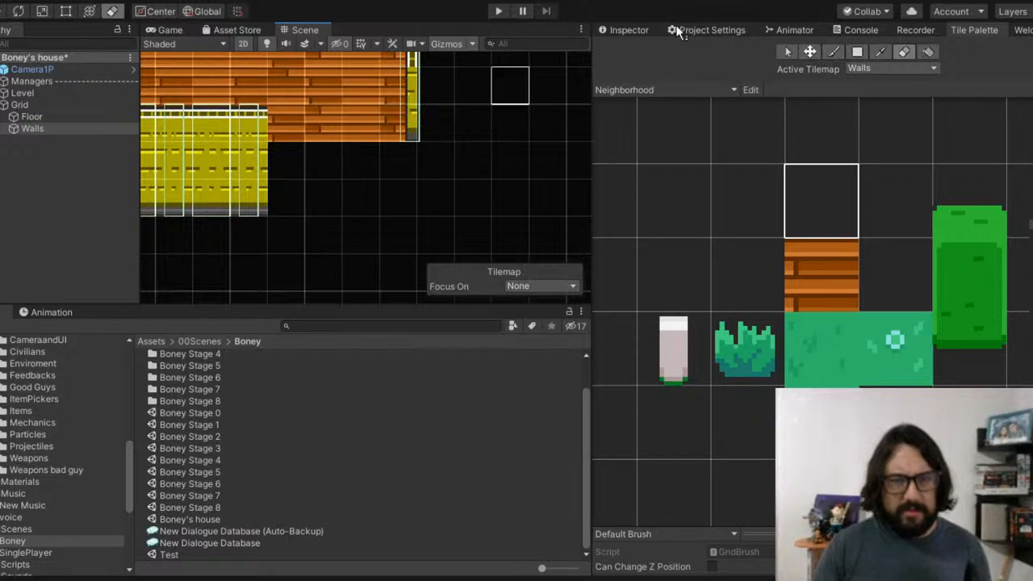
# Step: Try to extend the right wall column below the floor's bottom edge with the paint brush, and erase the surplus tiles
pyautogui.click(833, 51)
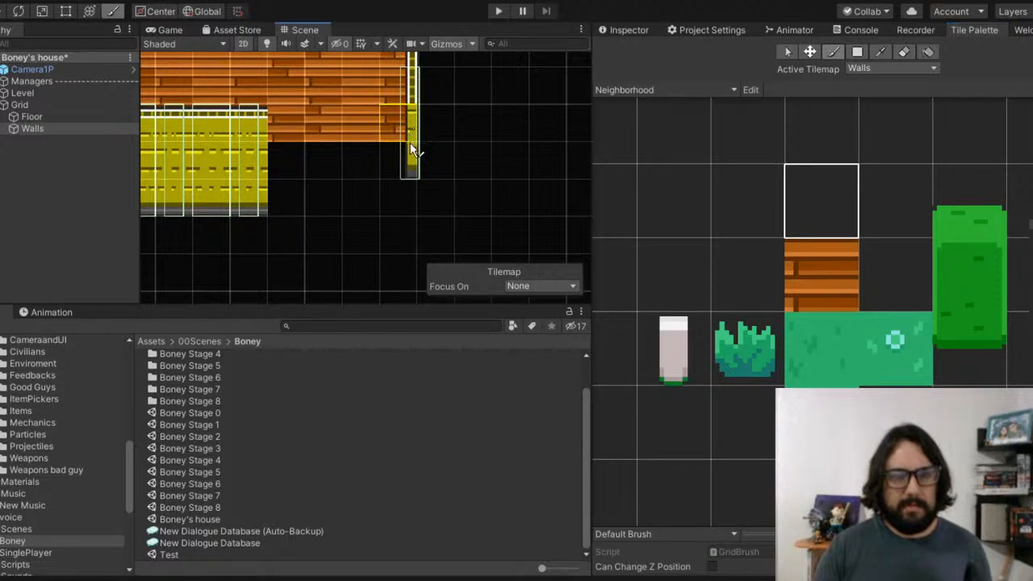
pyautogui.click(412, 187)
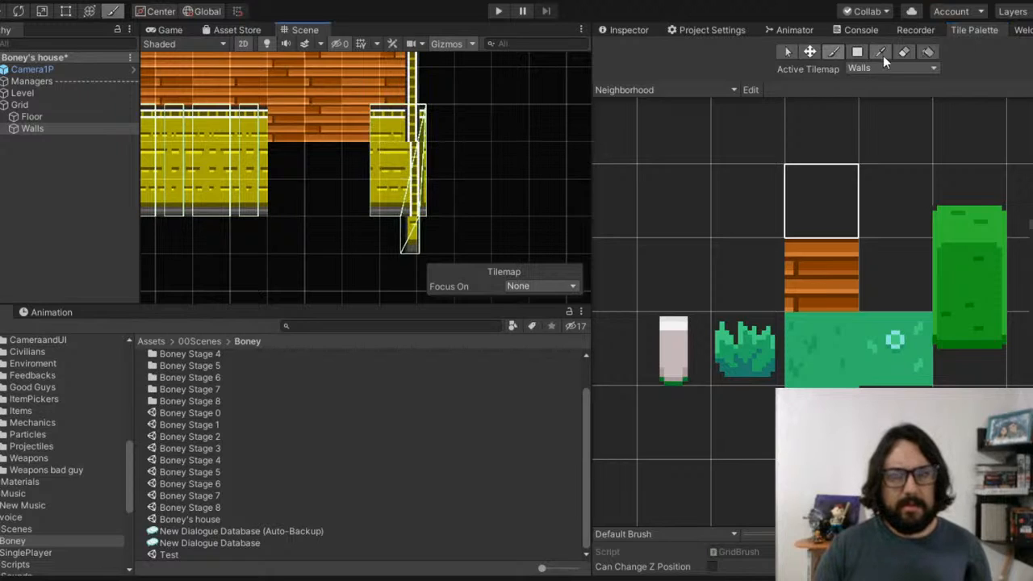
pyautogui.click(905, 52)
pyautogui.click(369, 158)
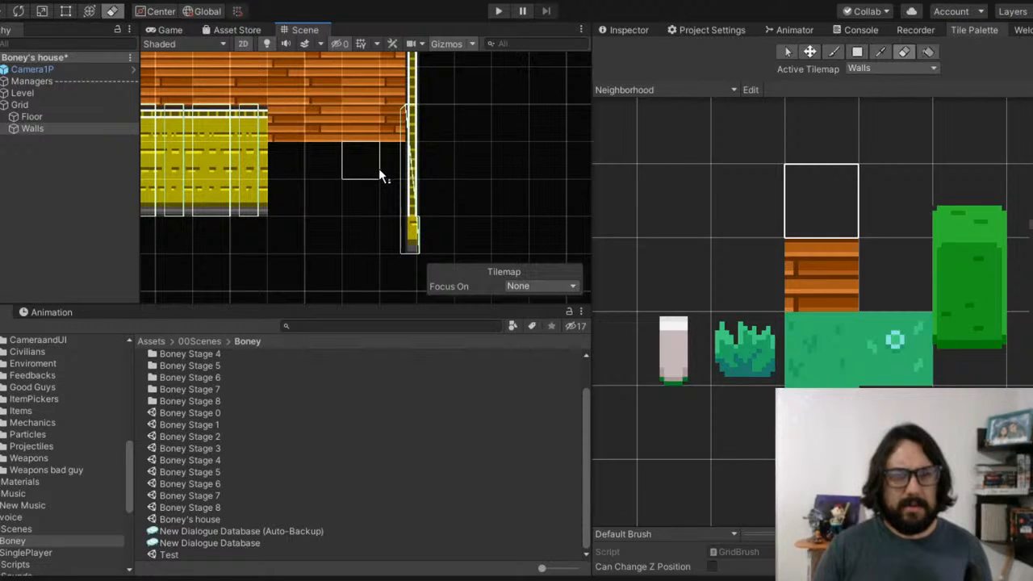
pyautogui.click(413, 226)
pyautogui.click(809, 52)
pyautogui.scroll(-2, 379, 194)
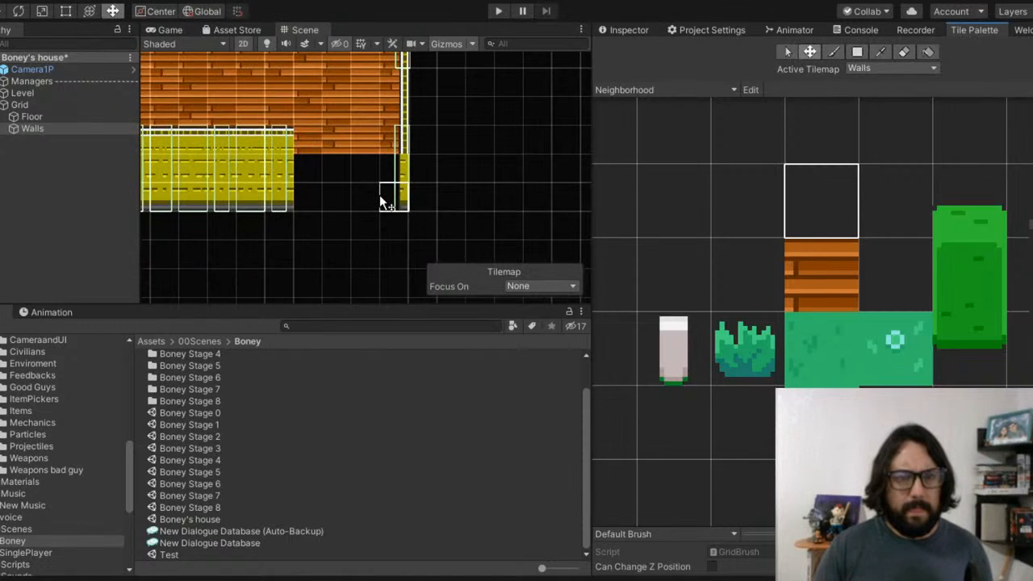
# Step: Repaint the missing section of the bottom wall with the paint brush up to one tile before the right corner
pyautogui.click(835, 51)
pyautogui.scroll(1, 411, 196)
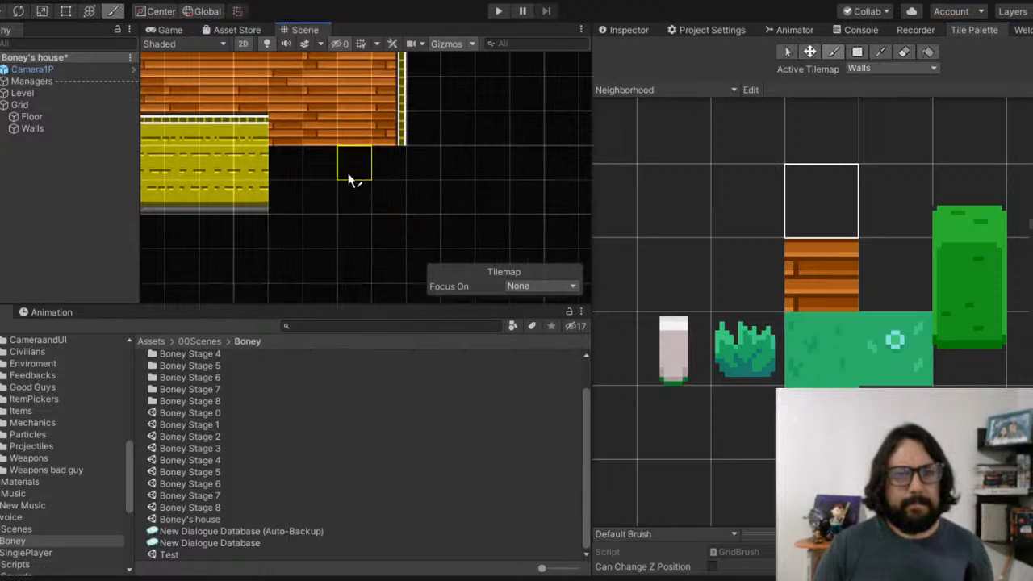
pyautogui.moveTo(353, 179); pyautogui.dragTo(315, 180)
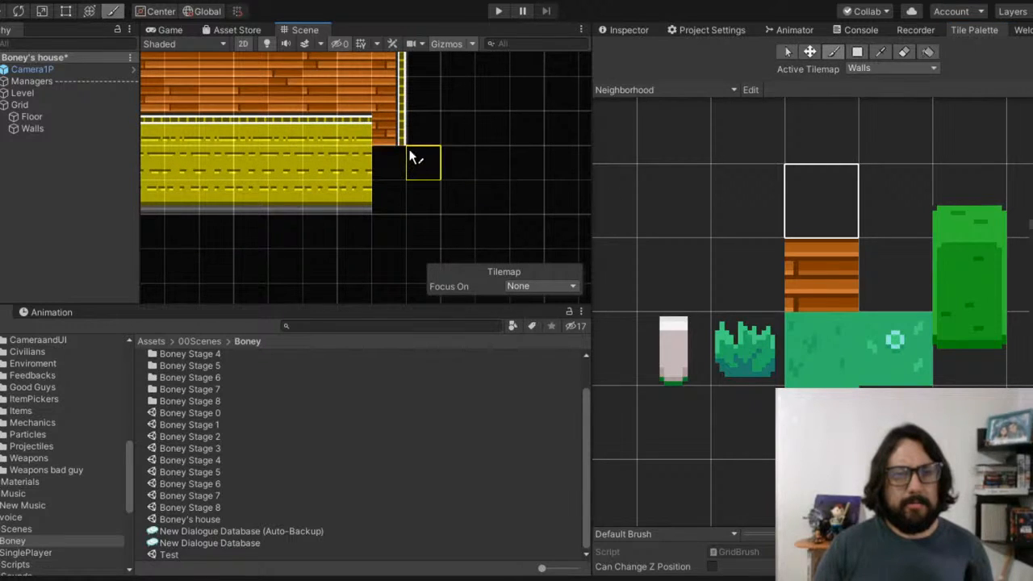
# Step: Try to paint wall tiles around and beyond the bottom-right corner, and undo them
pyautogui.moveTo(410, 154); pyautogui.dragTo(409, 126)
pyautogui.moveTo(368, 171)
pyautogui.mouseDown()
pyautogui.moveTo(439, 131)
pyautogui.moveTo(438, 196)
pyautogui.moveTo(393, 191)
pyautogui.moveTo(472, 198)
pyautogui.mouseUp()
pyautogui.scroll(-3, 526, 154)
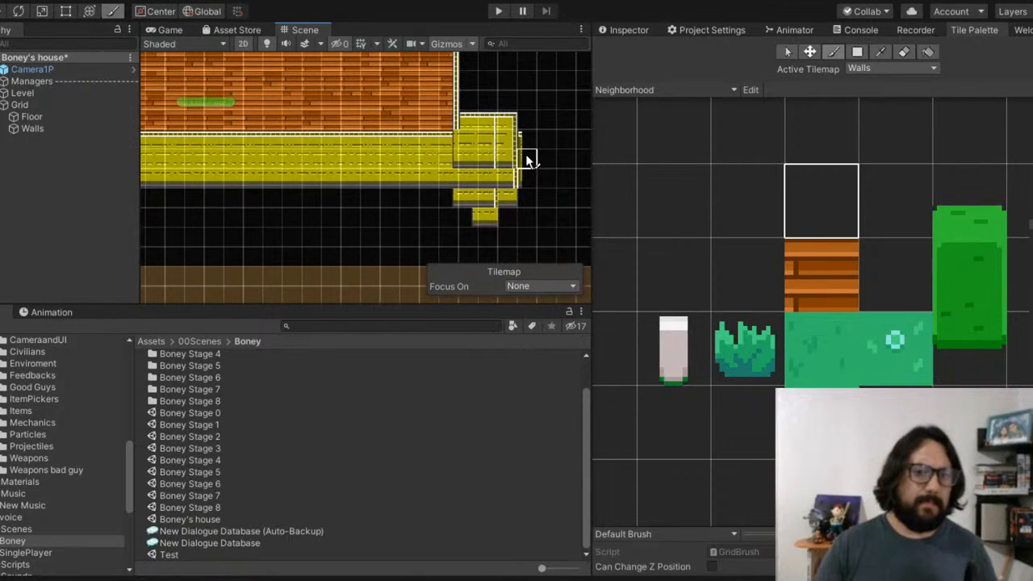
pyautogui.hotkey('ctrl', 'z')
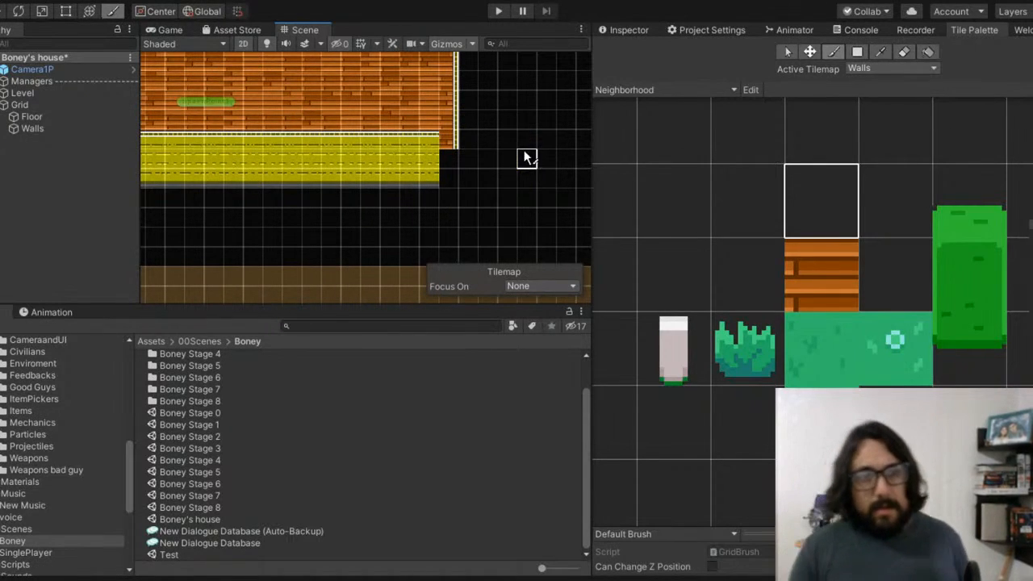
# Step: Erase the right wall column's tile just above the bottom wall to close the bottom-right corner
pyautogui.scroll(3, 442, 139)
pyautogui.scroll(1, 442, 138)
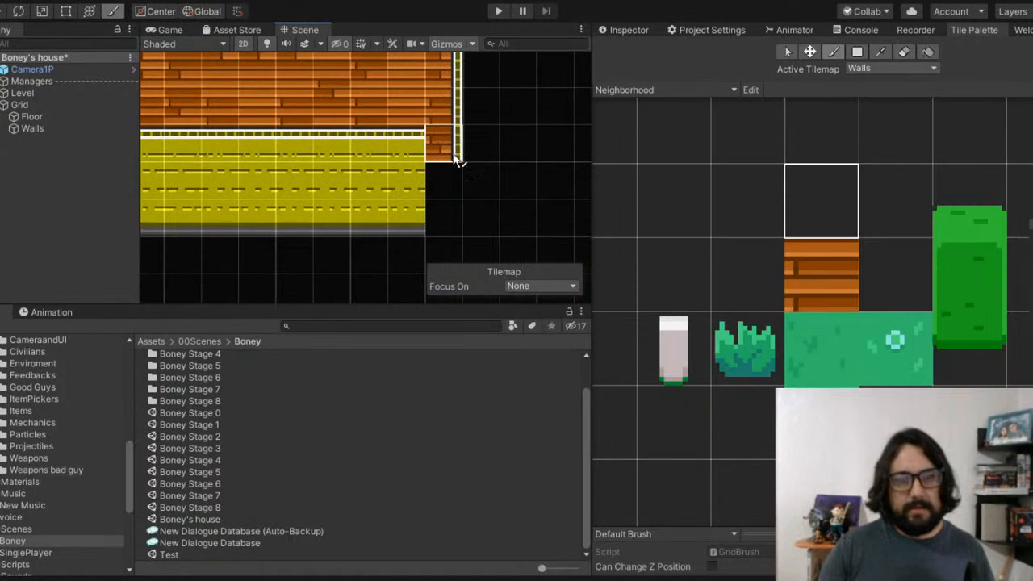
pyautogui.click(902, 51)
pyautogui.click(449, 123)
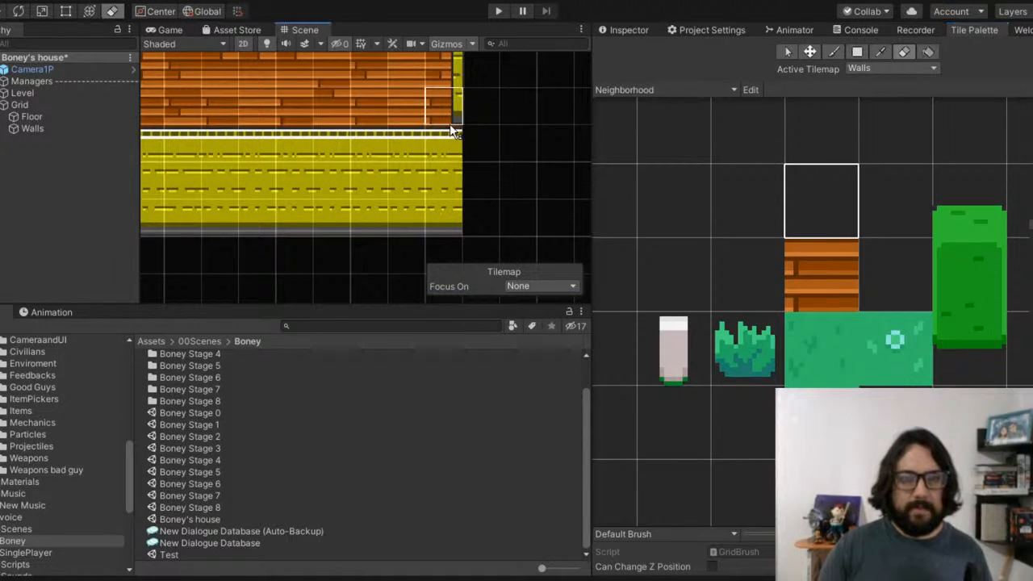
# Step: Inspect the finished Walls tiles along the floor's bottom edge and at both lower corners
pyautogui.moveTo(524, 92); pyautogui.dragTo(498, 180, button='middle')
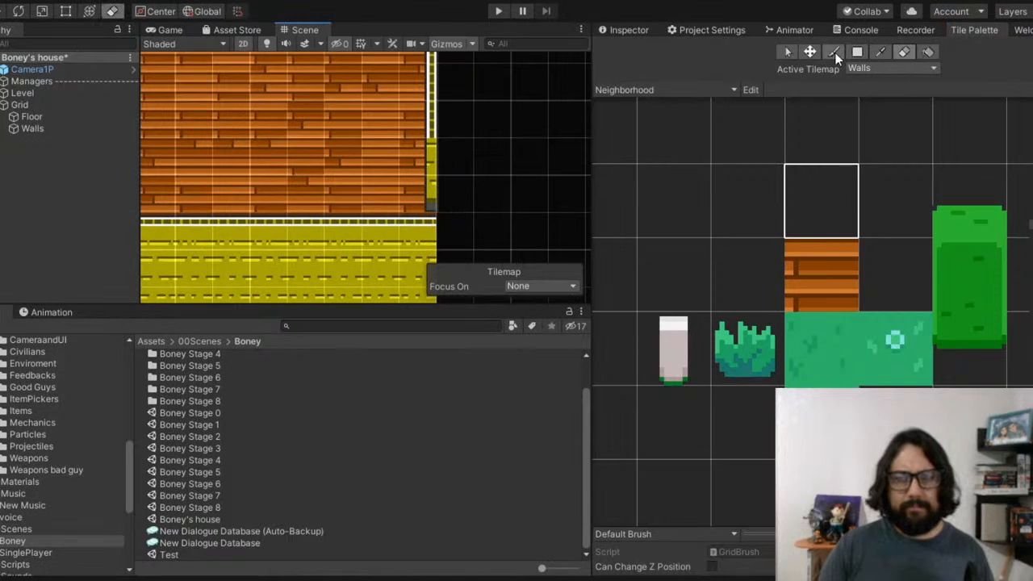
pyautogui.click(811, 53)
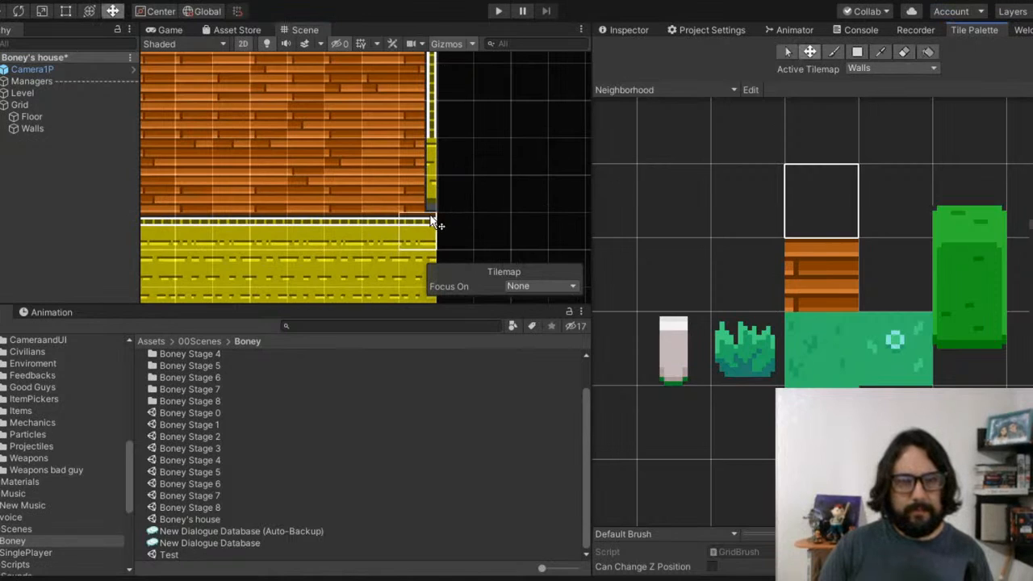
pyautogui.click(833, 52)
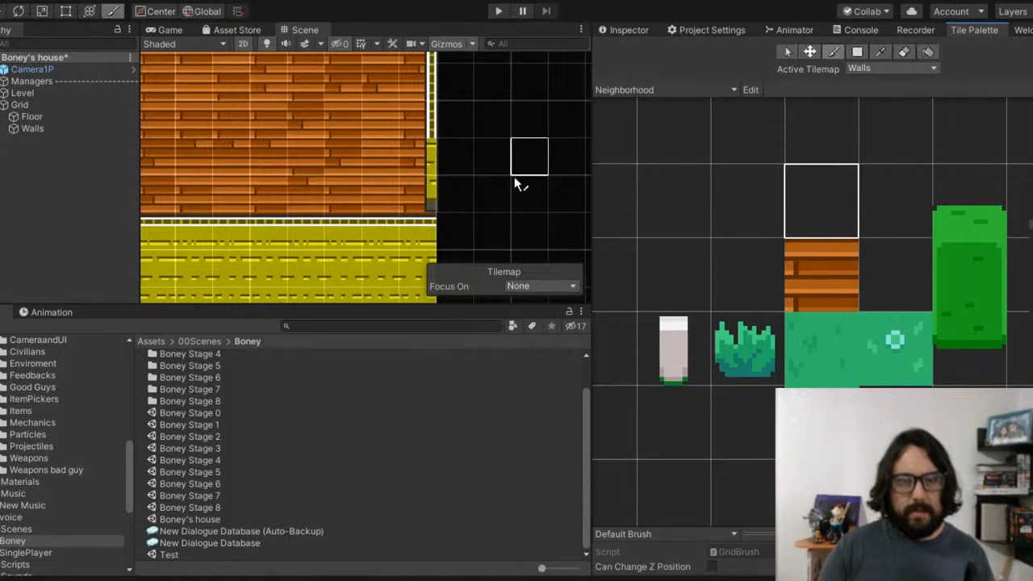
pyautogui.click(424, 208)
pyautogui.scroll(-8, 395, 149)
pyautogui.moveTo(259, 107); pyautogui.dragTo(474, 102, button='middle')
pyautogui.scroll(-6, 475, 122)
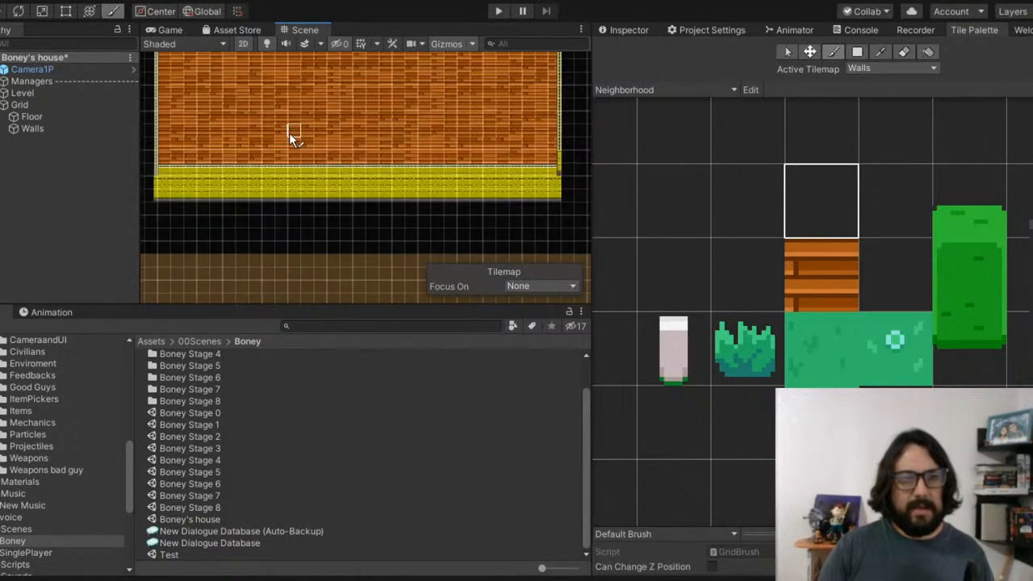
pyautogui.moveTo(288, 133); pyautogui.dragTo(355, 148, button='middle')
pyautogui.scroll(5, 204, 196)
pyautogui.scroll(7, 204, 197)
pyautogui.scroll(6, 295, 123)
pyautogui.scroll(2, 295, 122)
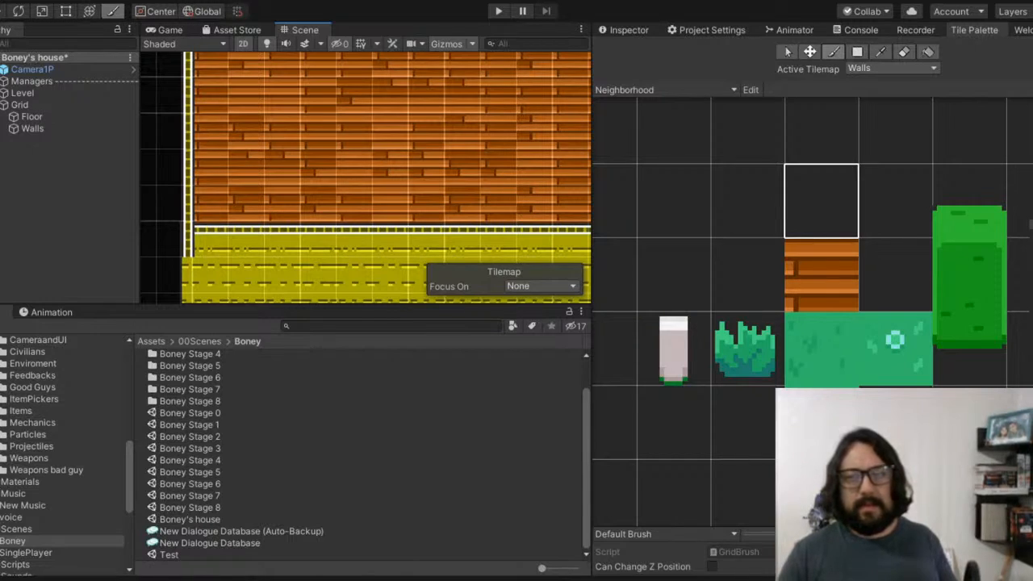
pyautogui.scroll(-4, 324, 185)
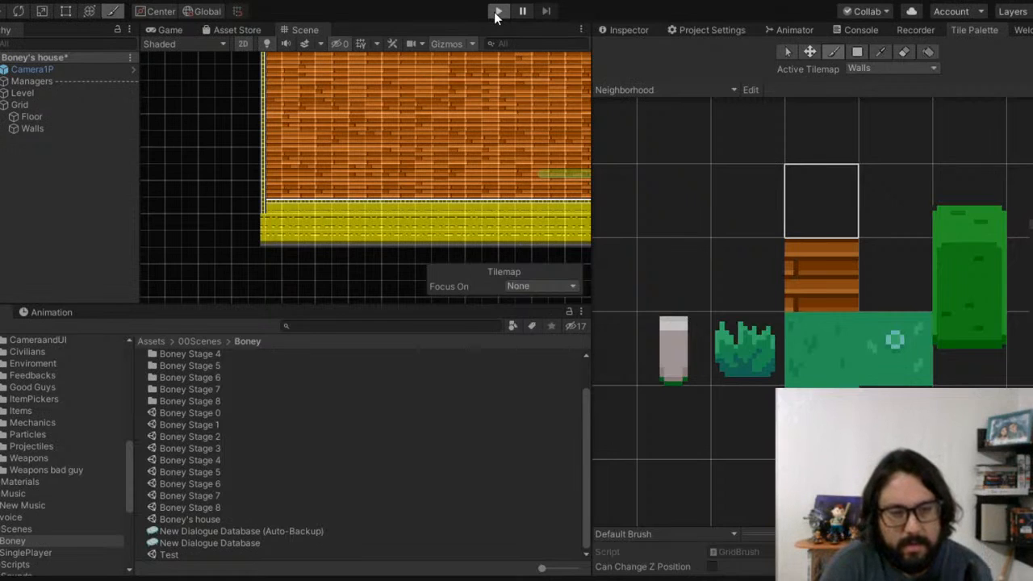
# Step: Play-test the scene by walking the character up to the top wall and along it to the right corner
pyautogui.click(496, 13)
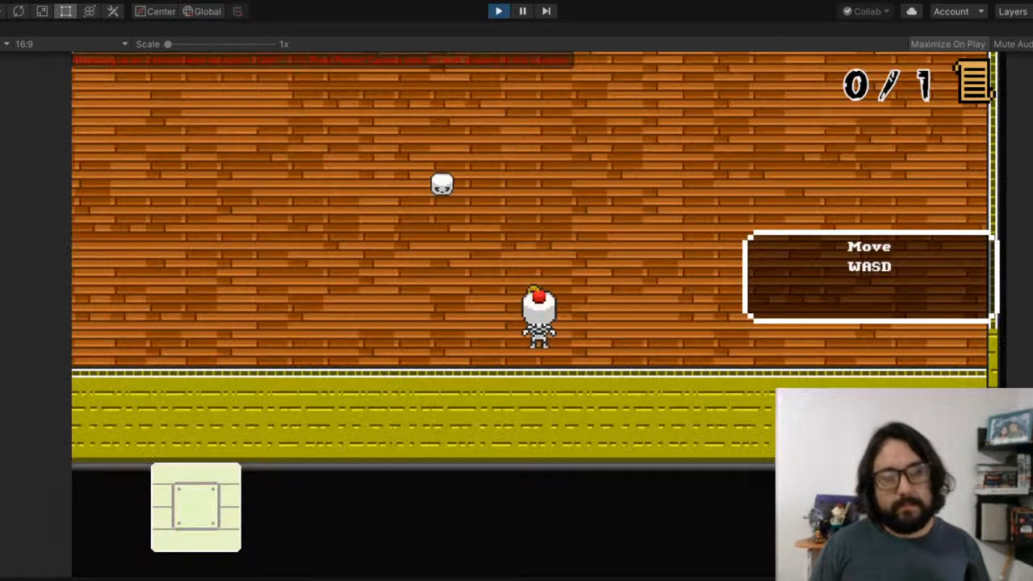
pyautogui.press('w')
pyautogui.press('a')
pyautogui.press('w')
pyautogui.press('a')
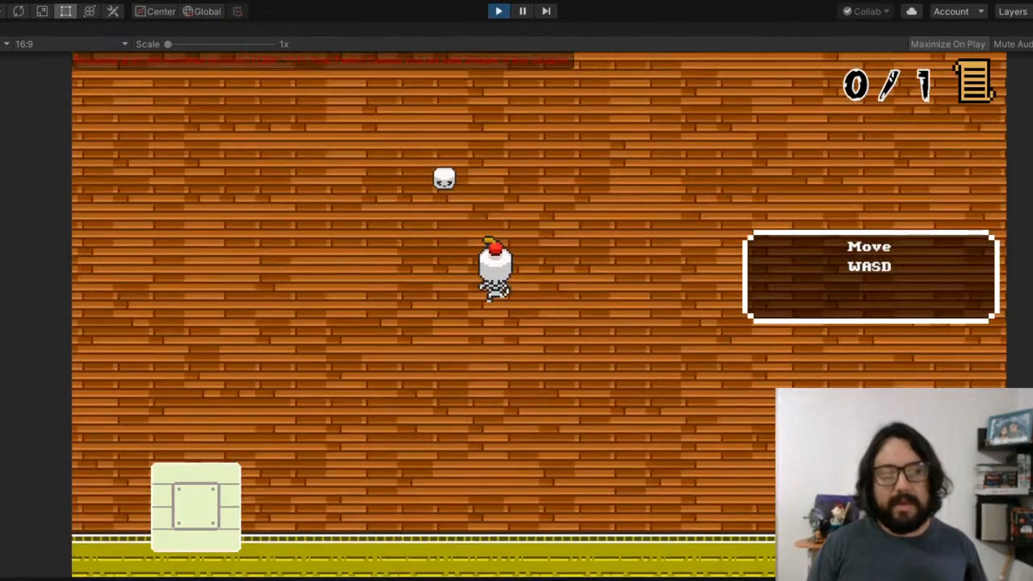
pyautogui.press('w')
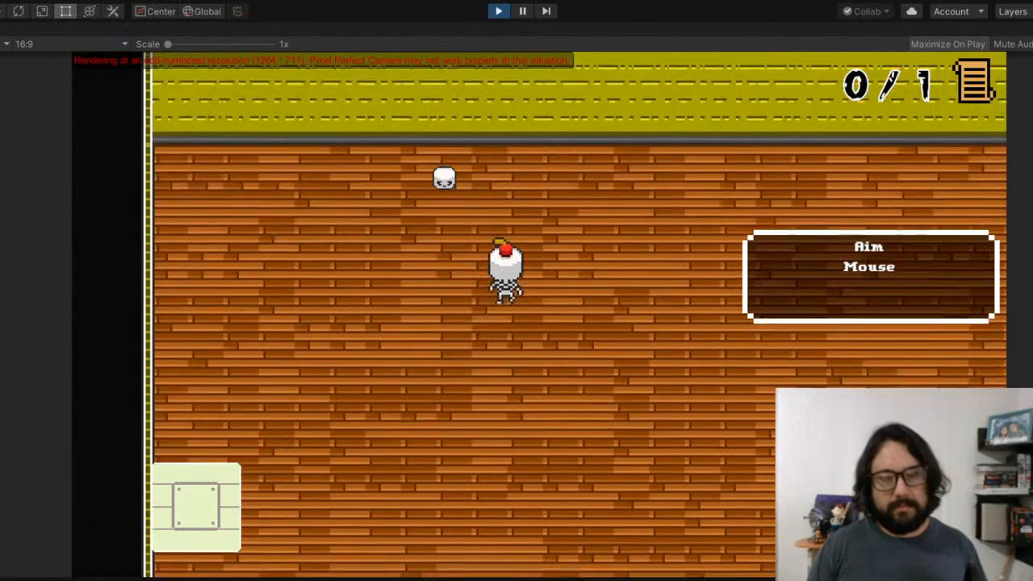
pyautogui.press('d')
pyautogui.press('d')
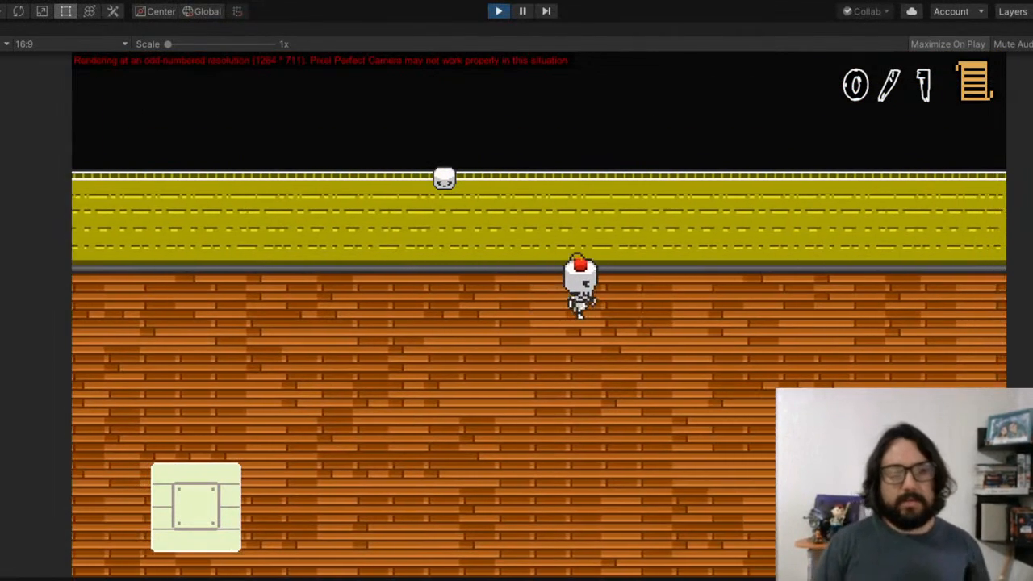
pyautogui.press('d')
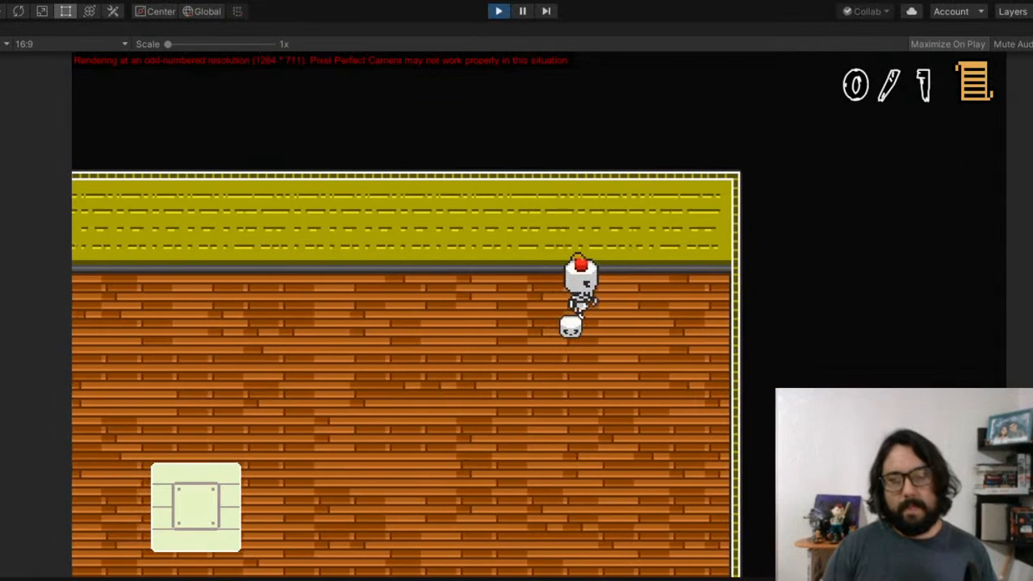
# Step: Walk the character down and left across the floor towards the bottom wall, and stop the play test
pyautogui.press('s')
pyautogui.press('s')
pyautogui.press('a')
pyautogui.press('s')
pyautogui.press('a')
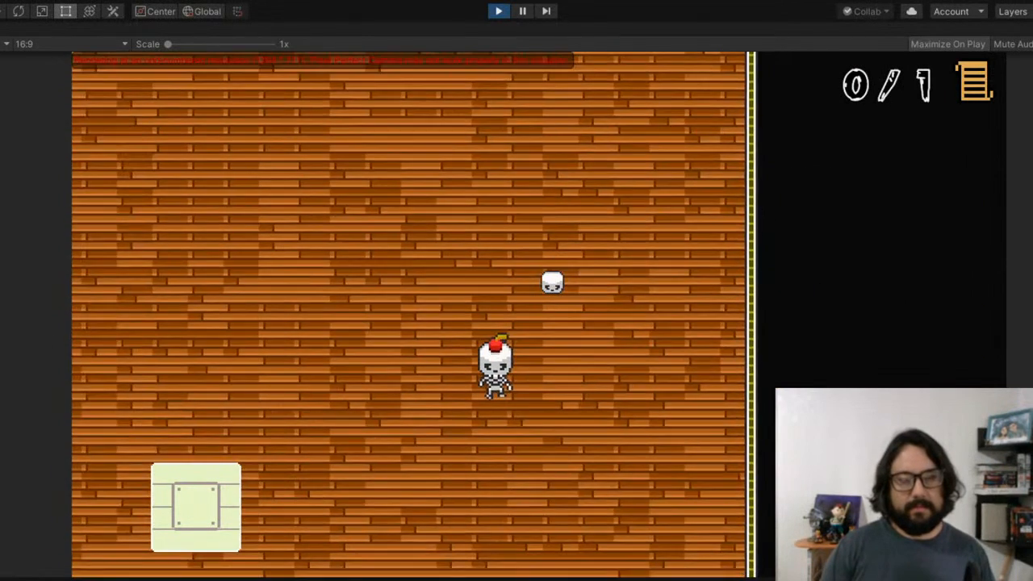
pyautogui.press('a')
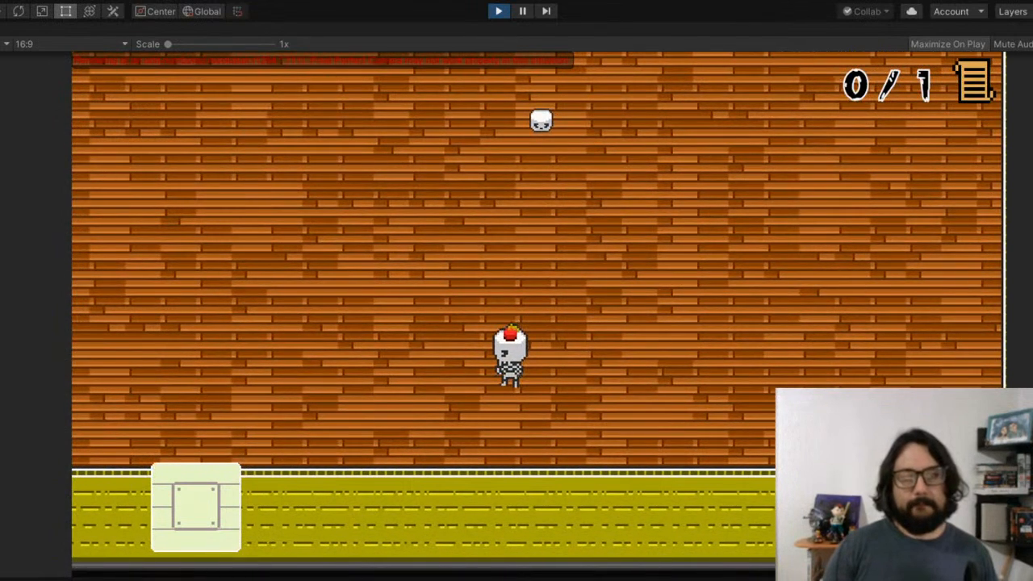
pyautogui.click(498, 11)
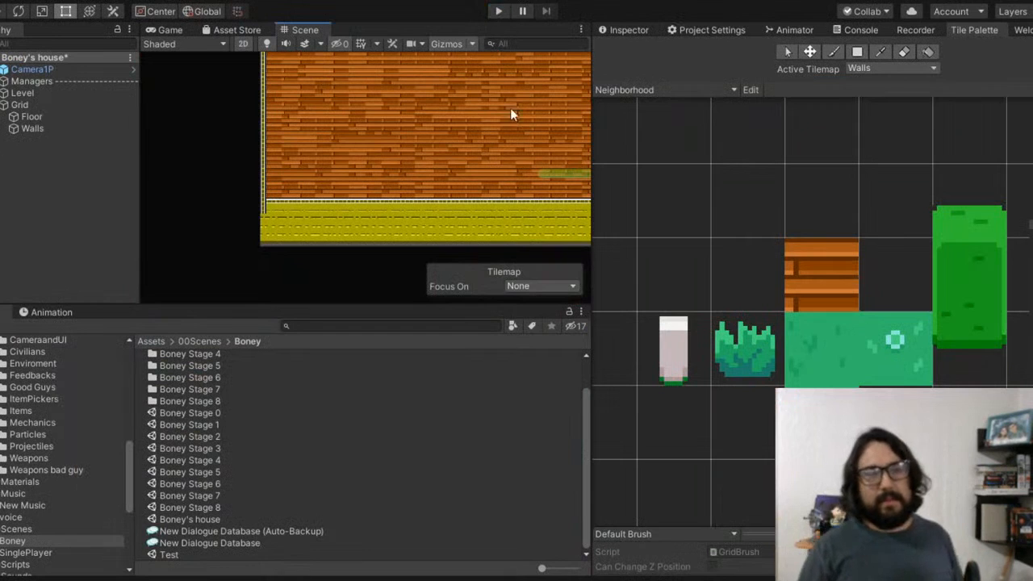
# Step: Collapse the Grid object and expand Level to select its FreeformProps child
pyautogui.scroll(5, 507, 86)
pyautogui.moveTo(379, 113); pyautogui.dragTo(394, 212, button='middle')
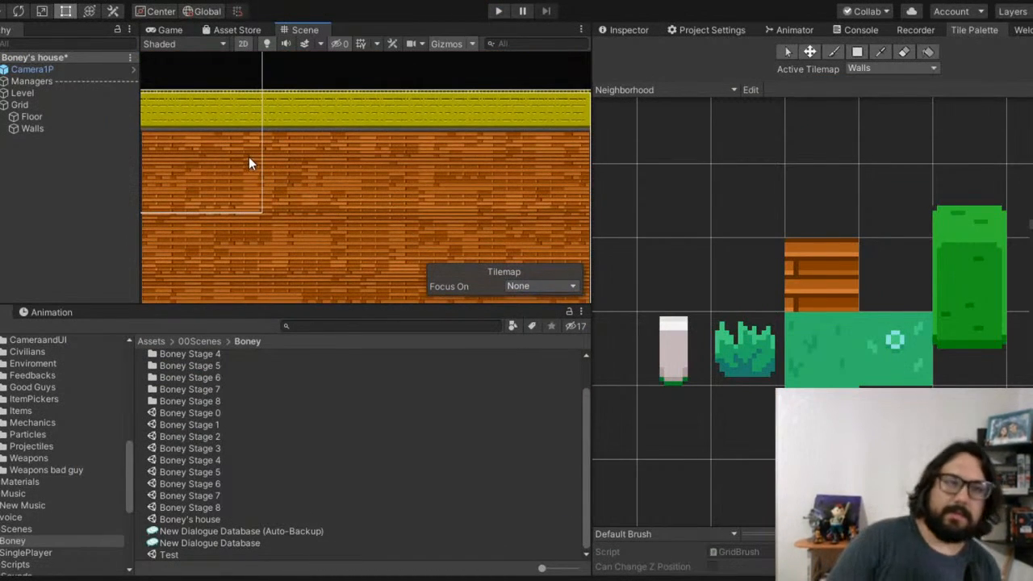
pyautogui.scroll(-2, 318, 184)
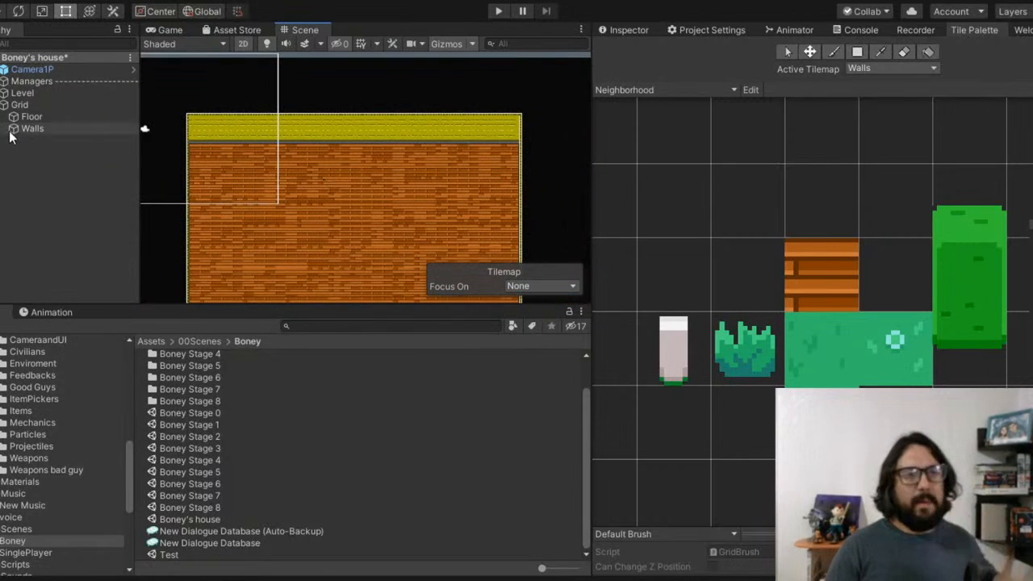
pyautogui.click(4, 105)
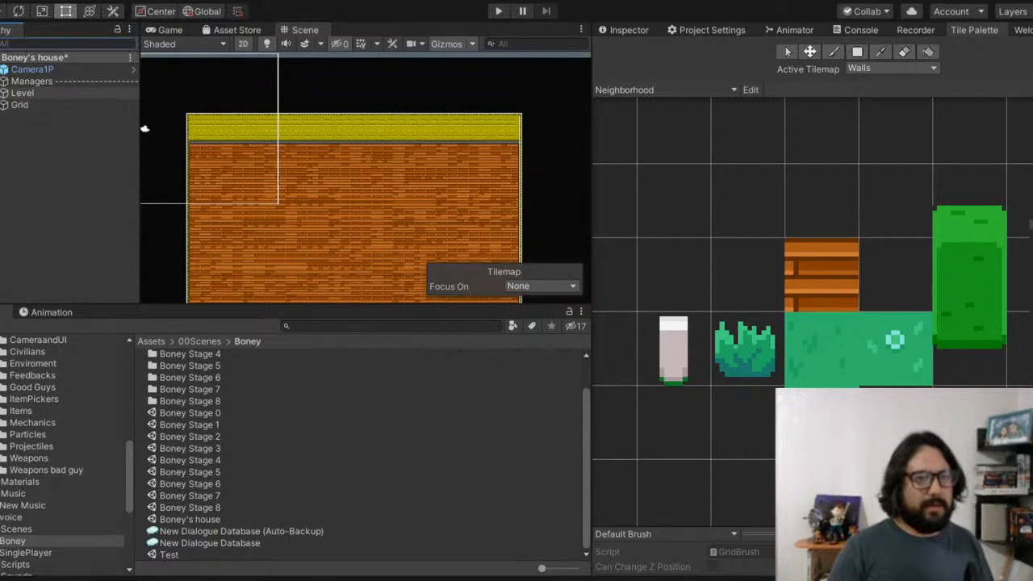
pyautogui.click(4, 93)
pyautogui.click(31, 117)
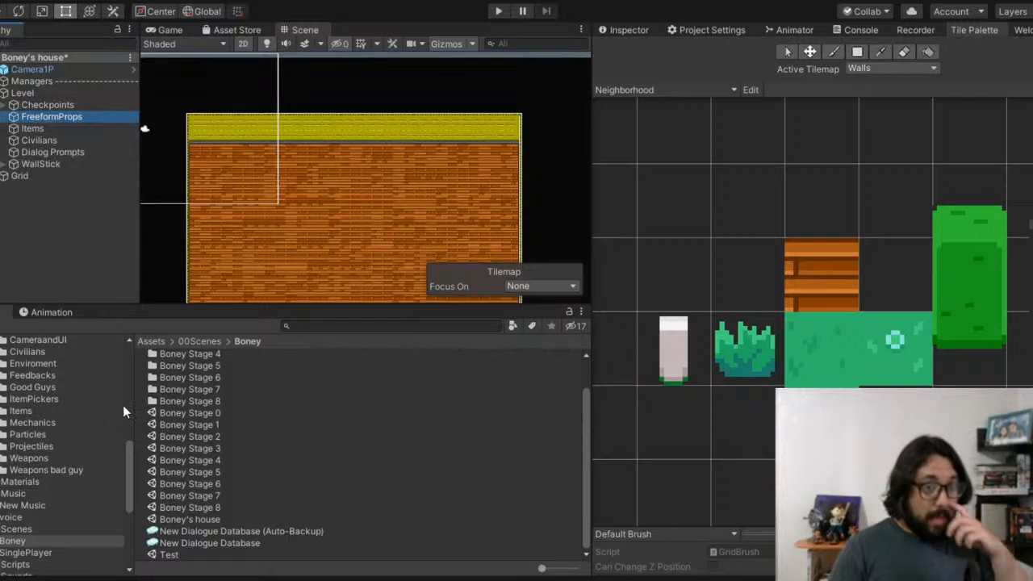
# Step: Open the Indoors folder of the Enviroment prefabs
pyautogui.click(40, 365)
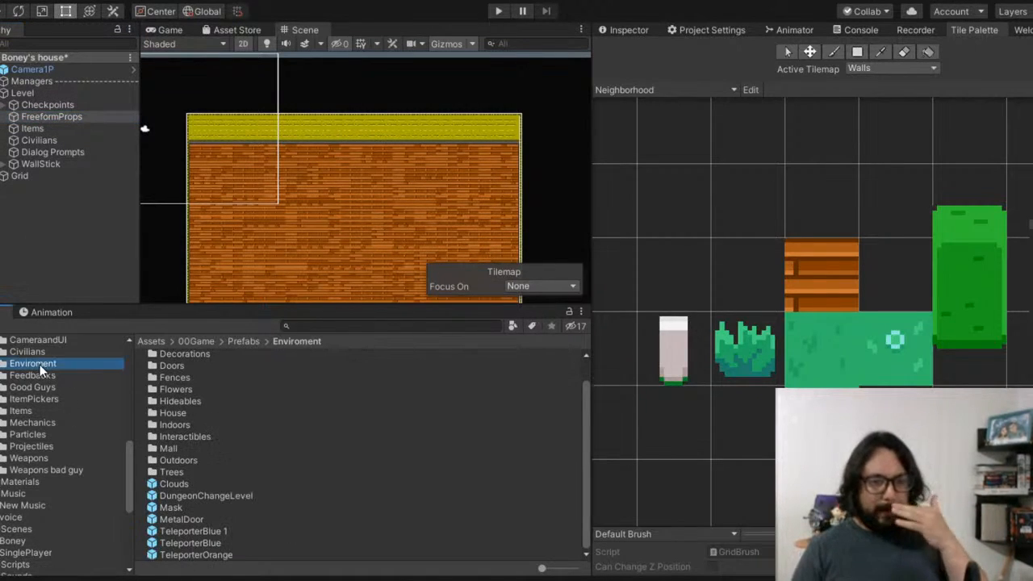
pyautogui.click(150, 425)
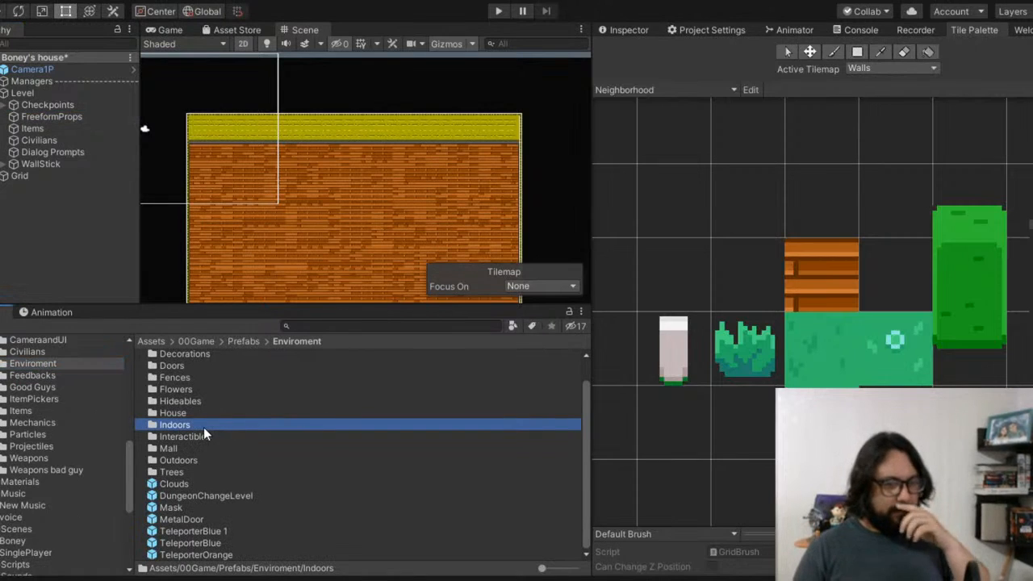
pyautogui.doubleClick(204, 425)
pyautogui.scroll(1, 176, 363)
pyautogui.click(178, 365)
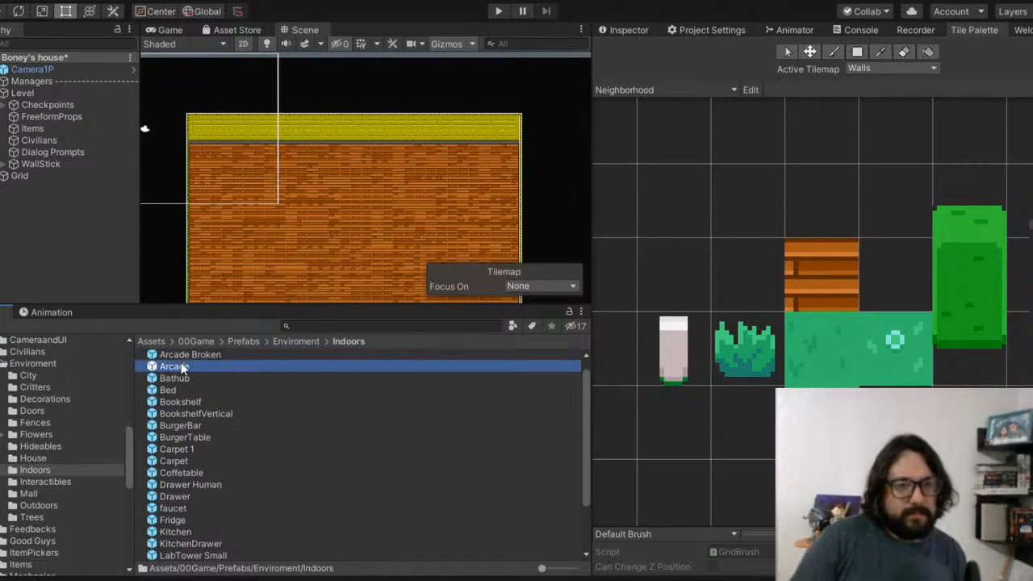
# Step: Examine the Bed prefab's Transform, Sprite Renderer and Box Collider 2D settings
pyautogui.click(195, 393)
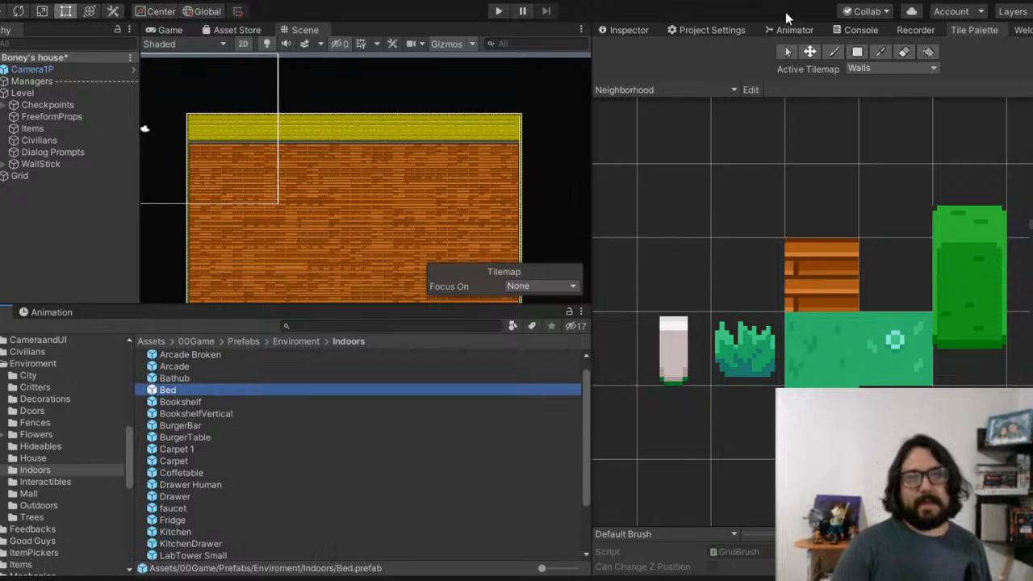
pyautogui.click(627, 25)
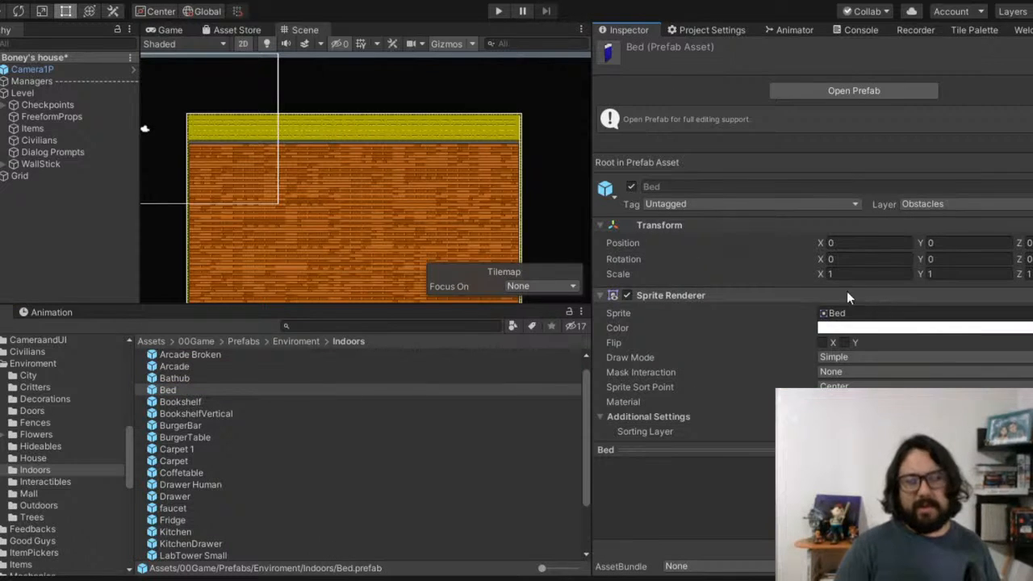
pyautogui.scroll(-5, 690, 351)
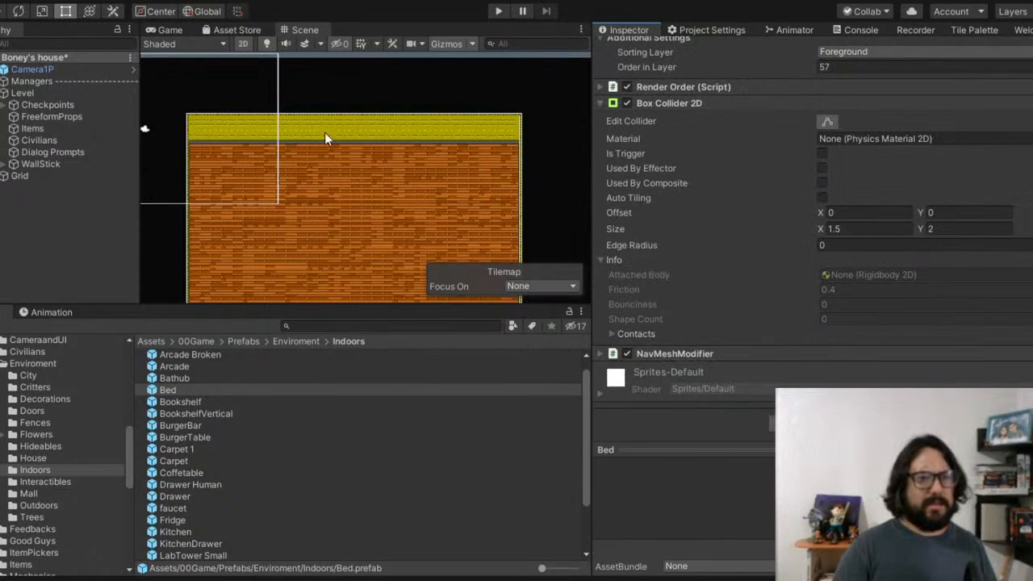
pyautogui.scroll(5, 682, 105)
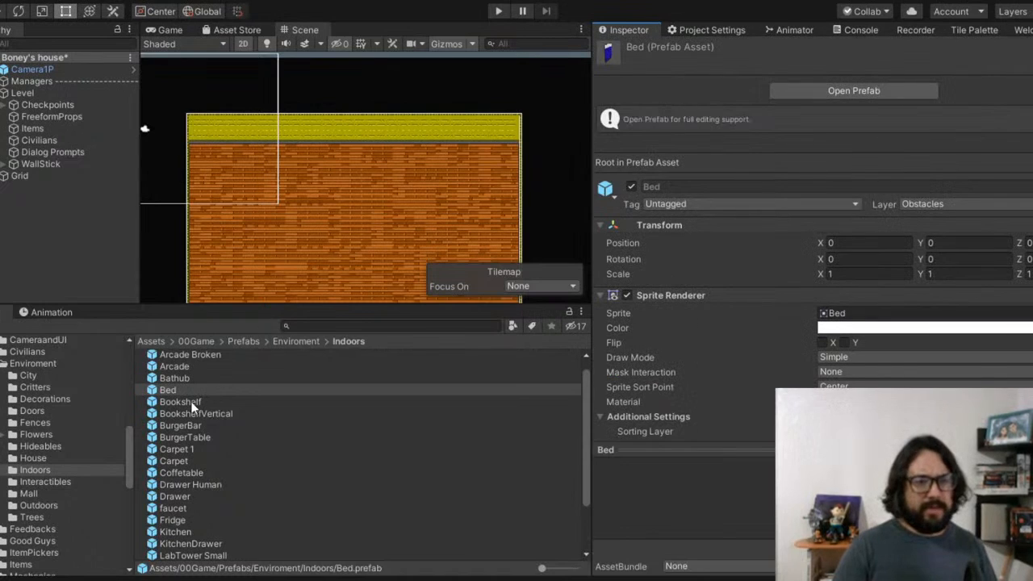
# Step: Add the Bed prefab to the scene as a child of FreeformProps, and set its X position to 0
pyautogui.moveTo(175, 392); pyautogui.dragTo(65, 121)
pyautogui.press('f')
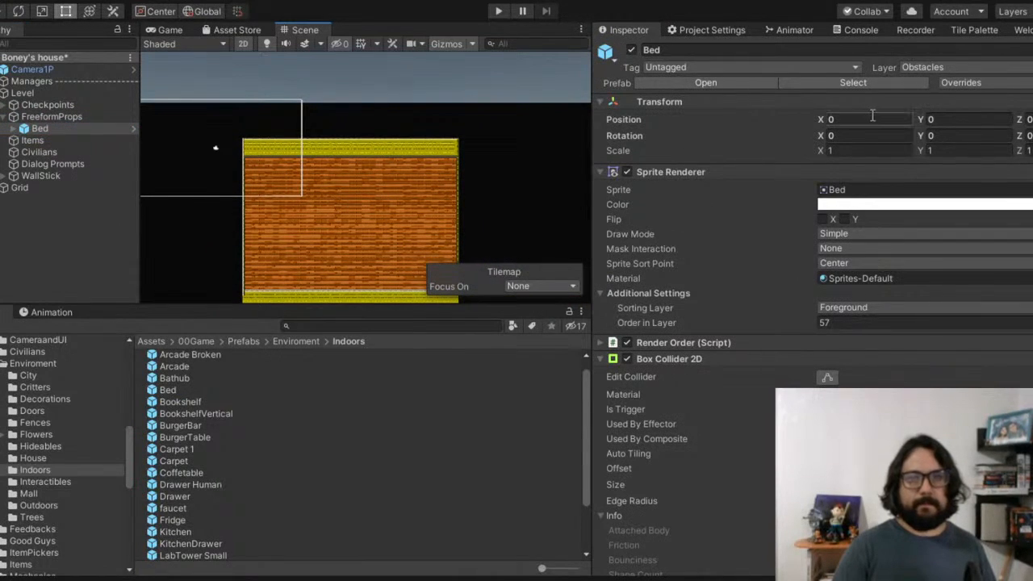
pyautogui.scroll(-3, 388, 146)
pyautogui.scroll(-3, 387, 153)
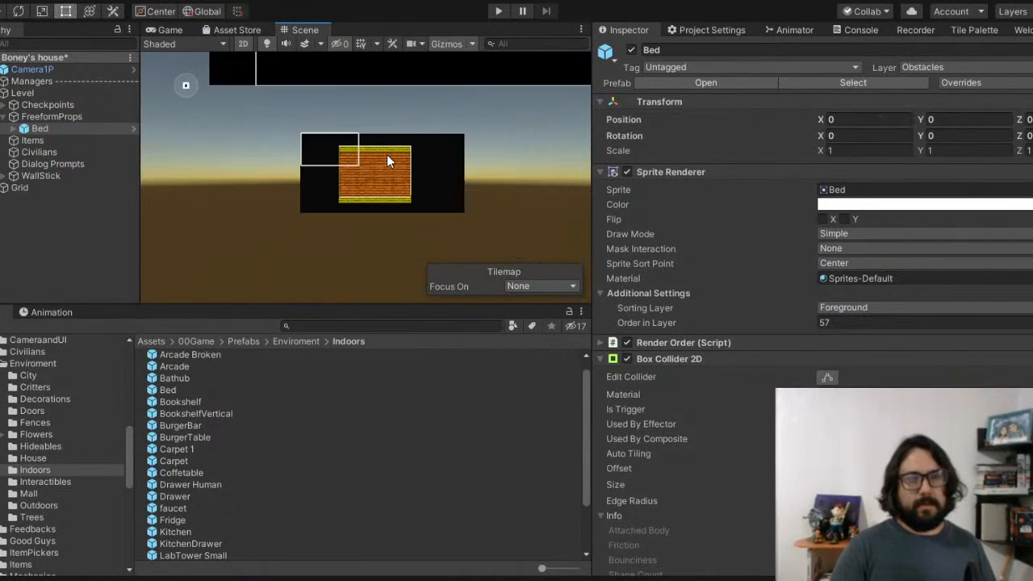
pyautogui.moveTo(819, 121); pyautogui.dragTo(205, 106)
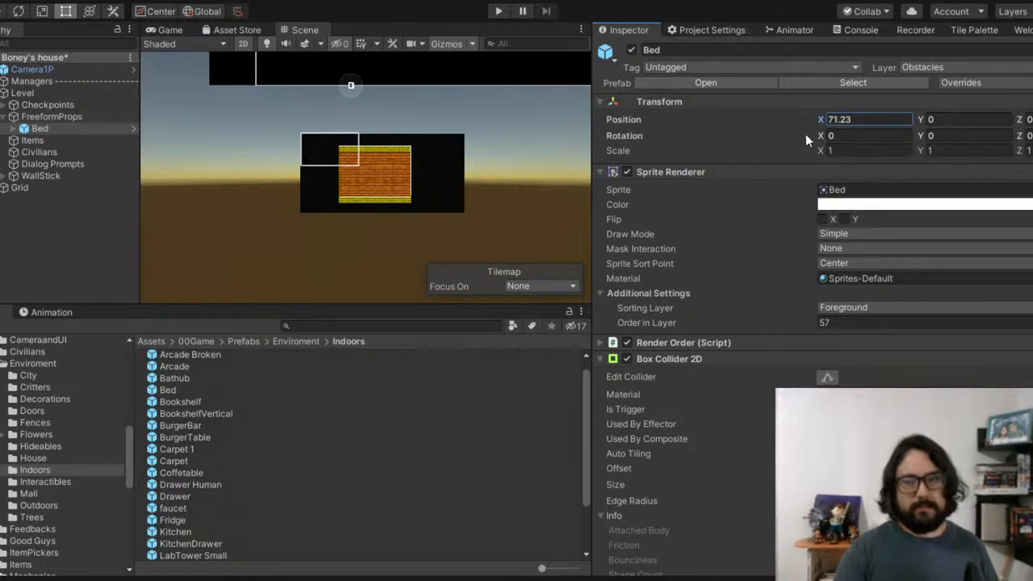
pyautogui.write('0')
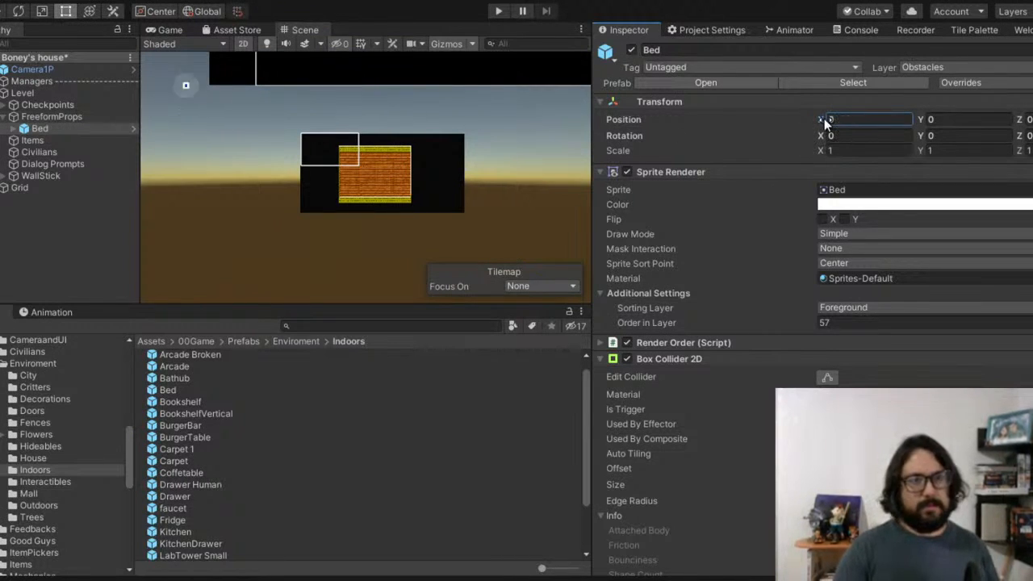
# Step: Check the Transform positions of the Grid, its tilemaps, the Bed and FreeformProps
pyautogui.click(16, 187)
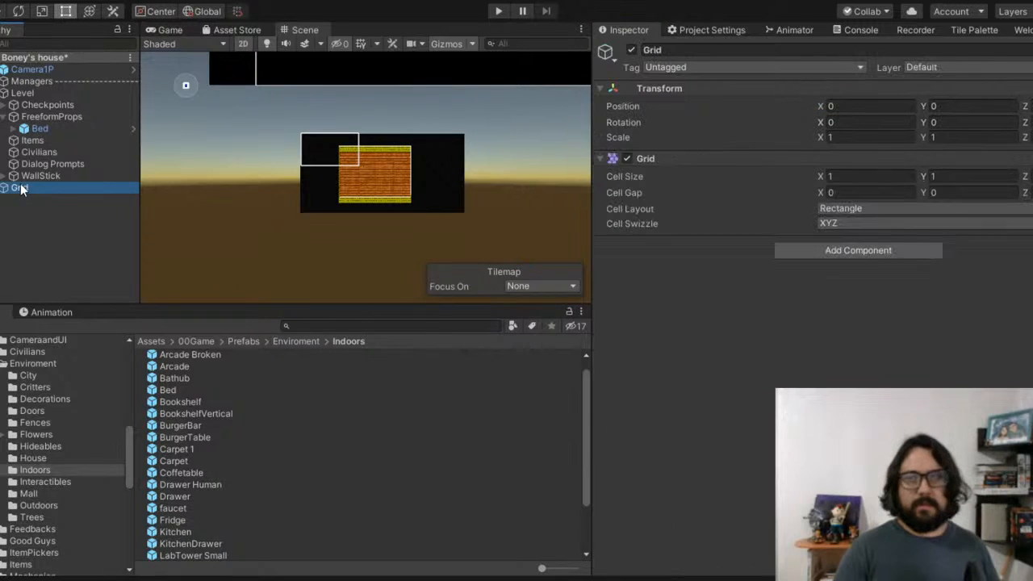
pyautogui.click(0, 187)
pyautogui.click(28, 199)
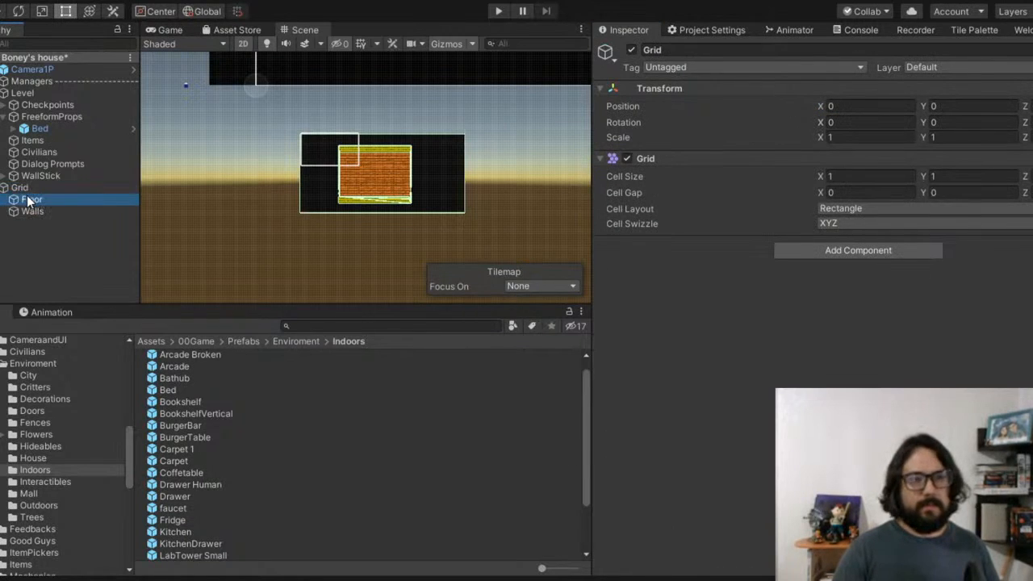
pyautogui.click(35, 212)
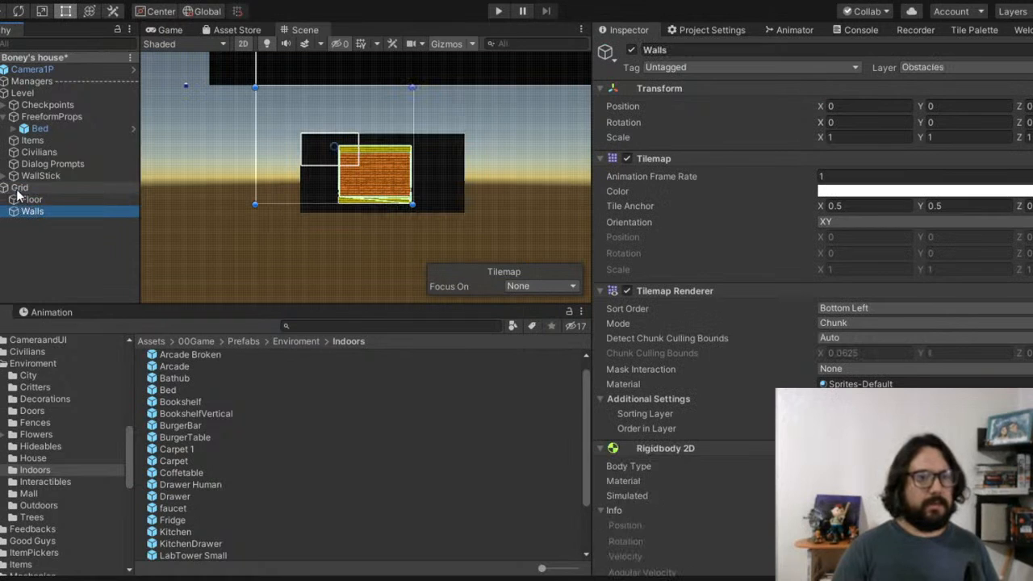
pyautogui.click(18, 188)
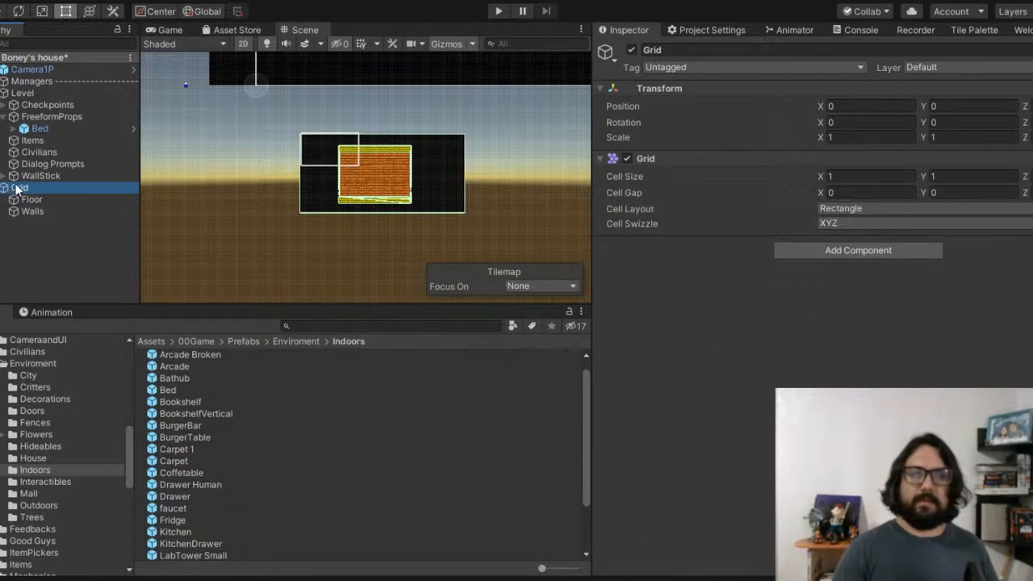
pyautogui.click(60, 165)
pyautogui.click(59, 132)
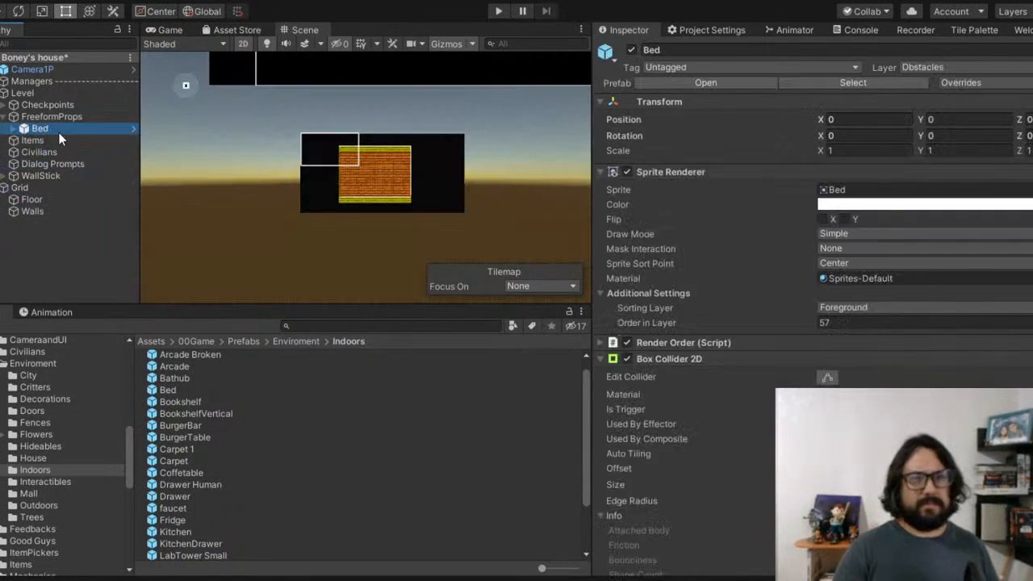
pyautogui.click(64, 121)
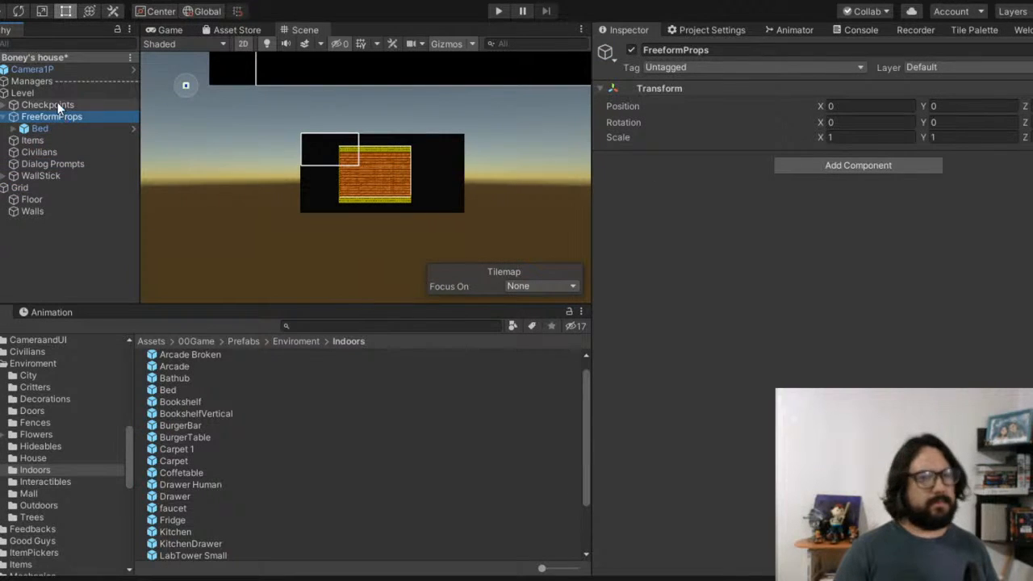
# Step: Set the Level object's position to X 0 and Y 0
pyautogui.click(55, 95)
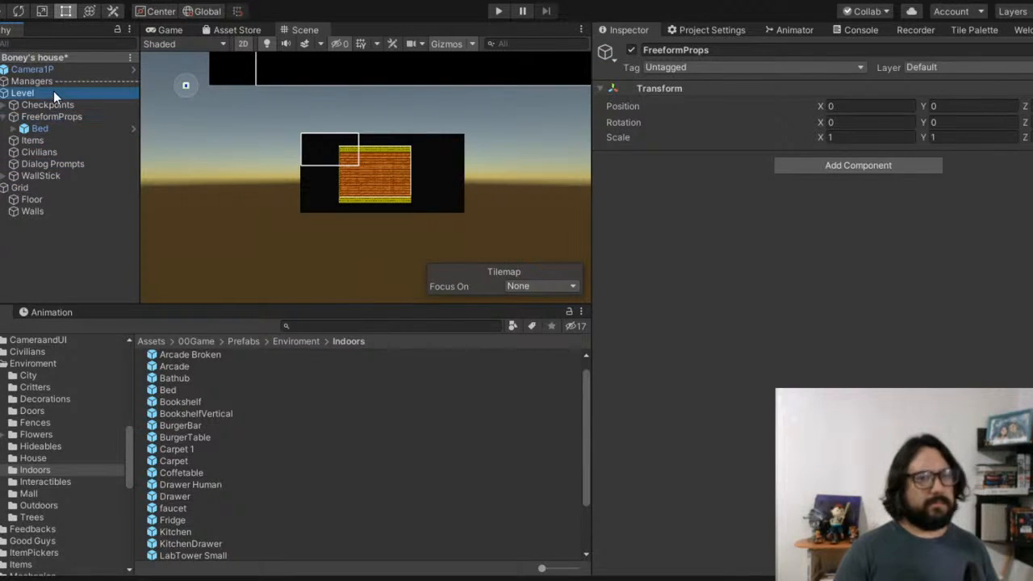
pyautogui.click(902, 106)
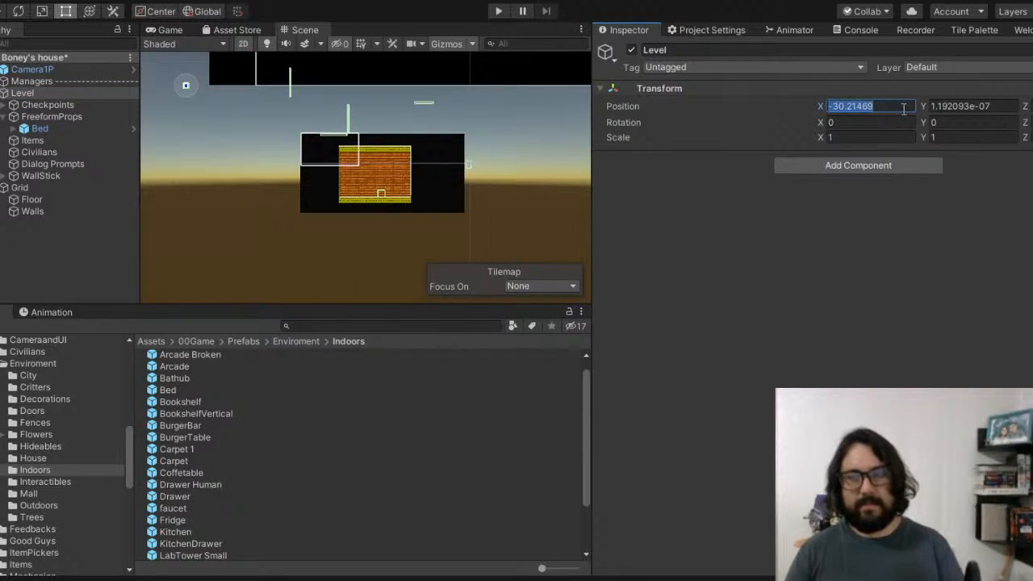
pyautogui.write('0')
pyautogui.click(1005, 106)
pyautogui.write('0')
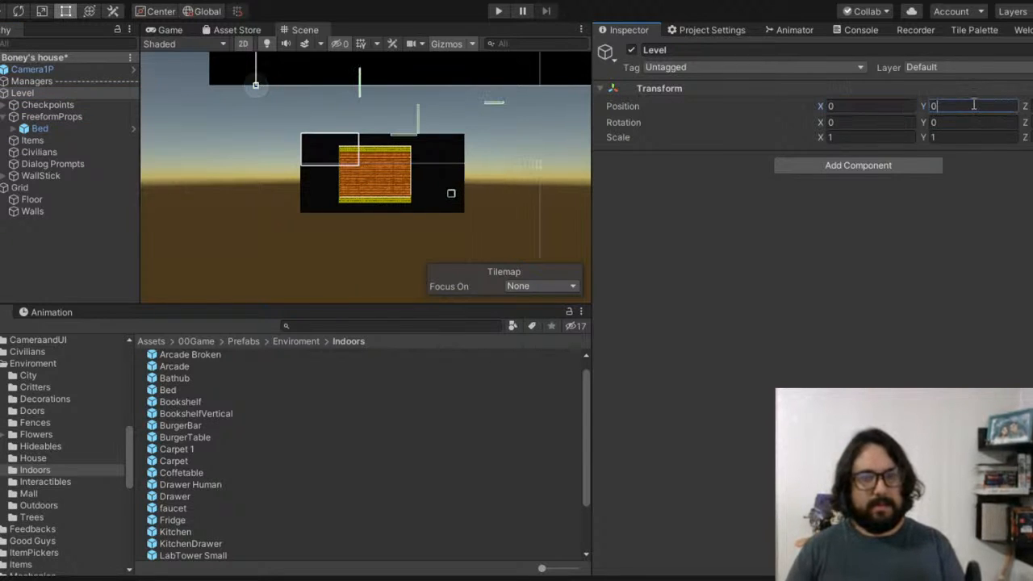
# Step: Move the Bed onto the upper part of the wooden floor, at X 42.86 and Y -30.26
pyautogui.scroll(3, 314, 153)
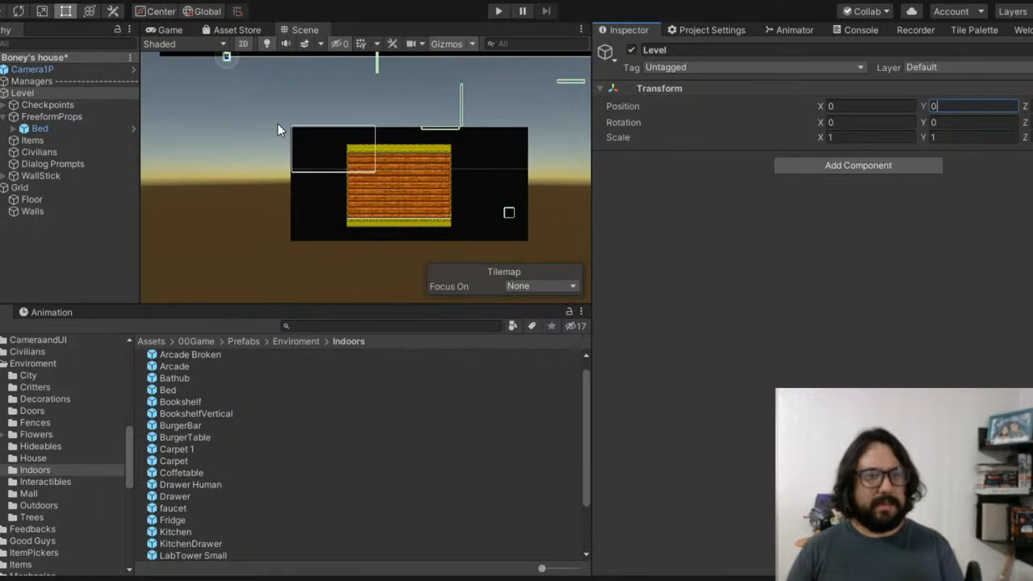
pyautogui.moveTo(277, 123); pyautogui.dragTo(290, 200, button='middle')
pyautogui.scroll(1, 231, 134)
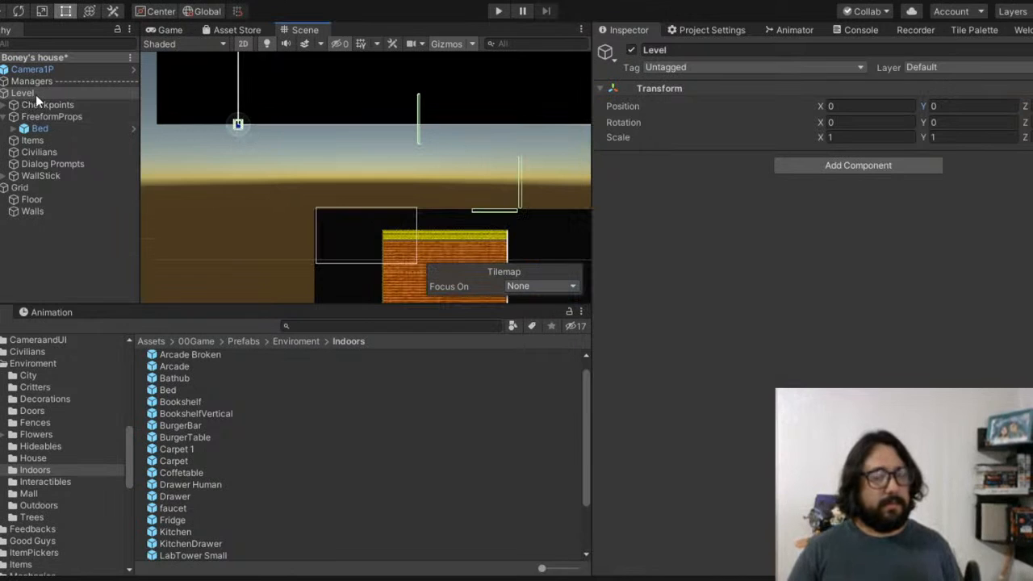
pyautogui.click(56, 127)
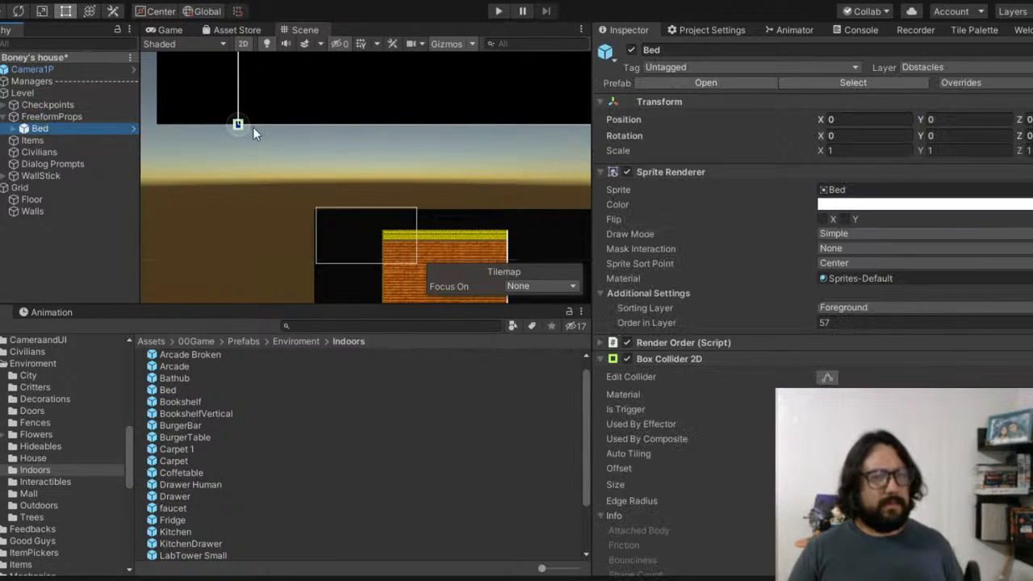
pyautogui.press('f')
pyautogui.moveTo(821, 121); pyautogui.dragTo(691, 182)
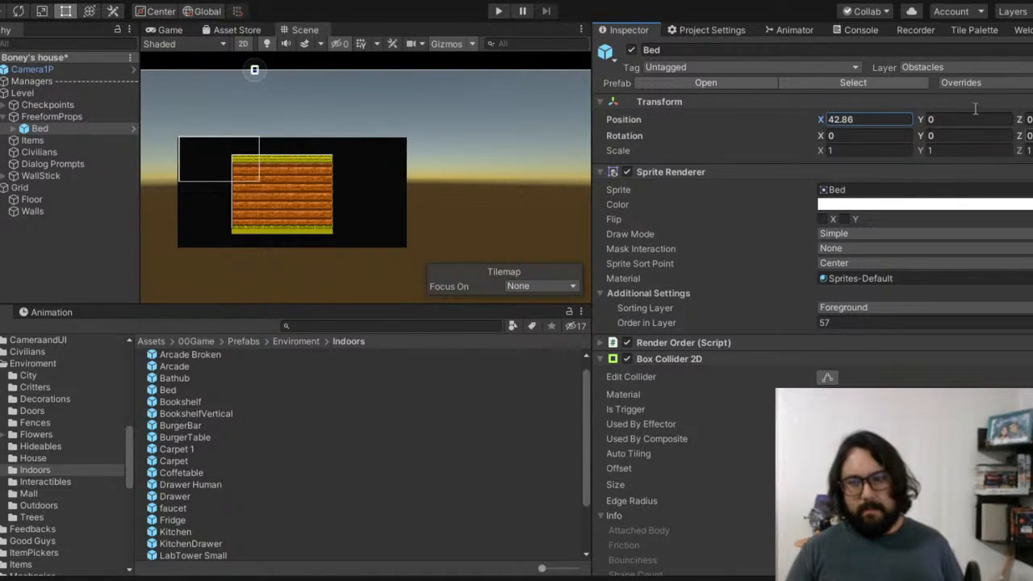
pyautogui.moveTo(923, 112); pyautogui.dragTo(167, 180)
pyautogui.scroll(2, 234, 170)
pyautogui.scroll(2, 307, 202)
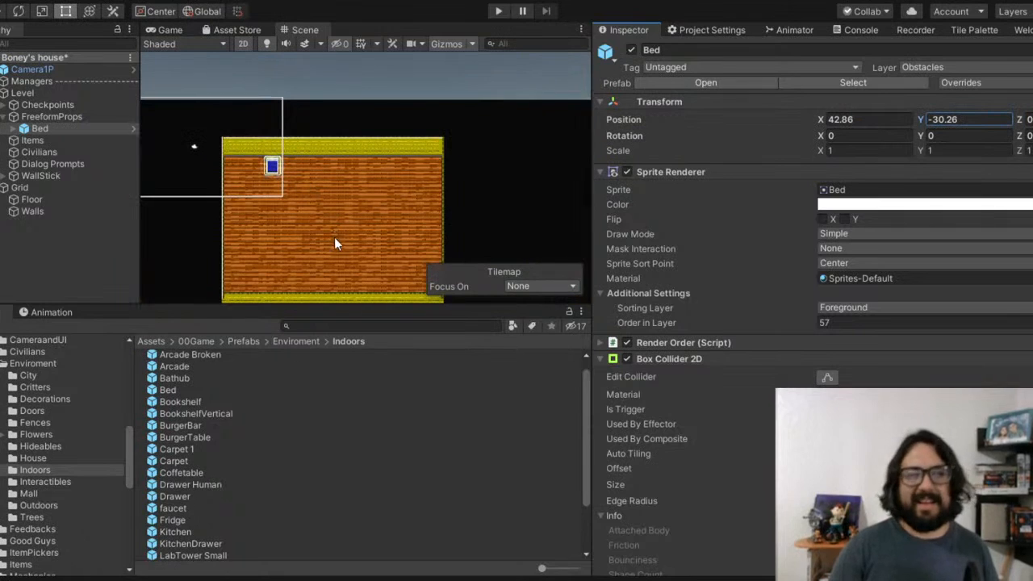
# Step: Move the Bed down the wooden floor to Y -41.04
pyautogui.moveTo(331, 227); pyautogui.dragTo(334, 137, button='middle')
pyautogui.scroll(2, 377, 176)
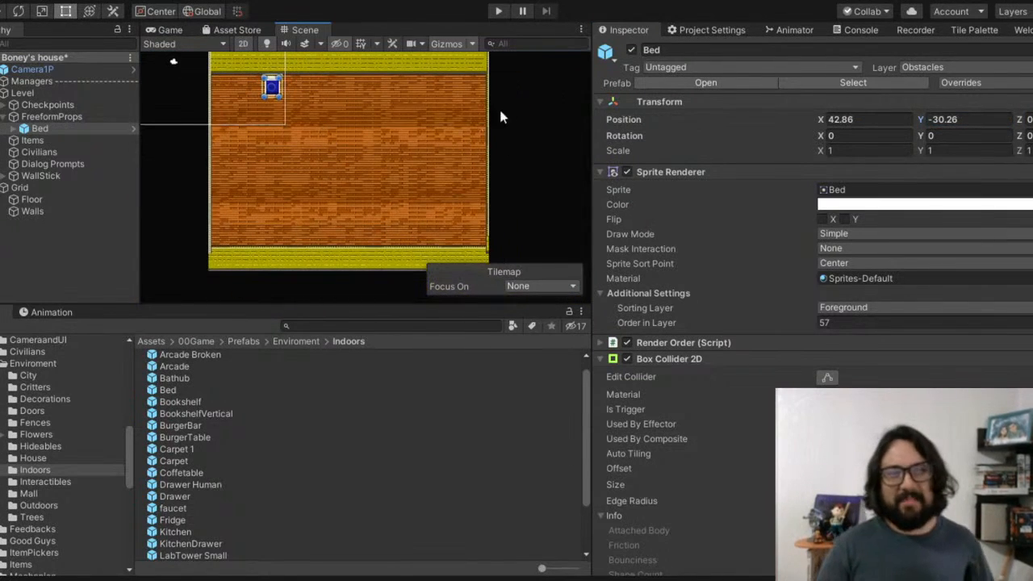
pyautogui.moveTo(271, 161); pyautogui.dragTo(310, 256, button='middle')
pyautogui.moveTo(927, 121); pyautogui.dragTo(423, 213)
pyautogui.scroll(5, 277, 260)
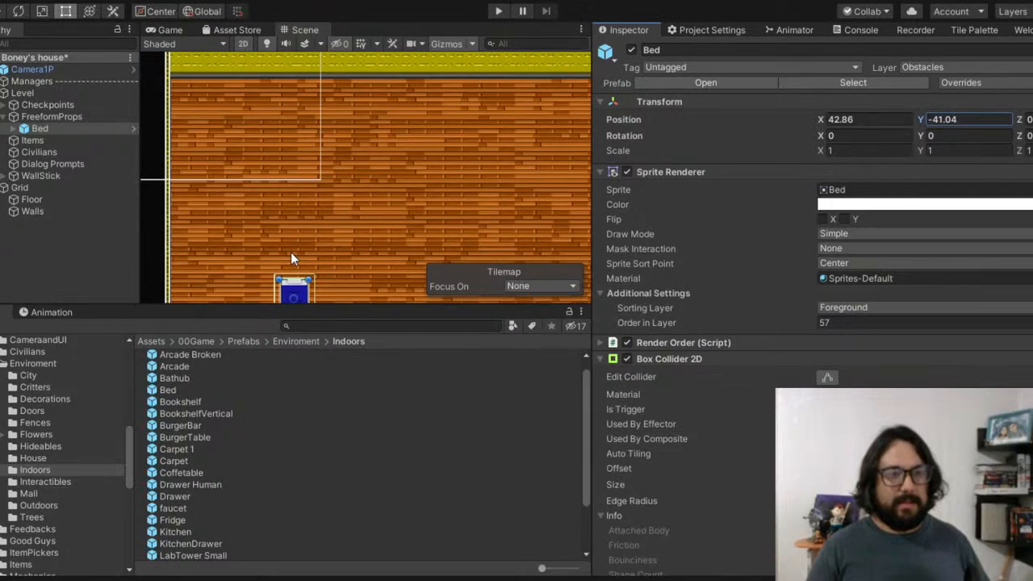
# Step: Add the Bookshelf prefab at the Bed's location, make it a direct child of FreeformProps, and move it to X 46.5, Y -37.8
pyautogui.click(195, 425)
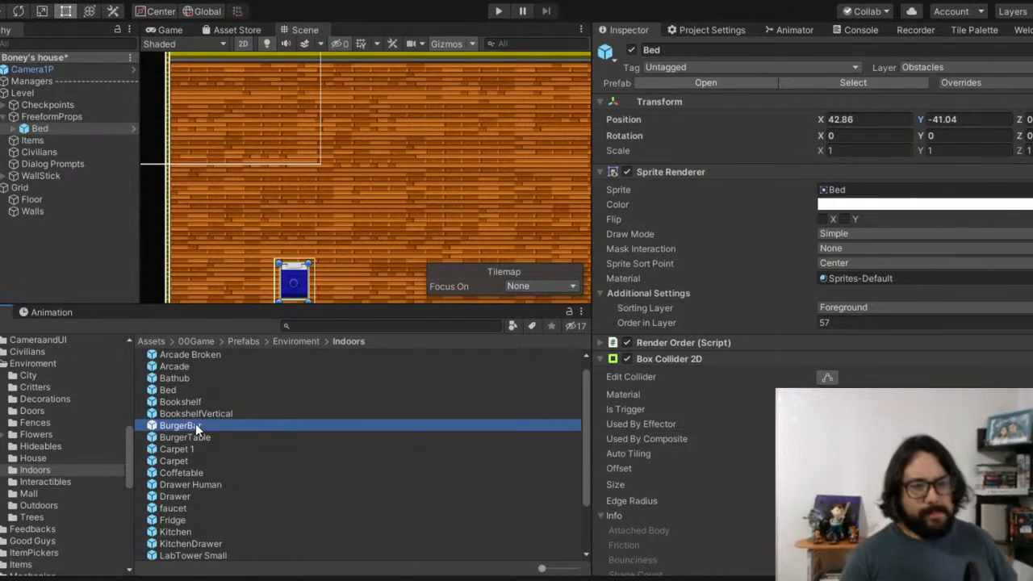
pyautogui.click(195, 415)
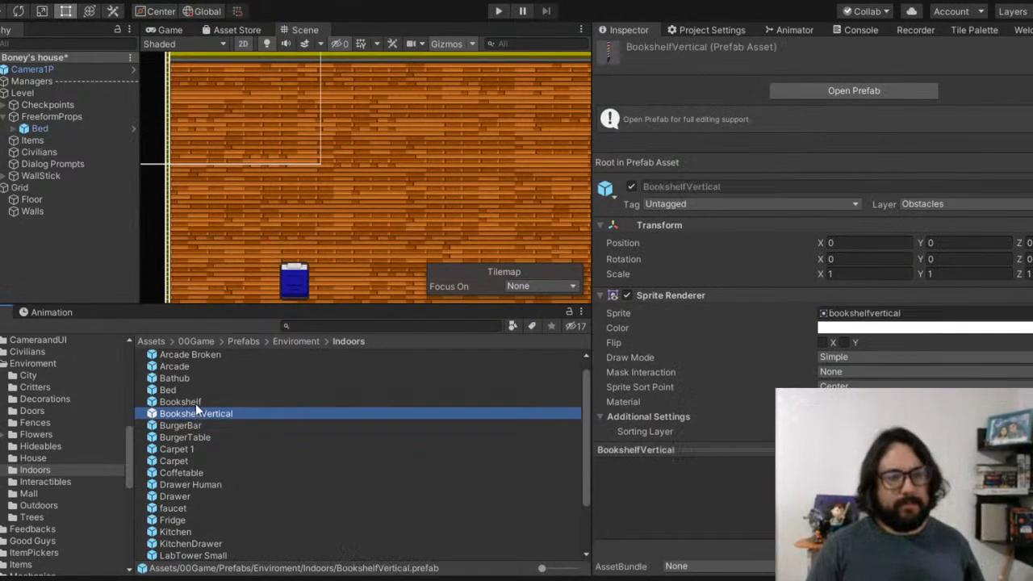
pyautogui.click(196, 402)
pyautogui.moveTo(195, 402); pyautogui.dragTo(35, 135)
pyautogui.scroll(-1, 182, 196)
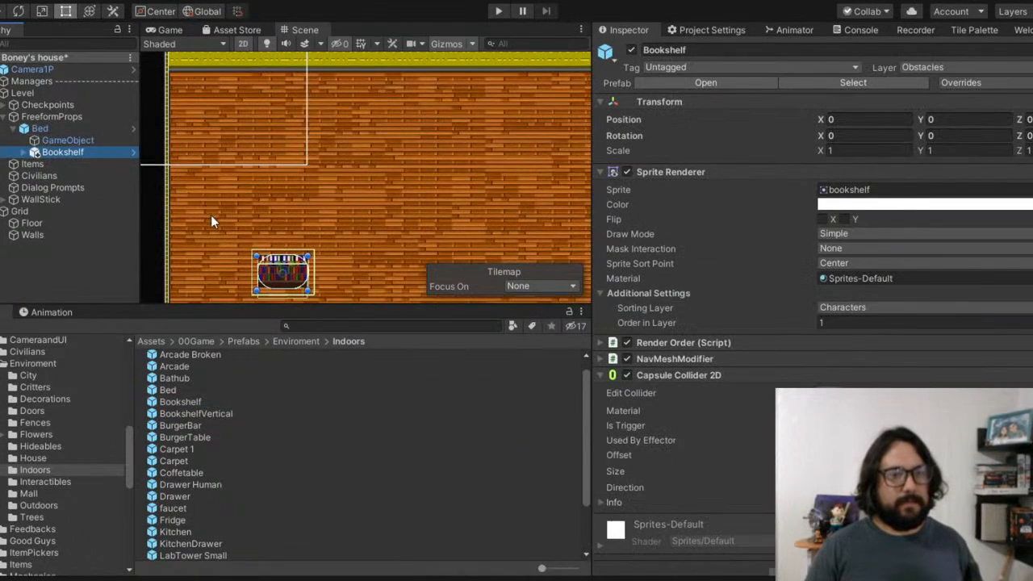
pyautogui.moveTo(51, 113); pyautogui.dragTo(50, 122)
pyautogui.moveTo(822, 118); pyautogui.dragTo(847, 134)
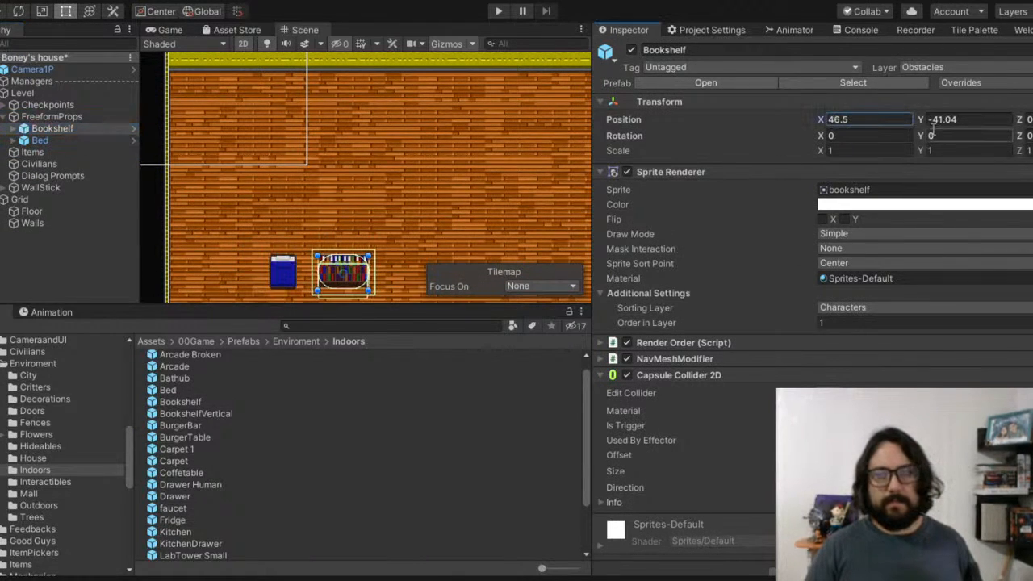
pyautogui.moveTo(919, 120); pyautogui.dragTo(934, 123)
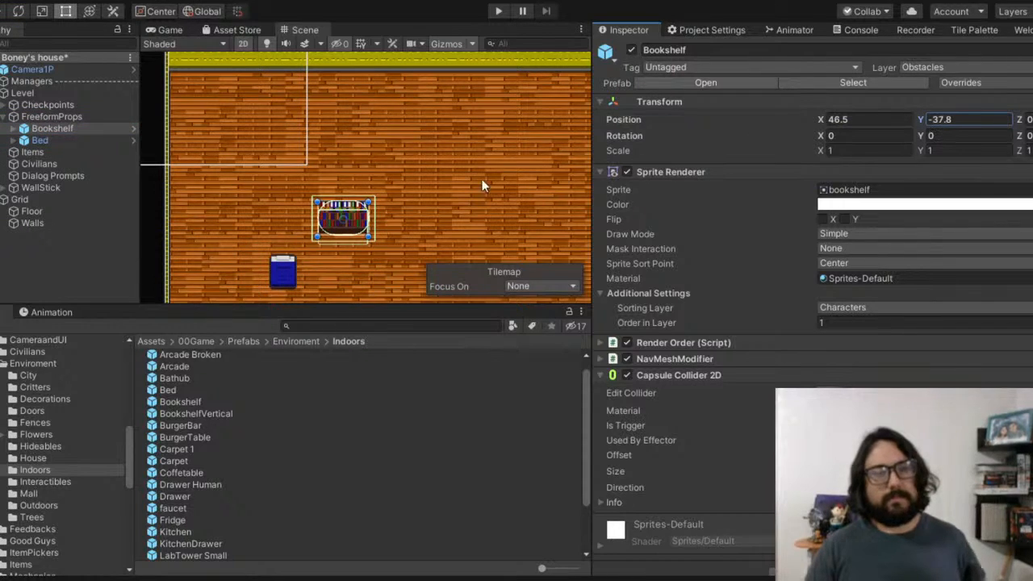
# Step: Examine the other Indoors prefabs, including Kitchen, KitchenDrawer, LabTower Small, Thunderthing and Table
pyautogui.scroll(-4, 361, 193)
pyautogui.moveTo(361, 193); pyautogui.dragTo(329, 107, button='middle')
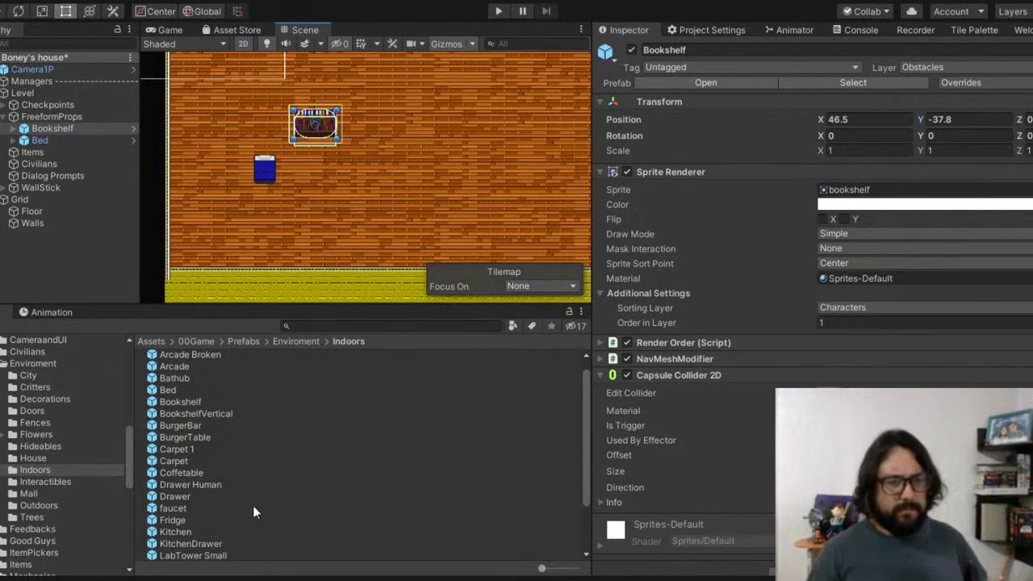
pyautogui.click(202, 519)
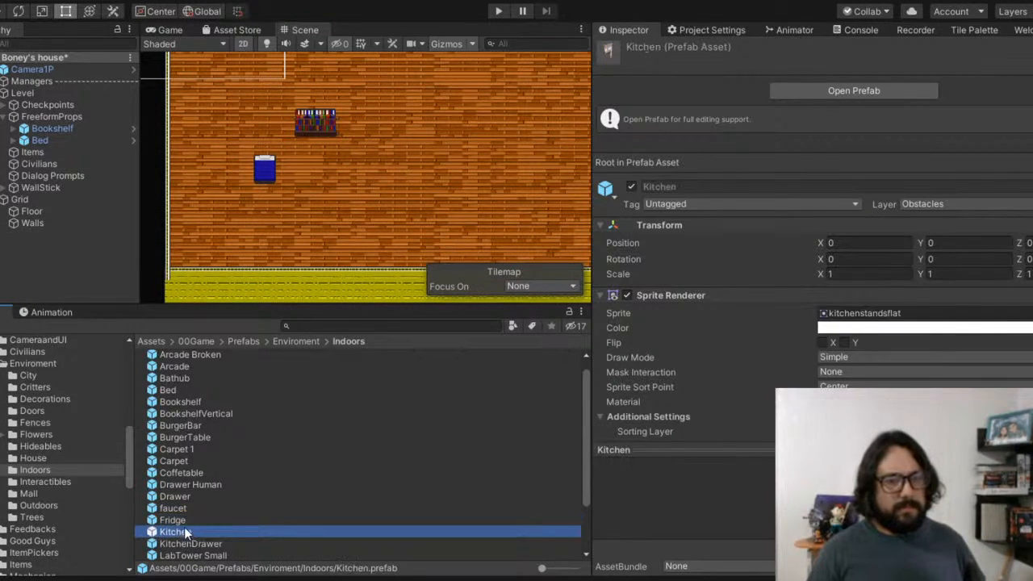
pyautogui.scroll(-3, 187, 516)
pyautogui.click(200, 473)
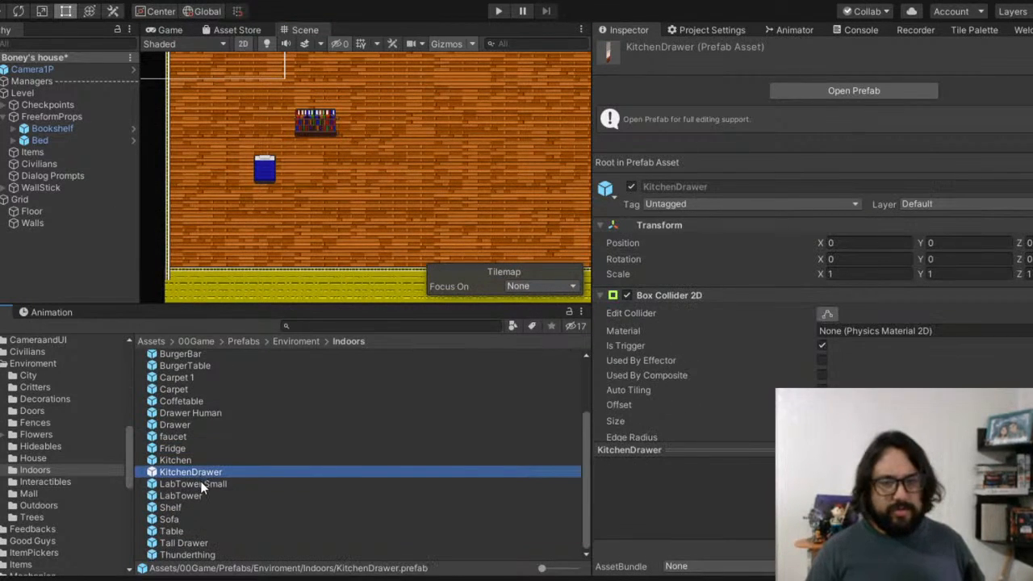
pyautogui.click(201, 483)
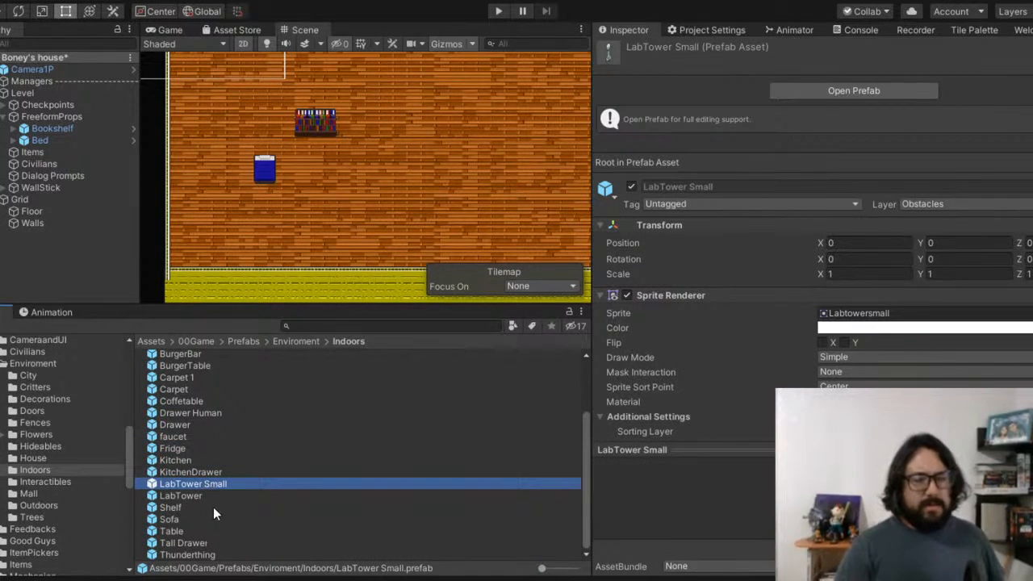
pyautogui.click(198, 556)
pyautogui.click(192, 530)
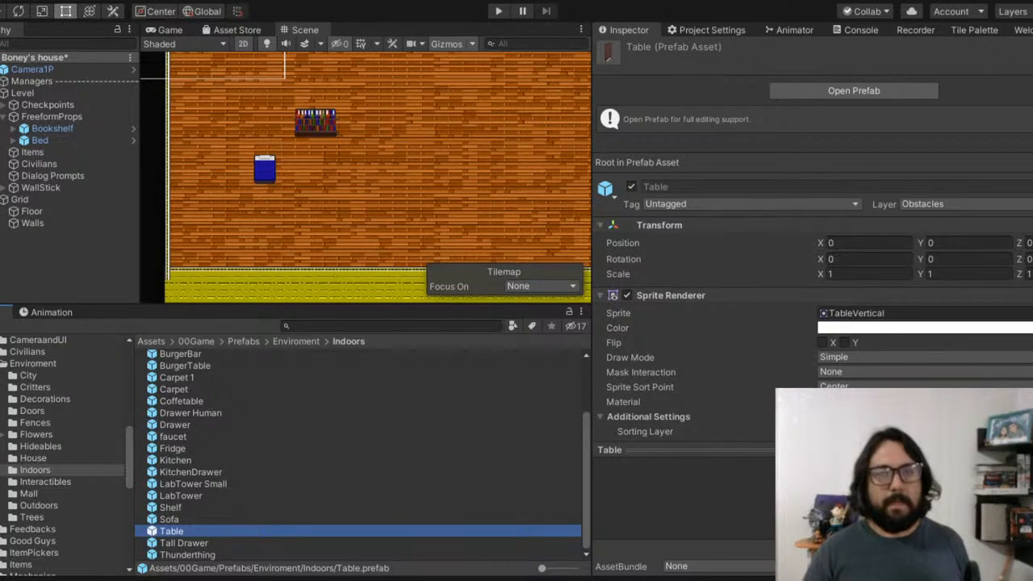
# Step: Duplicate the Bookshelf and move the copy beside the original, at X 50
pyautogui.click(69, 131)
pyautogui.hotkey('ctrl', 'd')
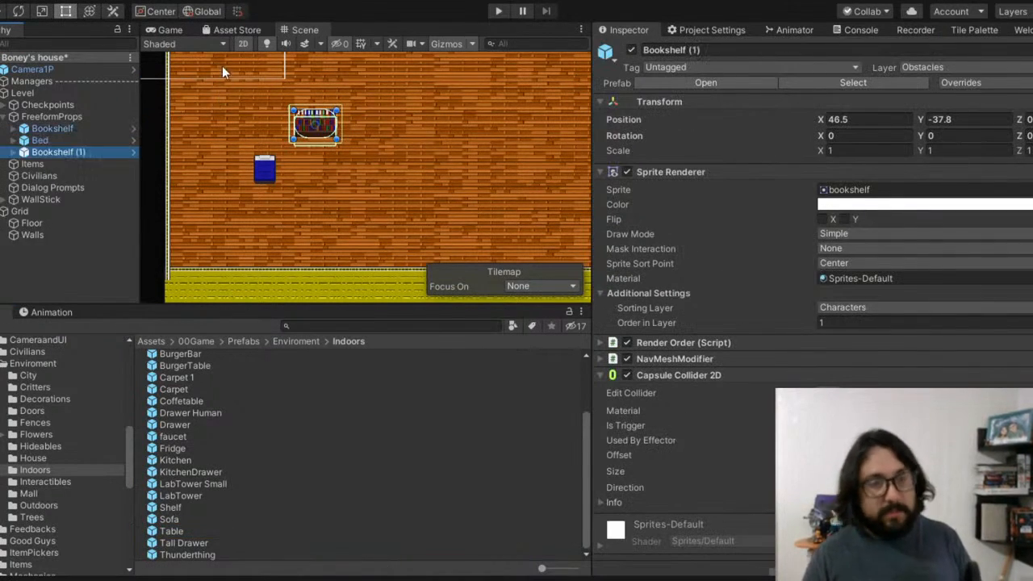
pyautogui.scroll(2, 343, 85)
pyautogui.moveTo(821, 119)
pyautogui.mouseDown()
pyautogui.moveTo(845, 120)
pyautogui.moveTo(834, 117)
pyautogui.mouseUp()
# Step: Duplicate the second bookshelf and set the new copy's X position to 53.5
pyautogui.click(90, 152)
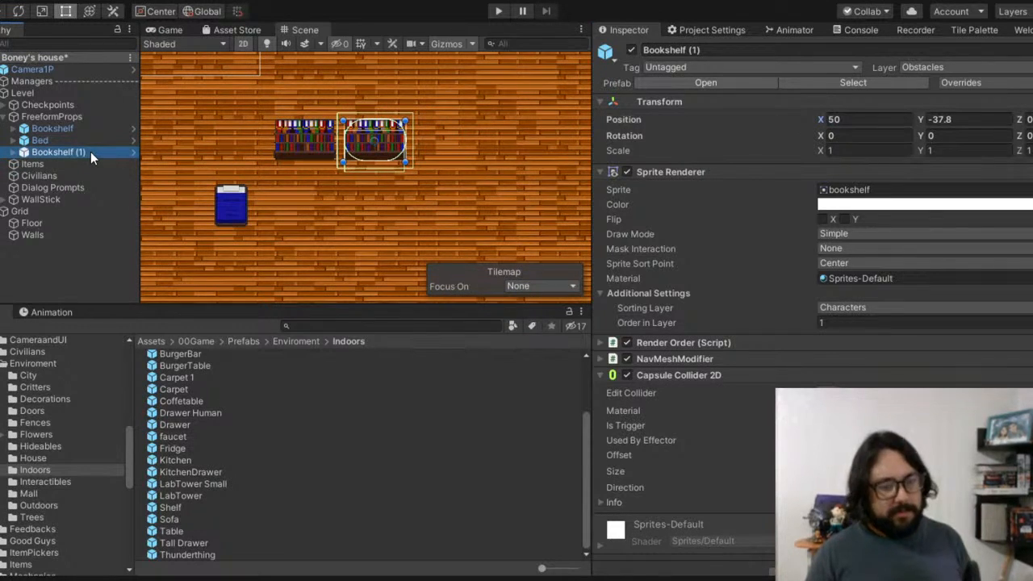
pyautogui.hotkey('ctrl', 'd')
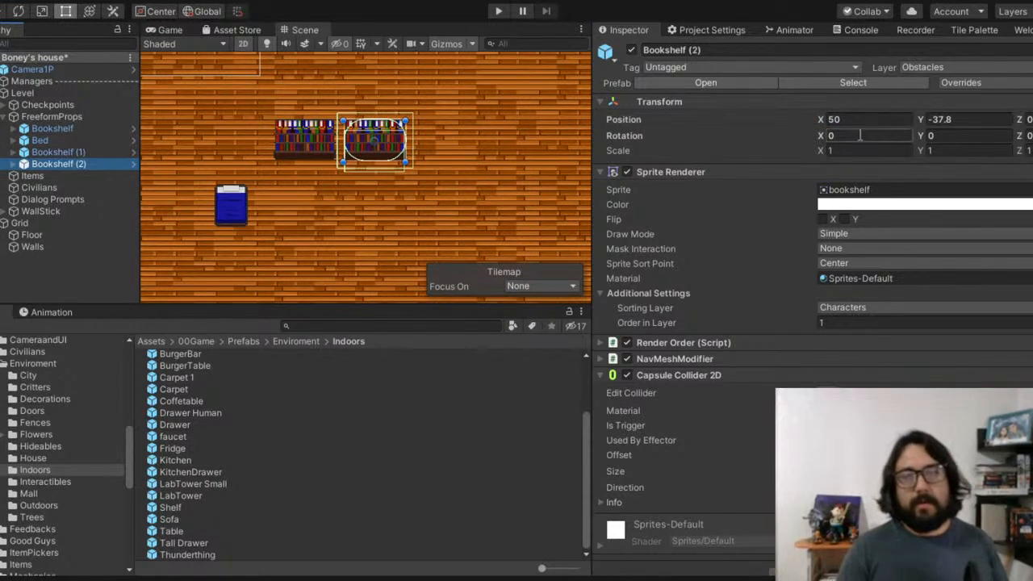
pyautogui.moveTo(820, 119)
pyautogui.mouseDown()
pyautogui.moveTo(839, 126)
pyautogui.moveTo(827, 122)
pyautogui.mouseUp()
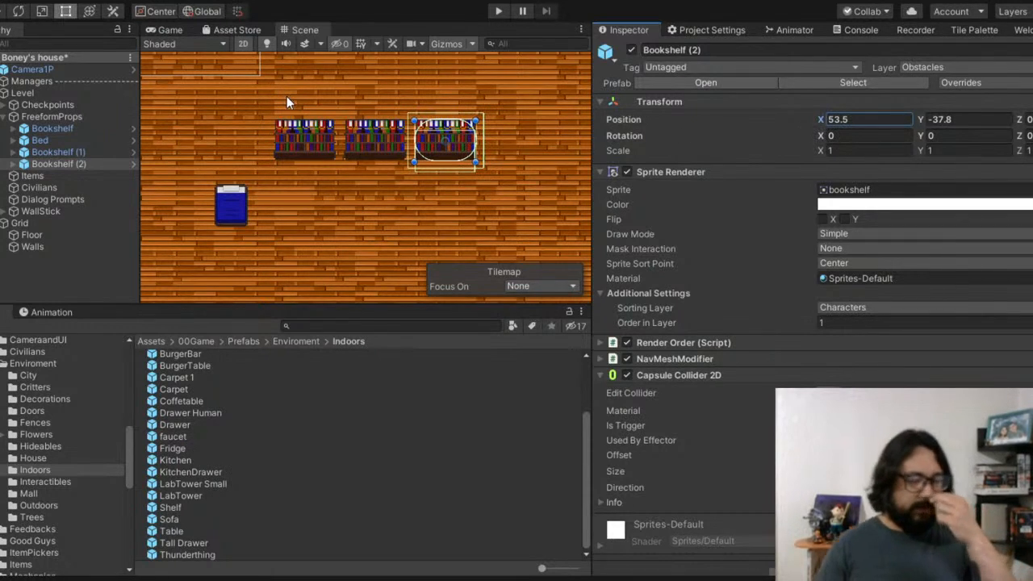
# Step: Compare the Transform positions and spacing of the three bookshelves
pyautogui.scroll(2, 307, 141)
pyautogui.scroll(1, 308, 141)
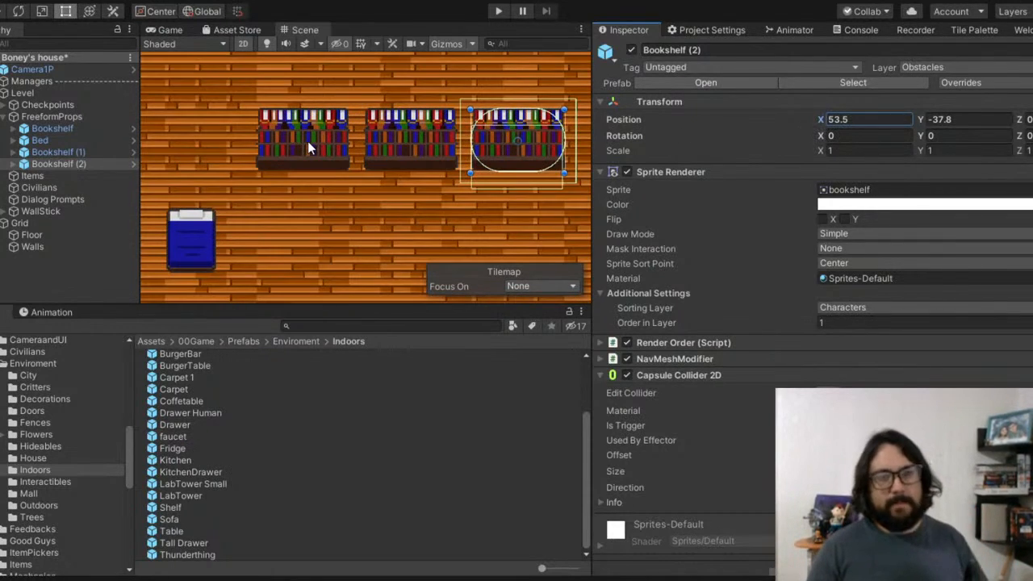
pyautogui.click(307, 141)
pyautogui.click(440, 140)
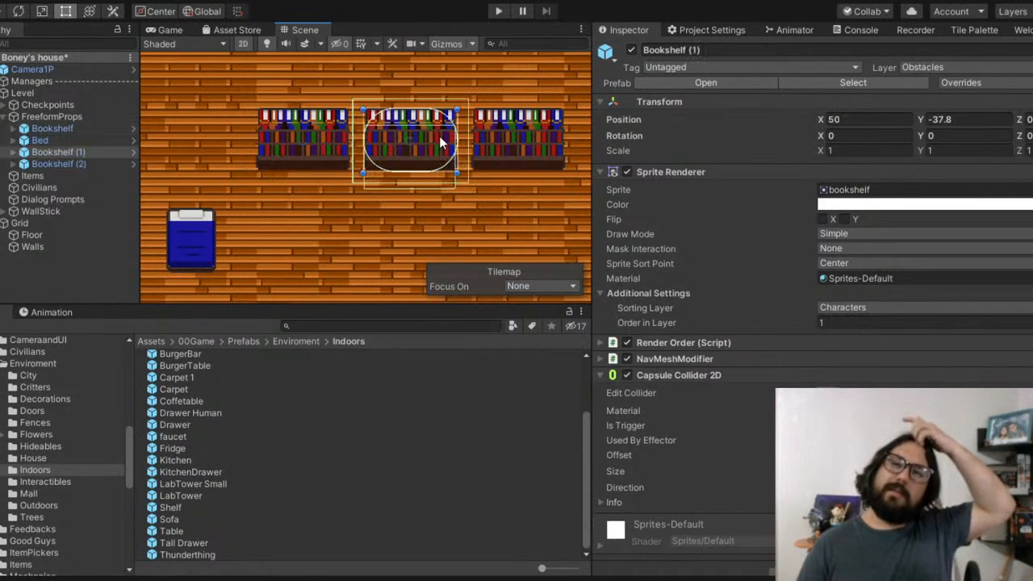
pyautogui.click(514, 150)
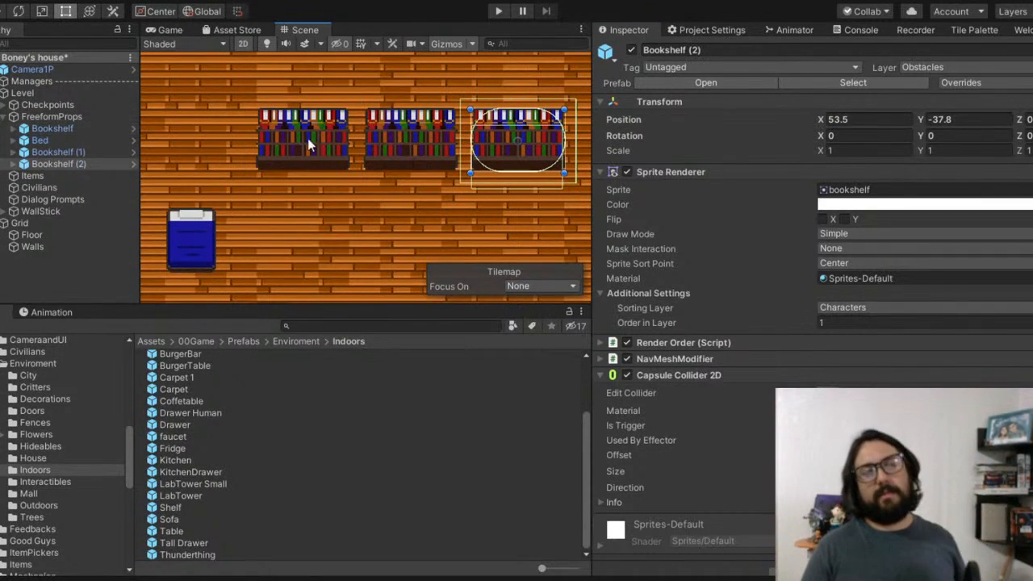
pyautogui.click(82, 129)
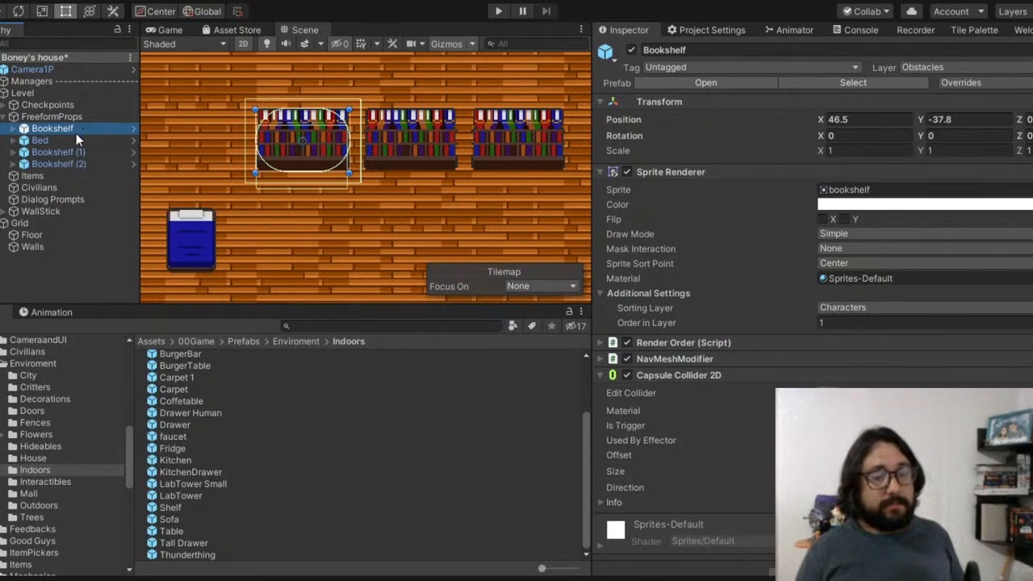
# Step: Move the Bed closer to the room's side wall, at X 40.7
pyautogui.click(74, 141)
pyautogui.scroll(-3, 274, 182)
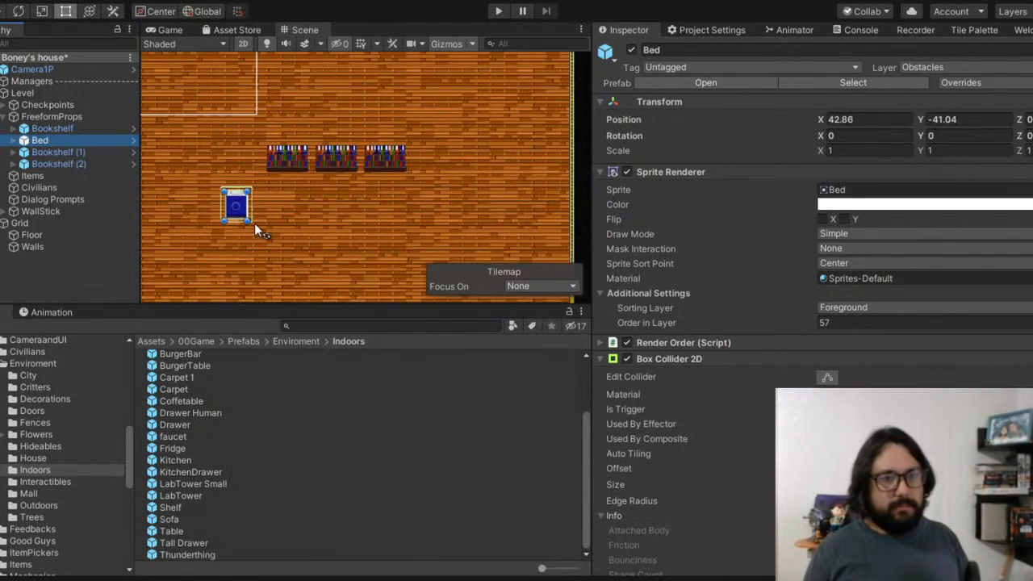
pyautogui.moveTo(254, 223); pyautogui.dragTo(379, 193, button='middle')
pyautogui.moveTo(818, 117); pyautogui.dragTo(805, 119)
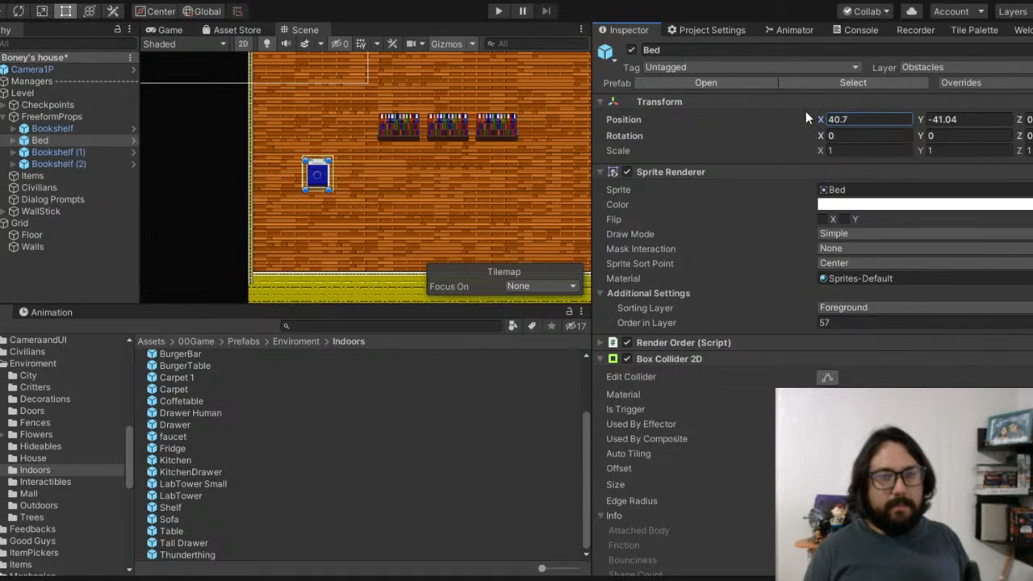
# Step: Add the Tall Drawer prefab from the Indoors prefabs to the FreeformProps group
pyautogui.click(188, 544)
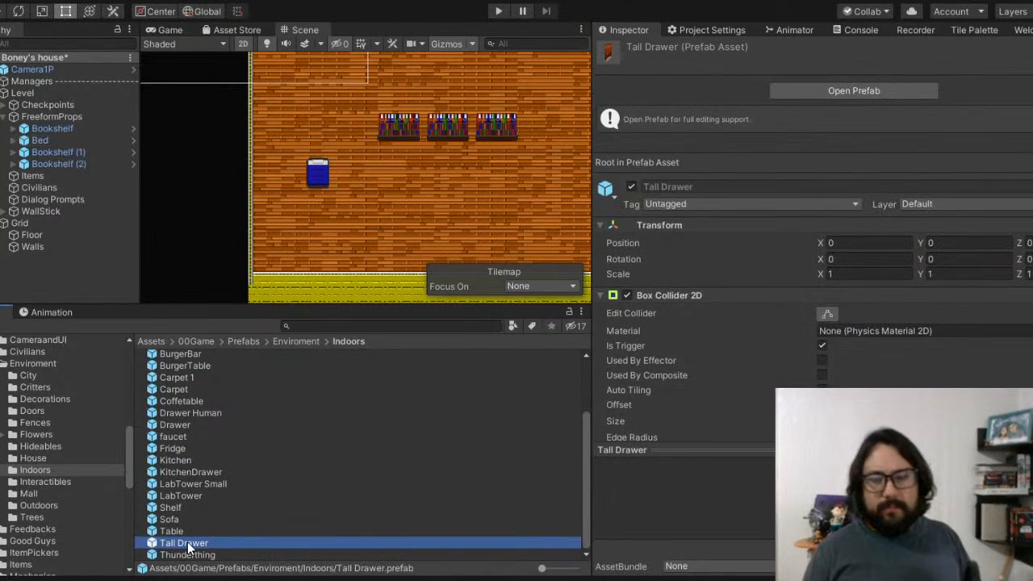
pyautogui.moveTo(187, 544); pyautogui.dragTo(50, 134)
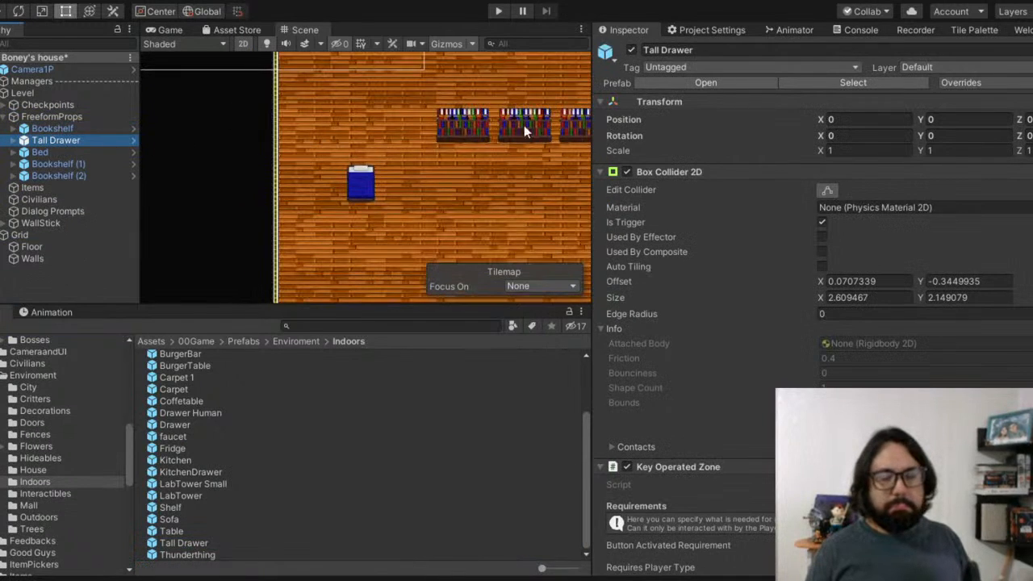
pyautogui.scroll(-2, 537, 129)
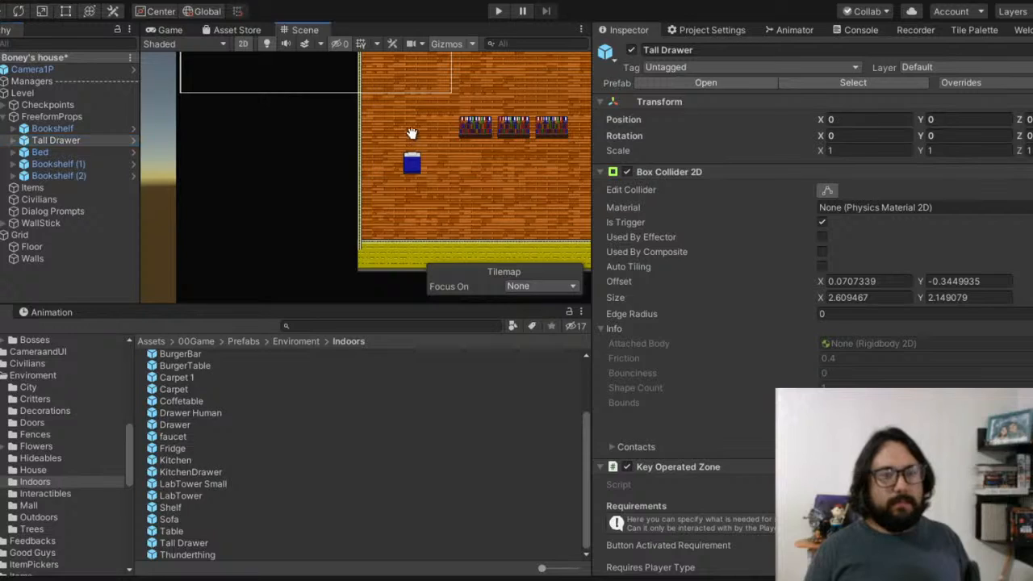
pyautogui.moveTo(411, 132); pyautogui.dragTo(396, 199, button='middle')
# Step: Align the Tall Drawer with the Bed by nesting it there at local X 0, Y 0, and return it to FreeformProps
pyautogui.moveTo(92, 144); pyautogui.dragTo(41, 153)
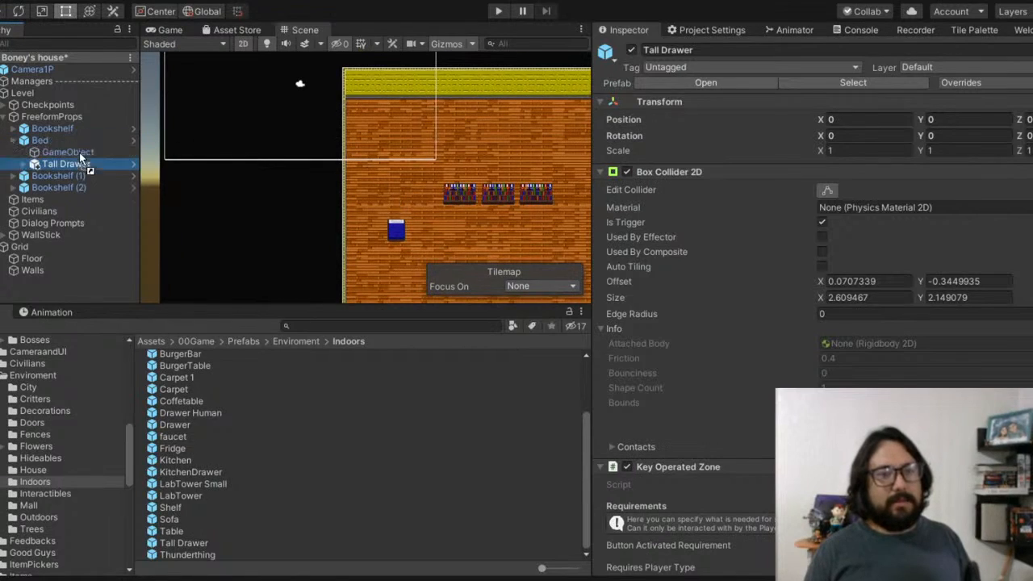
pyautogui.click(874, 119)
pyautogui.write('0')
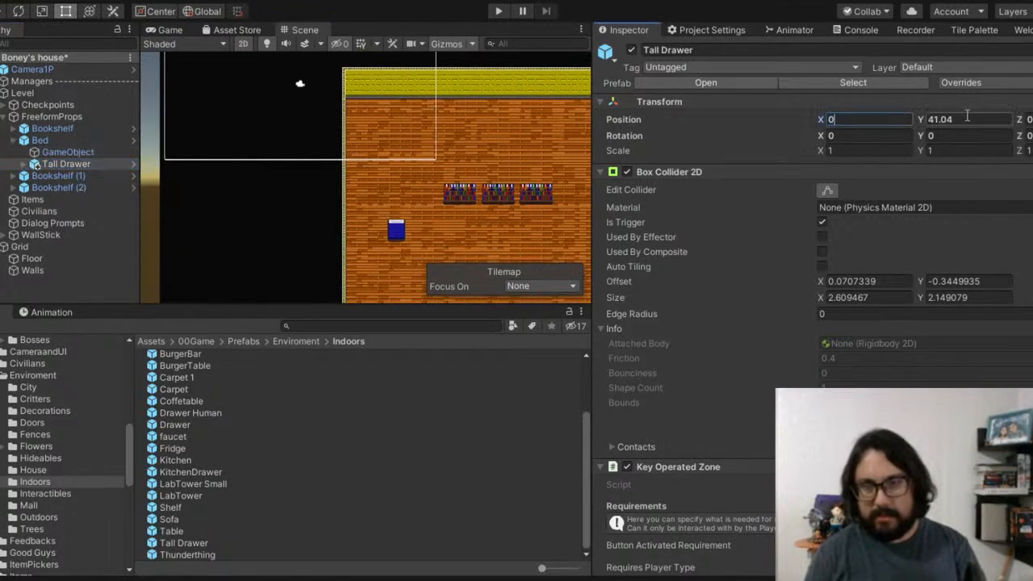
pyautogui.click(972, 118)
pyautogui.write('0')
pyautogui.moveTo(71, 160); pyautogui.dragTo(63, 124)
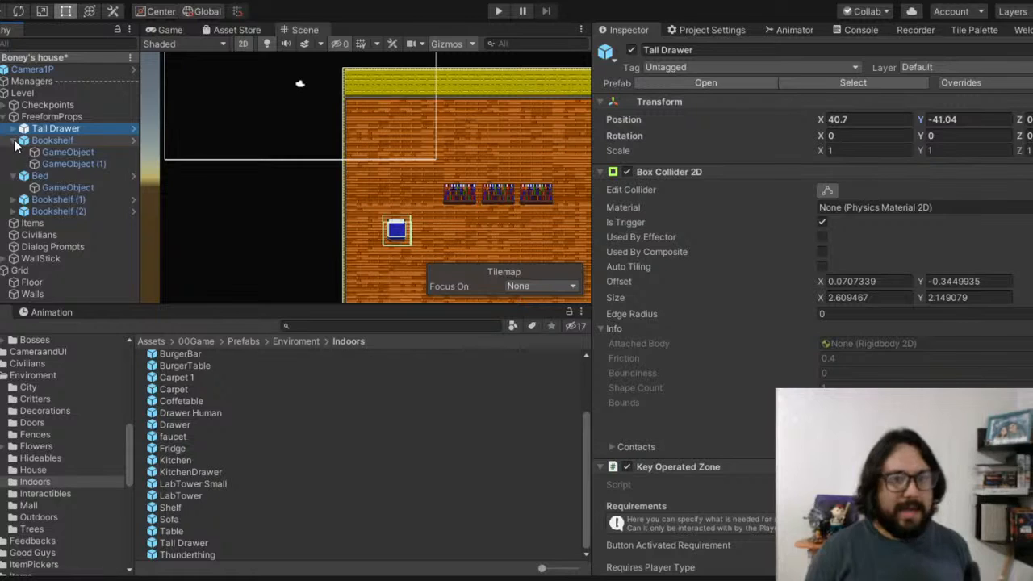
pyautogui.click(13, 141)
pyautogui.click(13, 152)
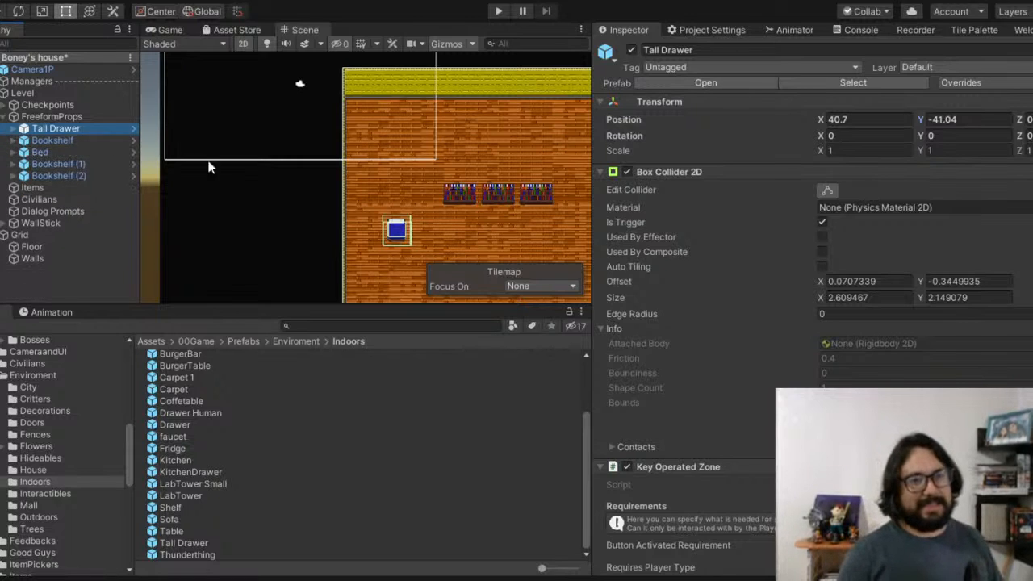
# Step: Move the Tall Drawer between the Bed and the side wall, at X 38.1 and Y -39.3
pyautogui.scroll(2, 279, 194)
pyautogui.scroll(4, 428, 219)
pyautogui.moveTo(455, 198); pyautogui.dragTo(381, 104, button='middle')
pyautogui.moveTo(823, 119); pyautogui.dragTo(807, 119)
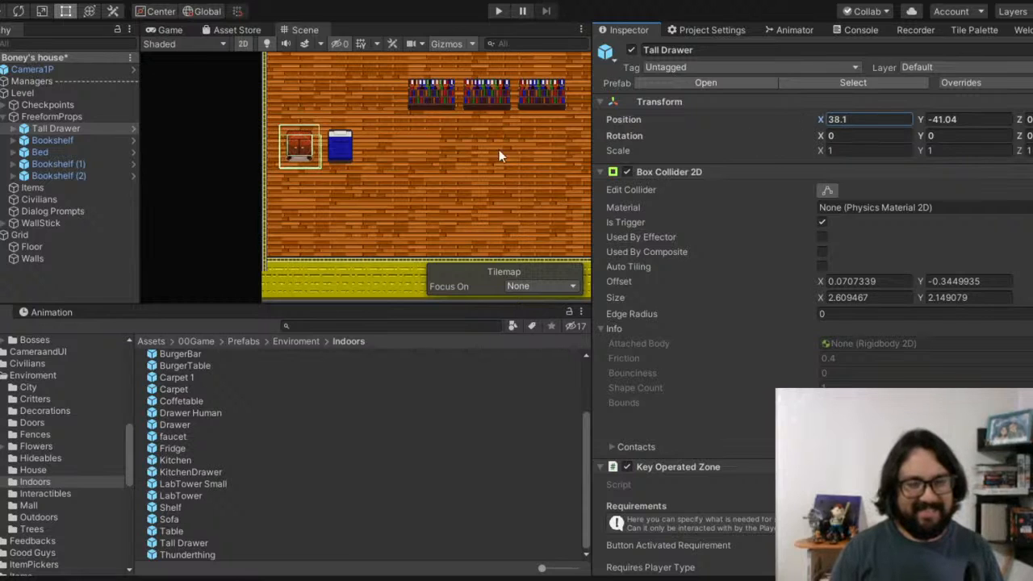
pyautogui.scroll(4, 322, 171)
pyautogui.moveTo(376, 159); pyautogui.dragTo(397, 217, button='middle')
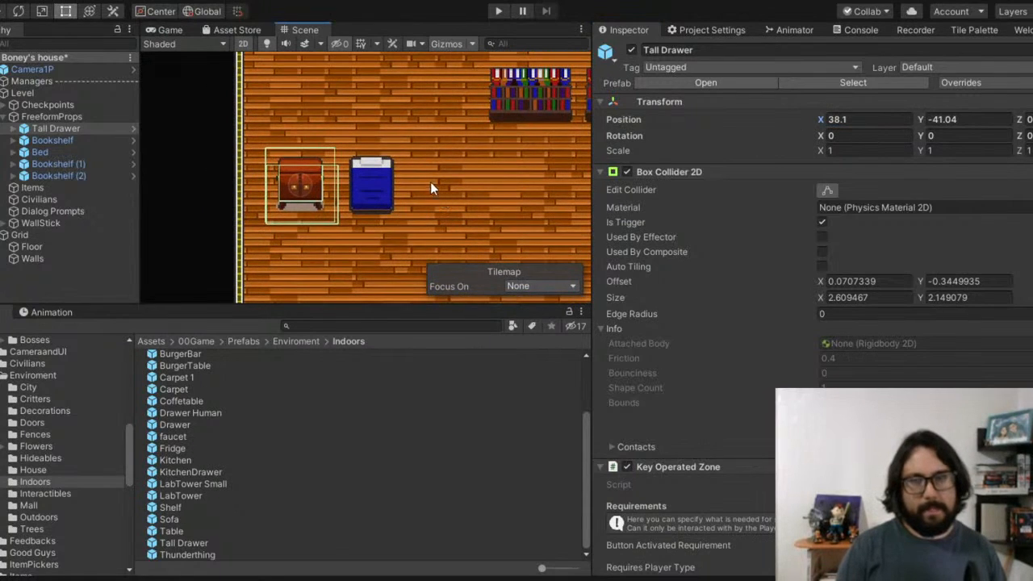
pyautogui.scroll(2, 329, 187)
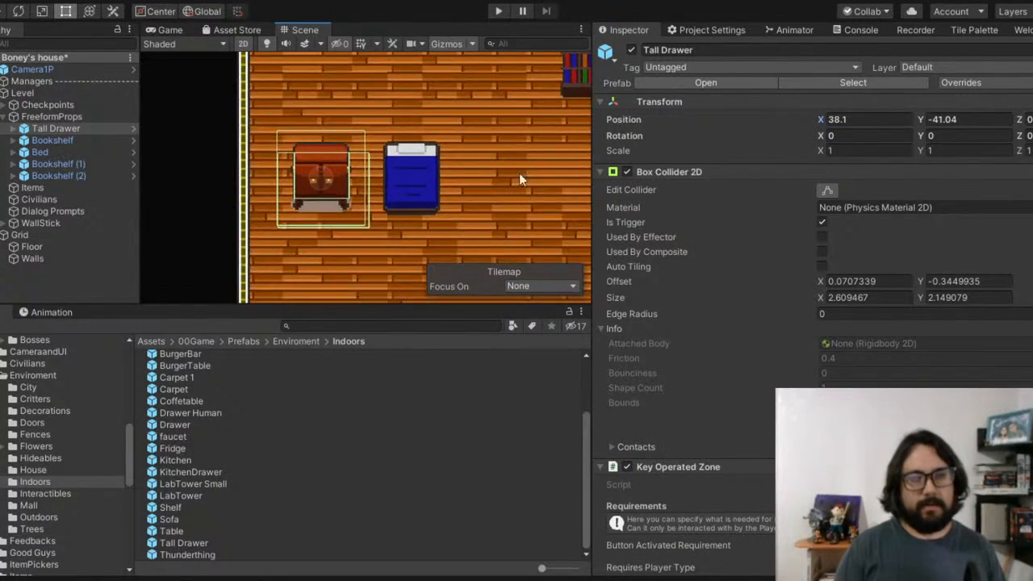
pyautogui.moveTo(924, 120); pyautogui.dragTo(933, 121)
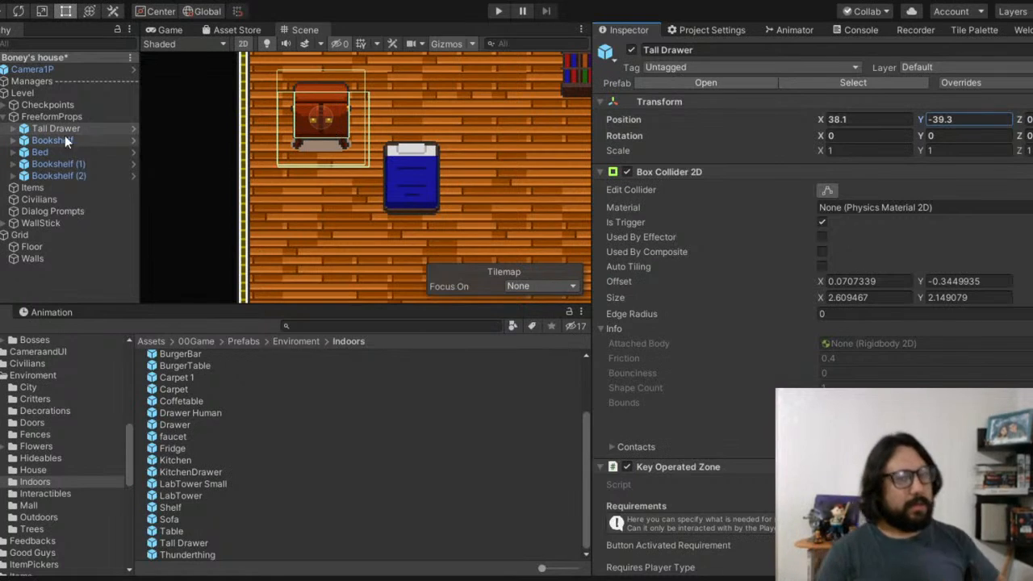
# Step: Rename the Tall Drawer object in FreeformProps to Closet
pyautogui.click(87, 131)
pyautogui.press('F2')
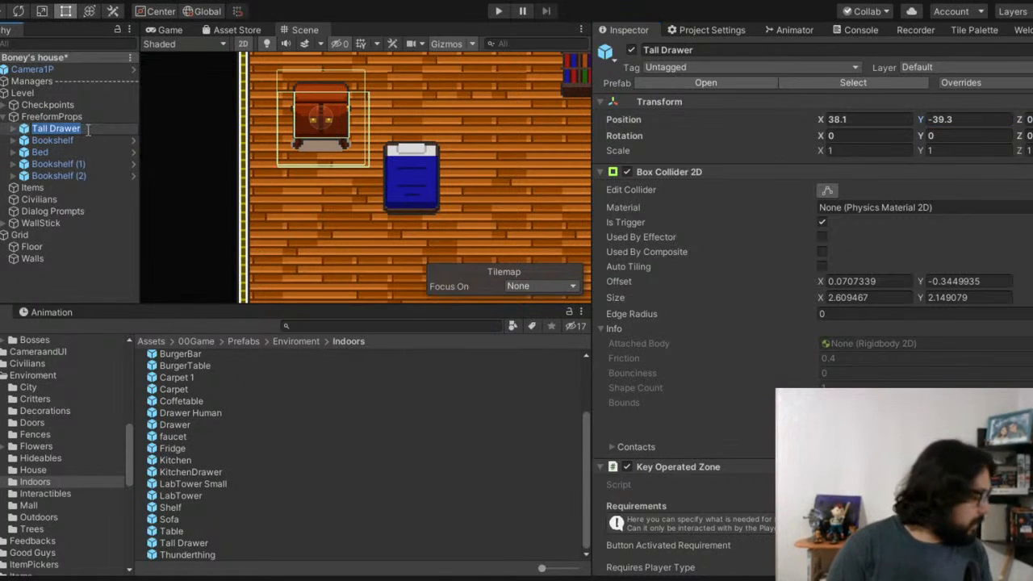
pyautogui.write('Closet')
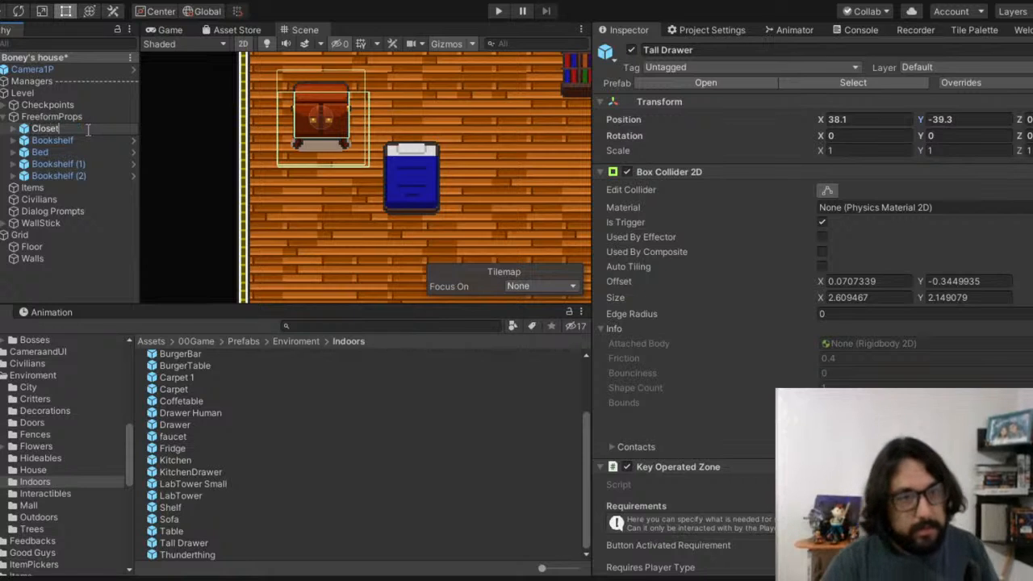
pyautogui.press('Return')
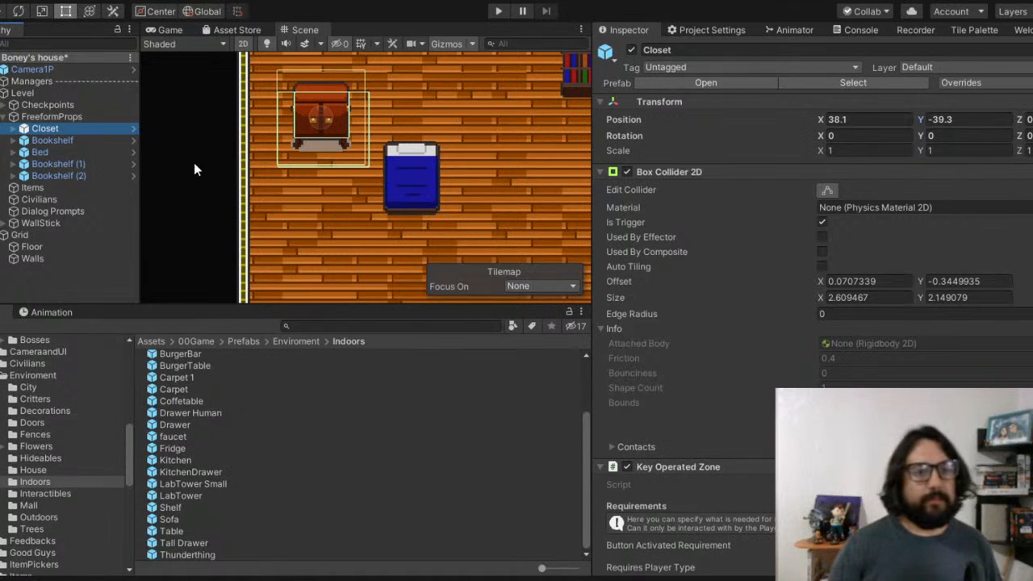
# Step: Move the Closet into the room's corner against the back wall, at X 38.4 and Y -29
pyautogui.scroll(-1, 360, 120)
pyautogui.moveTo(417, 136); pyautogui.dragTo(339, 176, button='middle')
pyautogui.scroll(2, 249, 208)
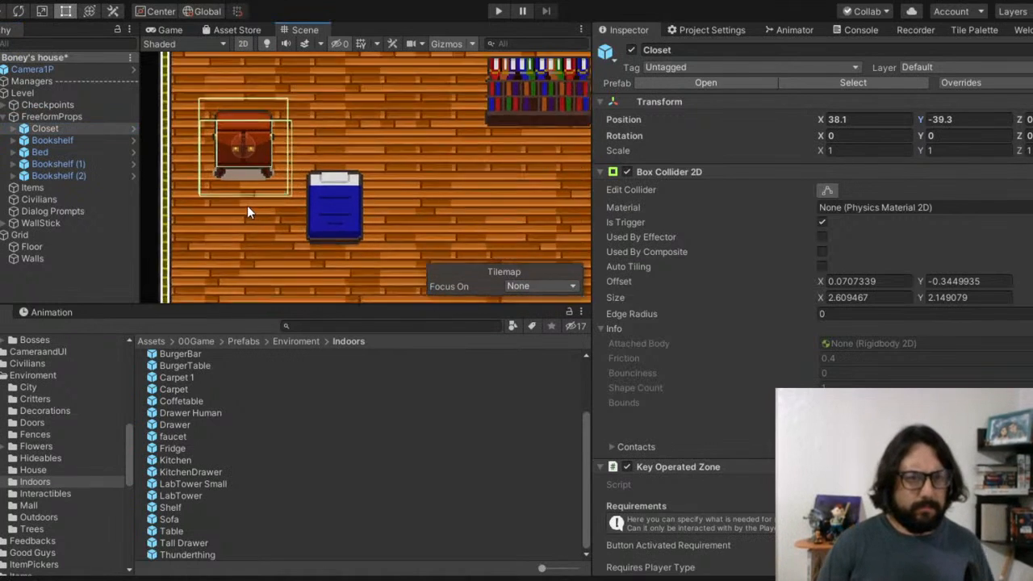
pyautogui.scroll(-8, 338, 182)
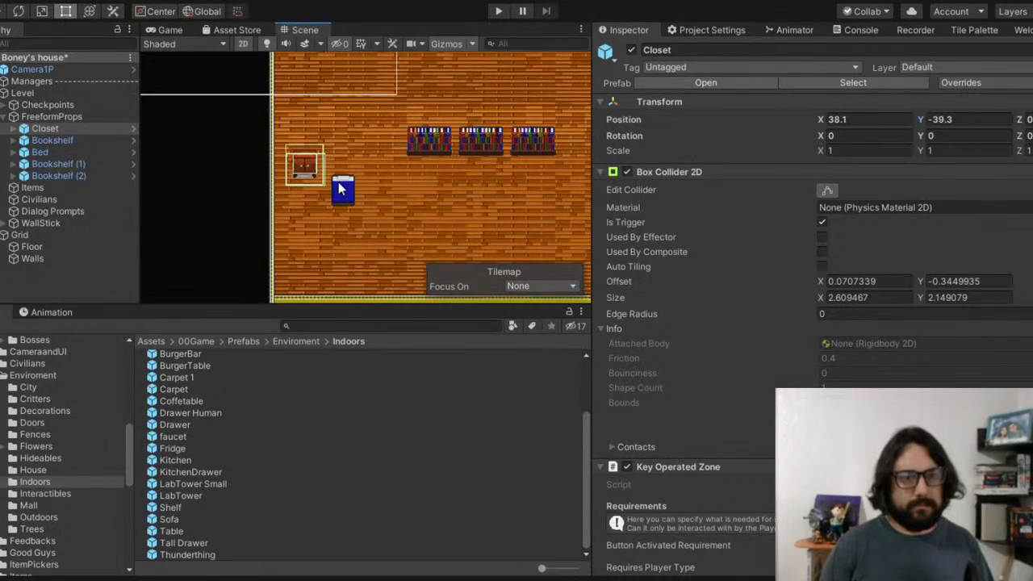
pyautogui.moveTo(338, 183); pyautogui.dragTo(261, 223, button='middle')
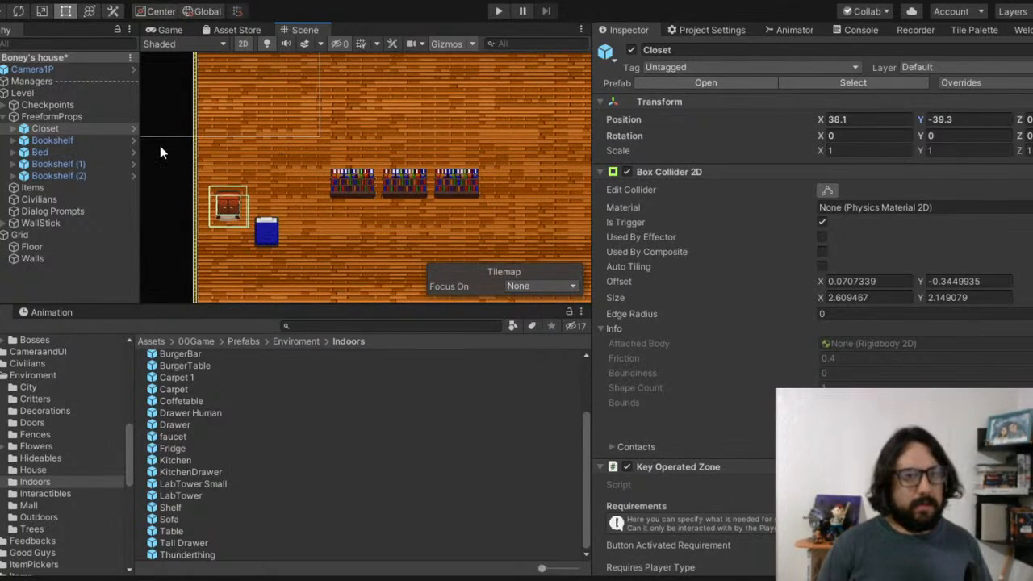
pyautogui.moveTo(919, 119); pyautogui.dragTo(1029, 123)
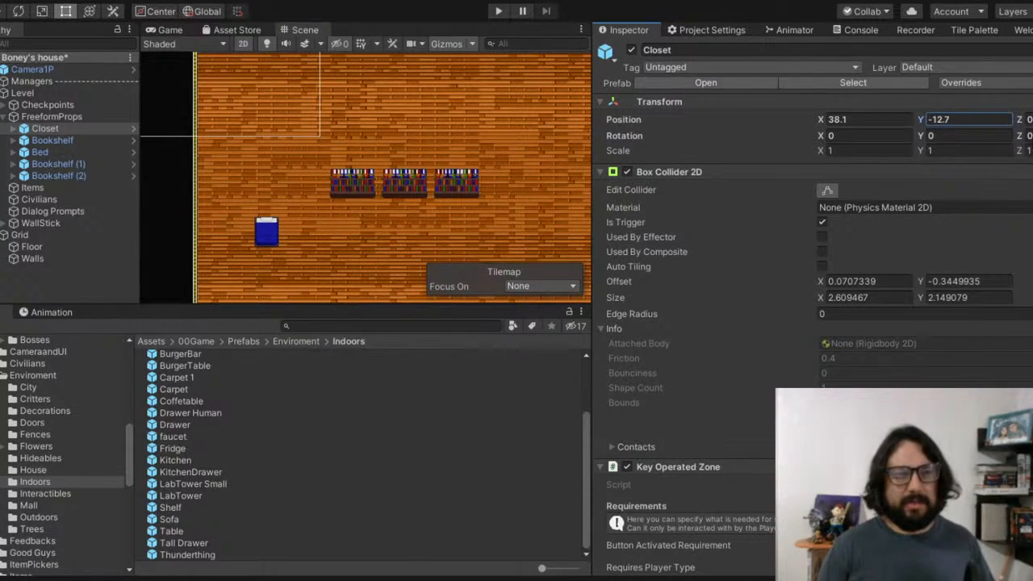
pyautogui.press('f')
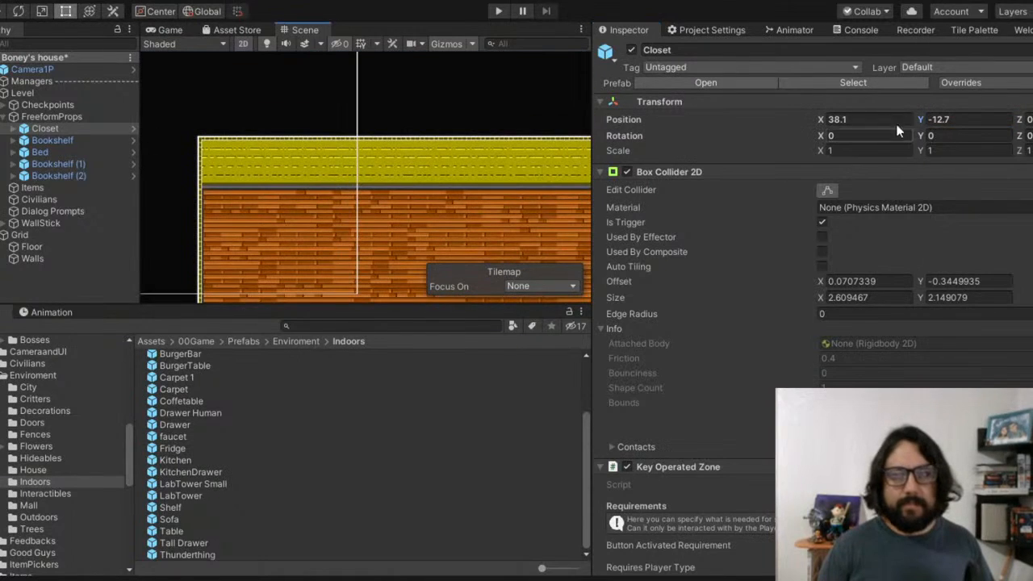
pyautogui.click(924, 119)
pyautogui.write('-37')
pyautogui.moveTo(817, 122); pyautogui.dragTo(850, 129)
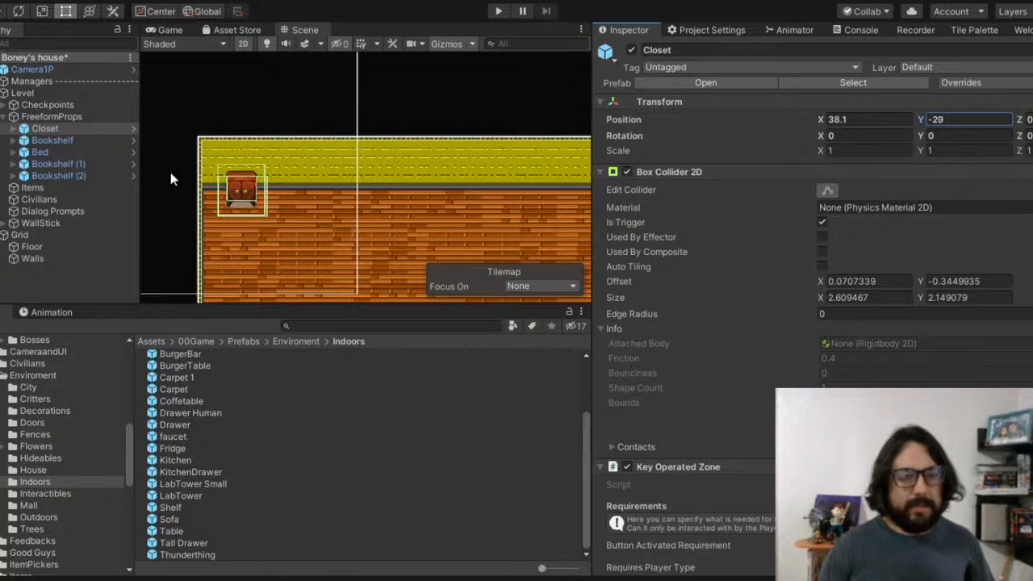
pyautogui.scroll(4, 244, 211)
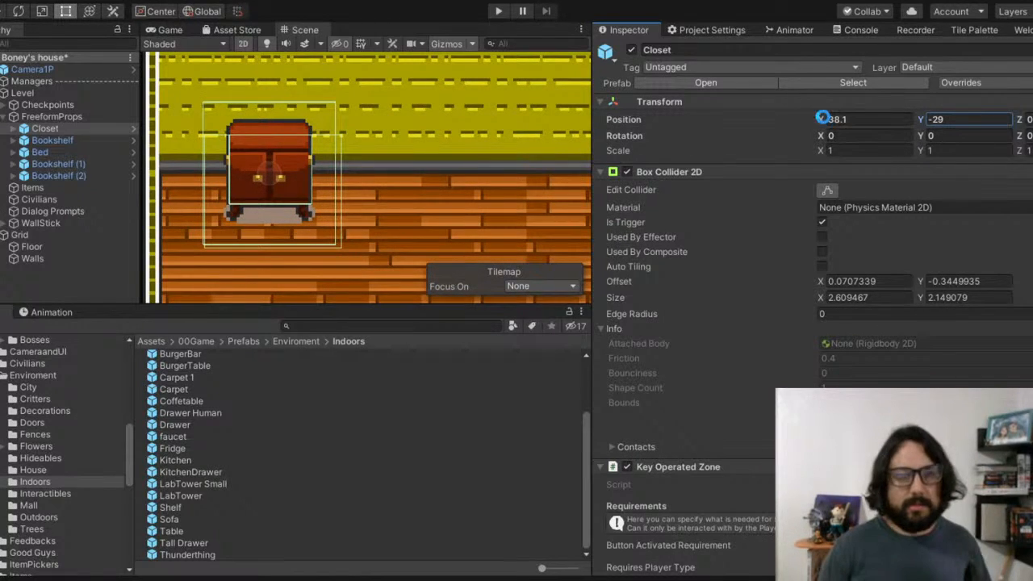
pyautogui.moveTo(823, 118); pyautogui.dragTo(826, 121)
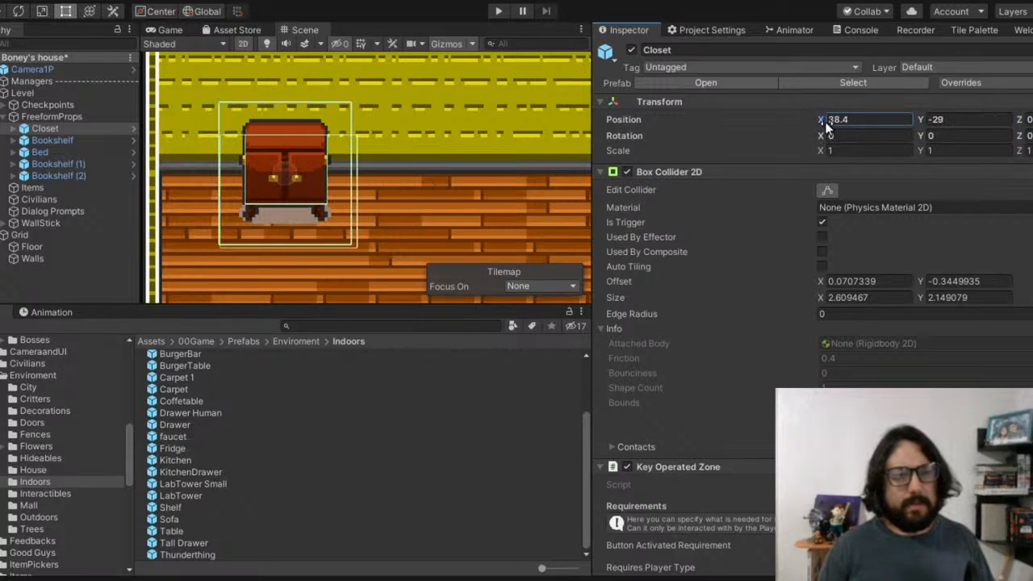
# Step: Move the Bed up beside the Closet by setting its Y position to -30
pyautogui.click(73, 163)
pyautogui.click(71, 152)
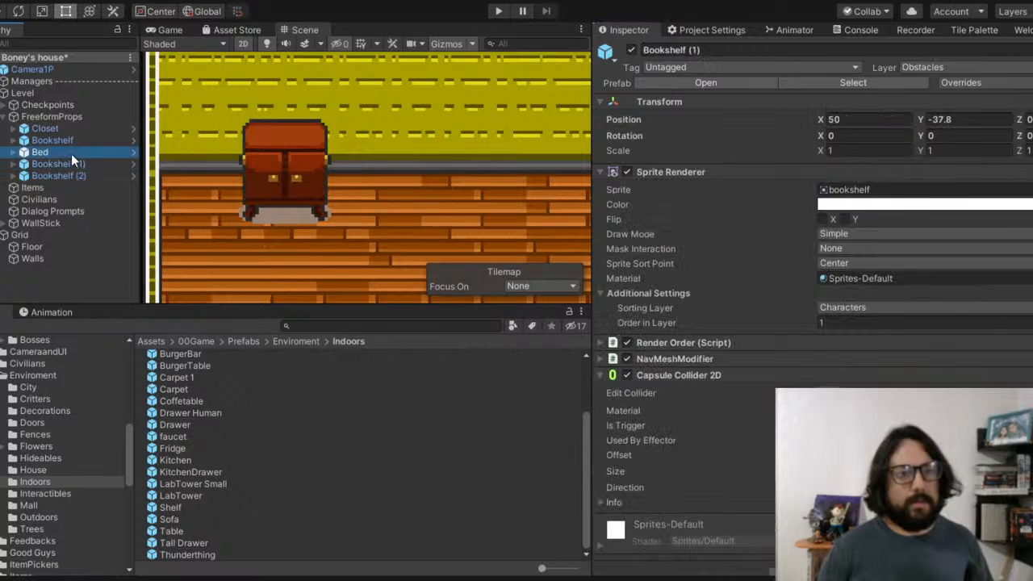
pyautogui.click(956, 120)
pyautogui.write('-21.3')
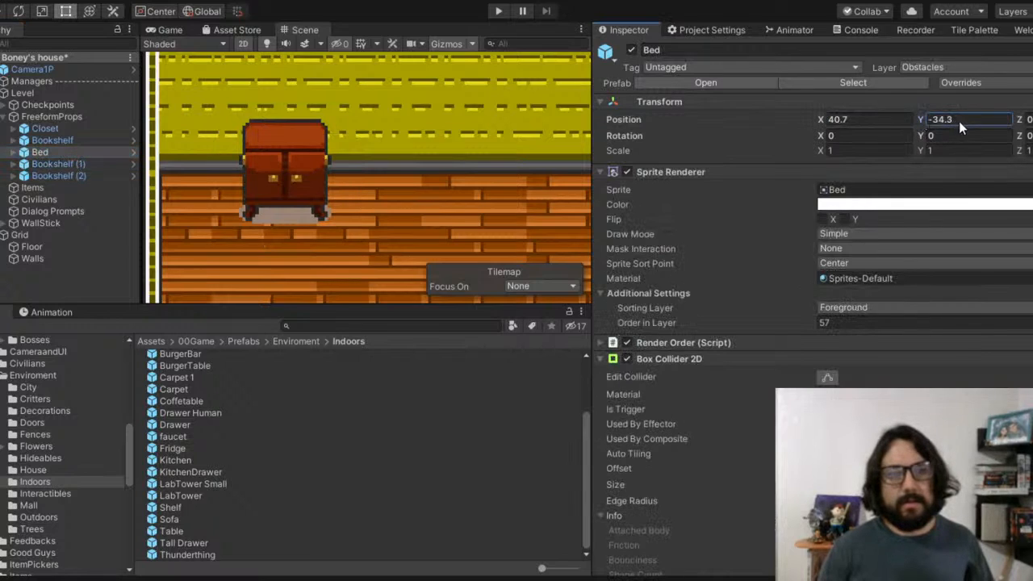
pyautogui.moveTo(1004, 129); pyautogui.dragTo(967, 125)
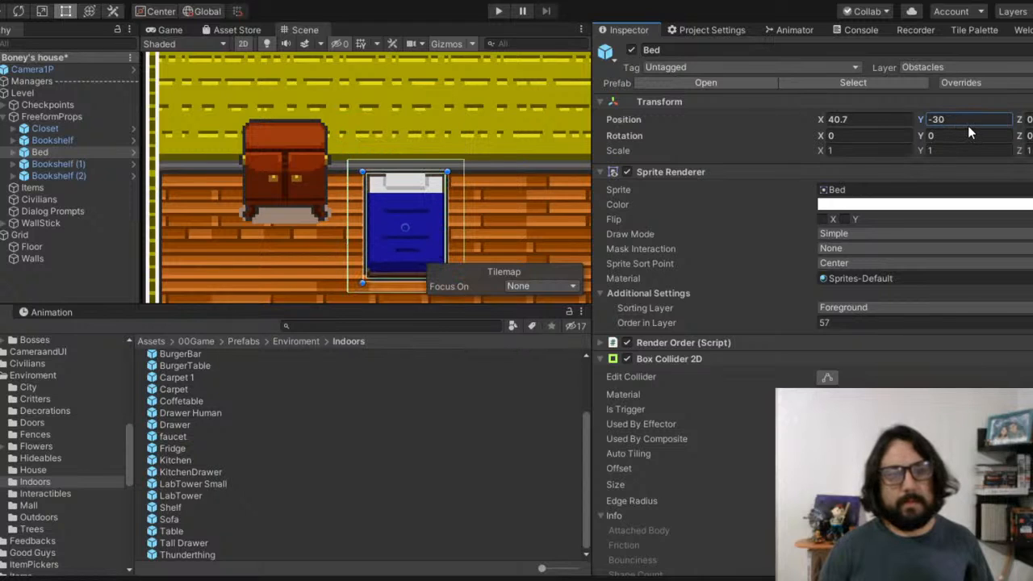
# Step: Move all three bookshelves together against the back wall by setting their Y position to -29
pyautogui.scroll(-8, 352, 187)
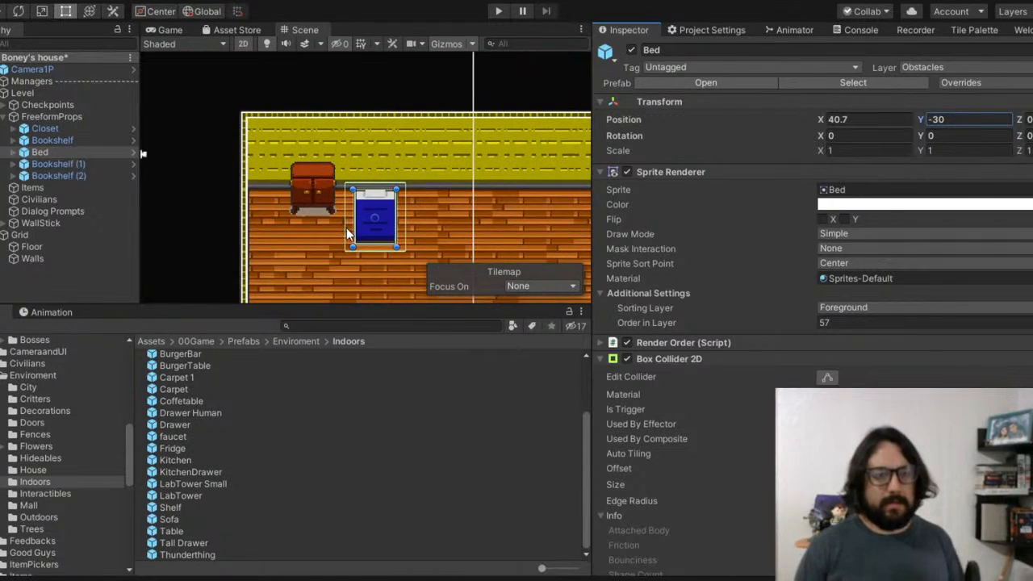
pyautogui.moveTo(261, 236); pyautogui.dragTo(272, 173, button='middle')
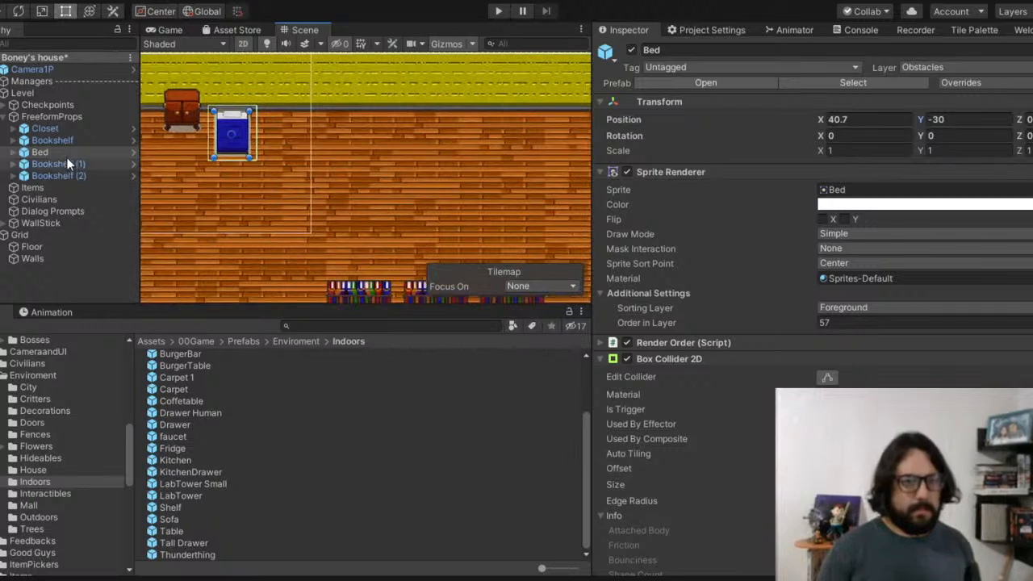
pyautogui.click(65, 143)
pyautogui.keyDown('shift'); pyautogui.click(61, 167); pyautogui.keyUp('shift')
pyautogui.keyDown('shift'); pyautogui.click(63, 175); pyautogui.keyUp('shift')
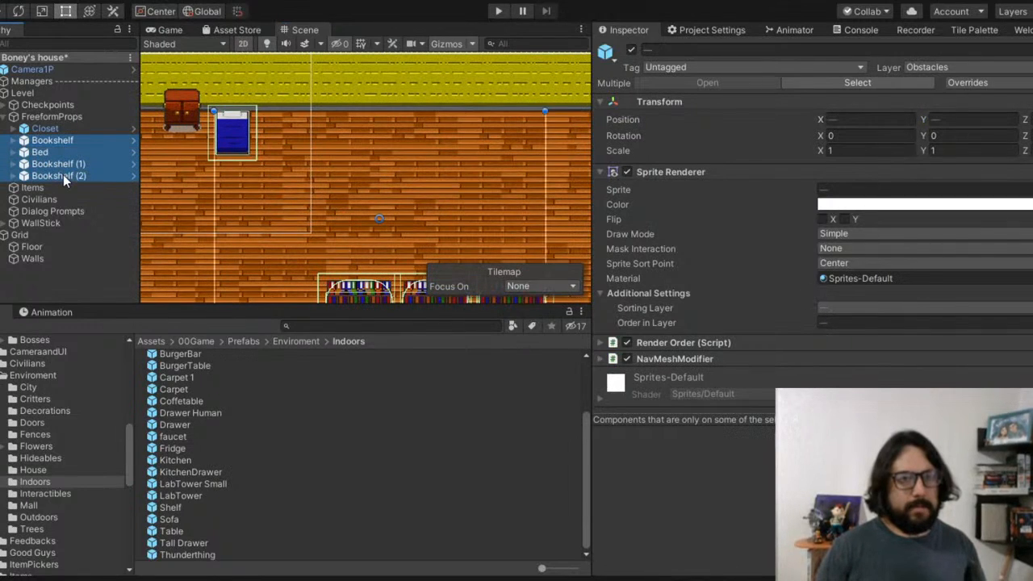
pyautogui.click(66, 142)
pyautogui.keyDown('ctrl'); pyautogui.click(69, 164); pyautogui.keyUp('ctrl')
pyautogui.keyDown('ctrl'); pyautogui.click(71, 175); pyautogui.keyUp('ctrl')
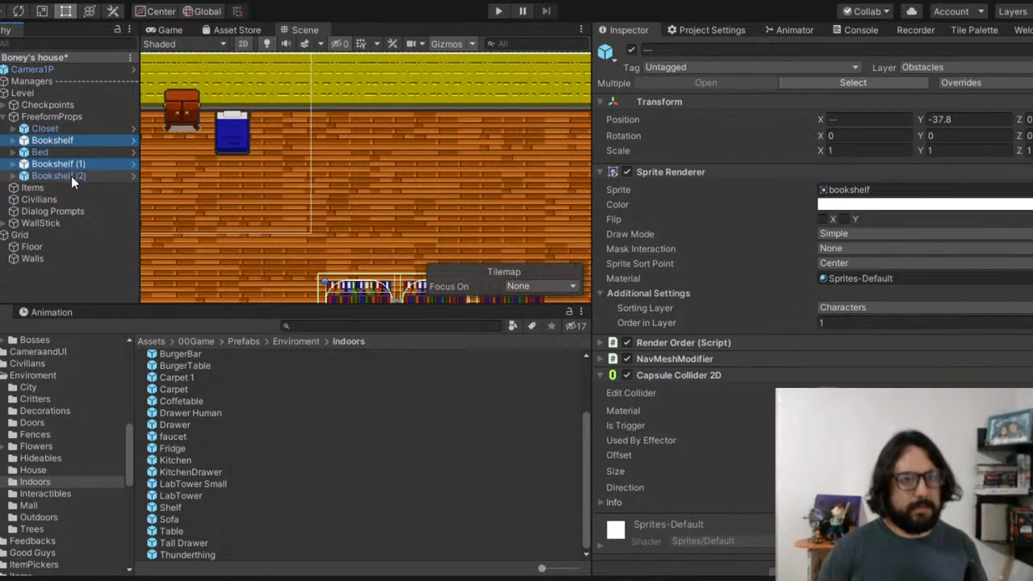
pyautogui.moveTo(936, 120); pyautogui.dragTo(962, 126)
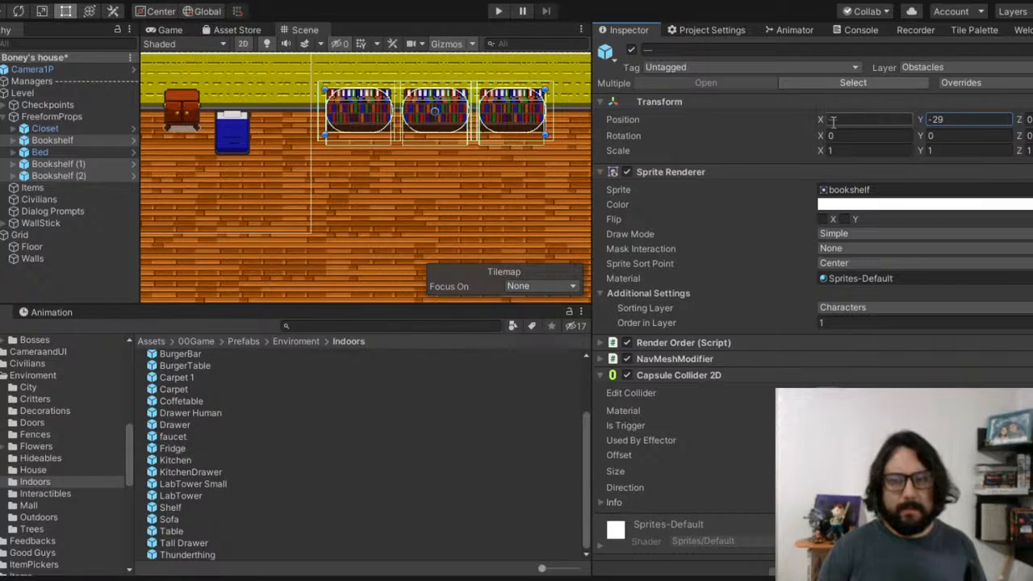
# Step: Shift the three bookshelves together along X to a shared spot on the back wall, away from the Bed
pyautogui.moveTo(821, 119)
pyautogui.mouseDown()
pyautogui.moveTo(856, 125)
pyautogui.moveTo(838, 117)
pyautogui.mouseUp()
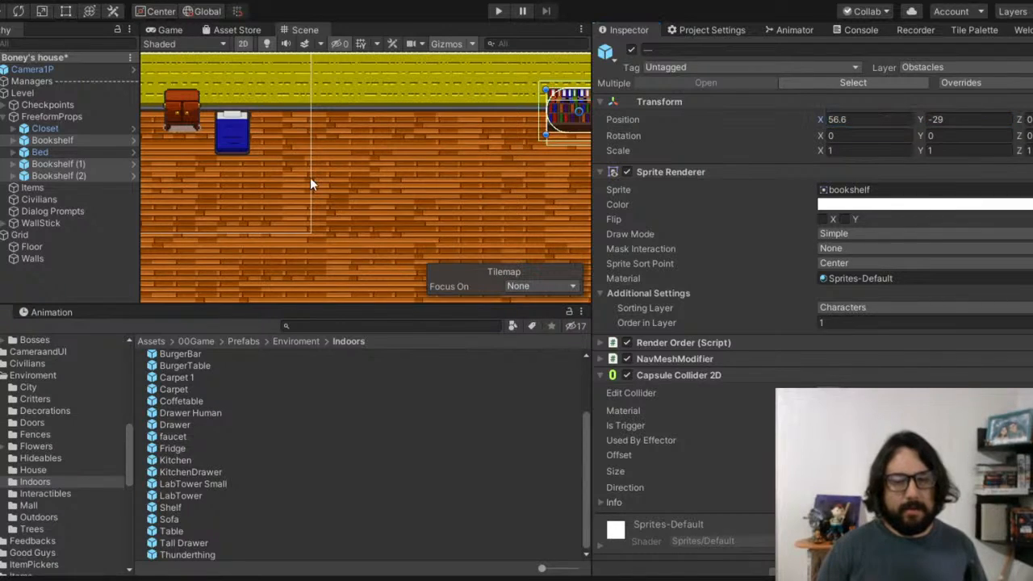
pyautogui.press('f')
pyautogui.scroll(-5, 419, 172)
pyautogui.moveTo(390, 186); pyautogui.dragTo(451, 193, button='middle')
pyautogui.scroll(1, 548, 158)
pyautogui.moveTo(817, 118); pyautogui.dragTo(791, 114)
# Step: Spread the bookshelves along the back wall, with Bookshelf (1) at X 52.9 and Bookshelf (2) at X 56.7
pyautogui.click(96, 164)
pyautogui.moveTo(820, 117); pyautogui.dragTo(833, 126)
pyautogui.click(59, 177)
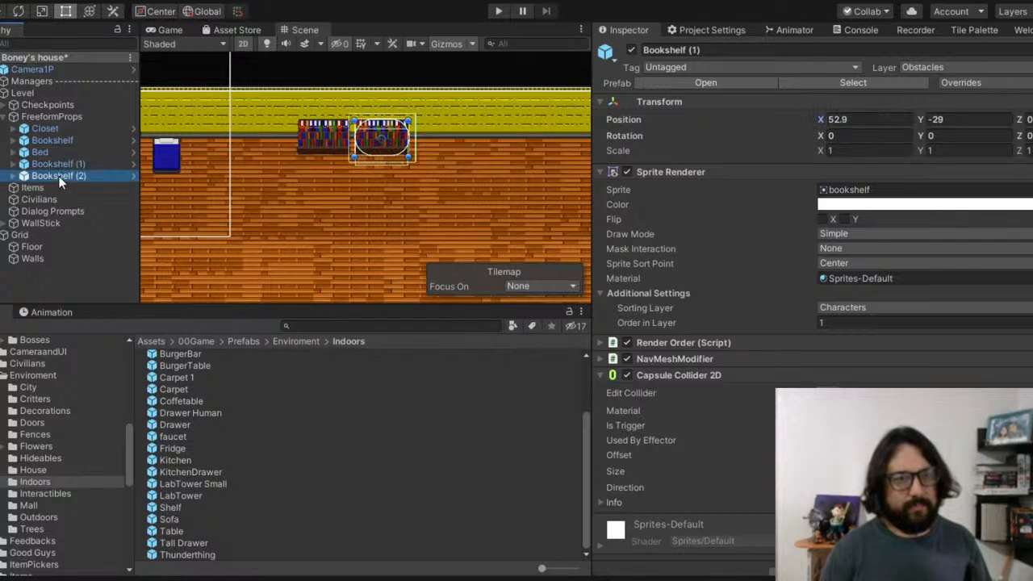
pyautogui.moveTo(814, 118); pyautogui.dragTo(848, 120)
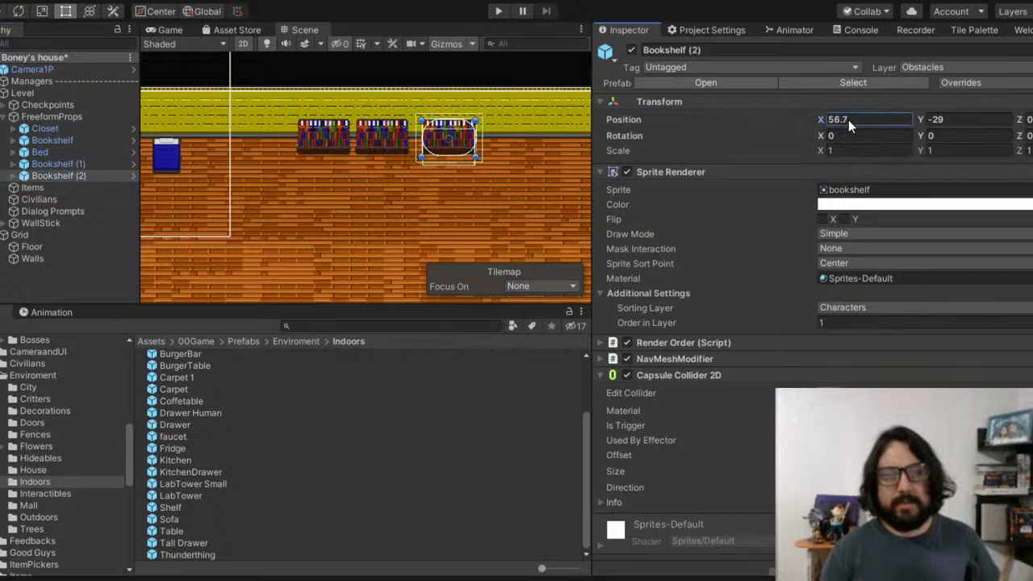
# Step: Check the faucet, LabTower and Sofa prefabs in the Indoors folder and examine the room layout around the bookshelves
pyautogui.scroll(-5, 306, 161)
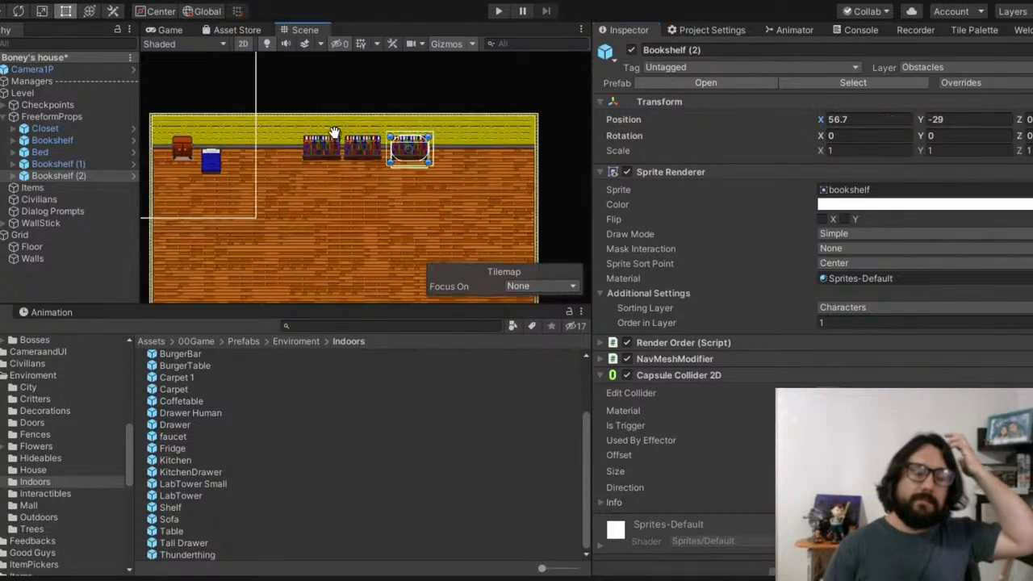
pyautogui.click(186, 438)
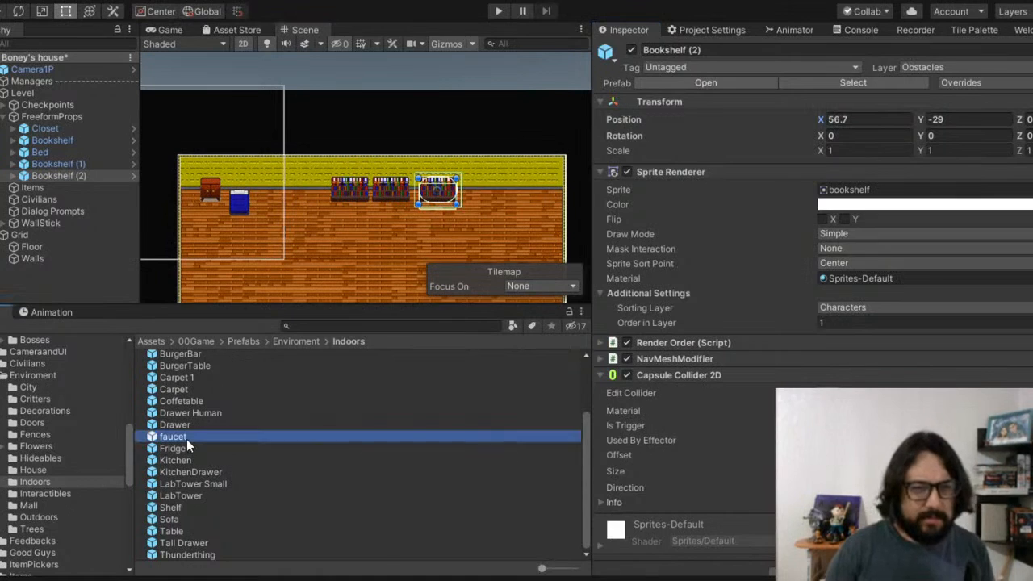
pyautogui.click(181, 497)
pyautogui.click(176, 523)
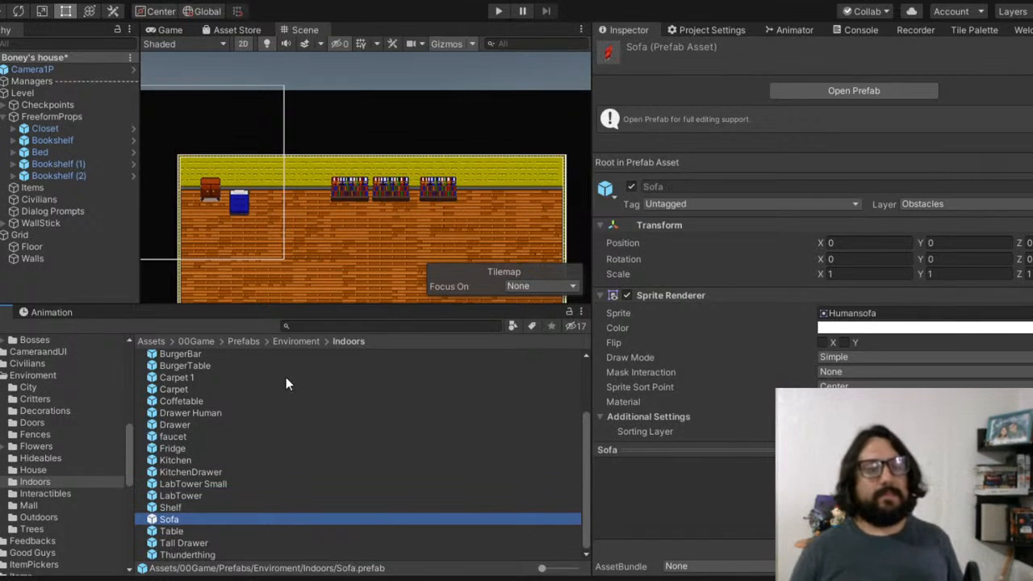
pyautogui.scroll(2, 334, 235)
pyautogui.moveTo(380, 204); pyautogui.dragTo(384, 175, button='middle')
pyautogui.scroll(2, 394, 155)
pyautogui.scroll(-4, 395, 157)
pyautogui.scroll(5, 350, 153)
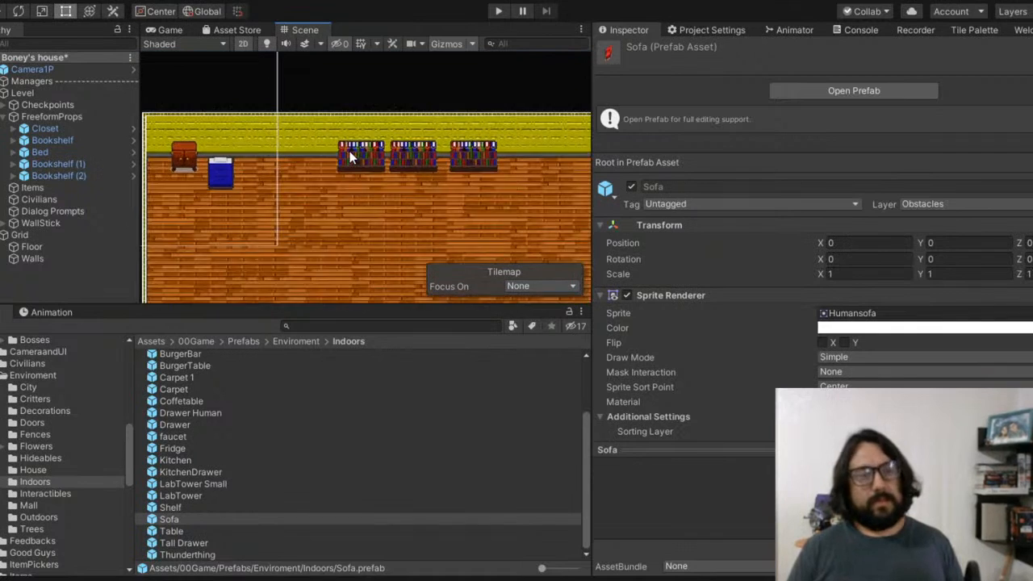
# Step: Shift the three bookshelves along the back wall toward the Bed, to X positions 45.9, 49.9 and 53.4
pyautogui.click(349, 152)
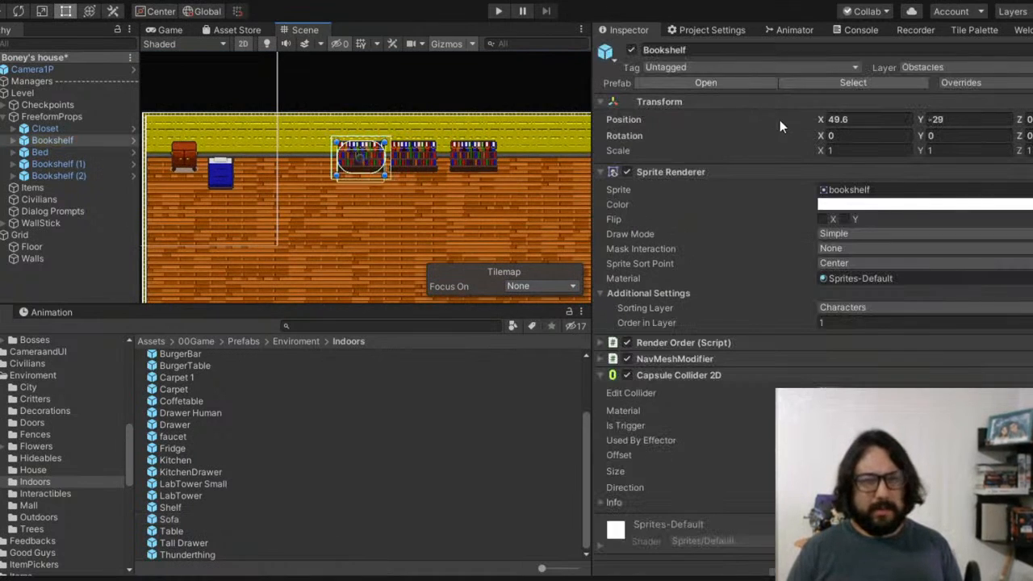
pyautogui.moveTo(823, 121); pyautogui.dragTo(809, 116)
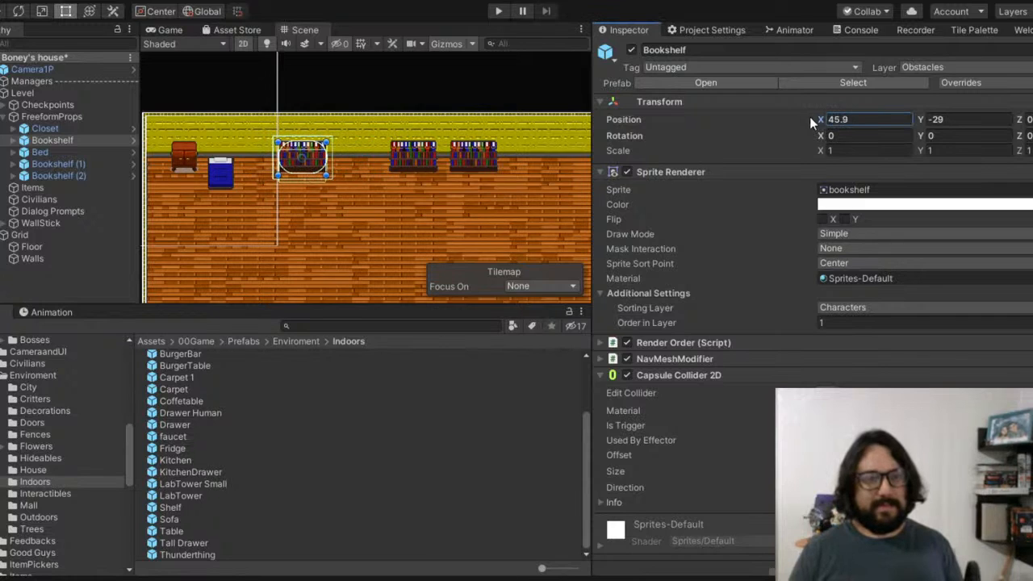
pyautogui.scroll(3, 410, 150)
pyautogui.click(429, 154)
pyautogui.moveTo(819, 121)
pyautogui.mouseDown()
pyautogui.moveTo(801, 115)
pyautogui.moveTo(820, 120)
pyautogui.moveTo(808, 119)
pyautogui.mouseUp()
pyautogui.click(510, 167)
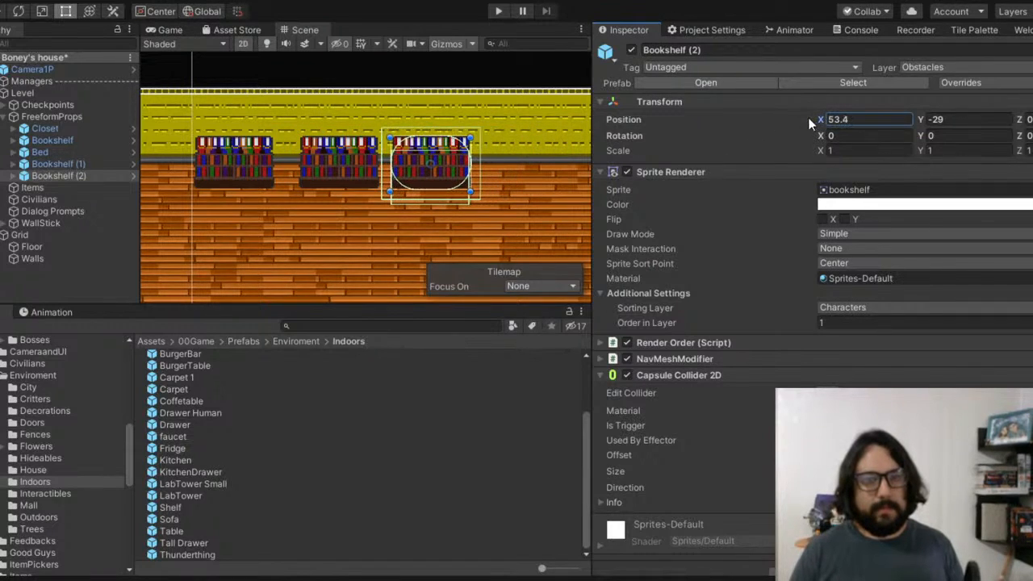
# Step: Space the bookshelves evenly by setting Bookshelf to X 46, Bookshelf (1) to X 50 and Bookshelf (2) to X 54
pyautogui.click(67, 141)
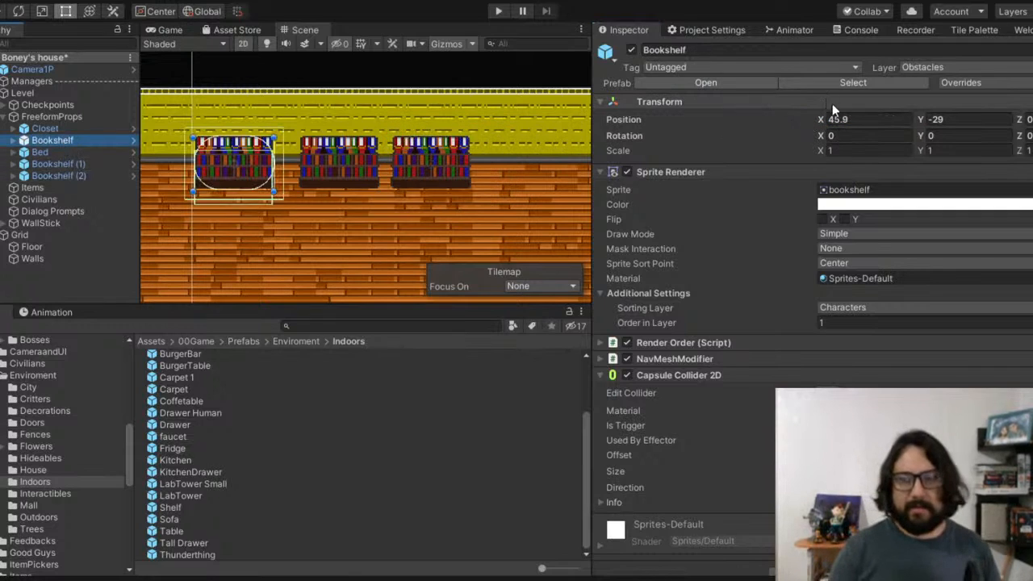
pyautogui.click(883, 118)
pyautogui.write('46')
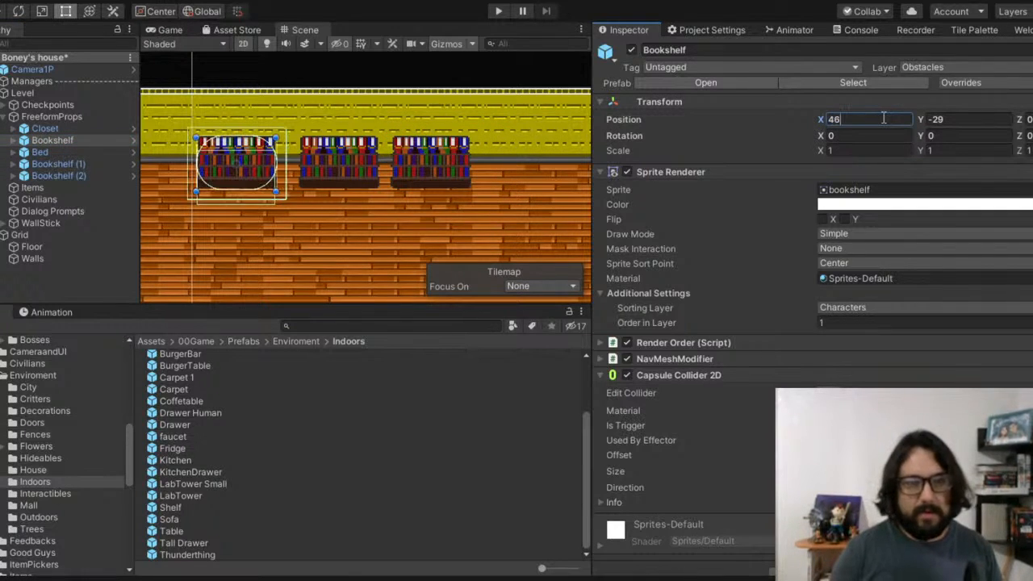
pyautogui.click(92, 165)
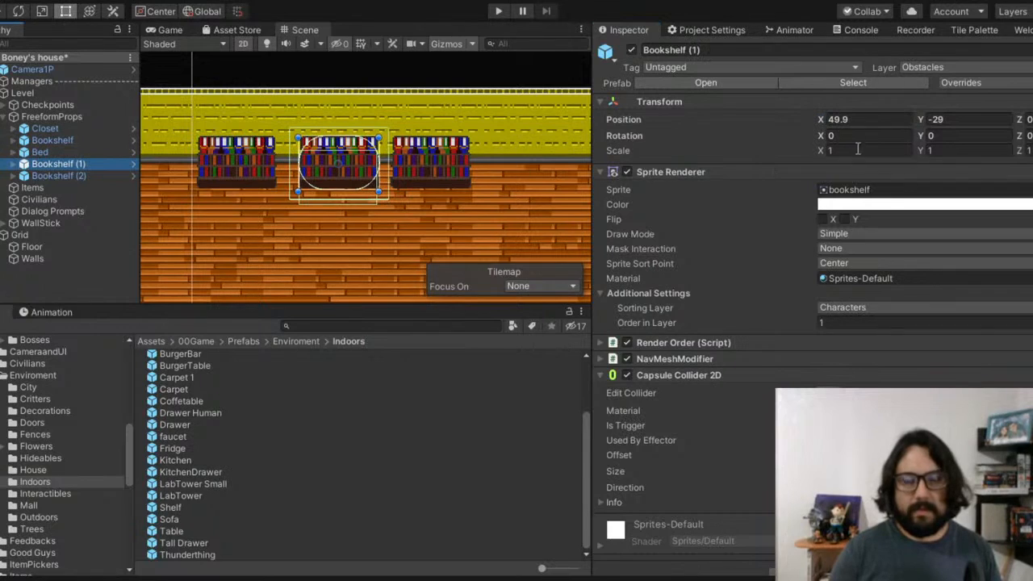
pyautogui.click(862, 119)
pyautogui.write('50')
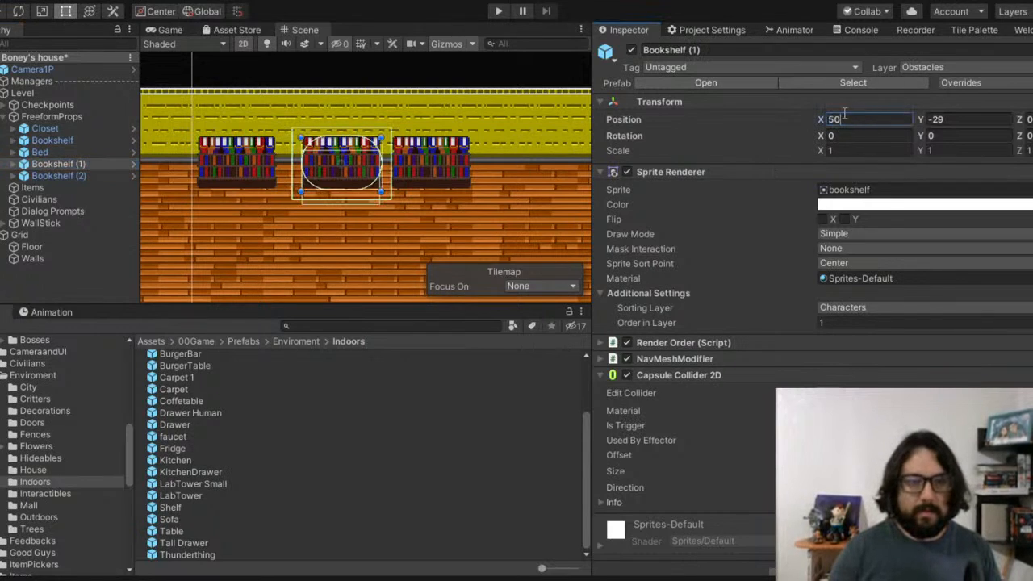
pyautogui.click(71, 176)
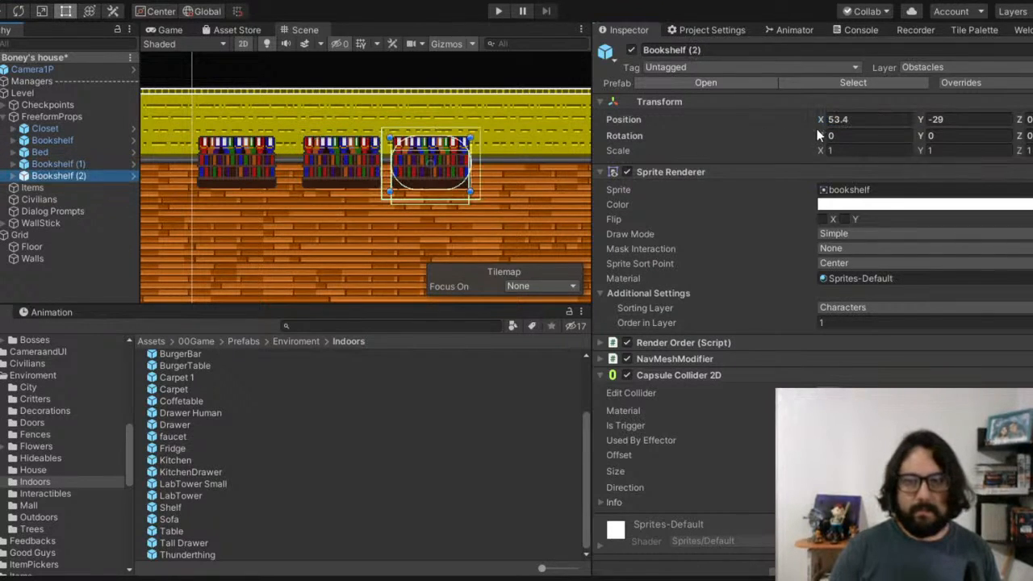
pyautogui.click(855, 118)
pyautogui.write('54')
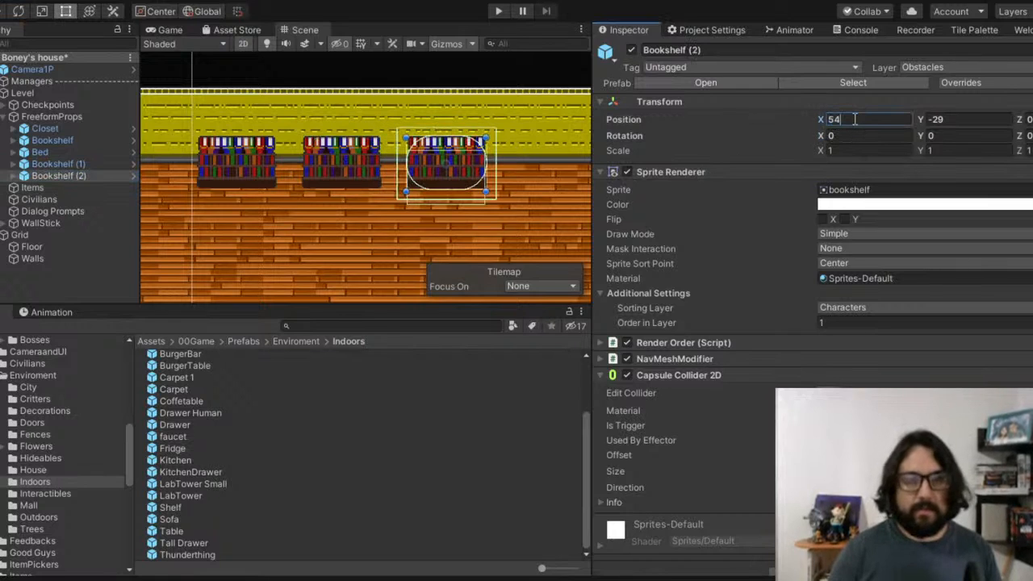
pyautogui.click(303, 236)
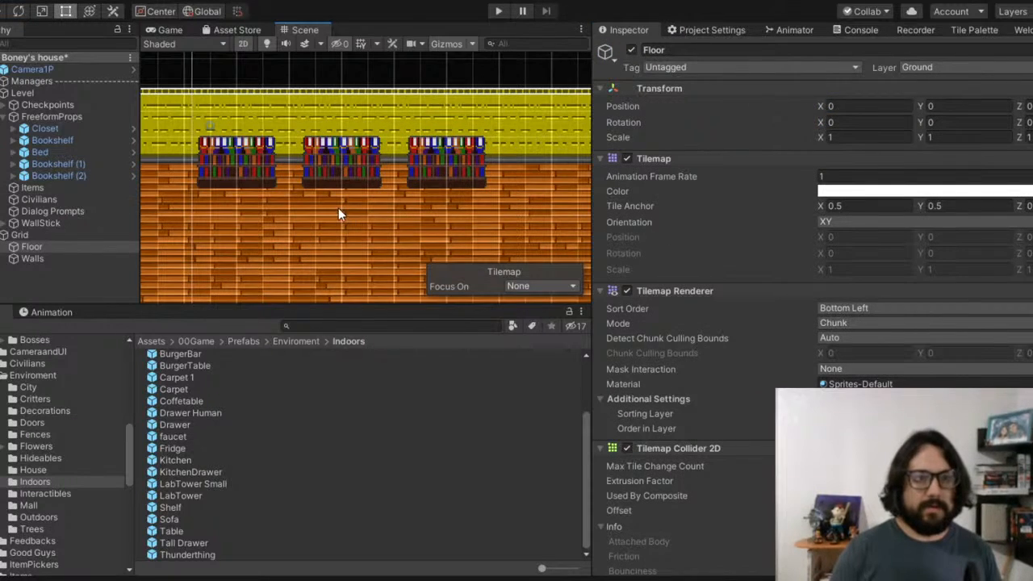
# Step: Place a Table prefab on the floor in front of the middle bookshelf, at about X 50, Y -32.9
pyautogui.scroll(-4, 338, 207)
pyautogui.moveTo(489, 197); pyautogui.dragTo(388, 169, button='middle')
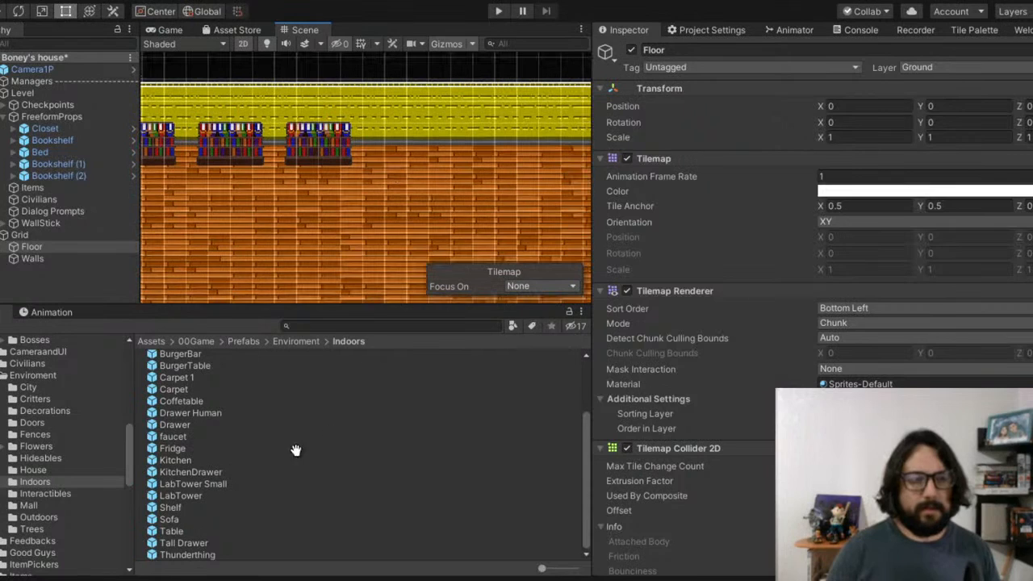
pyautogui.click(212, 484)
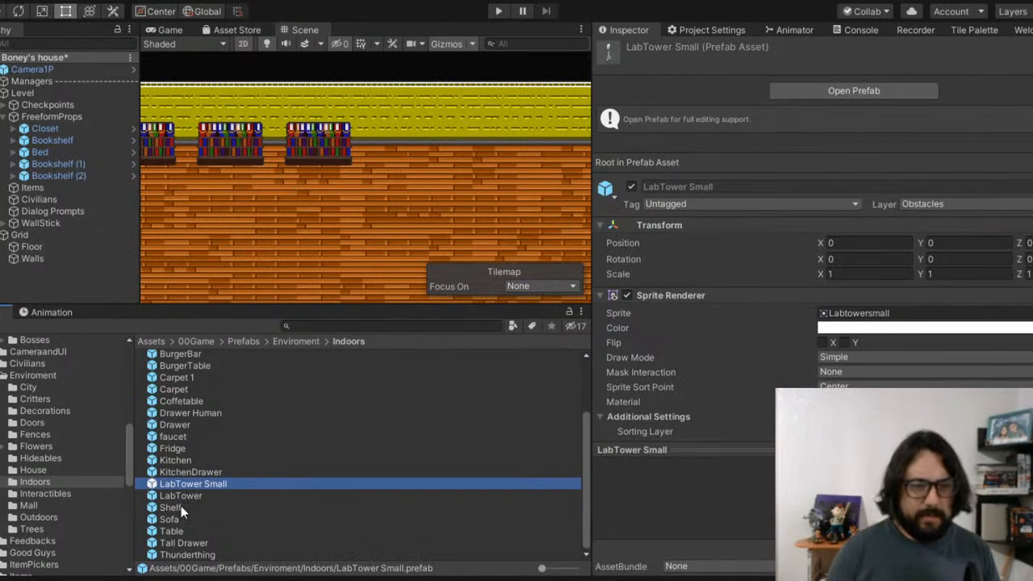
pyautogui.click(181, 506)
pyautogui.click(179, 519)
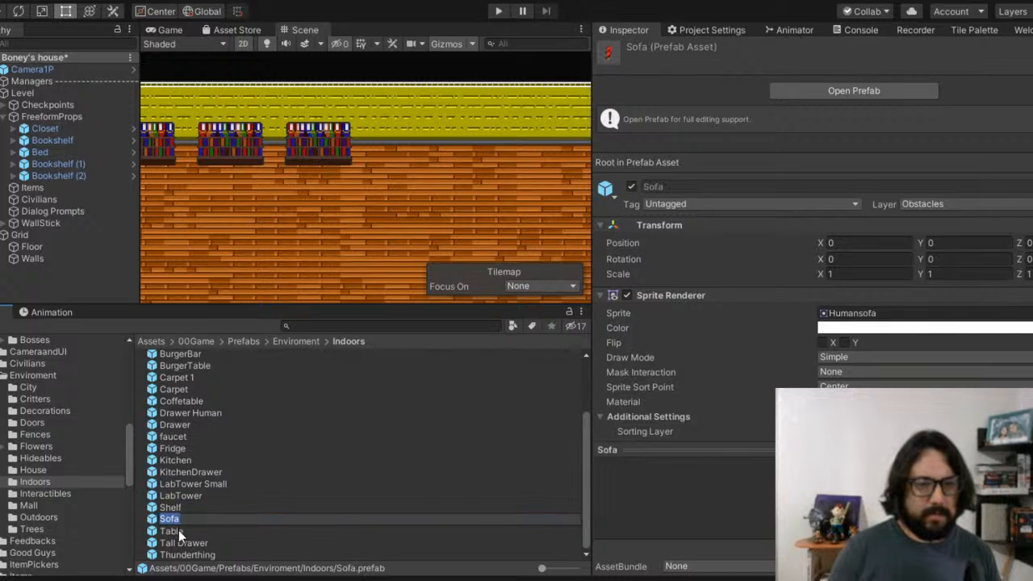
pyautogui.click(172, 507)
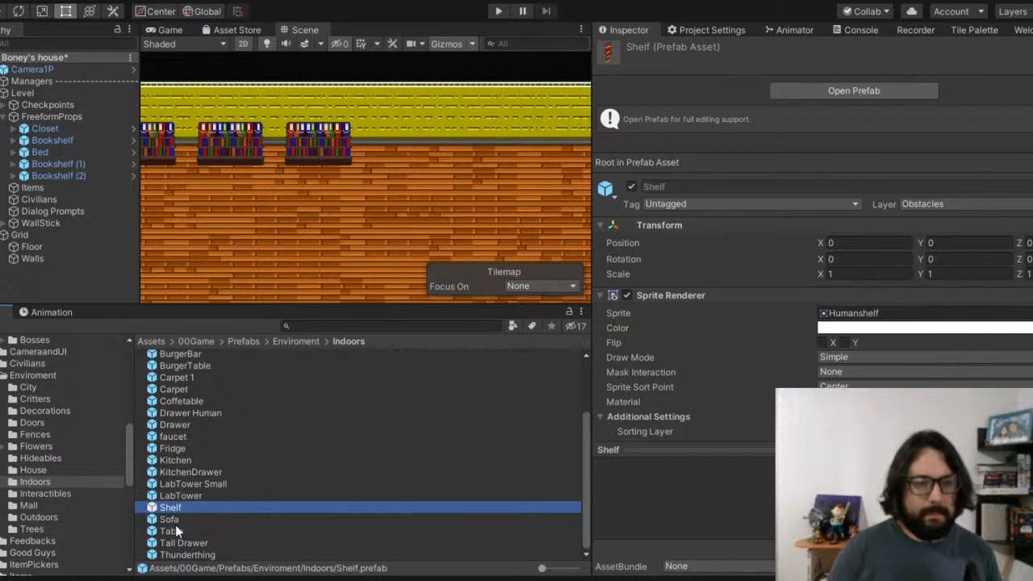
pyautogui.click(177, 533)
pyautogui.moveTo(191, 476); pyautogui.dragTo(273, 235)
pyautogui.scroll(-3, 273, 236)
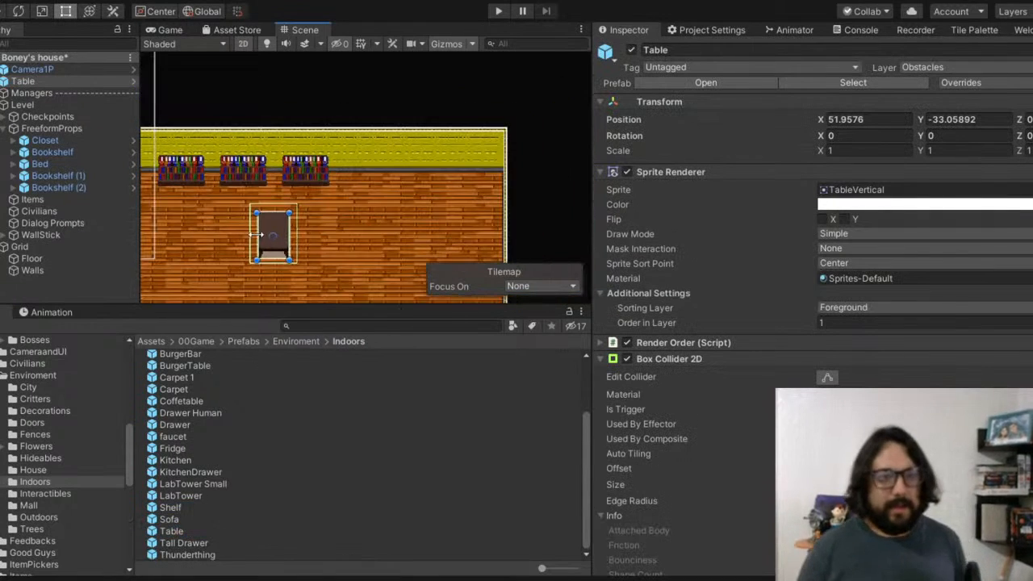
pyautogui.scroll(4, 259, 234)
pyautogui.moveTo(389, 190); pyautogui.dragTo(342, 189)
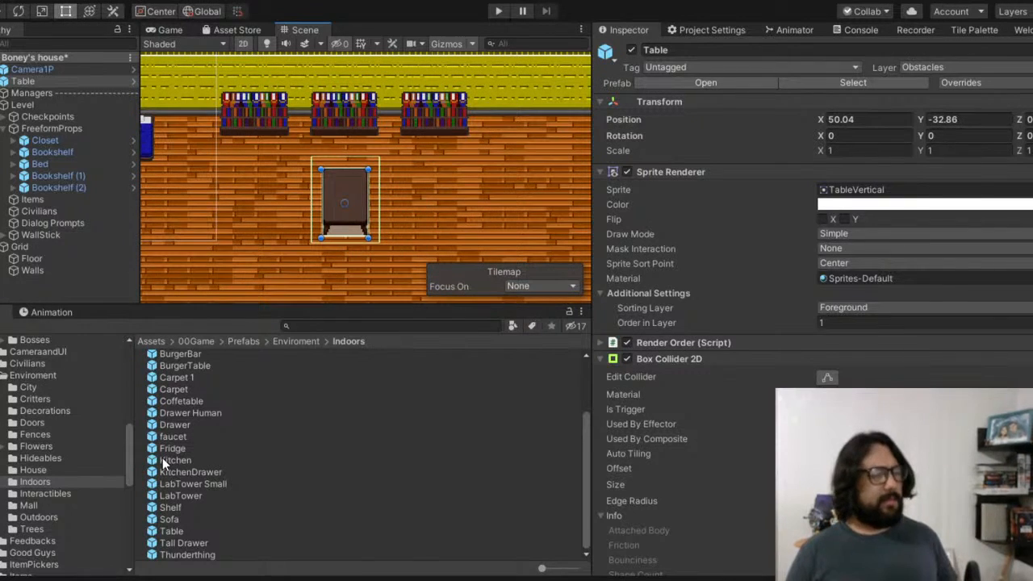
# Step: Place a Sofa prefab beside the Table at about X 53, Y -32.7, and parent both Sofa and Table to FreeformProps
pyautogui.click(193, 545)
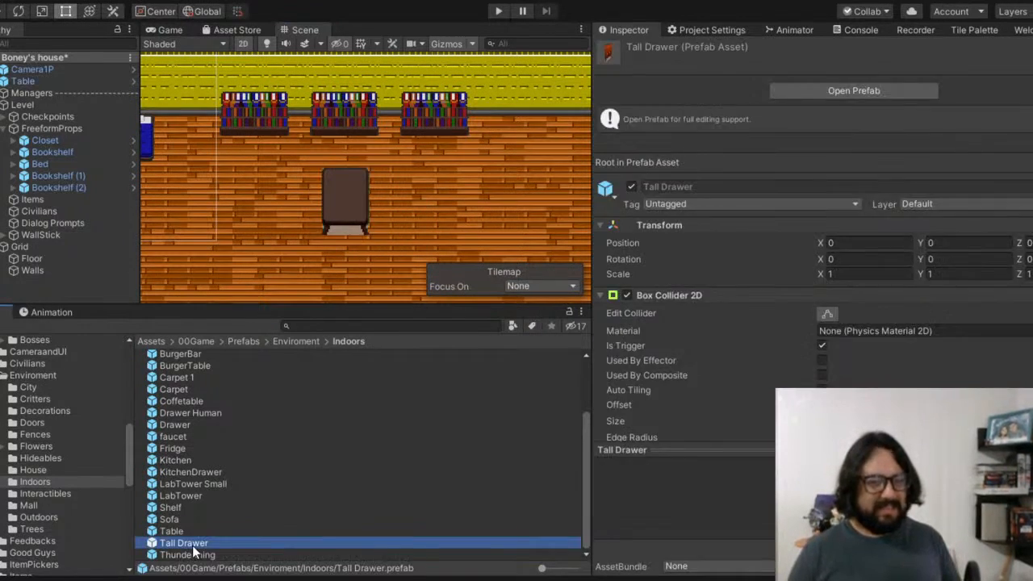
pyautogui.click(194, 521)
pyautogui.click(191, 509)
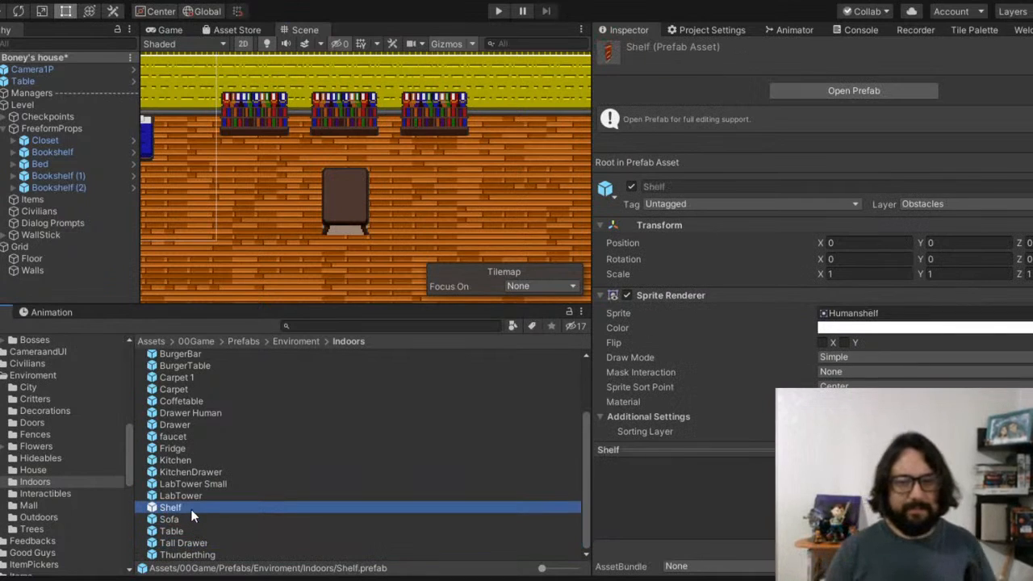
pyautogui.click(195, 532)
pyautogui.moveTo(191, 520); pyautogui.dragTo(415, 205)
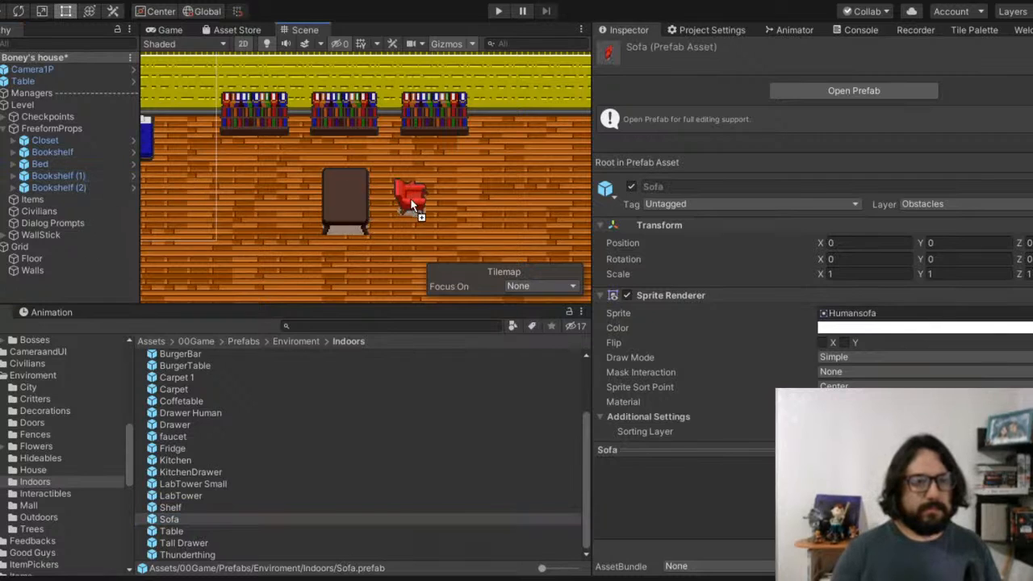
pyautogui.moveTo(43, 82); pyautogui.dragTo(65, 142)
pyautogui.moveTo(25, 85); pyautogui.dragTo(72, 139)
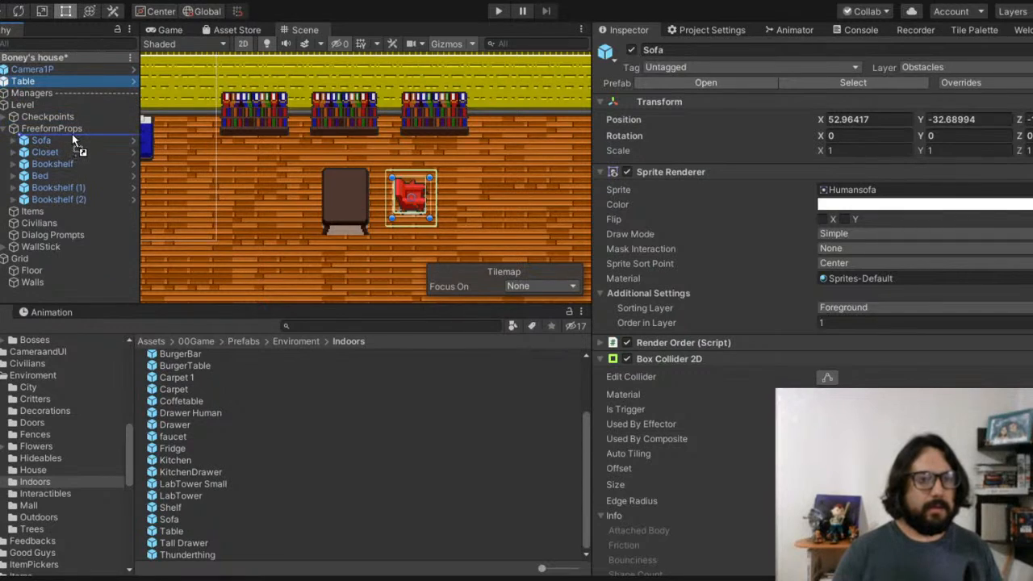
# Step: Change the placed Sofa's sprite from Humansofa to Sofa and move it across to the Table's other side, at X 46.9
pyautogui.click(413, 197)
pyautogui.click(865, 190)
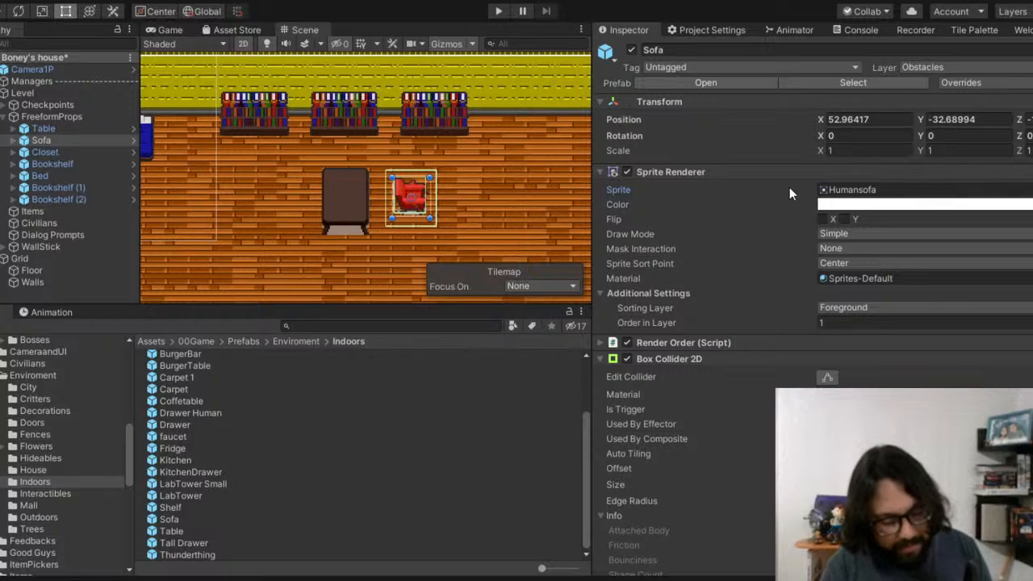
pyautogui.doubleClick(666, 189)
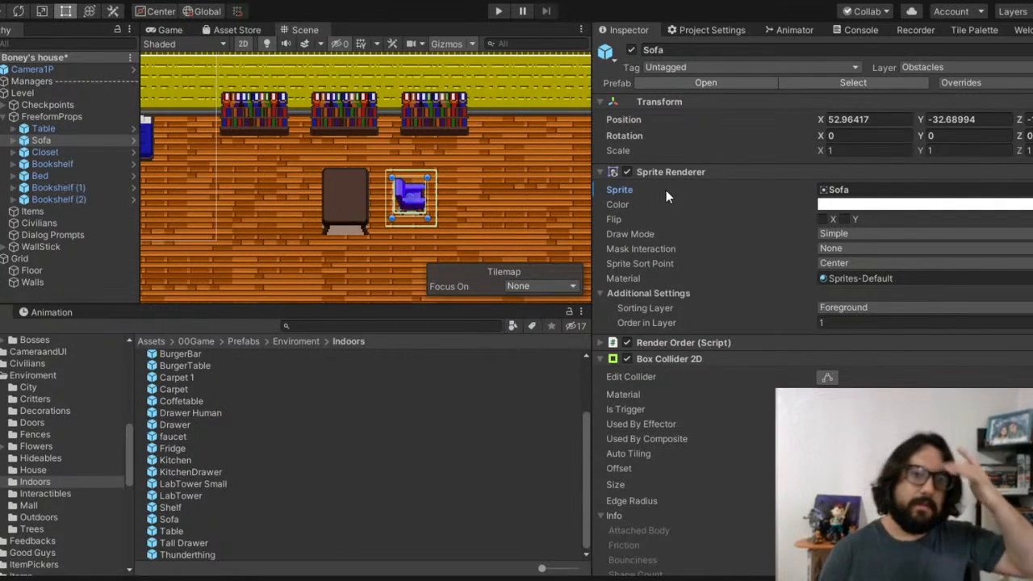
pyautogui.scroll(2, 453, 215)
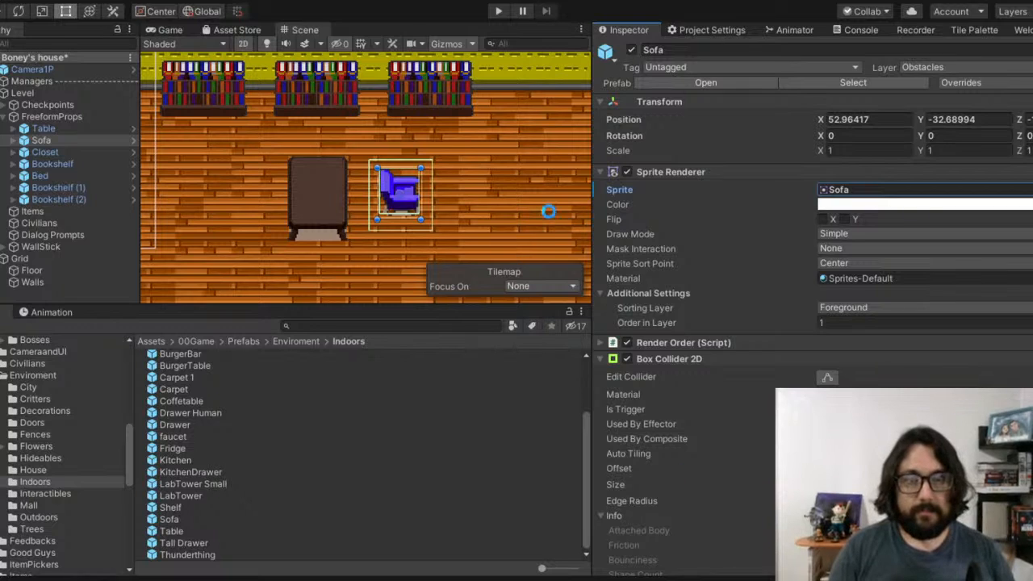
pyautogui.moveTo(823, 120); pyautogui.dragTo(793, 120)
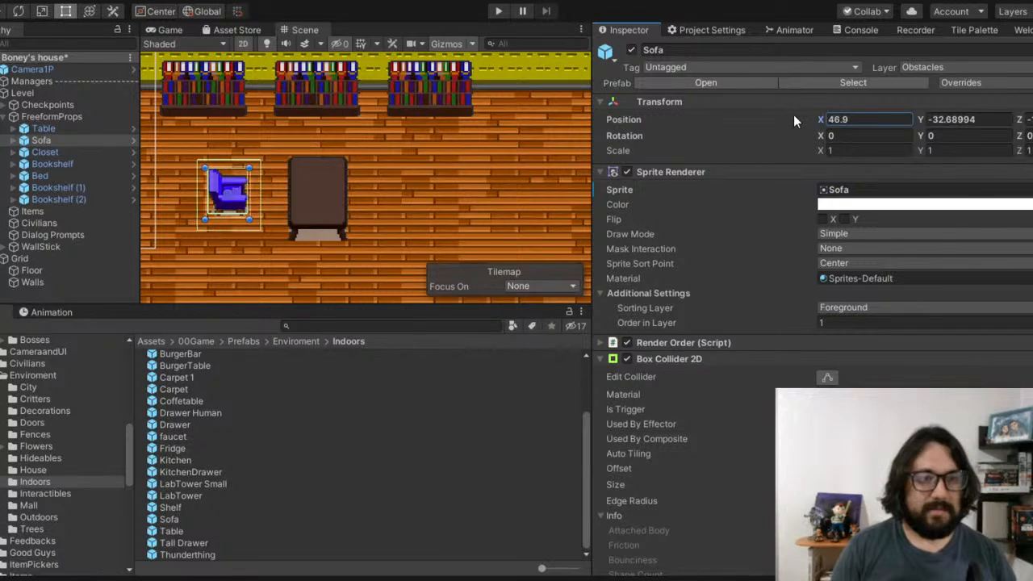
# Step: Set the Table's X position to 50 and the Sofa's X position to 47
pyautogui.scroll(-3, 322, 161)
pyautogui.moveTo(342, 175); pyautogui.dragTo(436, 162, button='middle')
pyautogui.scroll(-2, 326, 145)
pyautogui.scroll(2, 436, 161)
pyautogui.moveTo(370, 169); pyautogui.dragTo(353, 178, button='middle')
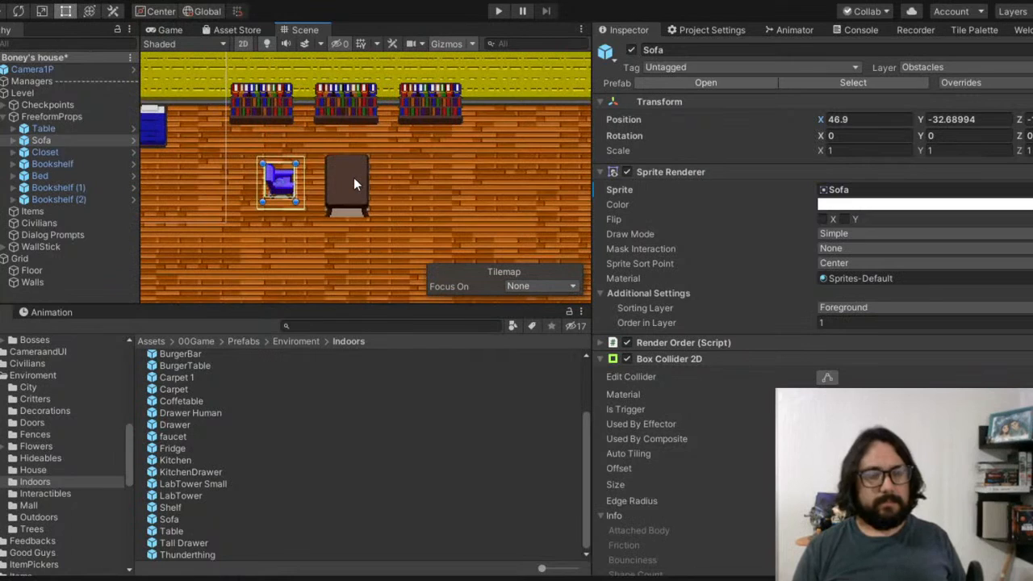
pyautogui.click(355, 179)
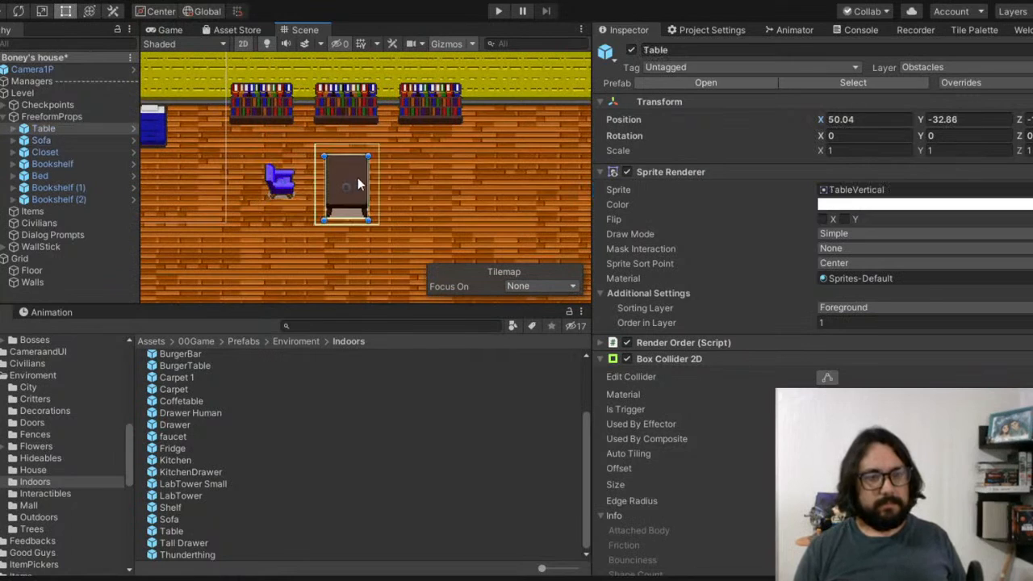
pyautogui.click(879, 121)
pyautogui.write('50')
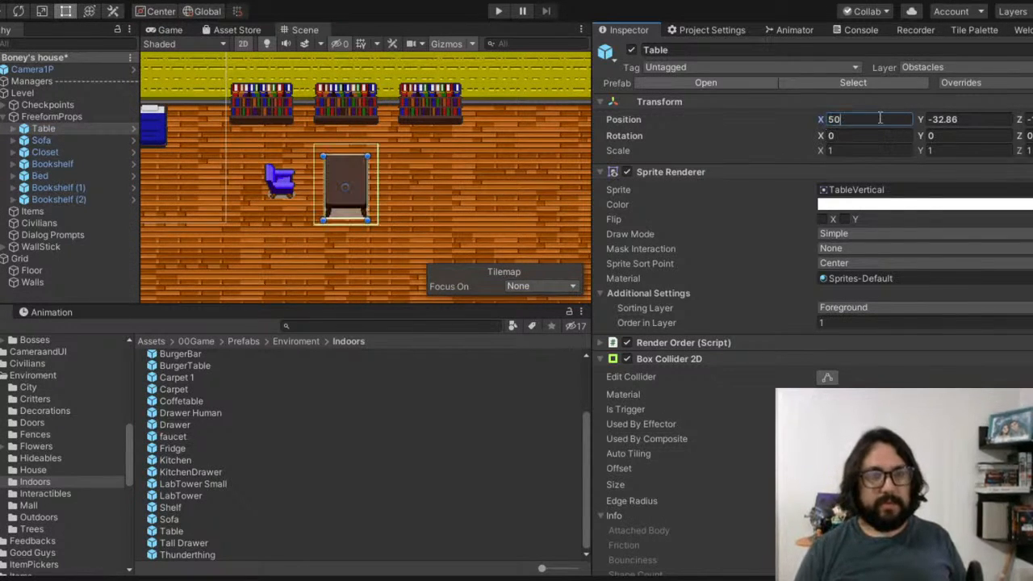
pyautogui.scroll(2, 188, 181)
pyautogui.click(302, 184)
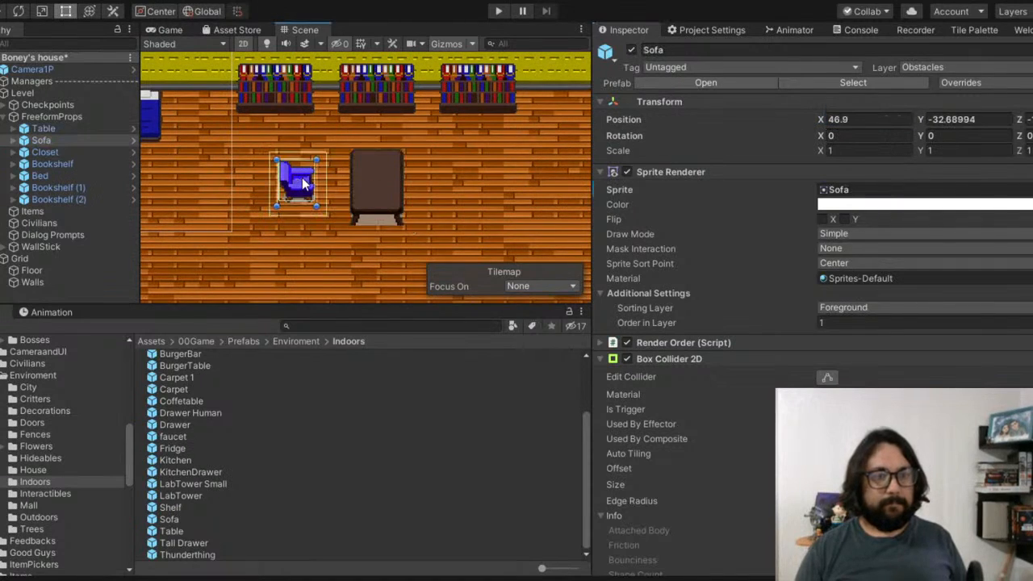
pyautogui.click(862, 119)
pyautogui.write('47')
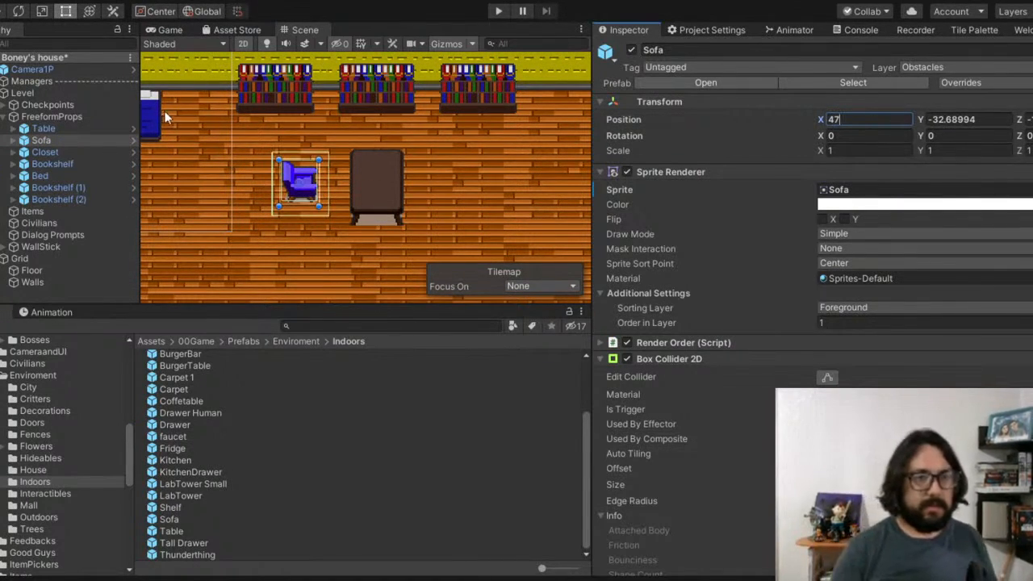
# Step: Set the Bed's X position to 41
pyautogui.click(62, 175)
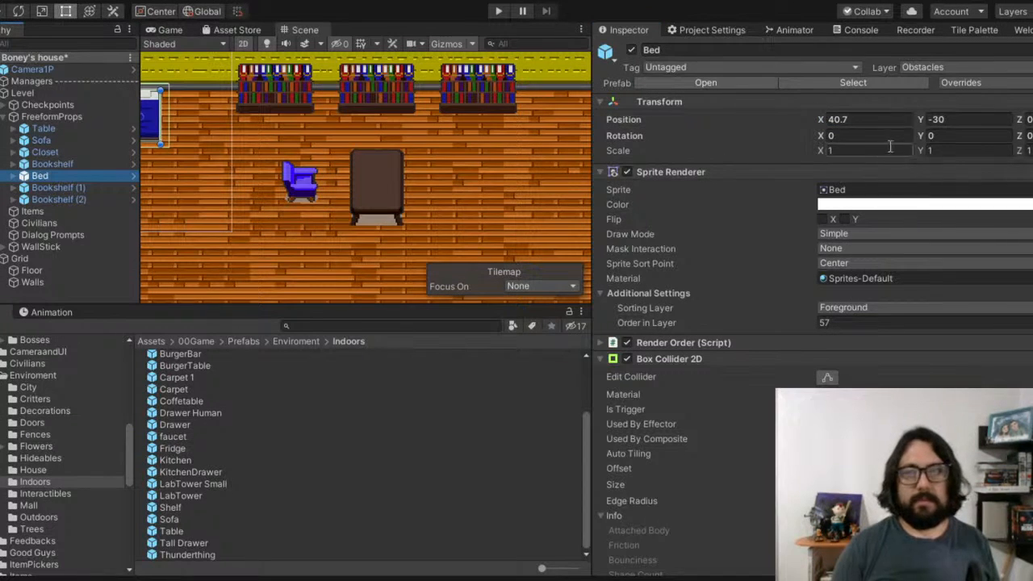
pyautogui.click(890, 119)
pyautogui.write('41')
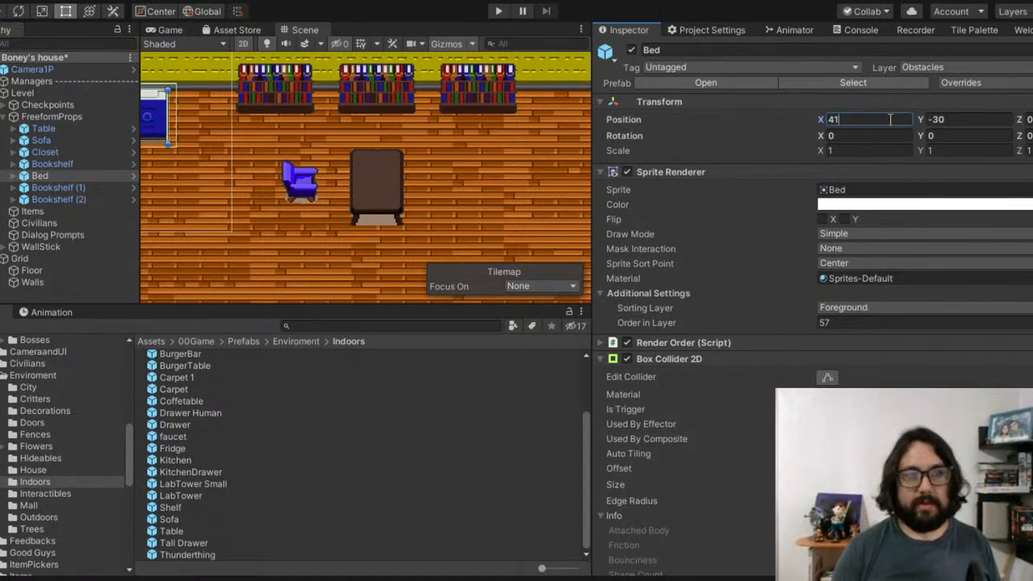
# Step: Set the Closet's X position to 38, leaving it beside the Bed
pyautogui.moveTo(325, 113); pyautogui.dragTo(468, 134, button='middle')
pyautogui.scroll(2, 210, 99)
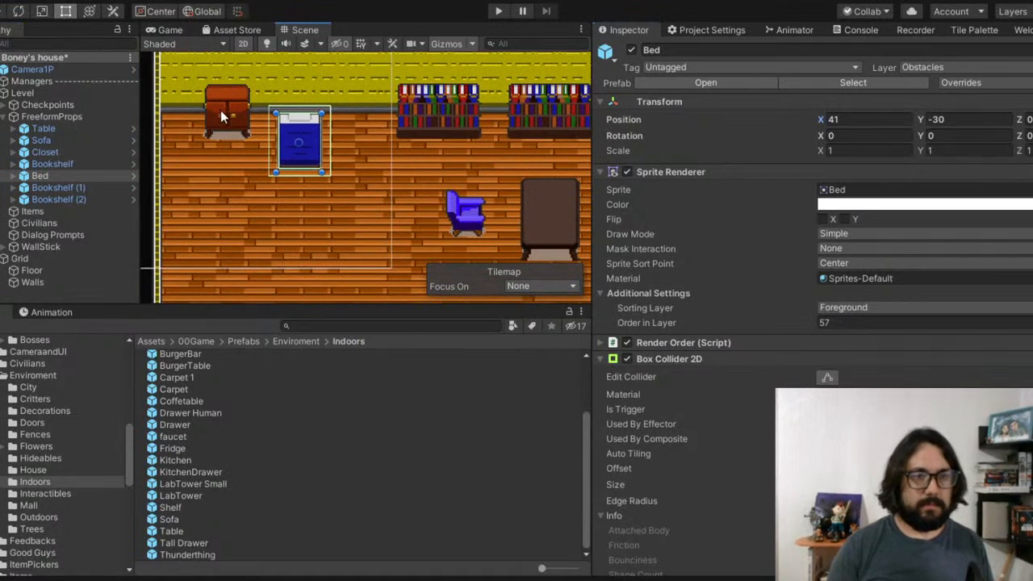
pyautogui.click(57, 151)
pyautogui.click(876, 119)
pyautogui.write('39')
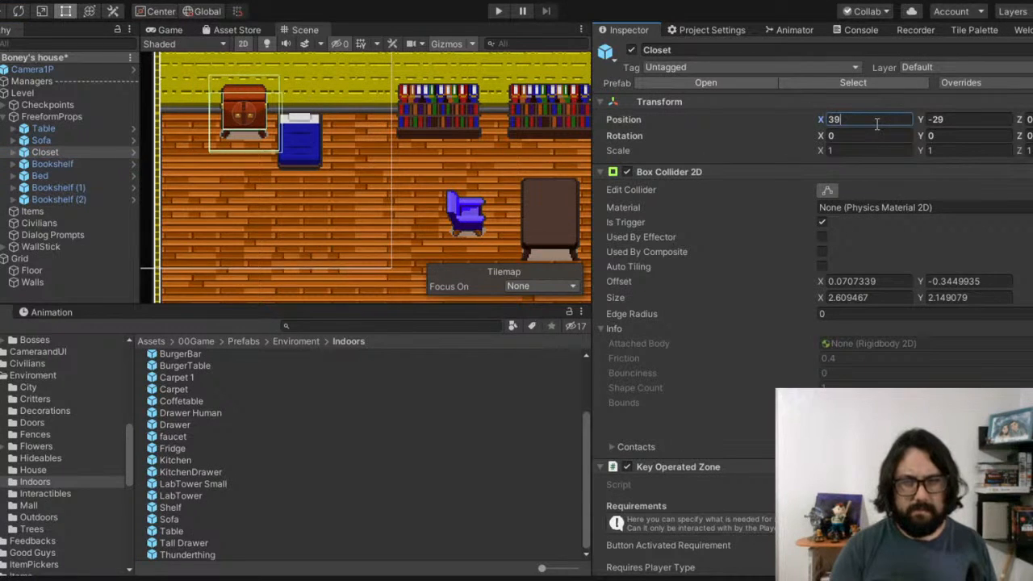
pyautogui.press('BackSpace')
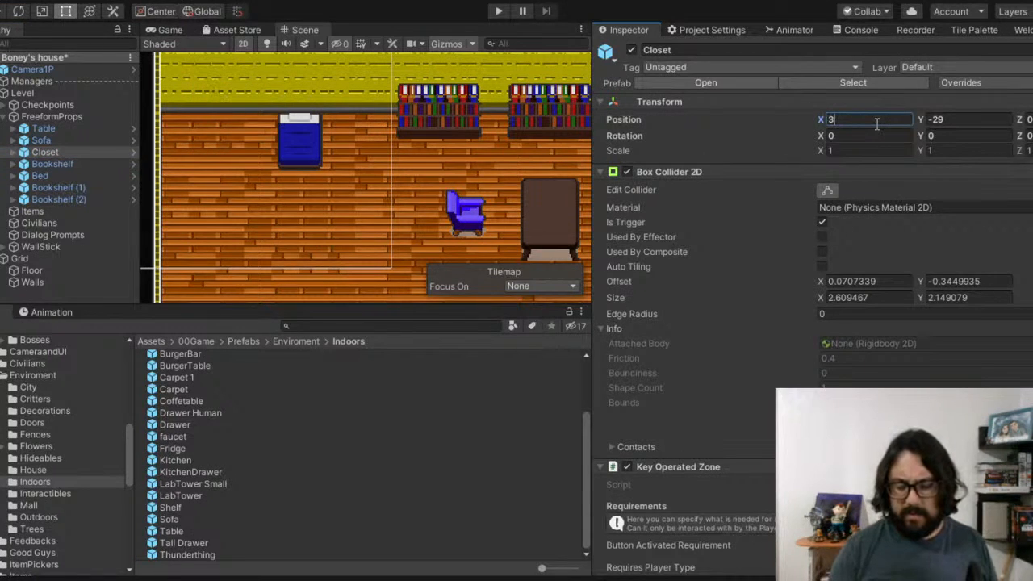
pyautogui.write('8')
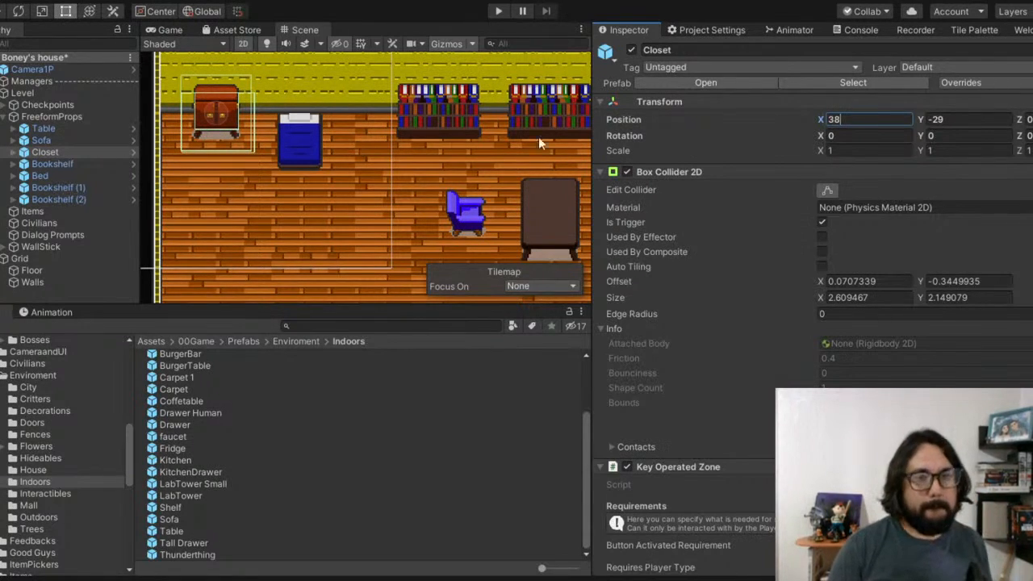
# Step: Set the Closet's Y position to -29.5
pyautogui.click(967, 119)
pyautogui.write('-2')
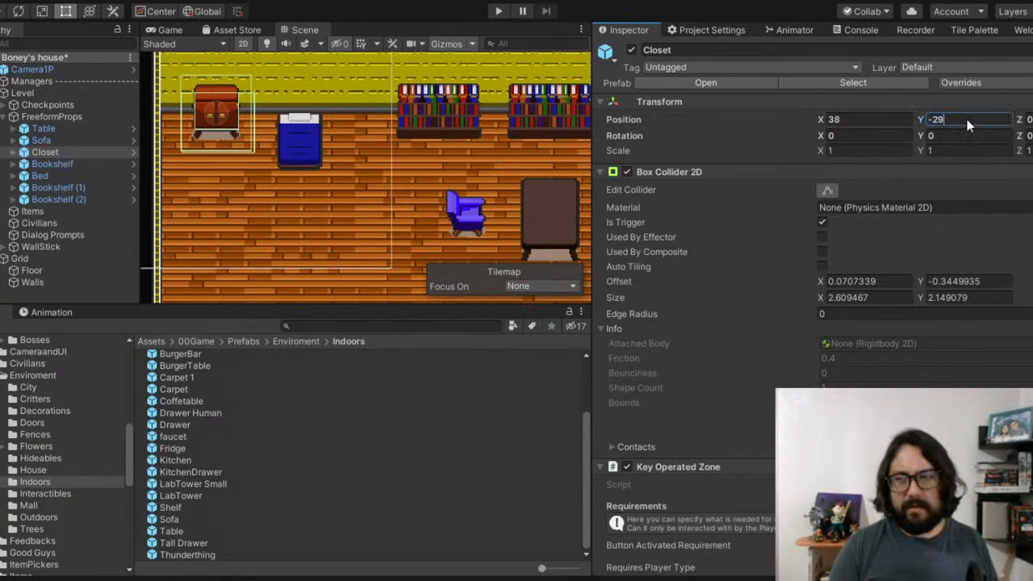
pyautogui.write('8')
pyautogui.press('BackSpace')
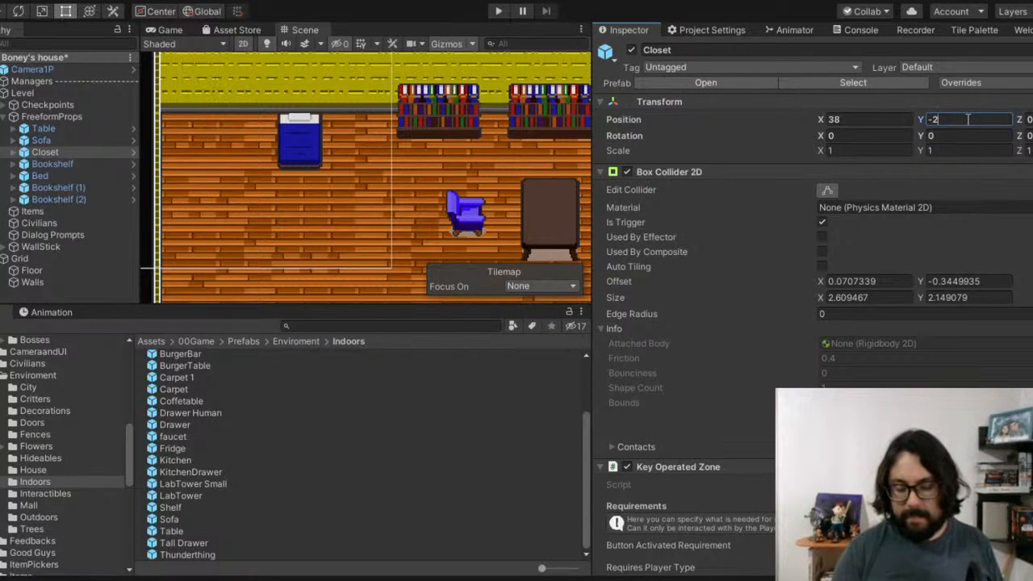
pyautogui.write('30')
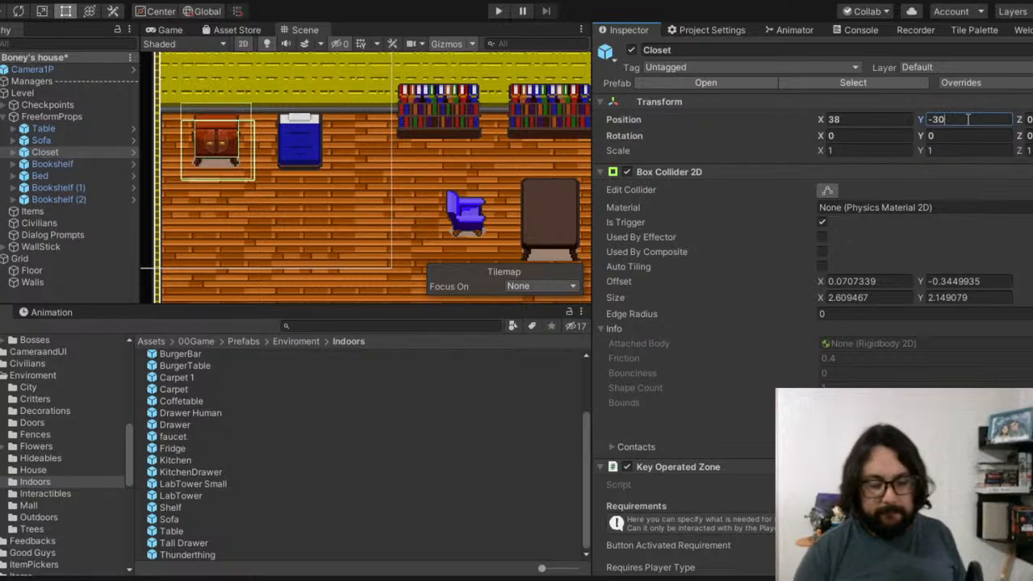
pyautogui.press('BackSpace')
pyautogui.press('BackSpace')
pyautogui.write('29.5')
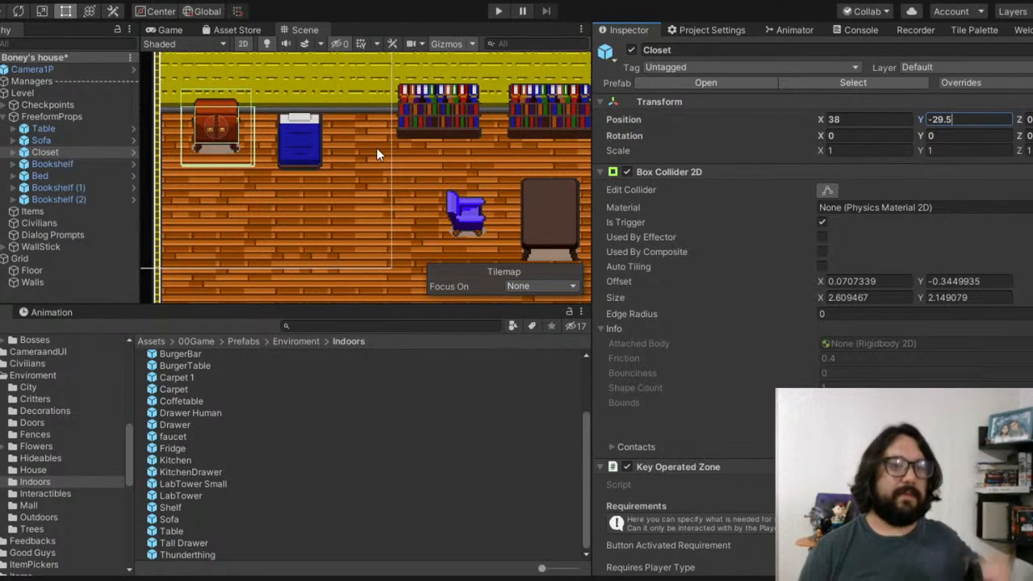
# Step: Preview the Indoors prefabs one by one, from Altar through BurgerTable to Carpet and Carpet 1, for another prop
pyautogui.scroll(-3, 364, 153)
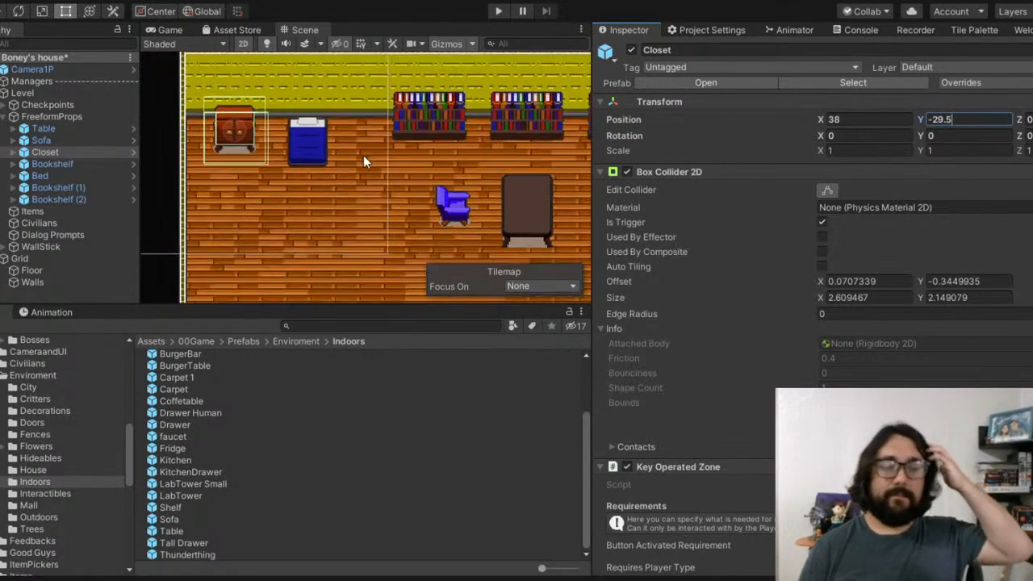
pyautogui.moveTo(401, 175); pyautogui.dragTo(259, 182, button='middle')
pyautogui.scroll(-5, 296, 184)
pyautogui.moveTo(394, 196); pyautogui.dragTo(398, 160, button='middle')
pyautogui.scroll(-3, 459, 126)
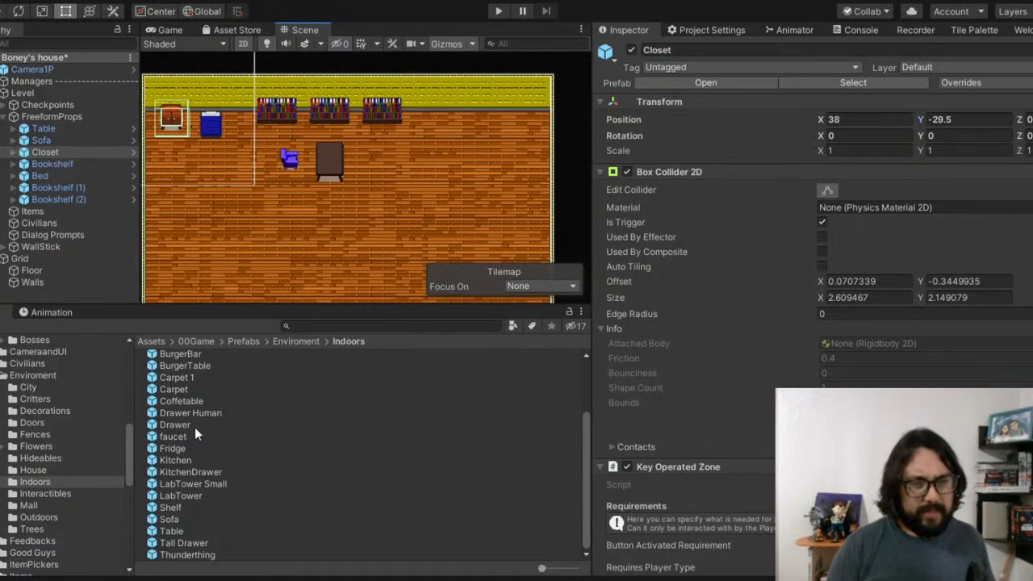
pyautogui.scroll(3, 194, 364)
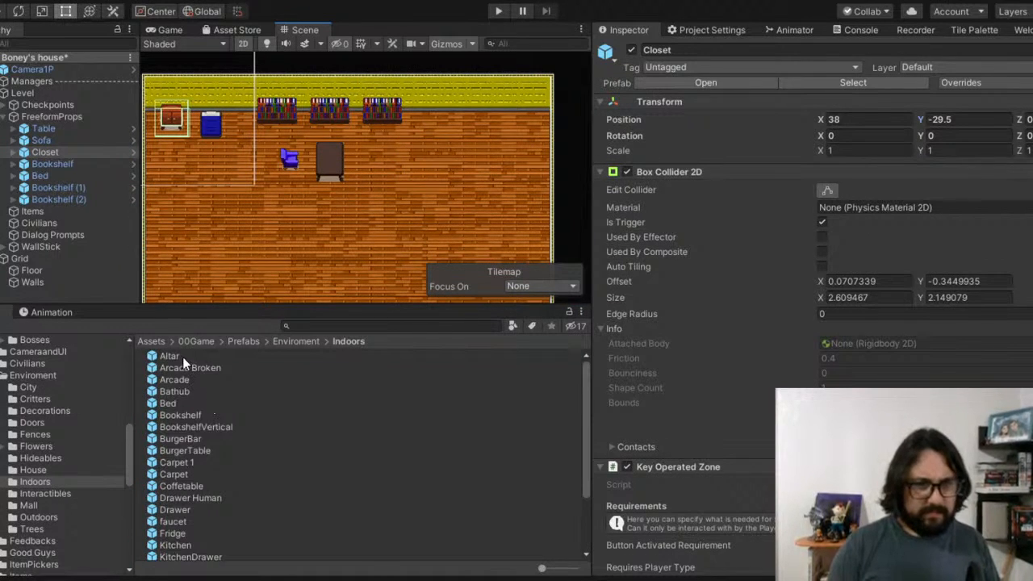
pyautogui.click(182, 357)
pyautogui.click(186, 367)
pyautogui.click(187, 391)
pyautogui.click(191, 415)
pyautogui.click(190, 430)
pyautogui.click(189, 449)
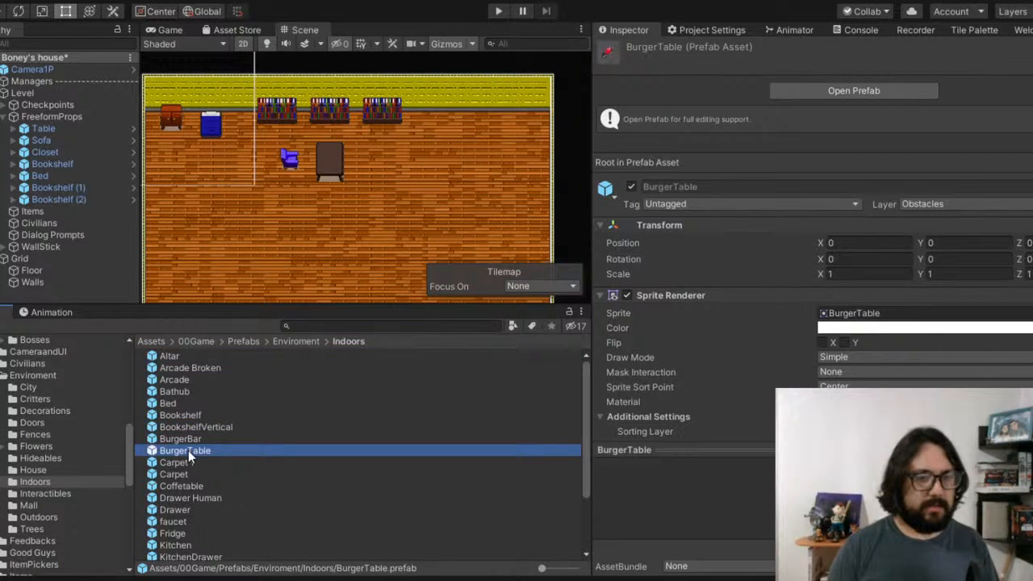
pyautogui.click(189, 460)
pyautogui.click(191, 472)
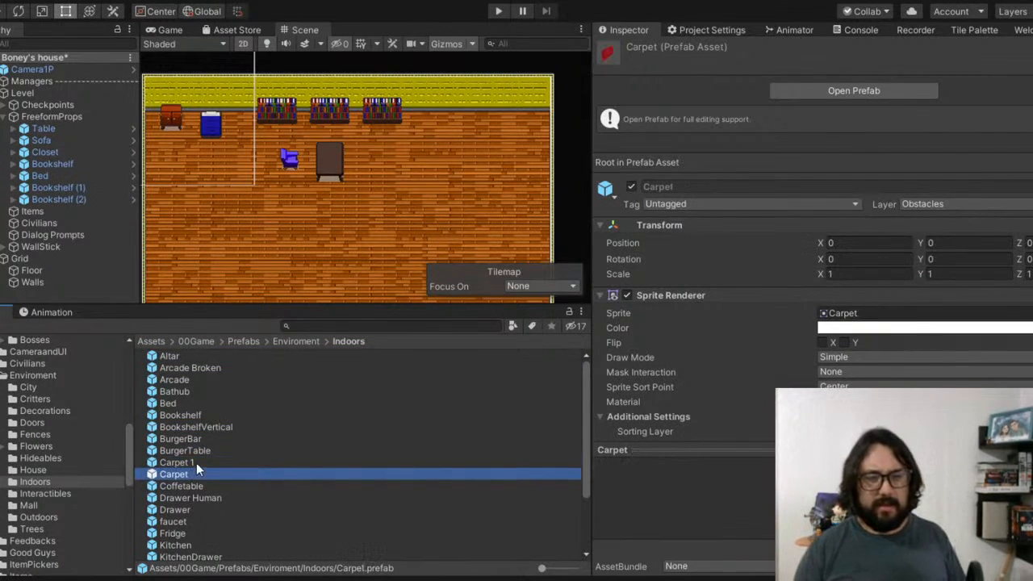
pyautogui.click(196, 463)
# Step: Add a Carpet prefab under FreeformProps and bring it into the room beside the Table, at about X 54.4, Y -32.25
pyautogui.click(191, 472)
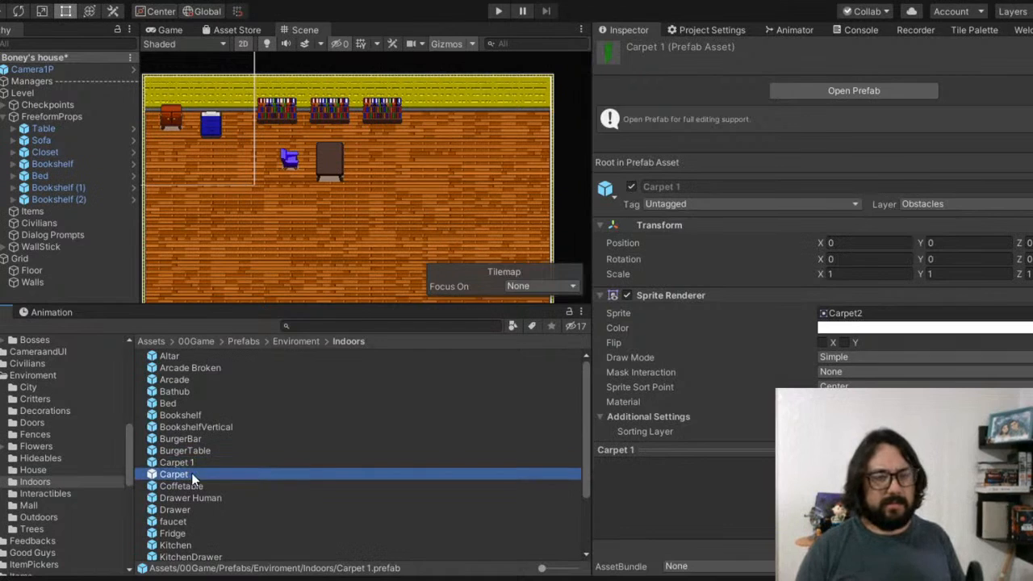
pyautogui.moveTo(192, 473); pyautogui.dragTo(93, 208)
pyautogui.scroll(-5, 385, 187)
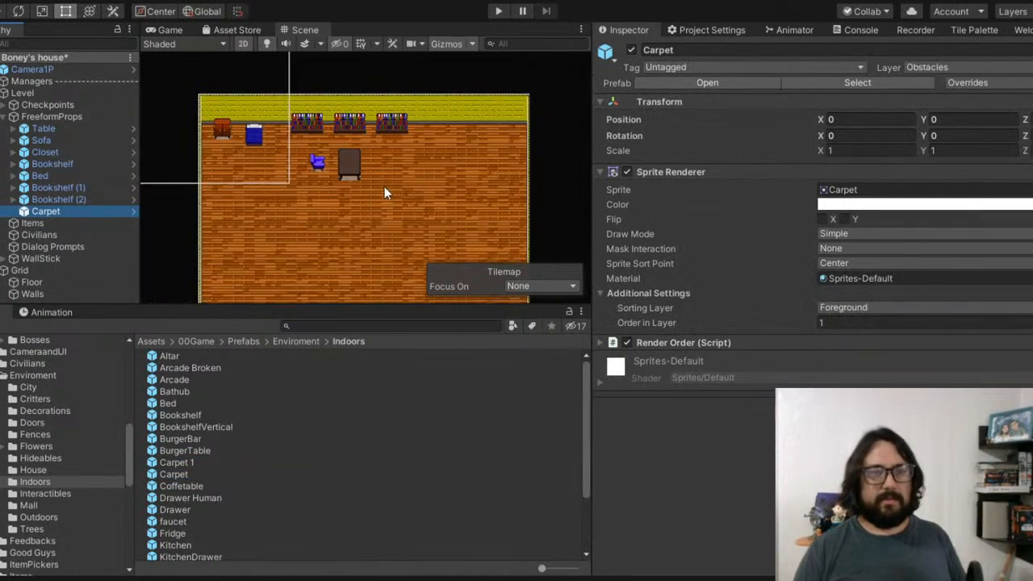
pyautogui.scroll(-4, 404, 242)
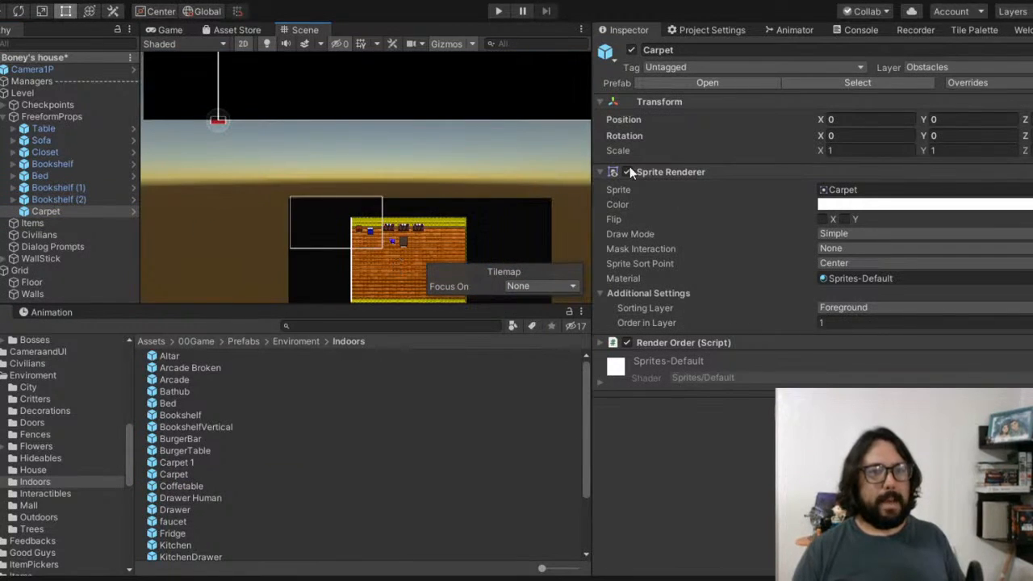
pyautogui.moveTo(824, 121); pyautogui.dragTo(1021, 151)
pyautogui.moveTo(928, 117); pyautogui.dragTo(138, 247)
pyautogui.scroll(3, 378, 255)
pyautogui.scroll(5, 379, 255)
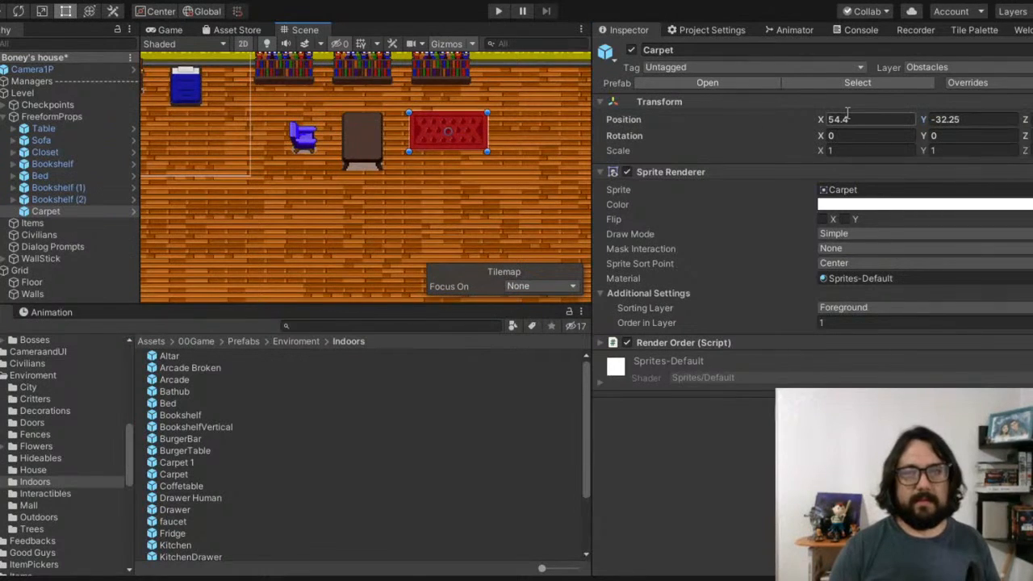
# Step: Move the Carpet across to the floor below the Bed and set its position to X 41, Y -33
pyautogui.moveTo(820, 119); pyautogui.dragTo(482, 120)
pyautogui.click(46, 211)
pyautogui.press('f')
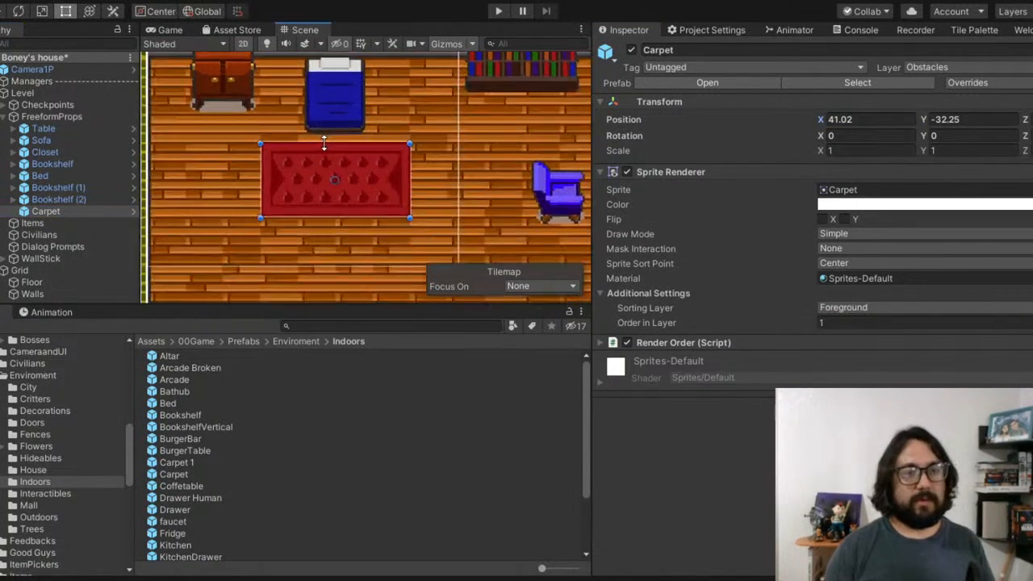
pyautogui.click(869, 119)
pyautogui.write('41')
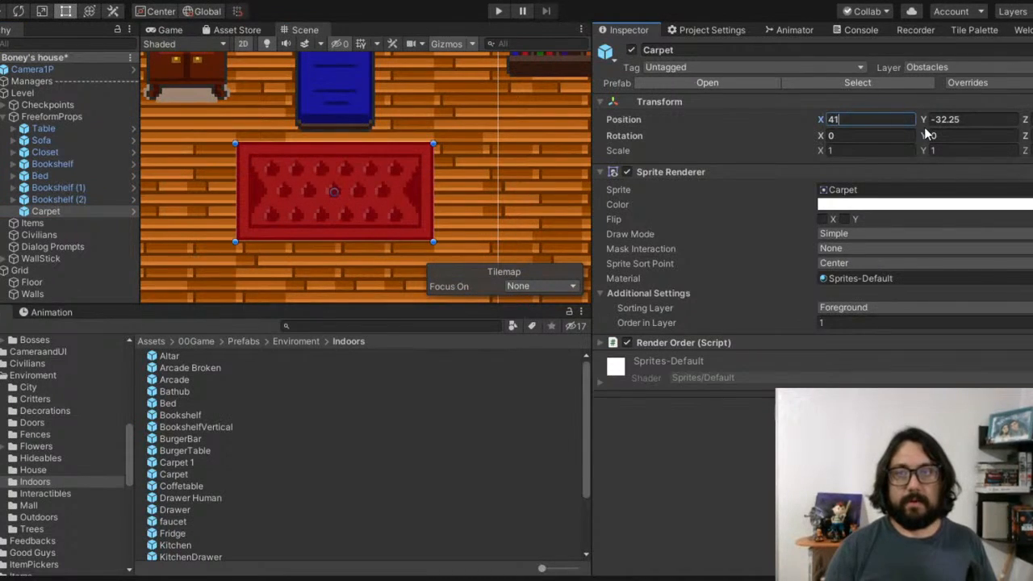
pyautogui.click(986, 119)
pyautogui.write('-')
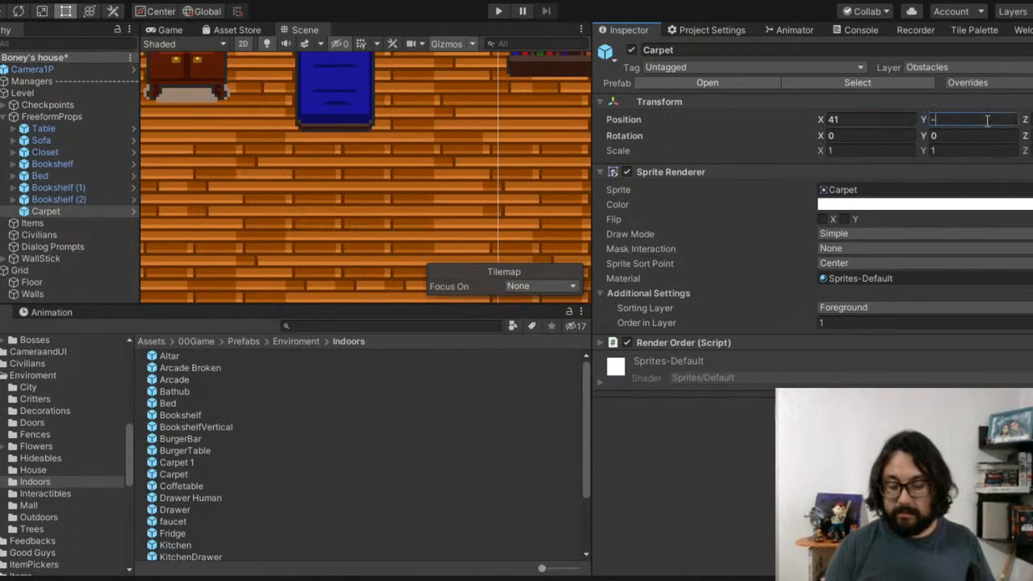
pyautogui.write('33')
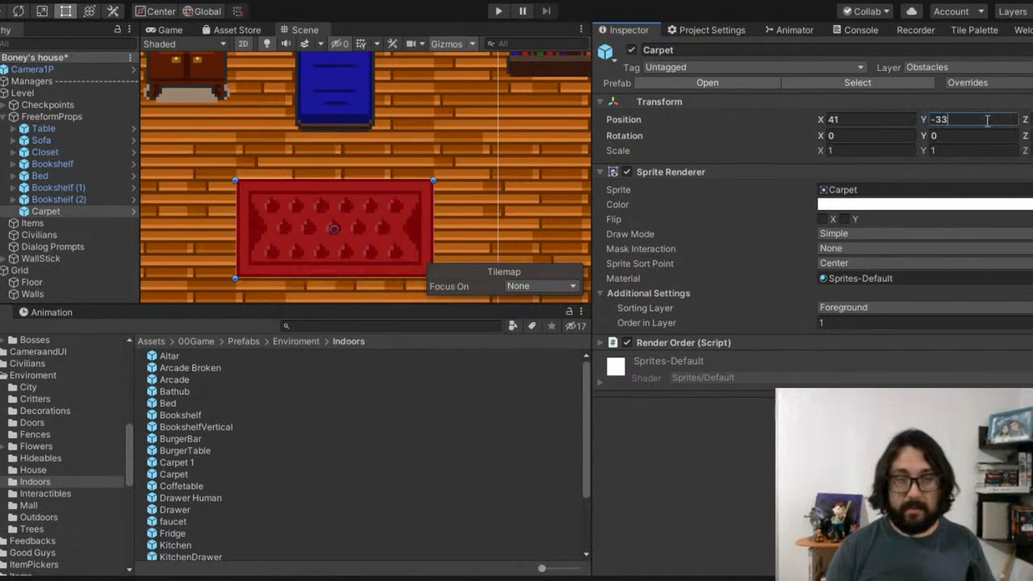
pyautogui.scroll(-5, 357, 196)
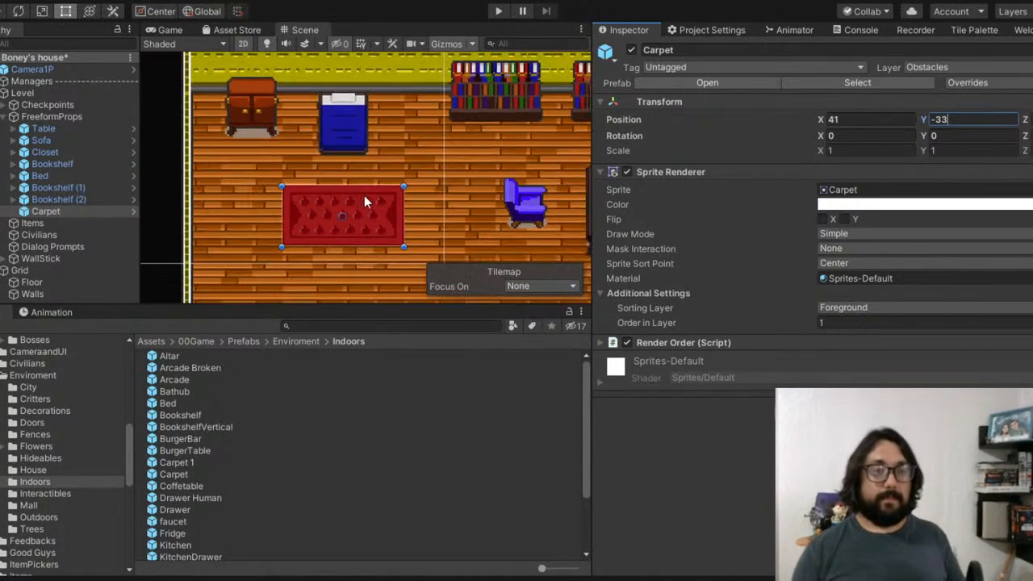
pyautogui.click(355, 191)
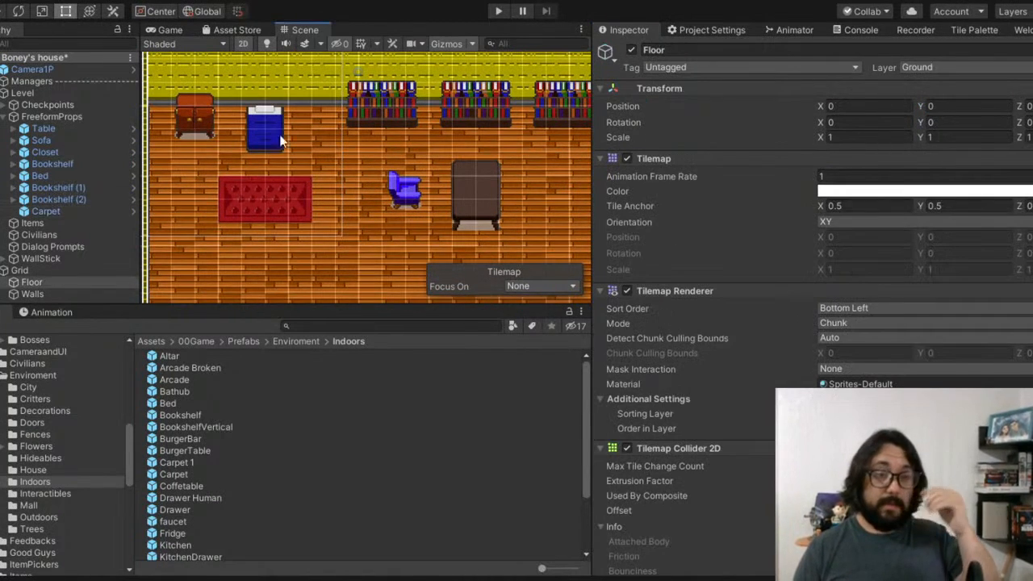
# Step: Review the room around the Table and preview the Carpet and Coffetable prefabs
pyautogui.moveTo(257, 185); pyautogui.dragTo(168, 180, button='middle')
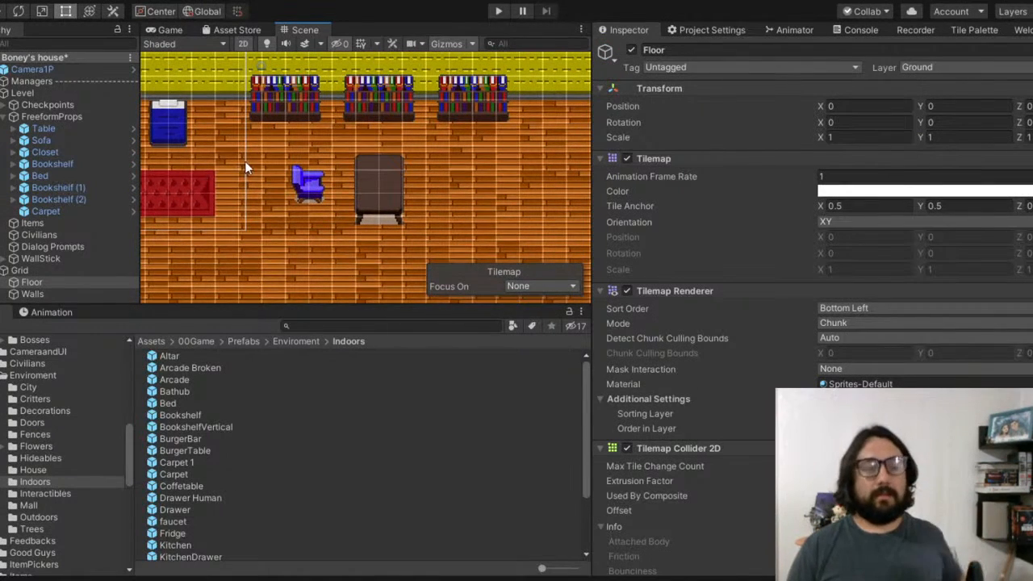
pyautogui.scroll(-1, 271, 162)
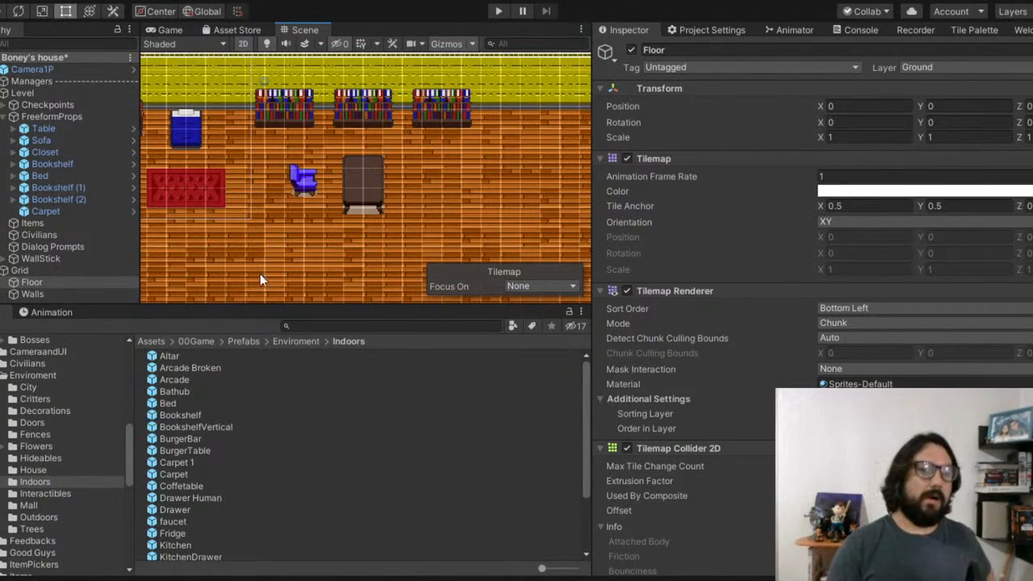
pyautogui.moveTo(443, 137)
pyautogui.mouseDown(button='middle')
pyautogui.moveTo(307, 155)
pyautogui.moveTo(405, 156)
pyautogui.mouseUp(button='middle')
pyautogui.scroll(-2, 320, 158)
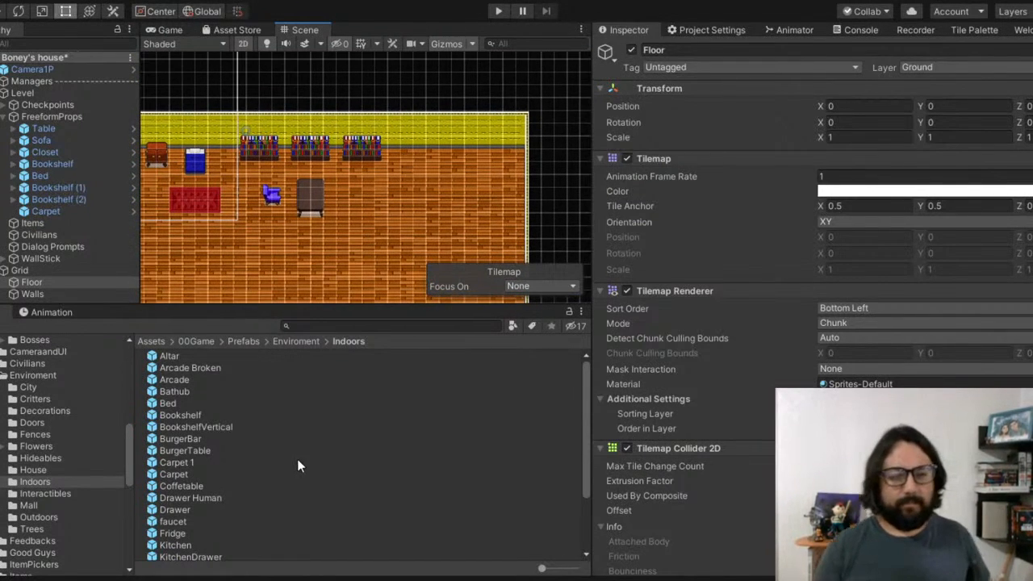
pyautogui.click(186, 486)
pyautogui.click(168, 475)
pyautogui.click(181, 486)
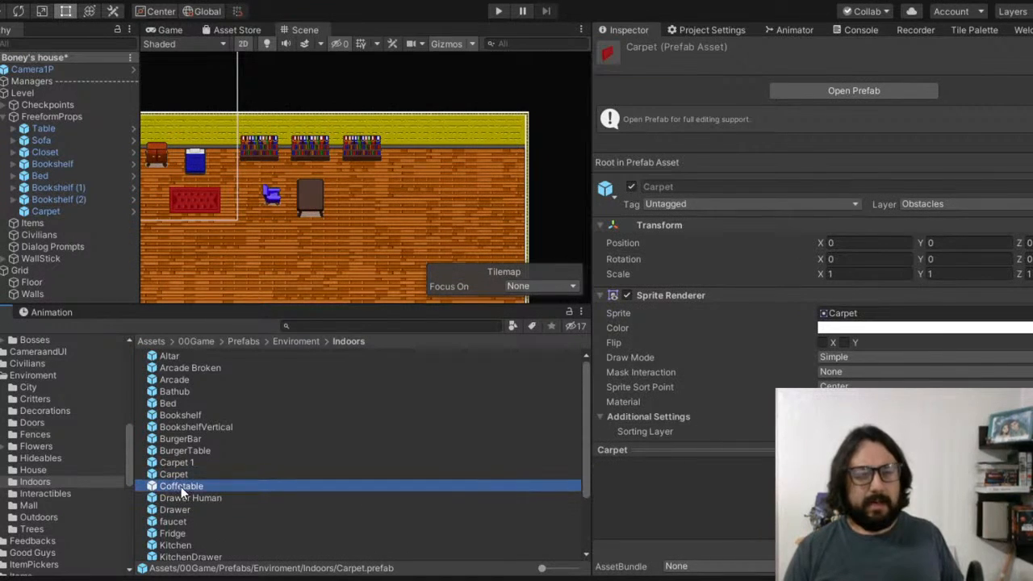
# Step: Move the Table away from the Sofa to X 62
pyautogui.scroll(3, 352, 201)
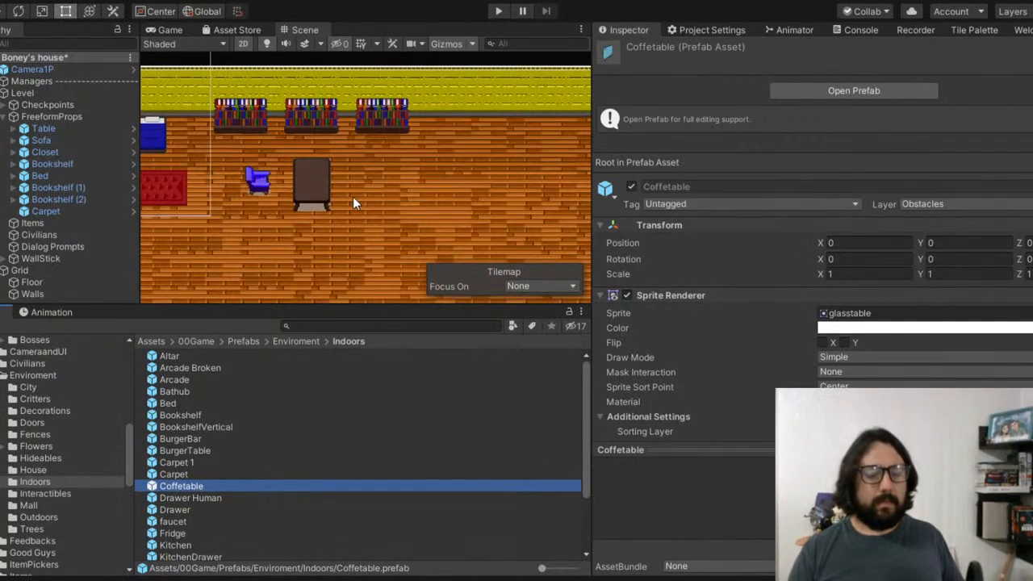
pyautogui.click(312, 179)
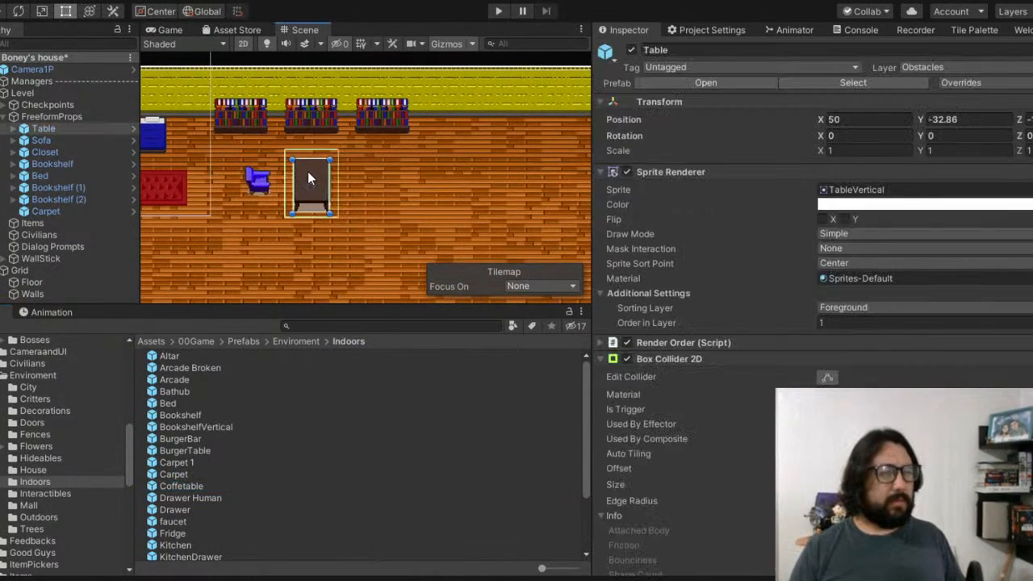
pyautogui.moveTo(820, 120); pyautogui.dragTo(878, 117)
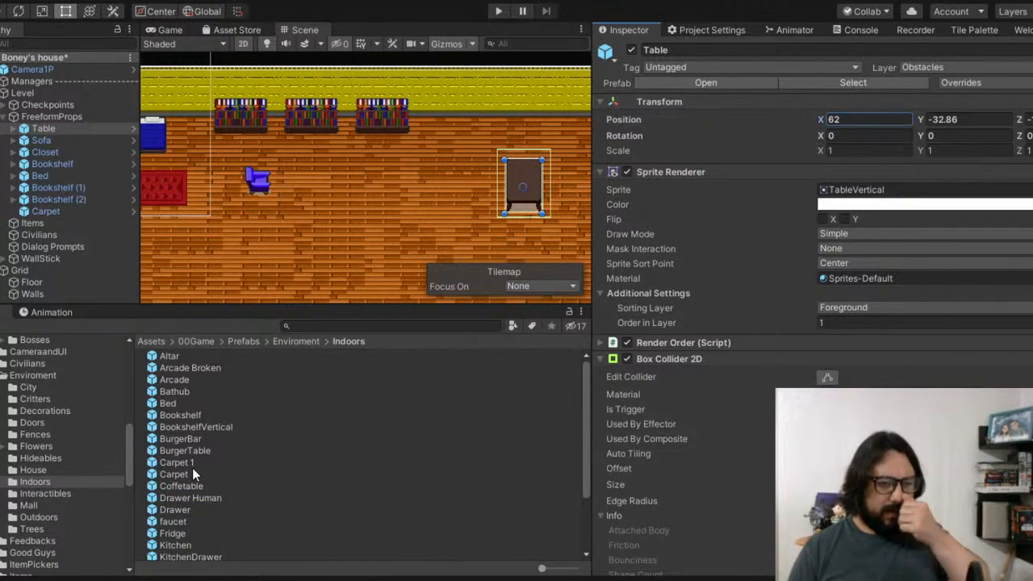
# Step: Add a Coffetable prefab under FreeformProps and set its X position to 49, next to the Sofa
pyautogui.scroll(-3, 195, 484)
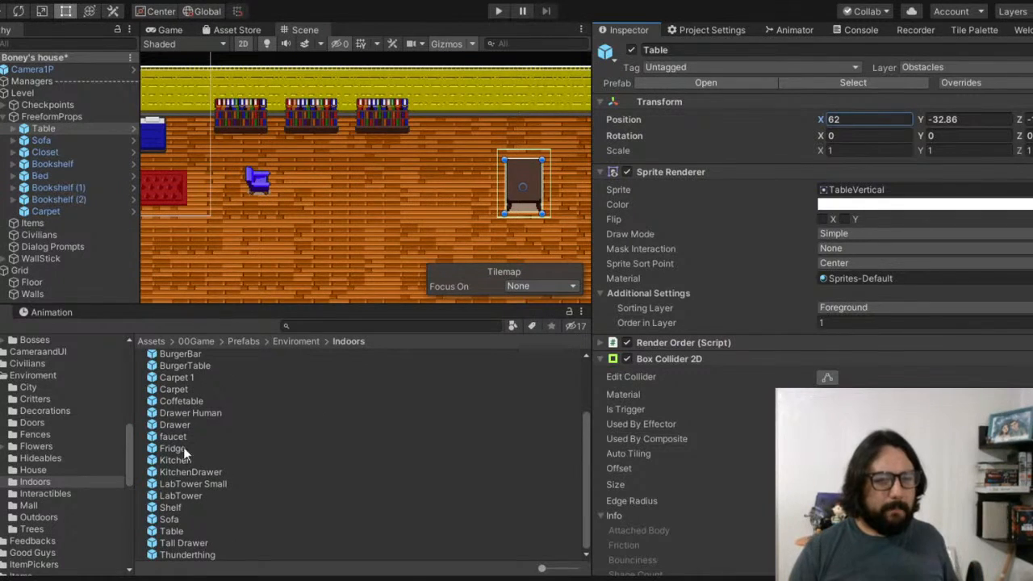
pyautogui.moveTo(195, 402); pyautogui.dragTo(56, 133)
pyautogui.click(14, 152)
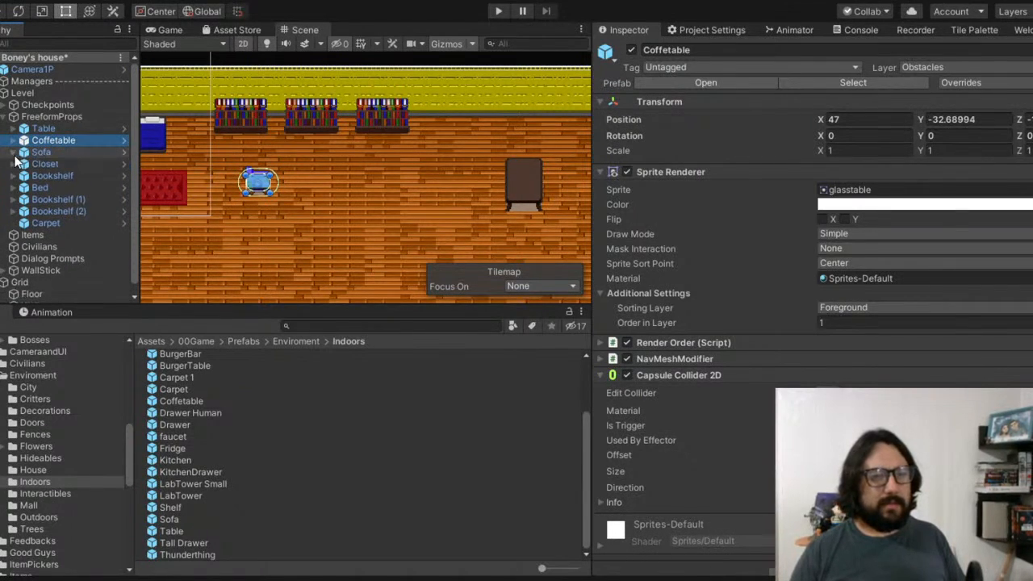
pyautogui.click(868, 119)
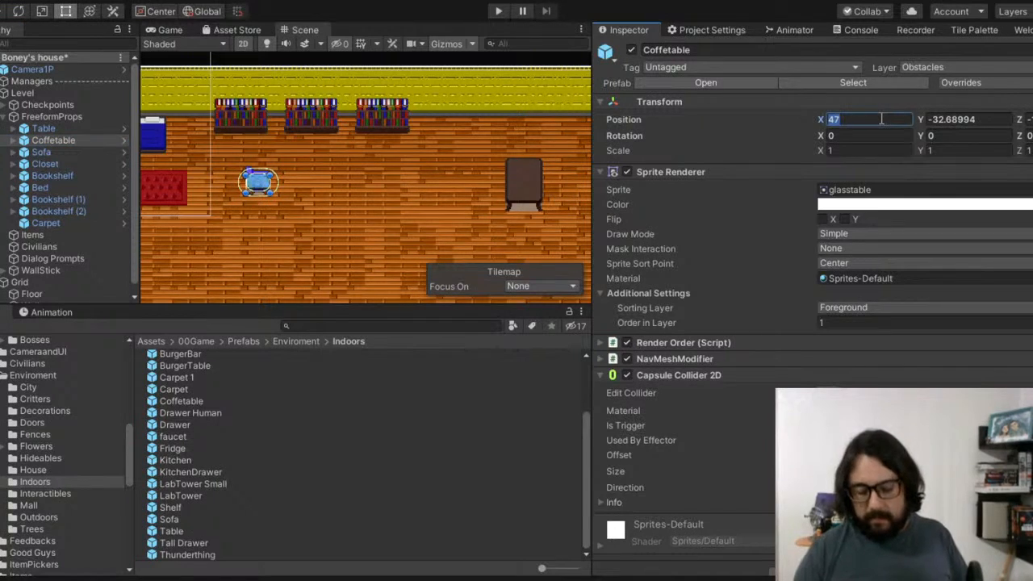
pyautogui.write('50')
pyautogui.press('BackSpace')
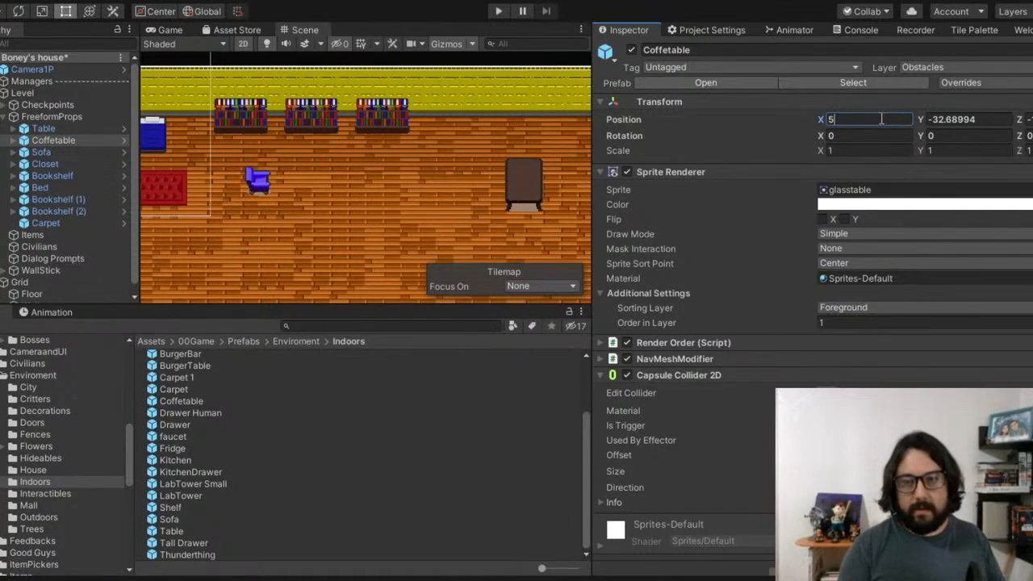
pyautogui.write('7')
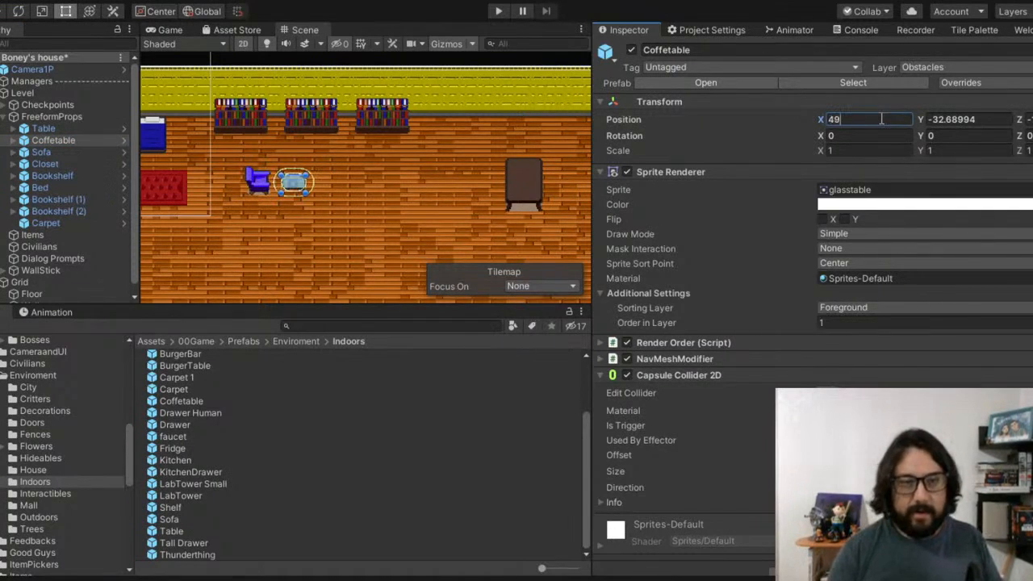
# Step: Duplicate the Sofa and set the copy's X position to 51, on the other side of the Coffetable
pyautogui.click(41, 153)
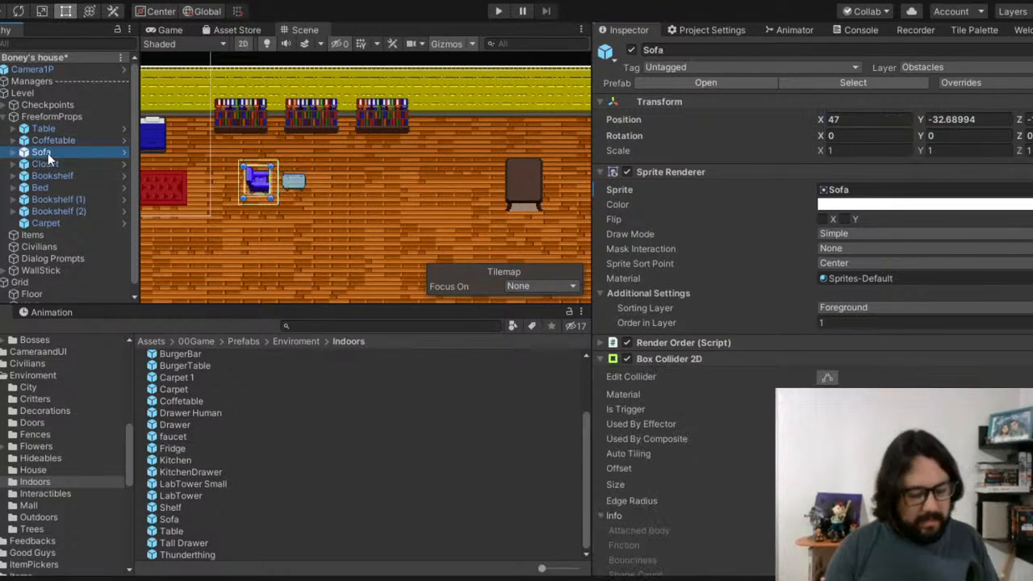
pyautogui.hotkey('ctrl', 'd')
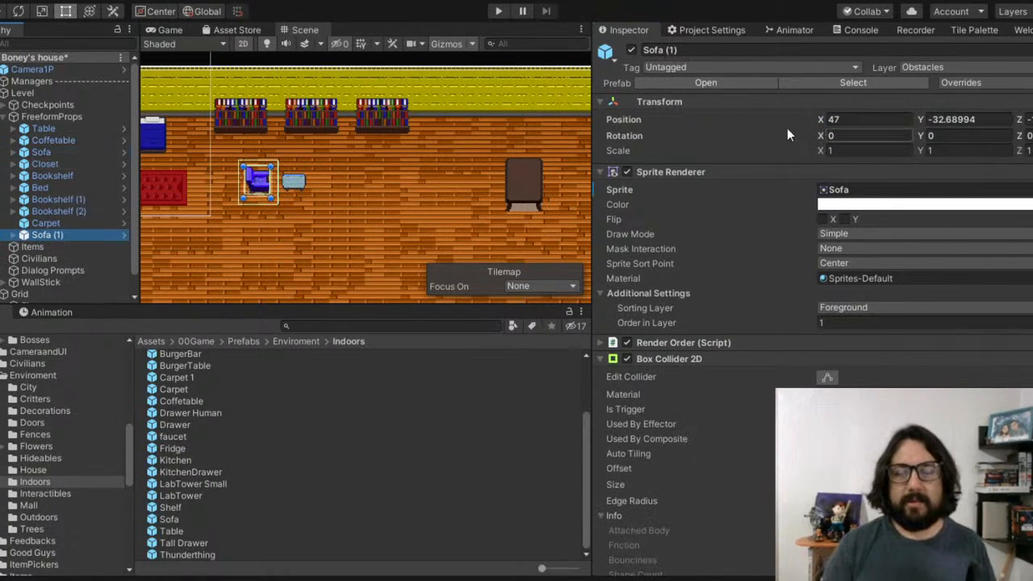
pyautogui.click(856, 118)
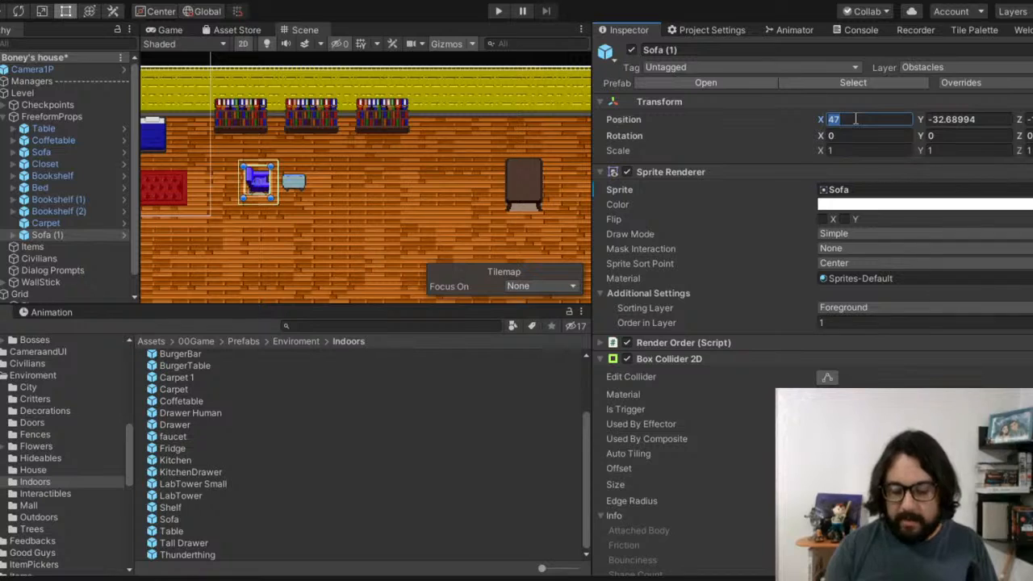
pyautogui.write('51')
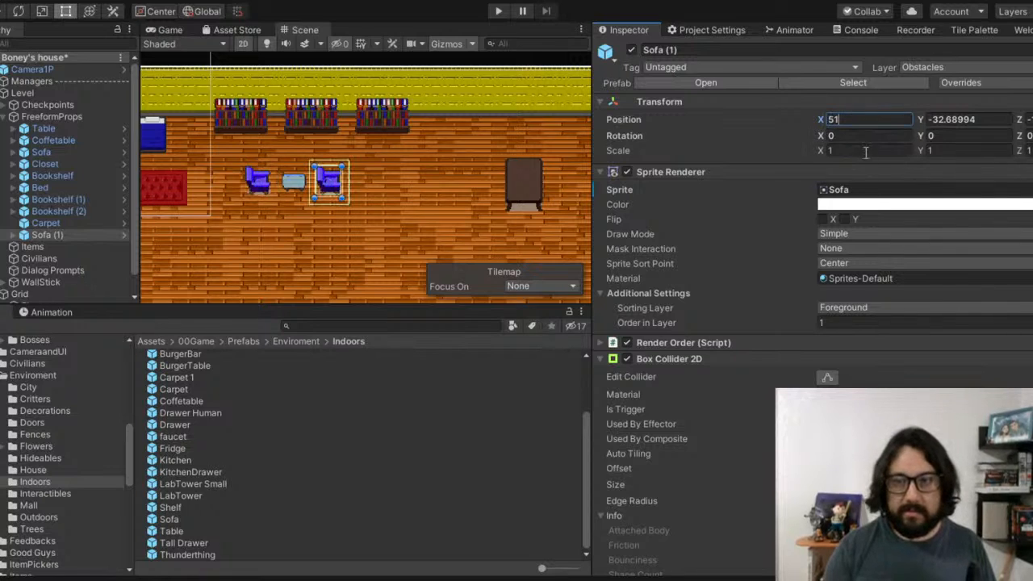
# Step: Mirror the copied sofa with an X scale of -1 so it faces the Coffetable
pyautogui.click(848, 153)
pyautogui.write('-1')
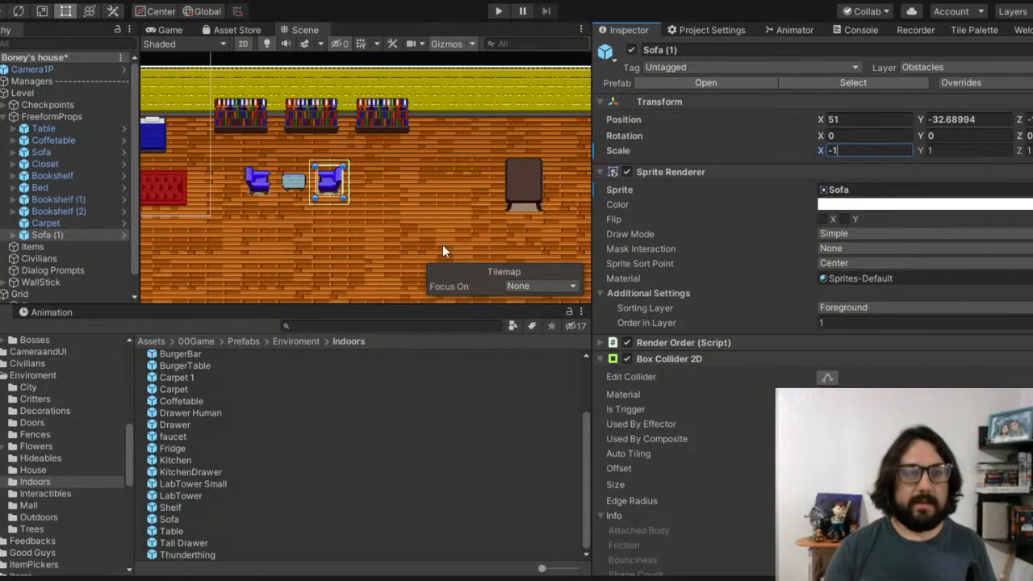
pyautogui.scroll(8, 290, 165)
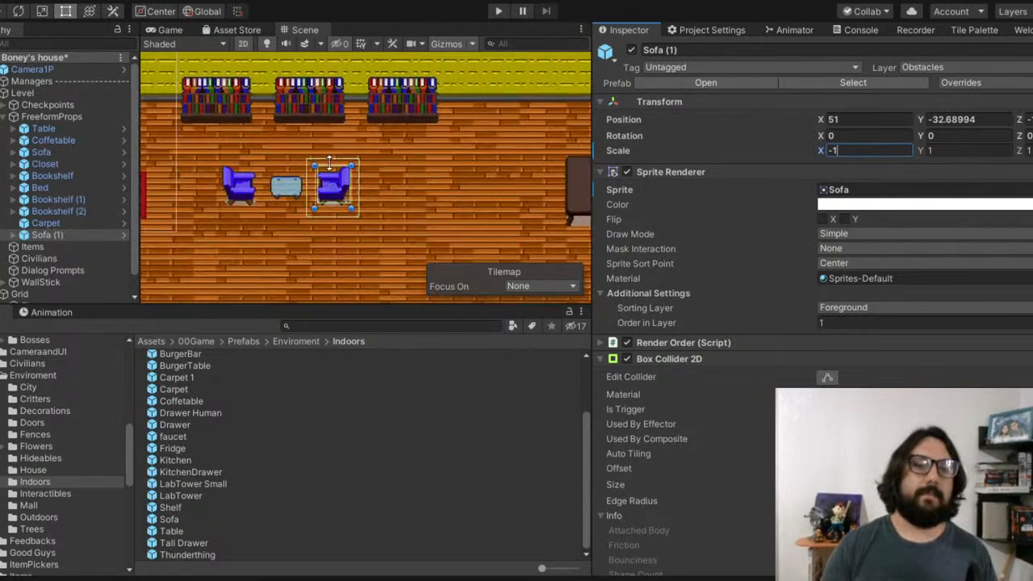
pyautogui.hotkey('ctrl', 'z')
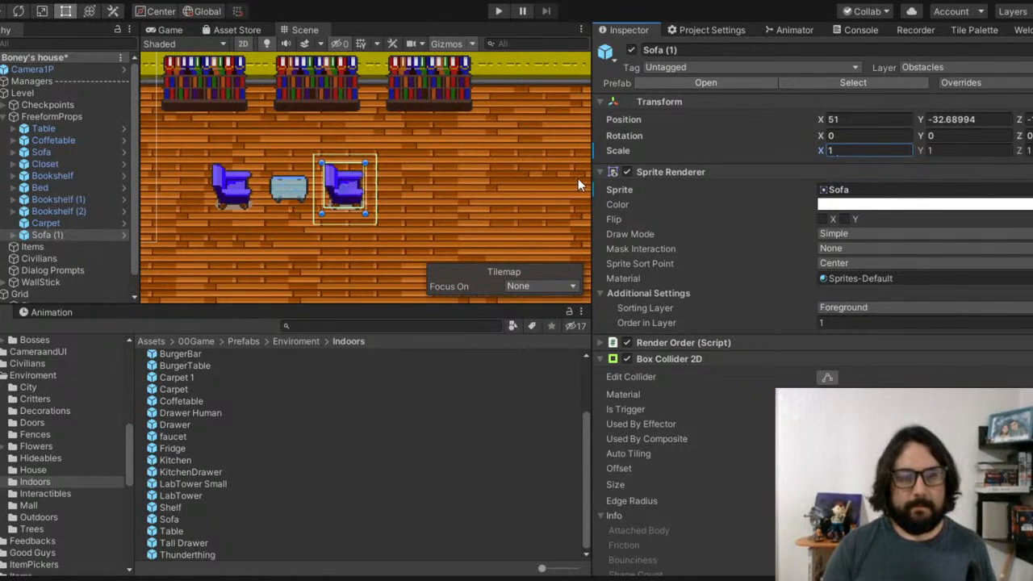
pyautogui.click(448, 182)
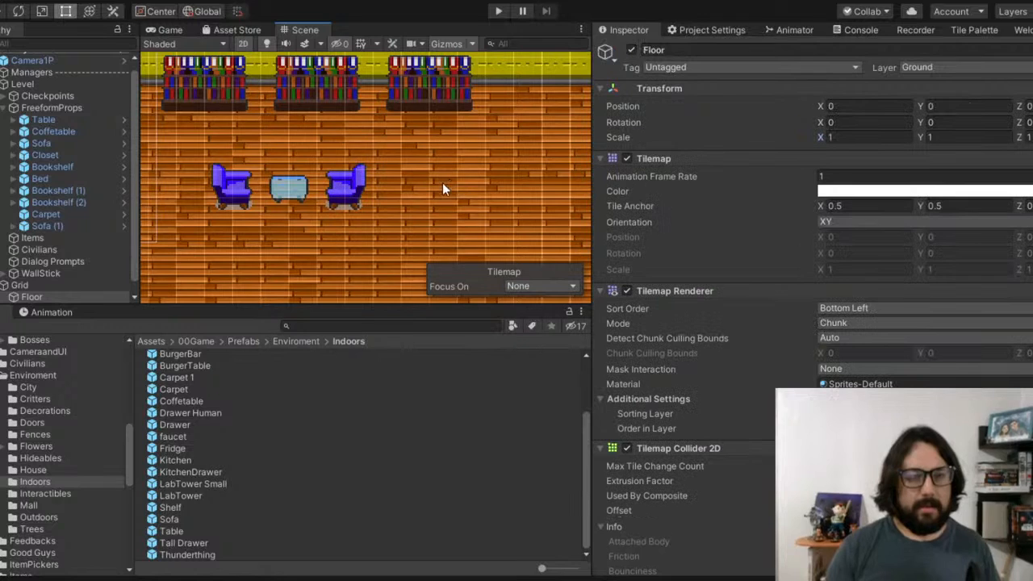
# Step: Review the furnished room and compare the positions of the three bookshelves and the Closet along the wall
pyautogui.scroll(-2, 404, 206)
pyautogui.scroll(-2, 394, 214)
pyautogui.moveTo(353, 231); pyautogui.dragTo(289, 159, button='middle')
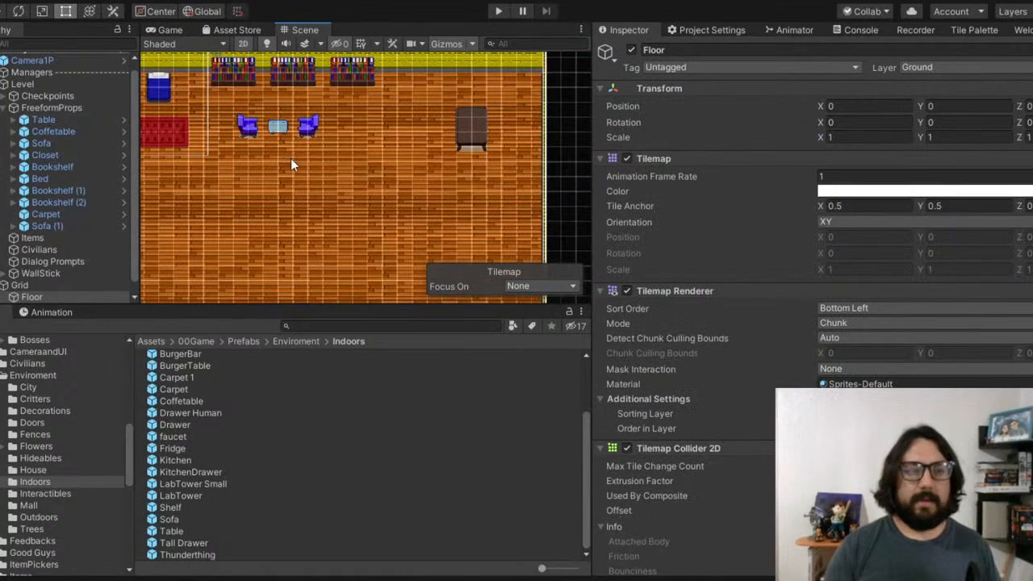
pyautogui.moveTo(369, 240); pyautogui.dragTo(327, 224, button='middle')
pyautogui.press('t')
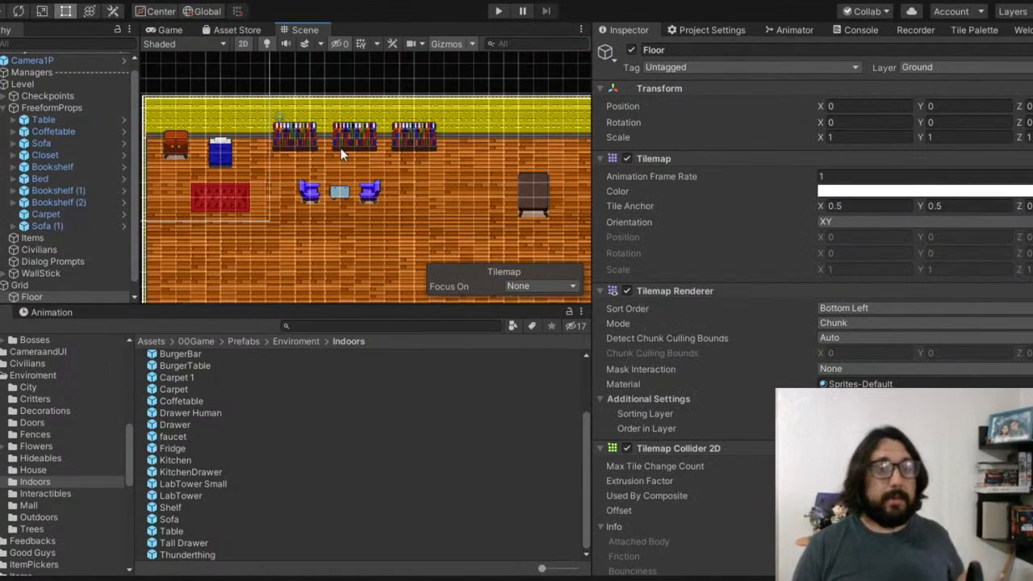
pyautogui.scroll(3, 302, 142)
pyautogui.click(287, 129)
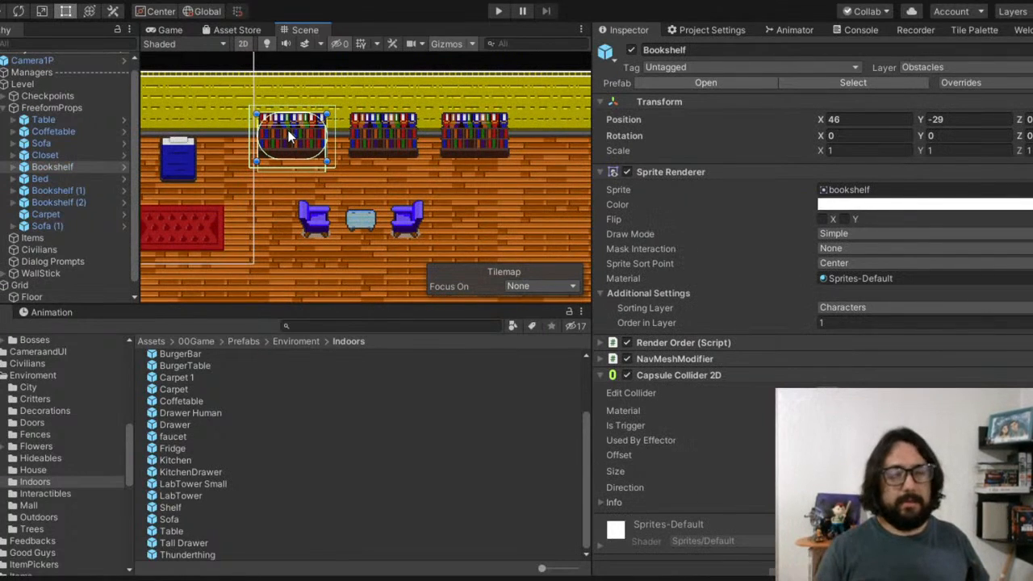
pyautogui.click(380, 141)
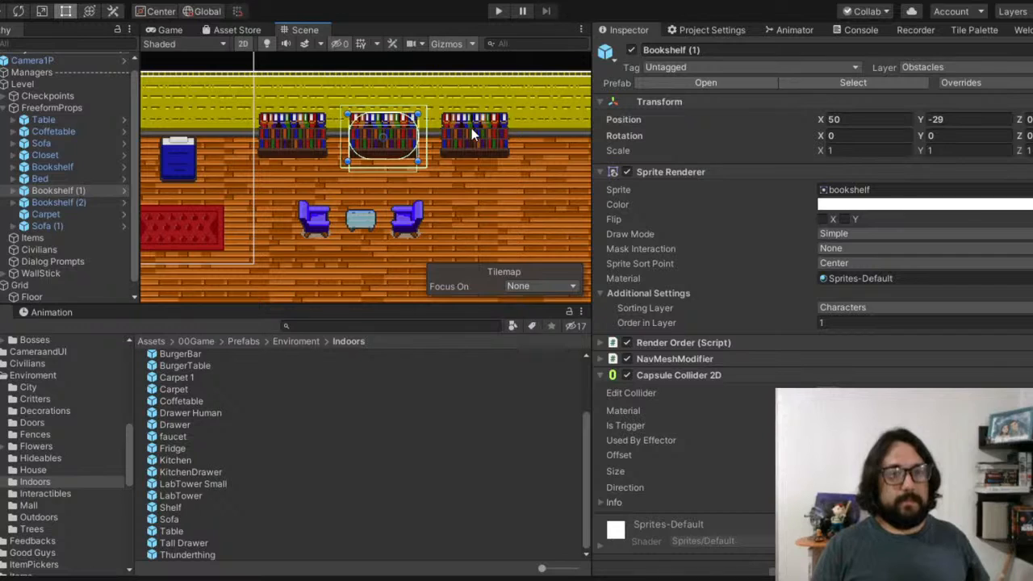
pyautogui.click(473, 128)
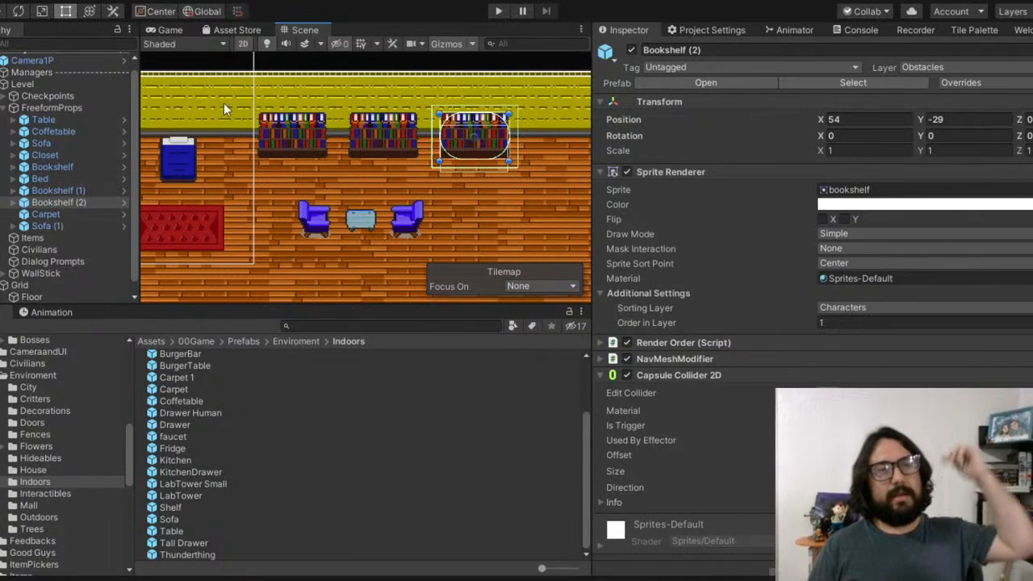
pyautogui.click(286, 133)
pyautogui.click(388, 138)
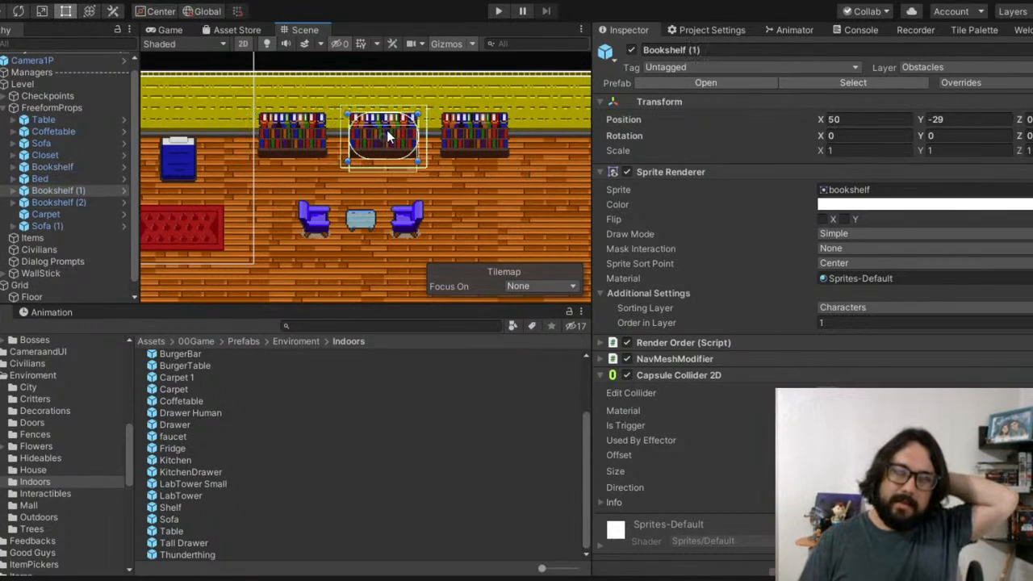
pyautogui.click(474, 133)
pyautogui.moveTo(165, 160); pyautogui.dragTo(353, 202, button='middle')
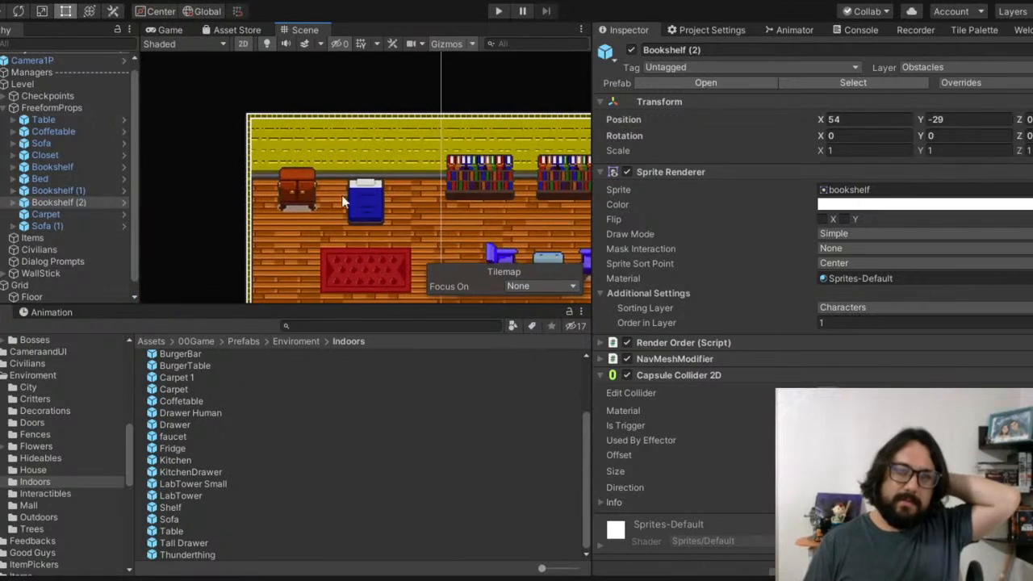
pyautogui.click(295, 193)
pyautogui.moveTo(577, 236); pyautogui.dragTo(258, 178, button='middle')
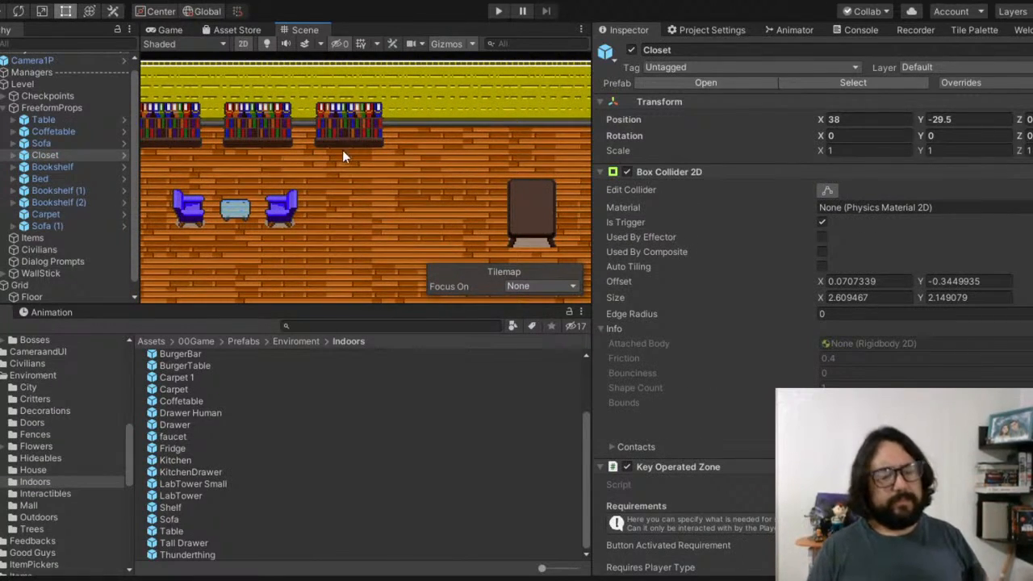
pyautogui.moveTo(347, 149); pyautogui.dragTo(285, 160, button='middle')
pyautogui.moveTo(352, 171); pyautogui.dragTo(331, 170, button='middle')
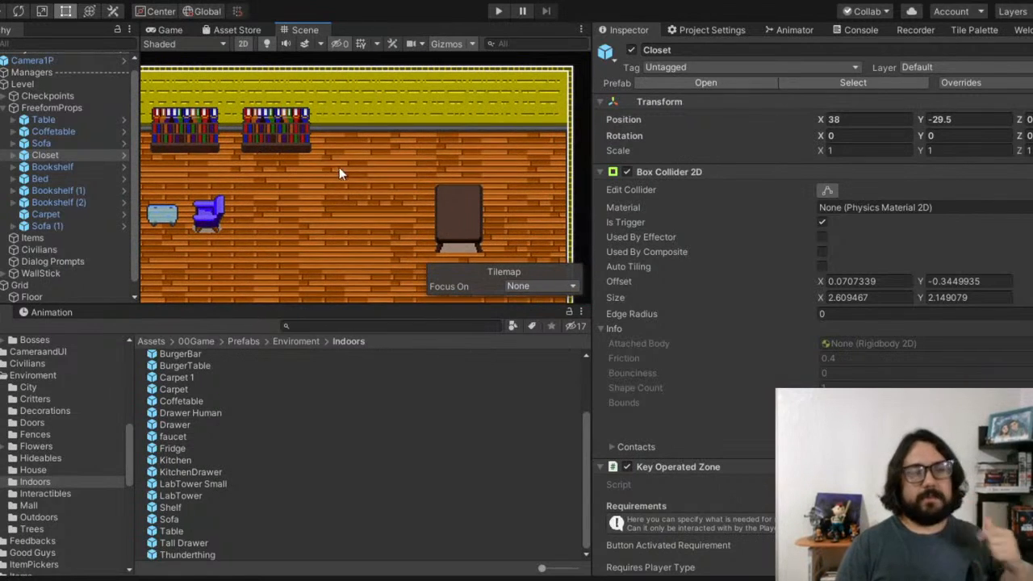
# Step: Preview the prefabs in the Indoors folder, from Thunderthing's neighbours up to Altar, to find another prop for the room
pyautogui.click(448, 212)
pyautogui.click(184, 507)
pyautogui.click(182, 519)
pyautogui.click(183, 530)
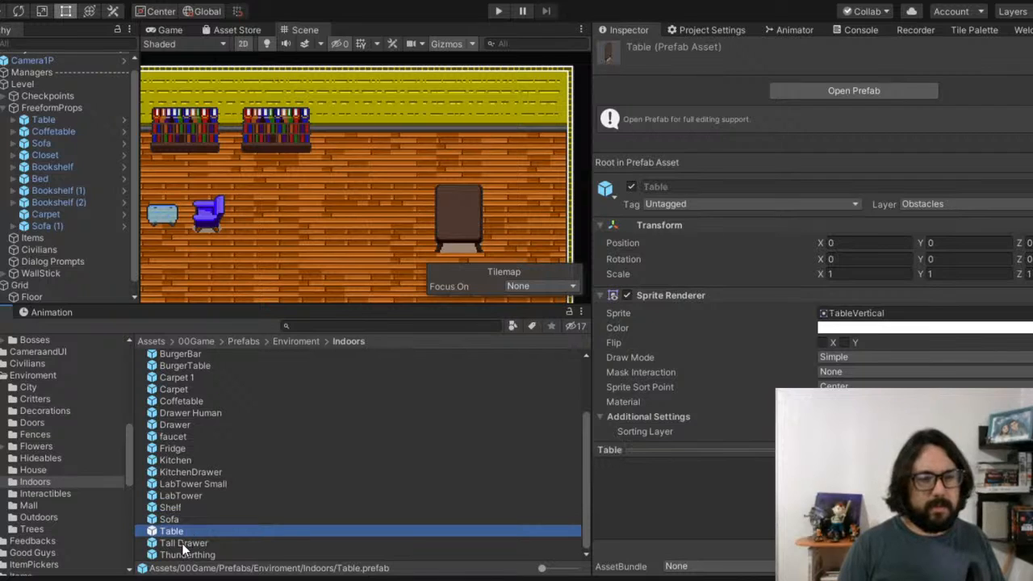
pyautogui.click(184, 543)
pyautogui.click(173, 485)
pyautogui.click(172, 449)
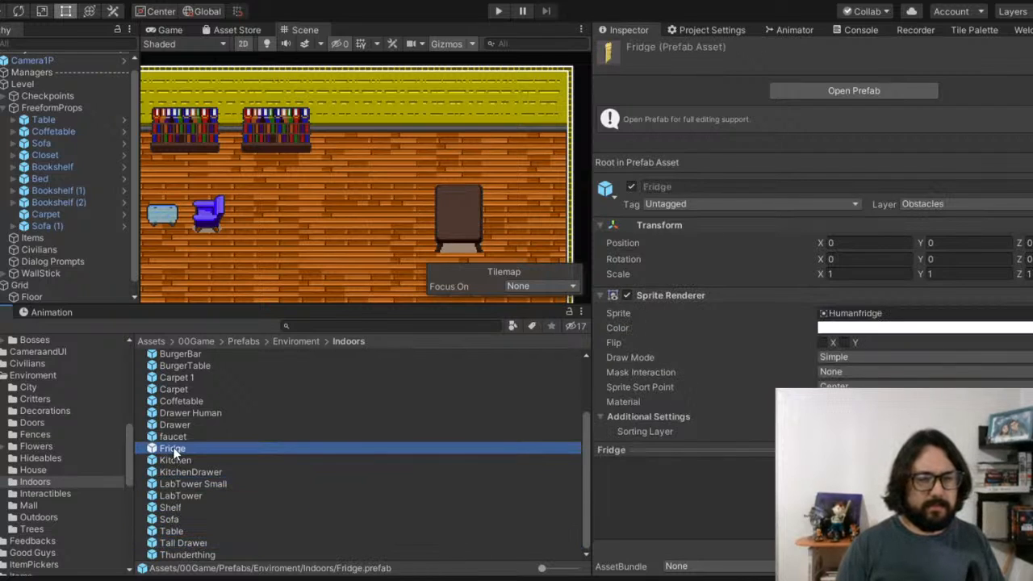
pyautogui.click(182, 436)
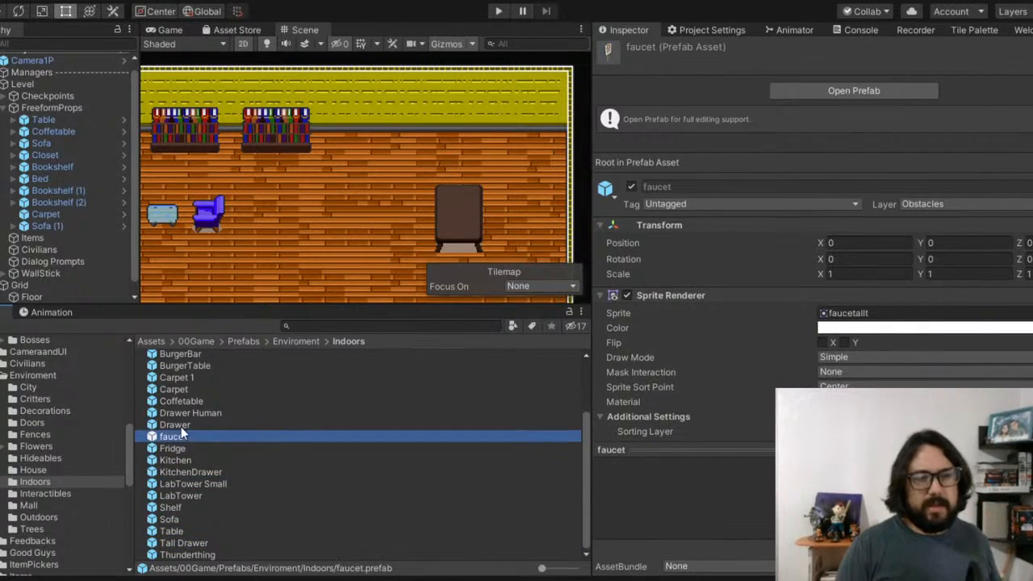
pyautogui.click(181, 415)
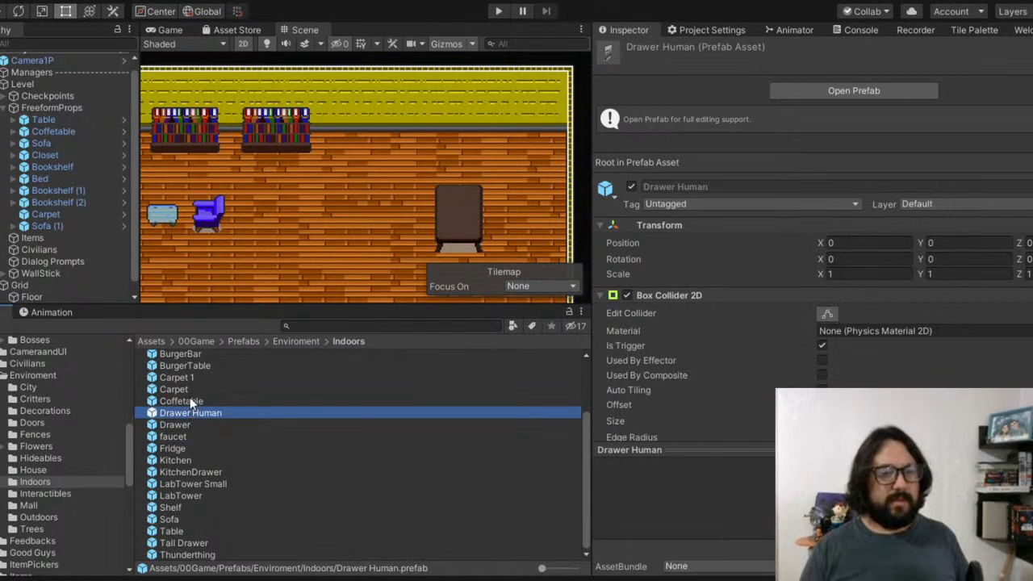
pyautogui.click(188, 401)
pyautogui.click(181, 389)
pyautogui.click(183, 366)
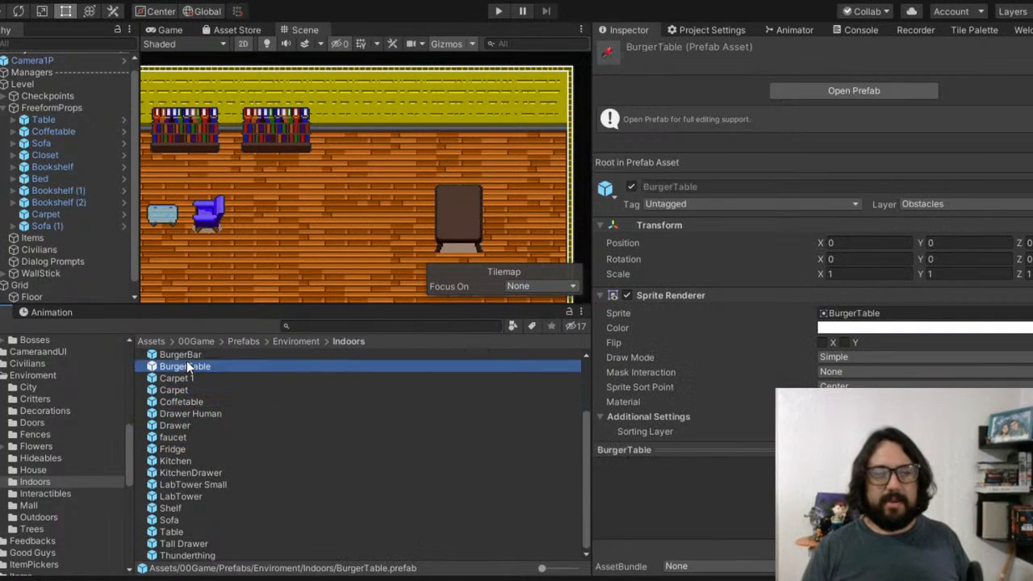
pyautogui.scroll(2, 188, 362)
pyautogui.click(179, 398)
pyautogui.click(178, 386)
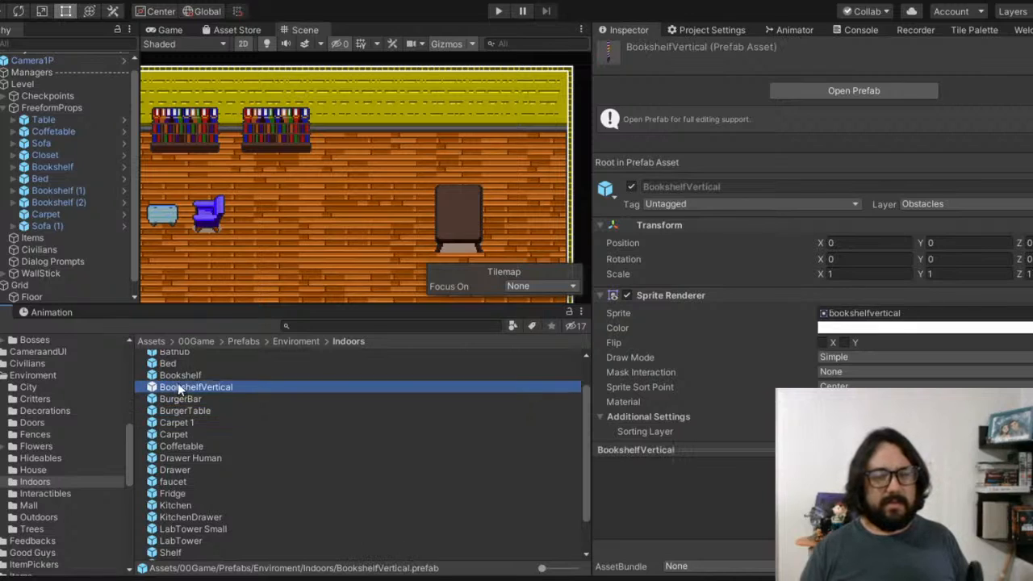
pyautogui.click(173, 363)
pyautogui.scroll(2, 179, 368)
pyautogui.click(184, 379)
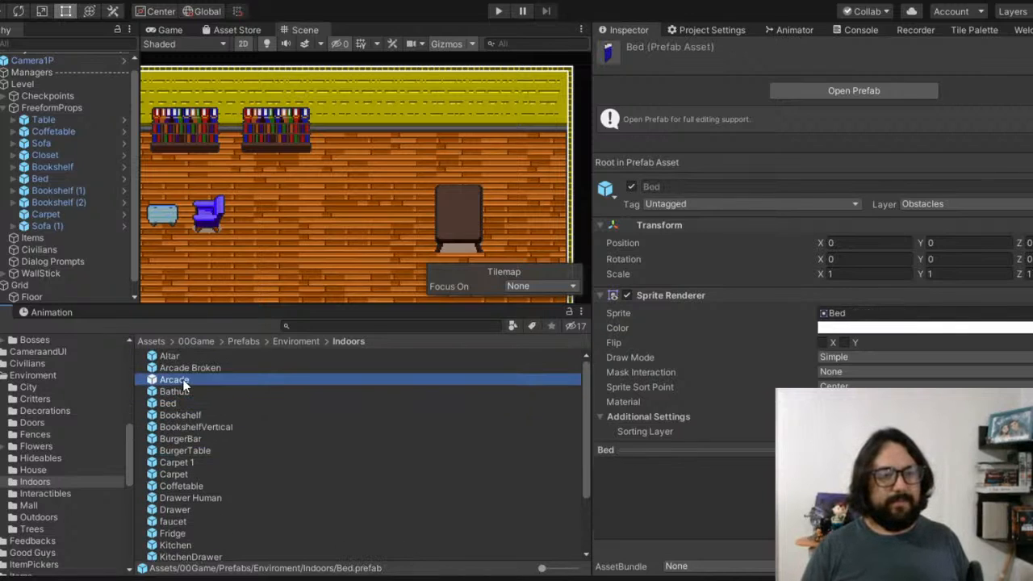
pyautogui.click(186, 367)
pyautogui.click(183, 356)
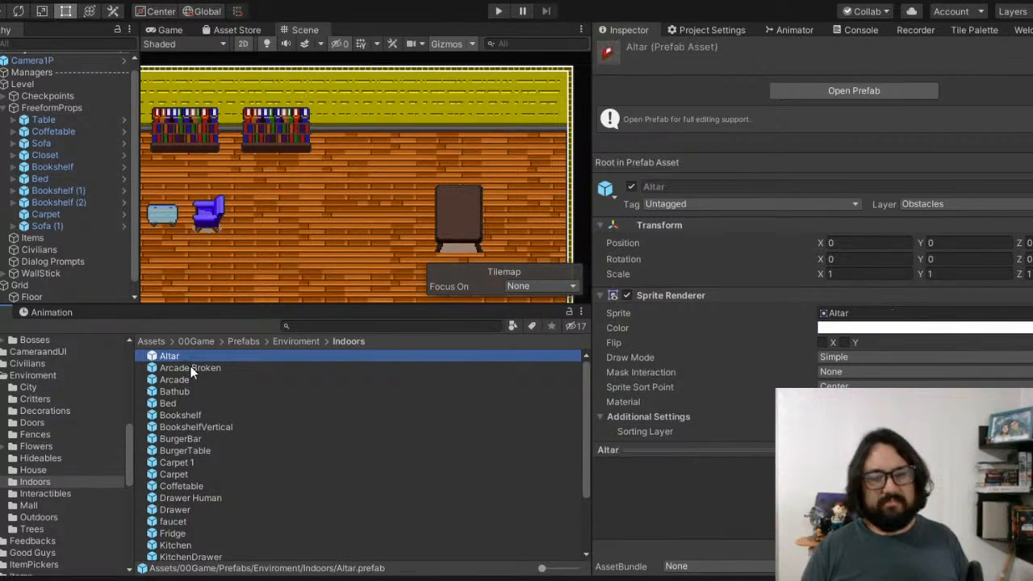
pyautogui.scroll(-3, 189, 453)
pyautogui.click(192, 532)
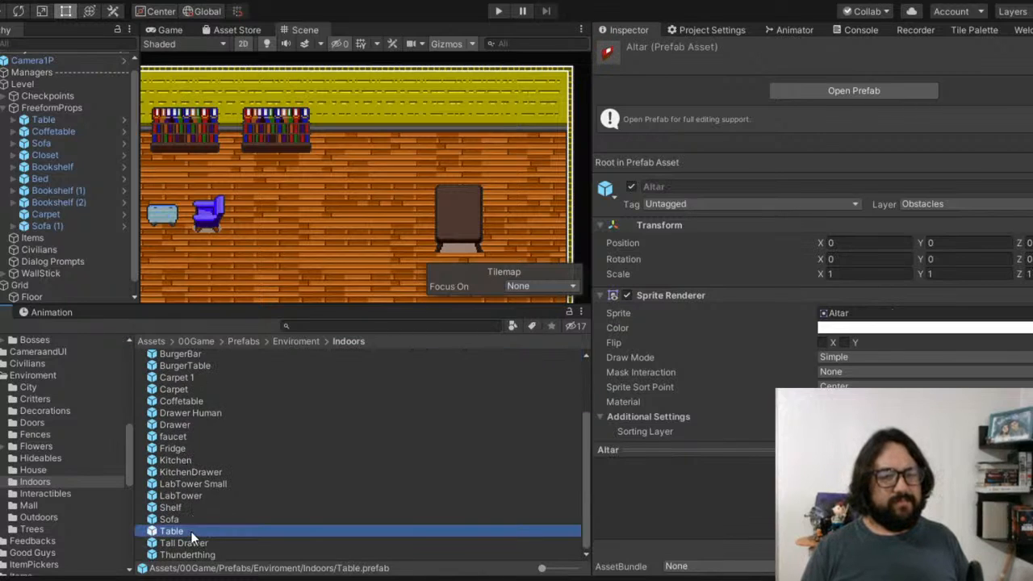
# Step: Add a Fridge prefab under FreeformProps and change its sprite to fridge
pyautogui.click(192, 449)
pyautogui.moveTo(185, 448); pyautogui.dragTo(80, 221)
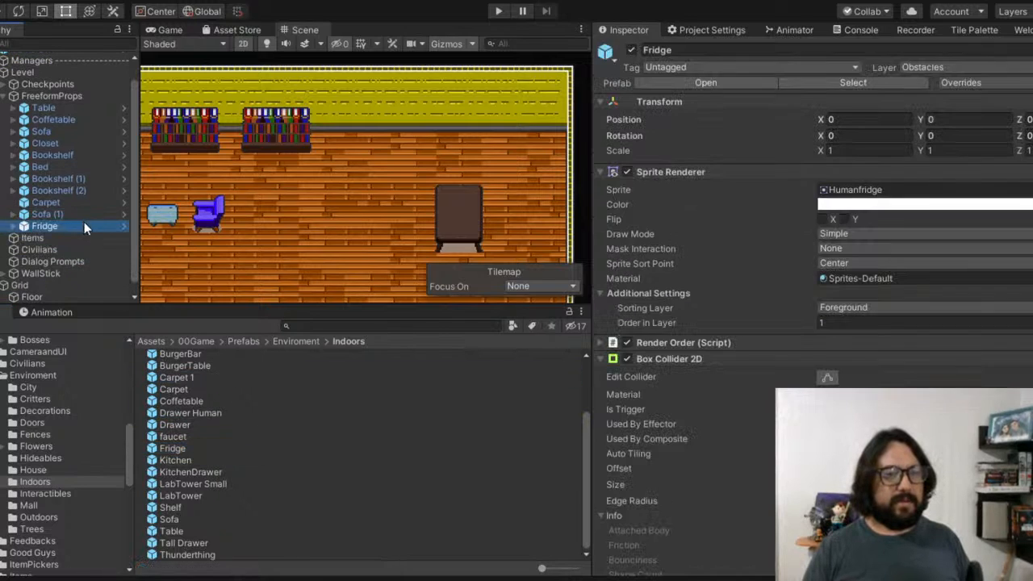
pyautogui.click(1031, 189)
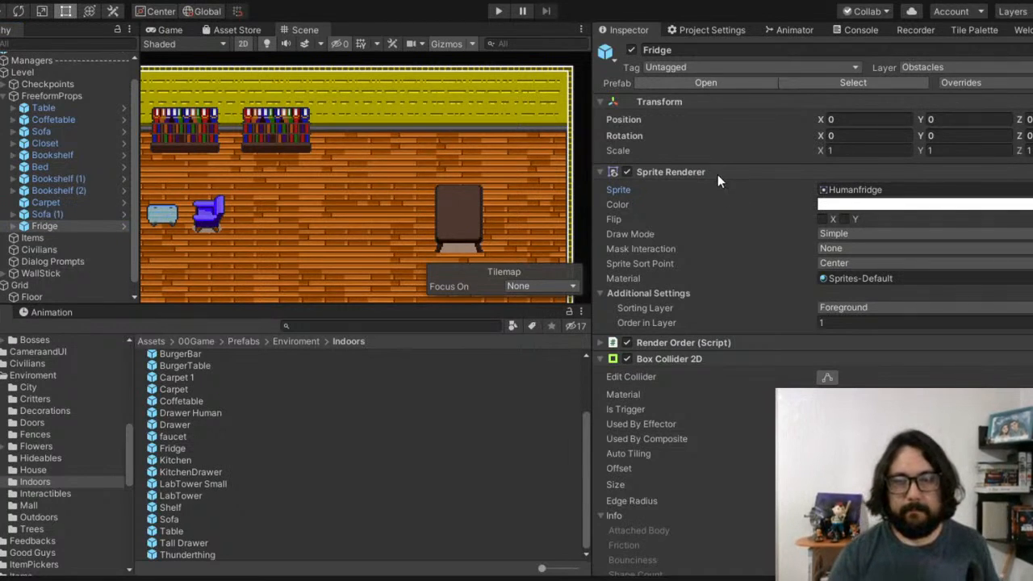
pyautogui.click(610, 186)
pyautogui.click(940, 96)
# Step: Survey the free space in the furnished room and preview Indoors prefabs such as Shelf, Tall Drawer, KitchenDrawer and BurgerTable as further props
pyautogui.scroll(-8, 494, 190)
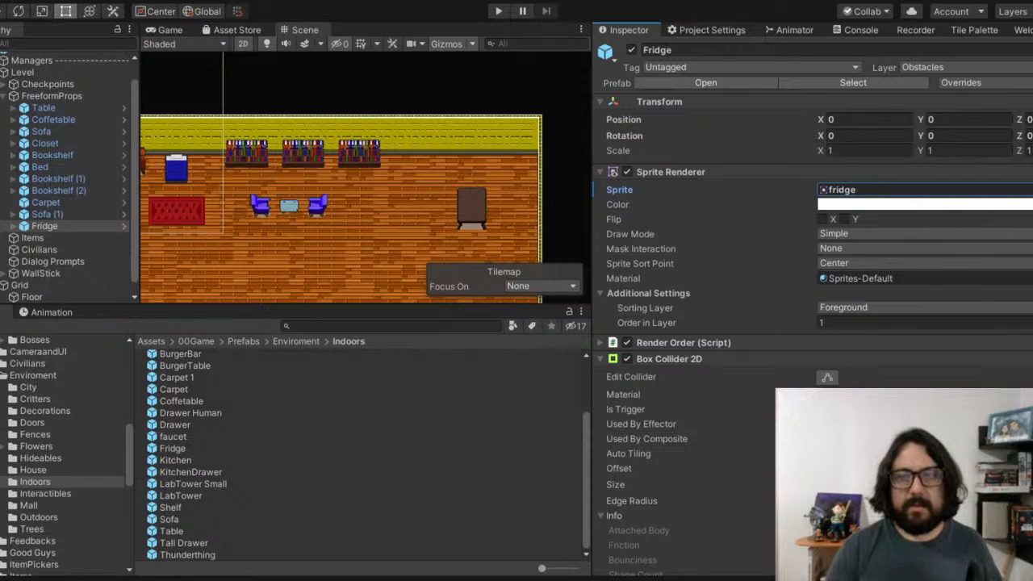
pyautogui.moveTo(407, 221); pyautogui.dragTo(362, 205, button='middle')
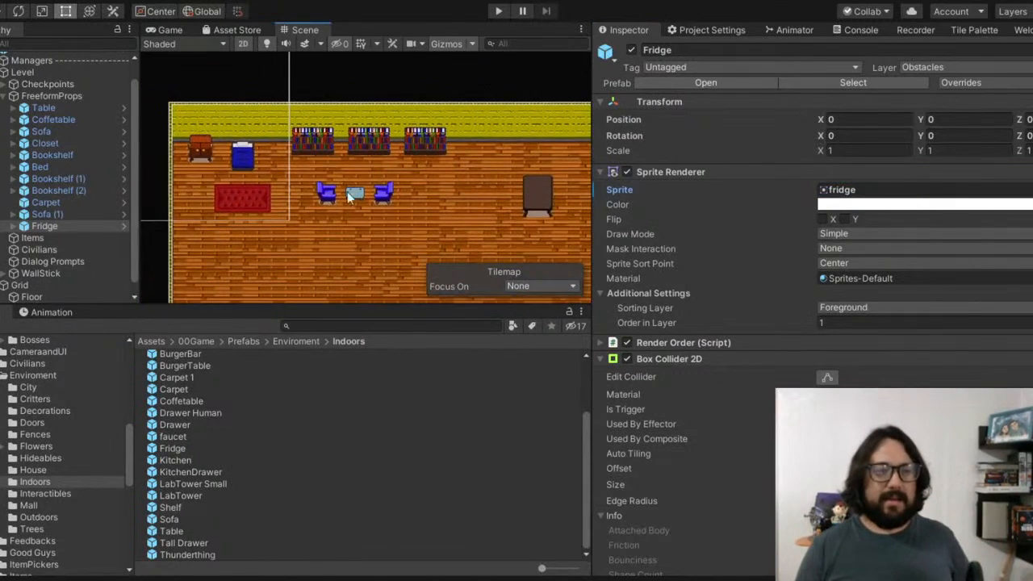
pyautogui.scroll(5, 363, 199)
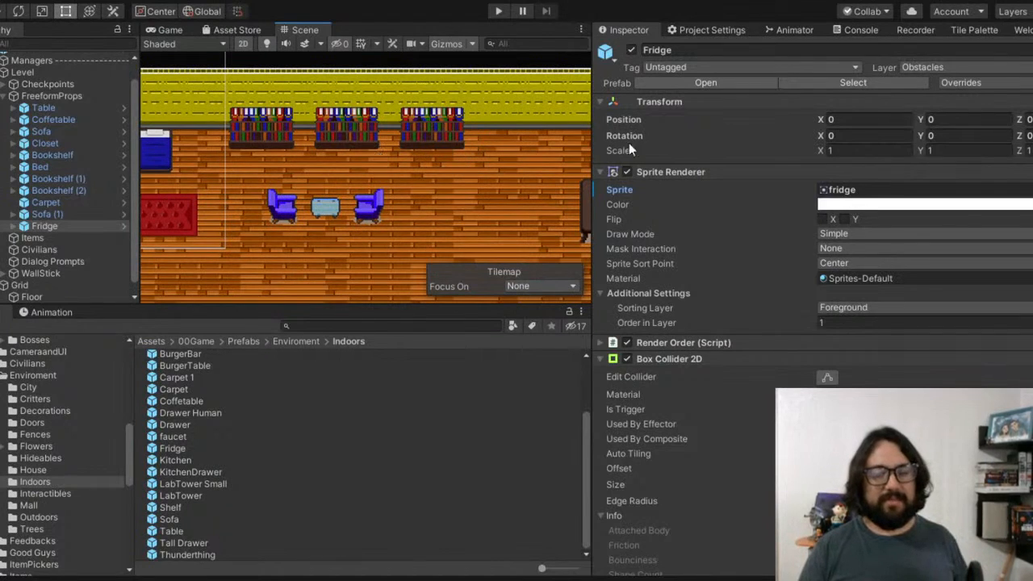
pyautogui.moveTo(370, 175); pyautogui.dragTo(255, 190, button='middle')
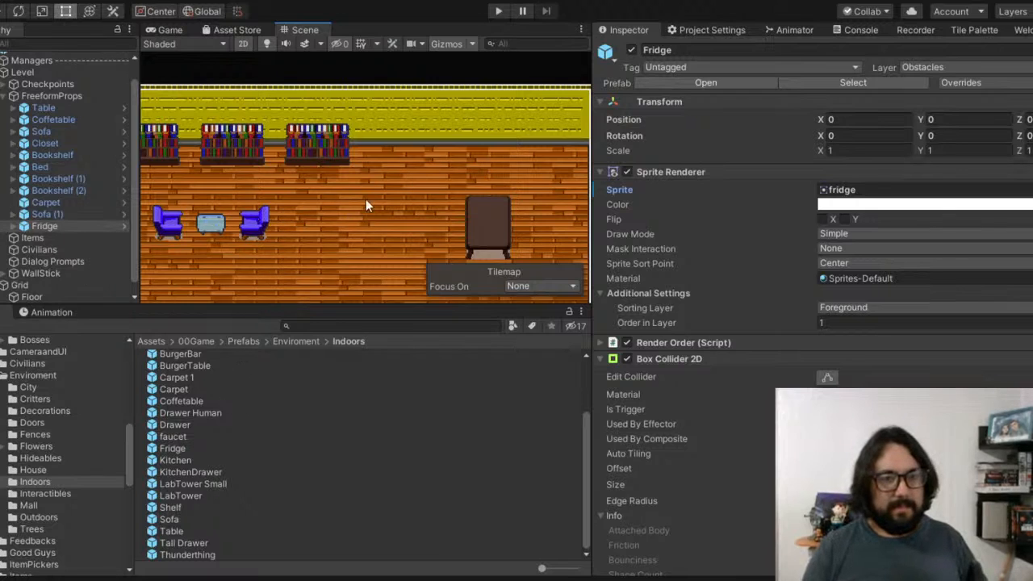
pyautogui.moveTo(360, 211); pyautogui.dragTo(336, 221, button='middle')
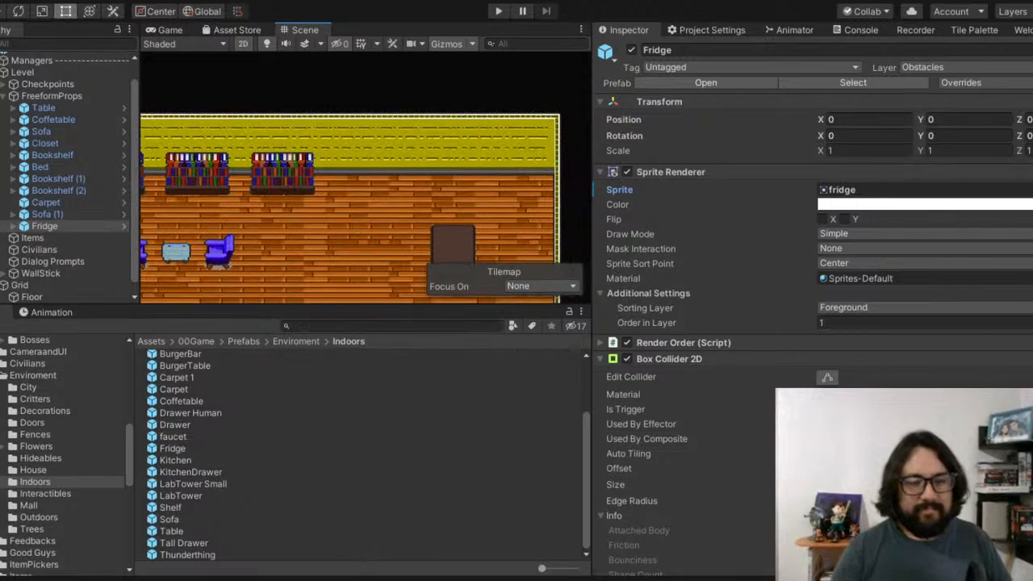
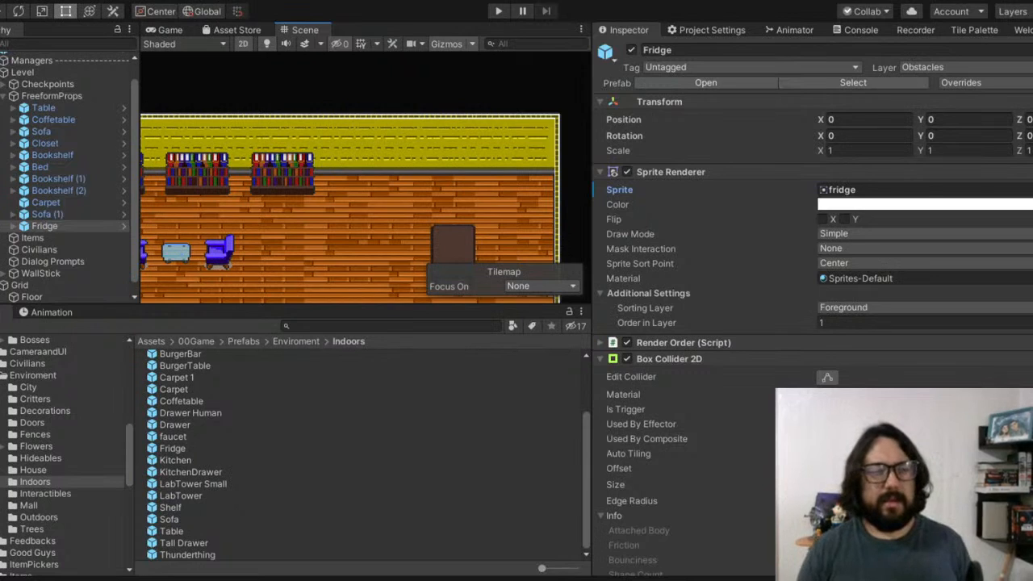
pyautogui.click(179, 508)
pyautogui.click(178, 520)
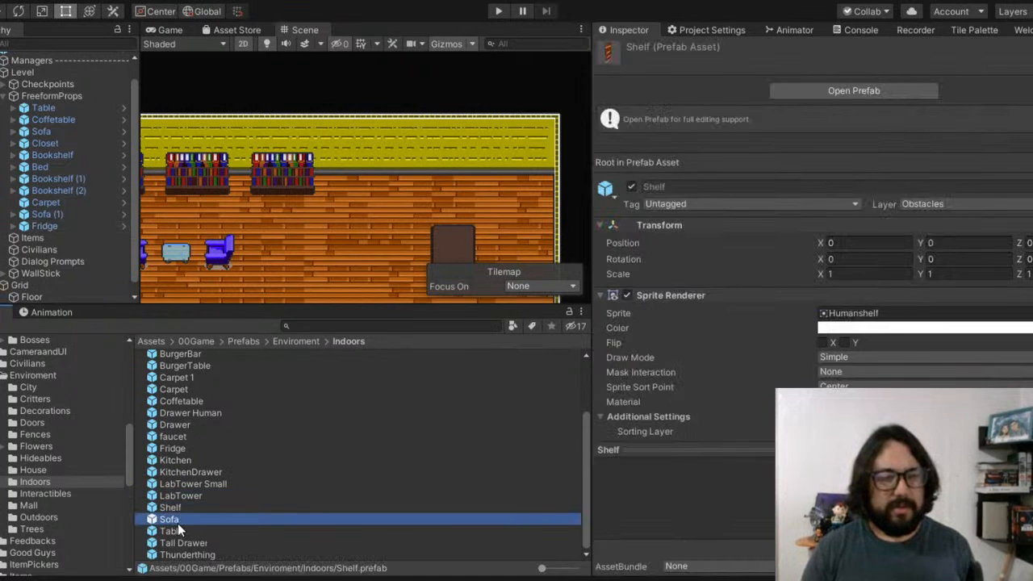
pyautogui.click(178, 531)
pyautogui.click(184, 543)
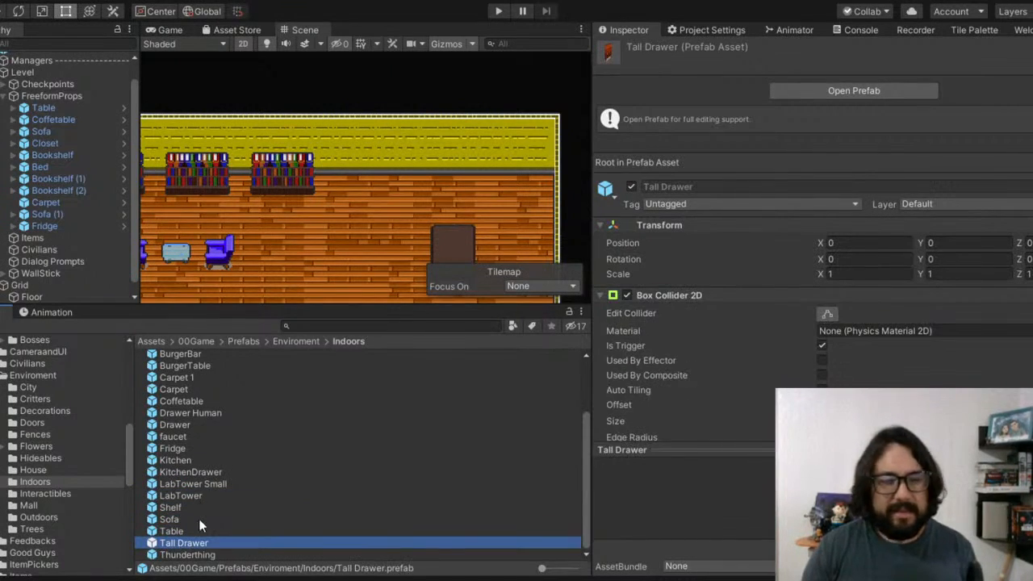
pyautogui.click(180, 529)
pyautogui.click(178, 518)
pyautogui.click(181, 470)
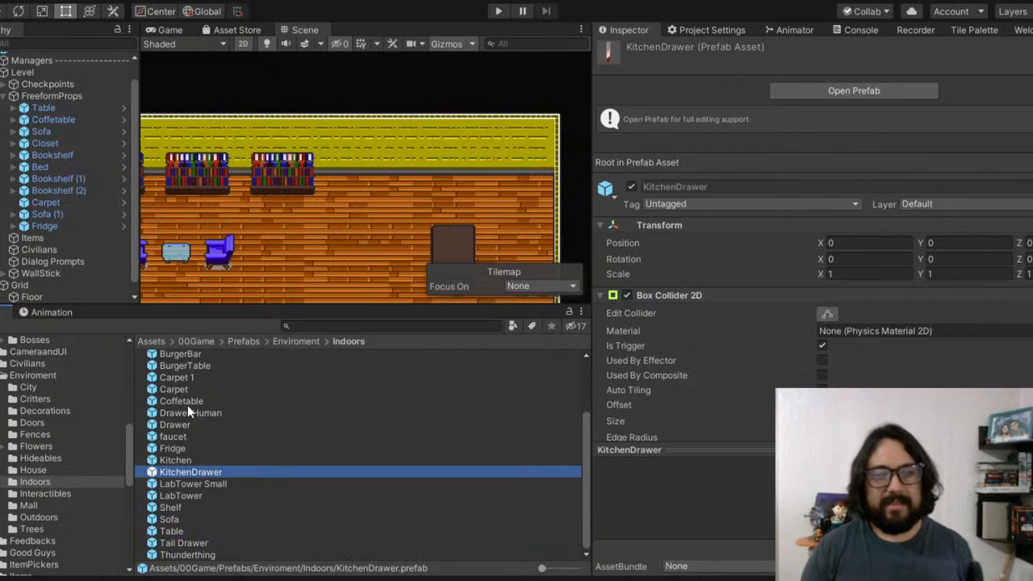
pyautogui.click(186, 367)
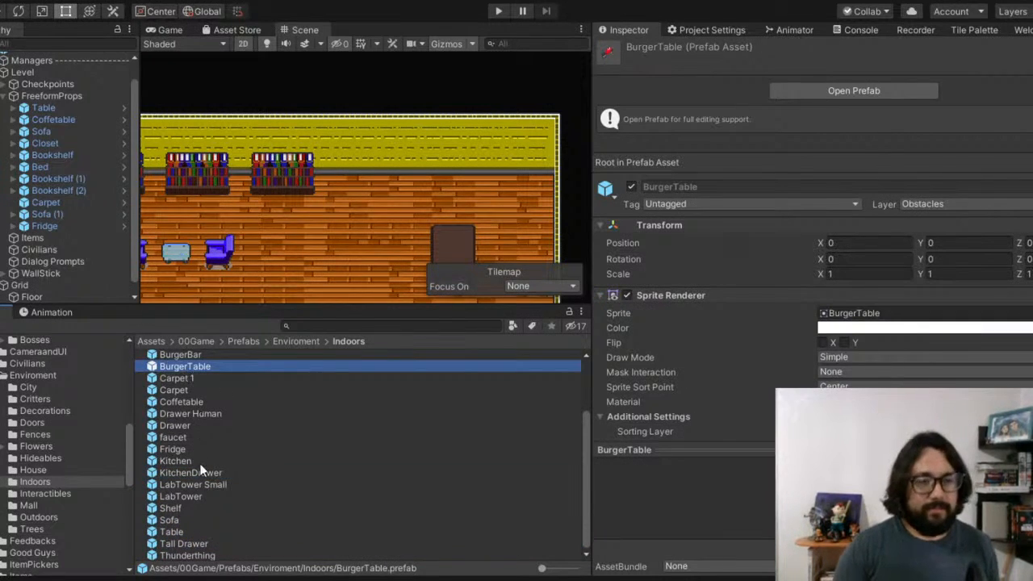
# Step: Place an Arcade prefab against the back wall beside the last bookshelf, parent it under FreeformProps and frame it in the scene
pyautogui.scroll(3, 187, 476)
pyautogui.click(184, 377)
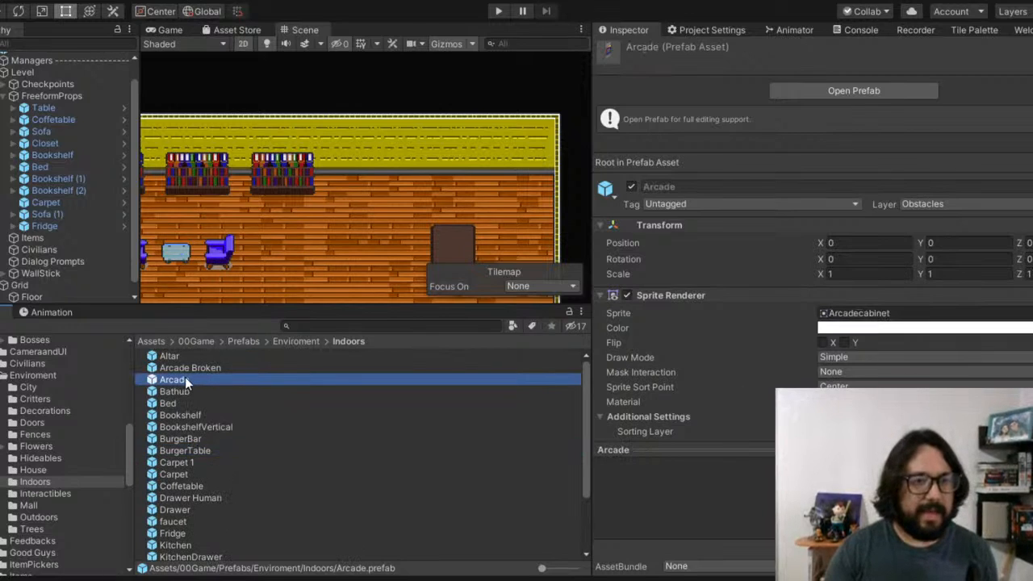
pyautogui.moveTo(184, 377); pyautogui.dragTo(355, 174)
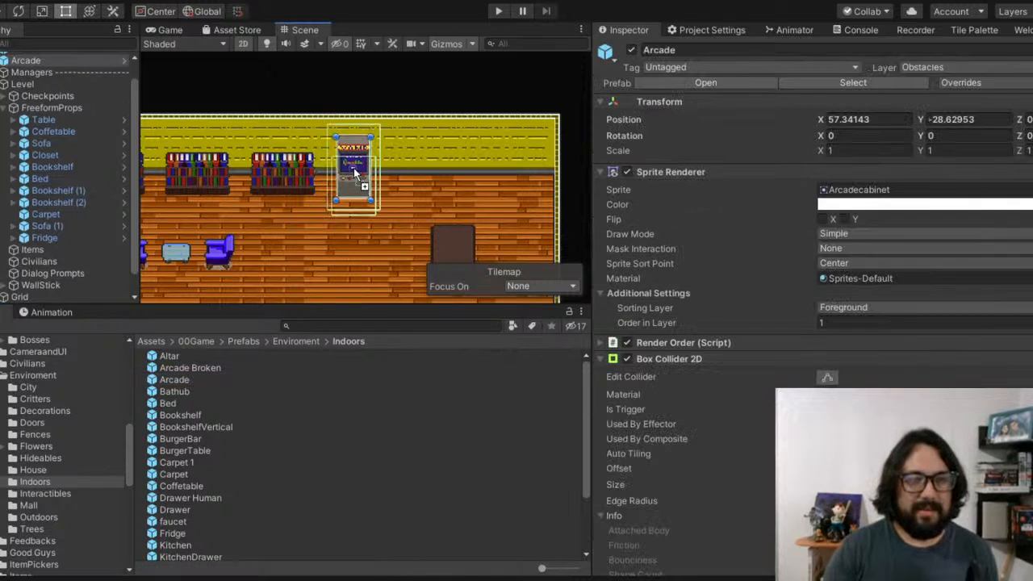
pyautogui.scroll(5, 355, 171)
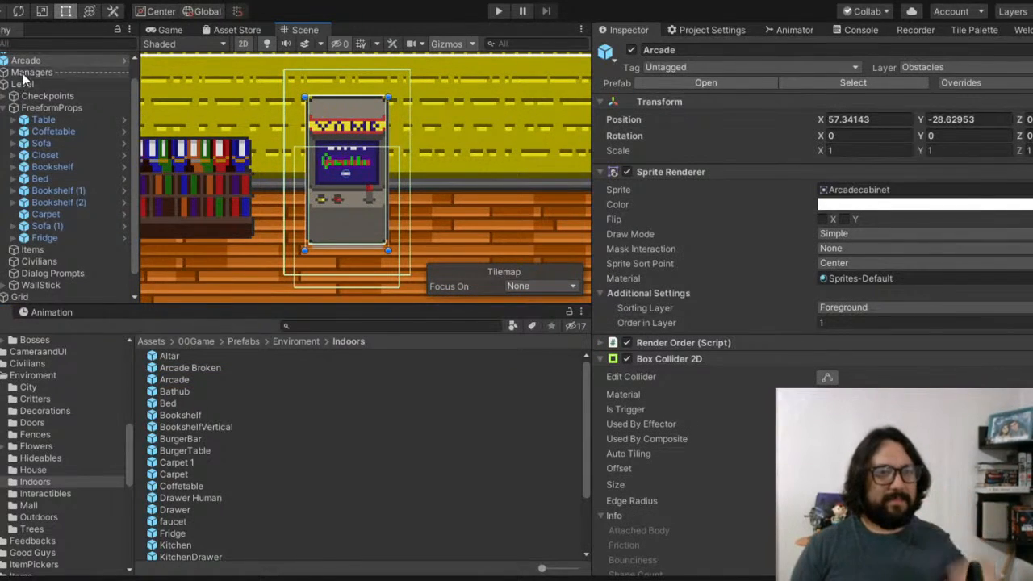
pyautogui.scroll(1, 40, 82)
pyautogui.moveTo(37, 81); pyautogui.dragTo(66, 129)
pyautogui.press('f')
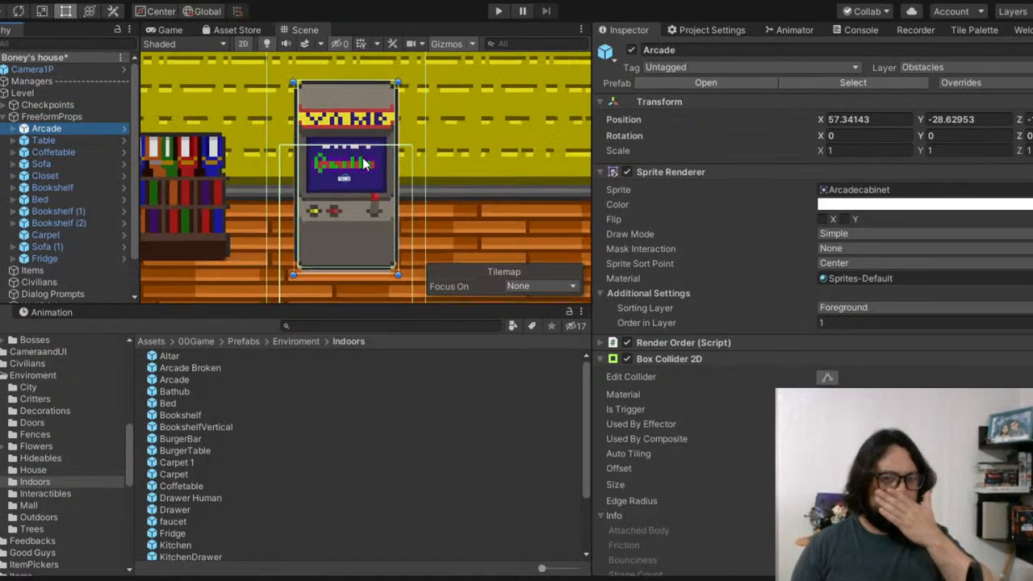
# Step: Set the arcade cabinet's Y position to -29
pyautogui.click(997, 189)
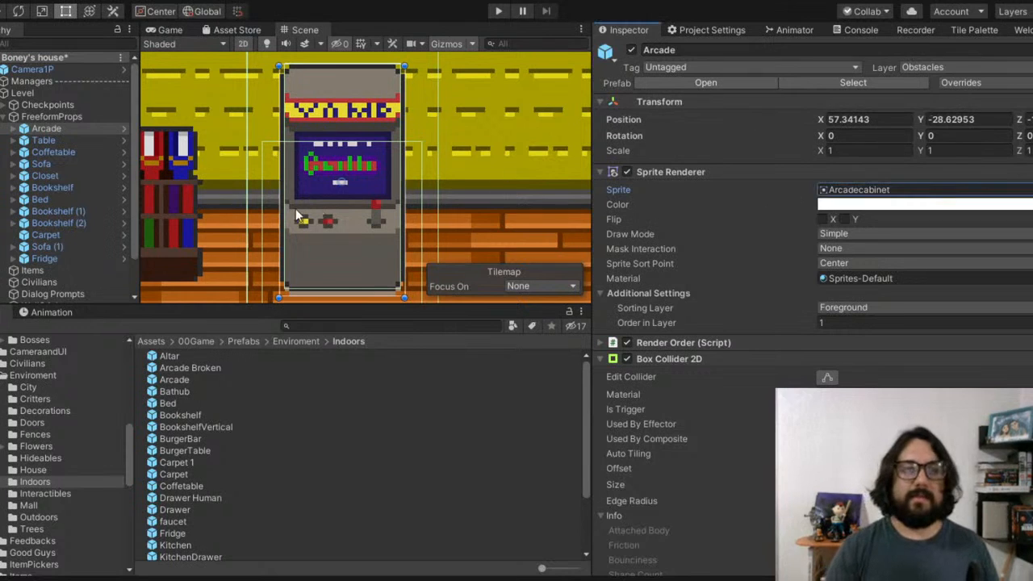
pyautogui.scroll(-4, 288, 209)
pyautogui.scroll(-5, 320, 203)
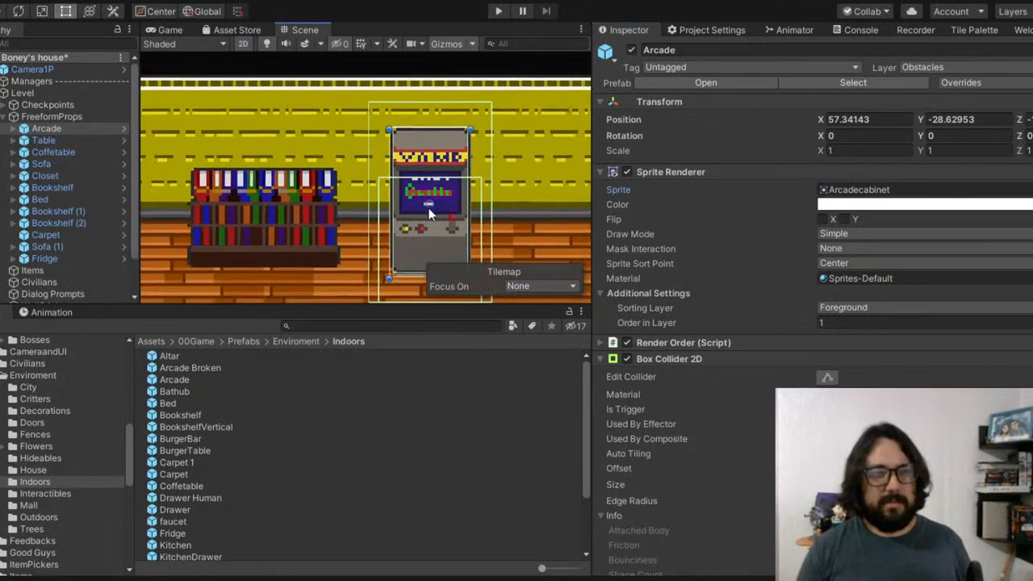
pyautogui.scroll(1, 326, 174)
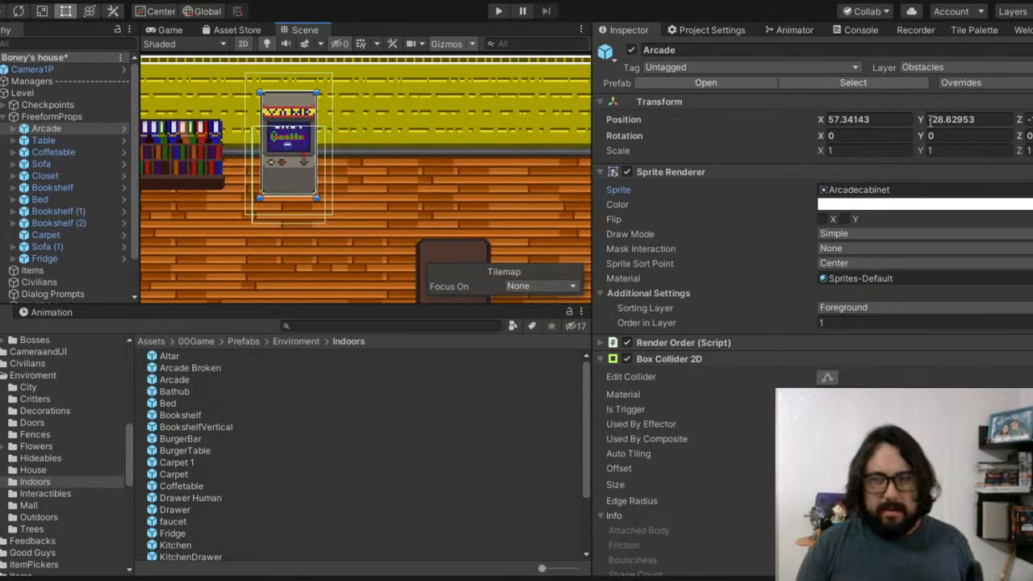
pyautogui.click(992, 119)
pyautogui.write('-28')
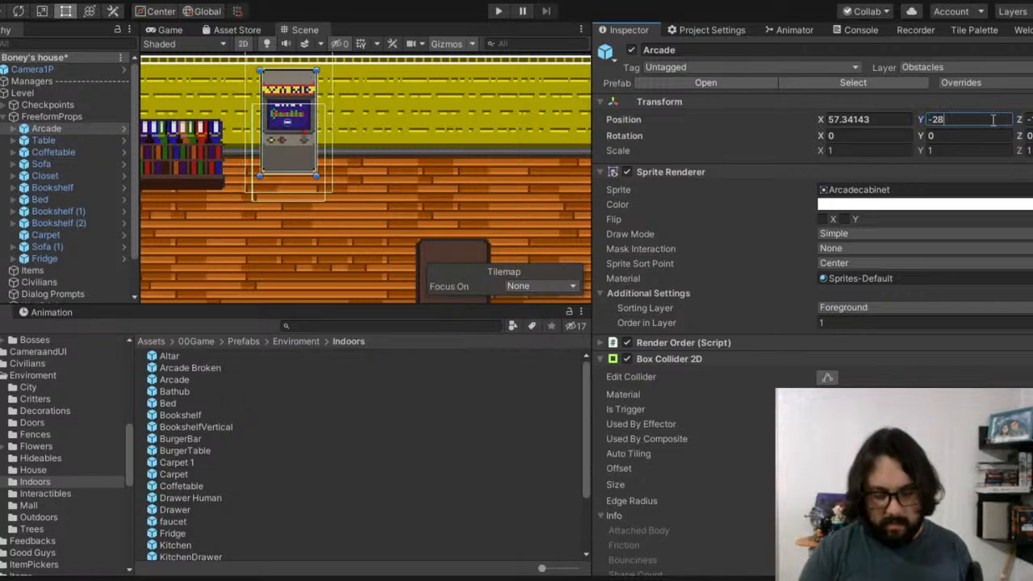
pyautogui.press('BackSpace')
pyautogui.write('9')
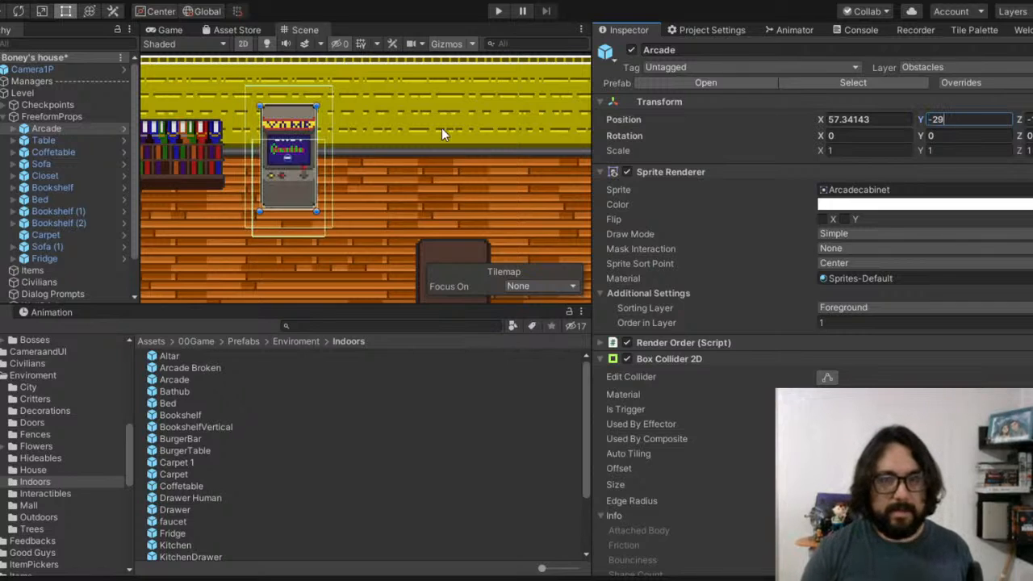
# Step: Set the arcade cabinet's X position to 59
pyautogui.moveTo(820, 120); pyautogui.dragTo(827, 120)
pyautogui.click(863, 121)
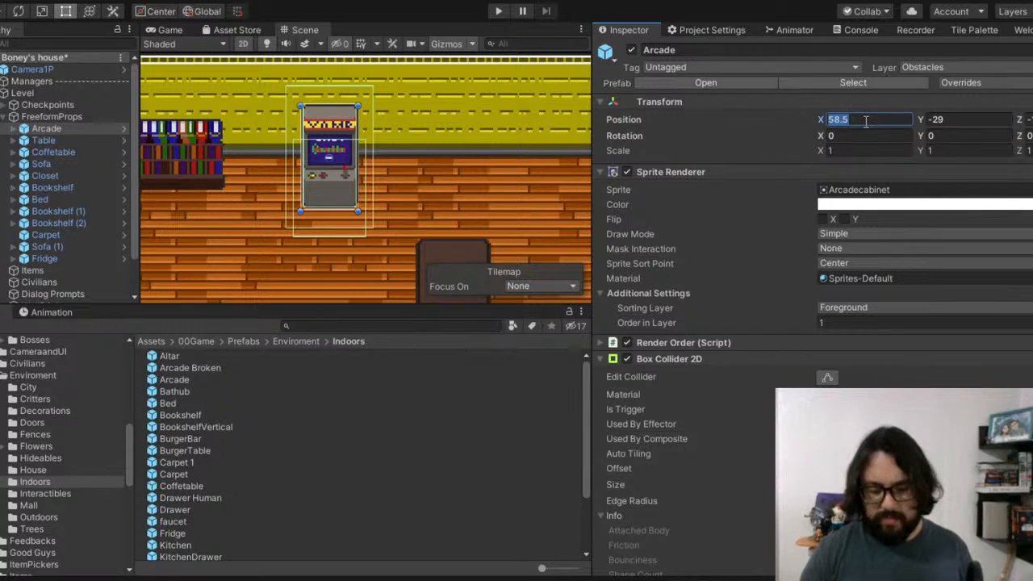
pyautogui.write('59')
pyautogui.scroll(-5, 318, 223)
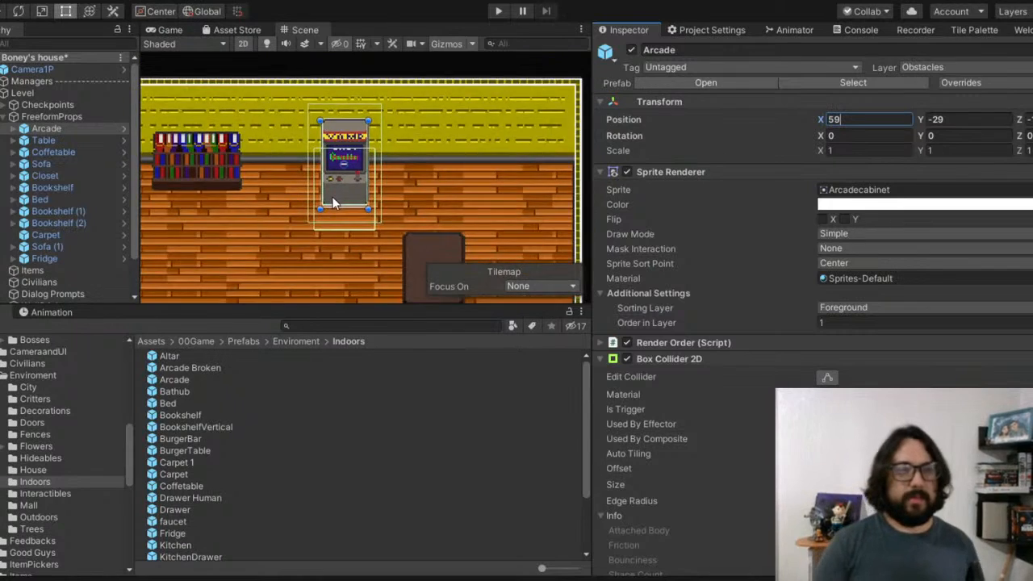
pyautogui.moveTo(319, 223); pyautogui.dragTo(422, 161, button='middle')
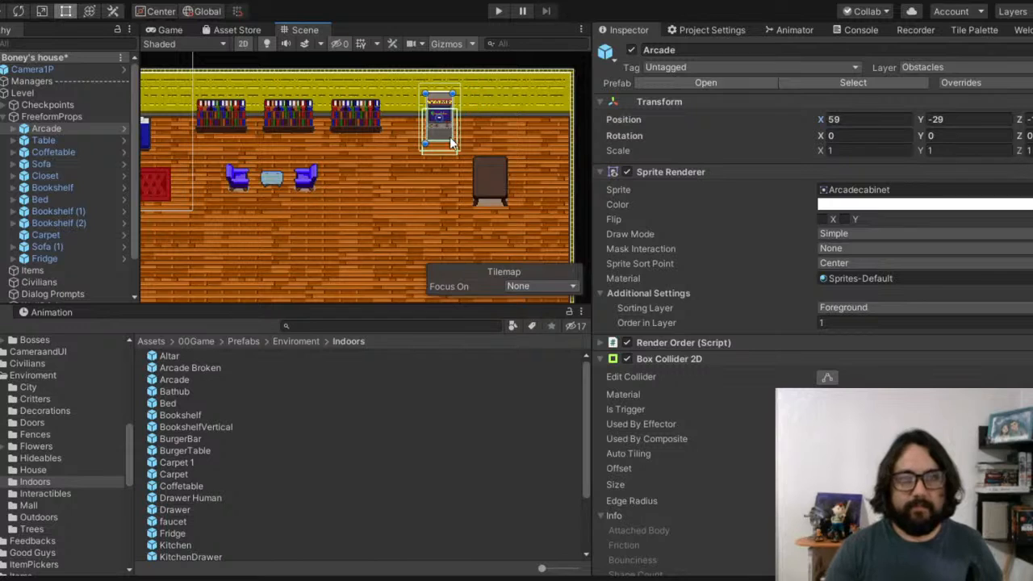
# Step: Set the brown table's X position to 64
pyautogui.scroll(2, 492, 181)
pyautogui.click(496, 185)
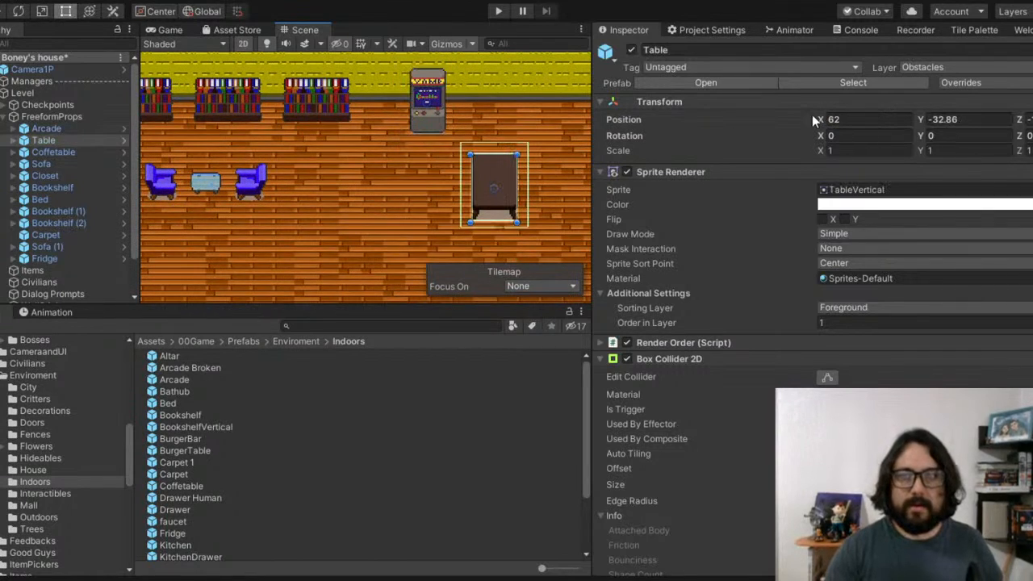
pyautogui.click(885, 119)
pyautogui.write('64')
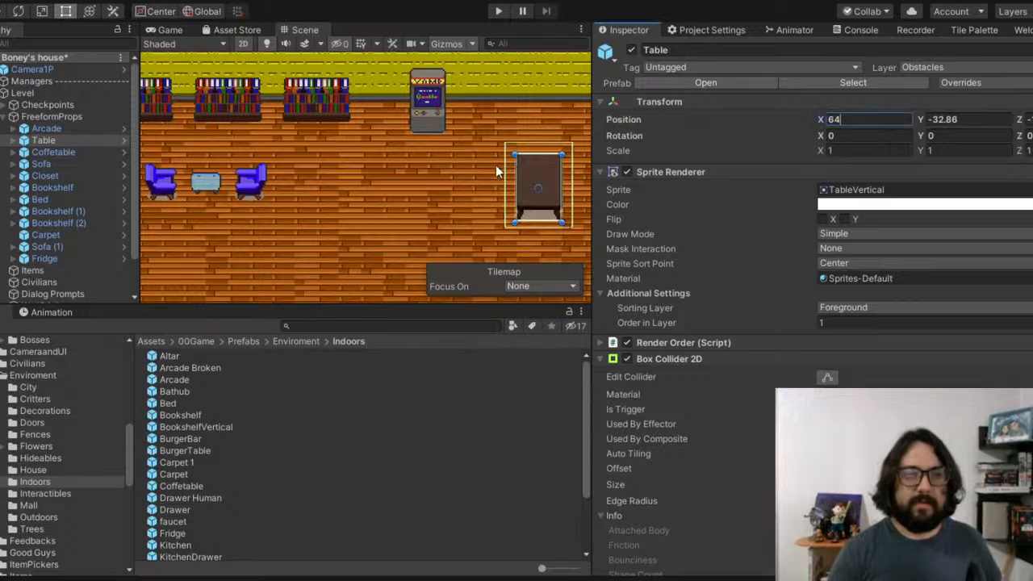
pyautogui.moveTo(496, 172); pyautogui.dragTo(555, 212, button='middle')
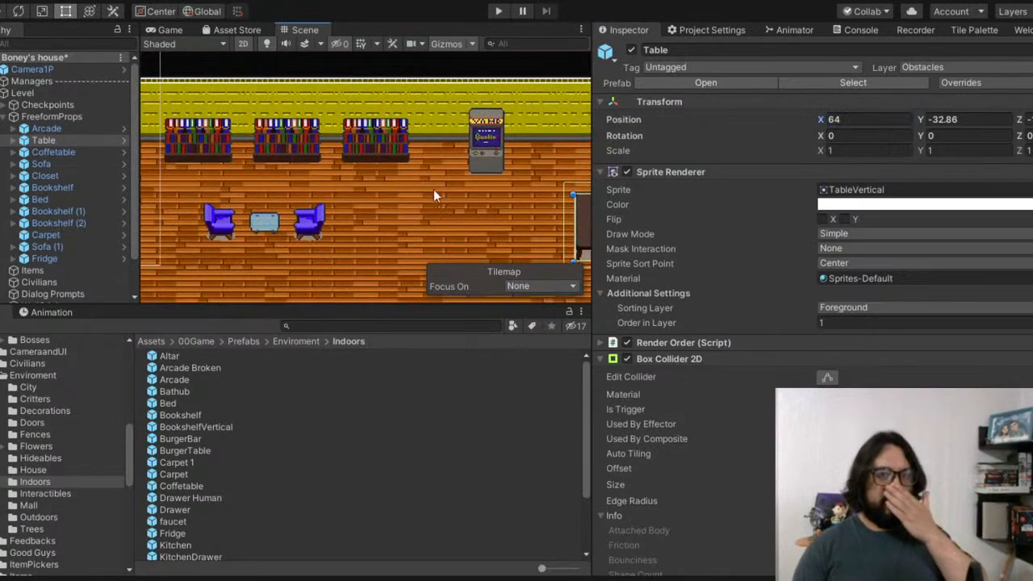
# Step: Set the brown table's Y position to -34
pyautogui.click(478, 141)
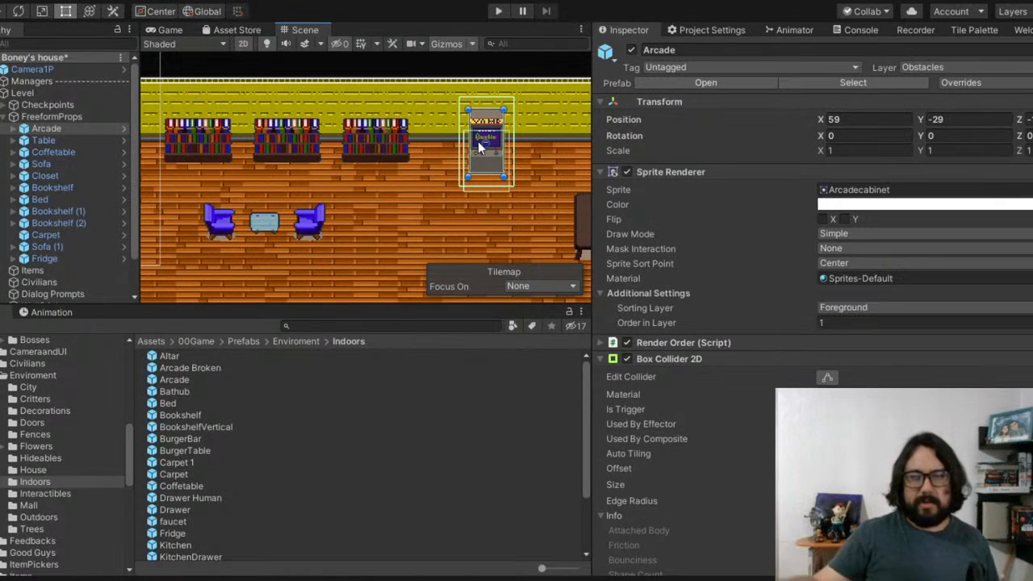
pyautogui.scroll(-3, 456, 175)
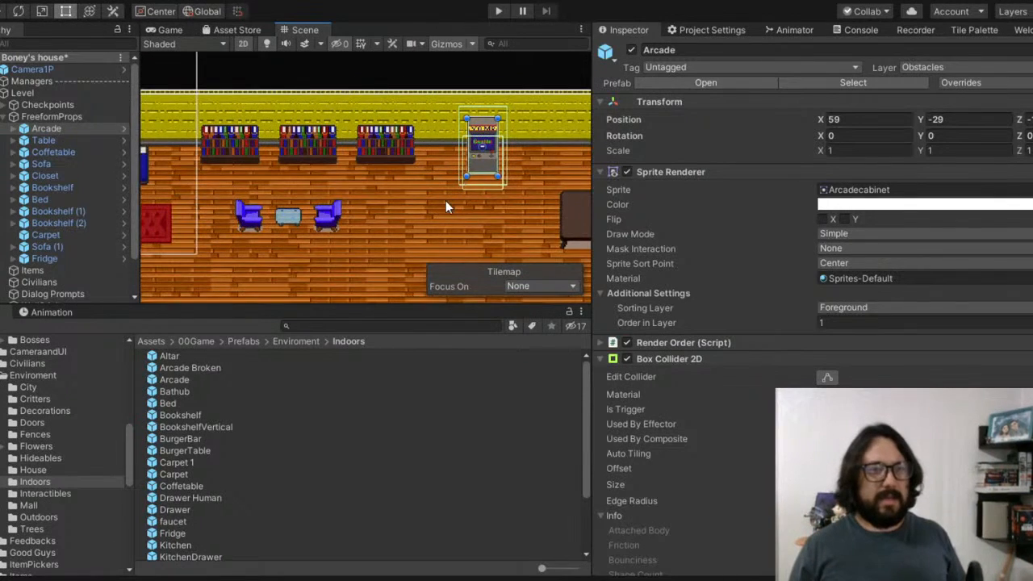
pyautogui.moveTo(438, 196); pyautogui.dragTo(313, 178, button='middle')
pyautogui.scroll(4, 411, 193)
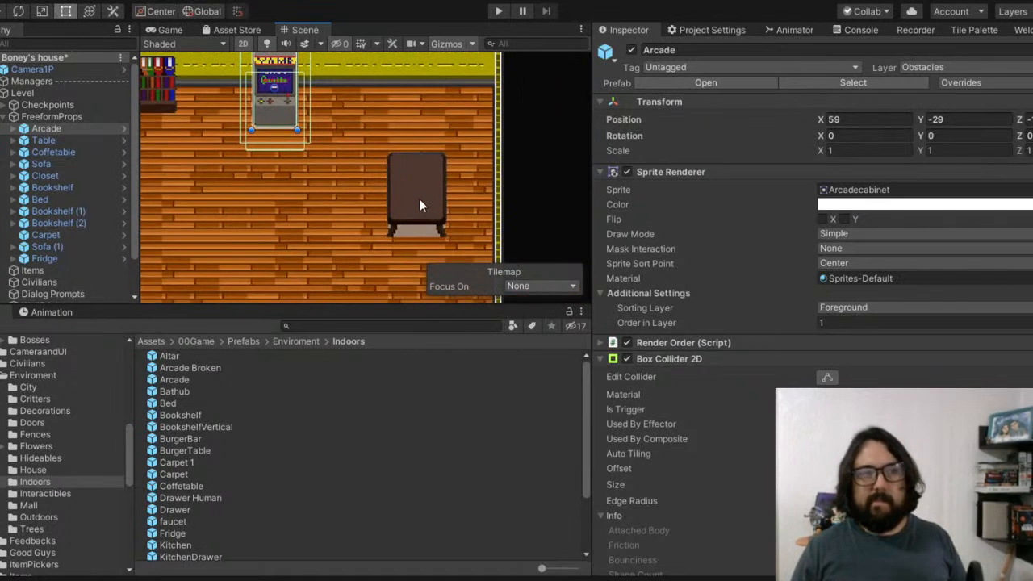
pyautogui.click(419, 199)
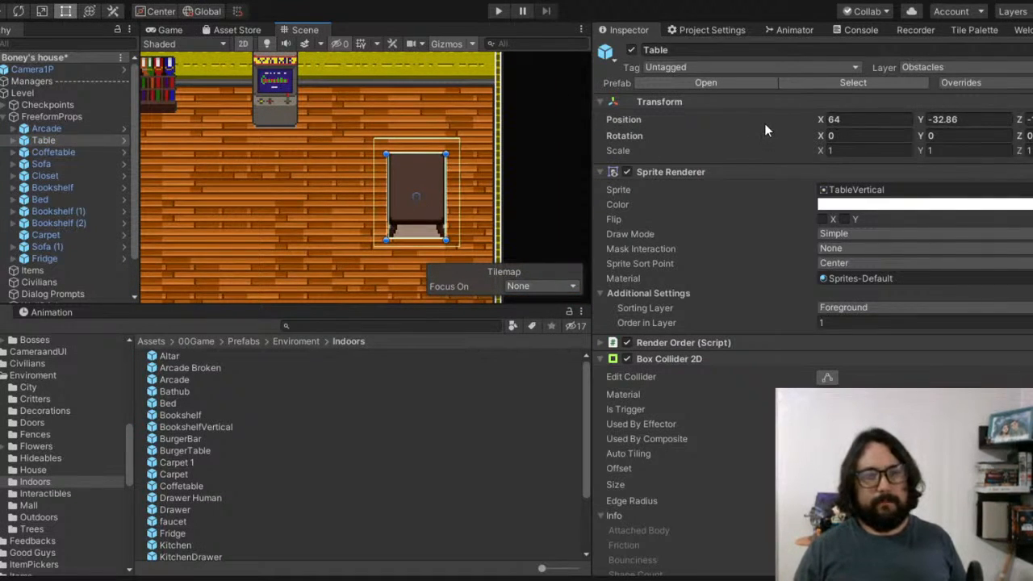
pyautogui.click(968, 121)
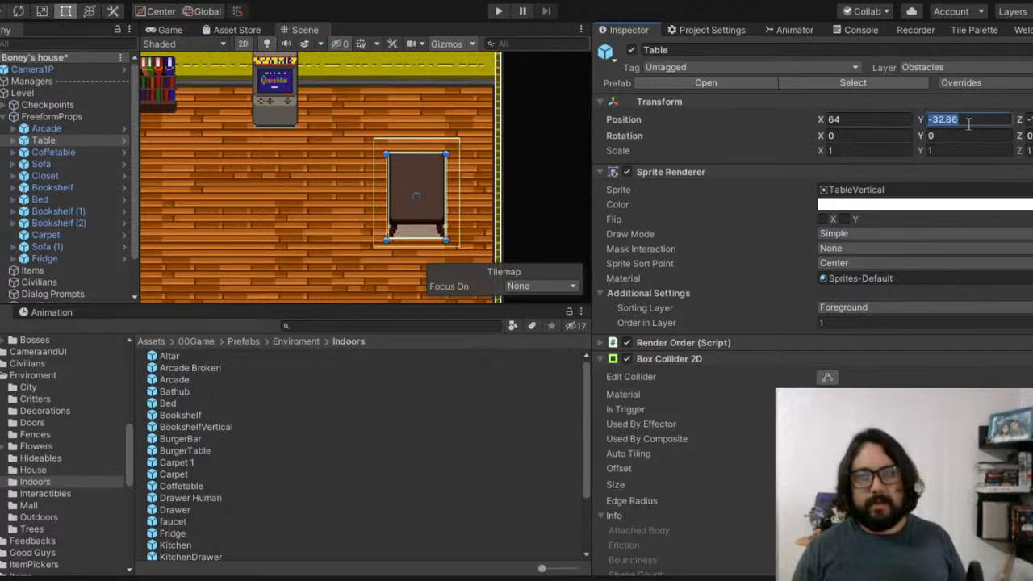
pyautogui.write('-33')
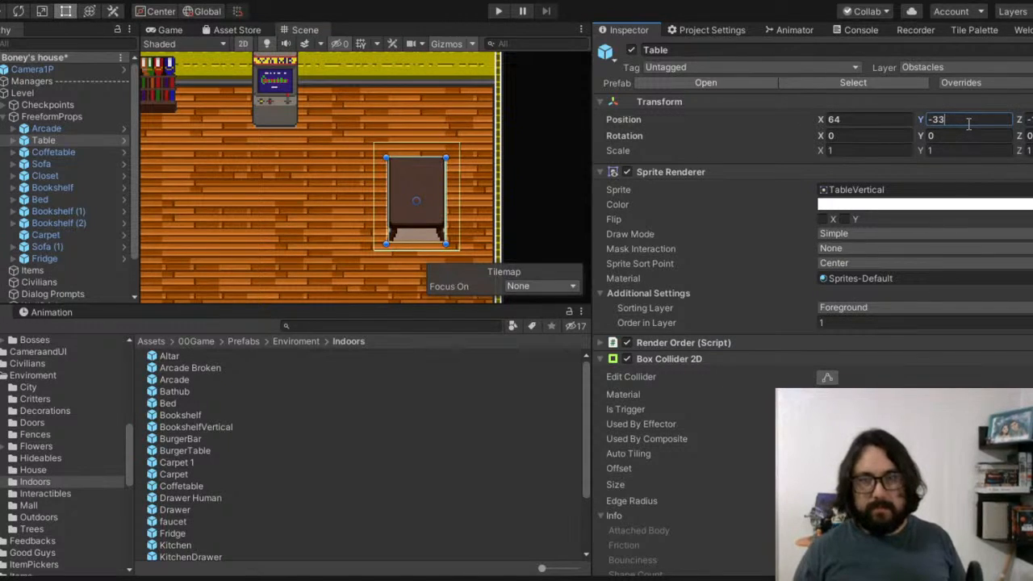
pyautogui.press('BackSpace')
pyautogui.press('BackSpace')
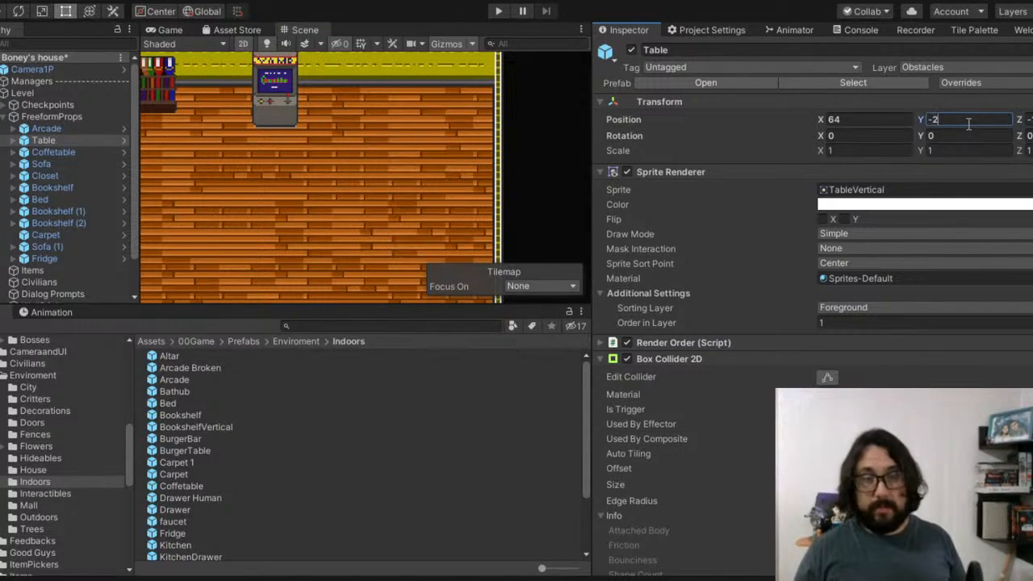
pyautogui.press('BackSpace')
pyautogui.write('3')
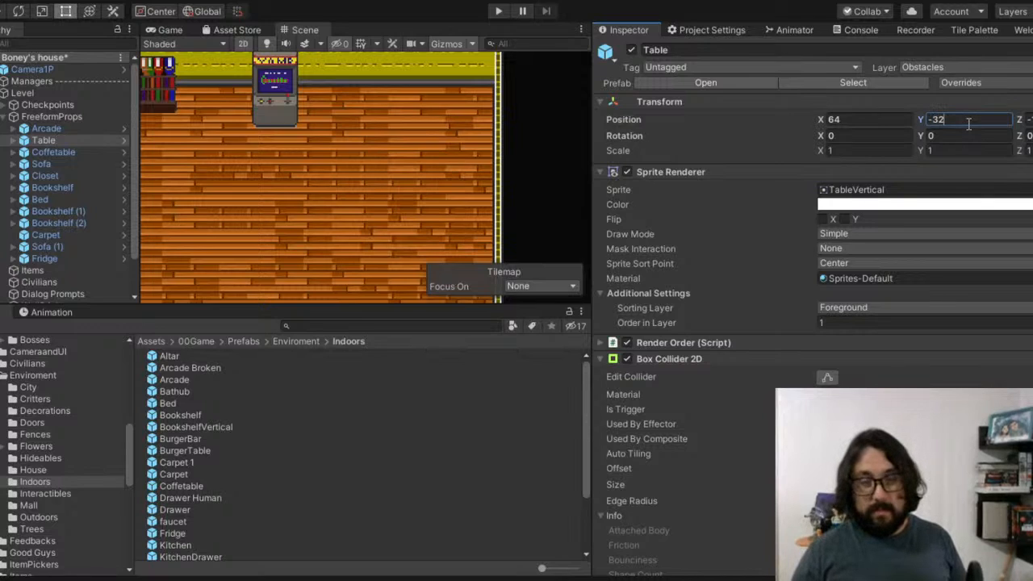
pyautogui.write('2')
pyautogui.press('BackSpace')
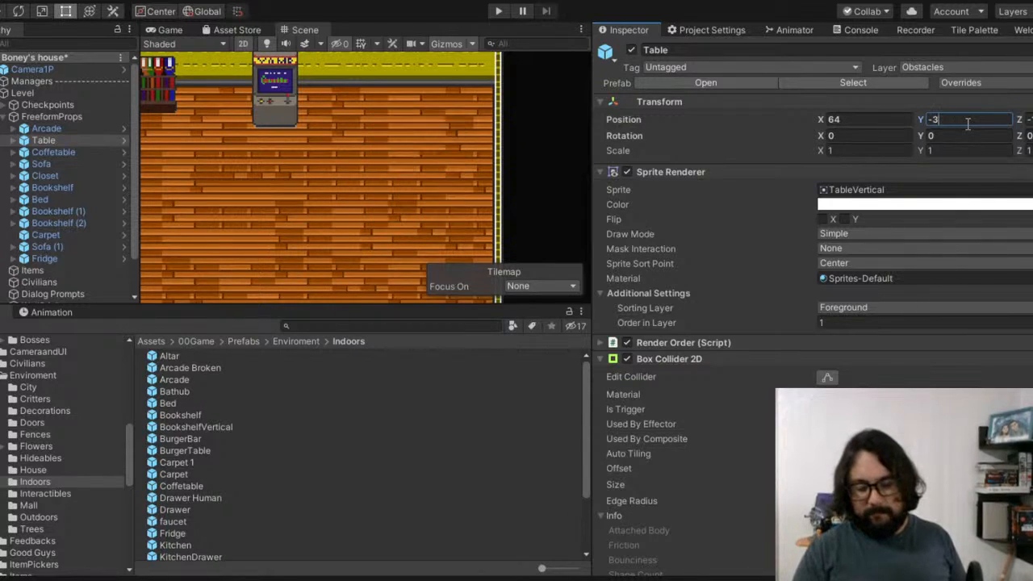
pyautogui.write('4')
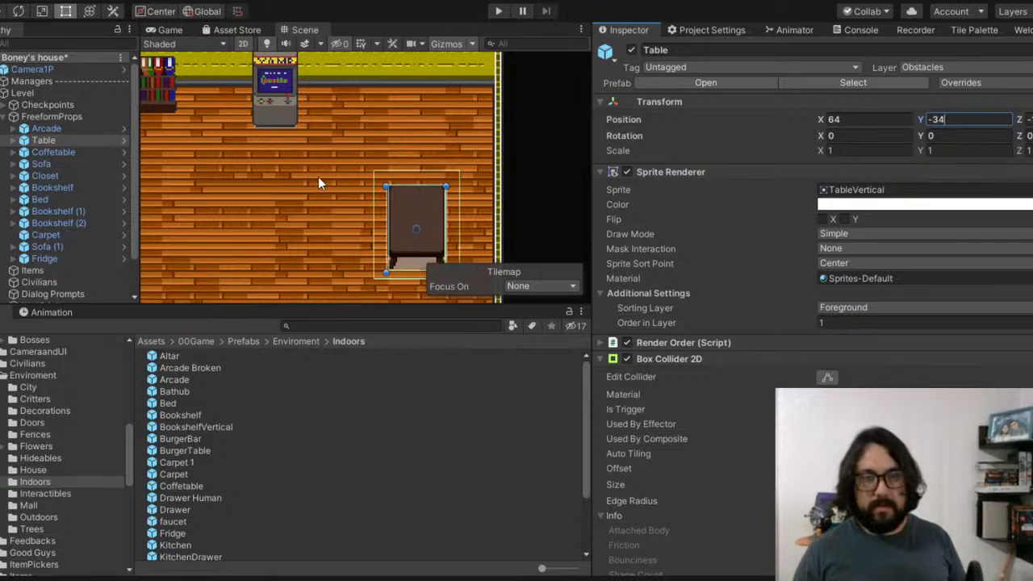
# Step: Set the brown table's X position to 63
pyautogui.scroll(-1, 371, 179)
pyautogui.click(888, 119)
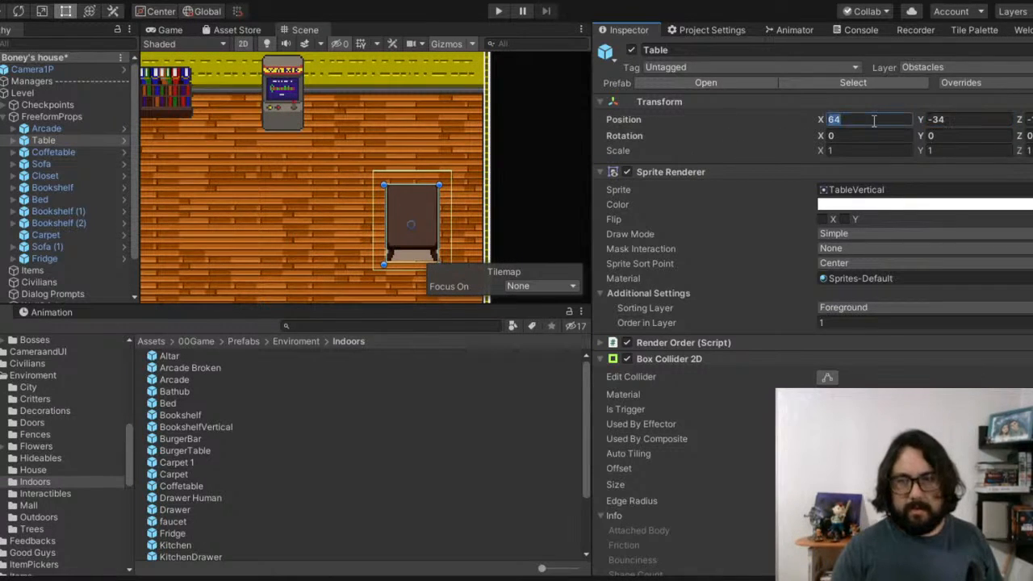
pyautogui.write('63')
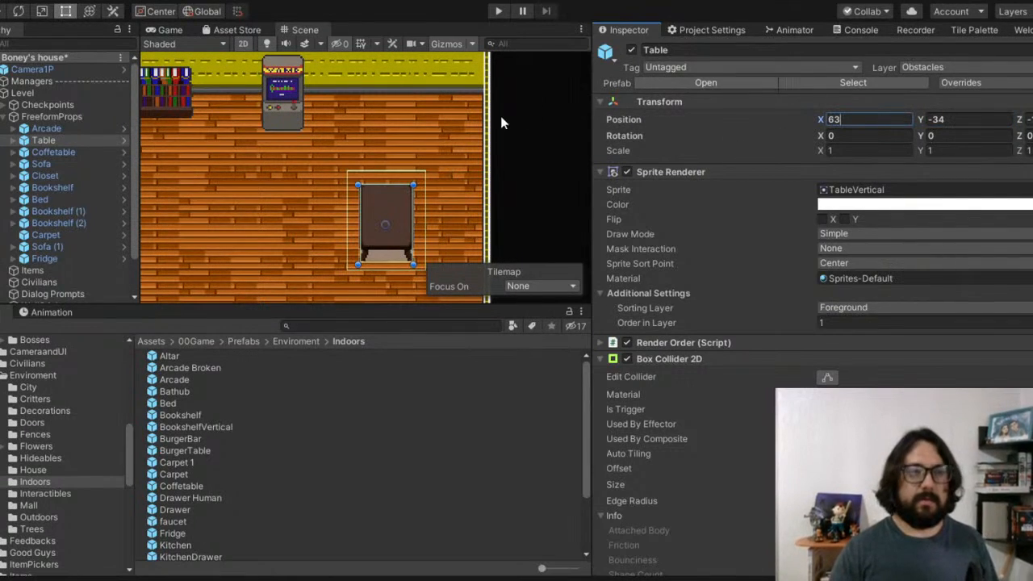
# Step: Bring the fridge from the scene origin to just outside the room's right wall, at about X 69.7, Y -27.15
pyautogui.scroll(-3, 470, 137)
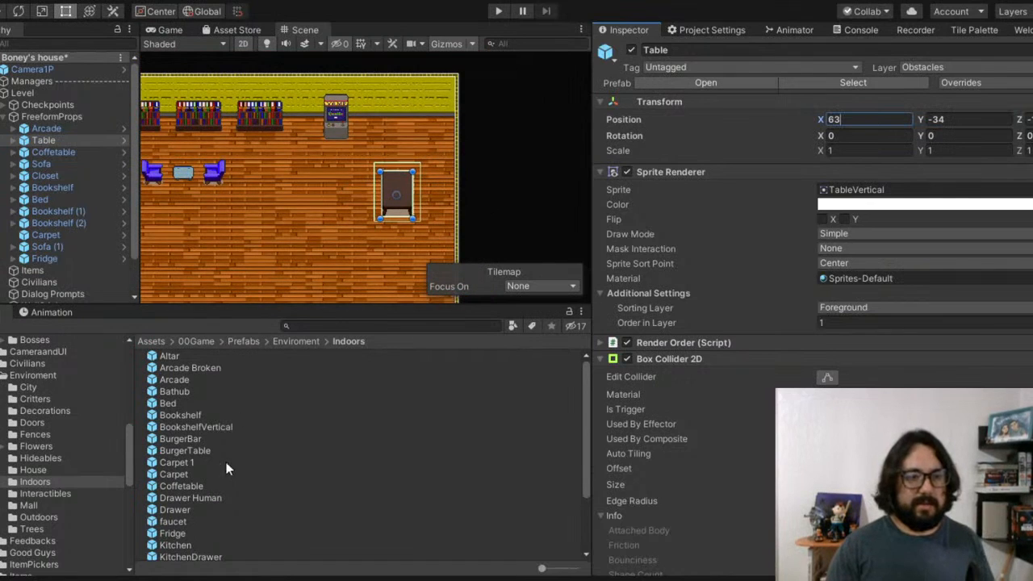
pyautogui.click(178, 523)
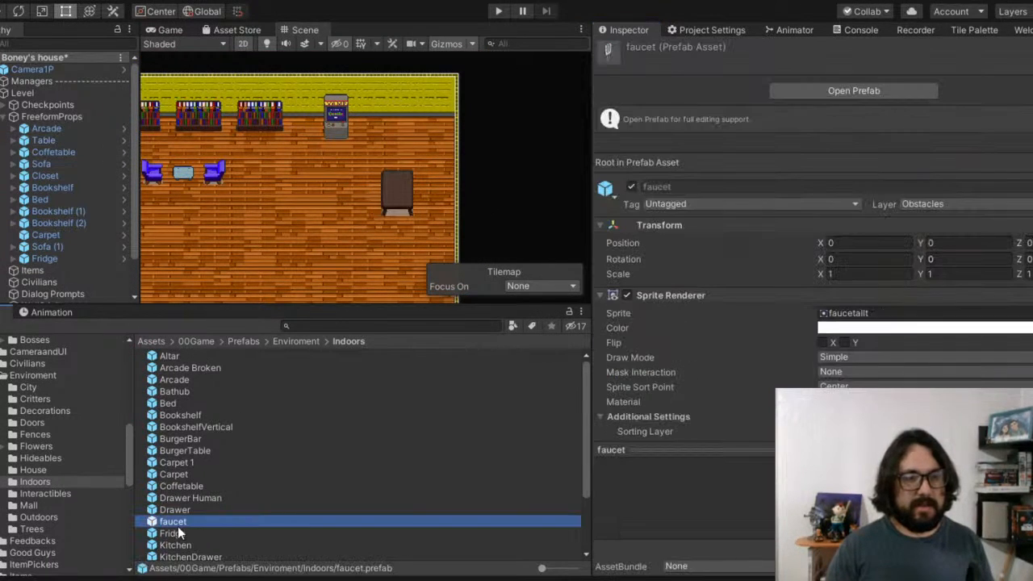
pyautogui.click(67, 256)
pyautogui.scroll(-5, 350, 148)
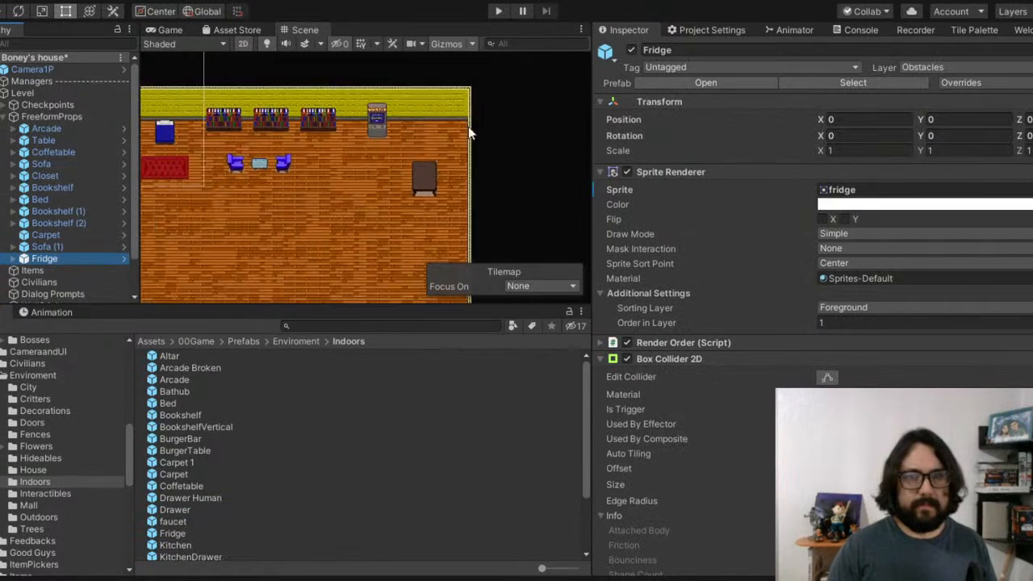
pyautogui.scroll(-4, 411, 155)
pyautogui.moveTo(404, 155); pyautogui.dragTo(351, 236, button='middle')
pyautogui.moveTo(820, 119); pyautogui.dragTo(2, 150)
pyautogui.moveTo(1032, 121); pyautogui.dragTo(1029, 128)
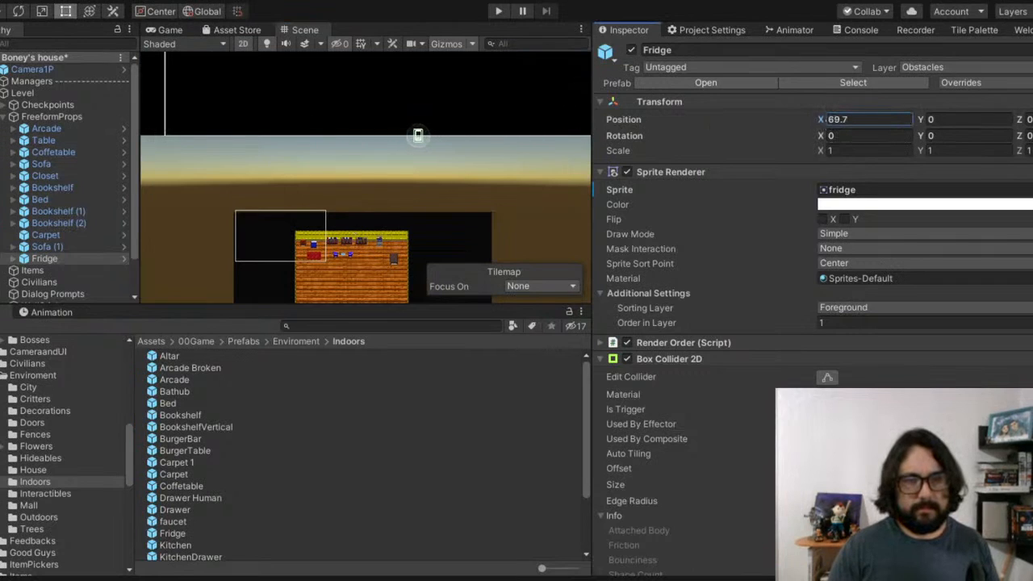
pyautogui.moveTo(922, 120); pyautogui.dragTo(252, 142)
pyautogui.scroll(3, 388, 208)
pyautogui.scroll(4, 408, 255)
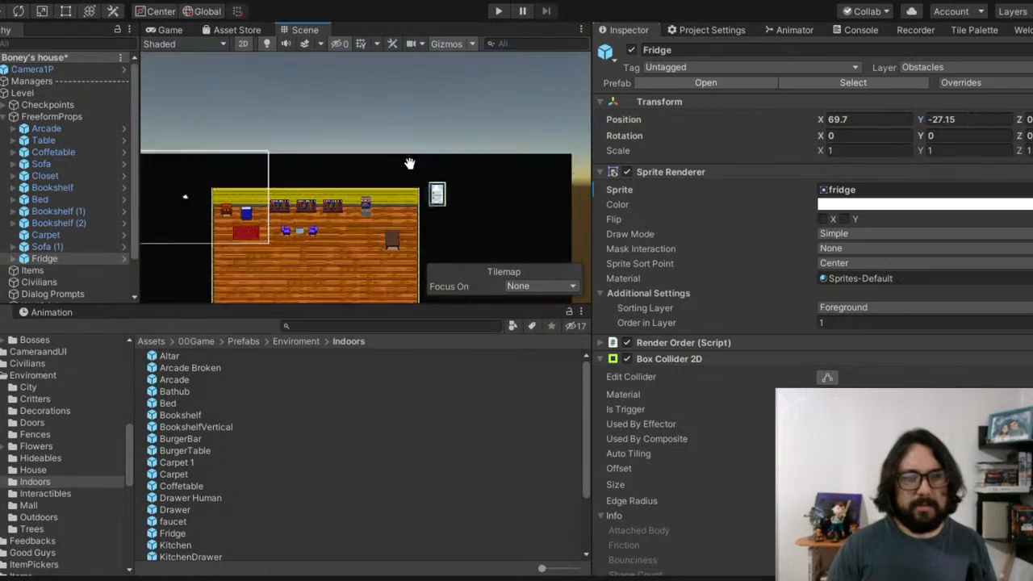
# Step: Move the fridge into the room's upper-right corner against the back wall, at about X 65.25, Y -28.88
pyautogui.moveTo(821, 115); pyautogui.dragTo(678, 121)
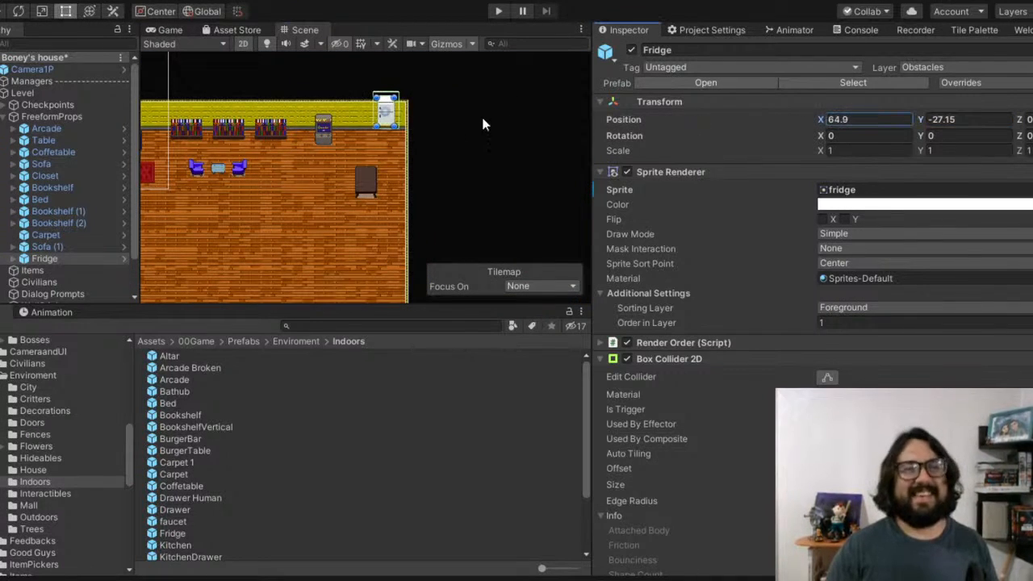
pyautogui.scroll(4, 381, 118)
pyautogui.moveTo(376, 118); pyautogui.dragTo(381, 165)
pyautogui.scroll(3, 382, 152)
# Step: Align the fridge with the arcade cabinet's height by setting its position to Y -29 and X 65
pyautogui.click(55, 140)
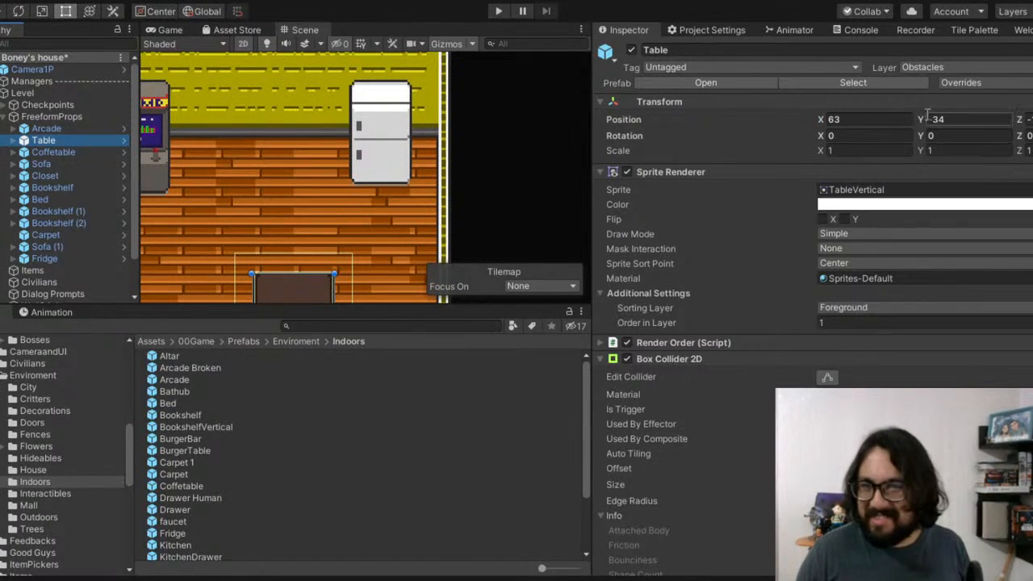
pyautogui.click(79, 256)
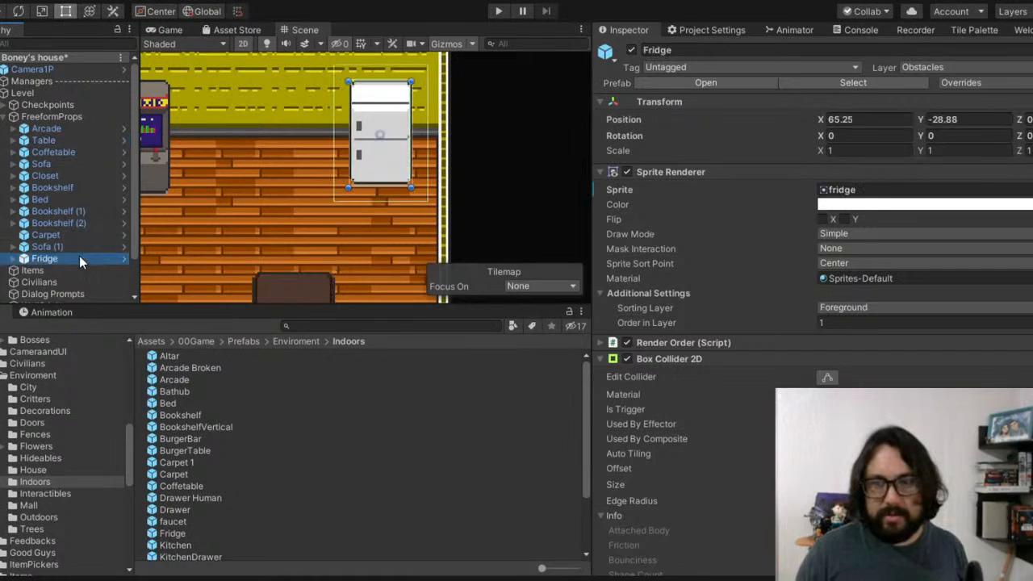
pyautogui.click(69, 127)
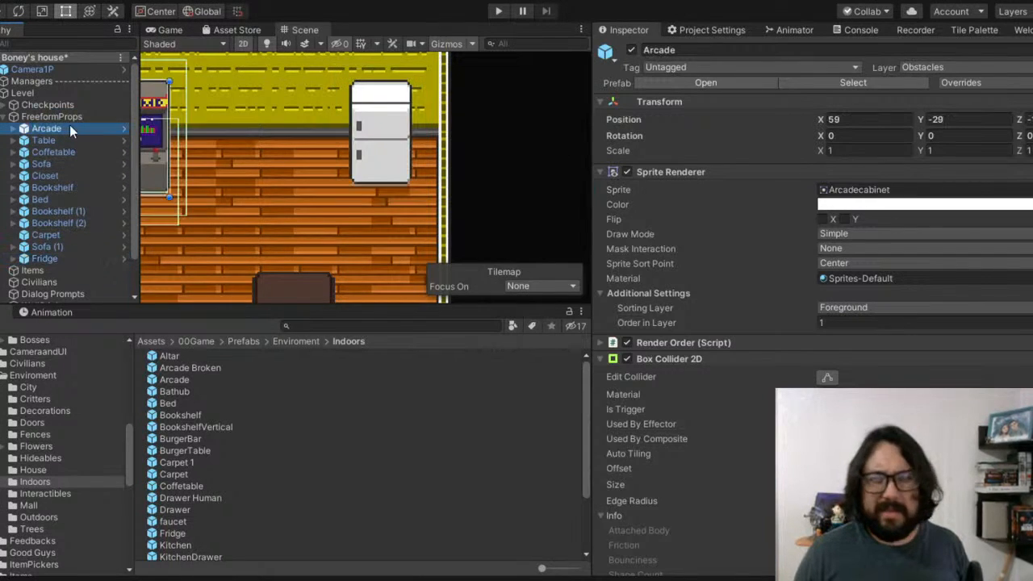
pyautogui.click(55, 258)
pyautogui.click(973, 119)
pyautogui.write('-29')
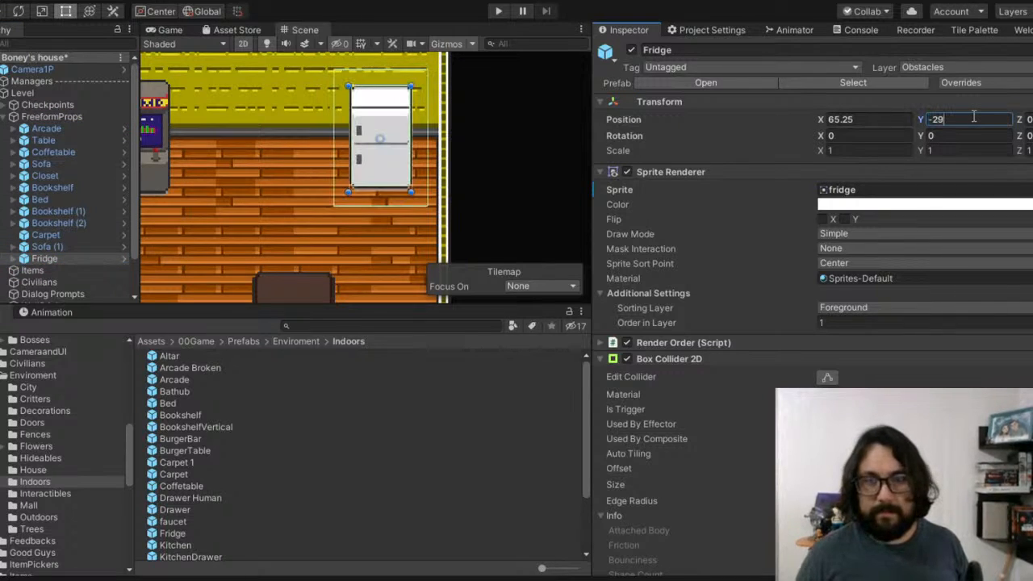
pyautogui.click(884, 118)
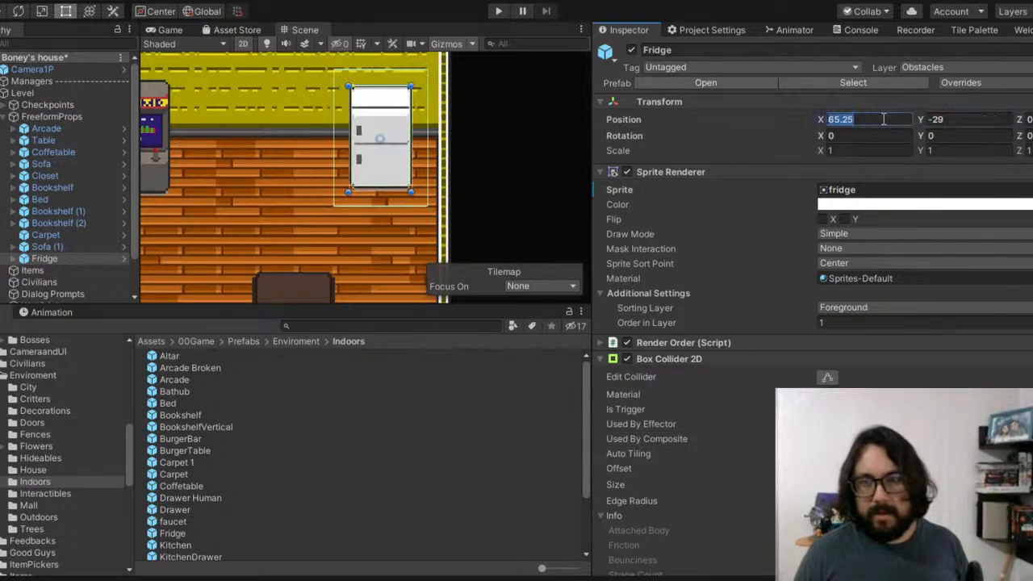
pyautogui.write('65')
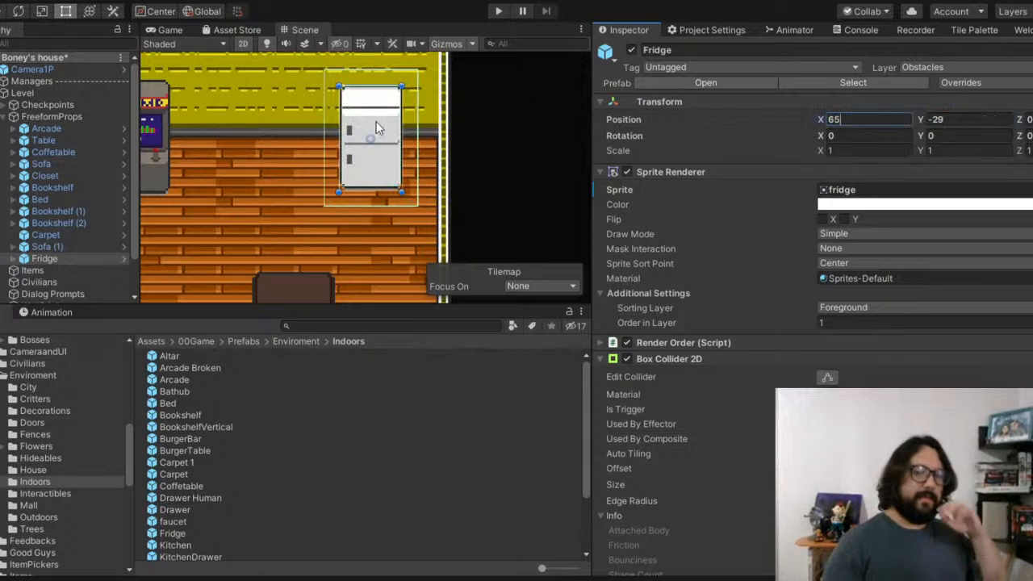
# Step: Examine the furniture layout along the room's back wall, from the fridge across to the closet
pyautogui.scroll(-3, 305, 138)
pyautogui.scroll(-1, 304, 139)
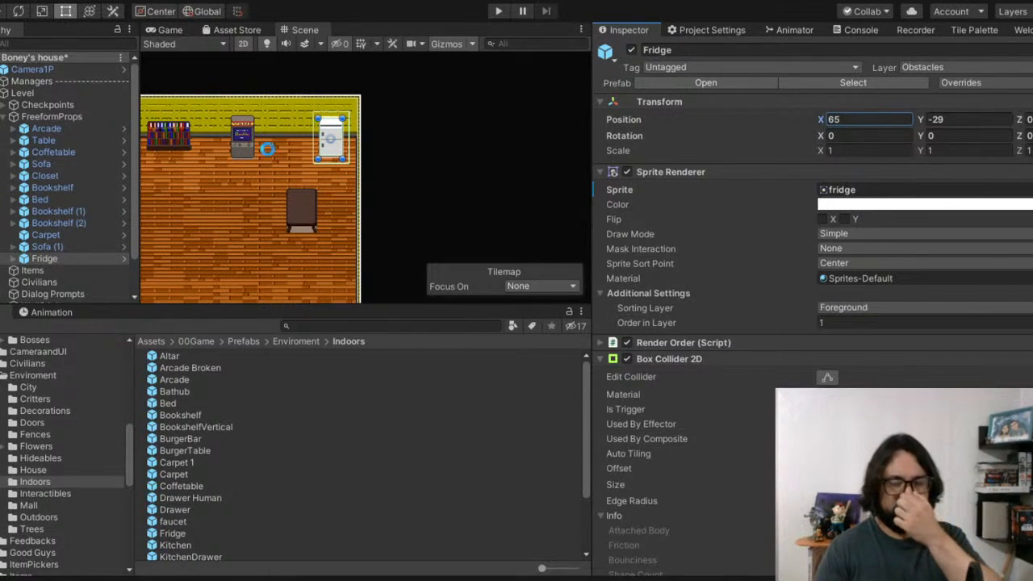
pyautogui.moveTo(393, 151); pyautogui.dragTo(399, 163, button='middle')
pyautogui.moveTo(237, 198); pyautogui.dragTo(457, 113, button='middle')
pyautogui.scroll(1, 470, 98)
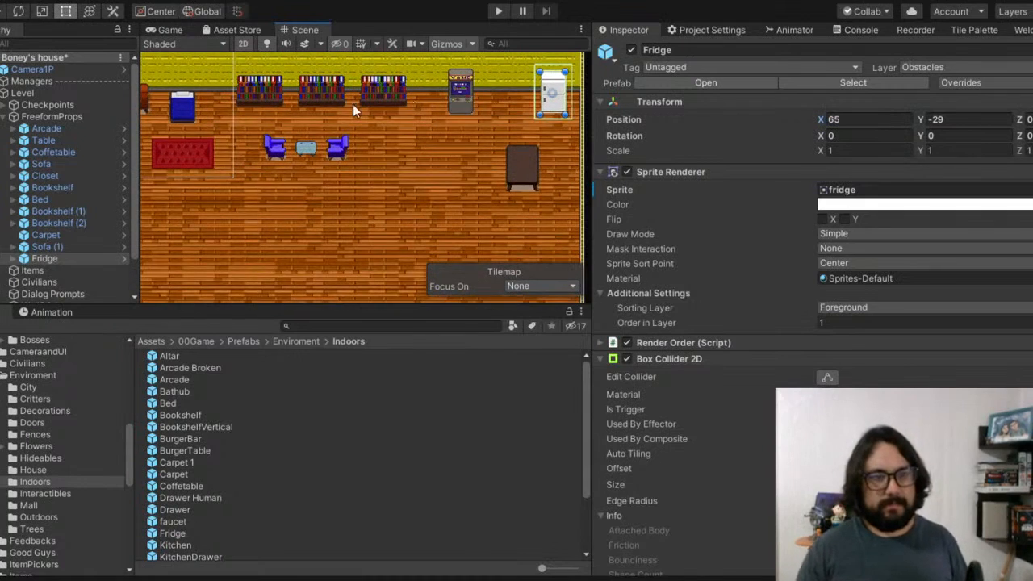
pyautogui.moveTo(339, 106); pyautogui.dragTo(362, 113, button='middle')
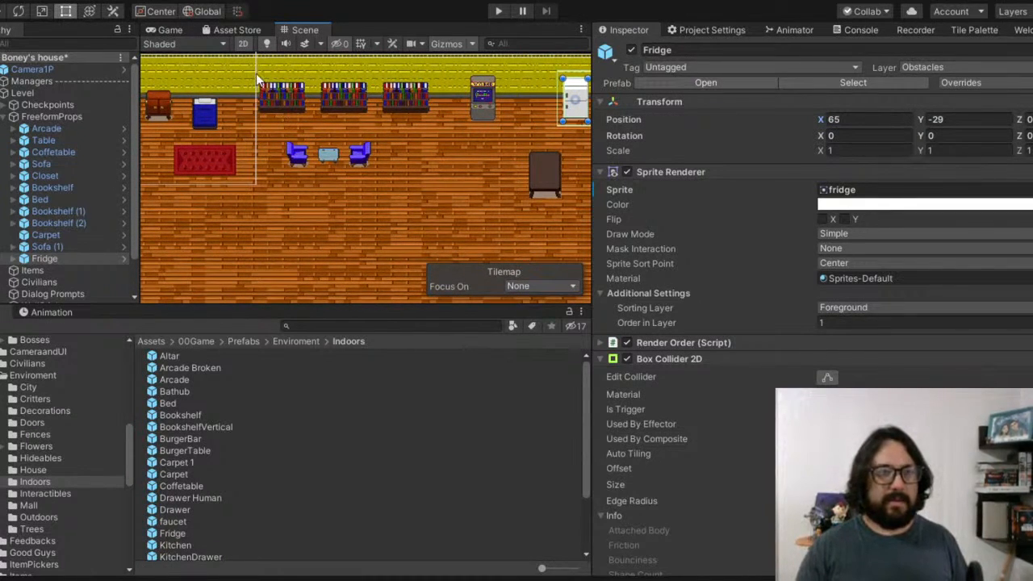
pyautogui.moveTo(257, 73); pyautogui.dragTo(257, 126, button='middle')
pyautogui.scroll(1, 262, 129)
pyautogui.moveTo(434, 155); pyautogui.dragTo(214, 155, button='middle')
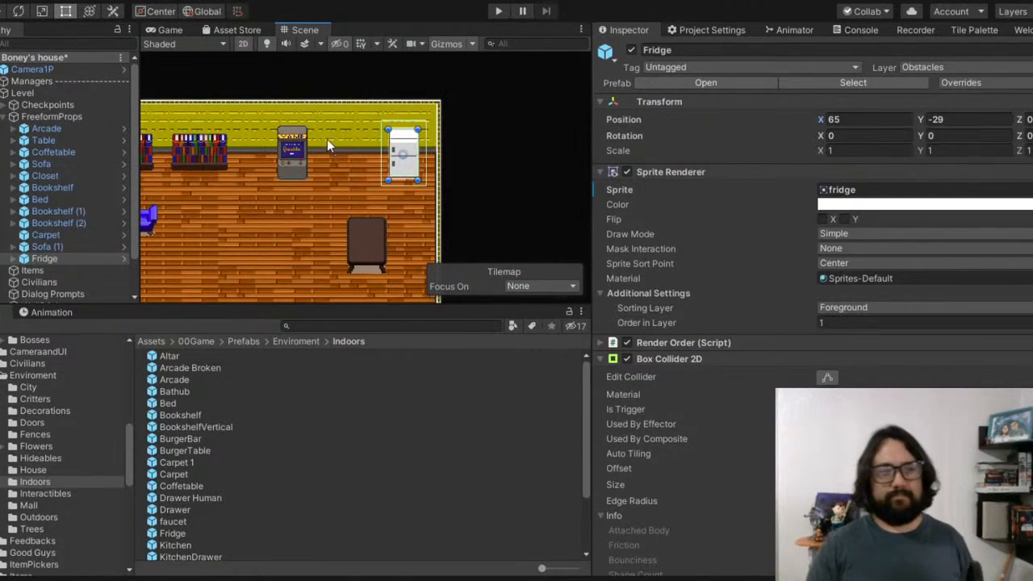
# Step: Set the arcade cabinet's X position to 58
pyautogui.scroll(2, 326, 165)
pyautogui.moveTo(327, 165); pyautogui.dragTo(334, 122, button='middle')
pyautogui.click(334, 122)
pyautogui.click(869, 121)
pyautogui.write('58')
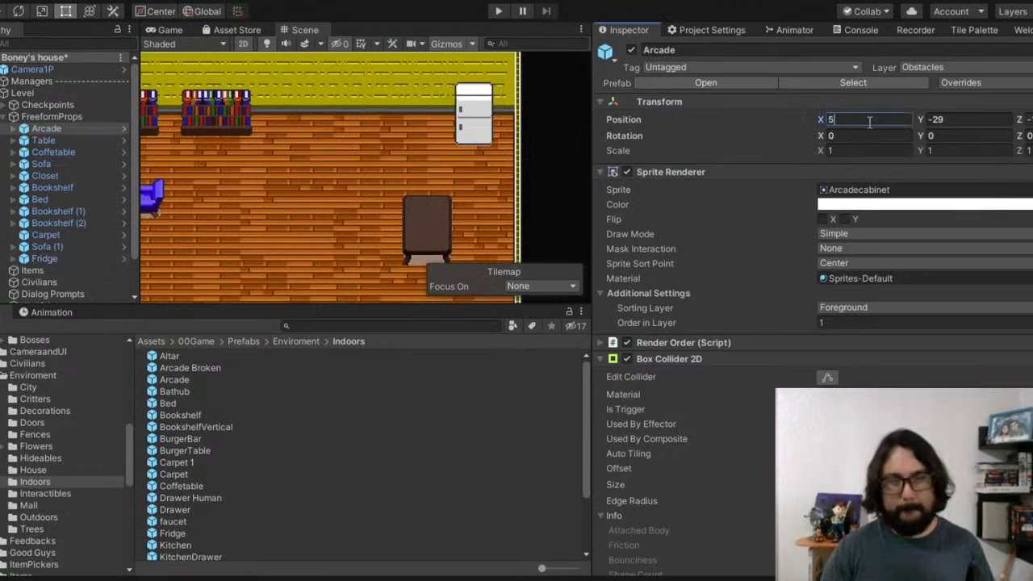
pyautogui.click(340, 214)
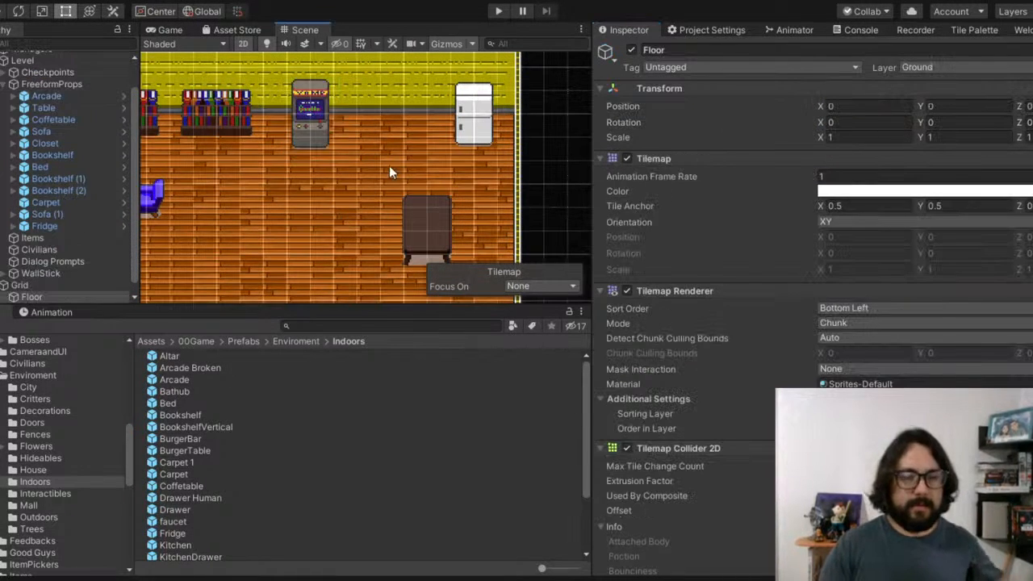
# Step: Look through the Indoors prefabs and add the Kitchen prefab to the FreeformProps group
pyautogui.scroll(-3, 396, 171)
pyautogui.scroll(-2, 397, 176)
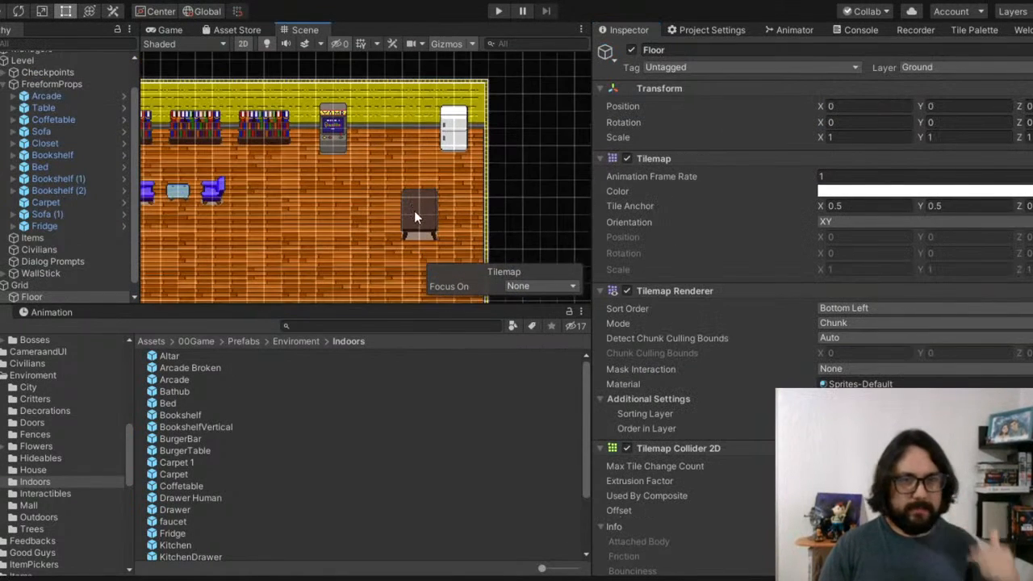
pyautogui.scroll(3, 452, 141)
pyautogui.click(460, 139)
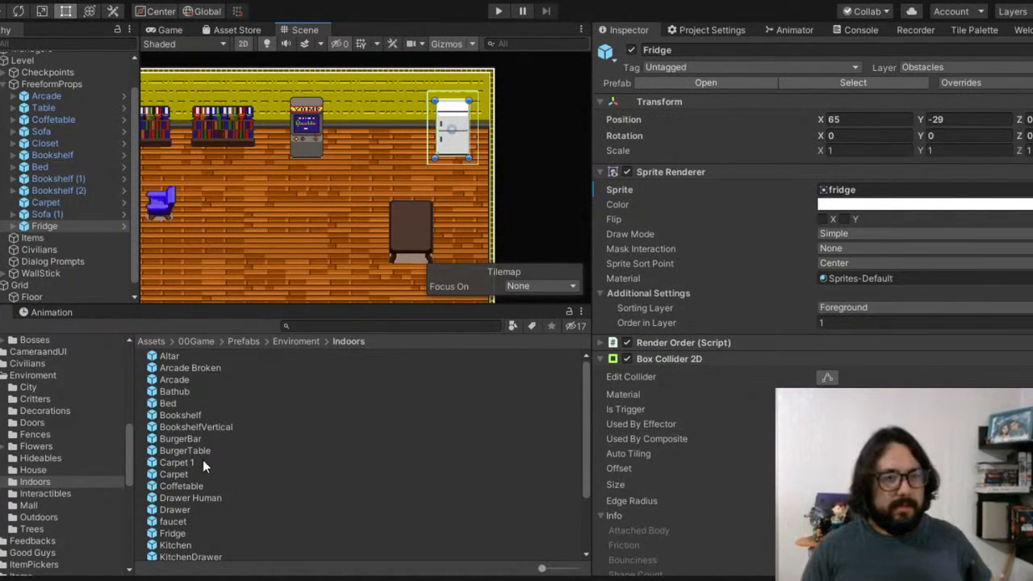
pyautogui.click(185, 439)
pyautogui.click(183, 415)
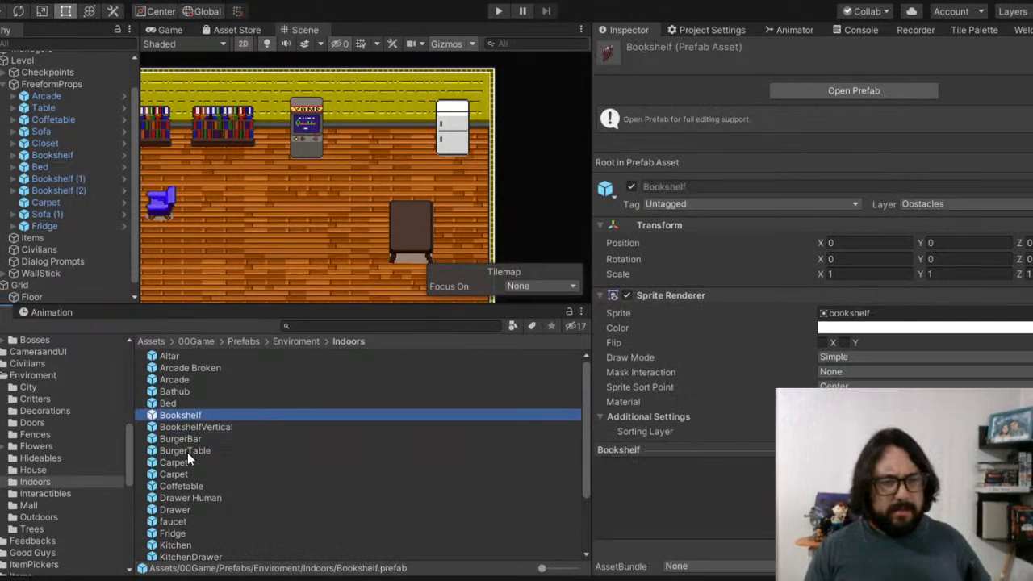
pyautogui.scroll(-3, 188, 452)
pyautogui.click(183, 436)
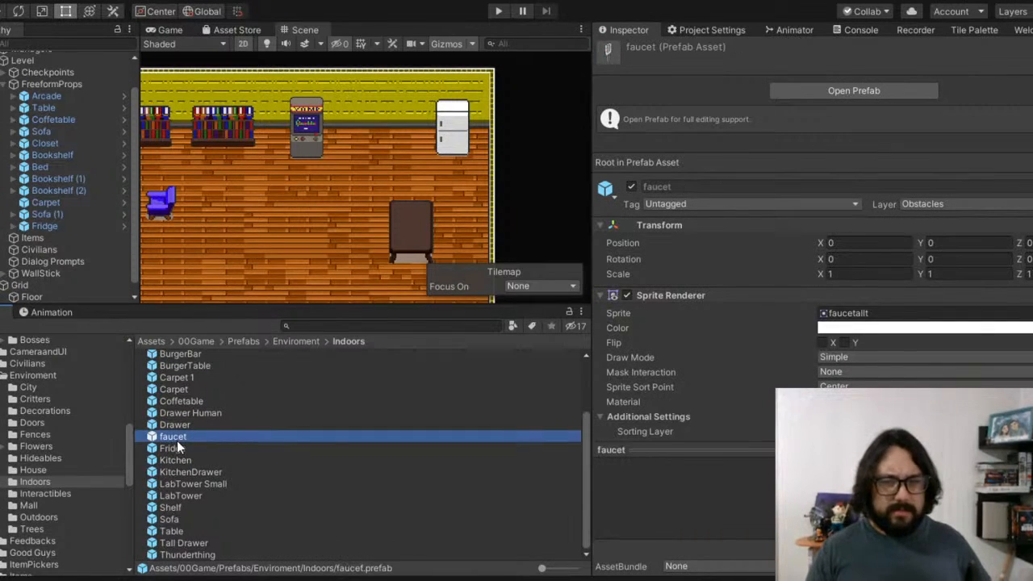
pyautogui.scroll(1, 181, 452)
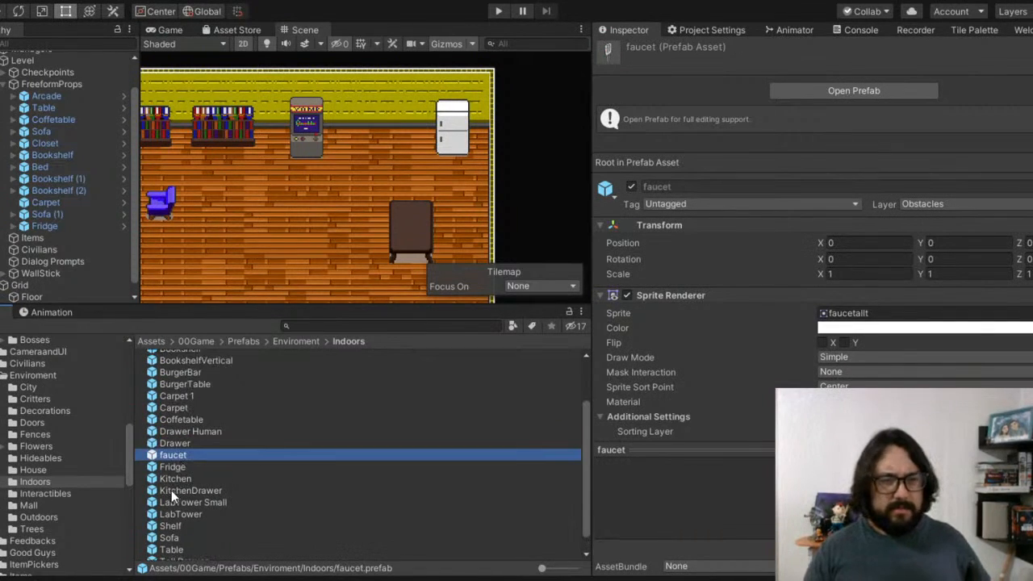
pyautogui.click(172, 490)
pyautogui.click(183, 479)
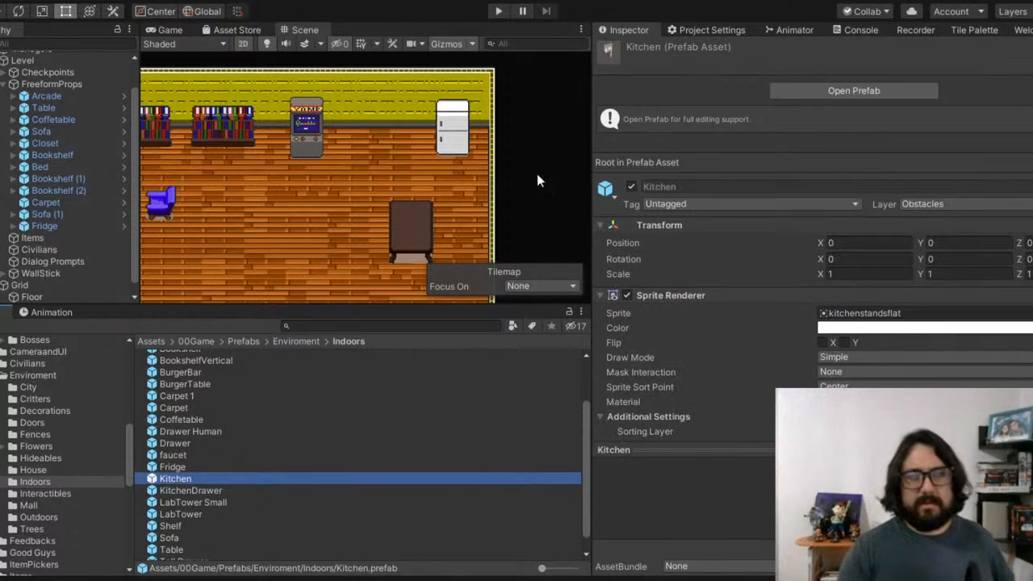
pyautogui.moveTo(180, 475); pyautogui.dragTo(69, 232)
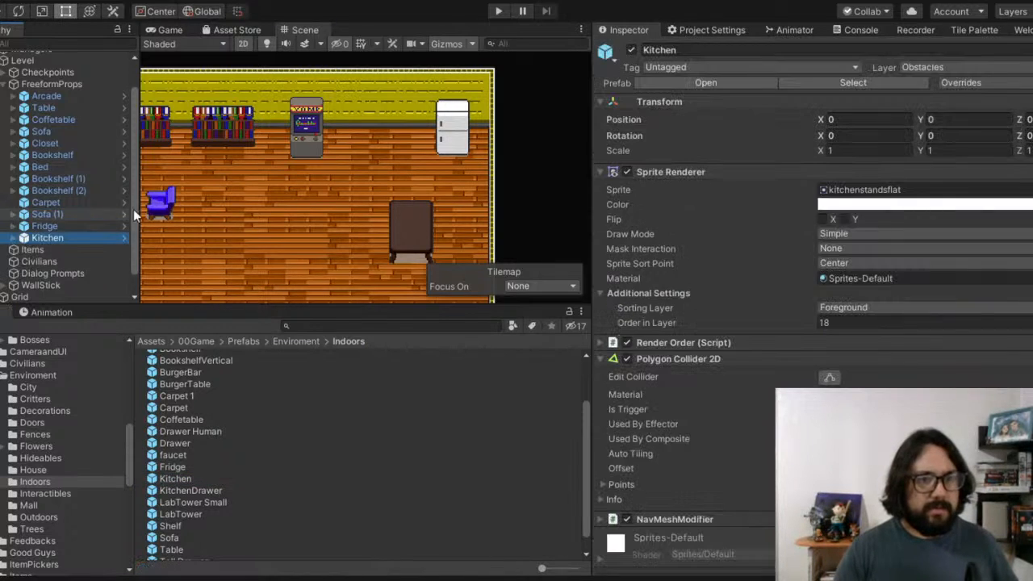
# Step: Bring the kitchen counter from the scene origin to the room's back wall, at about X 57.4, Y -25.87
pyautogui.scroll(-4, 384, 158)
pyautogui.moveTo(401, 157); pyautogui.dragTo(375, 214, button='middle')
pyautogui.scroll(-2, 376, 213)
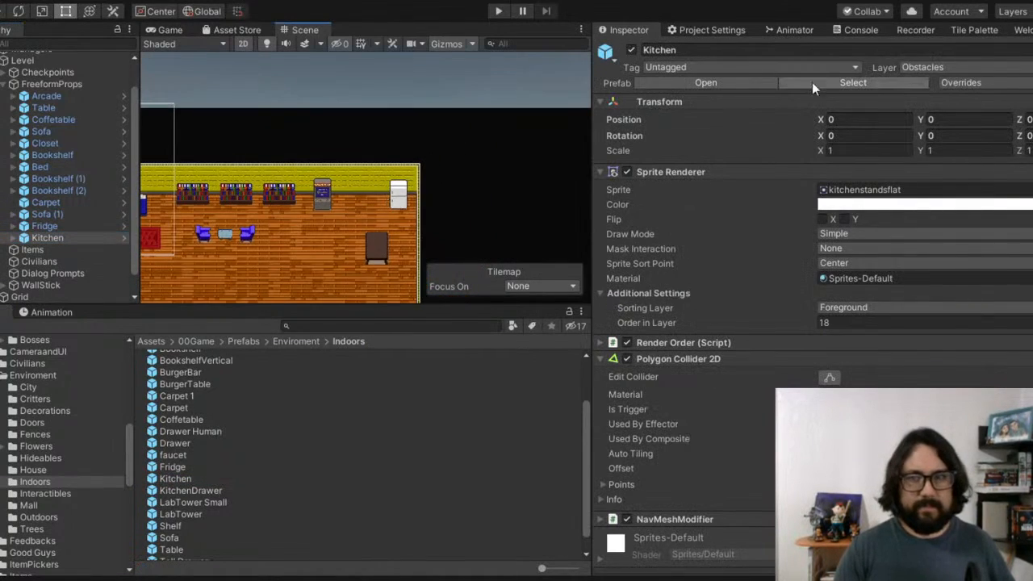
pyautogui.moveTo(822, 118); pyautogui.dragTo(910, 125)
pyautogui.scroll(-5, 350, 161)
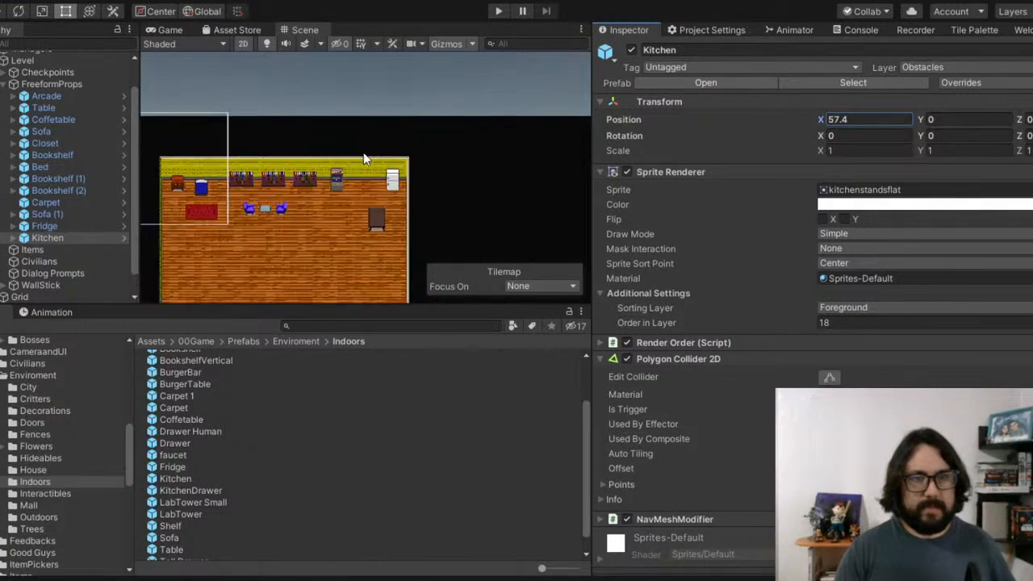
pyautogui.moveTo(920, 120); pyautogui.dragTo(266, 152)
pyautogui.scroll(5, 266, 152)
pyautogui.scroll(8, 350, 170)
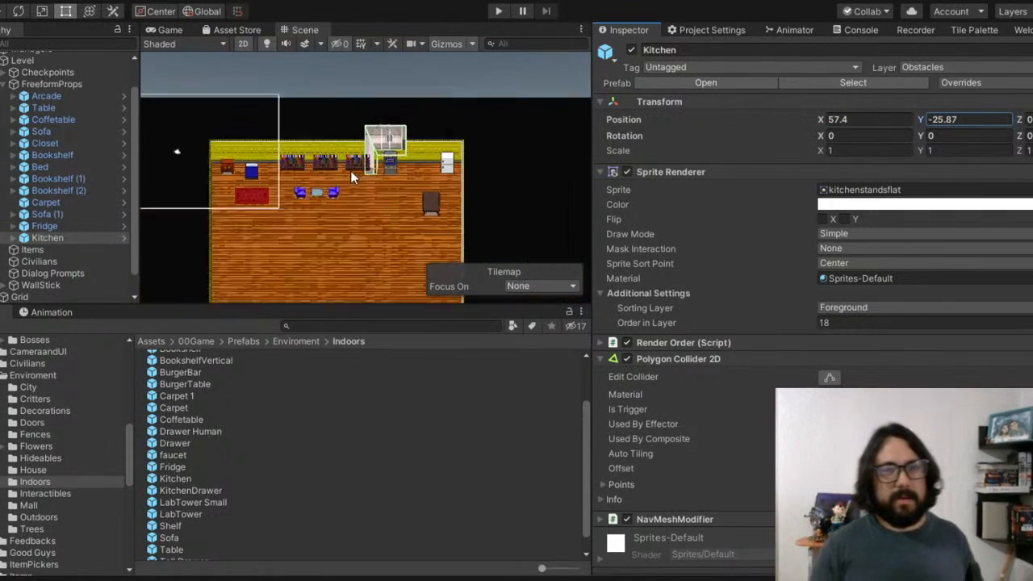
# Step: Move the kitchen counter between the arcade cabinet and the fridge, at about X 62.16, Y -27.8
pyautogui.moveTo(495, 156); pyautogui.dragTo(329, 174, button='middle')
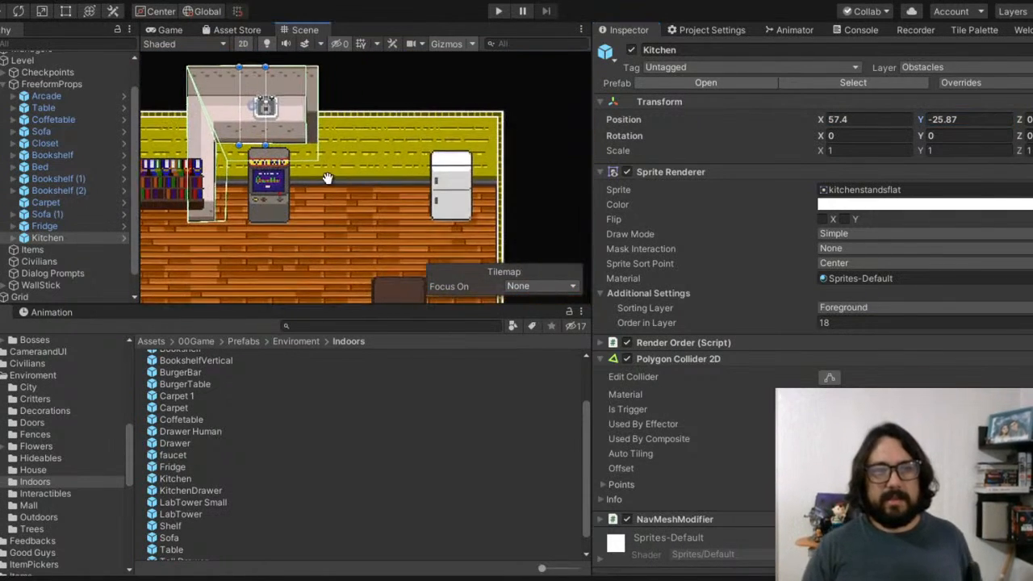
pyautogui.moveTo(822, 120); pyautogui.dragTo(957, 136)
pyautogui.click(956, 120)
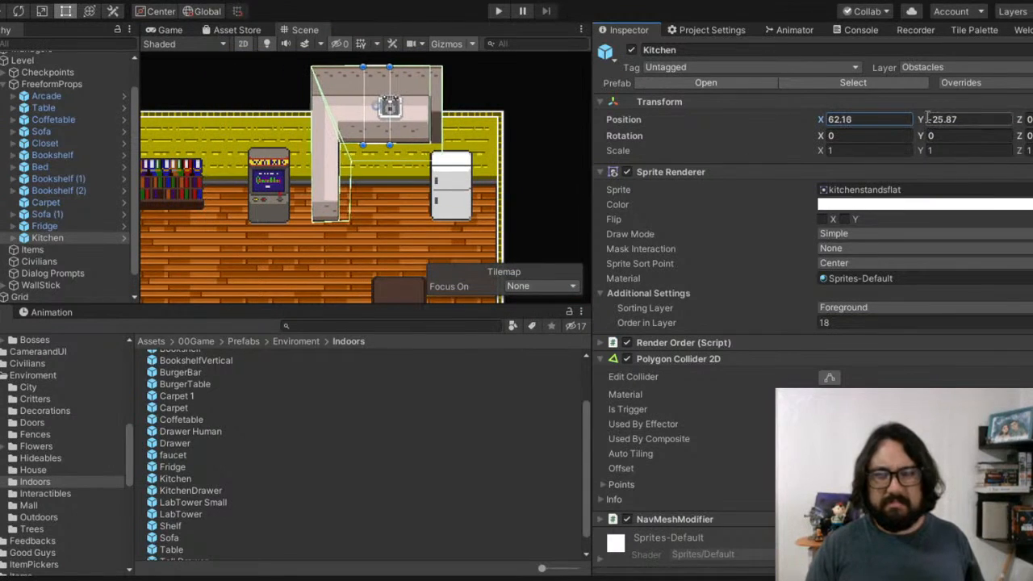
pyautogui.write('-31.5')
pyautogui.moveTo(899, 121); pyautogui.dragTo(906, 123)
pyautogui.scroll(3, 421, 194)
pyautogui.scroll(1, 420, 194)
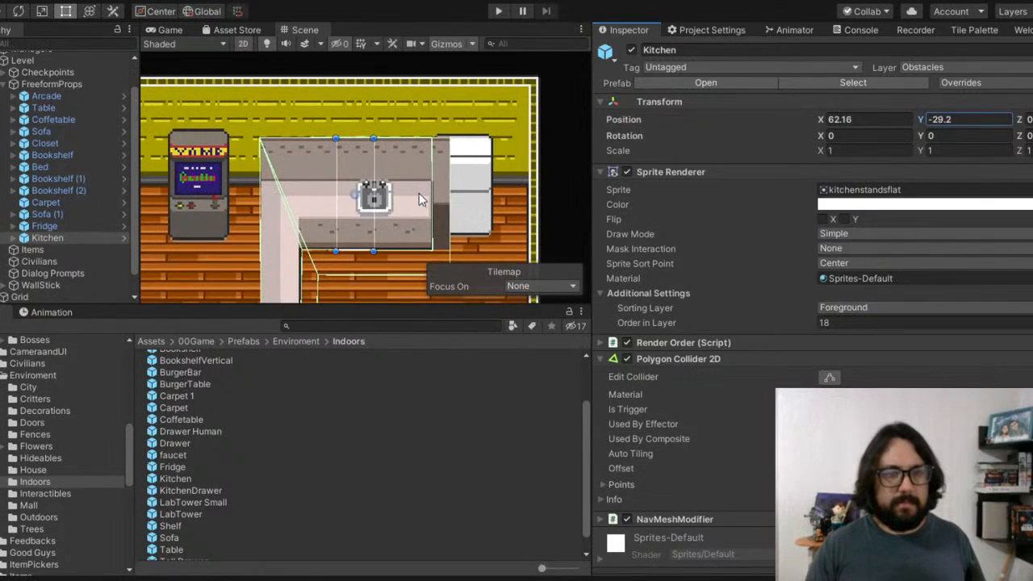
pyautogui.moveTo(924, 120); pyautogui.dragTo(932, 125)
pyautogui.scroll(3, 301, 158)
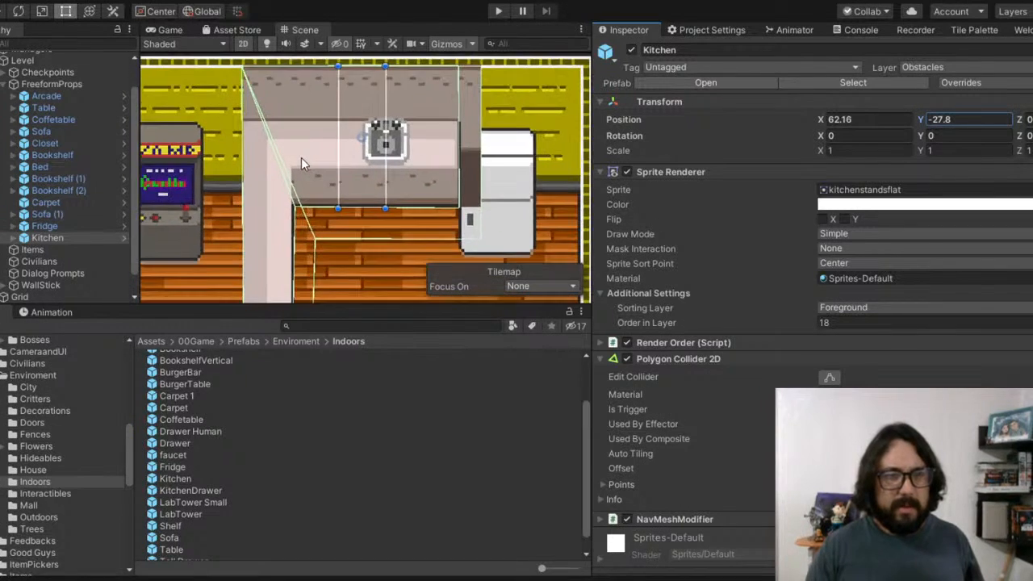
# Step: Try a Y position of -27.5 for the kitchen counter against the wall's upper edge
pyautogui.moveTo(376, 173); pyautogui.dragTo(273, 169, button='middle')
pyautogui.scroll(-2, 349, 170)
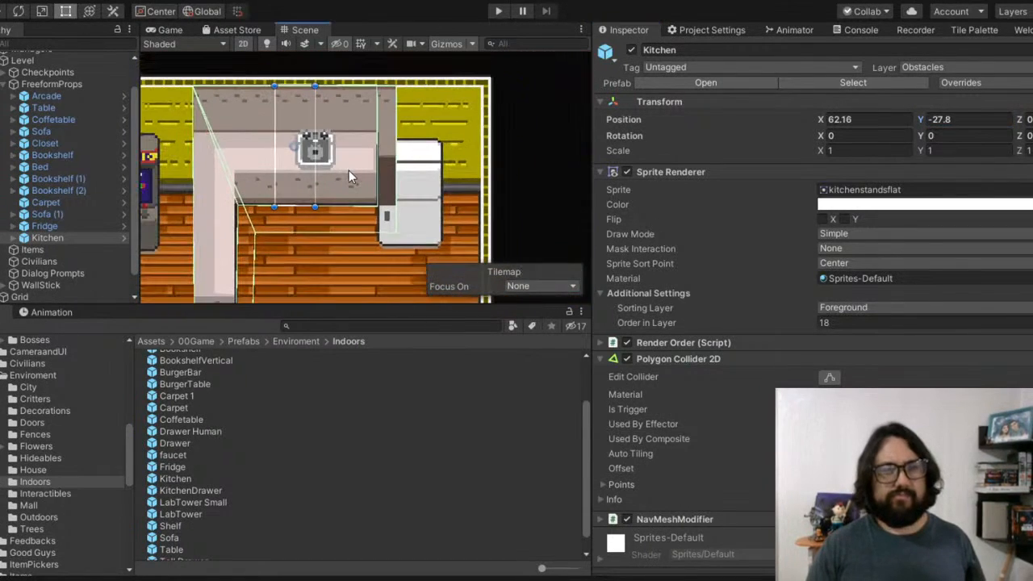
pyautogui.scroll(5, 361, 68)
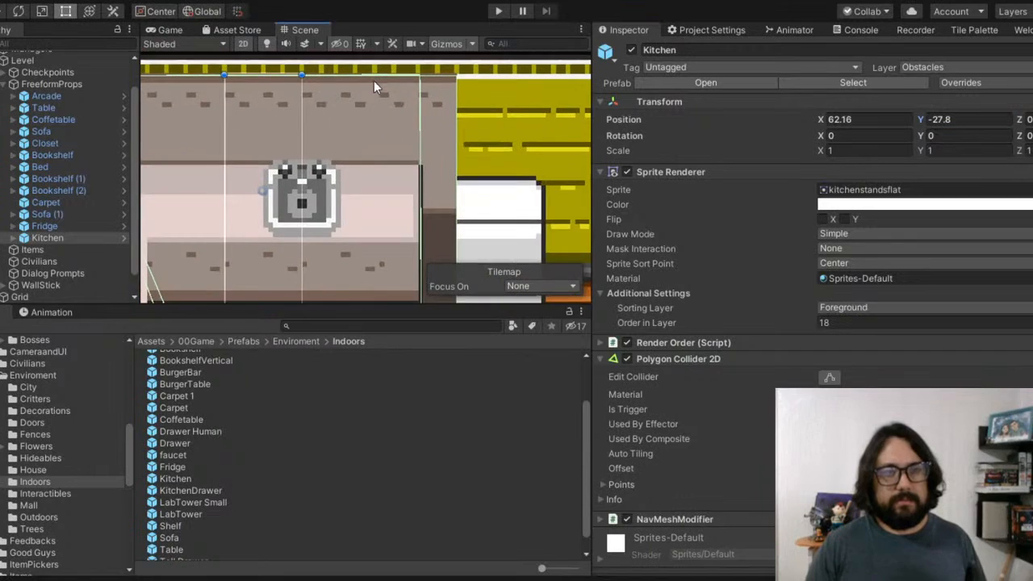
pyautogui.scroll(3, 394, 86)
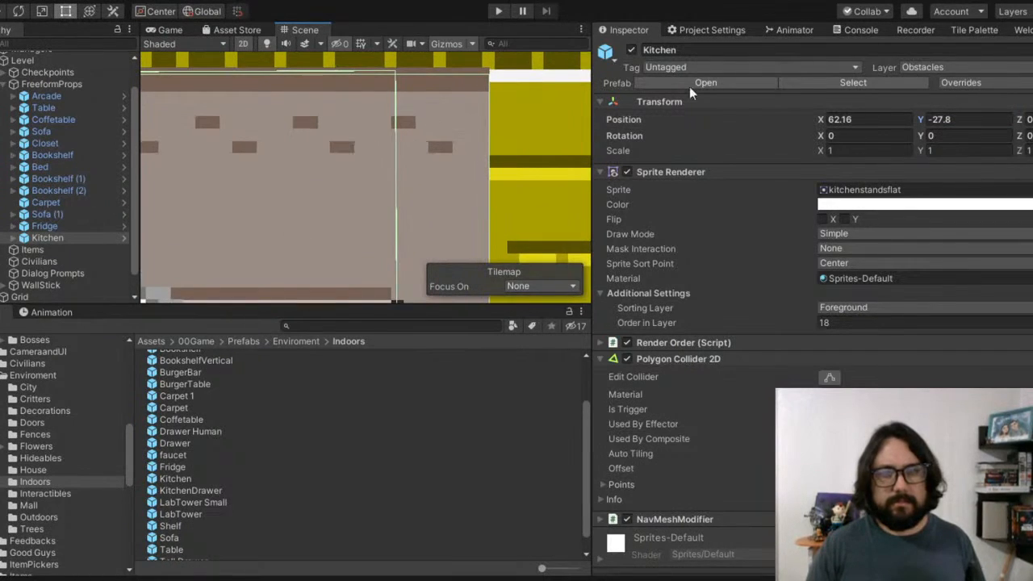
pyautogui.click(968, 119)
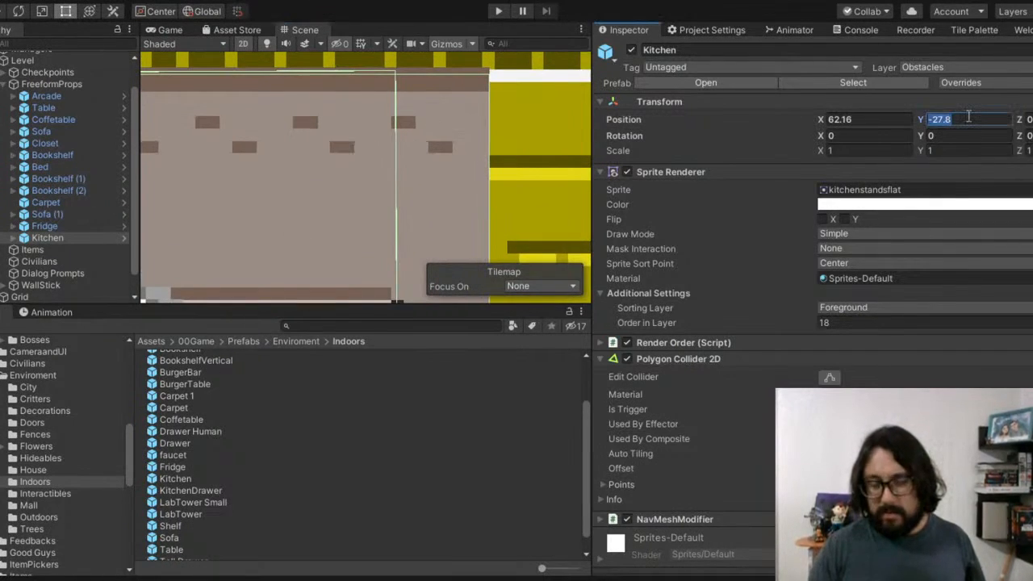
pyautogui.write('-27')
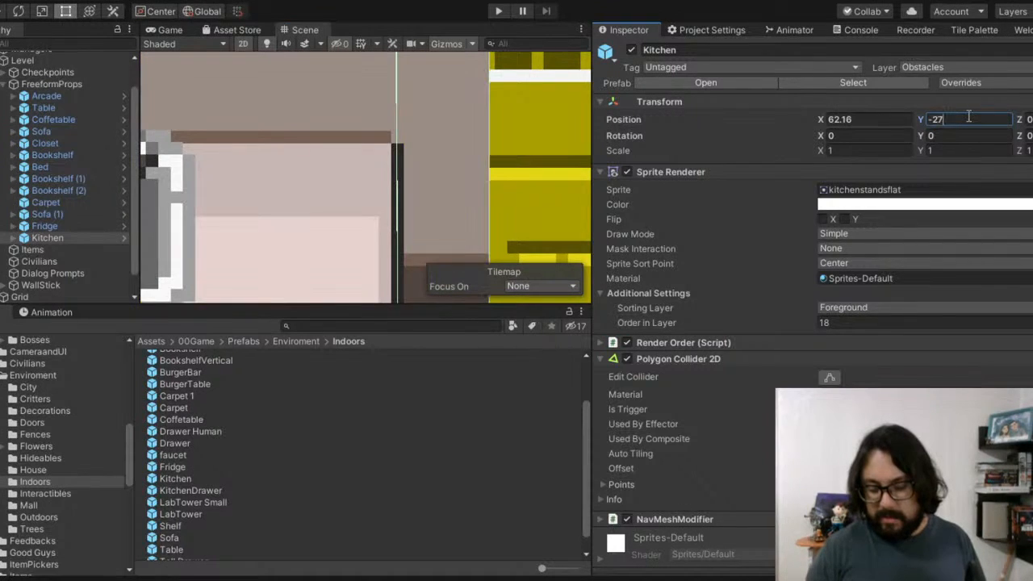
pyautogui.write('.5')
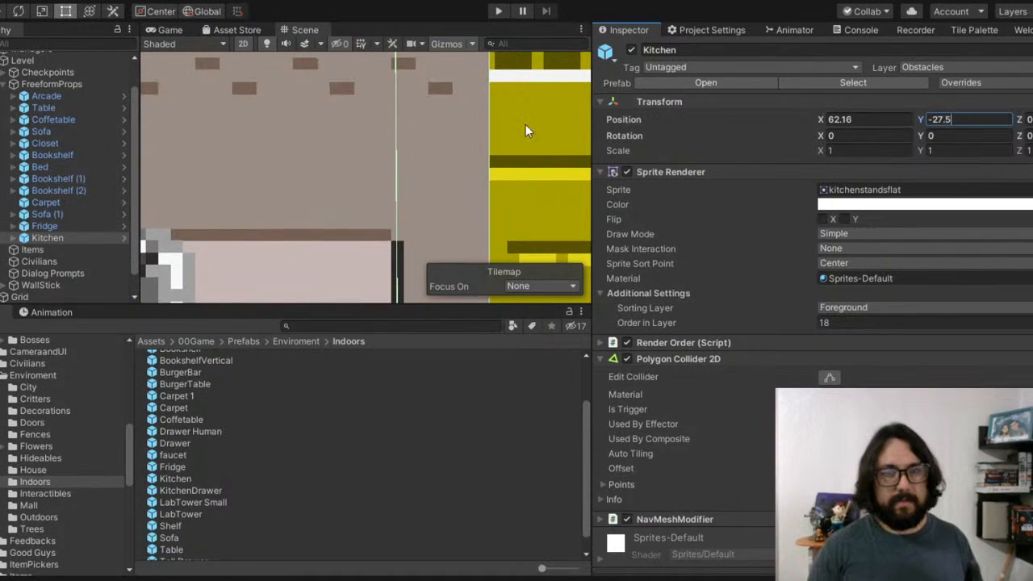
# Step: Try the kitchen counter at Y -28 and -27, then set it back to -27.8
pyautogui.scroll(-6, 524, 126)
pyautogui.press('BackSpace')
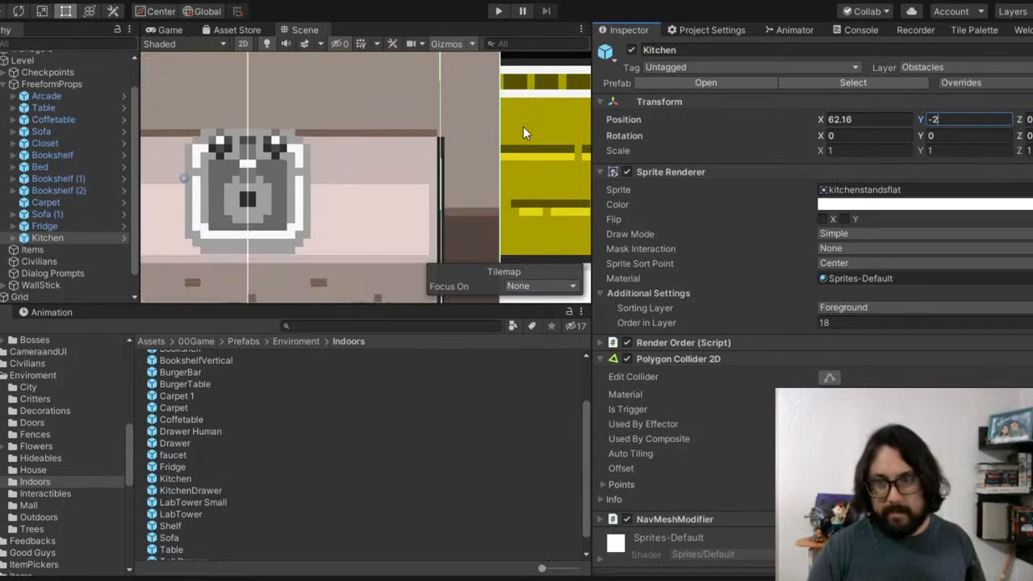
pyautogui.press('BackSpace')
pyautogui.press('BackSpace')
pyautogui.write('8')
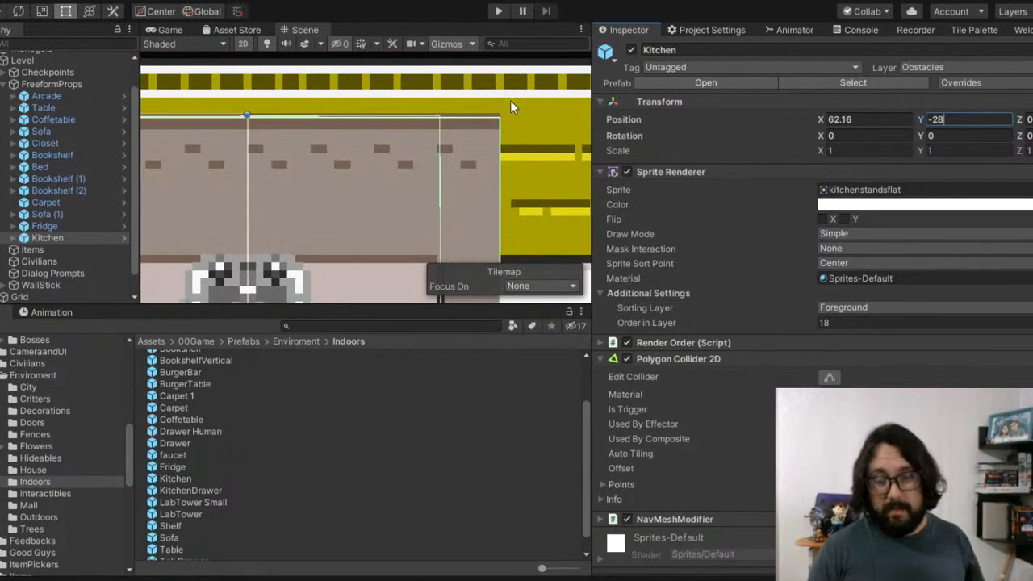
pyautogui.press('BackSpace')
pyautogui.write('7')
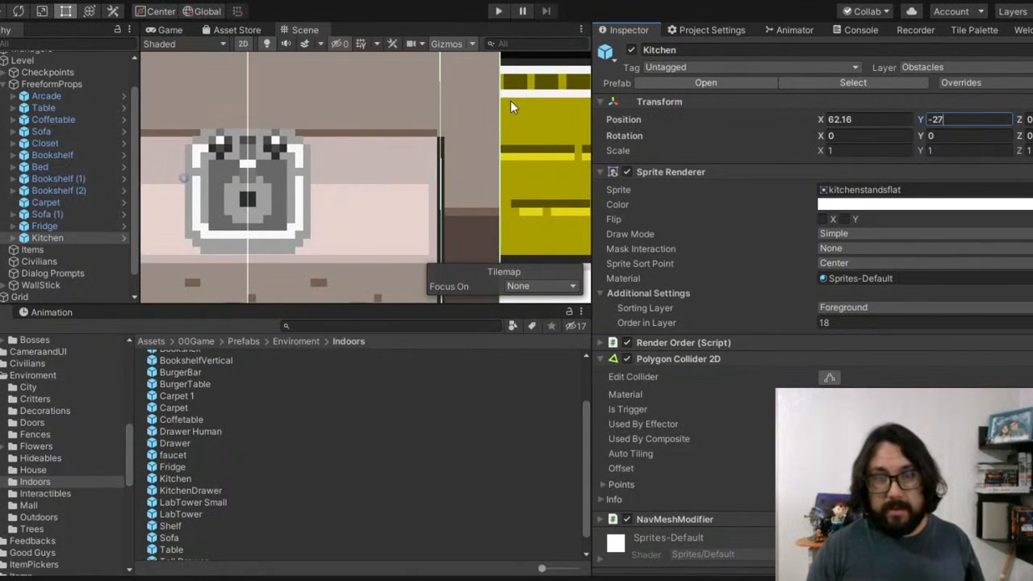
pyautogui.write('.')
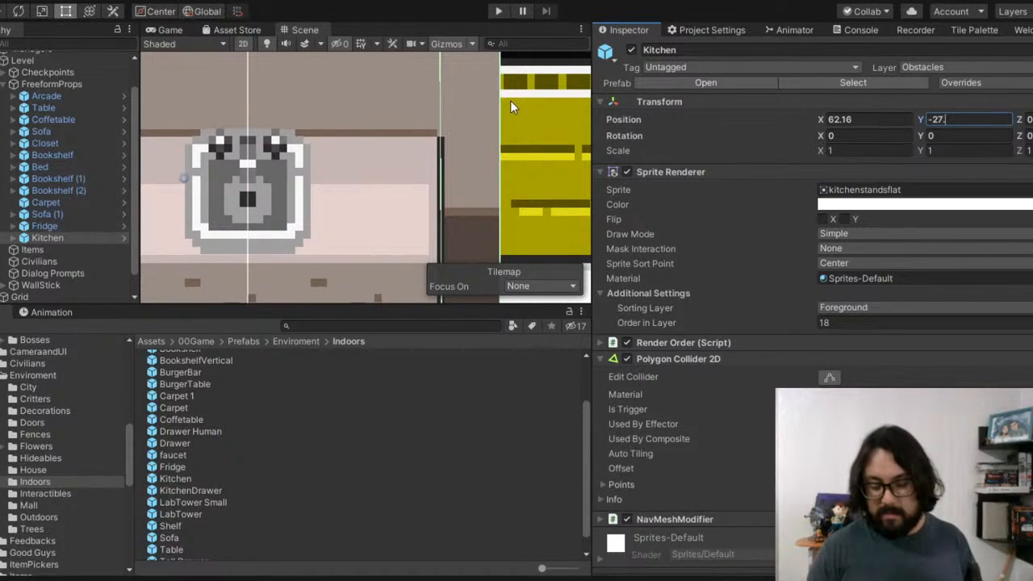
pyautogui.write('8')
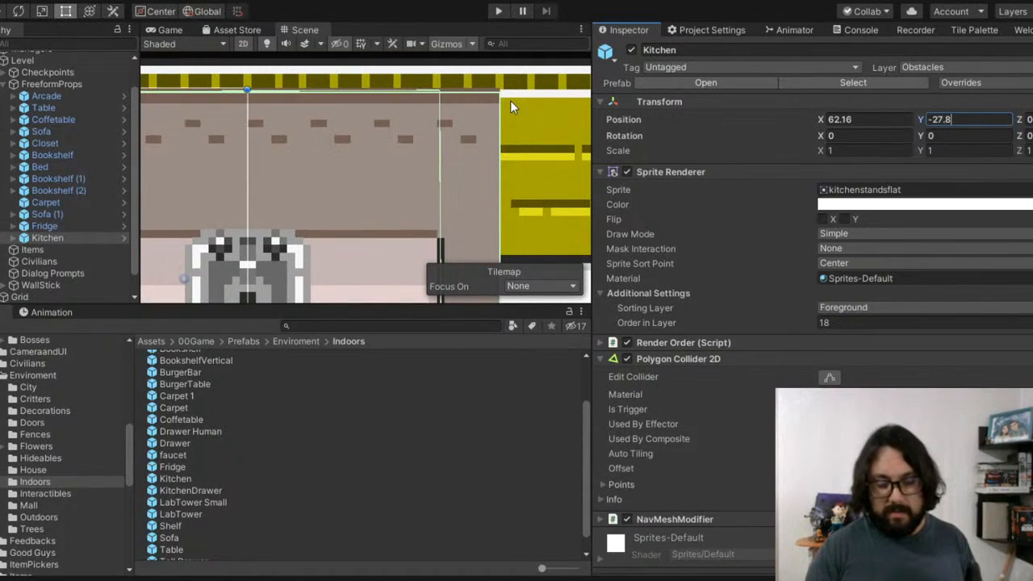
# Step: Fine-tune the kitchen counter's Y position against the wall's upper edge, trying -27.7 and -27.9 before setting -27.85
pyautogui.press('BackSpace')
pyautogui.write('7')
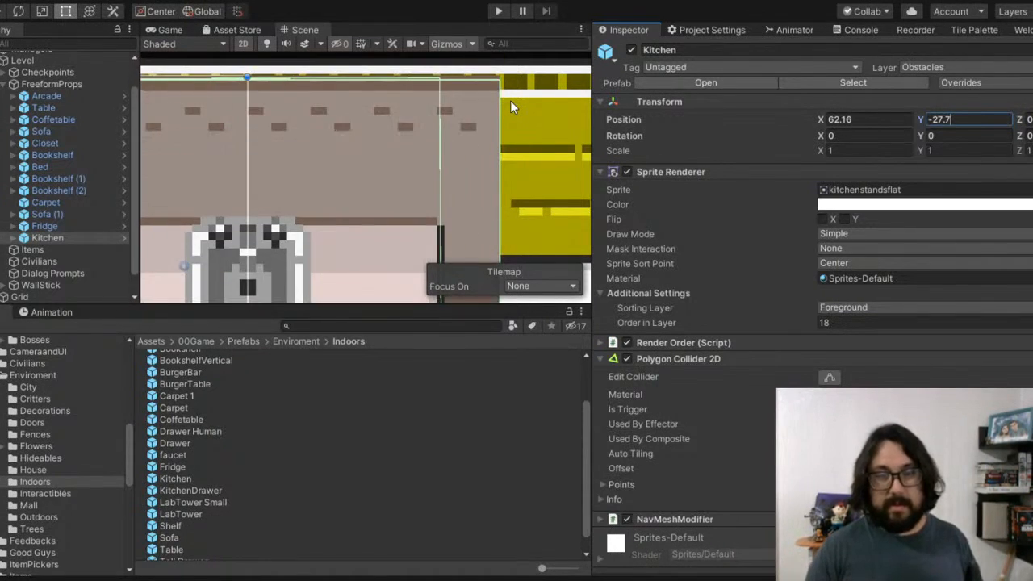
pyautogui.press('BackSpace')
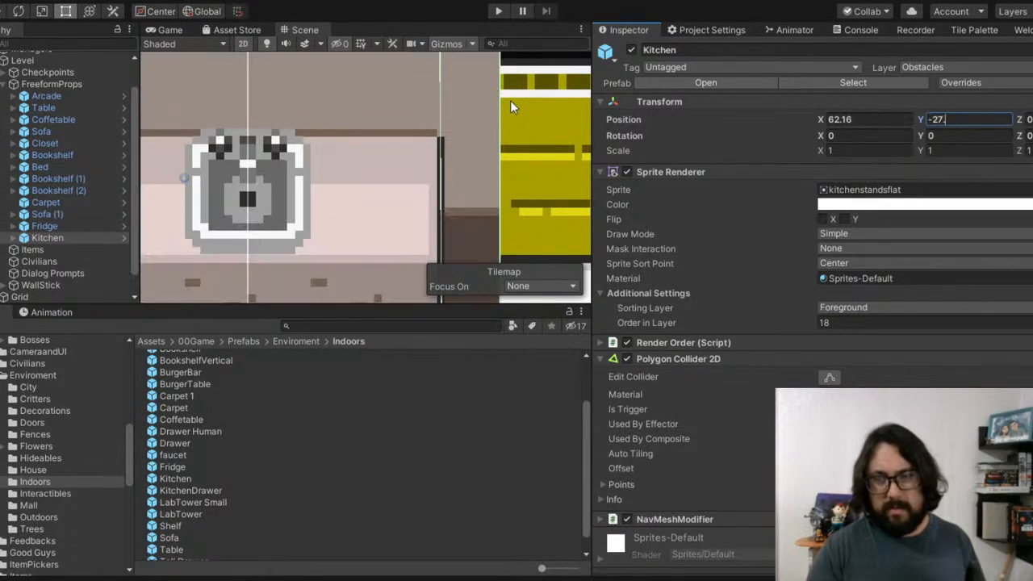
pyautogui.write('9')
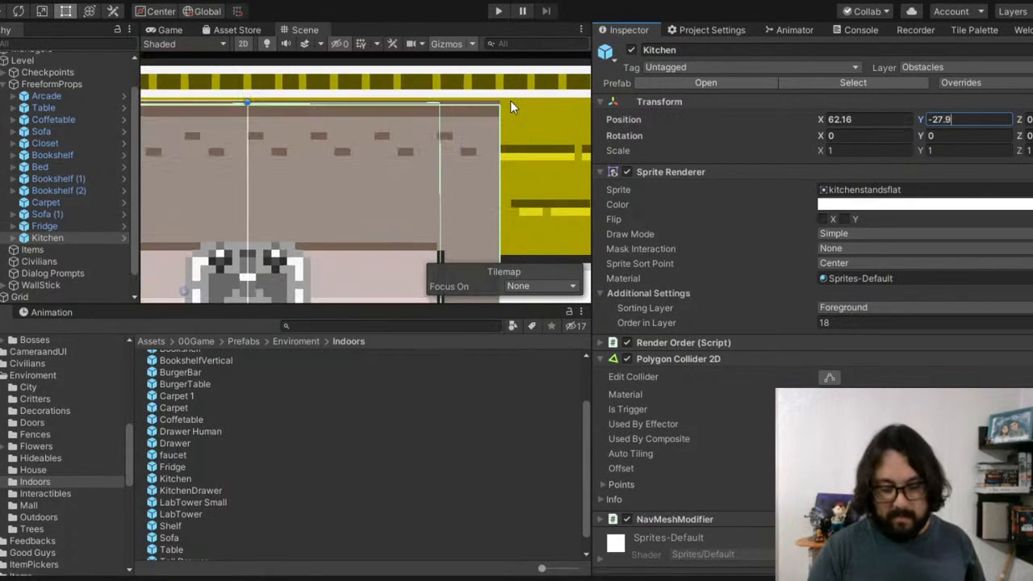
pyautogui.press('BackSpace')
pyautogui.write('85')
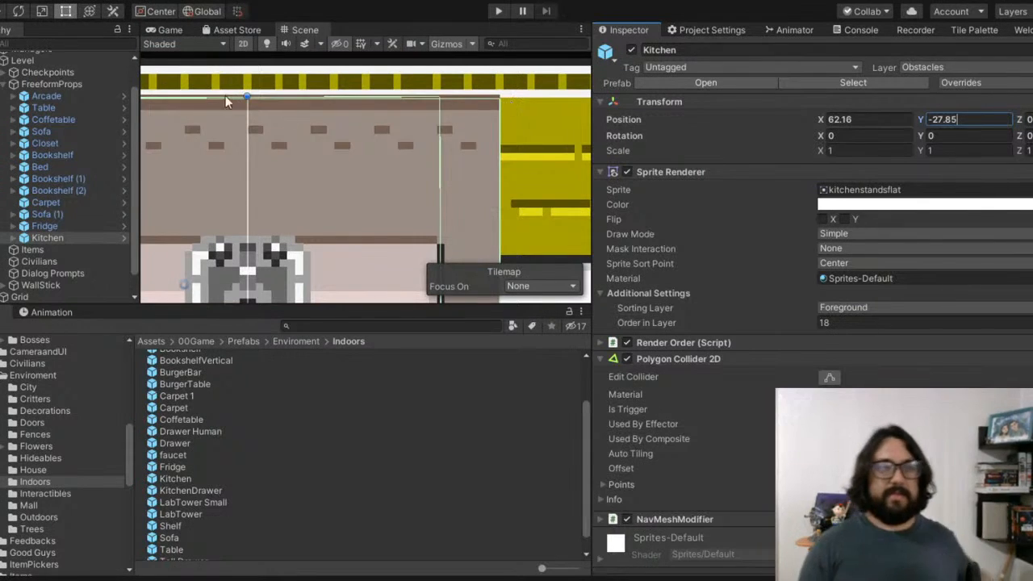
# Step: Set the fridge's X position to 65.6, moving it clear of the kitchen counter
pyautogui.scroll(-4, 251, 101)
pyautogui.moveTo(290, 155); pyautogui.dragTo(354, 72, button='middle')
pyautogui.scroll(-2, 358, 145)
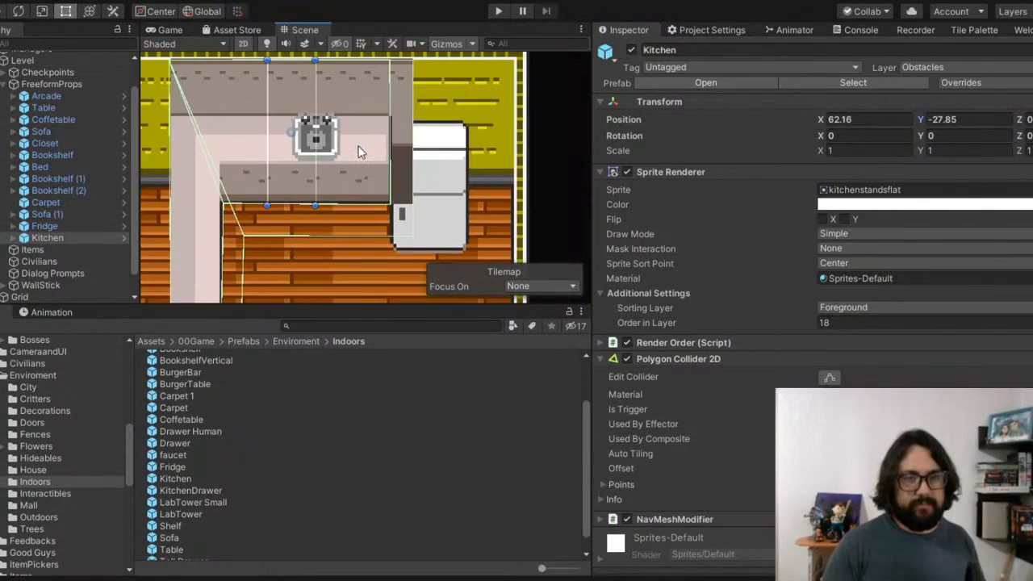
pyautogui.scroll(-2, 356, 148)
pyautogui.scroll(3, 381, 195)
pyautogui.click(413, 179)
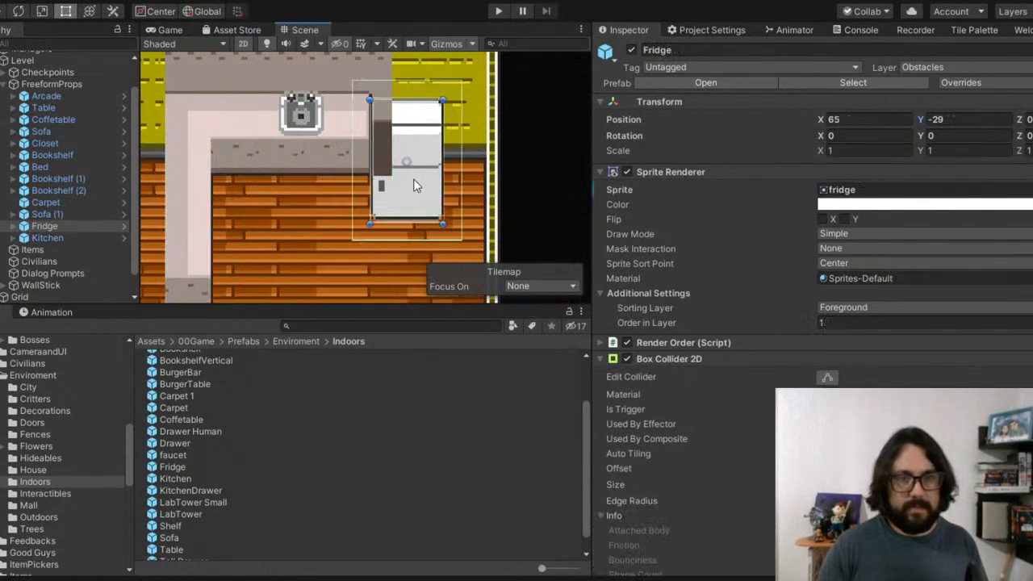
pyautogui.click(831, 119)
pyautogui.write('66.2')
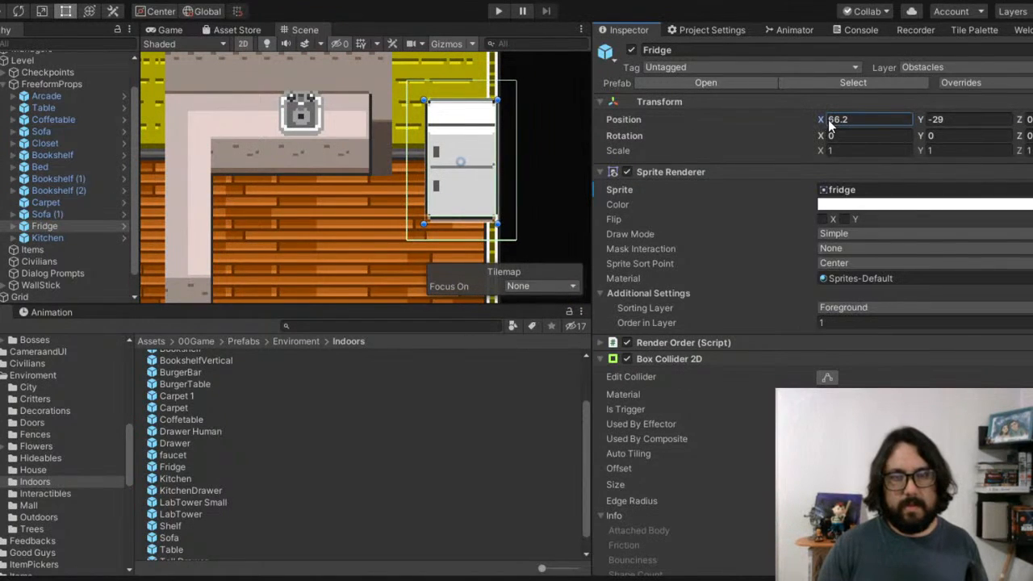
pyautogui.moveTo(831, 124); pyautogui.dragTo(828, 123)
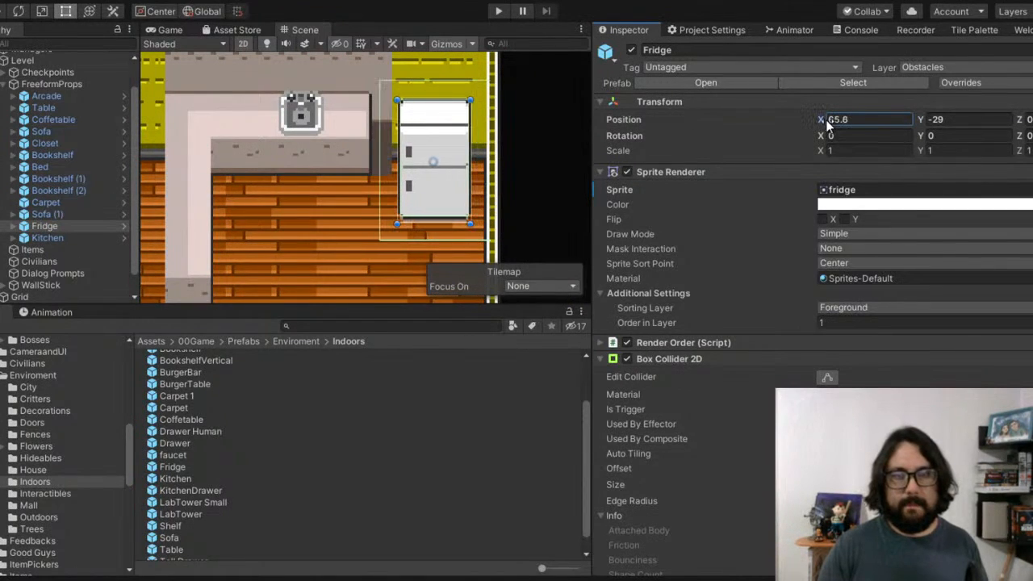
# Step: Raise the fridge against the back wall by setting its Y position to -28
pyautogui.moveTo(921, 121); pyautogui.dragTo(932, 119)
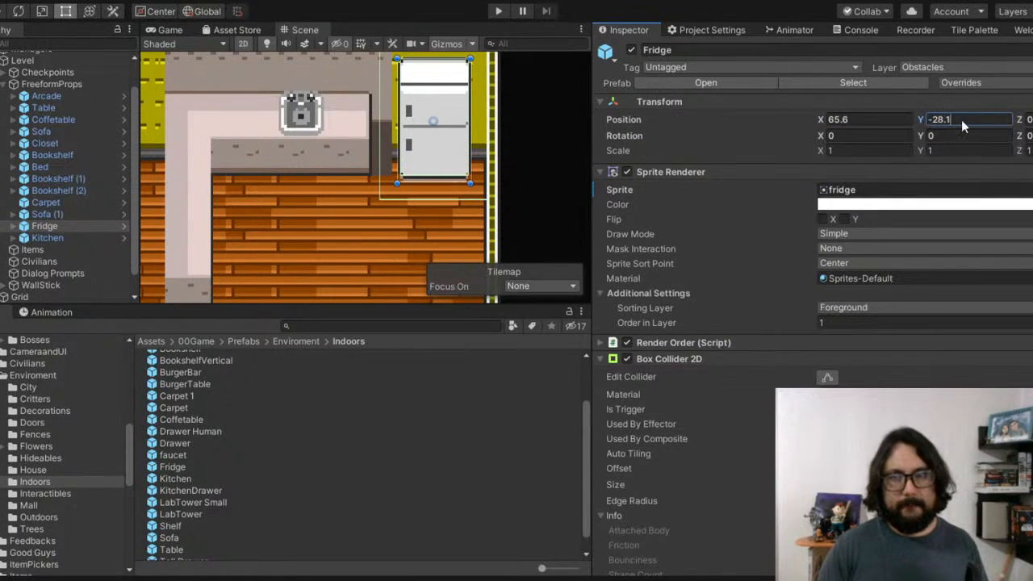
pyautogui.click(963, 119)
pyautogui.write('-28')
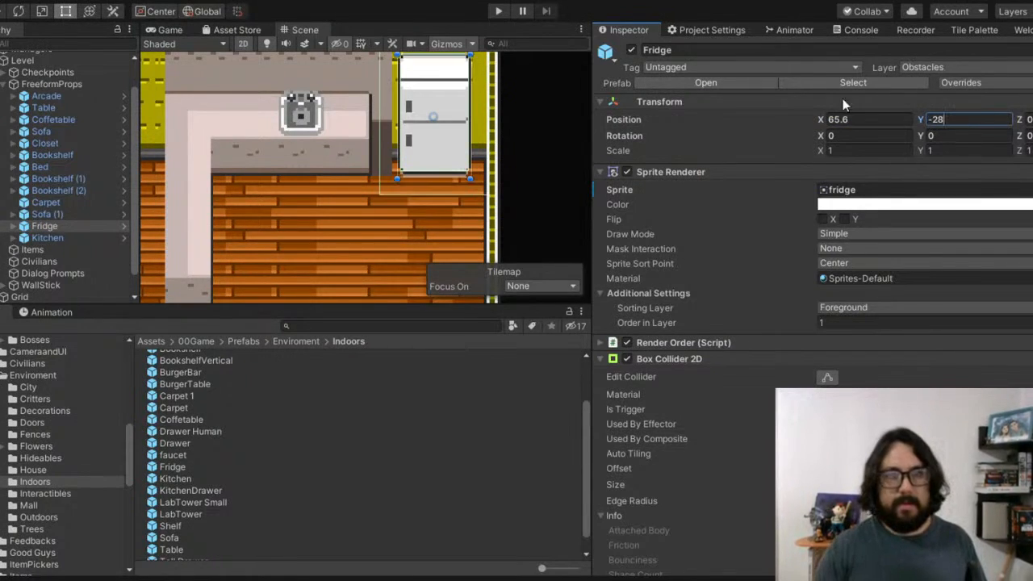
# Step: Look over the furnished room, from the kitchen corner and table across to the bookshelves, bed and closet
pyautogui.moveTo(383, 118); pyautogui.dragTo(386, 188, button='middle')
pyautogui.scroll(-9, 364, 195)
pyautogui.moveTo(272, 200); pyautogui.dragTo(366, 122, button='middle')
pyautogui.scroll(-2, 323, 185)
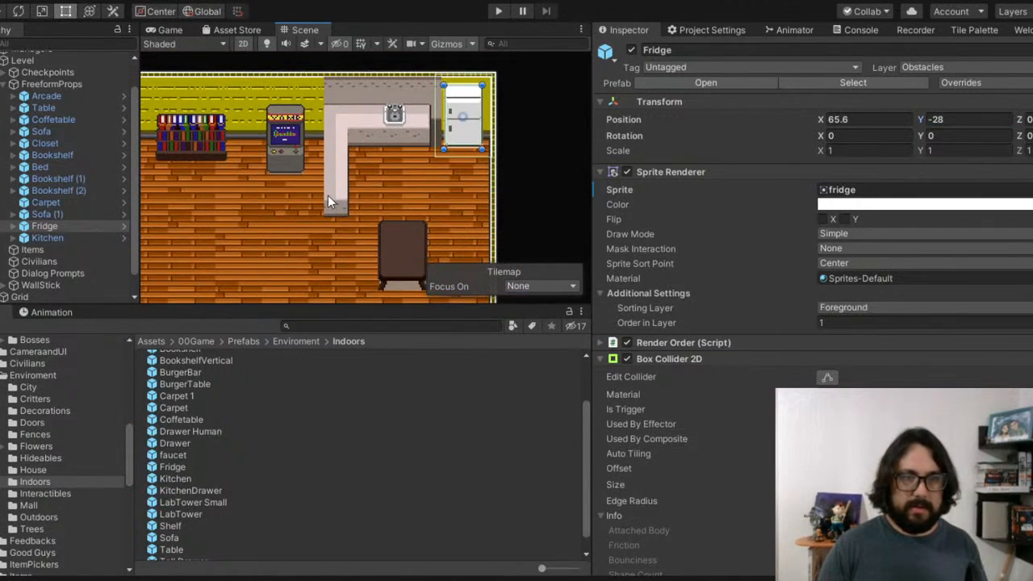
pyautogui.click(399, 253)
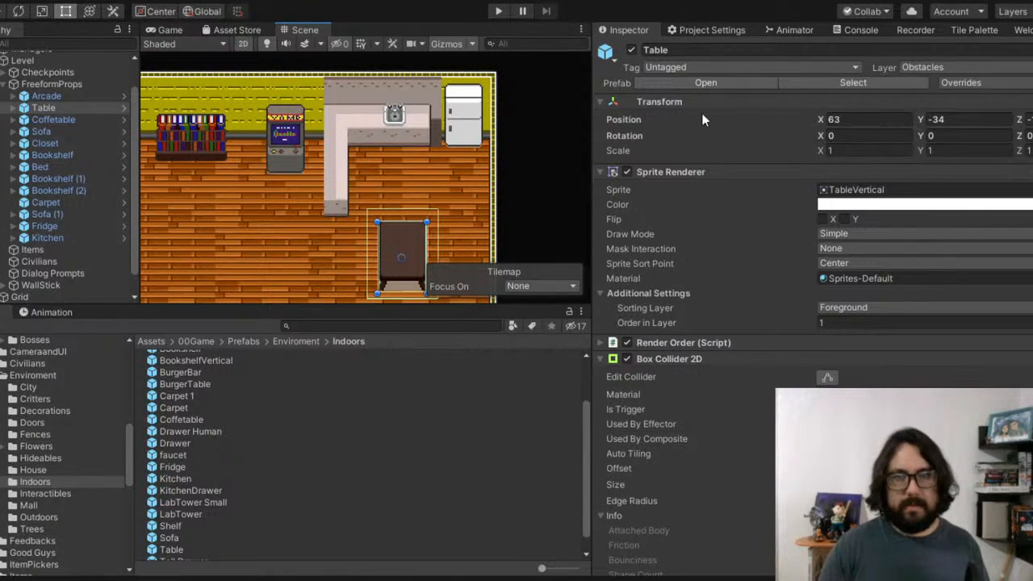
pyautogui.scroll(-2, 549, 146)
pyautogui.moveTo(395, 146); pyautogui.dragTo(417, 148, button='middle')
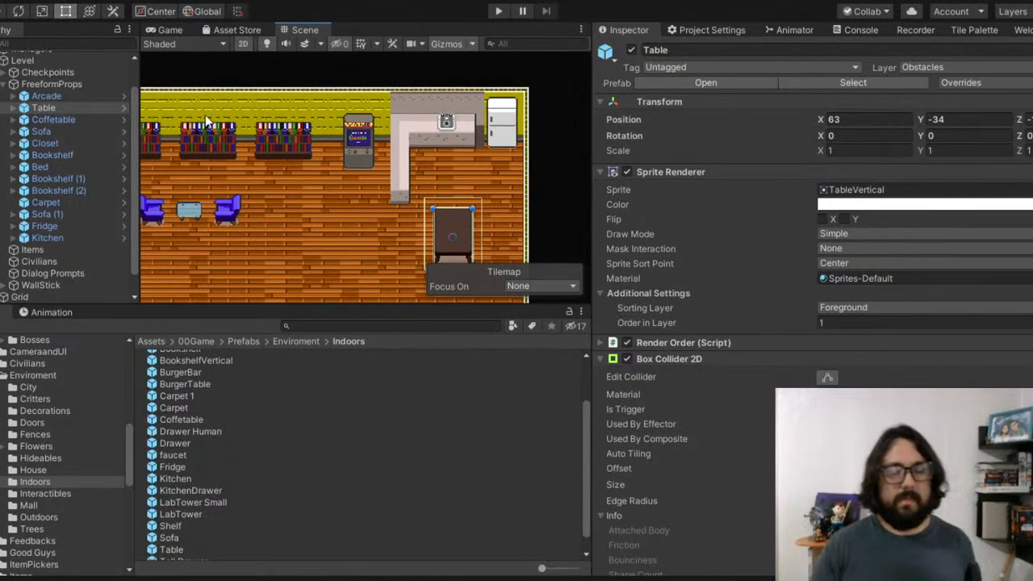
pyautogui.click(796, 32)
pyautogui.click(858, 30)
pyautogui.click(623, 29)
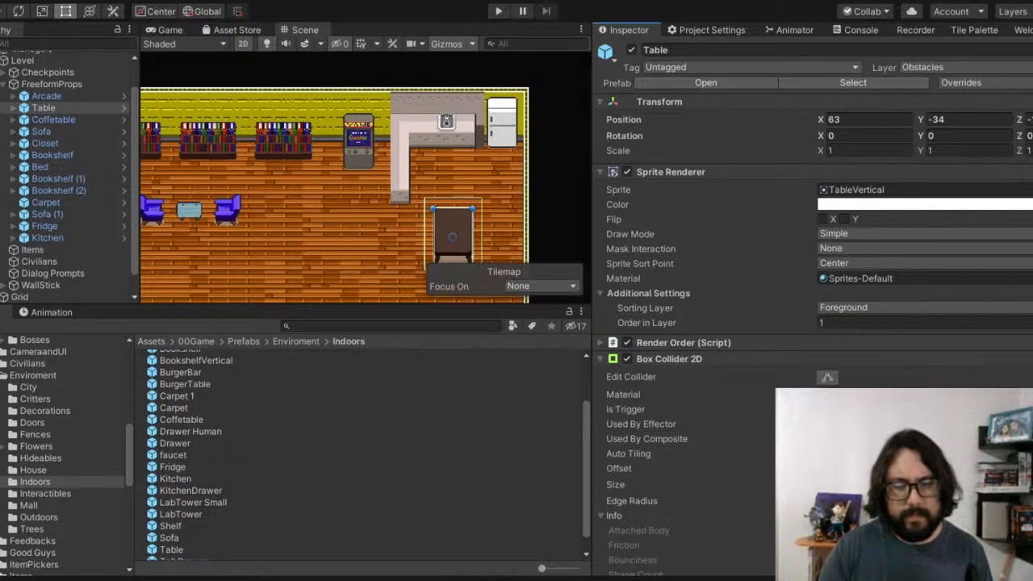
pyautogui.moveTo(367, 207); pyautogui.dragTo(446, 196, button='middle')
pyautogui.moveTo(289, 167); pyautogui.dragTo(351, 176, button='middle')
pyautogui.moveTo(292, 152); pyautogui.dragTo(390, 156, button='middle')
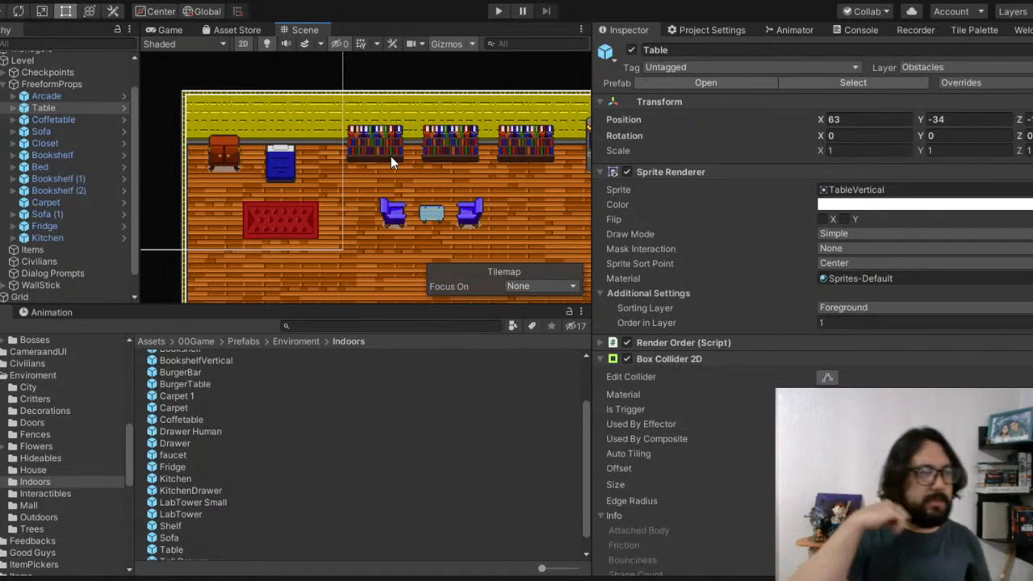
# Step: Play-test the scene, move the character around its spawn location, and stop the test
pyautogui.click(498, 11)
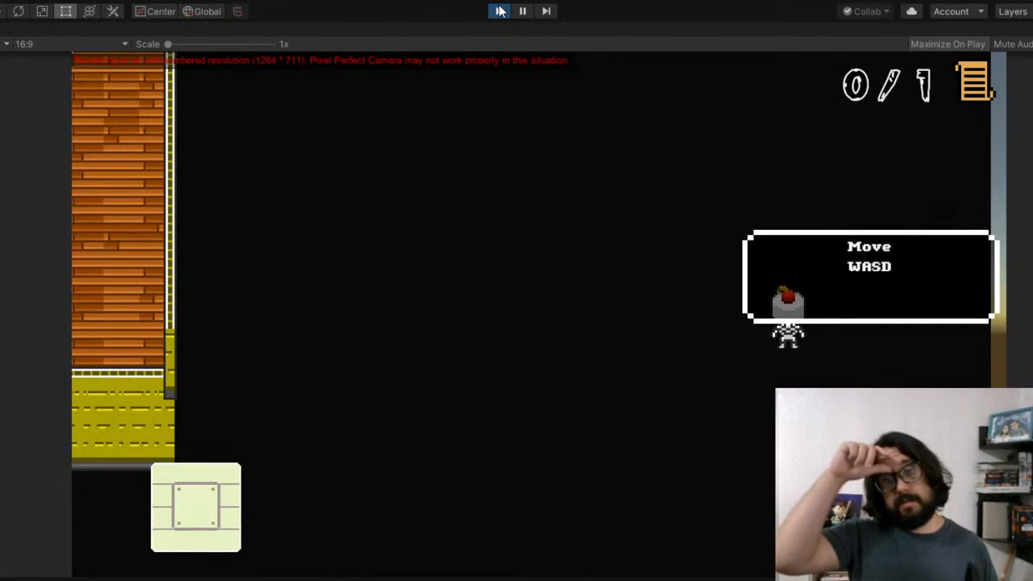
pyautogui.press('a')
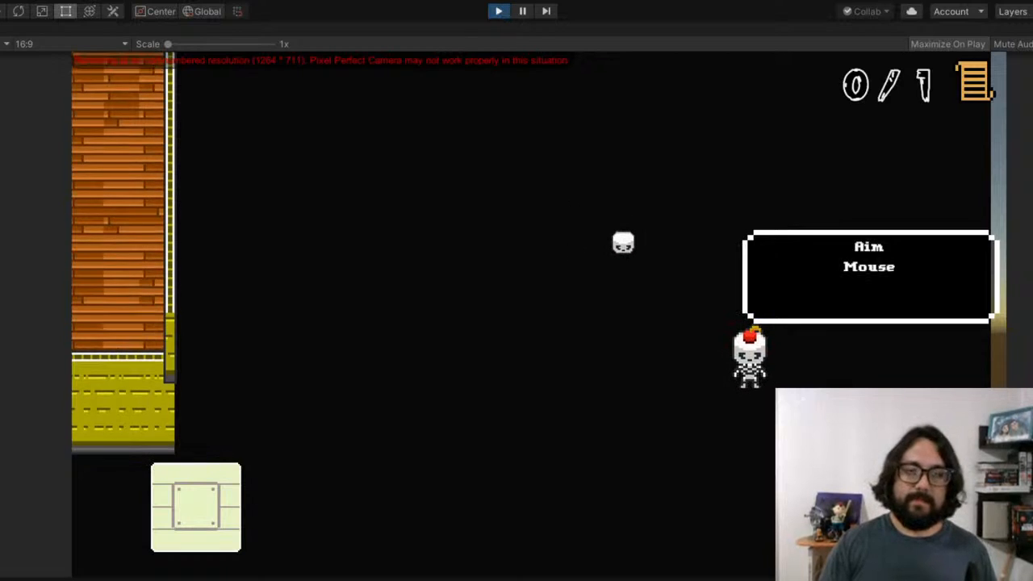
pyautogui.press('s')
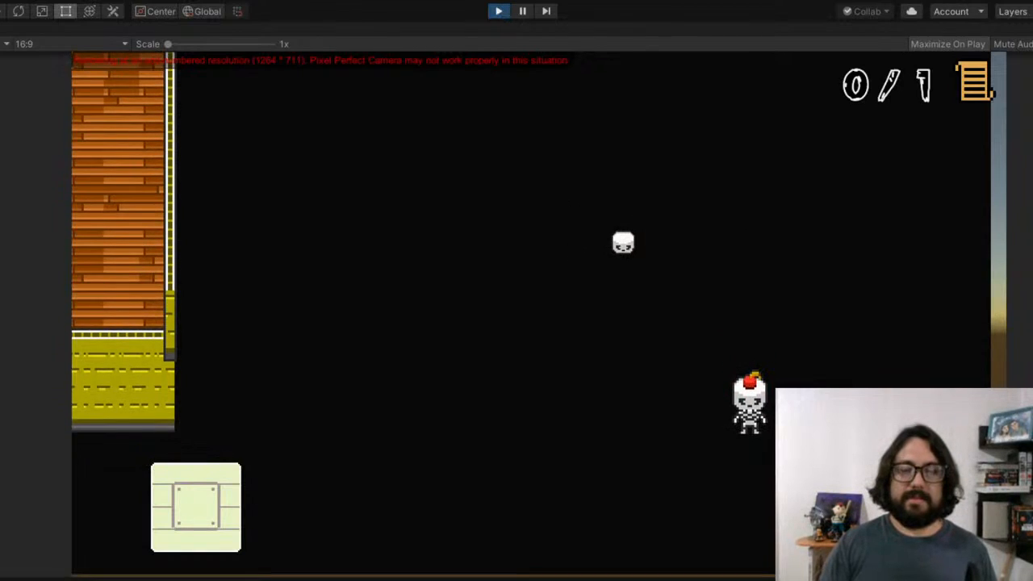
pyautogui.press('s')
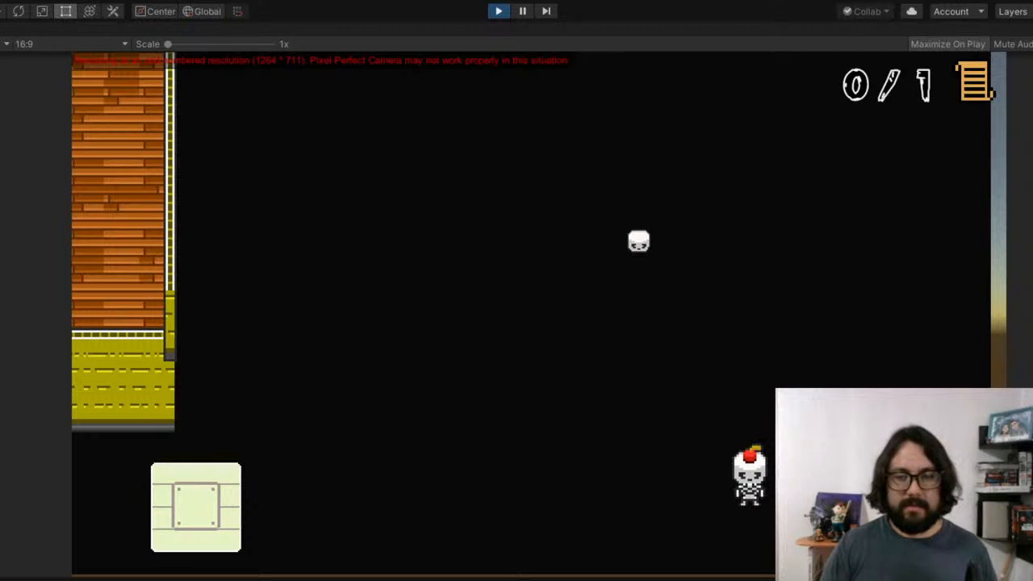
pyautogui.click(496, 12)
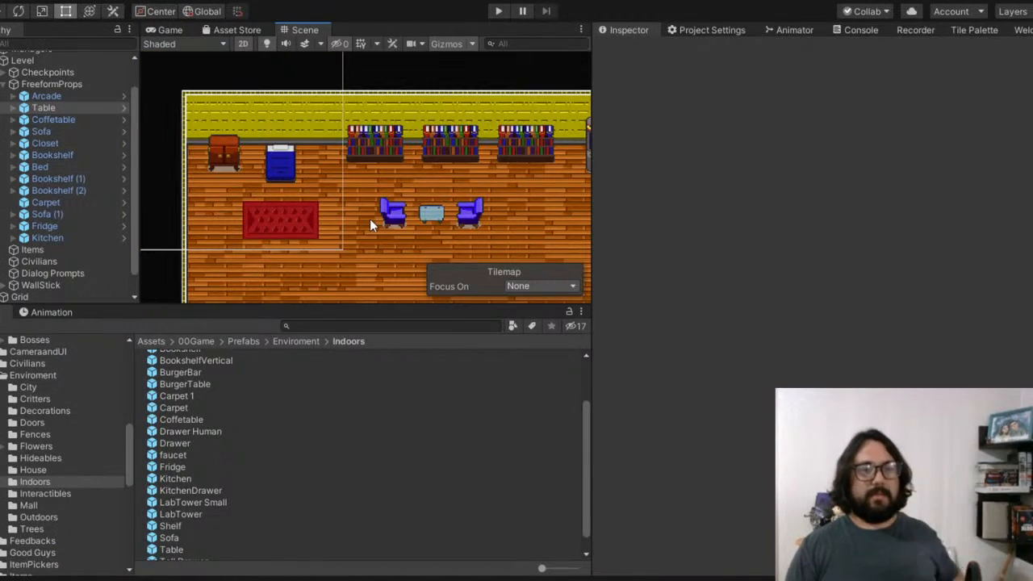
# Step: Examine the whole house layout and the Walls tilemap around the room's lower wall
pyautogui.scroll(-3, 393, 225)
pyautogui.moveTo(375, 209); pyautogui.dragTo(255, 98, button='middle')
pyautogui.scroll(-1, 284, 168)
pyautogui.scroll(-4, 287, 176)
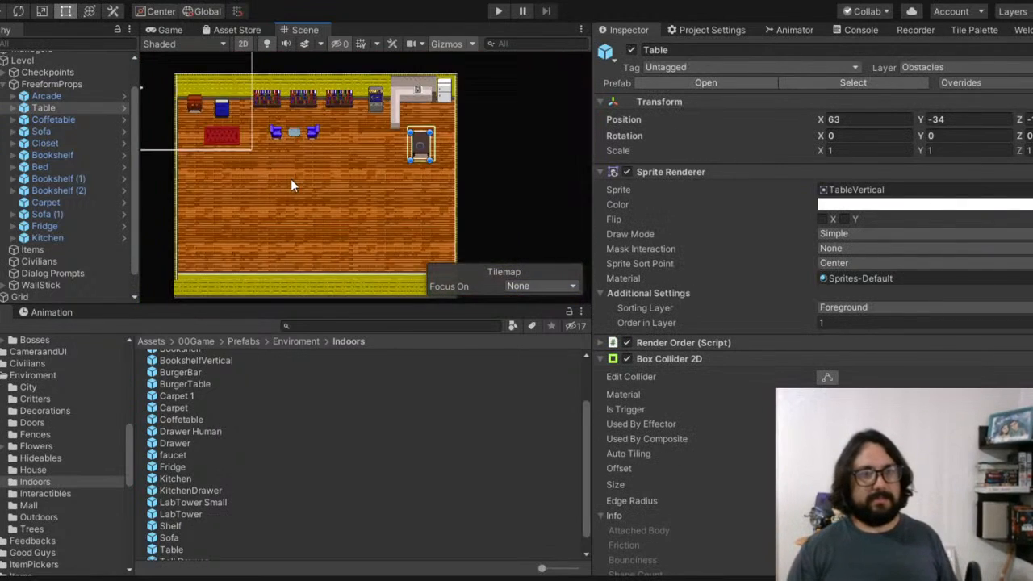
pyautogui.scroll(-1, 21, 278)
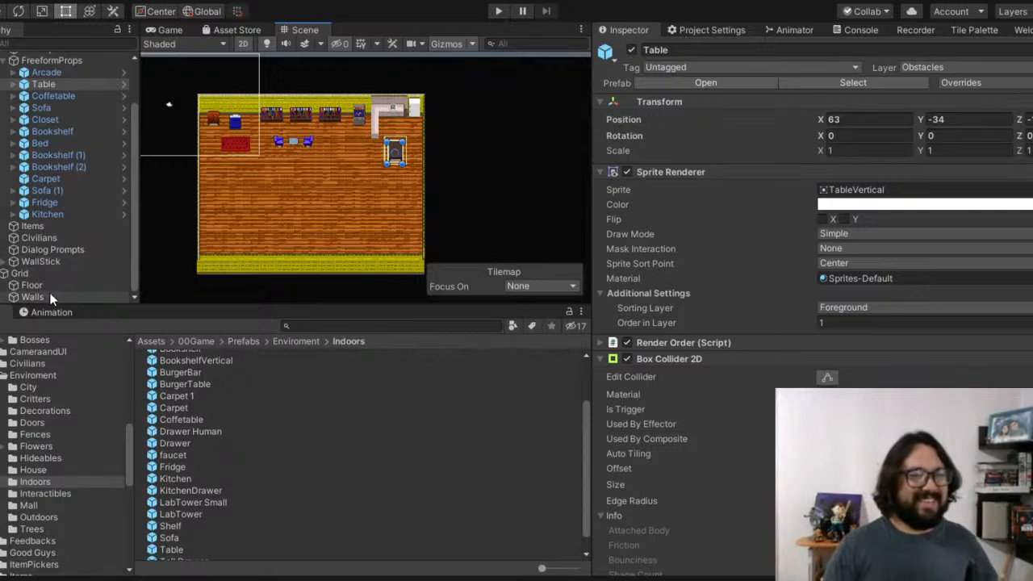
pyautogui.click(48, 297)
pyautogui.scroll(4, 192, 267)
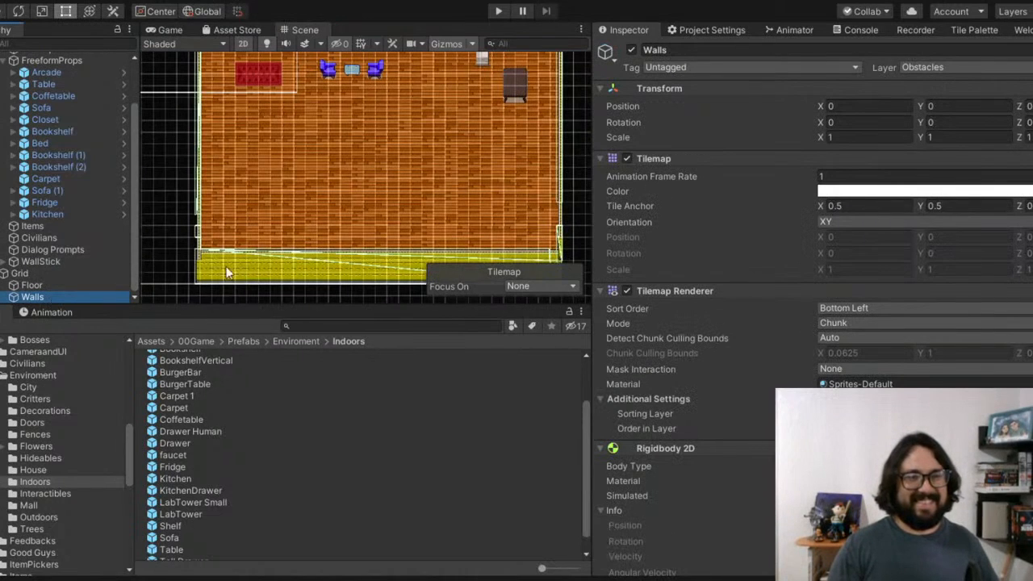
pyautogui.scroll(1, 231, 234)
pyautogui.moveTo(270, 192); pyautogui.dragTo(251, 189, button='middle')
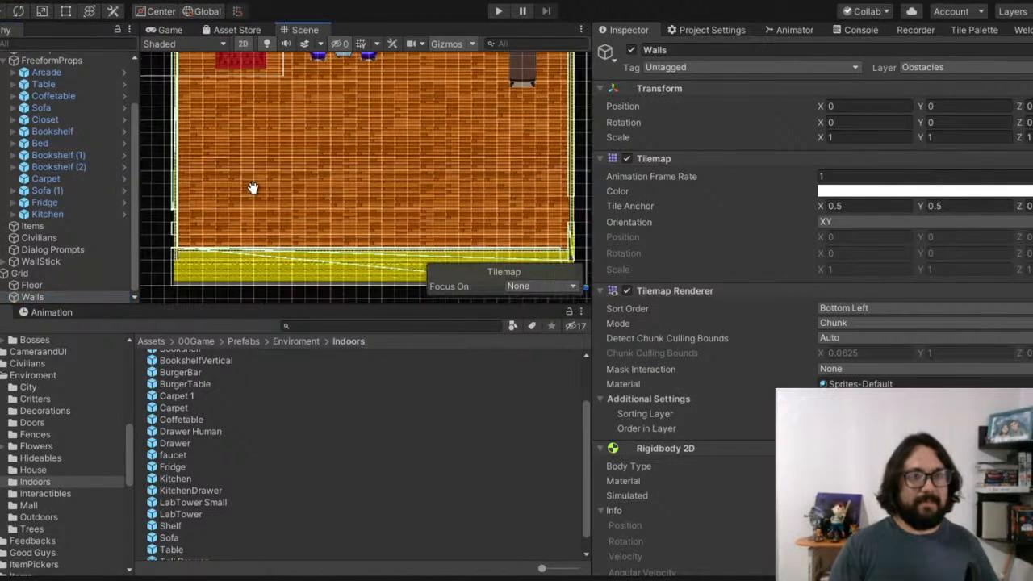
pyautogui.scroll(2, 42, 133)
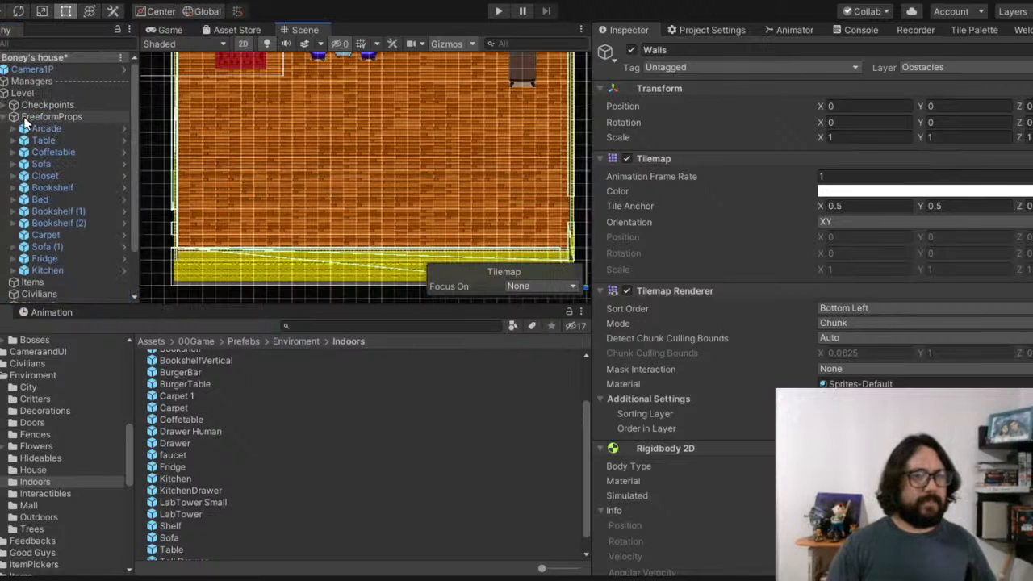
# Step: Move the SpawnPoint1 checkpoint inside the house, above the lower wall, at X 50.82, Y -43.8
pyautogui.click(5, 117)
pyautogui.click(5, 105)
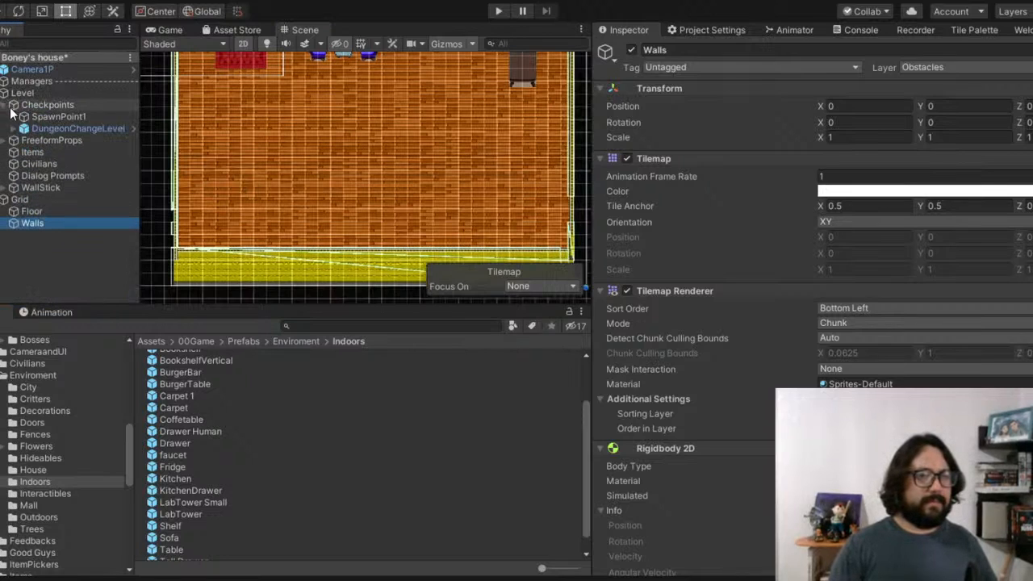
pyautogui.click(65, 117)
pyautogui.scroll(-5, 370, 157)
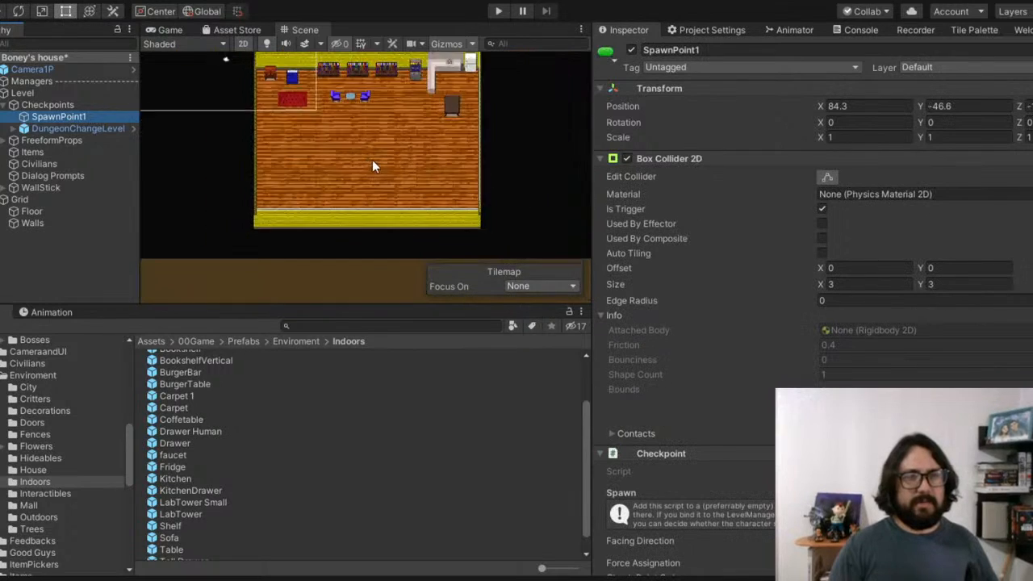
pyautogui.moveTo(820, 103); pyautogui.dragTo(1, 125)
pyautogui.scroll(6, 400, 183)
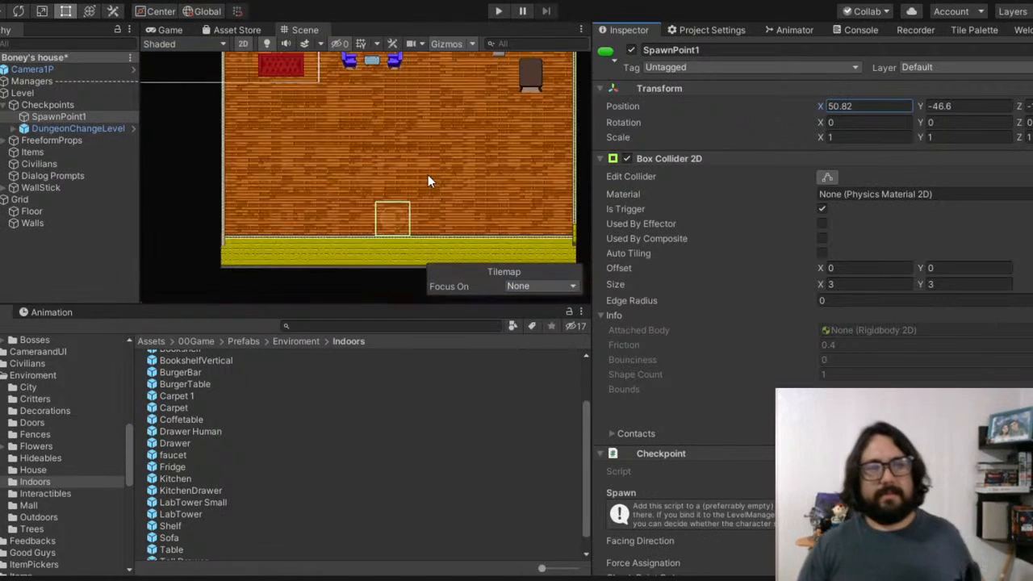
pyautogui.moveTo(922, 107); pyautogui.dragTo(932, 110)
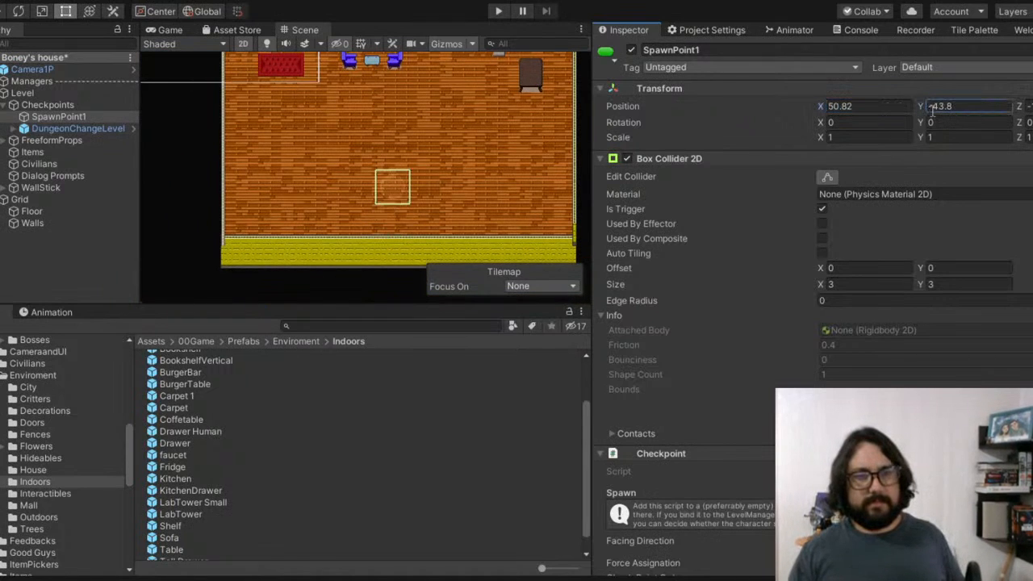
# Step: Play-test the scene and walk the character from the spawn point past the armchairs to the bed
pyautogui.click(501, 11)
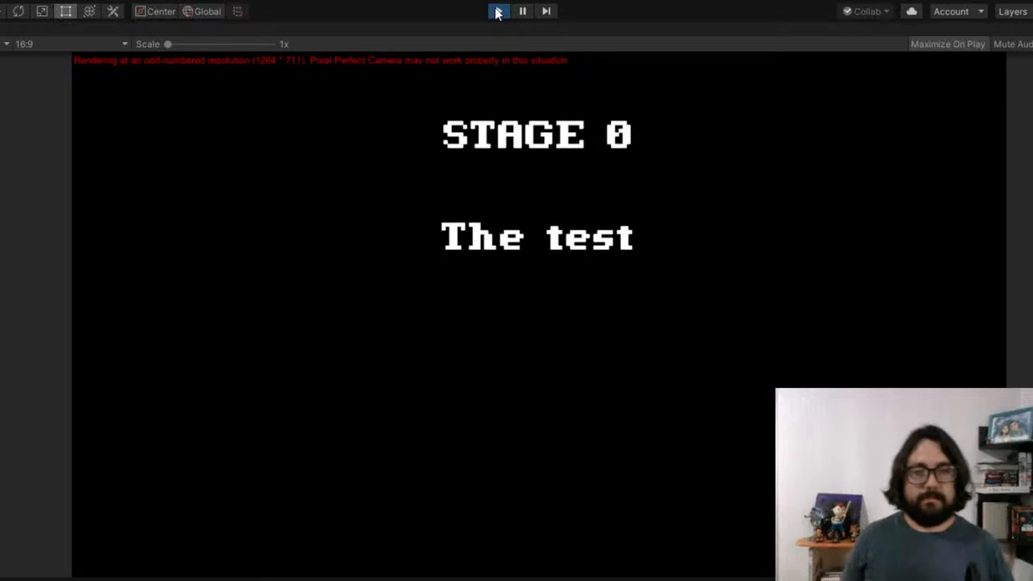
pyautogui.press('w')
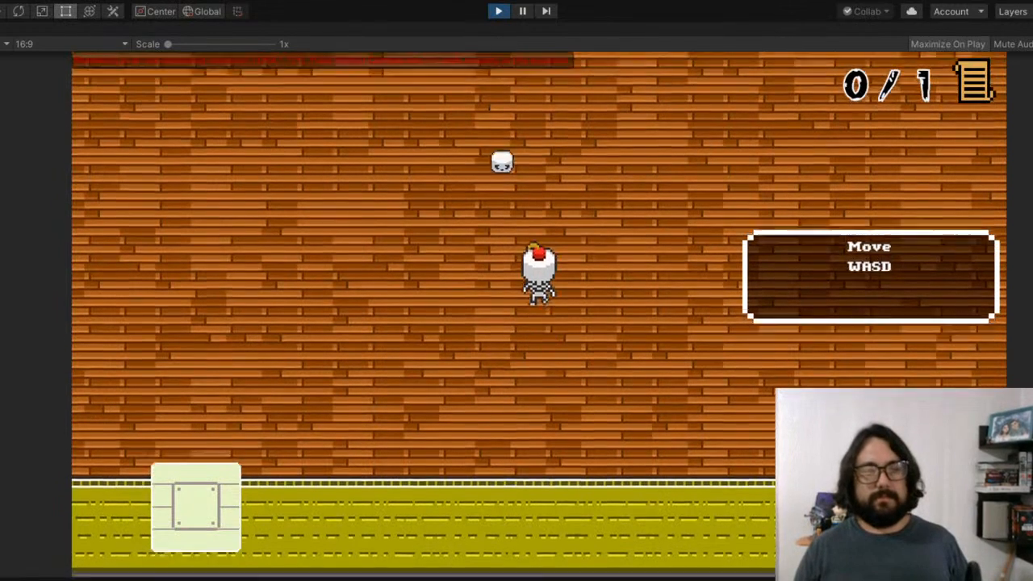
pyautogui.press('a')
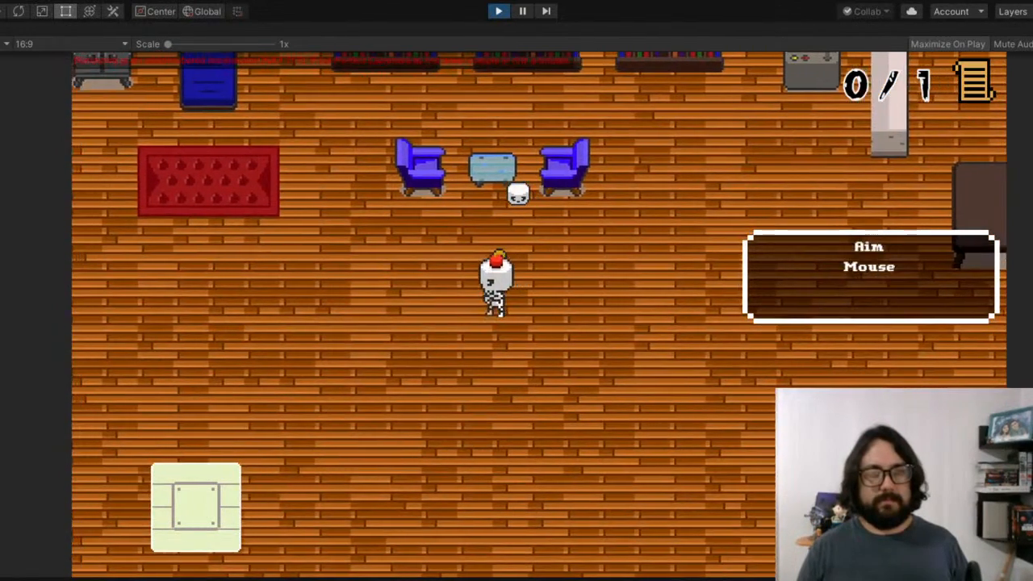
pyautogui.press('w')
pyautogui.press('w')
pyautogui.press('a')
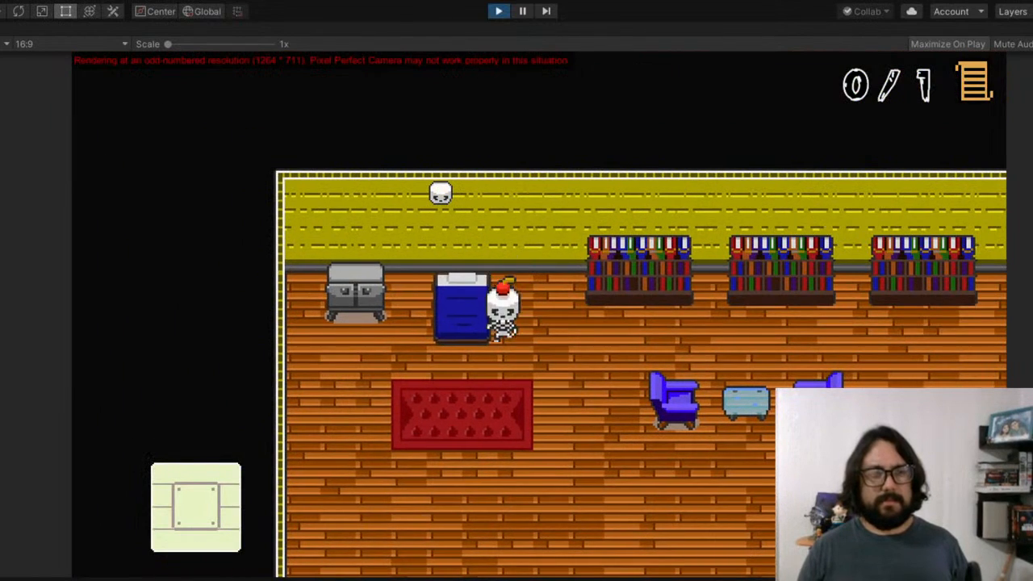
# Step: Walk the character between the closet and the carpet, and return to the side of the bed
pyautogui.press('s')
pyautogui.press('a')
pyautogui.press('w')
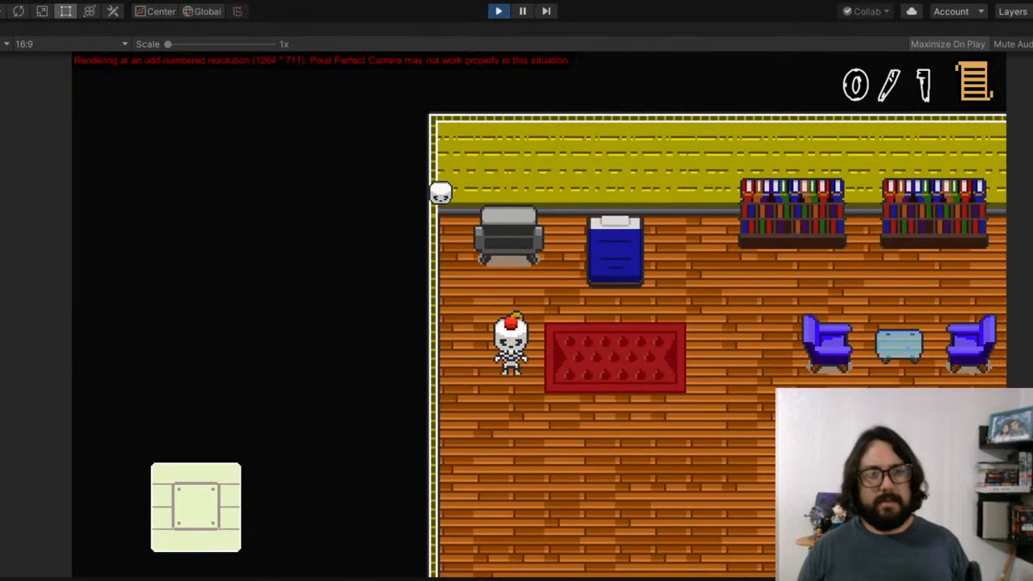
pyautogui.press('d')
pyautogui.press('w')
pyautogui.press('a')
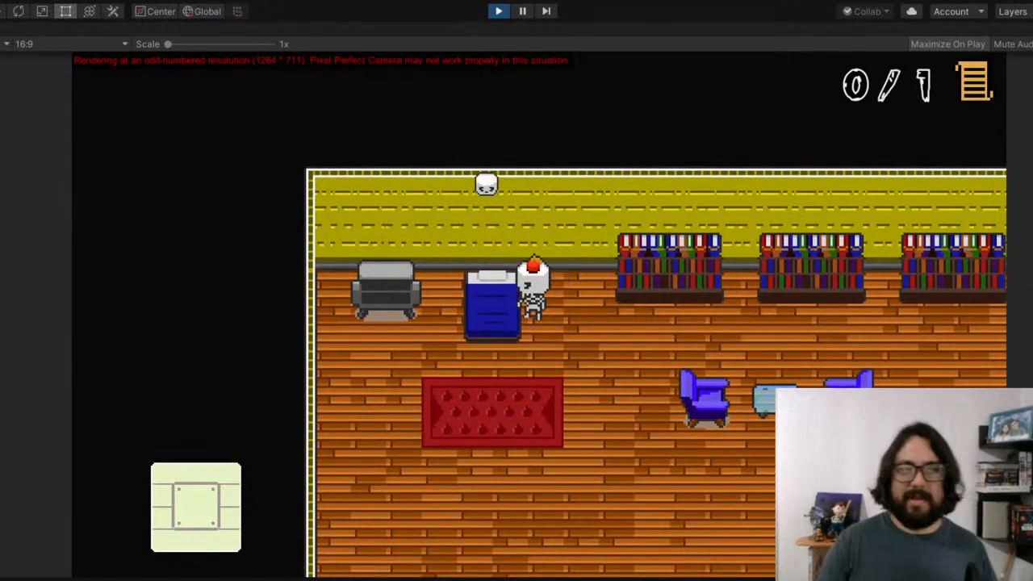
# Step: Walk the character from the bed past the carpet and along the three bookshelves to the arcade machine
pyautogui.press('s')
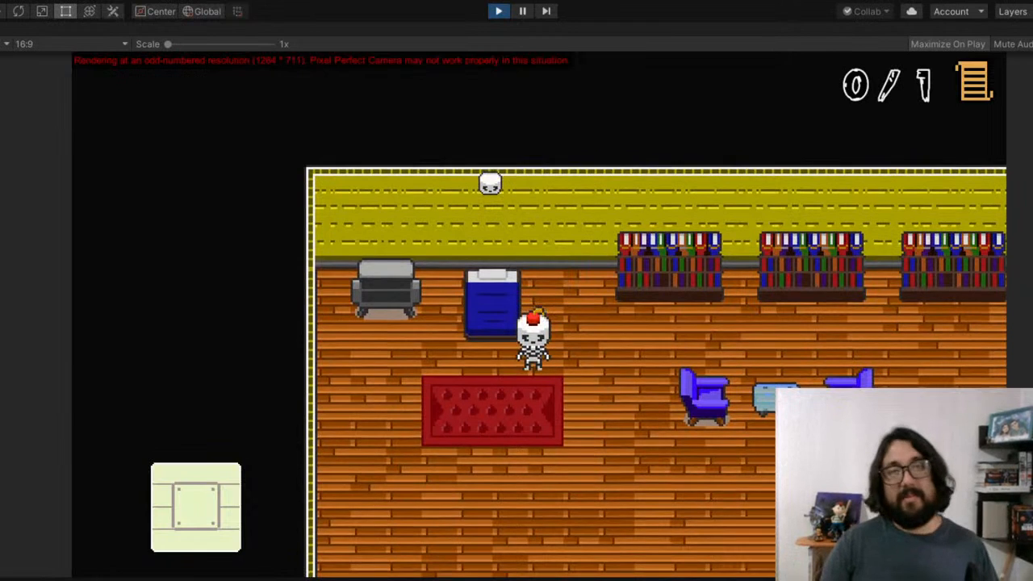
pyautogui.press('w')
pyautogui.press('s')
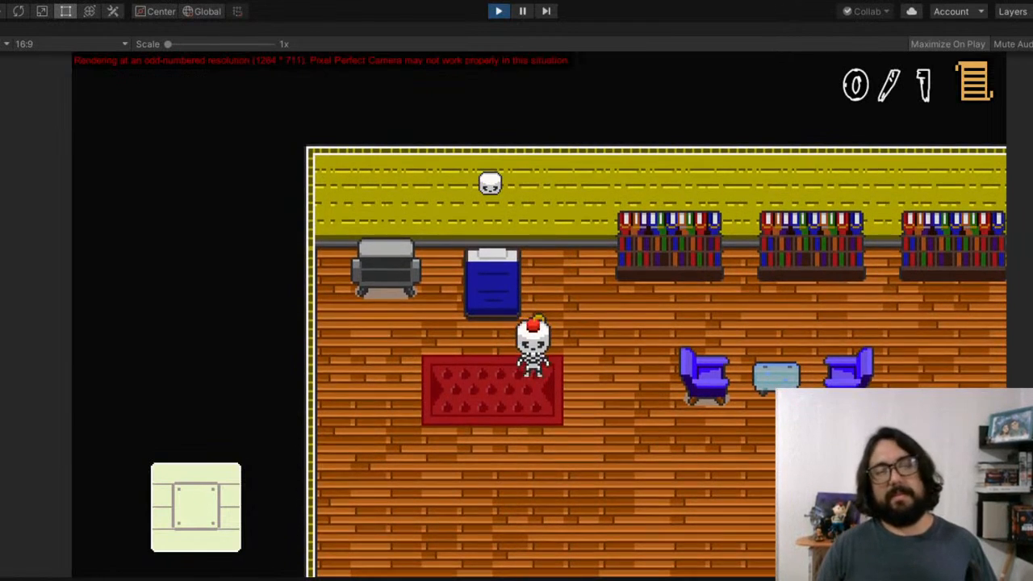
pyautogui.press('d')
pyautogui.press('w')
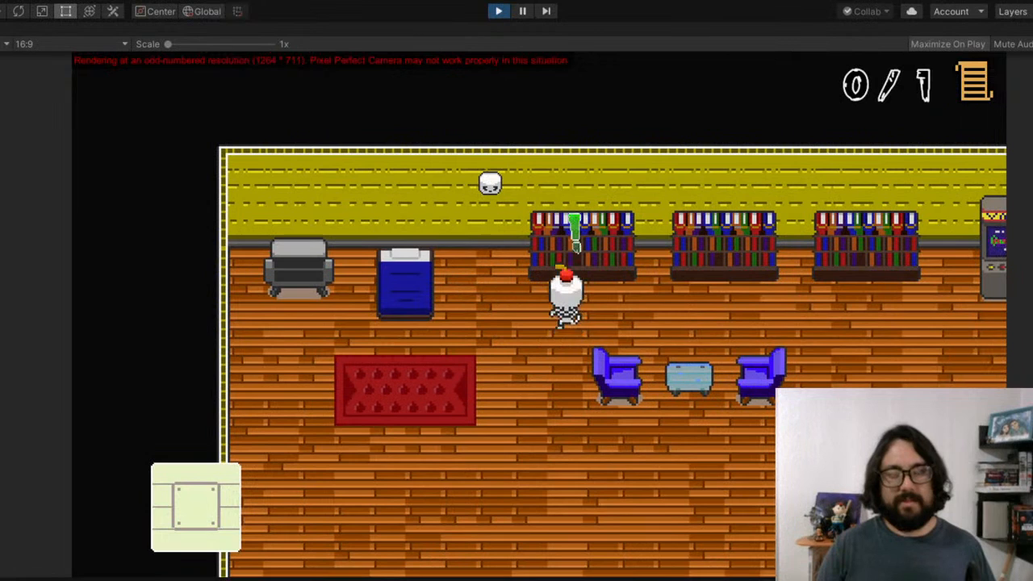
pyautogui.press('d')
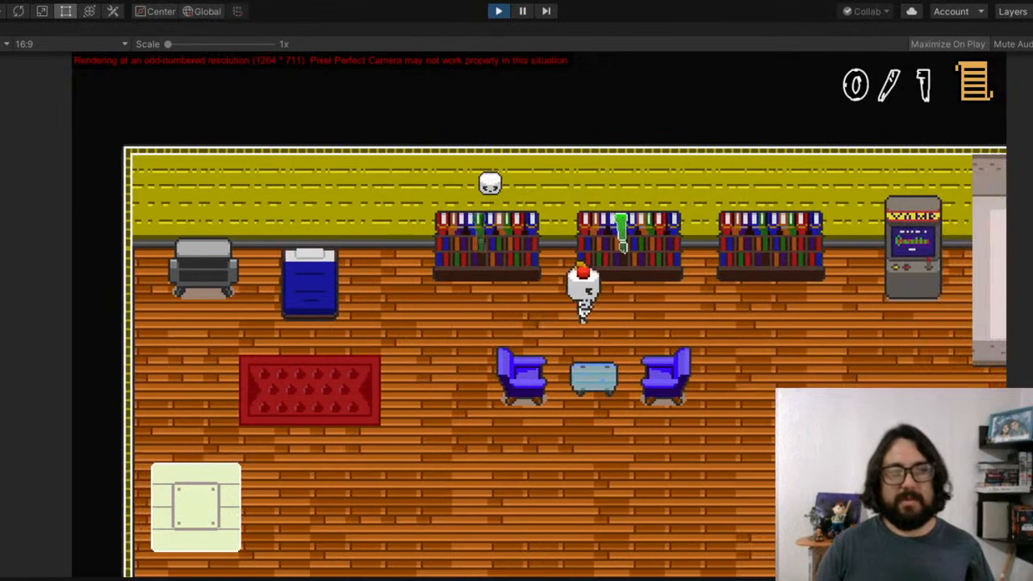
pyautogui.press('d')
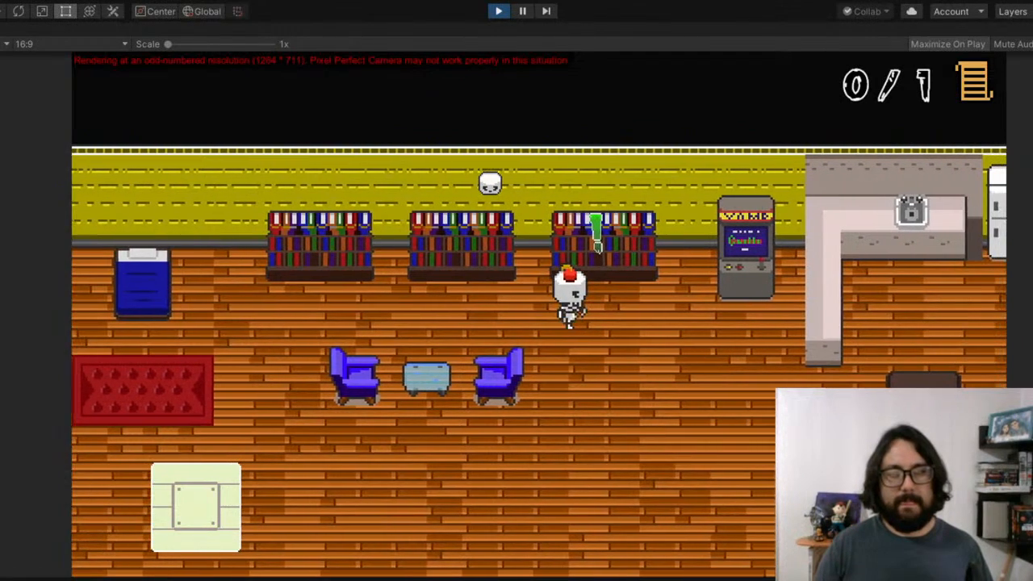
pyautogui.press('d')
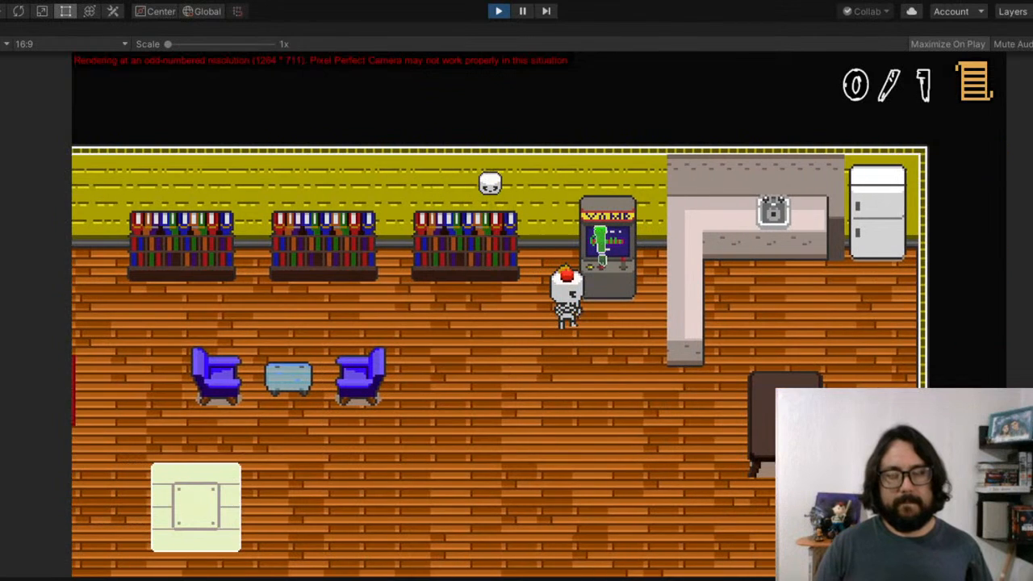
# Step: Walk the character around the kitchen counter to the fridge and the side wall, and end the play-test
pyautogui.press('s')
pyautogui.press('d')
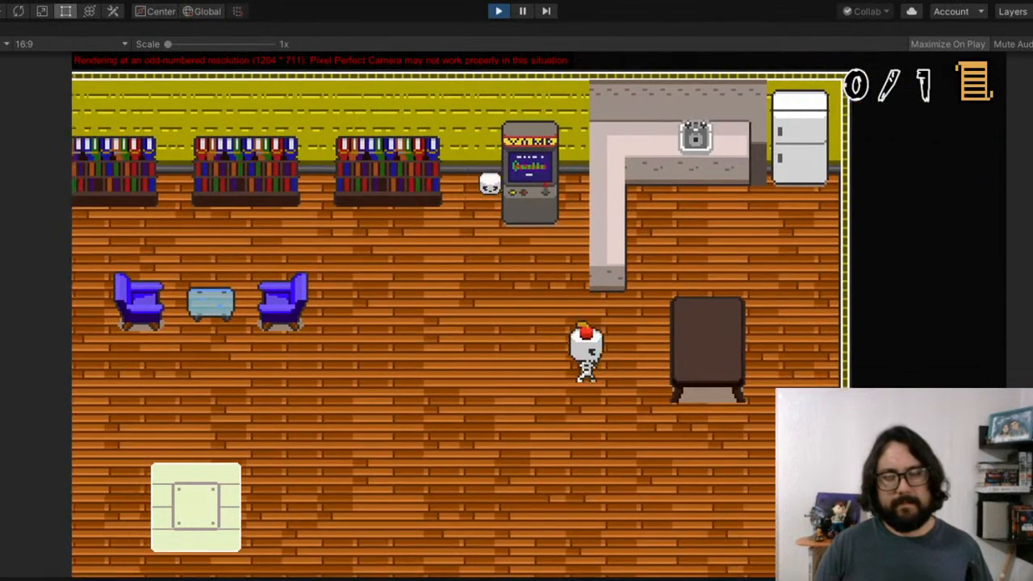
pyautogui.press('w')
pyautogui.press('d')
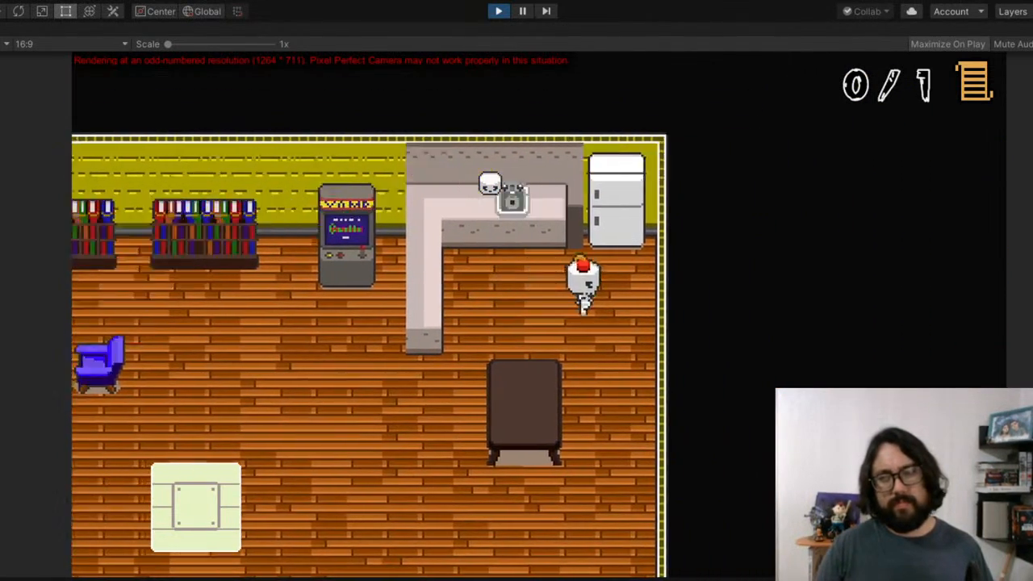
pyautogui.press('s')
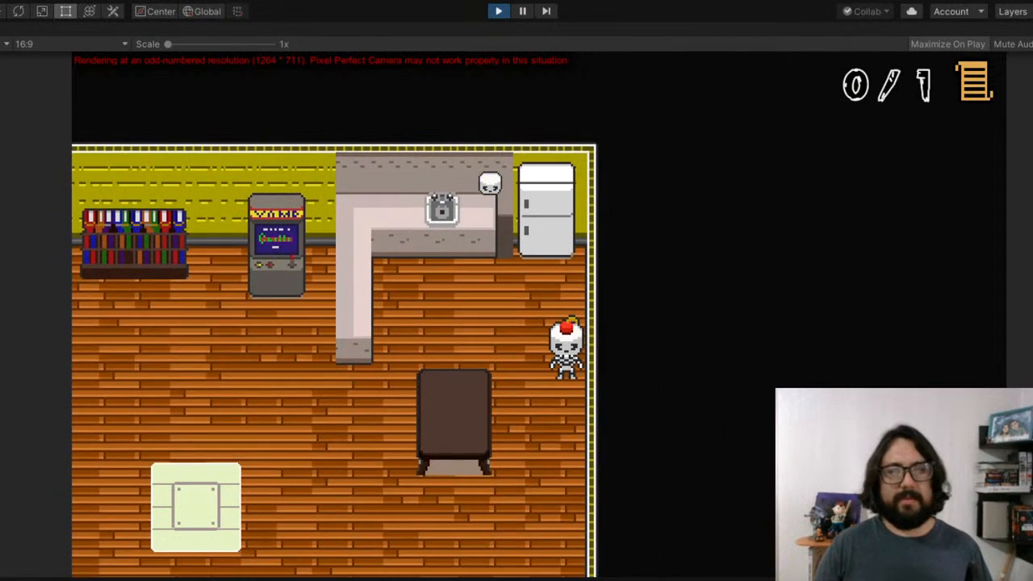
pyautogui.click(499, 11)
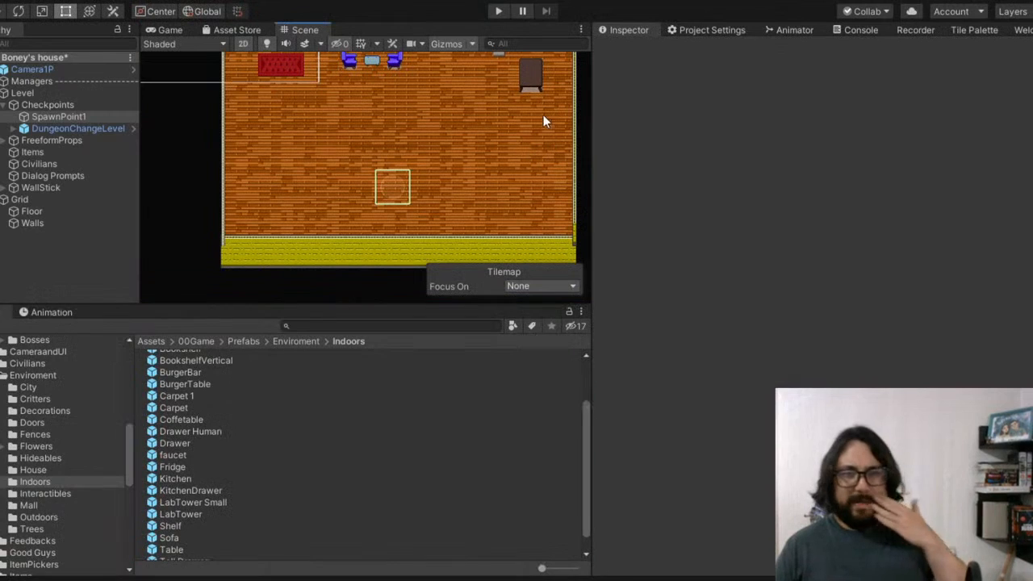
# Step: Set the Y position of the Fridge beside the kitchen counter to -29
pyautogui.moveTo(517, 87); pyautogui.dragTo(511, 173, button='middle')
pyautogui.scroll(1, 556, 92)
pyautogui.moveTo(556, 92); pyautogui.dragTo(521, 128, button='middle')
pyautogui.scroll(10, 520, 133)
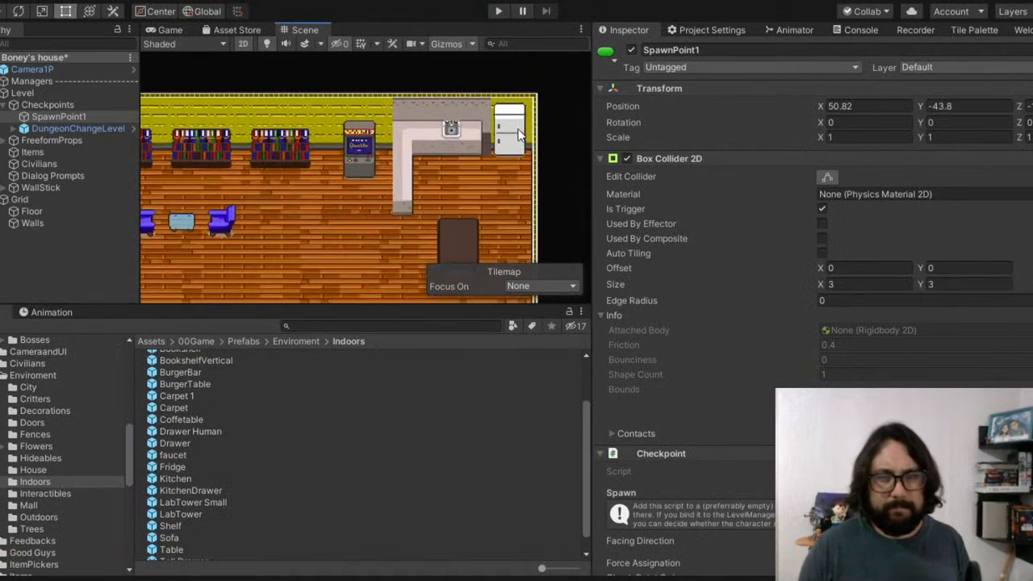
pyautogui.click(502, 131)
pyautogui.click(968, 120)
pyautogui.write('-29')
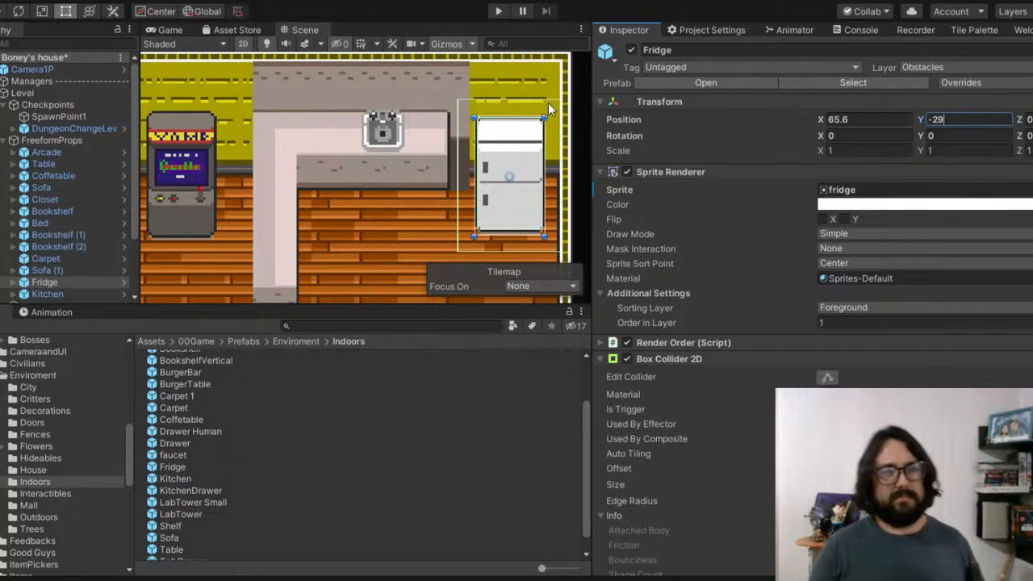
pyautogui.press('BackSpace')
pyautogui.write('8')
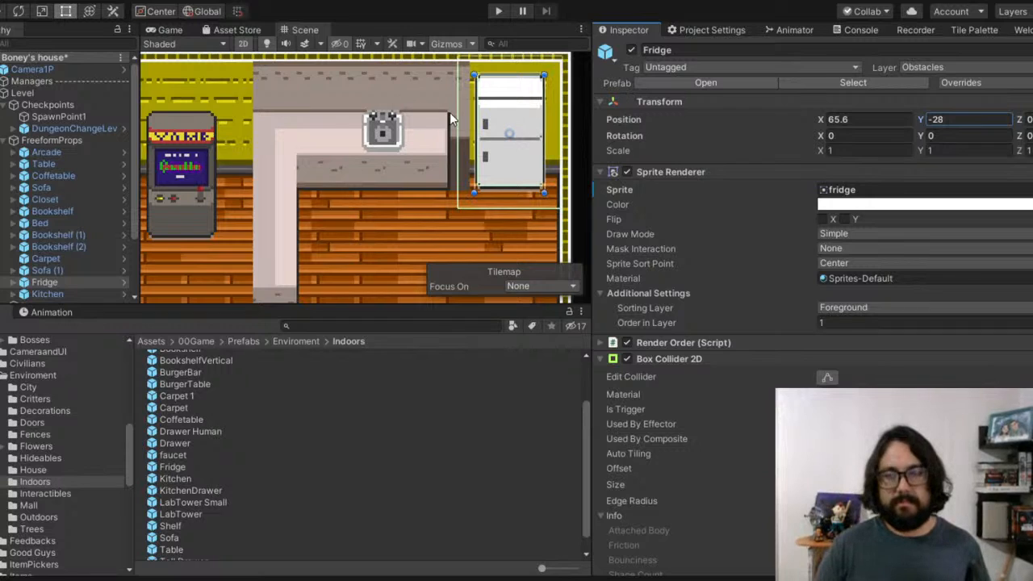
pyautogui.click(962, 120)
pyautogui.write('-29')
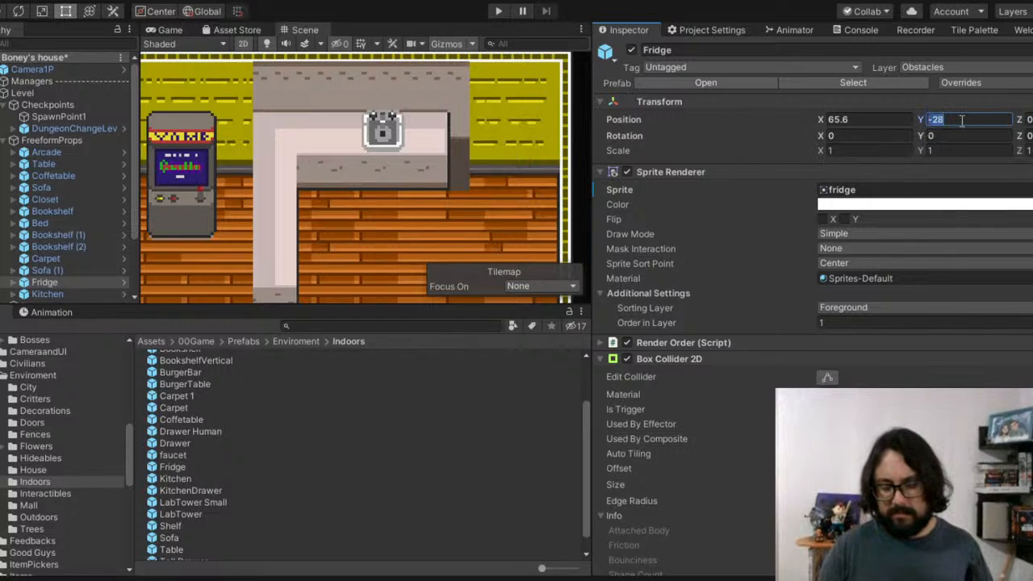
pyautogui.press('Return')
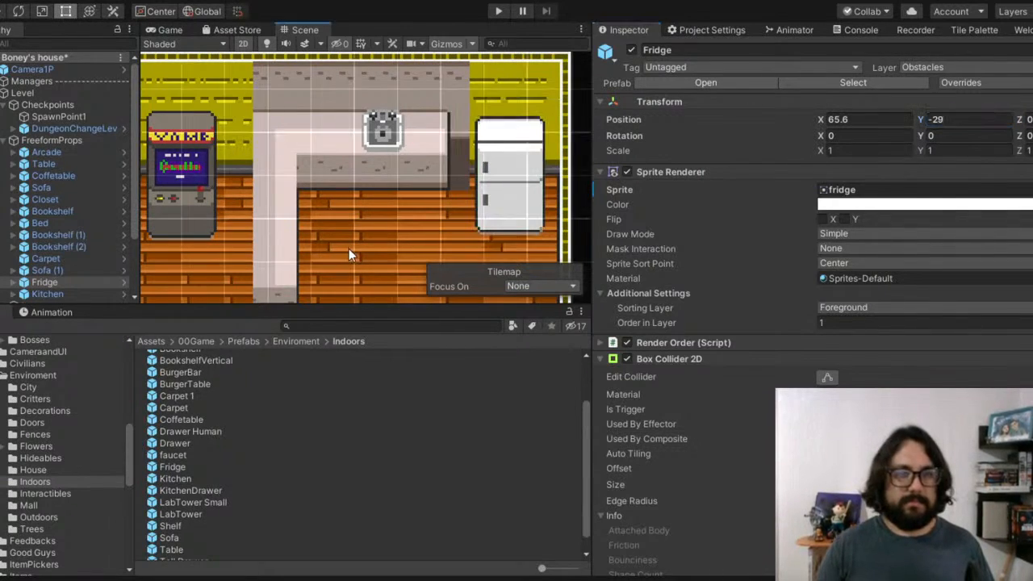
# Step: Show the beach tile palette and make Walls the active tilemap
pyautogui.click(348, 249)
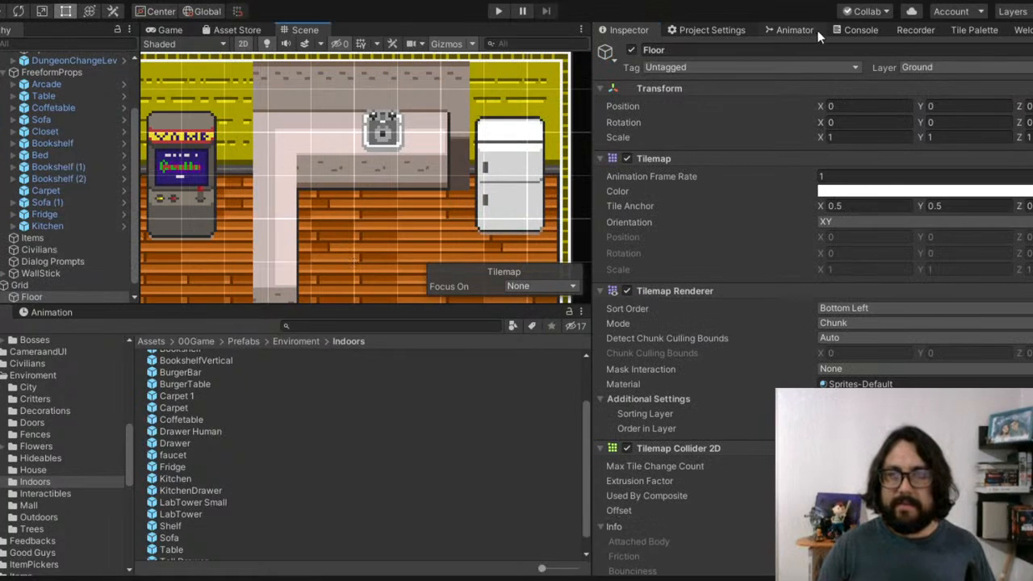
pyautogui.click(977, 30)
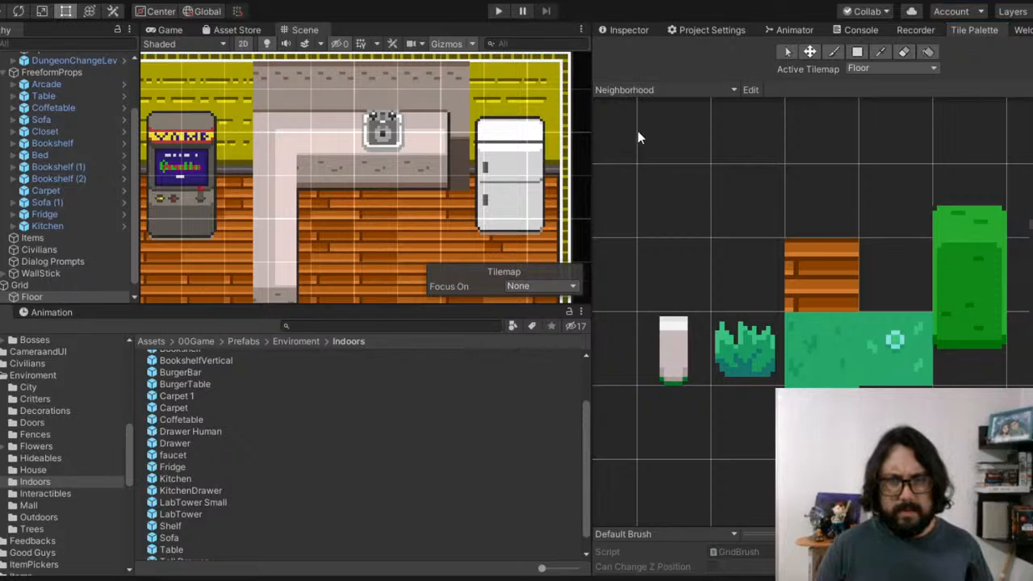
pyautogui.click(646, 90)
pyautogui.click(645, 111)
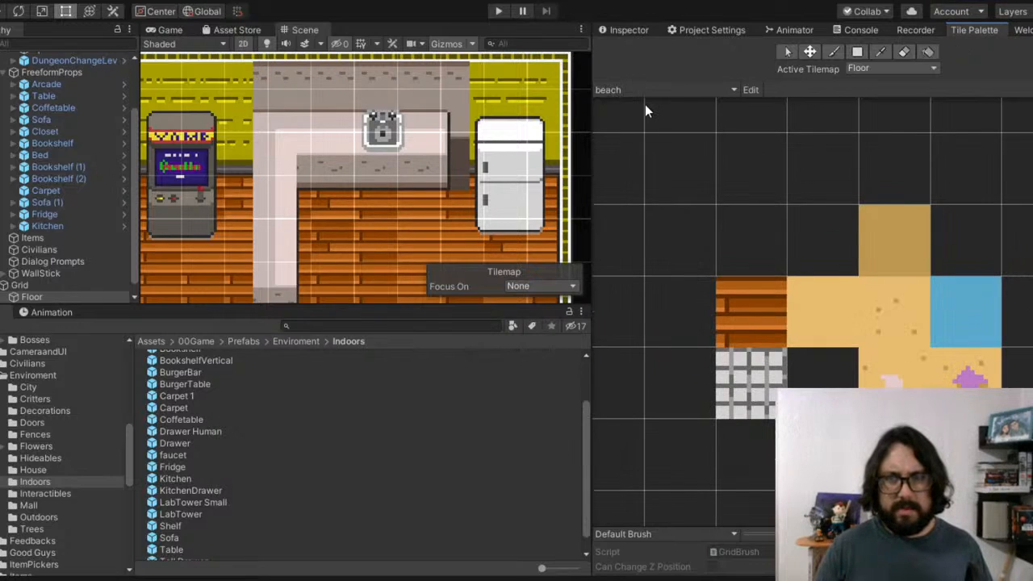
pyautogui.click(823, 384)
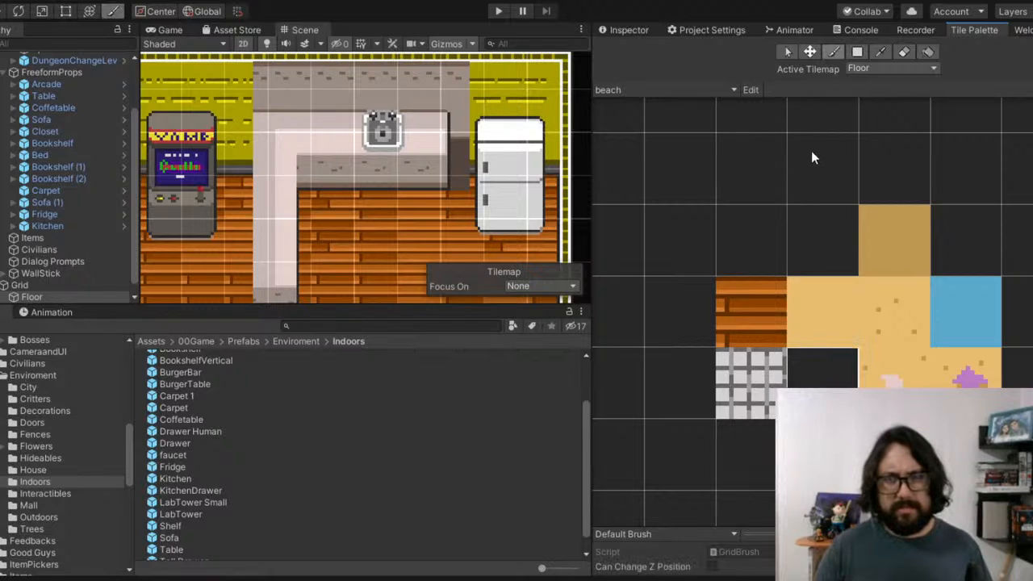
pyautogui.click(859, 68)
pyautogui.click(873, 86)
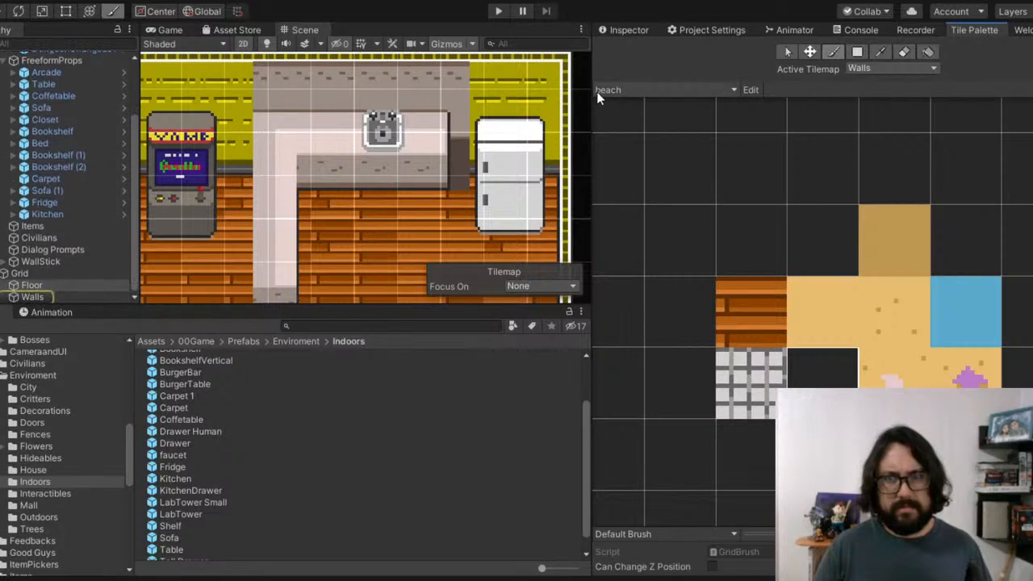
# Step: Try brushing an empty cell of the beach palette onto the Walls tilemap above the house, and undo it
pyautogui.click(736, 219)
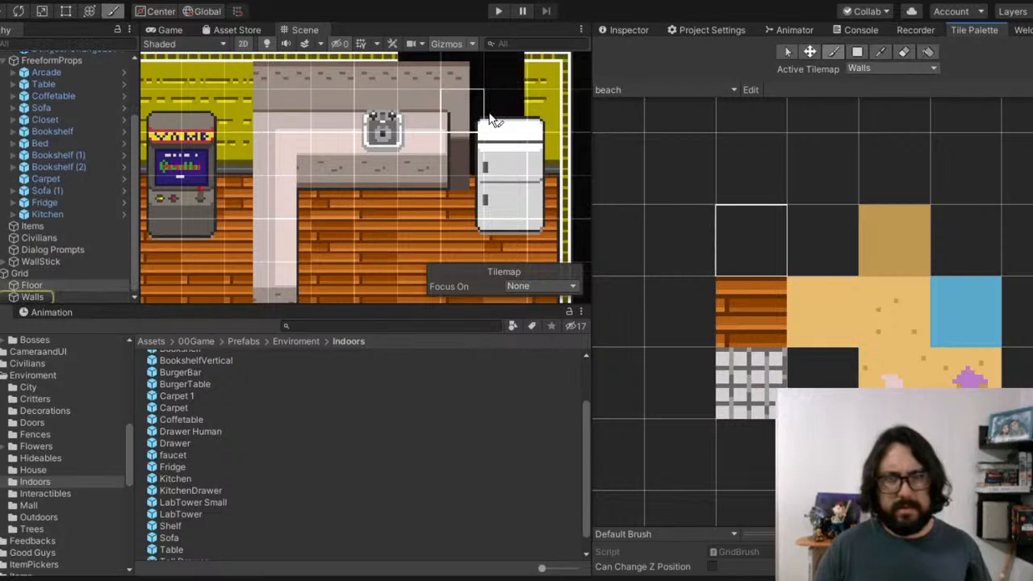
pyautogui.click(690, 260)
pyautogui.click(748, 250)
pyautogui.moveTo(394, 92); pyautogui.dragTo(318, 280, button='middle')
pyautogui.moveTo(377, 201)
pyautogui.mouseDown()
pyautogui.moveTo(472, 144)
pyautogui.moveTo(377, 168)
pyautogui.mouseUp()
pyautogui.scroll(-8, 402, 167)
pyautogui.hotkey('ctrl', 'z')
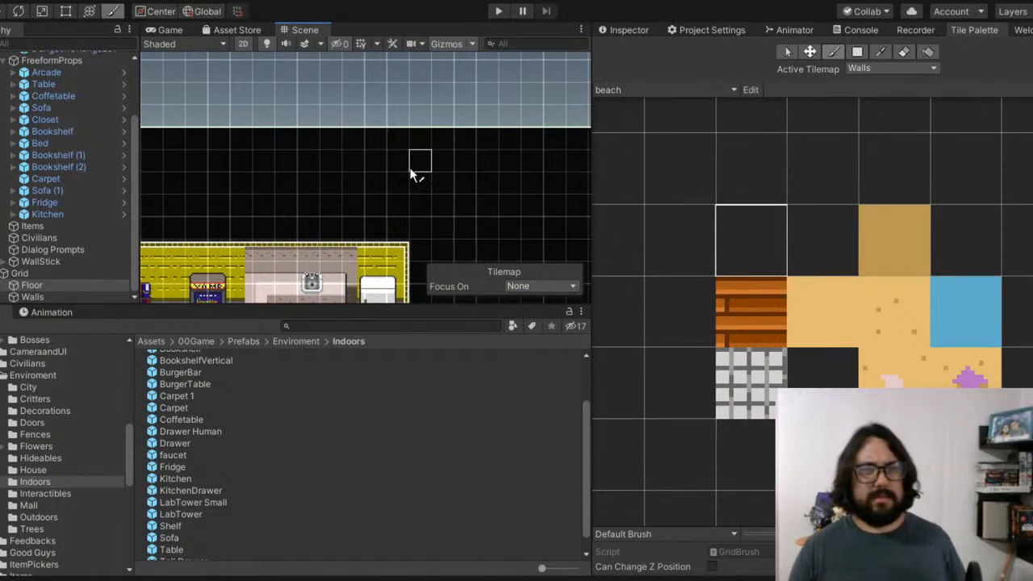
# Step: Try other empty cells of the beach palette as the brush, paint blue wall tiles beyond the house's upper corner, and undo them
pyautogui.click(680, 384)
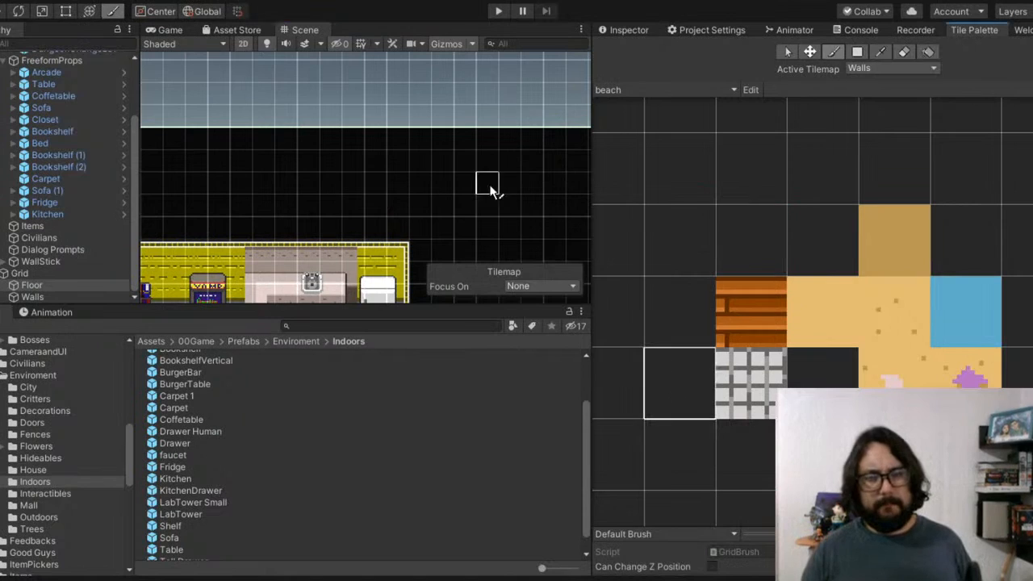
pyautogui.click(820, 381)
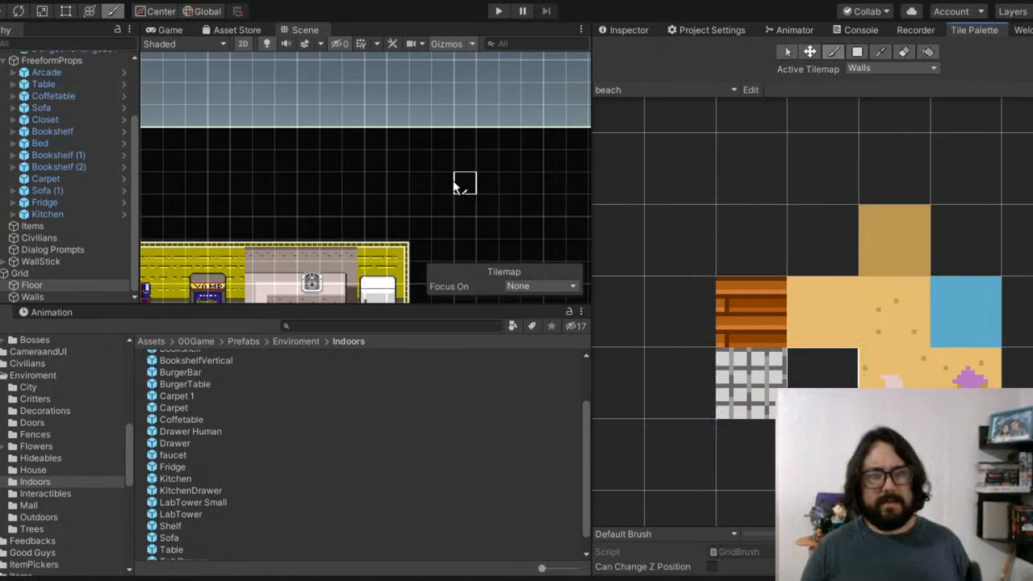
pyautogui.click(755, 454)
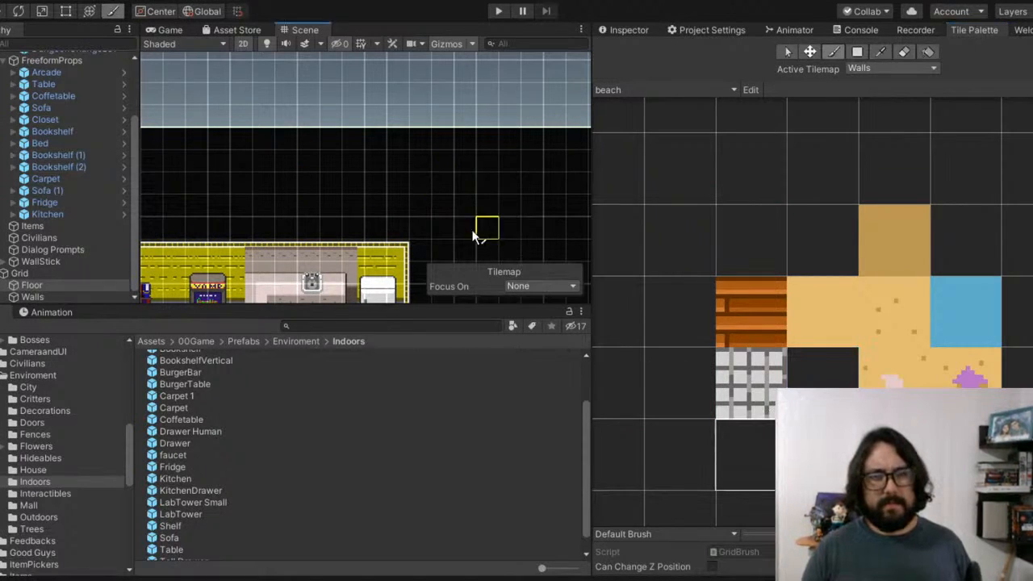
pyautogui.click(677, 454)
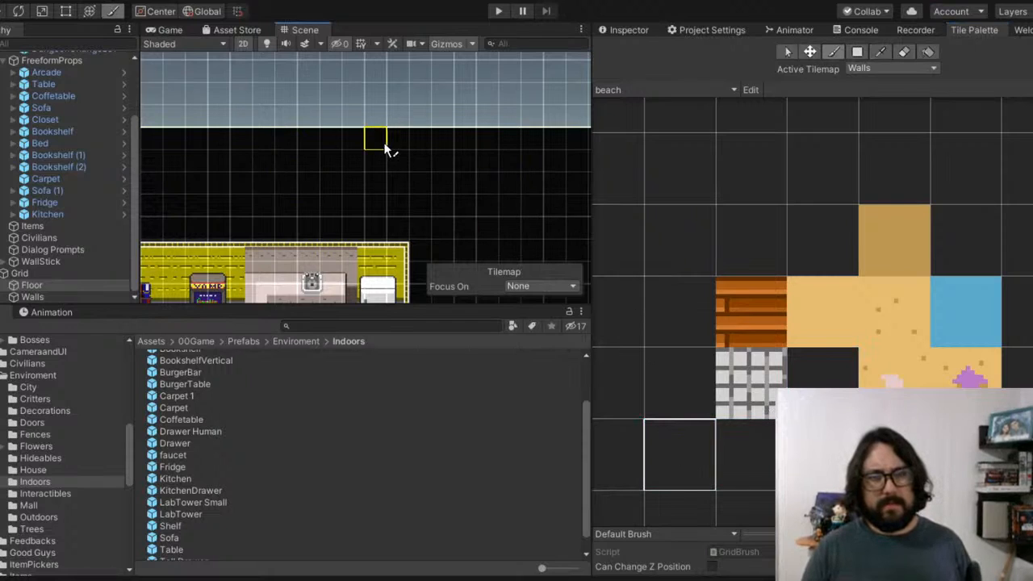
pyautogui.click(817, 228)
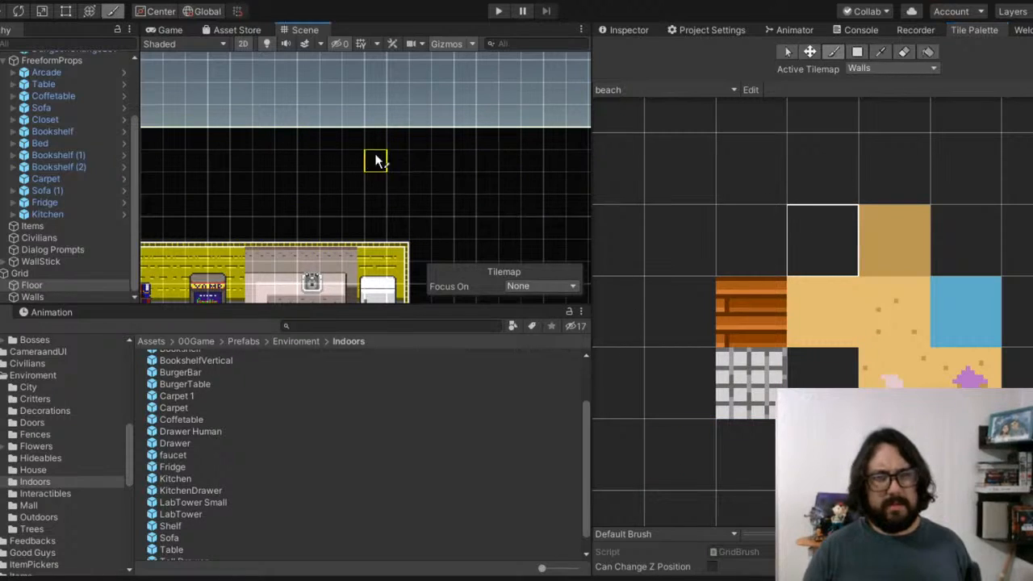
pyautogui.click(839, 174)
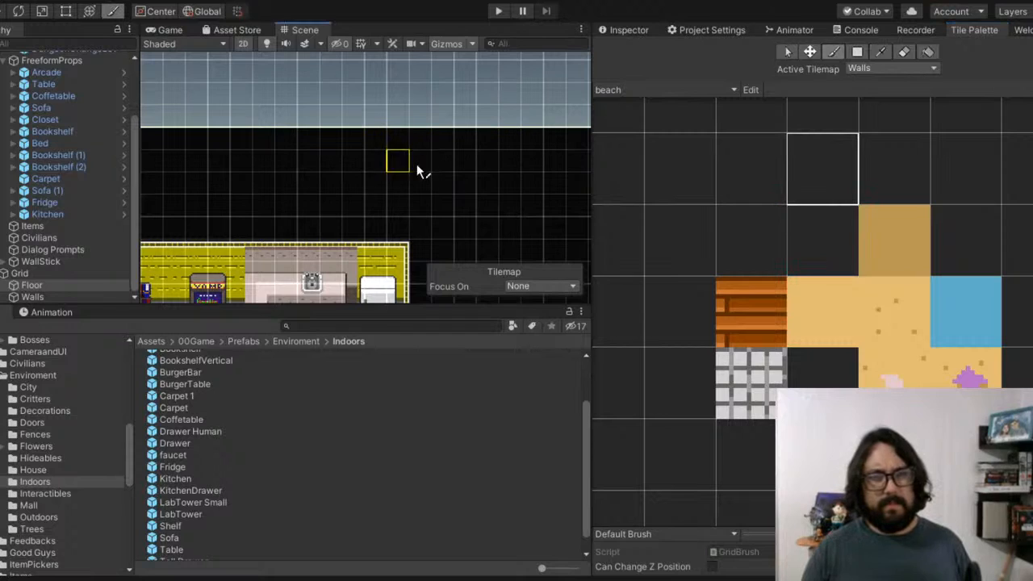
pyautogui.click(726, 171)
pyautogui.moveTo(516, 188); pyautogui.dragTo(420, 184)
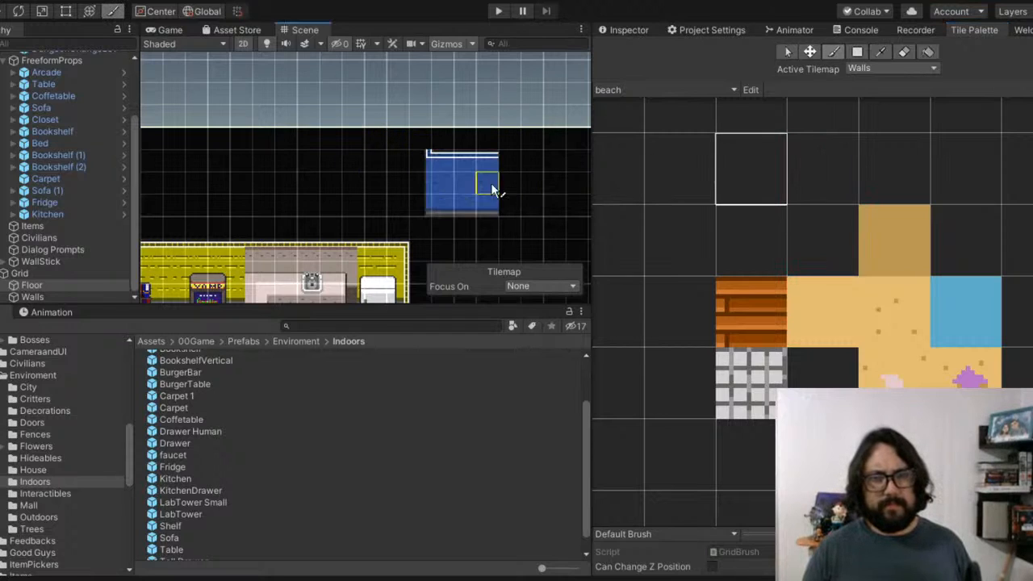
pyautogui.moveTo(502, 171); pyautogui.dragTo(480, 103, button='middle')
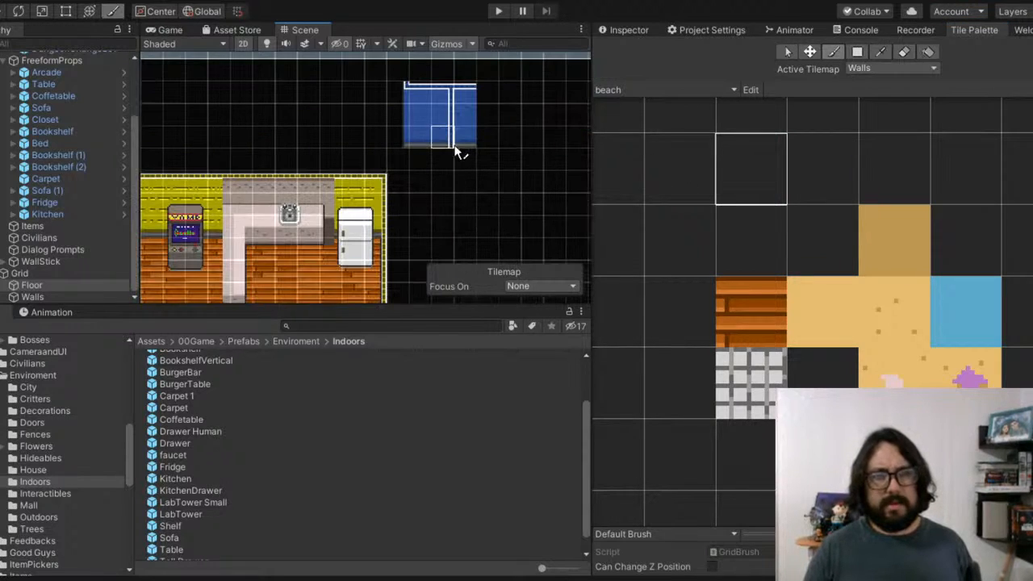
pyautogui.hotkey('ctrl', 'z')
# Step: Look through the tile palettes, including KoalaTilePalette, Mall and Swamp, for tiles that suit the room's walls
pyautogui.click(977, 257)
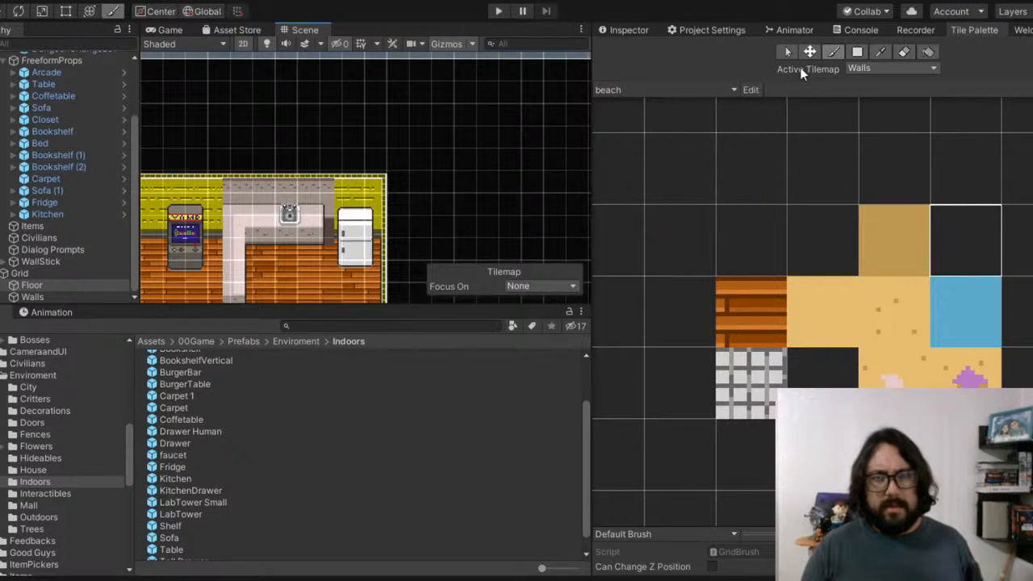
pyautogui.click(646, 90)
pyautogui.click(638, 105)
pyautogui.click(636, 88)
pyautogui.click(636, 121)
pyautogui.click(618, 90)
pyautogui.click(618, 157)
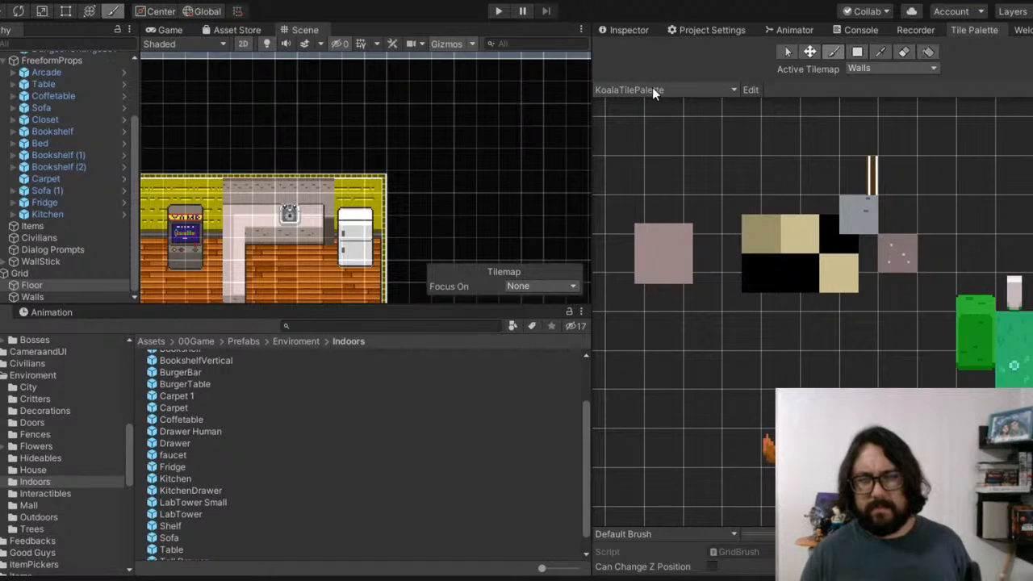
pyautogui.click(653, 89)
pyautogui.click(650, 178)
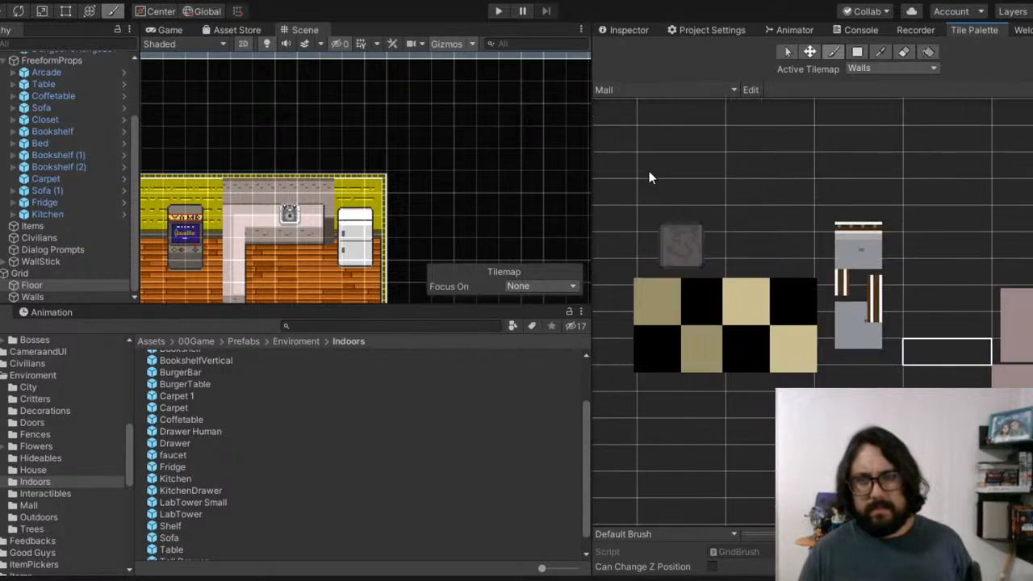
pyautogui.click(641, 91)
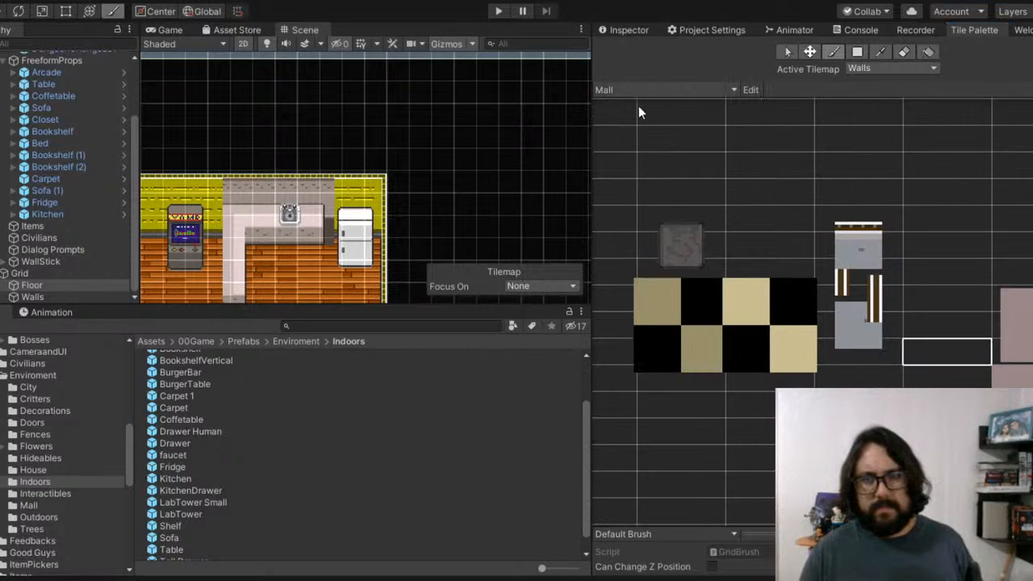
pyautogui.click(635, 179)
pyautogui.click(647, 91)
pyautogui.click(634, 194)
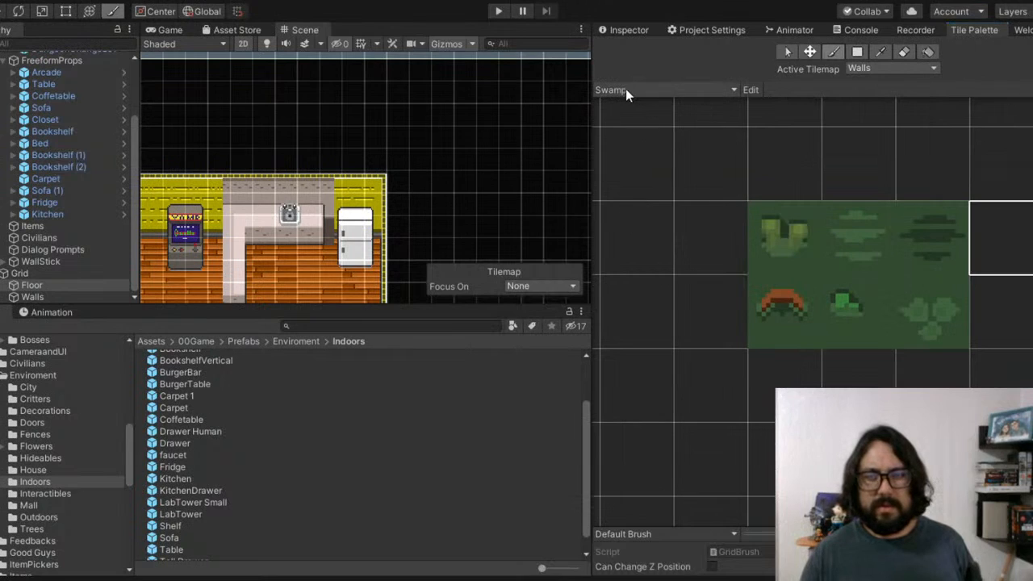
pyautogui.scroll(-2, 452, 137)
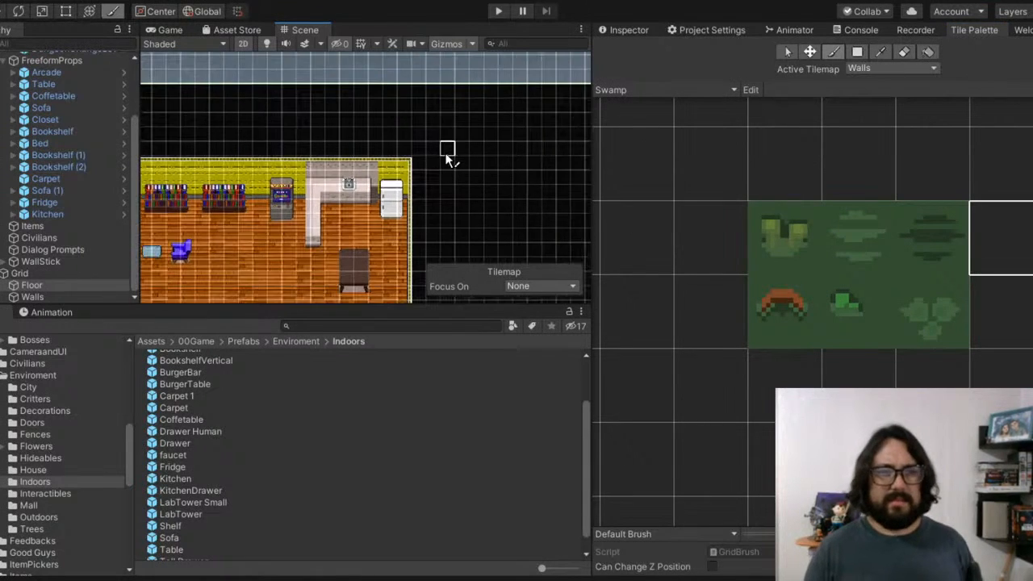
pyautogui.scroll(-2, 569, 91)
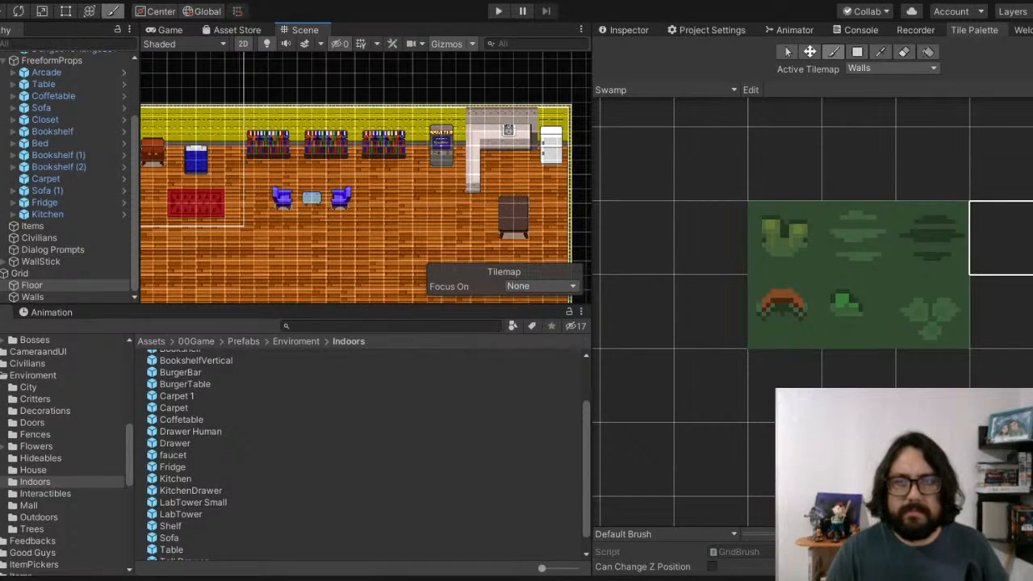
pyautogui.scroll(-1, 337, 199)
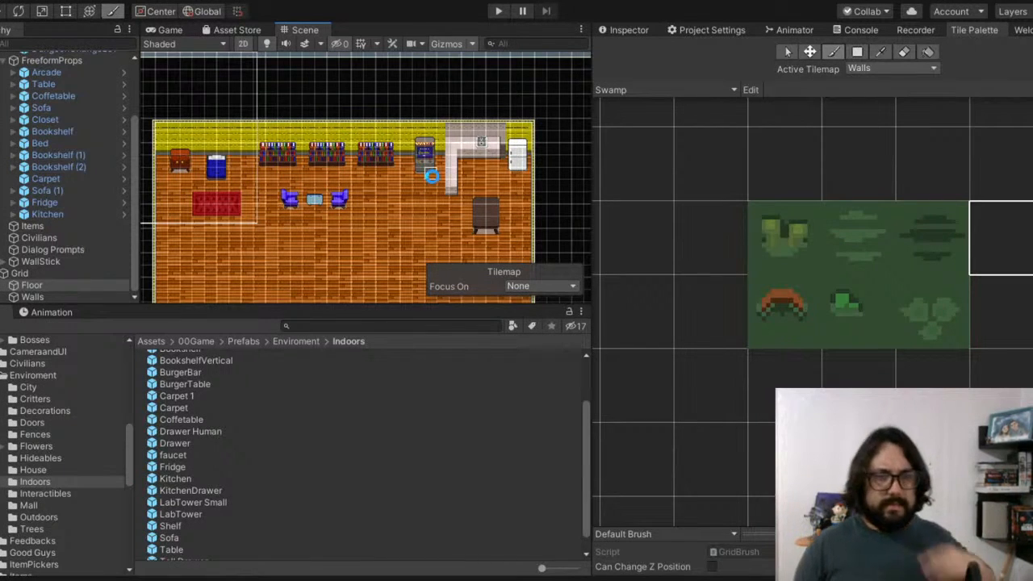
pyautogui.moveTo(500, 175); pyautogui.dragTo(433, 177, button='middle')
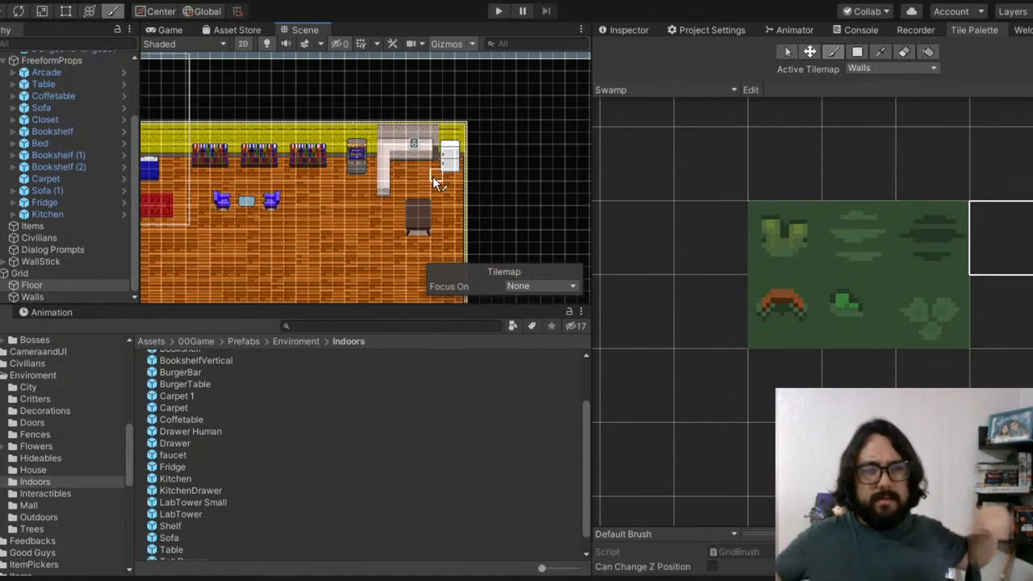
pyautogui.scroll(2, 432, 176)
pyautogui.scroll(1, 390, 174)
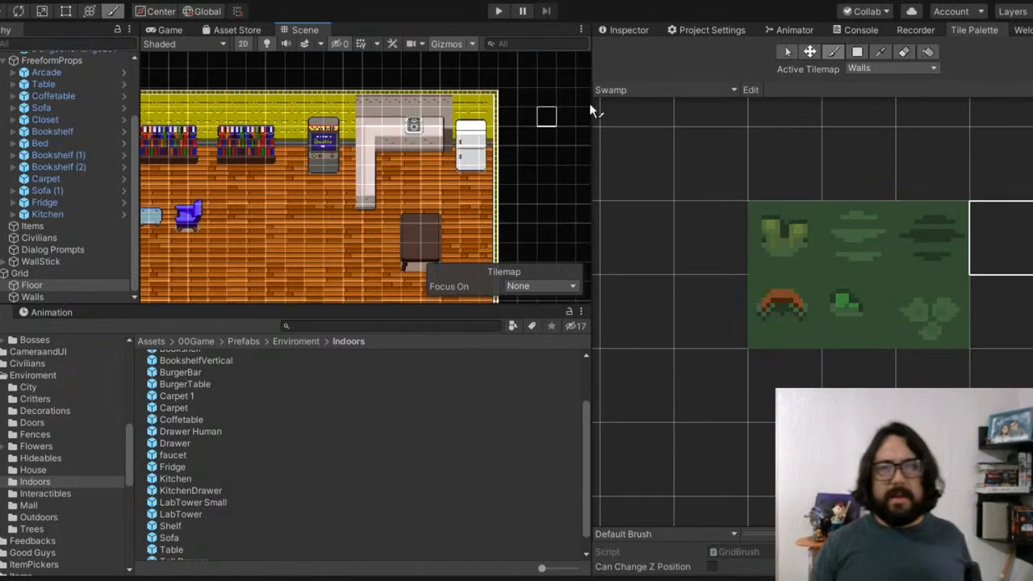
# Step: Look through the beach, Cemetery and Church palettes and pick the striped brown column tile of the Church palette as the brush
pyautogui.click(633, 108)
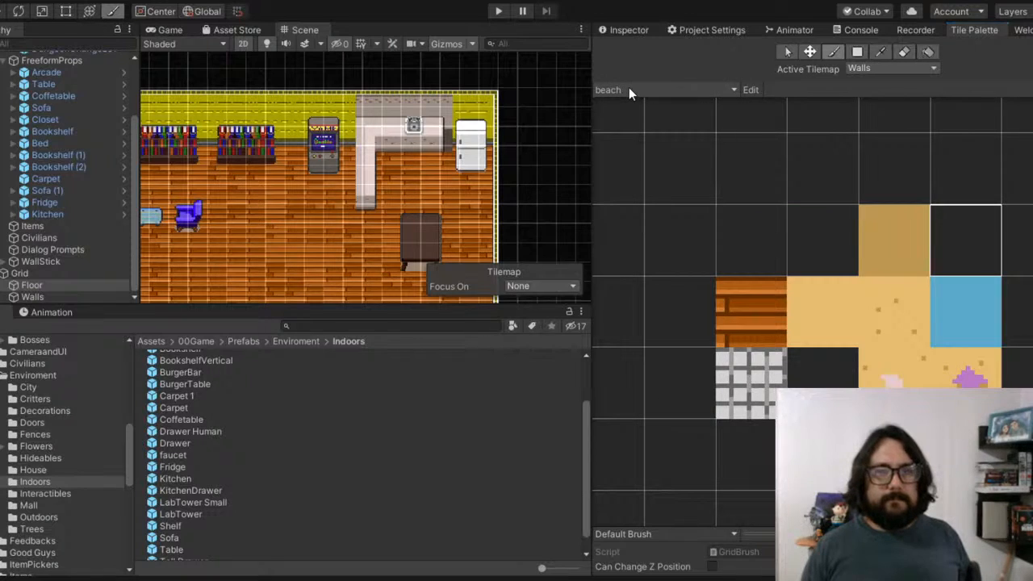
pyautogui.click(635, 122)
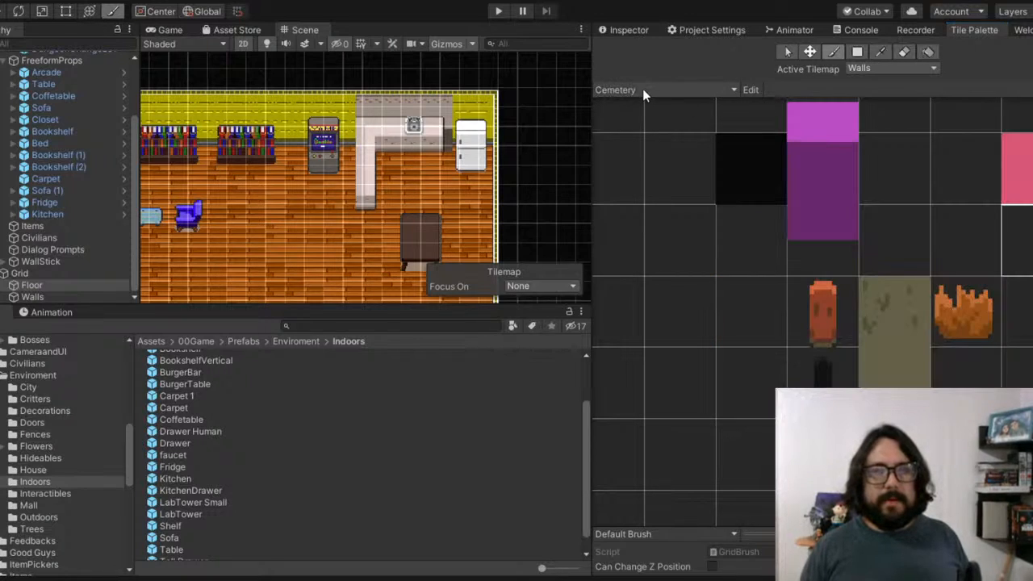
pyautogui.click(630, 127)
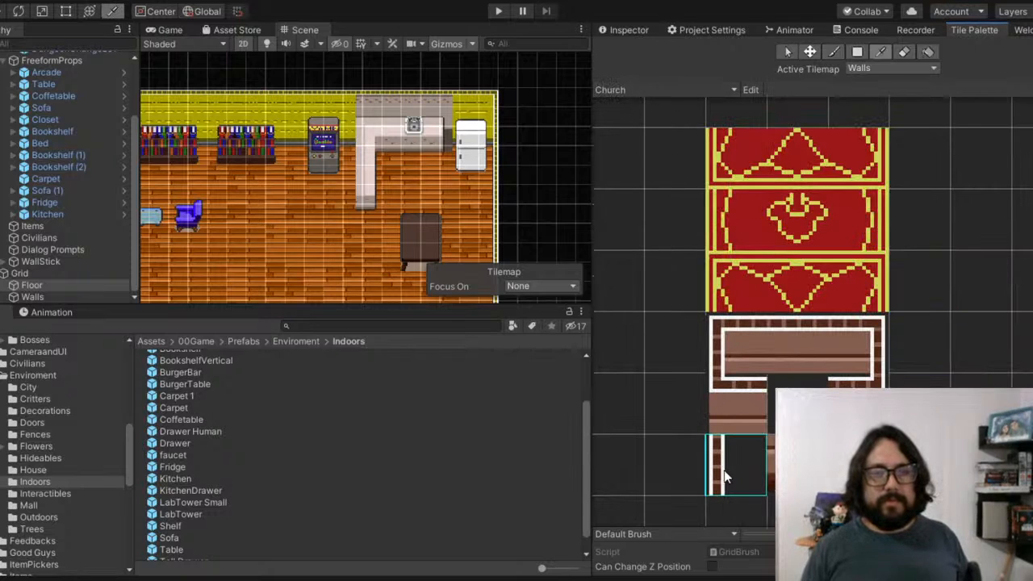
pyautogui.scroll(3, 348, 203)
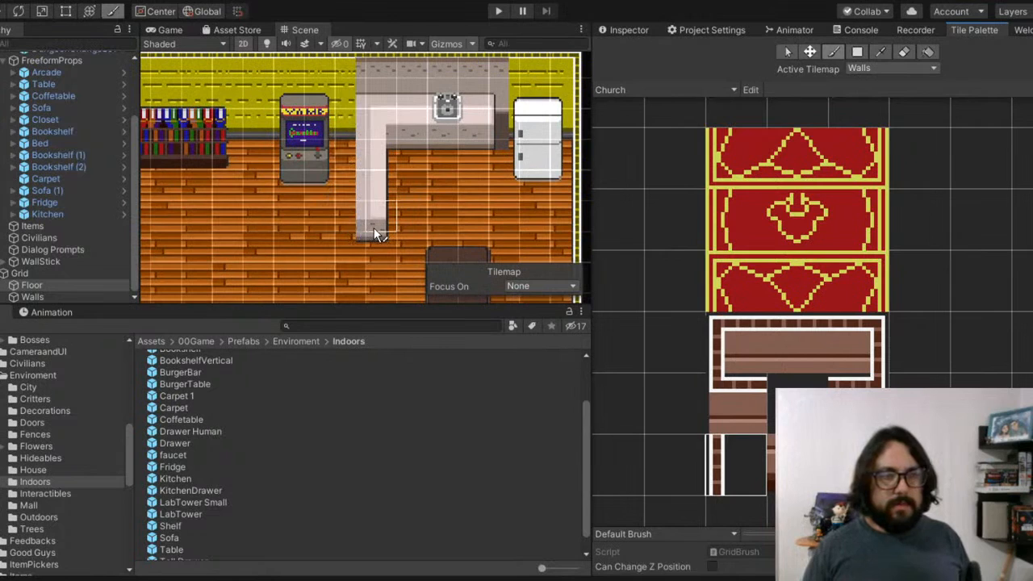
pyautogui.scroll(-3, 449, 136)
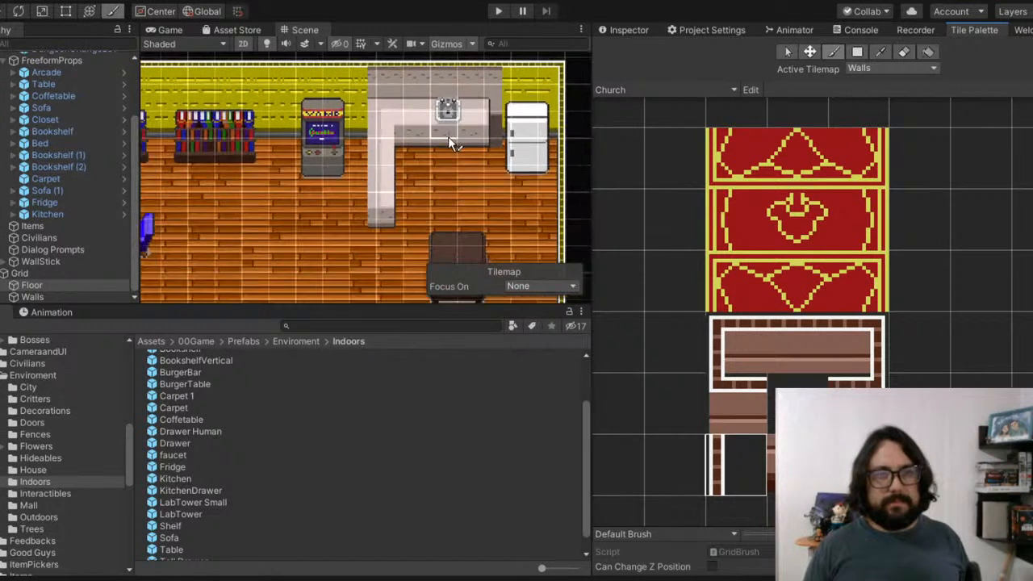
pyautogui.moveTo(456, 146); pyautogui.dragTo(415, 164, button='middle')
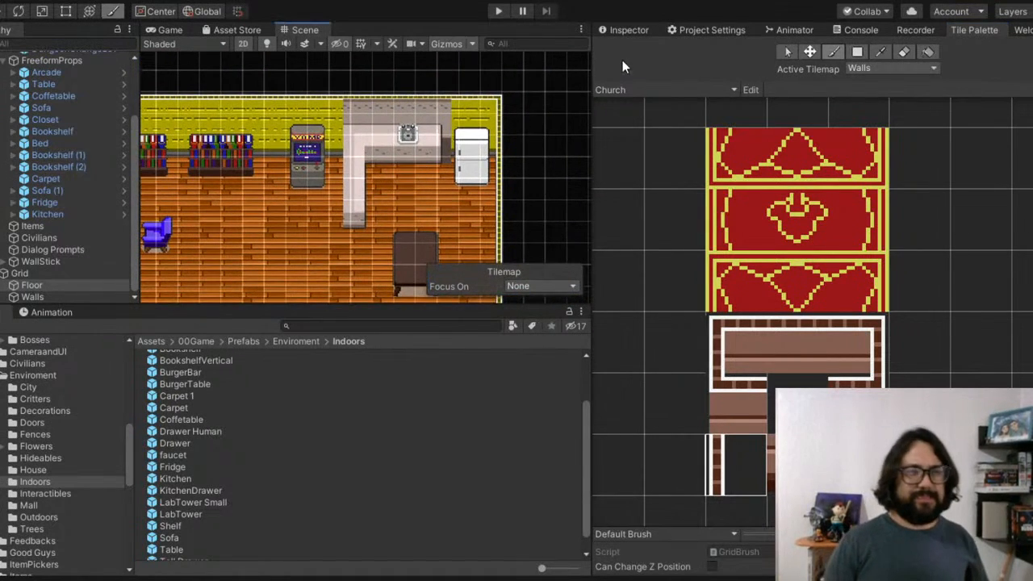
# Step: Inspect the Kitchen, Fridge and KitchenDrawer prefabs in the Indoors folder as possible kitchen furniture
pyautogui.click(206, 479)
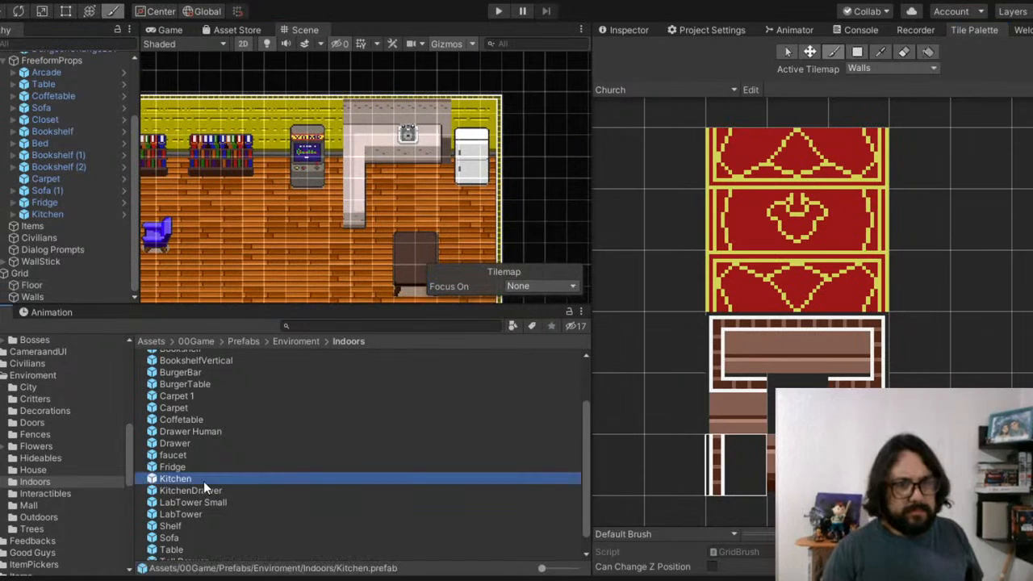
pyautogui.click(635, 32)
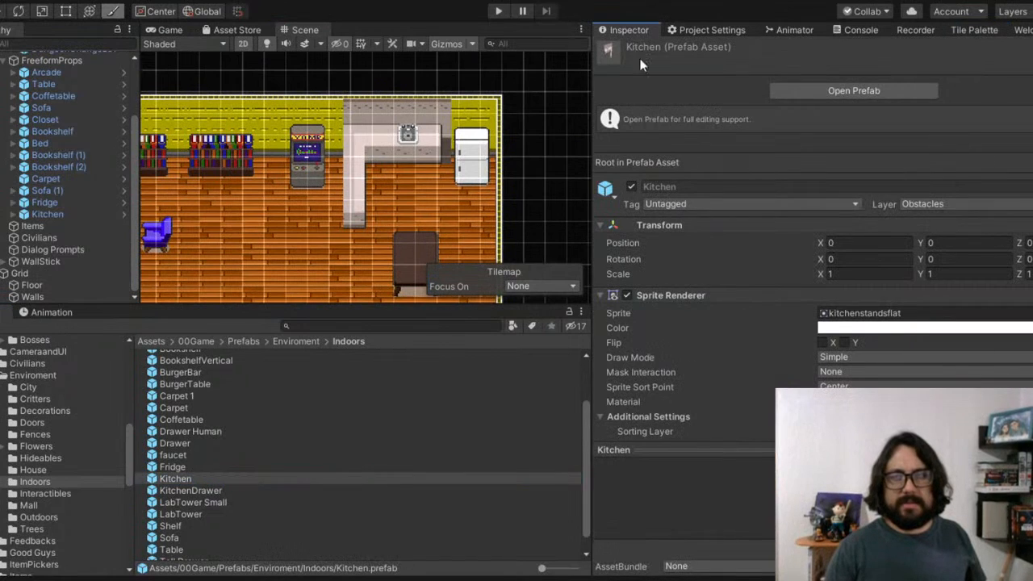
pyautogui.click(179, 469)
pyautogui.click(191, 489)
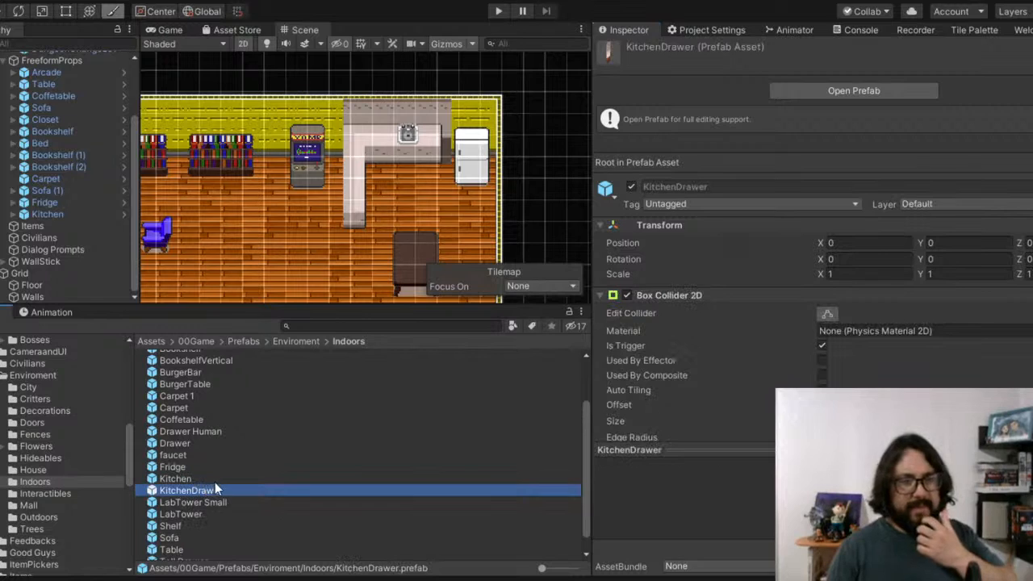
pyautogui.scroll(-1, 193, 522)
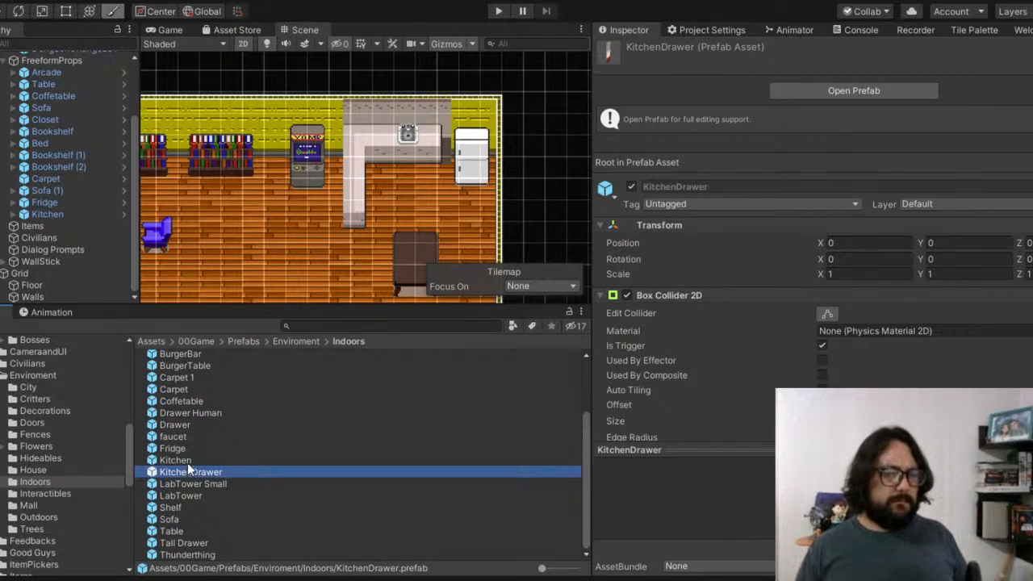
# Step: Check the remaining Indoors prefabs, from faucet, Drawer Human and Carpet 1 up to Bookshelf, for further furniture
pyautogui.click(183, 437)
pyautogui.click(181, 424)
pyautogui.click(183, 412)
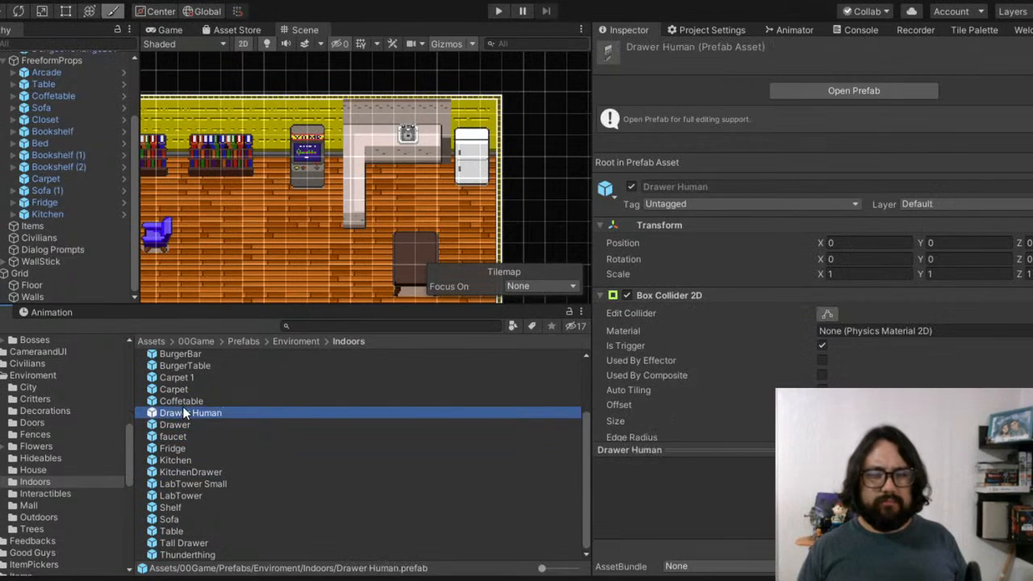
pyautogui.click(191, 390)
pyautogui.click(180, 377)
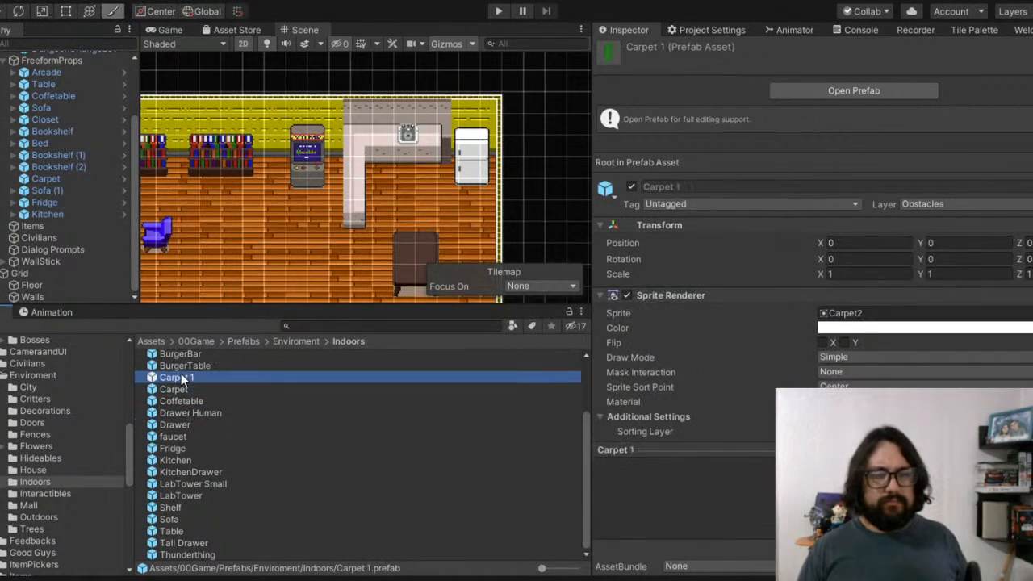
pyautogui.scroll(5, 181, 375)
pyautogui.click(187, 368)
pyautogui.click(180, 356)
pyautogui.click(179, 402)
pyautogui.click(167, 453)
pyautogui.click(182, 415)
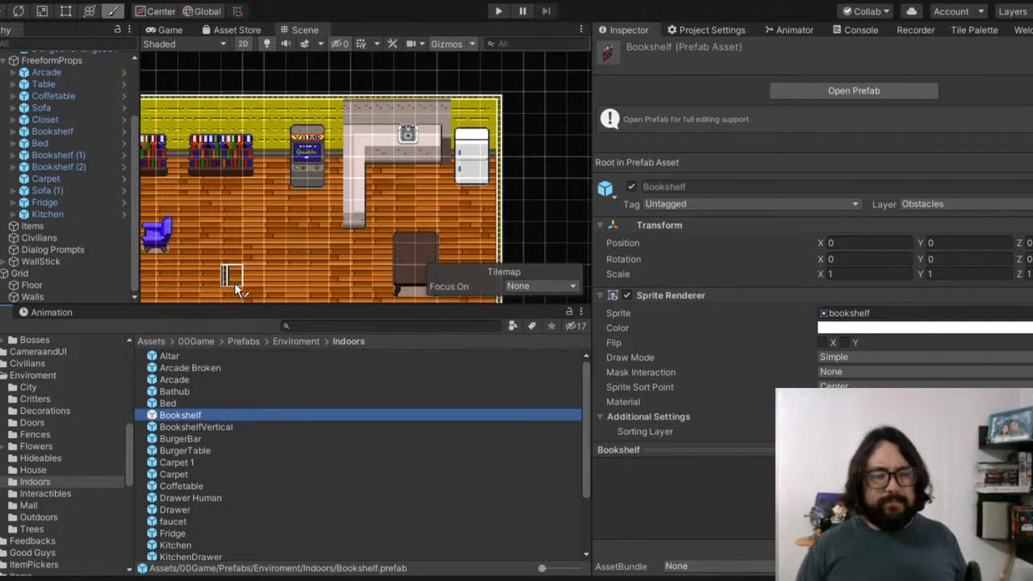
# Step: Make Floor the active tilemap and ready the black tile of the Cemetery palette for filled box painting
pyautogui.scroll(-8, 234, 282)
pyautogui.moveTo(234, 252); pyautogui.dragTo(422, 54, button='middle')
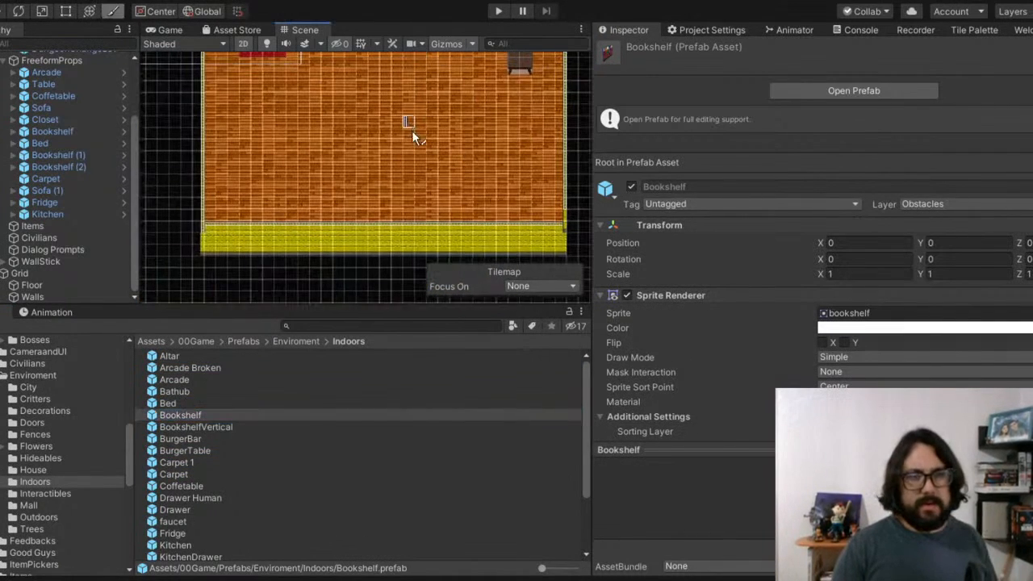
pyautogui.moveTo(411, 127); pyautogui.dragTo(341, 163, button='middle')
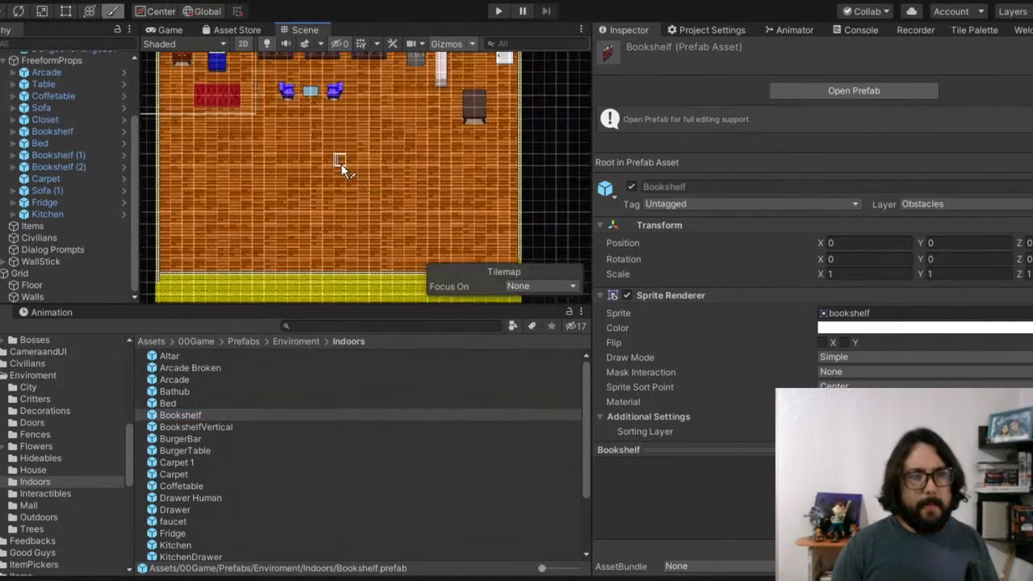
pyautogui.click(32, 284)
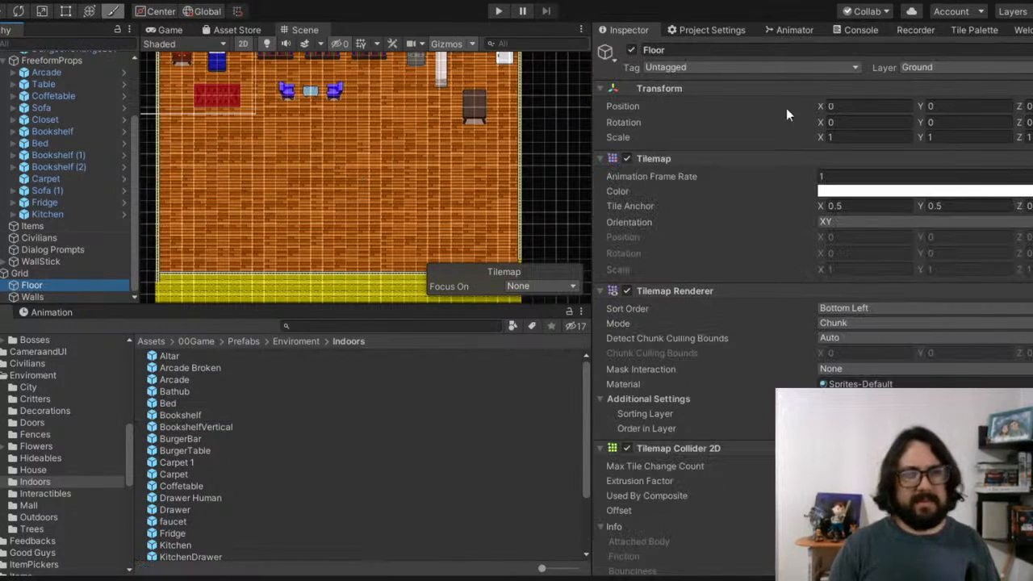
pyautogui.click(971, 29)
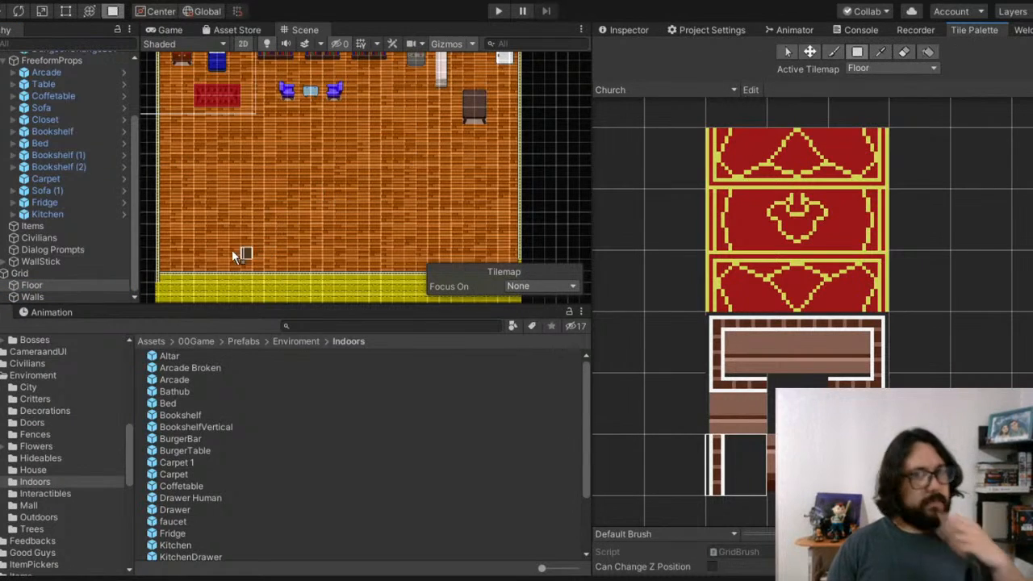
pyautogui.moveTo(227, 244); pyautogui.dragTo(231, 228, button='middle')
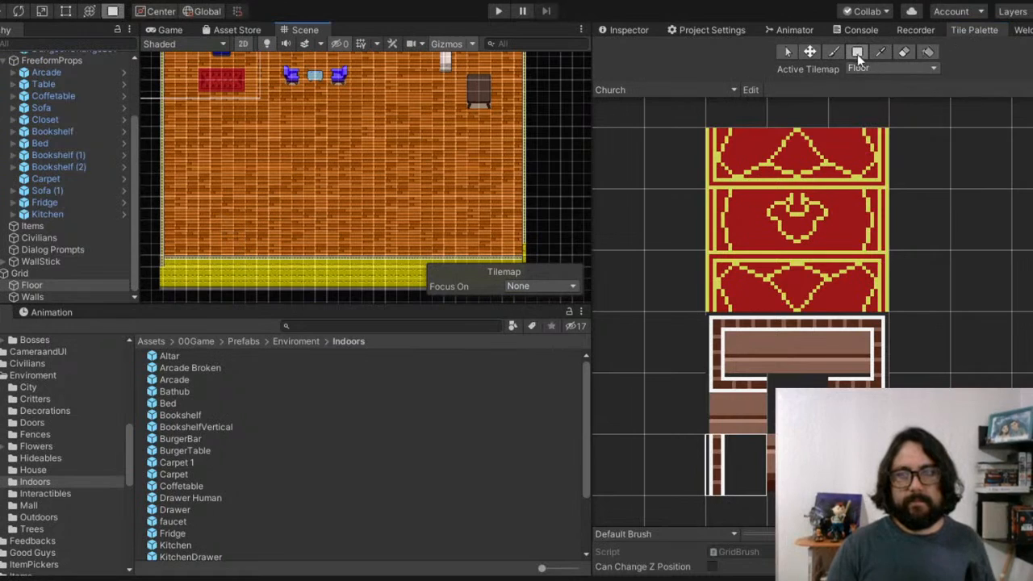
pyautogui.click(634, 122)
pyautogui.click(733, 170)
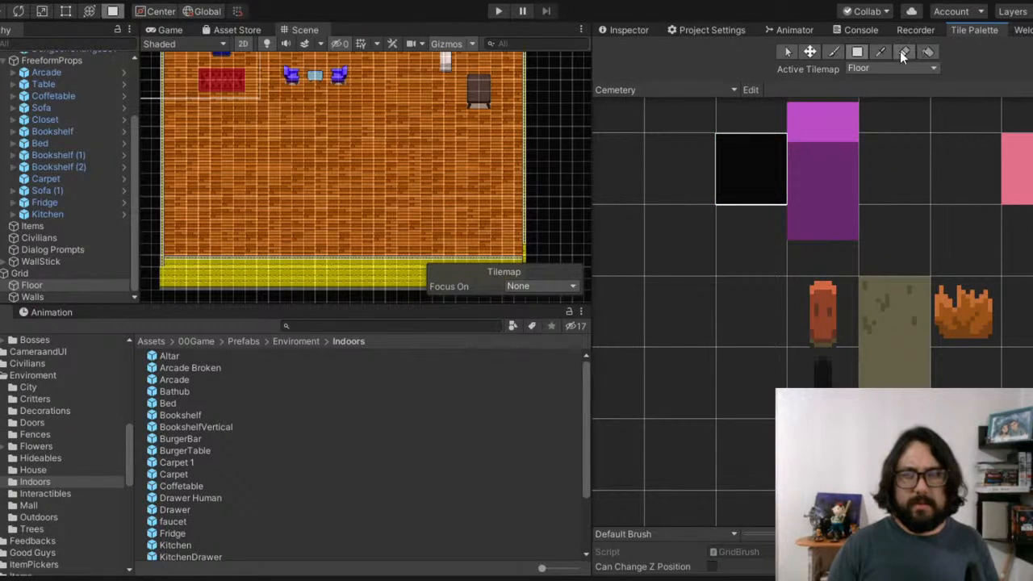
pyautogui.click(868, 48)
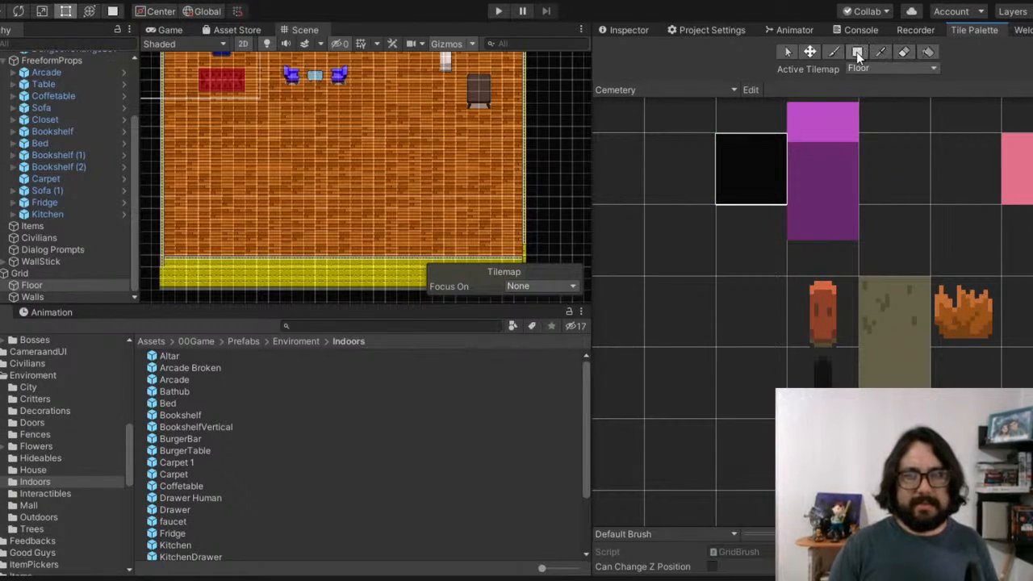
pyautogui.click(856, 52)
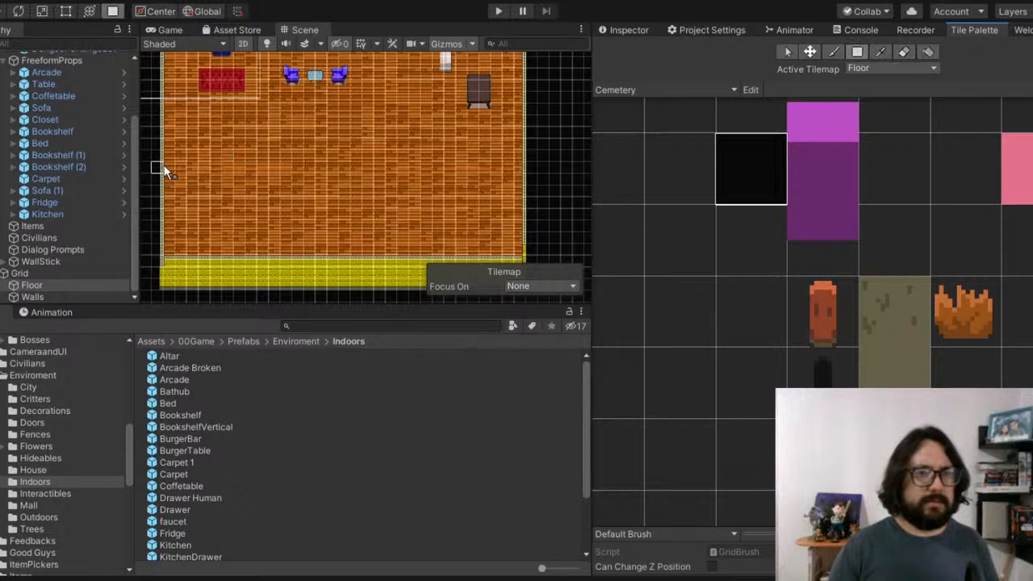
# Step: Fill the empty lower part of the wooden floor with black tiles from side wall to side wall, down to the bottom wall
pyautogui.moveTo(167, 165); pyautogui.dragTo(379, 177)
pyautogui.moveTo(491, 216); pyautogui.dragTo(519, 213)
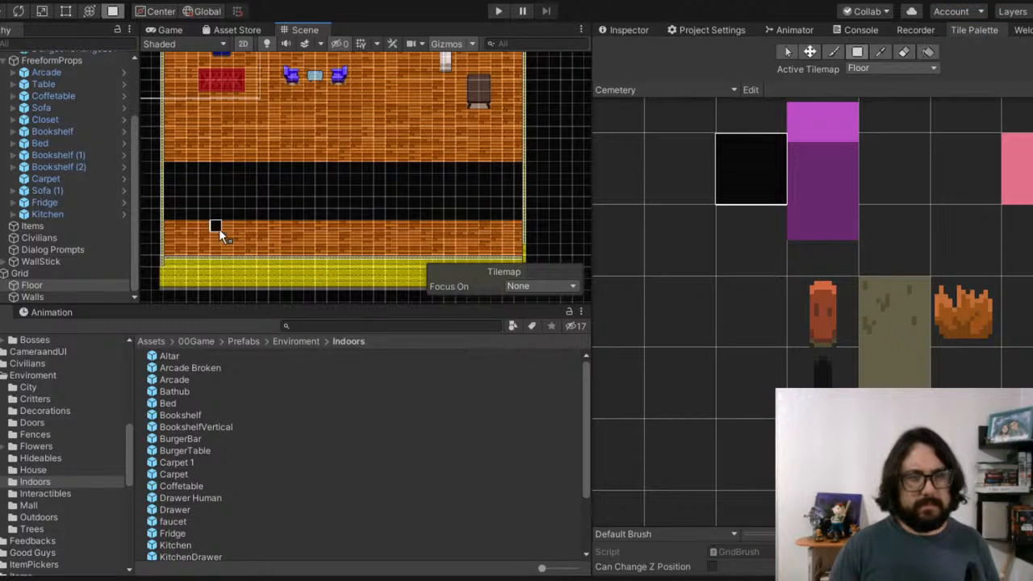
pyautogui.moveTo(167, 225); pyautogui.dragTo(527, 247)
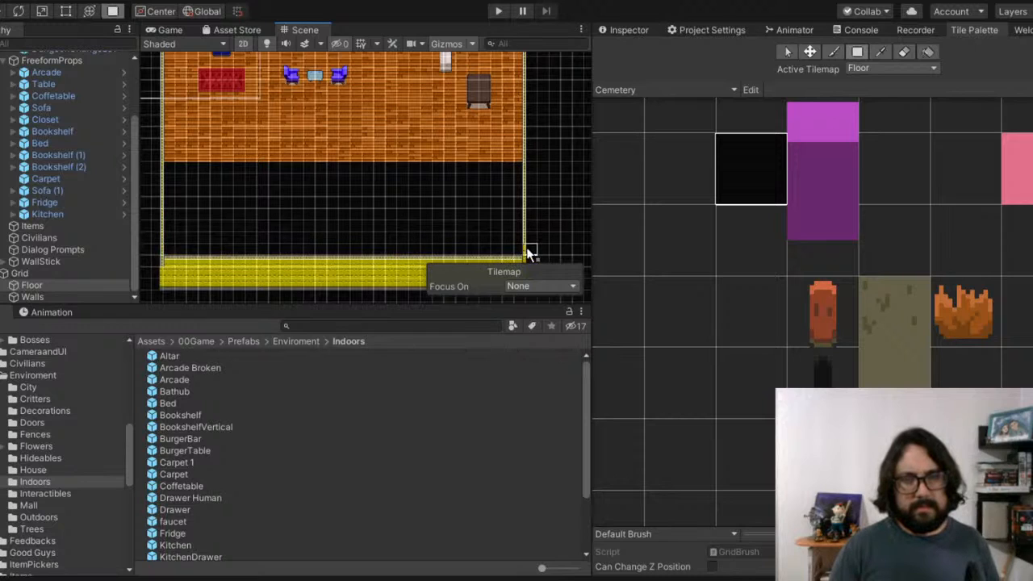
pyautogui.moveTo(296, 223); pyautogui.dragTo(342, 259, button='middle')
pyautogui.scroll(-1, 339, 193)
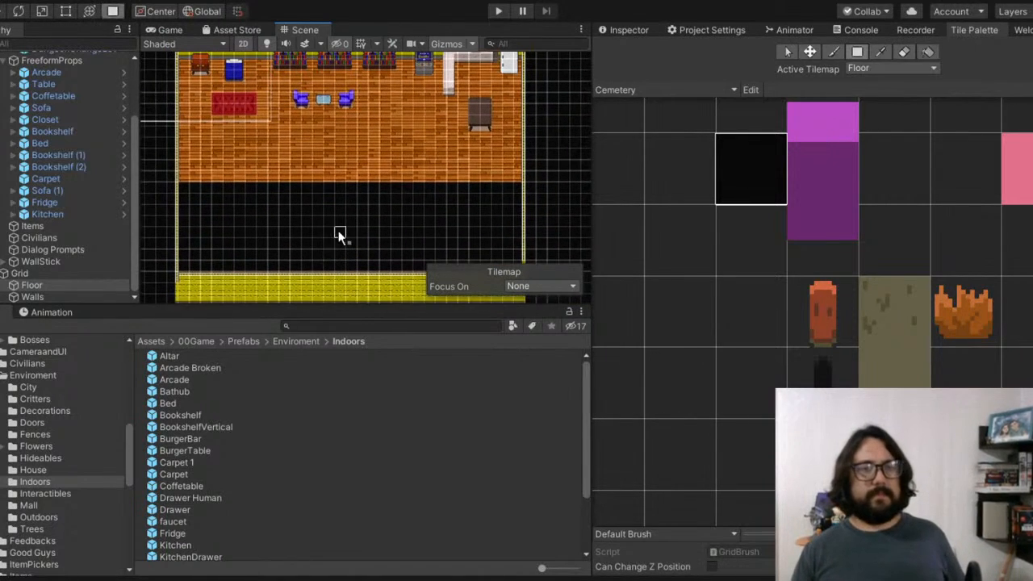
pyautogui.scroll(1, 214, 165)
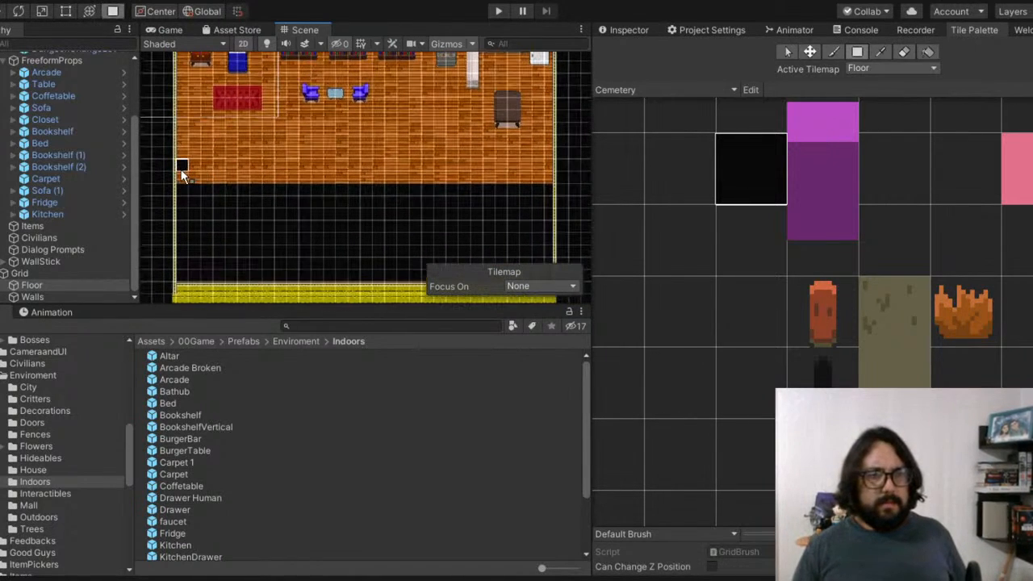
# Step: Extend the black Floor area upward by two rows and erase the old bottom wall from the Walls tilemap
pyautogui.moveTo(180, 176); pyautogui.dragTo(548, 176)
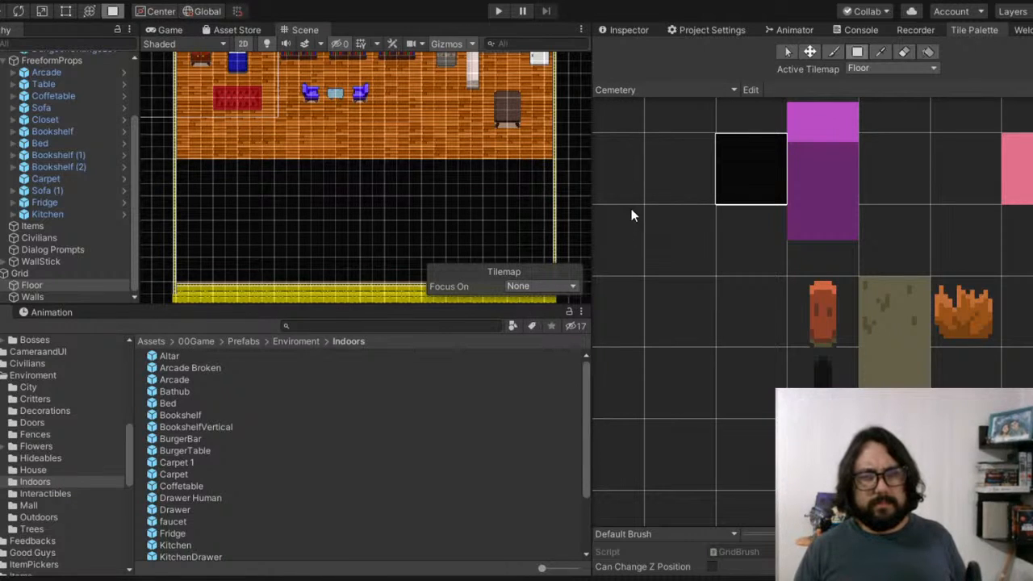
pyautogui.click(878, 69)
pyautogui.click(880, 89)
pyautogui.click(858, 52)
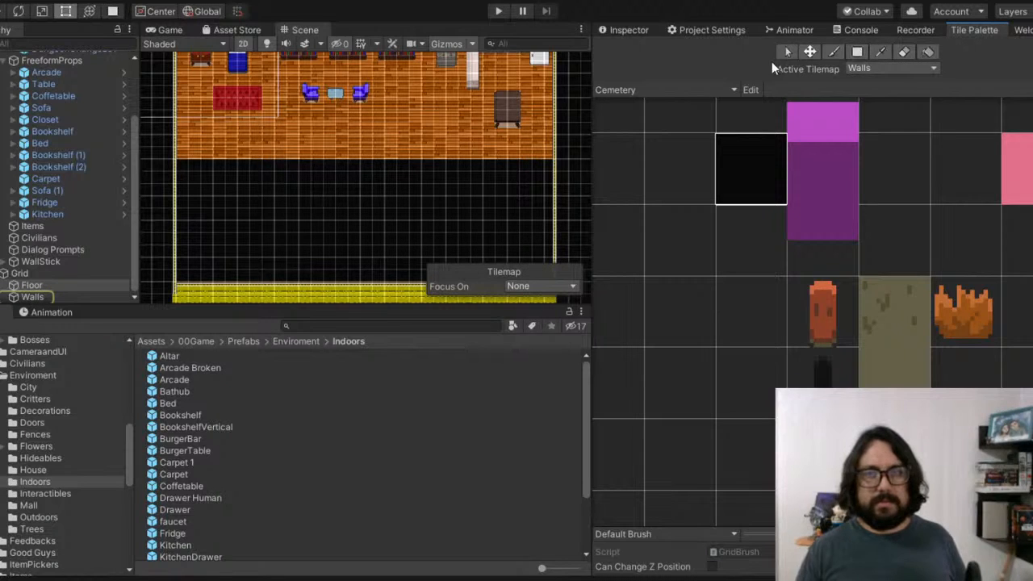
pyautogui.click(904, 52)
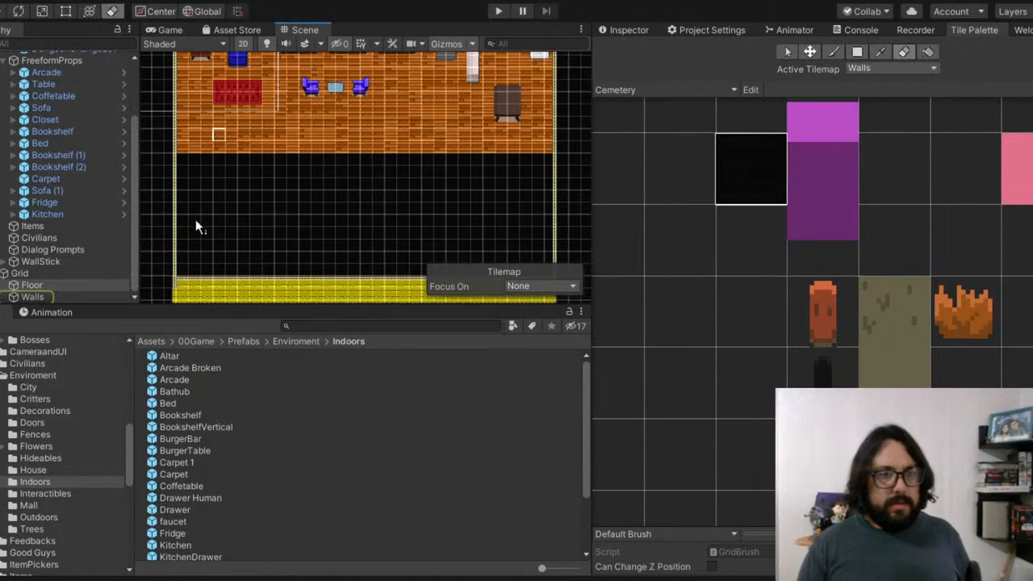
pyautogui.moveTo(198, 287); pyautogui.dragTo(179, 186, button='middle')
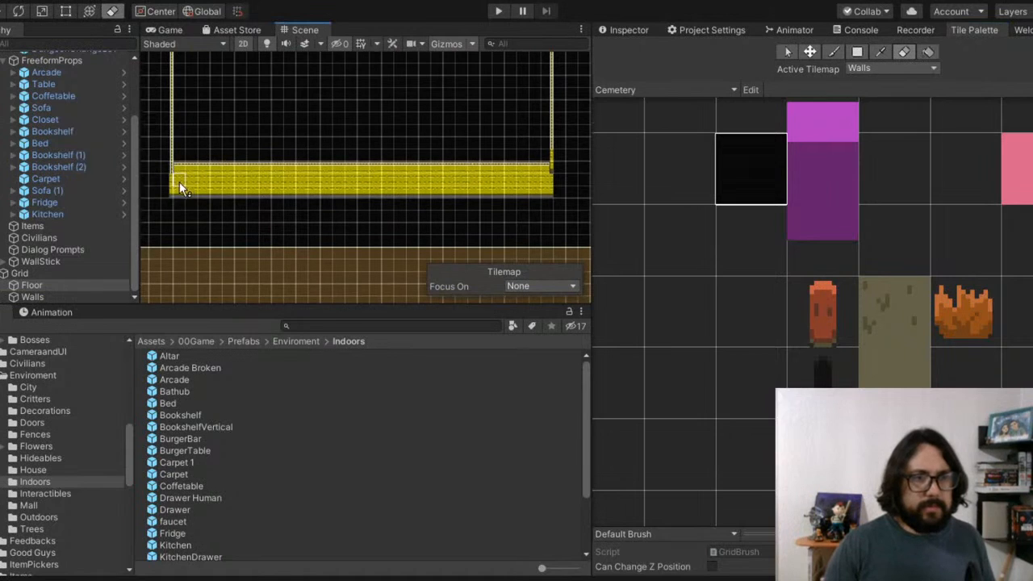
pyautogui.moveTo(169, 181); pyautogui.dragTo(532, 181)
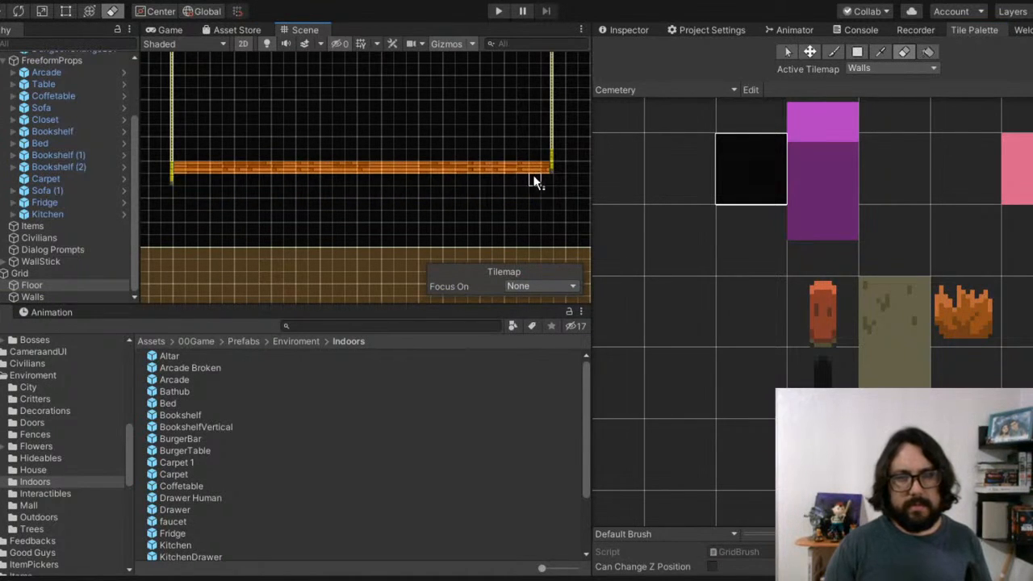
# Step: Erase the lower ends of both side walls so they stop just below the shortened wooden floor
pyautogui.moveTo(213, 142); pyautogui.dragTo(237, 244, button='middle')
pyautogui.moveTo(193, 254); pyautogui.dragTo(202, 263)
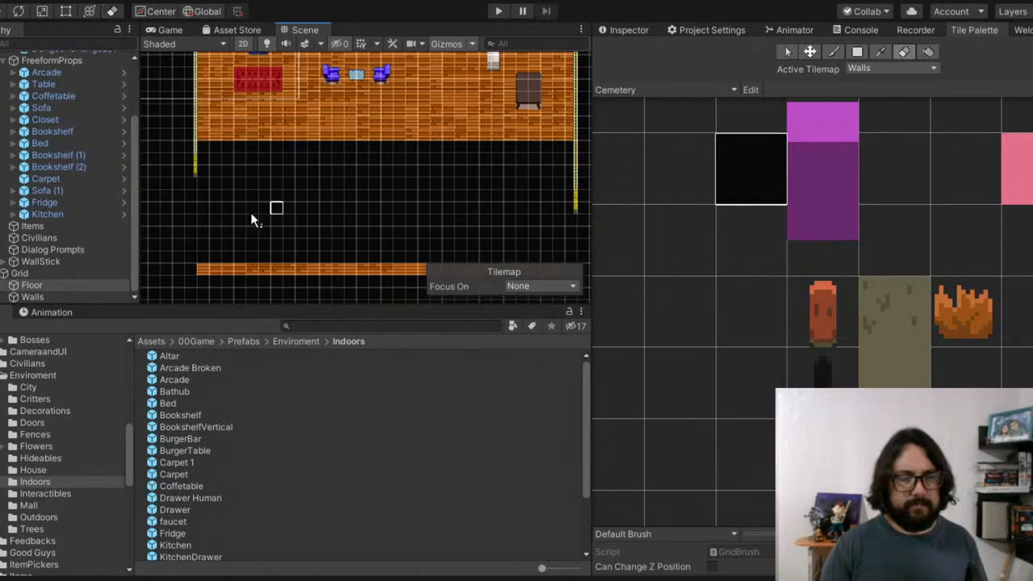
pyautogui.moveTo(262, 211); pyautogui.dragTo(161, 214, button='middle')
pyautogui.moveTo(474, 204); pyautogui.dragTo(472, 181)
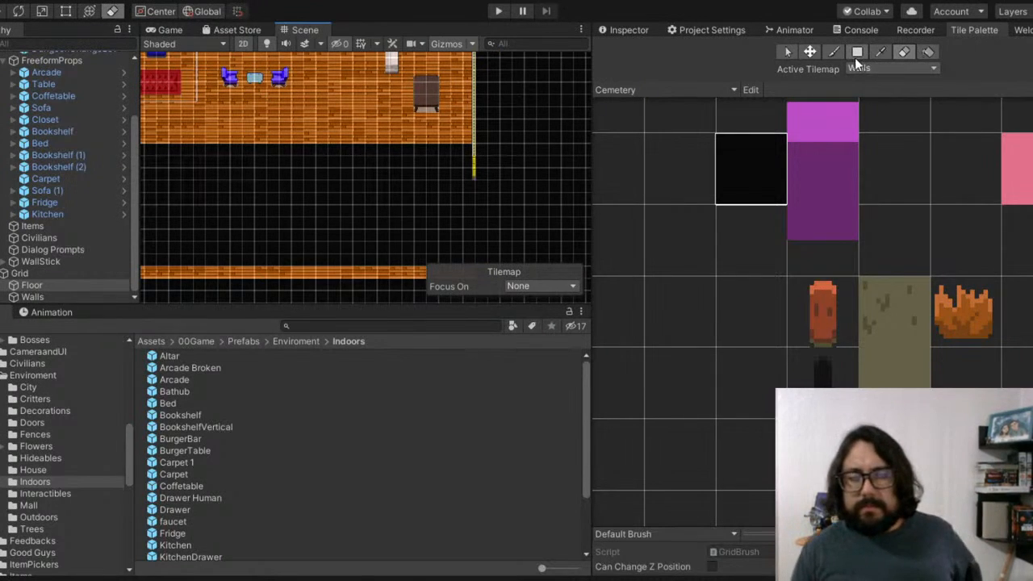
pyautogui.moveTo(360, 229); pyautogui.dragTo(510, 212, button='middle')
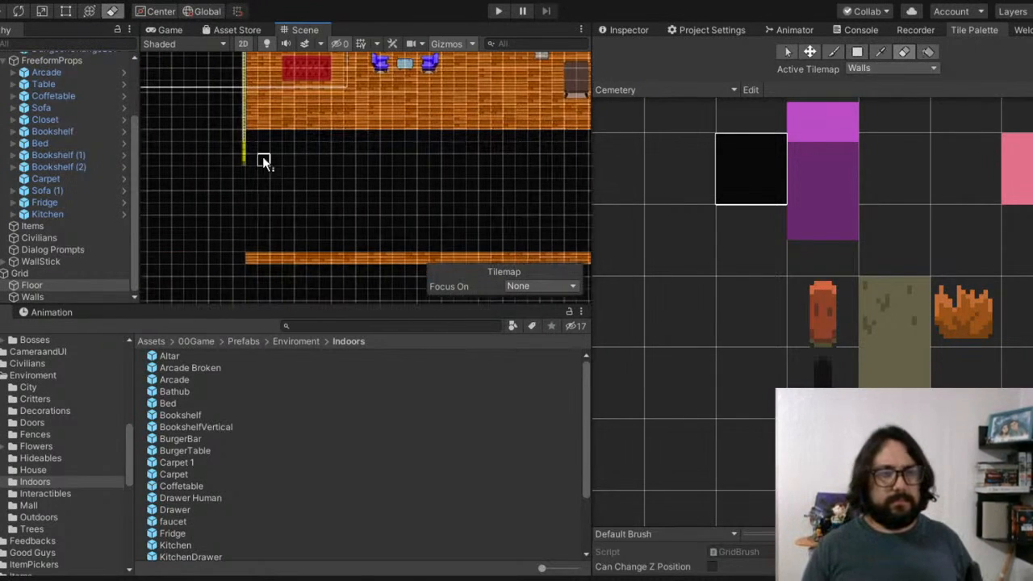
pyautogui.moveTo(570, 173); pyautogui.dragTo(385, 192, button='middle')
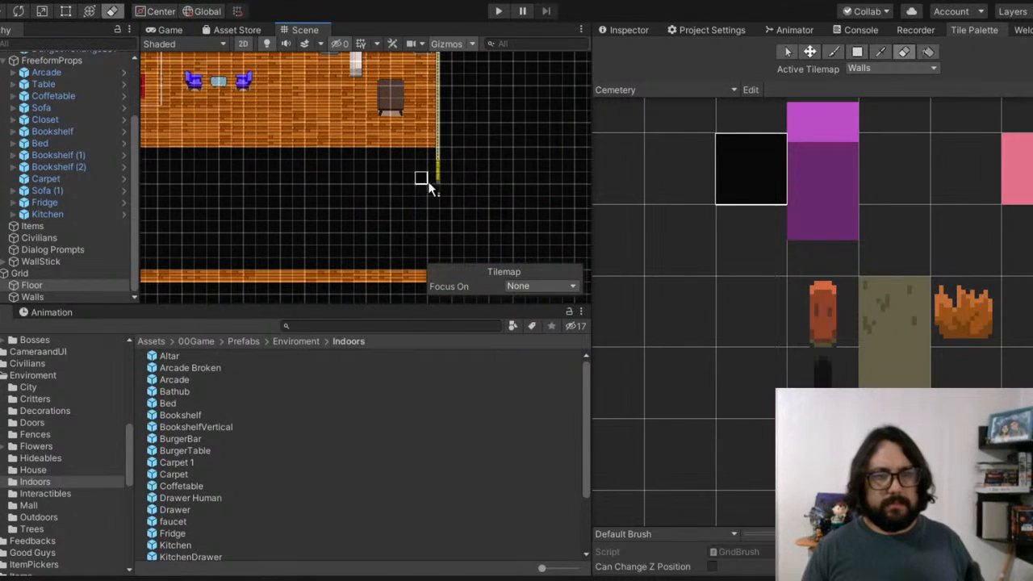
# Step: Load the blank wall tile above the wood tile in the Neighborhood palette for brush painting on the Walls tilemap
pyautogui.scroll(-3, 275, 167)
pyautogui.moveTo(274, 168); pyautogui.dragTo(316, 224, button='middle')
pyautogui.scroll(1, 472, 77)
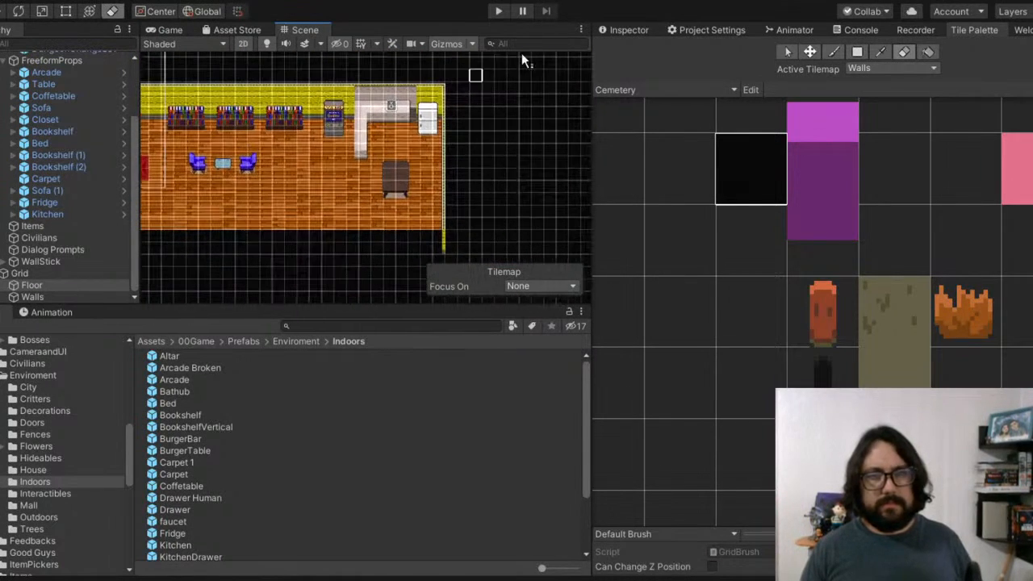
pyautogui.click(834, 52)
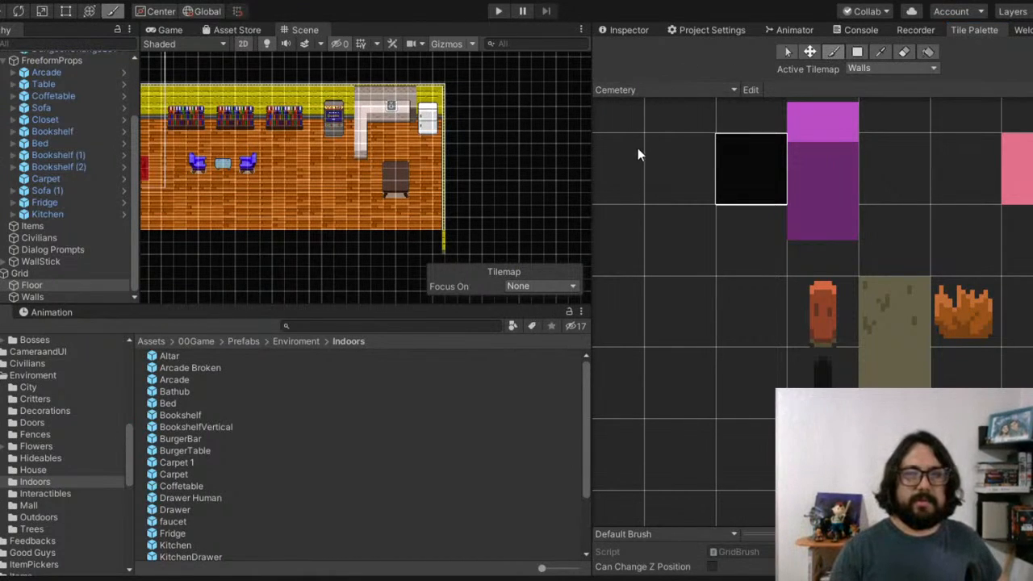
pyautogui.click(662, 188)
pyautogui.click(723, 212)
pyautogui.scroll(4, 367, 158)
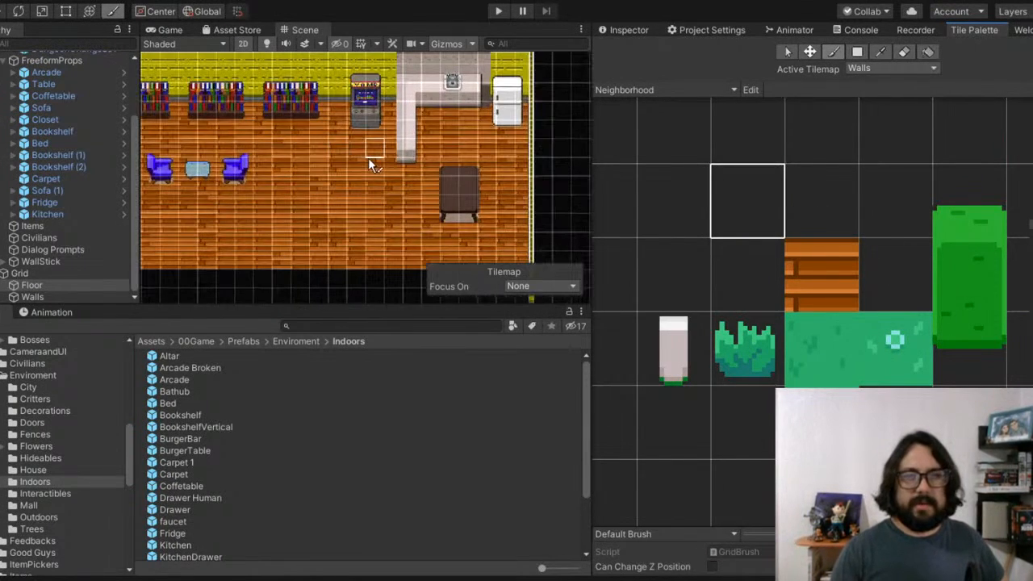
pyautogui.click(813, 204)
# Step: Paint a vertical partition wall between the arcade machine and the kitchen, ending just below the counter, and undo the surplus strokes
pyautogui.moveTo(305, 158)
pyautogui.mouseDown()
pyautogui.moveTo(318, 266)
pyautogui.moveTo(310, 192)
pyautogui.mouseUp()
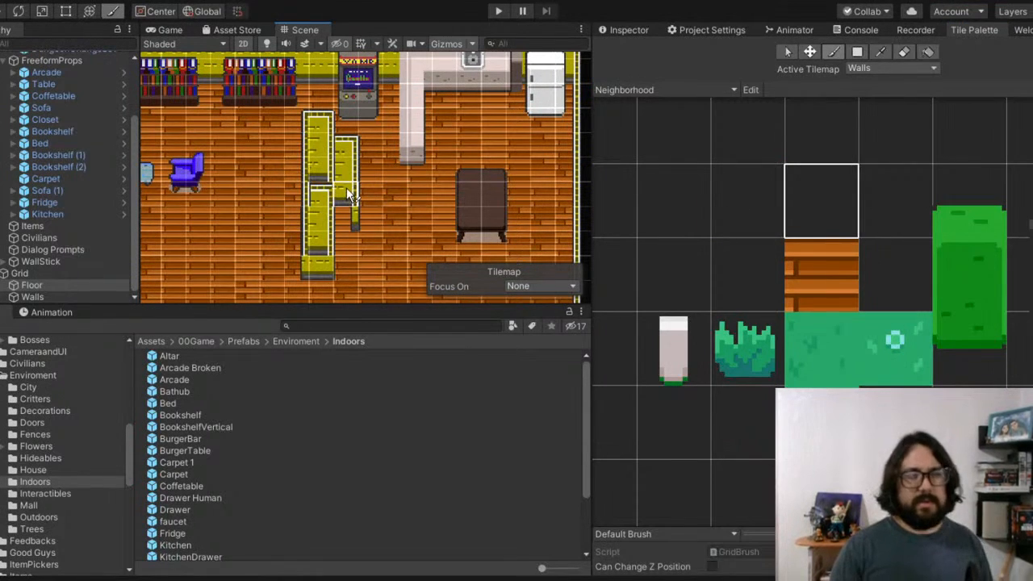
pyautogui.hotkey('ctrl', 'z')
pyautogui.scroll(-3, 343, 253)
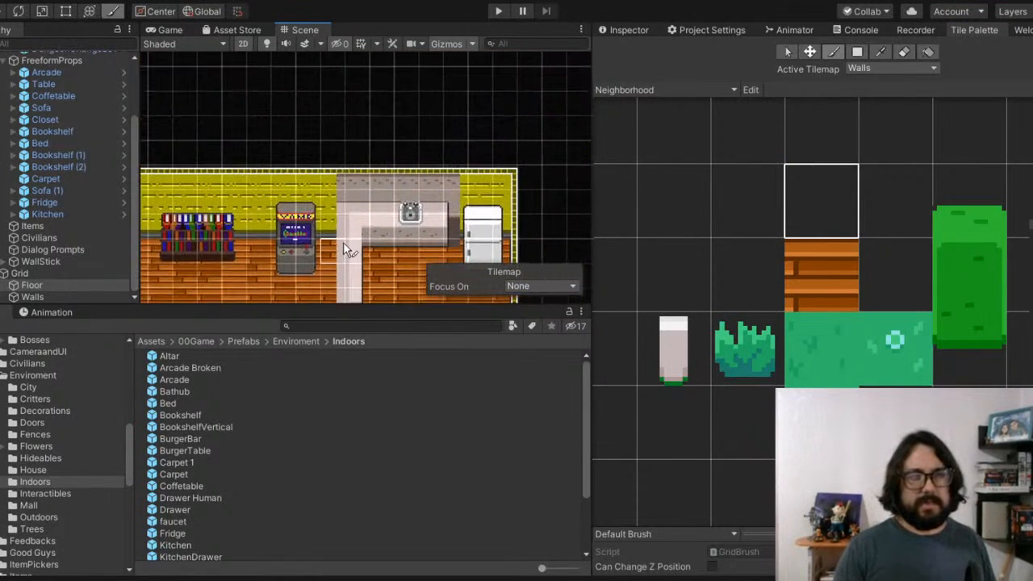
pyautogui.moveTo(335, 304); pyautogui.dragTo(323, 158, button='middle')
pyautogui.moveTo(320, 244); pyautogui.dragTo(320, 261)
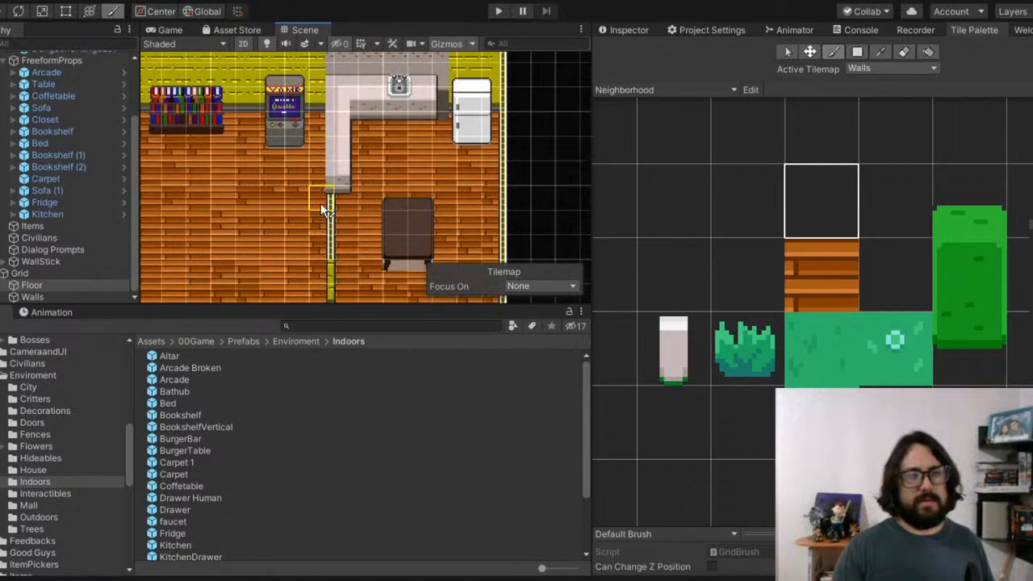
pyautogui.hotkey('ctrl', 'z')
pyautogui.hotkey('ctrl', 'z')
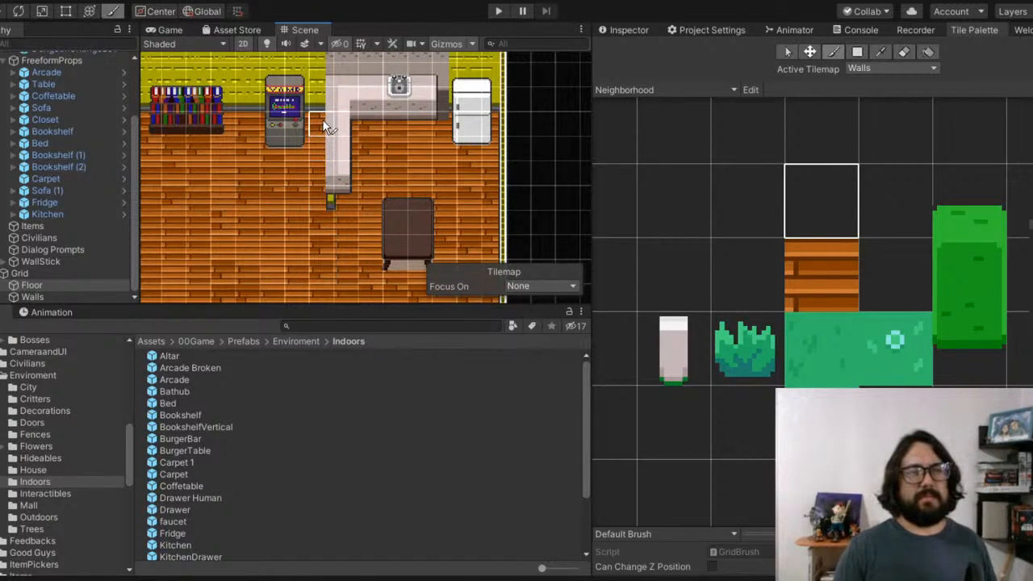
pyautogui.moveTo(324, 123); pyautogui.dragTo(300, 172, button='middle')
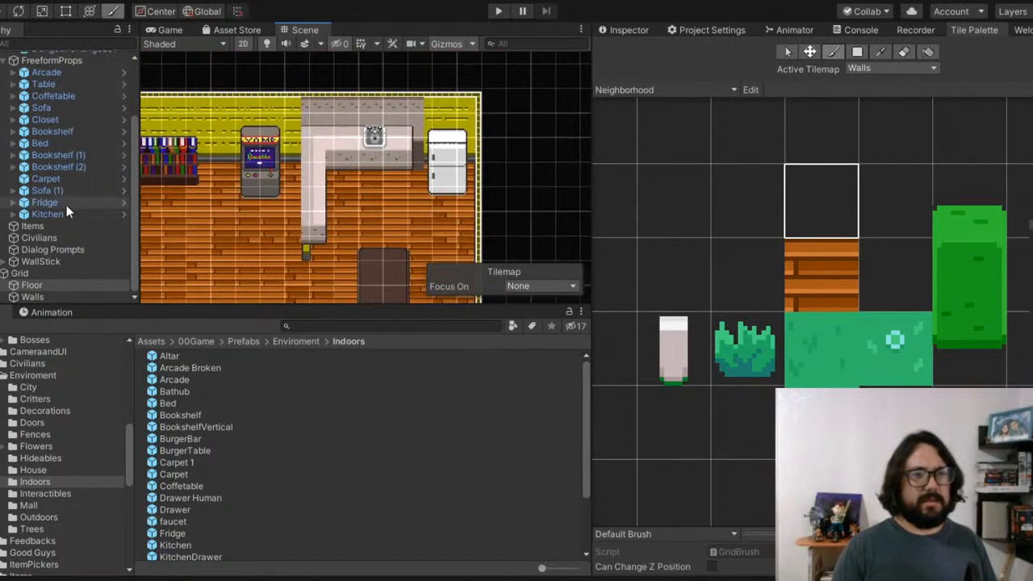
# Step: Shift the Kitchen object away from the partition wall by setting its X position to 63
pyautogui.click(64, 213)
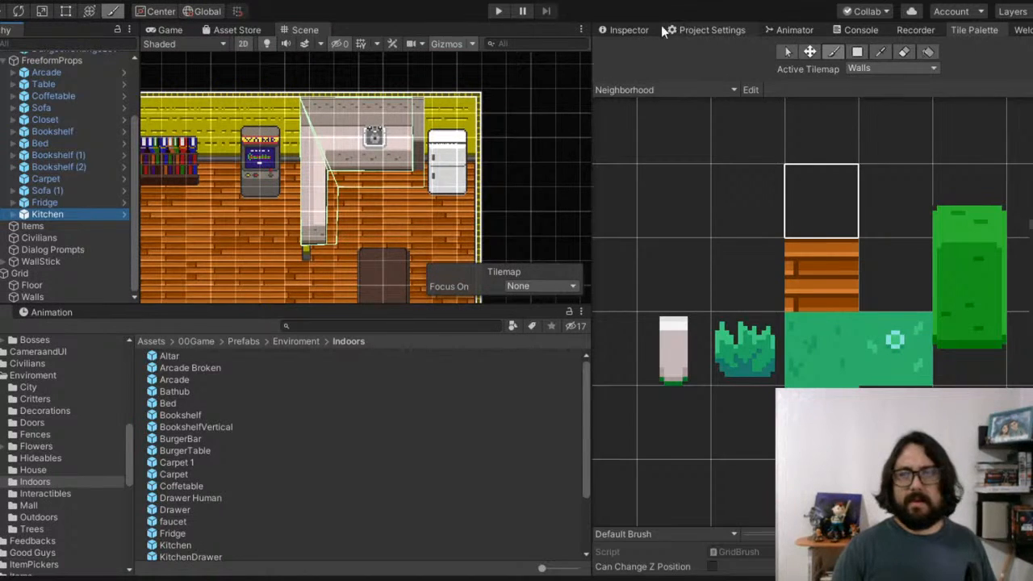
pyautogui.click(624, 29)
pyautogui.click(862, 118)
pyautogui.write('63')
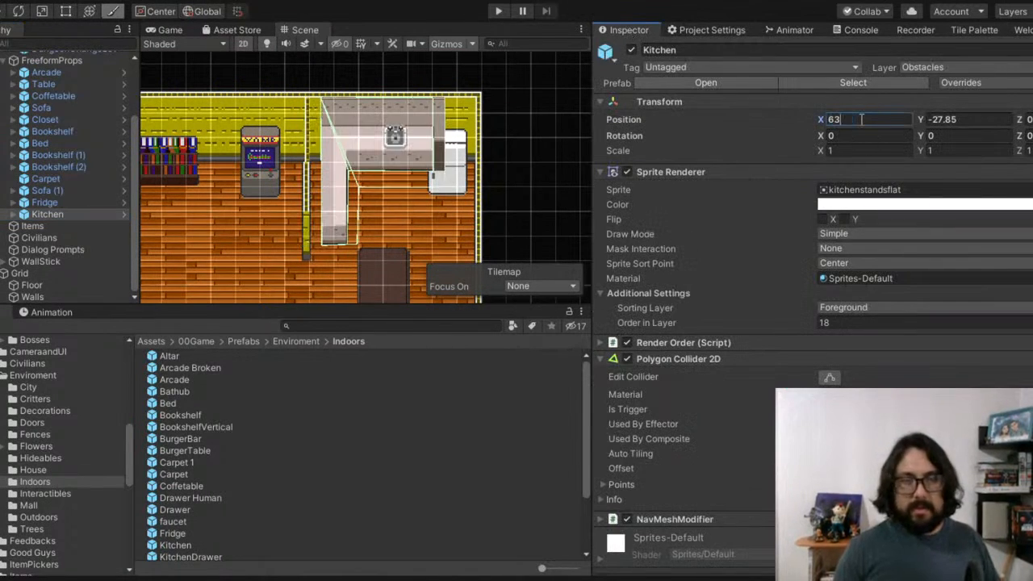
pyautogui.scroll(5, 328, 219)
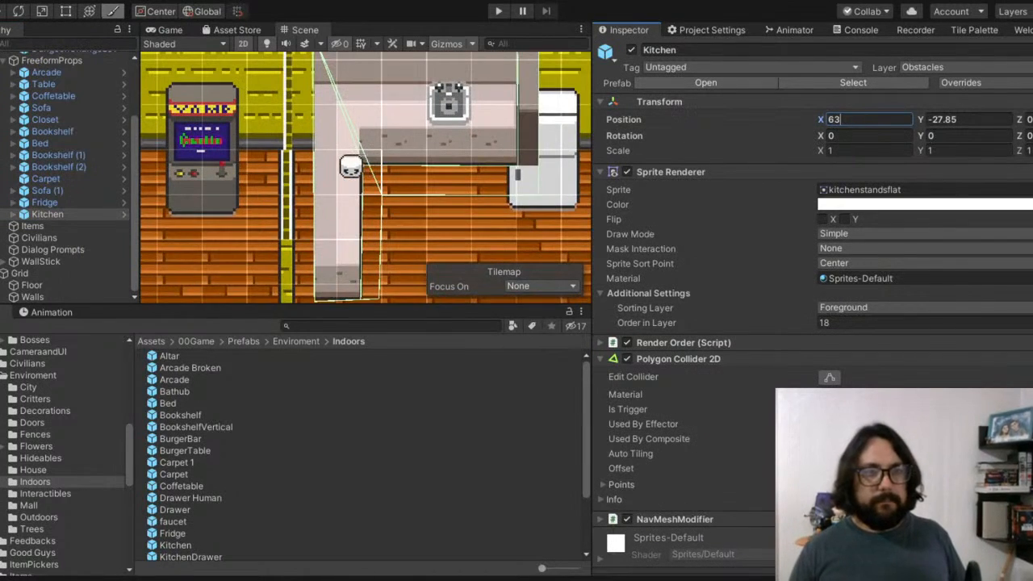
pyautogui.scroll(1, 324, 176)
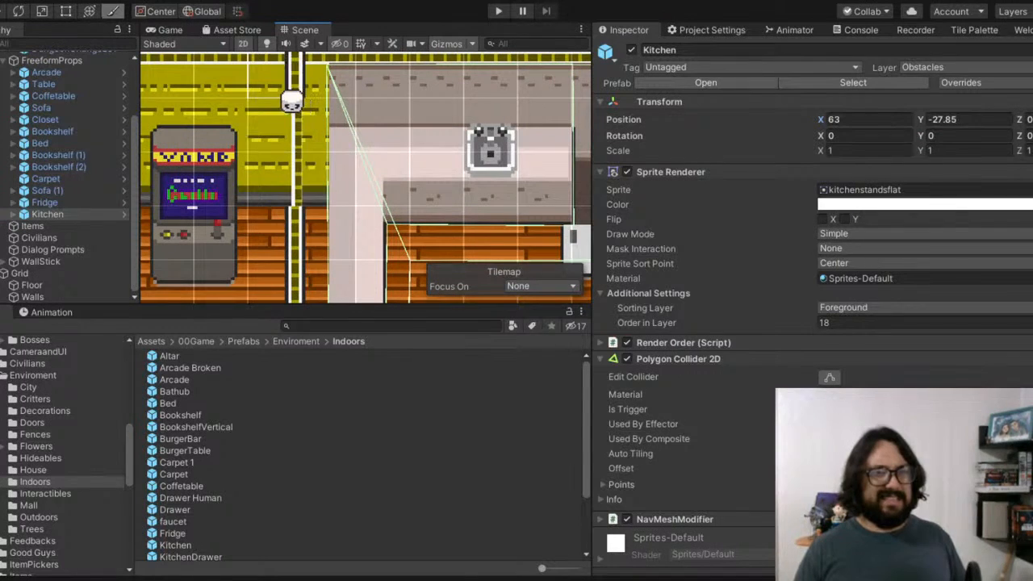
pyautogui.scroll(-4, 381, 270)
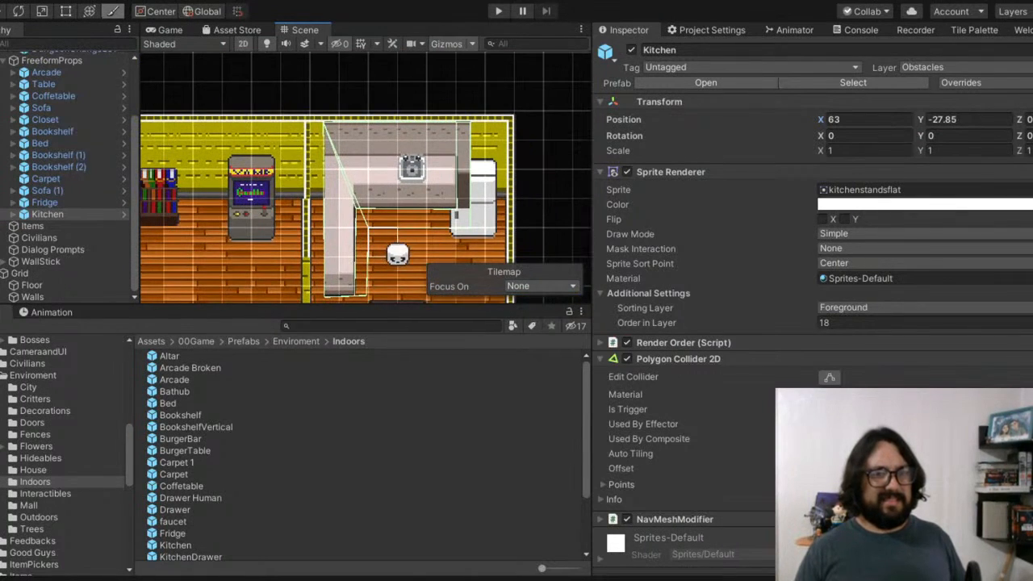
# Step: Set the Kitchen object's X position to 62.5 and check its fit between the partition wall and the fridge
pyautogui.click(866, 119)
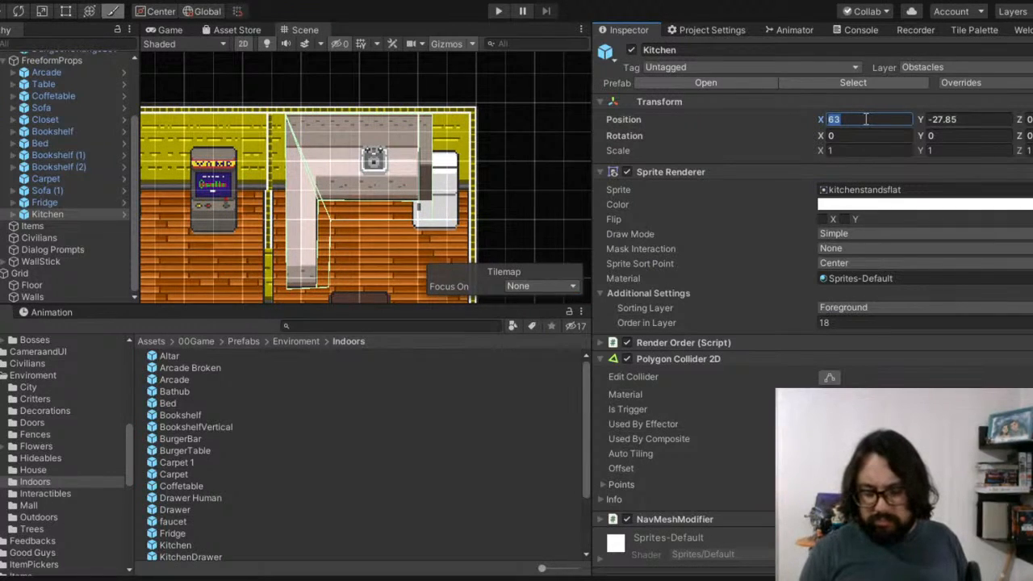
pyautogui.write('62')
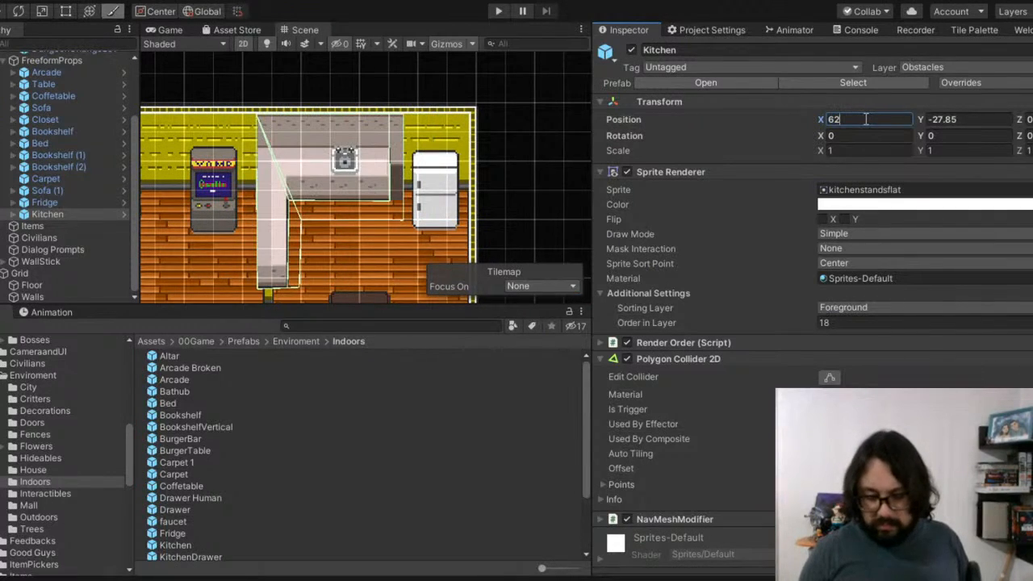
pyautogui.write('.5')
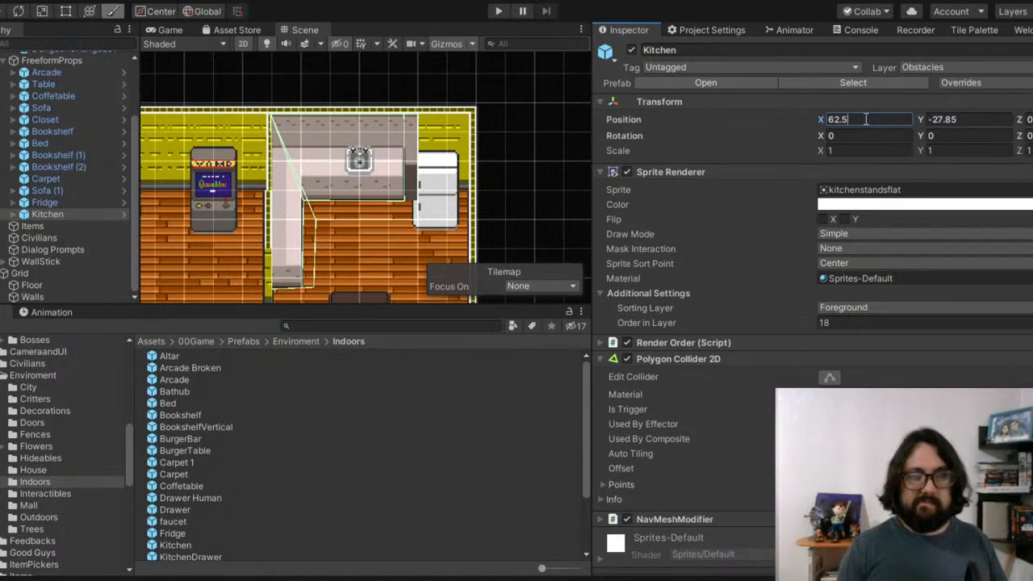
pyautogui.scroll(5, 278, 238)
pyautogui.scroll(5, 278, 238)
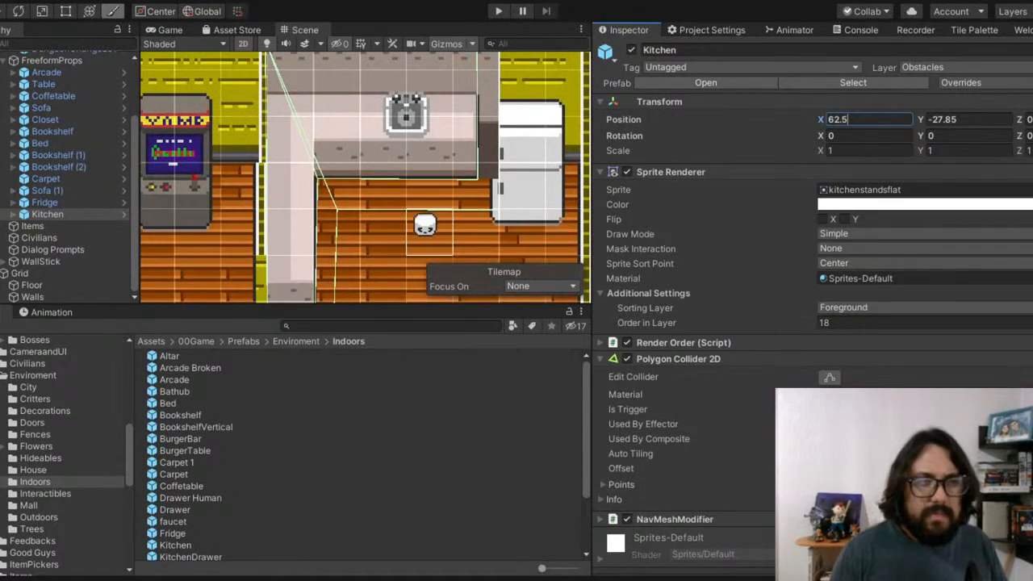
pyautogui.moveTo(413, 213); pyautogui.dragTo(476, 146, button='middle')
pyautogui.scroll(-2, 462, 134)
pyautogui.scroll(-4, 473, 145)
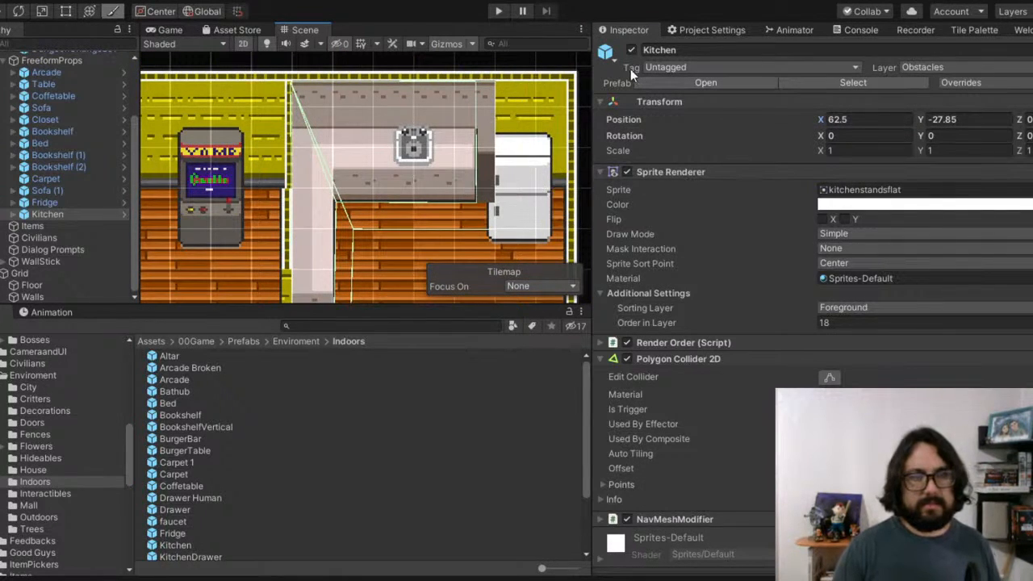
# Step: Change the Fridge's sorting layer to Characters
pyautogui.click(49, 202)
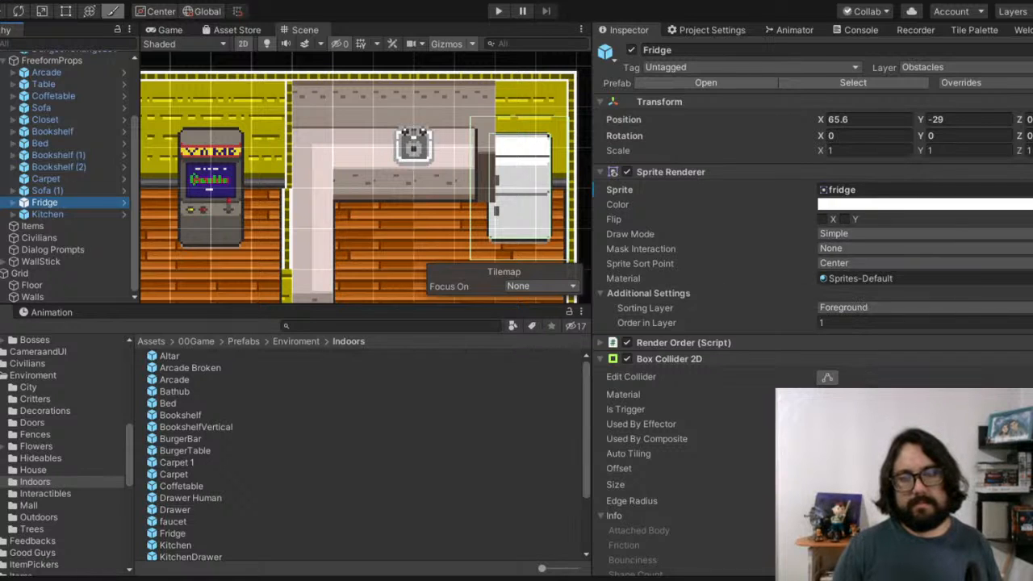
pyautogui.click(855, 359)
pyautogui.scroll(-5, 424, 97)
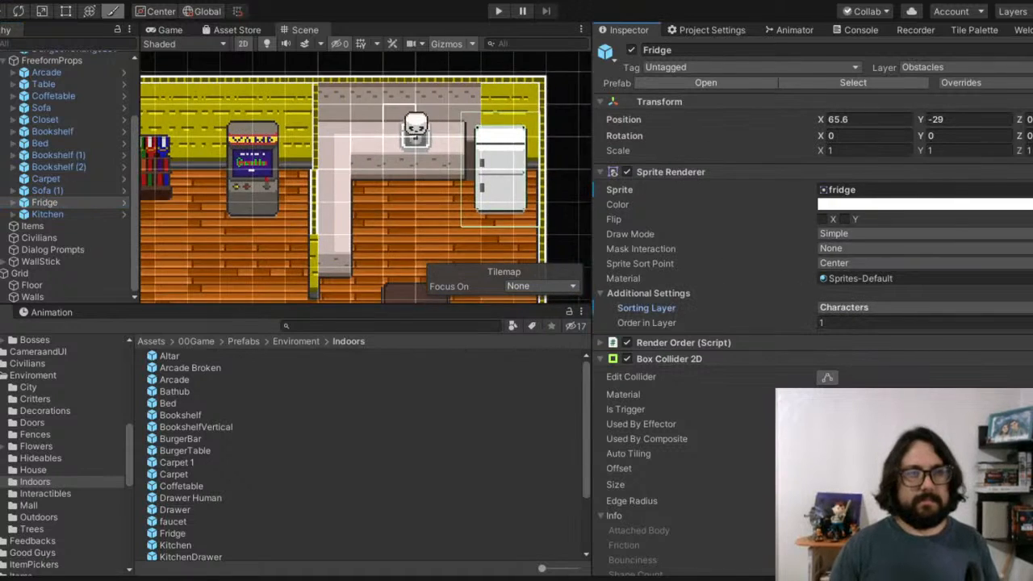
pyautogui.scroll(-3, 417, 129)
pyautogui.scroll(4, 353, 145)
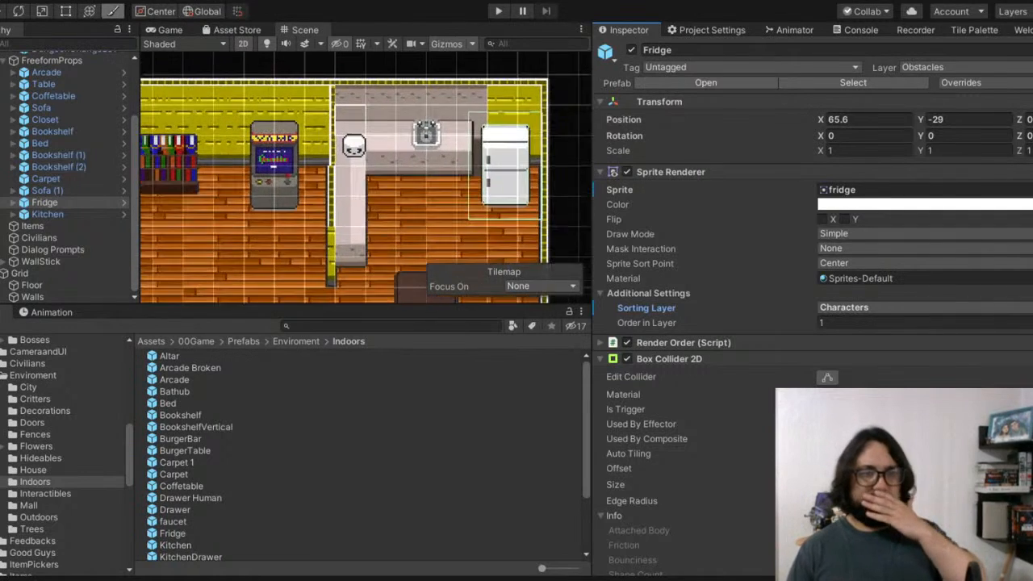
# Step: Paint a vertical partition wall between the bed and the first bookshelf, down past the top of the red carpet
pyautogui.scroll(4, 354, 146)
pyautogui.scroll(1, 306, 168)
pyautogui.scroll(-5, 306, 167)
pyautogui.scroll(1, 291, 191)
pyautogui.moveTo(242, 174); pyautogui.dragTo(339, 147, button='middle')
pyautogui.moveTo(196, 134); pyautogui.dragTo(346, 154, button='middle')
pyautogui.scroll(7, 325, 144)
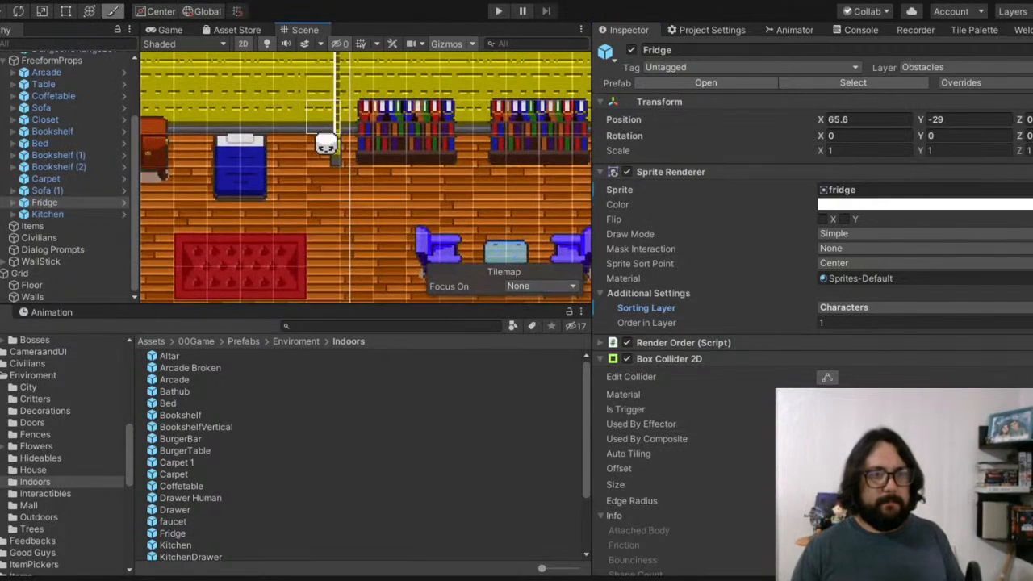
pyautogui.moveTo(325, 144); pyautogui.dragTo(332, 201)
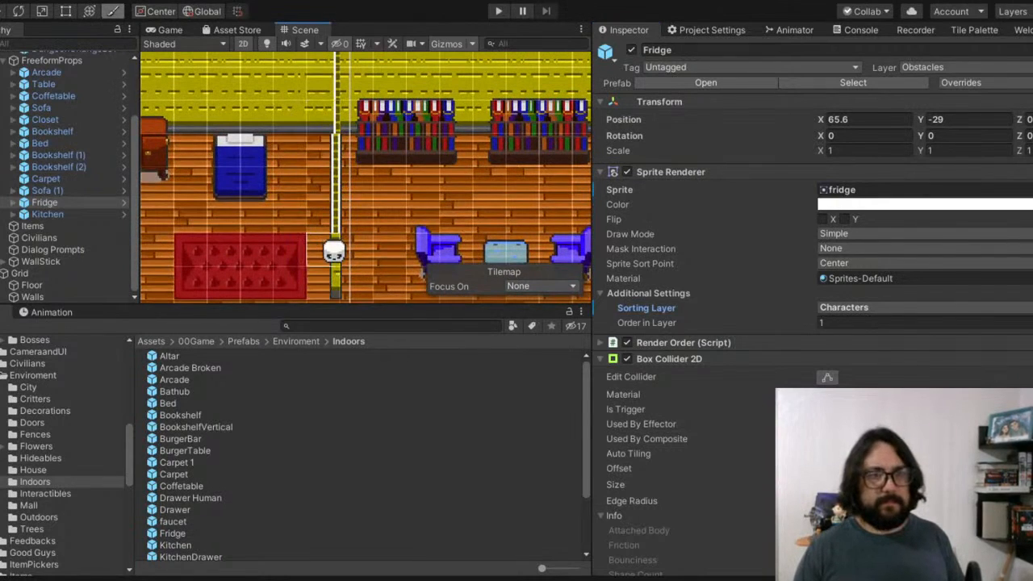
# Step: Paint a new bottom wall along the lower edge of the wooden floor, from side wall to side wall
pyautogui.scroll(-3, 357, 127)
pyautogui.scroll(1, 247, 179)
pyautogui.scroll(-2, 240, 170)
pyautogui.moveTo(246, 234); pyautogui.dragTo(266, 122, button='middle')
pyautogui.moveTo(204, 216)
pyautogui.mouseDown()
pyautogui.moveTo(192, 240)
pyautogui.moveTo(404, 245)
pyautogui.mouseUp()
pyautogui.moveTo(404, 244); pyautogui.dragTo(228, 221, button='middle')
pyautogui.moveTo(228, 221); pyautogui.dragTo(449, 223)
pyautogui.moveTo(449, 223); pyautogui.dragTo(261, 217, button='middle')
pyautogui.moveTo(261, 217); pyautogui.dragTo(470, 219)
pyautogui.scroll(-3, 371, 173)
pyautogui.scroll(-2, 234, 153)
pyautogui.moveTo(327, 180); pyautogui.dragTo(455, 85, button='middle')
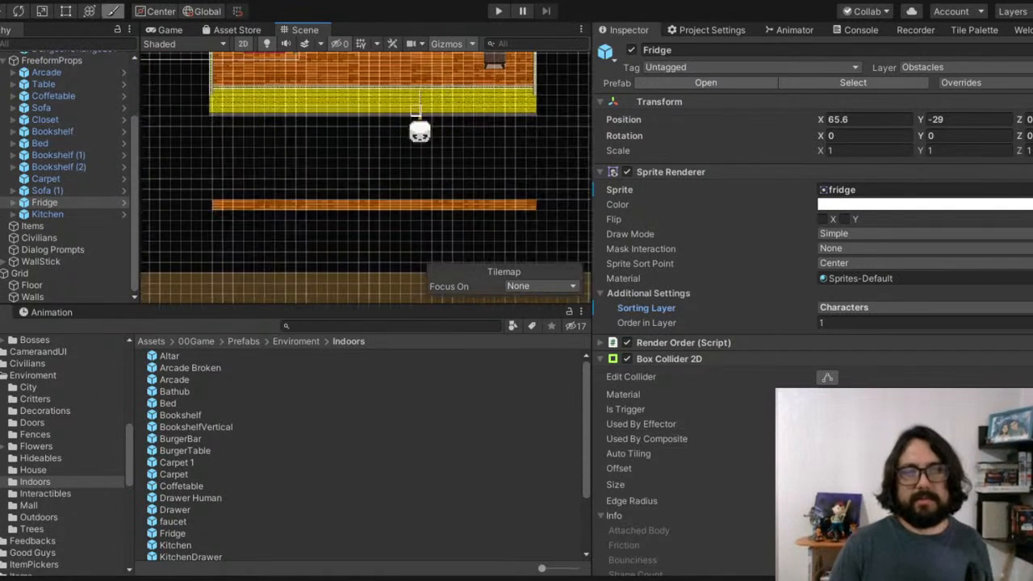
# Step: Move SpawnPoint1 up onto the wooden floor inside the house, at Y position about -35.53
pyautogui.moveTo(421, 130); pyautogui.dragTo(387, 227, button='middle')
pyautogui.scroll(3, 335, 162)
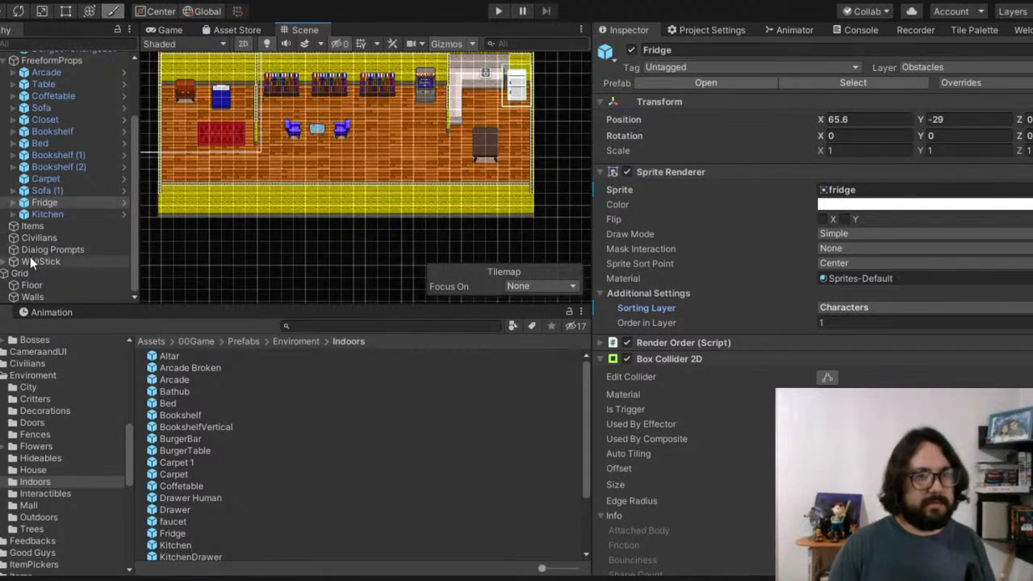
pyautogui.scroll(3, 31, 256)
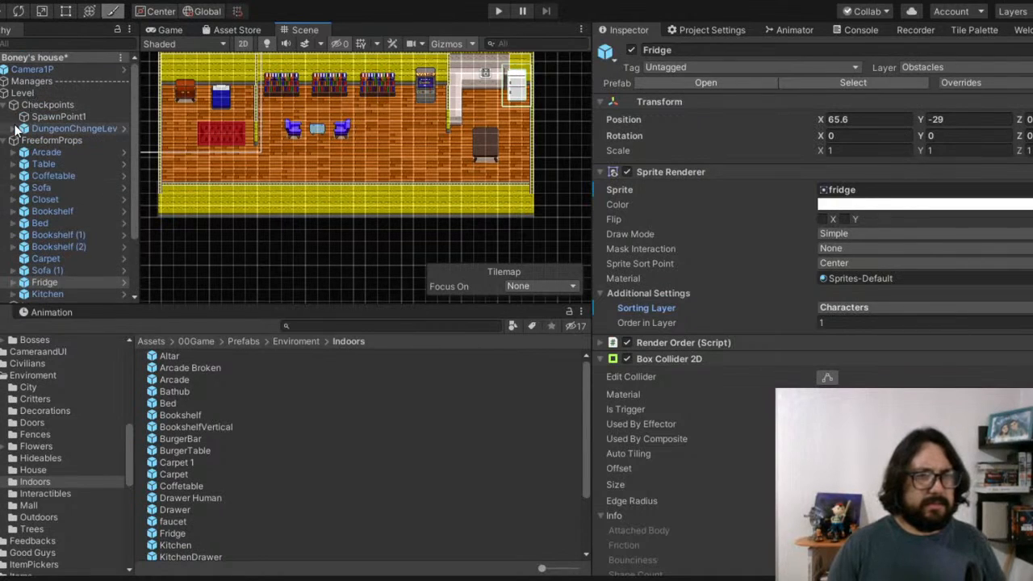
pyautogui.click(49, 116)
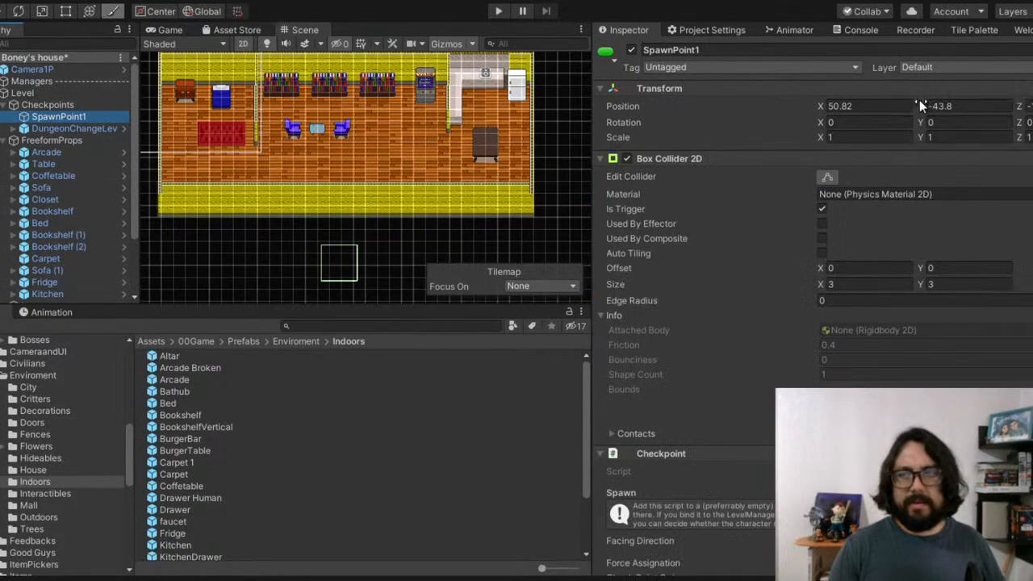
pyautogui.moveTo(919, 105); pyautogui.dragTo(1013, 109)
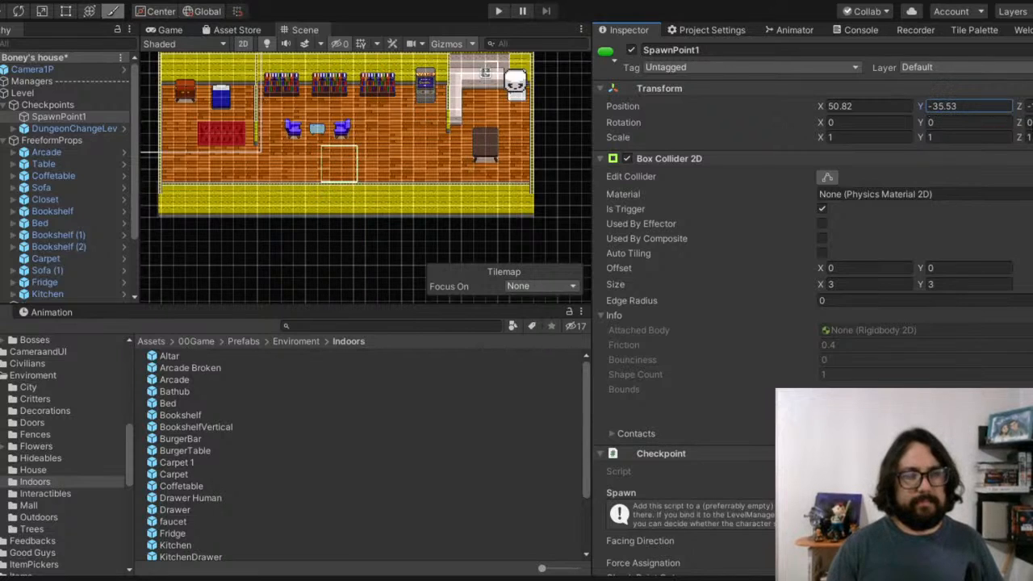
# Step: Playtest the level, walking the character along both sides of the bedroom partition wall and below the red carpet to check collisions
pyautogui.click(976, 30)
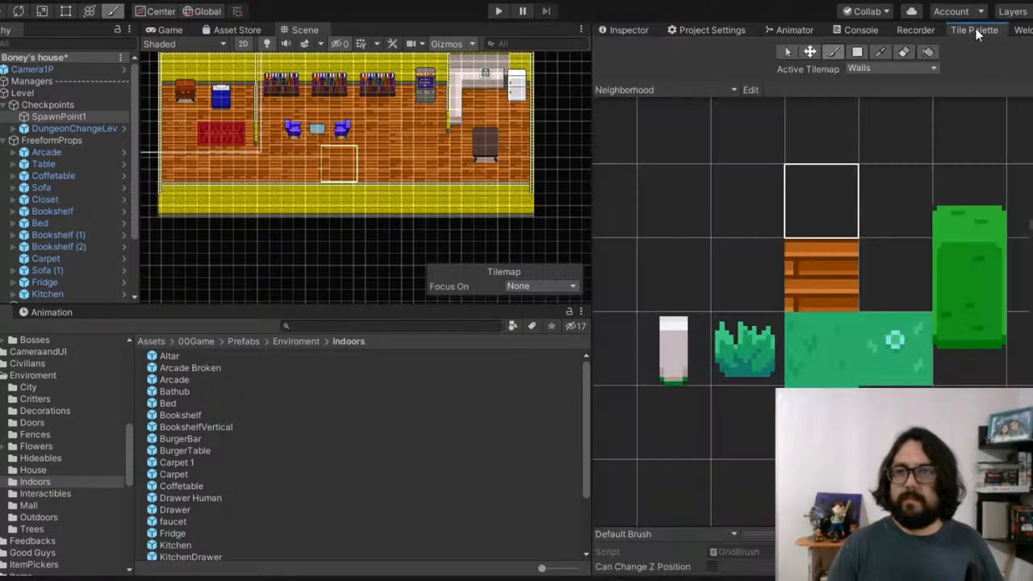
pyautogui.click(832, 55)
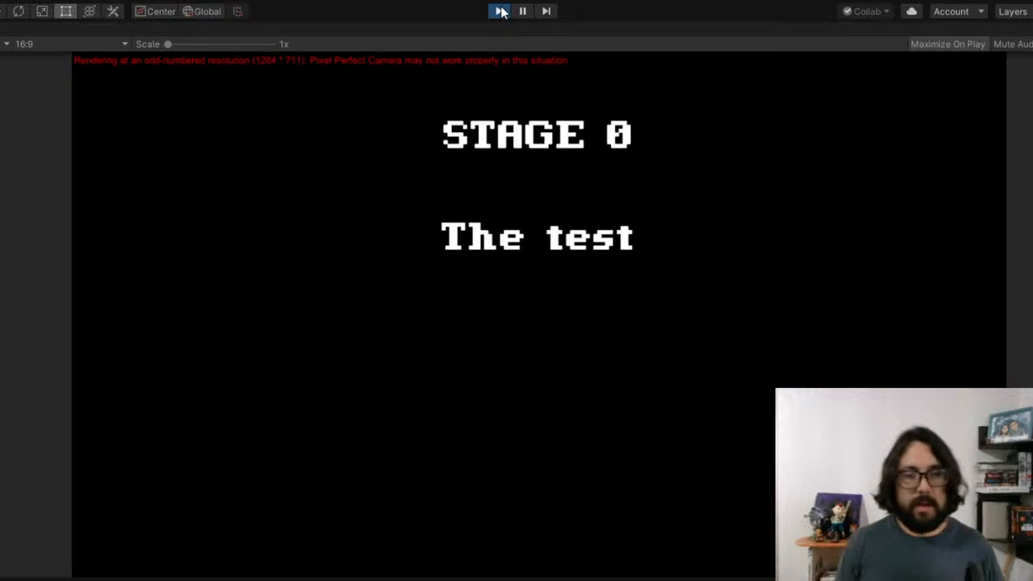
pyautogui.press('a')
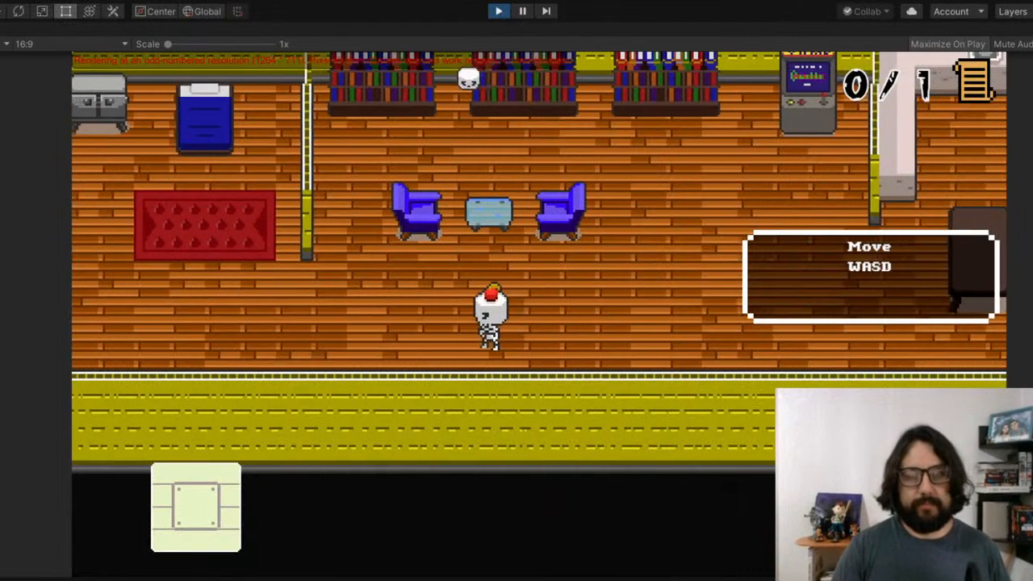
pyautogui.press('w')
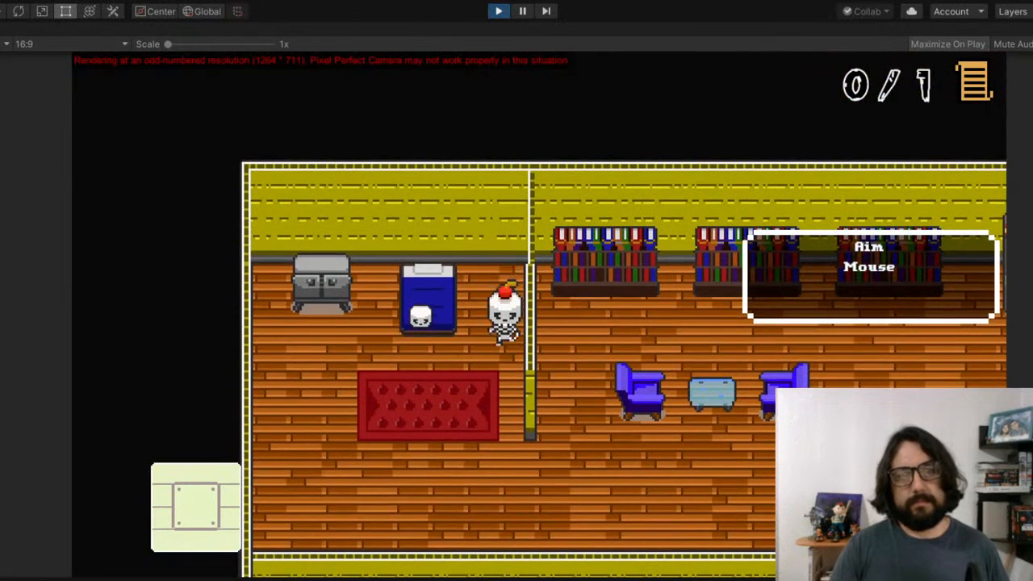
pyautogui.press('s')
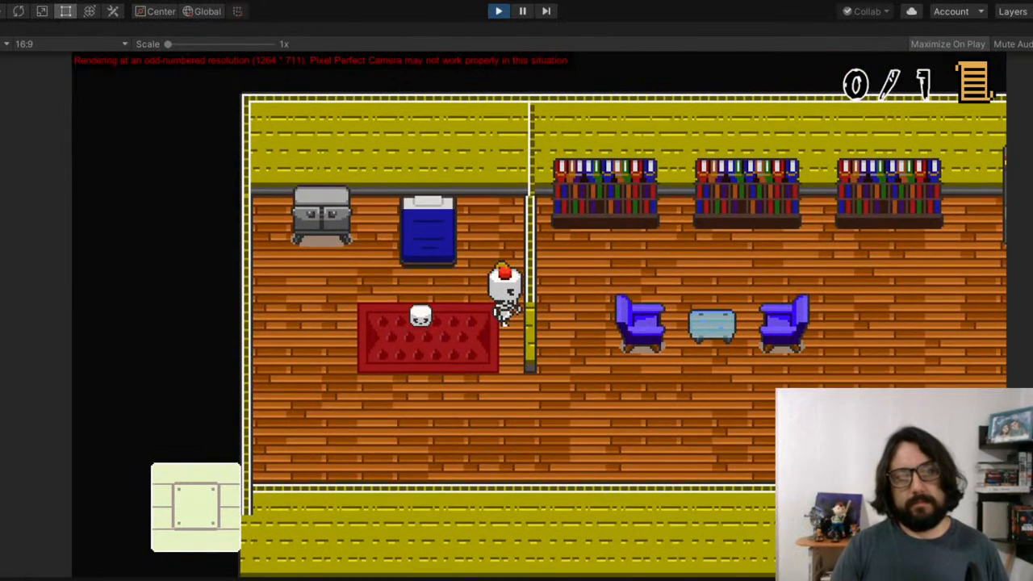
pyautogui.press('w')
pyautogui.press('d')
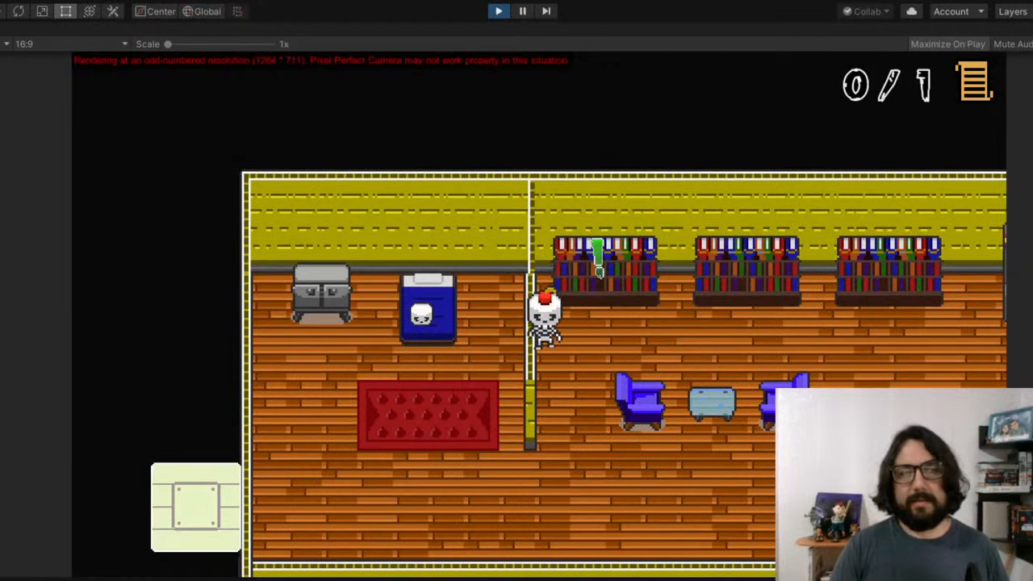
pyautogui.press('d')
pyautogui.press('s')
pyautogui.press('a')
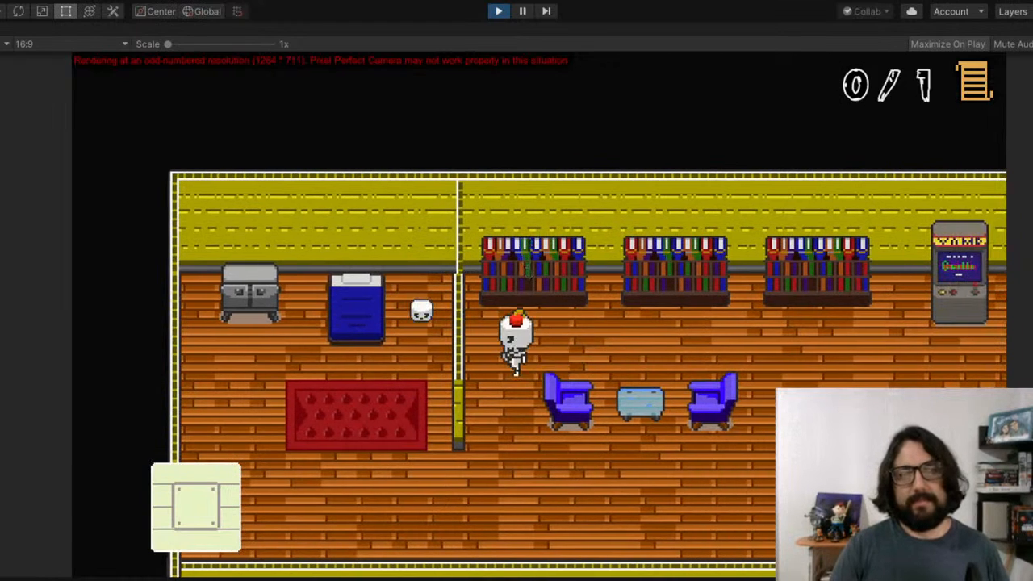
pyautogui.press('a')
pyautogui.press('d')
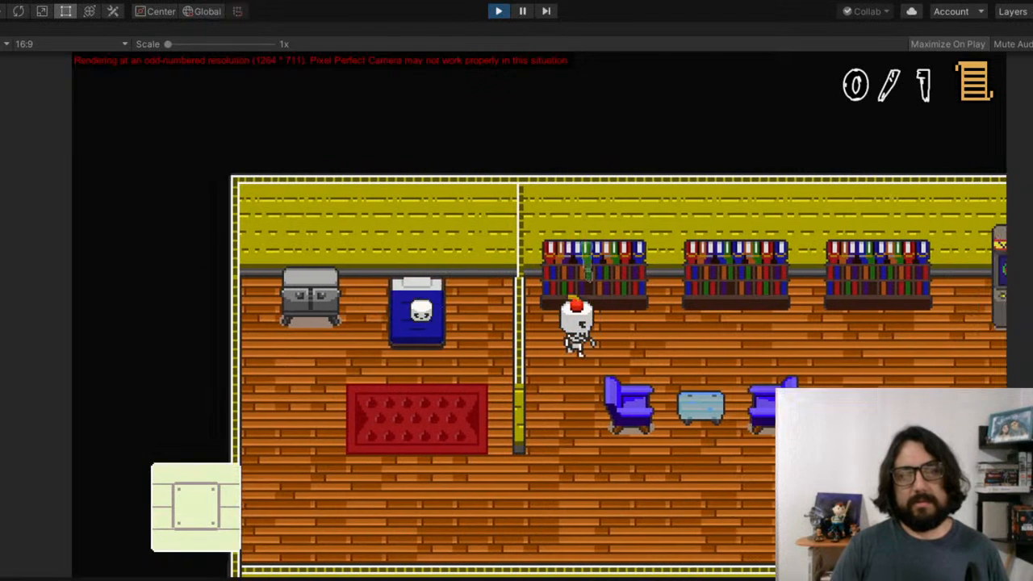
pyautogui.press('a')
pyautogui.press('a')
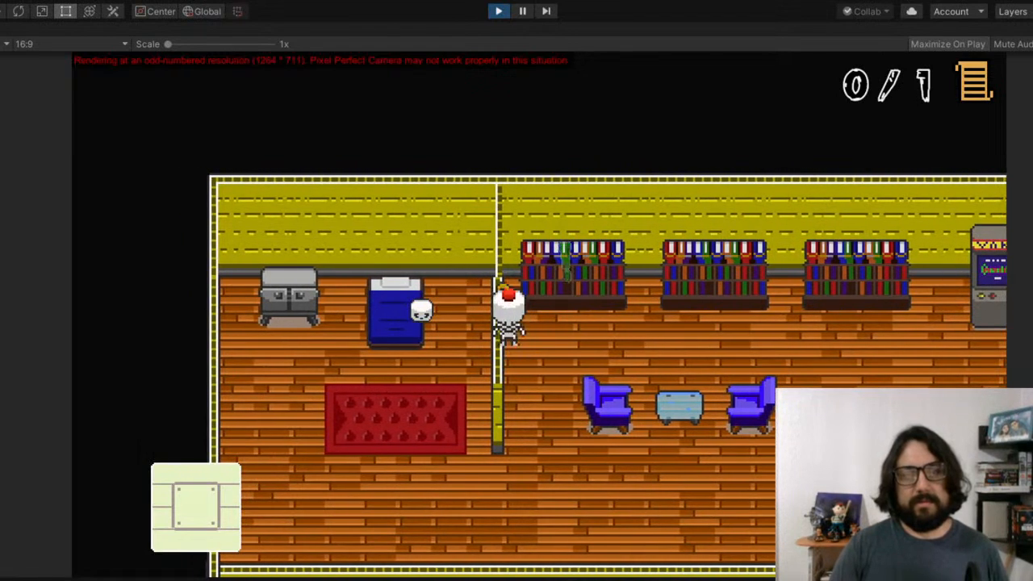
pyautogui.press('s')
pyautogui.press('s')
pyautogui.press('a')
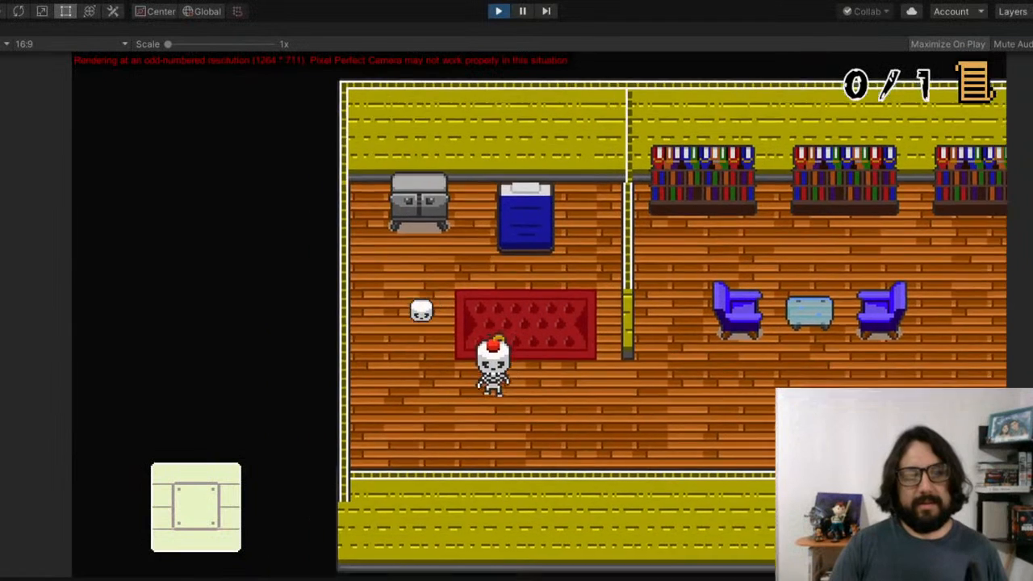
pyautogui.press('d')
pyautogui.press('d')
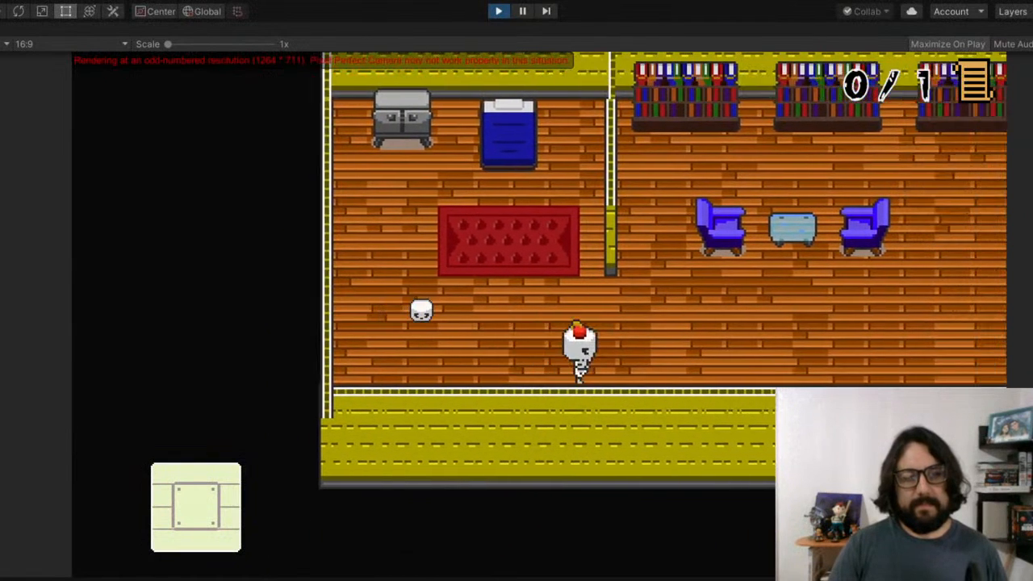
pyautogui.click(500, 11)
# Step: Select the Walls tilemap and examine its collider outlines around the bedroom partition and upper wall
pyautogui.scroll(2, 255, 98)
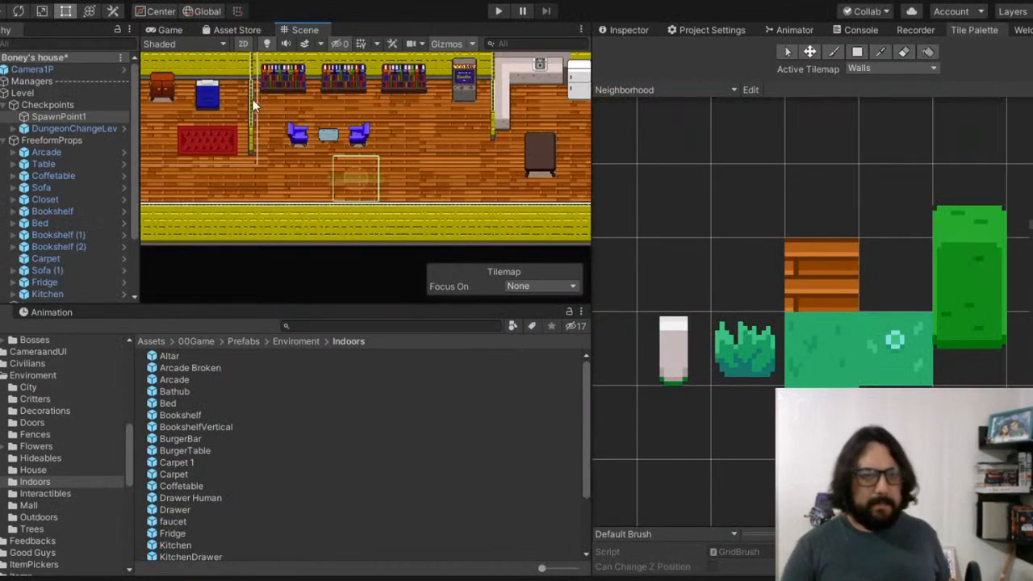
pyautogui.scroll(-3, 10, 206)
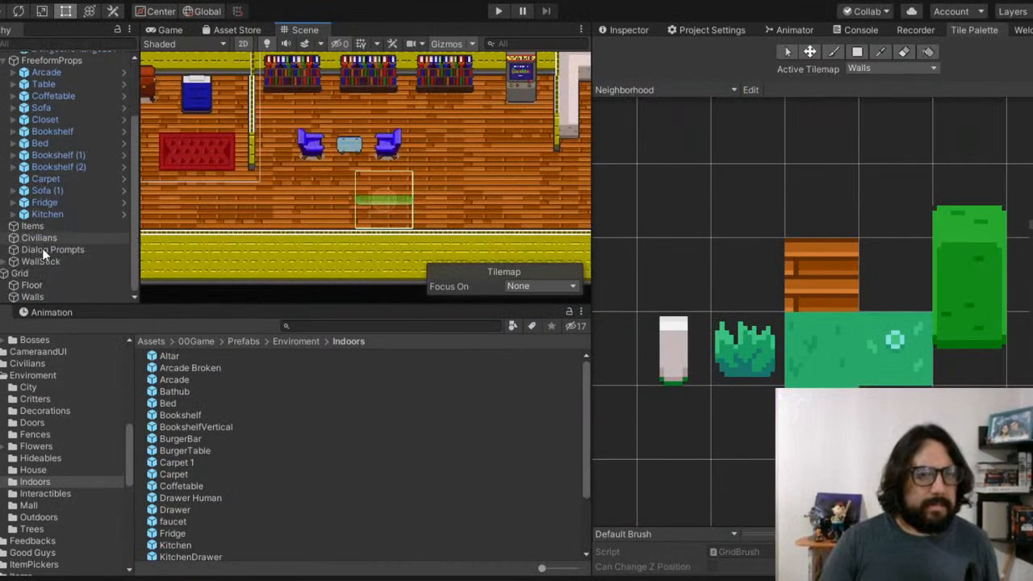
pyautogui.click(33, 295)
pyautogui.moveTo(330, 99); pyautogui.dragTo(344, 150, button='middle')
pyautogui.scroll(4, 264, 164)
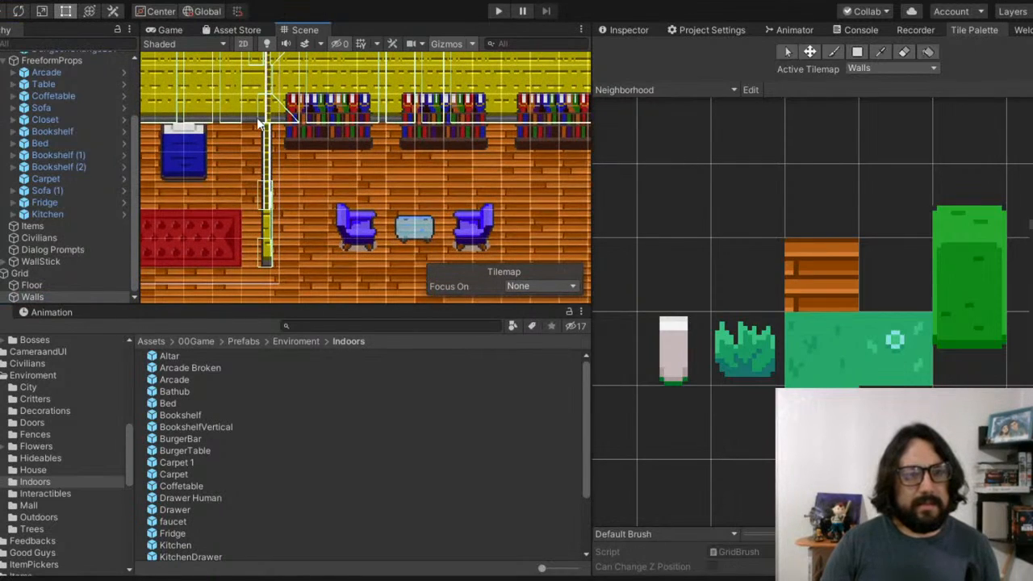
pyautogui.moveTo(258, 121); pyautogui.dragTo(326, 228, button='middle')
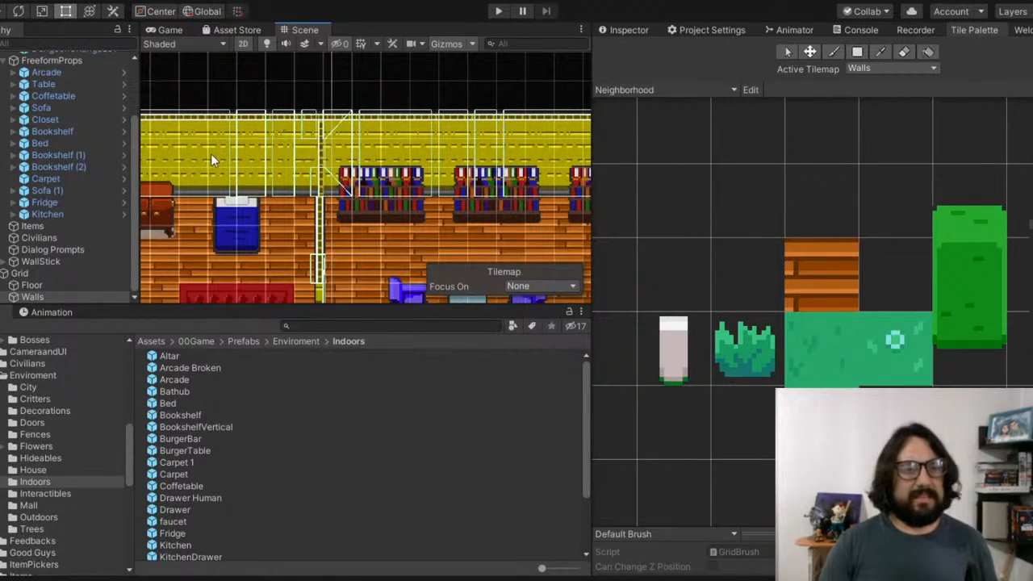
pyautogui.moveTo(337, 196); pyautogui.dragTo(306, 126, button='middle')
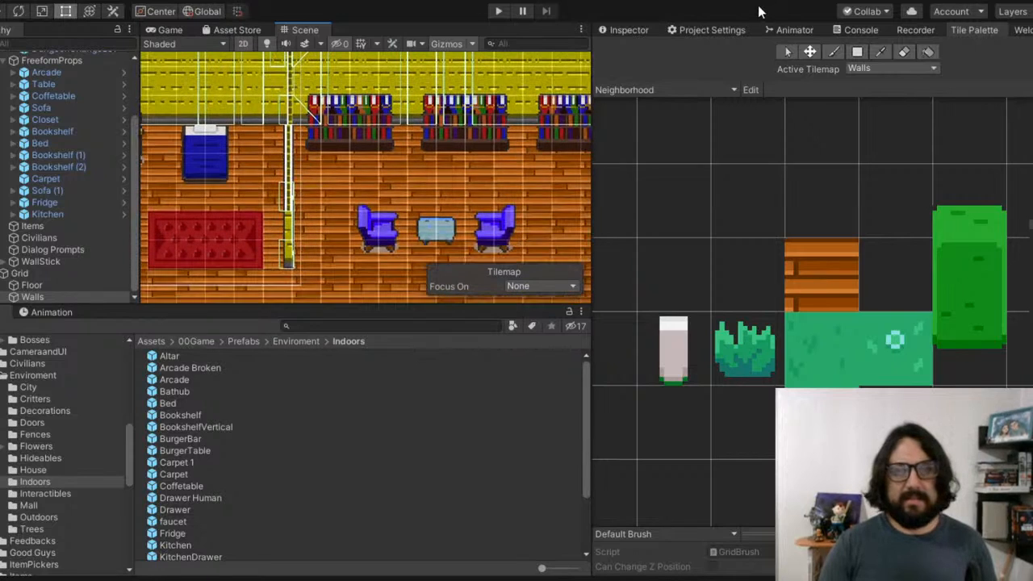
# Step: Try the Outlines geometry type on the Walls' Composite Collider 2D and restore Polygons
pyautogui.click(626, 31)
pyautogui.scroll(-10, 782, 323)
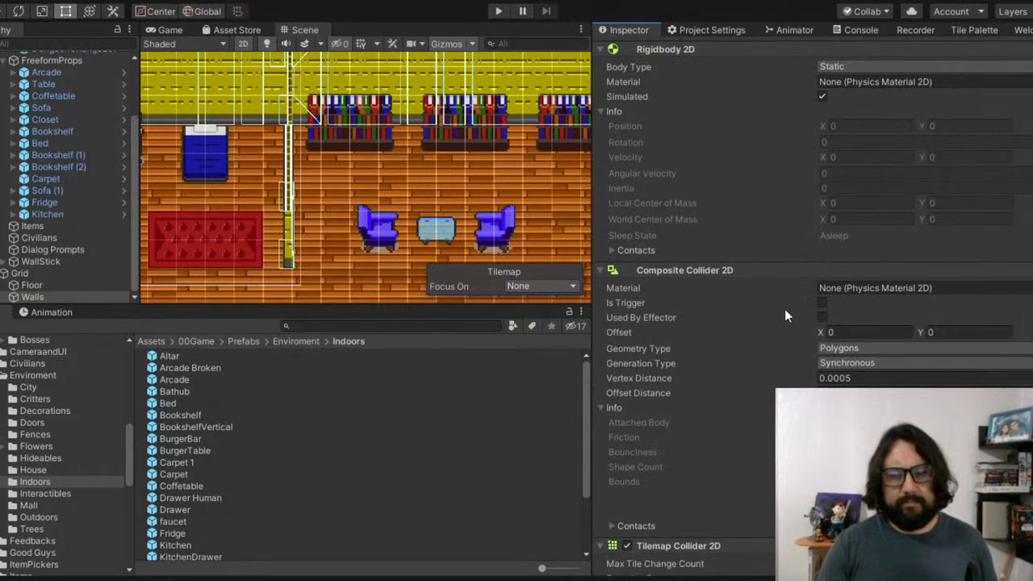
pyautogui.scroll(-5, 807, 321)
pyautogui.scroll(3, 888, 210)
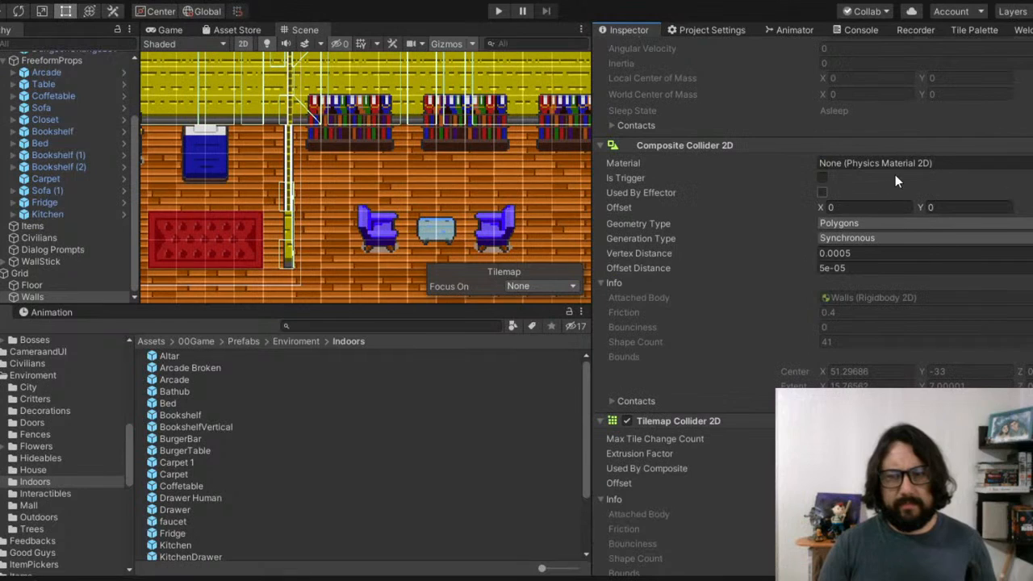
pyautogui.click(872, 225)
pyautogui.click(869, 239)
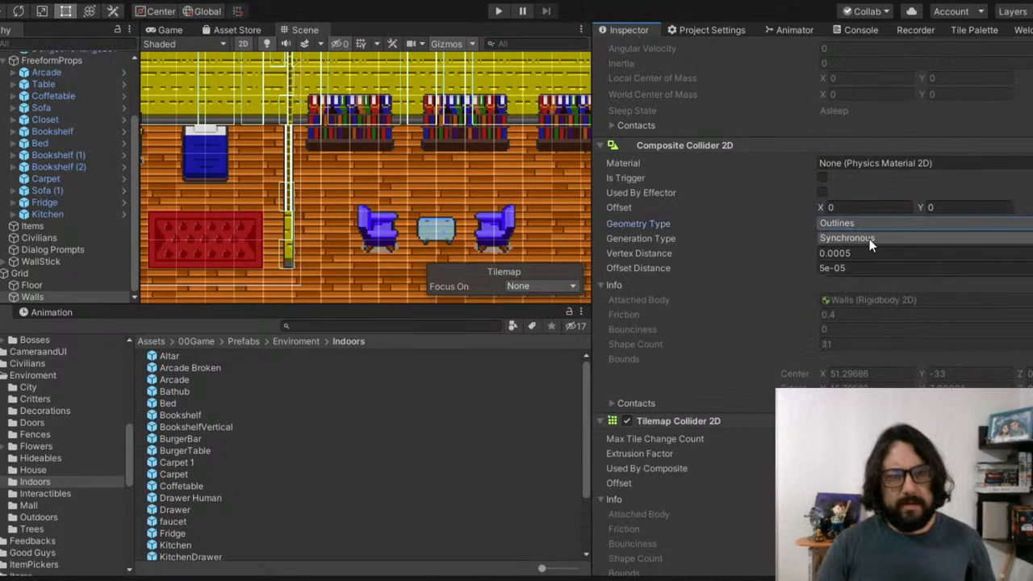
pyautogui.click(879, 221)
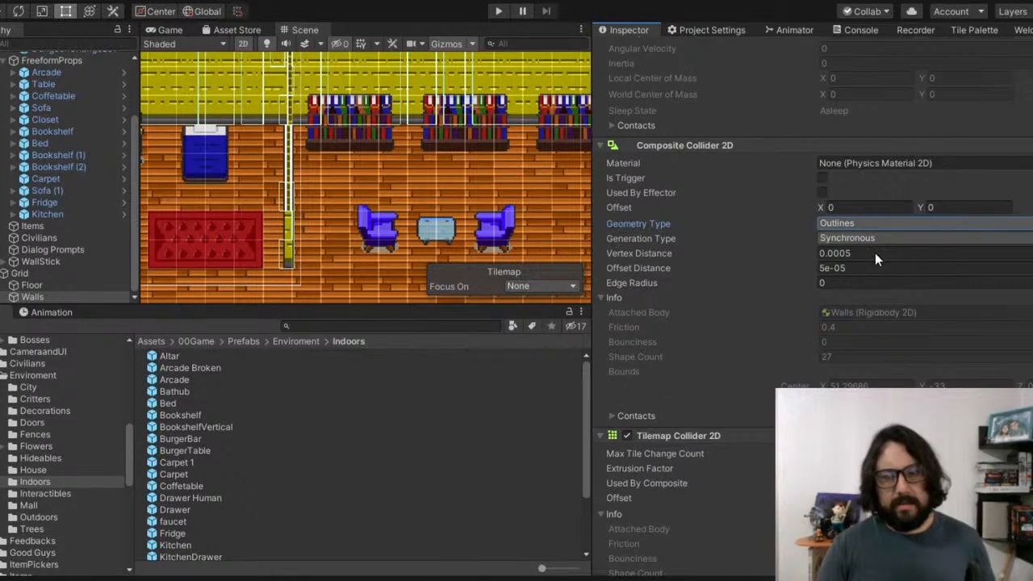
pyautogui.click(875, 252)
pyautogui.moveTo(384, 142); pyautogui.dragTo(384, 199, button='middle')
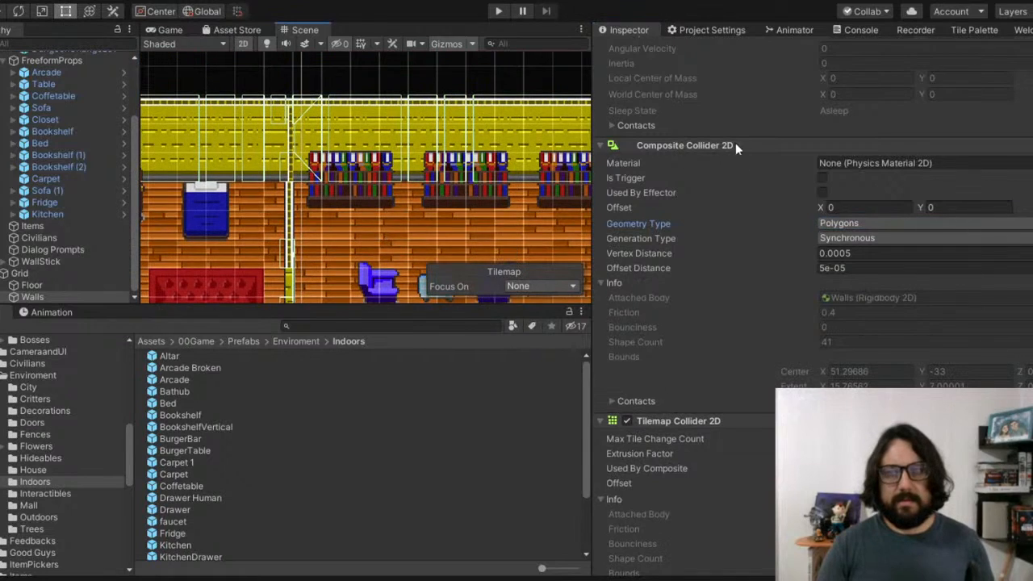
# Step: Deactivate and reactivate the Walls object to refresh its collider shapes
pyautogui.scroll(10, 745, 101)
pyautogui.click(631, 50)
pyautogui.click(631, 50)
pyautogui.scroll(3, 325, 90)
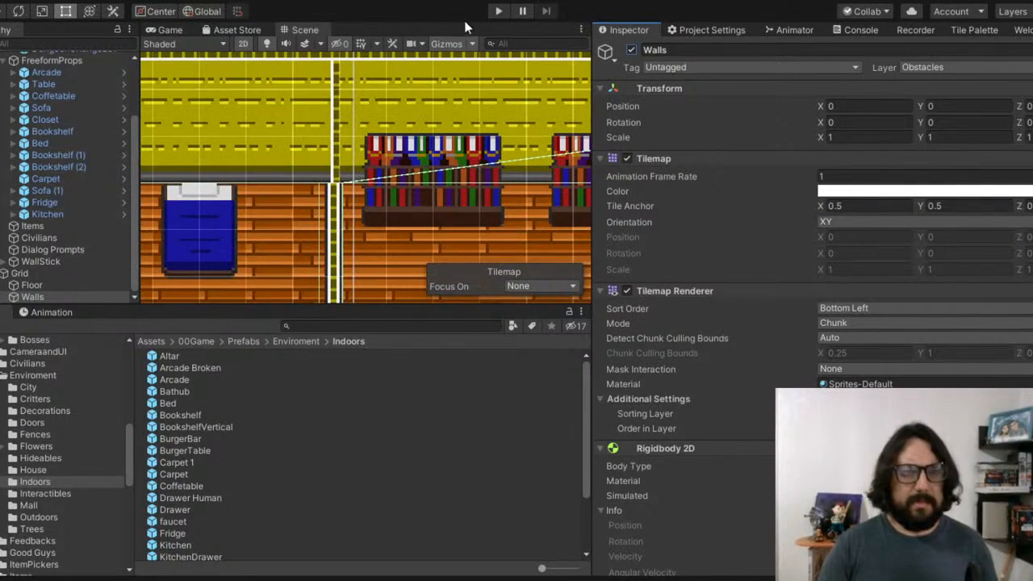
# Step: Playtest the level again, walking the character against both sides of the bedroom partition to check its collision
pyautogui.click(497, 12)
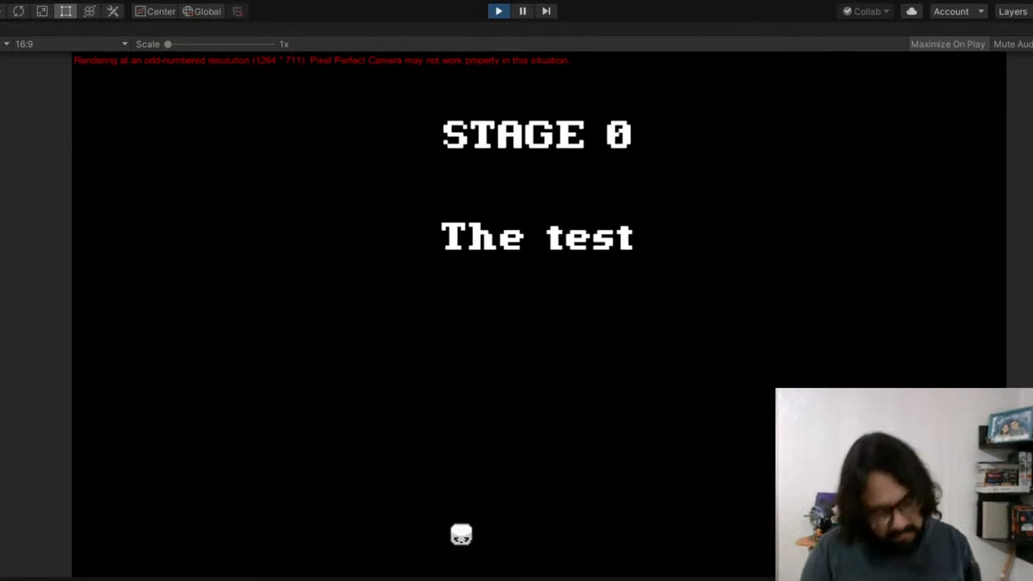
pyautogui.press('a')
pyautogui.press('w')
pyautogui.press('w')
pyautogui.press('a')
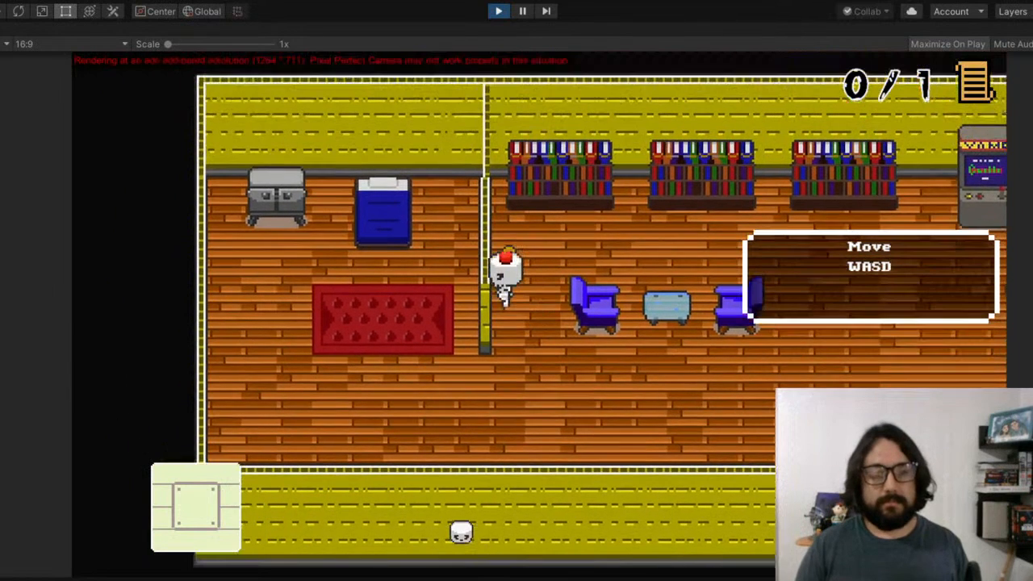
pyautogui.press('w')
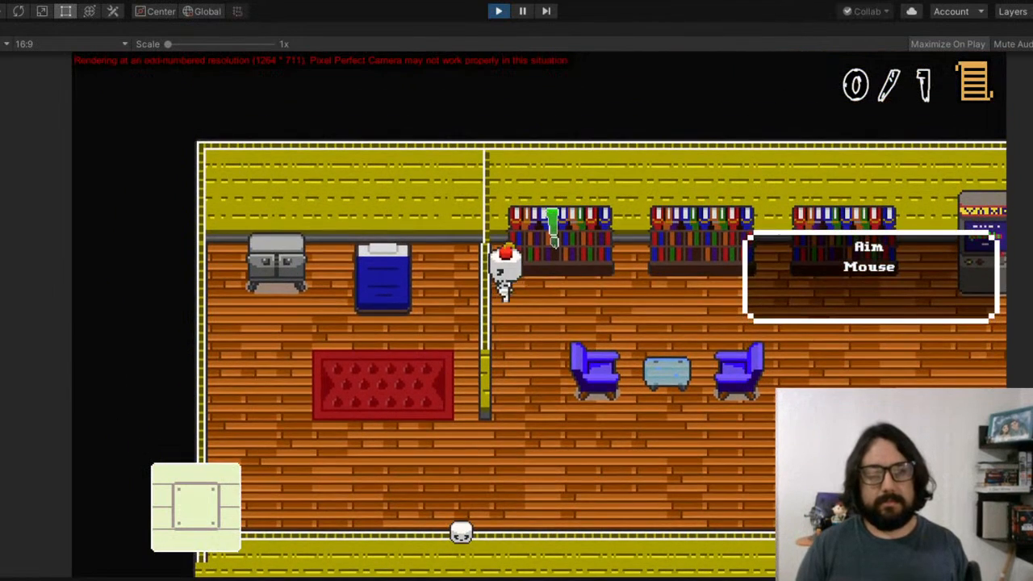
pyautogui.press('s')
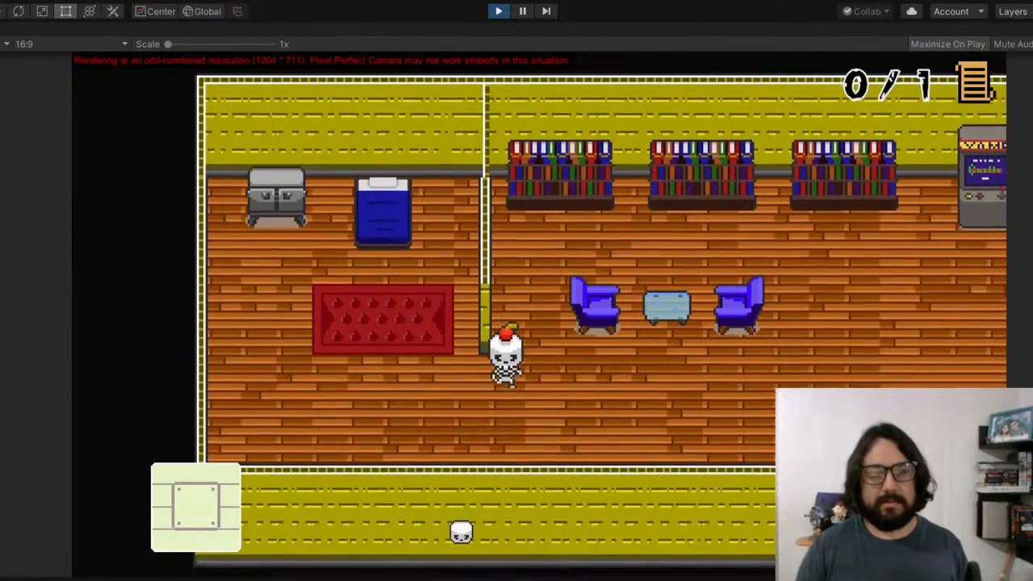
pyautogui.press('w')
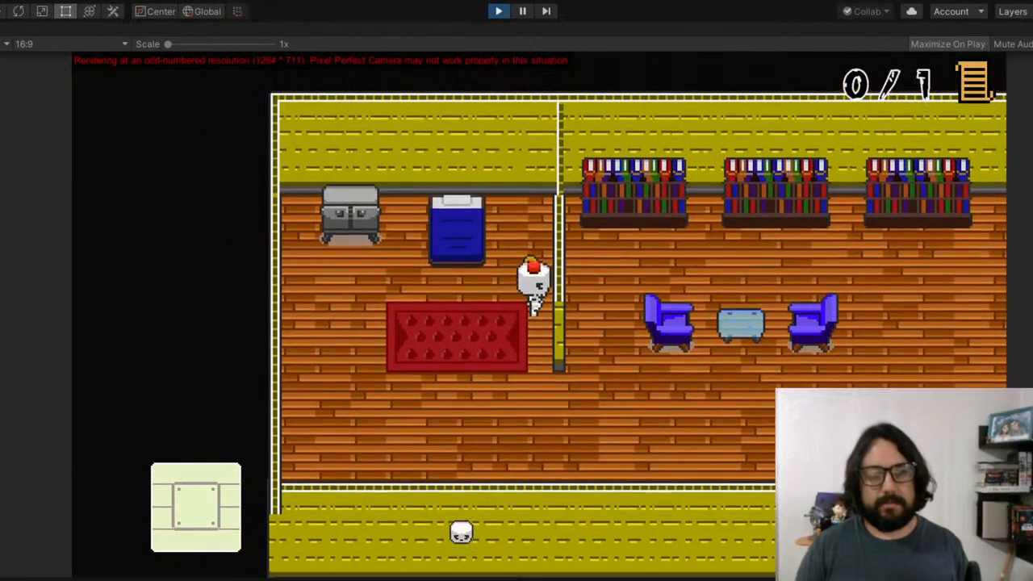
pyautogui.press('s')
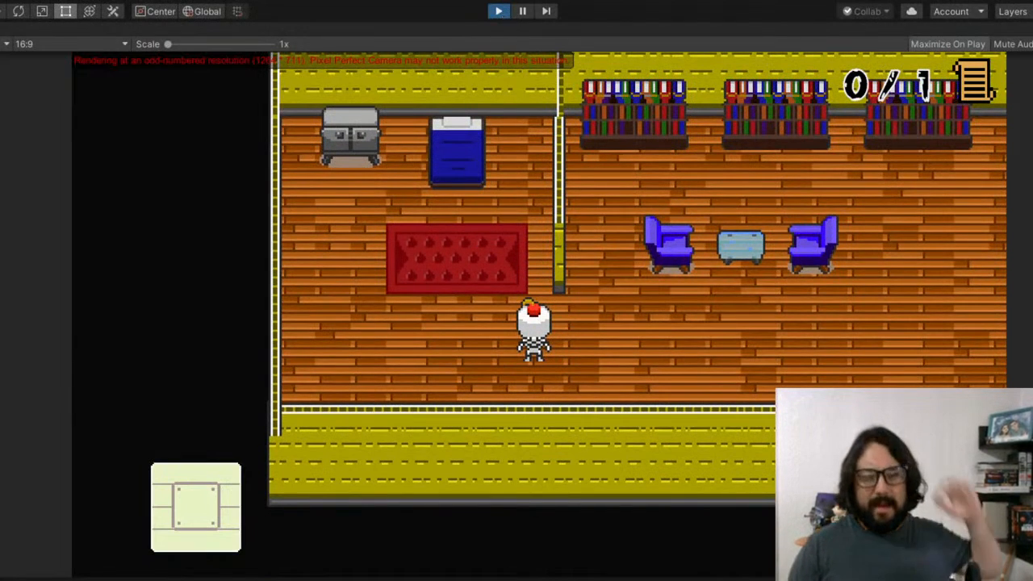
pyautogui.click(498, 11)
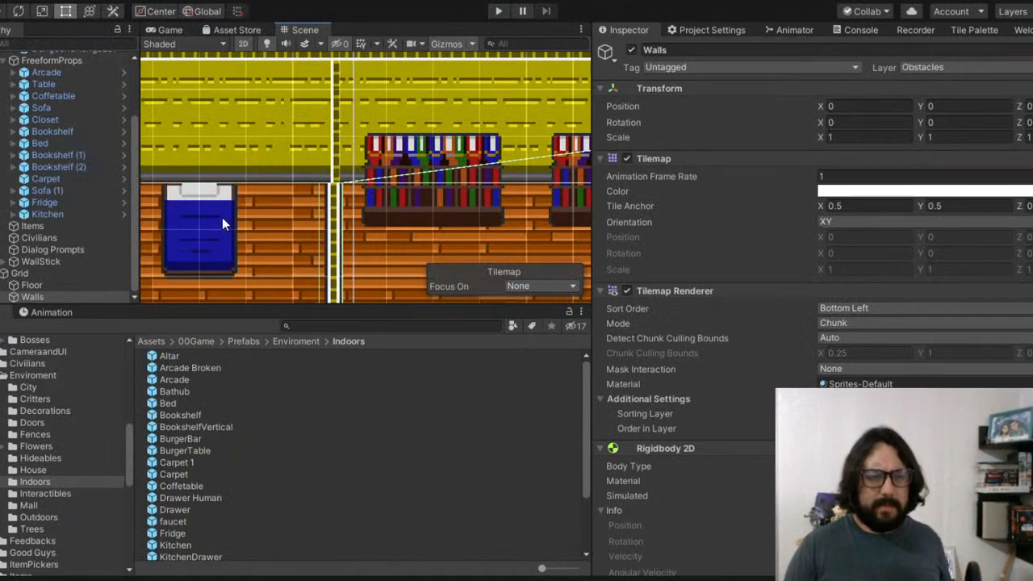
# Step: Set the Bed's X position to 40 and check its spacing between the closet and the partition wall
pyautogui.click(222, 217)
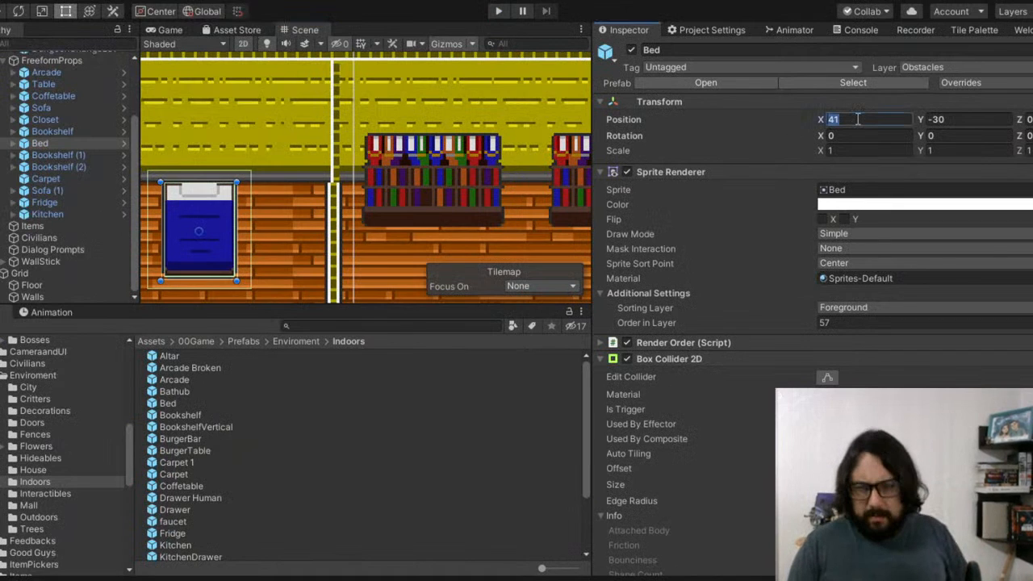
pyautogui.write('4')
pyautogui.scroll(-3, 282, 228)
pyautogui.moveTo(284, 230); pyautogui.dragTo(421, 217, button='middle')
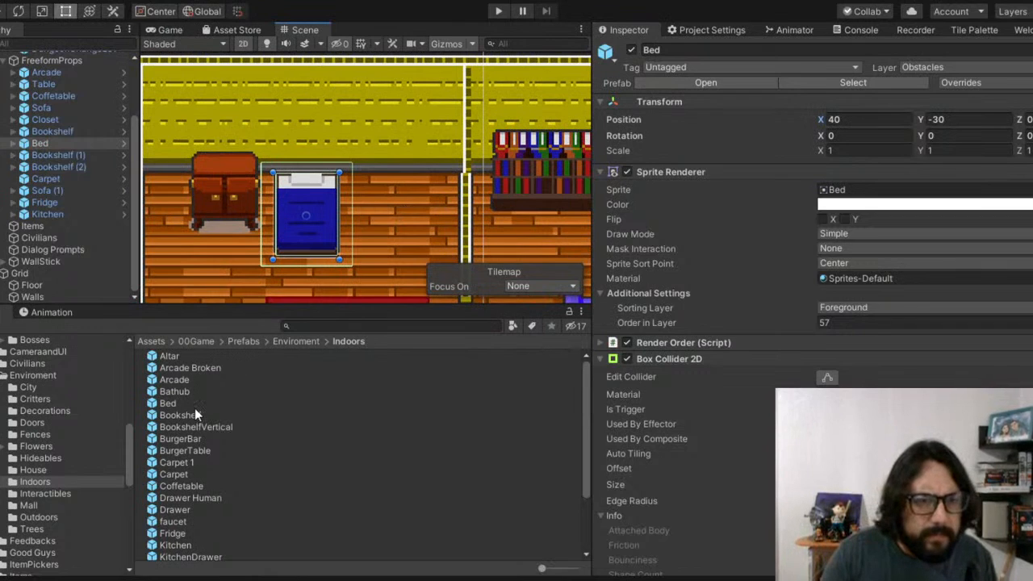
# Step: Examine the Indoors prefabs one by one, from Thunderthing up to Altar, for another piece of bedroom furniture
pyautogui.scroll(-3, 195, 407)
pyautogui.click(180, 531)
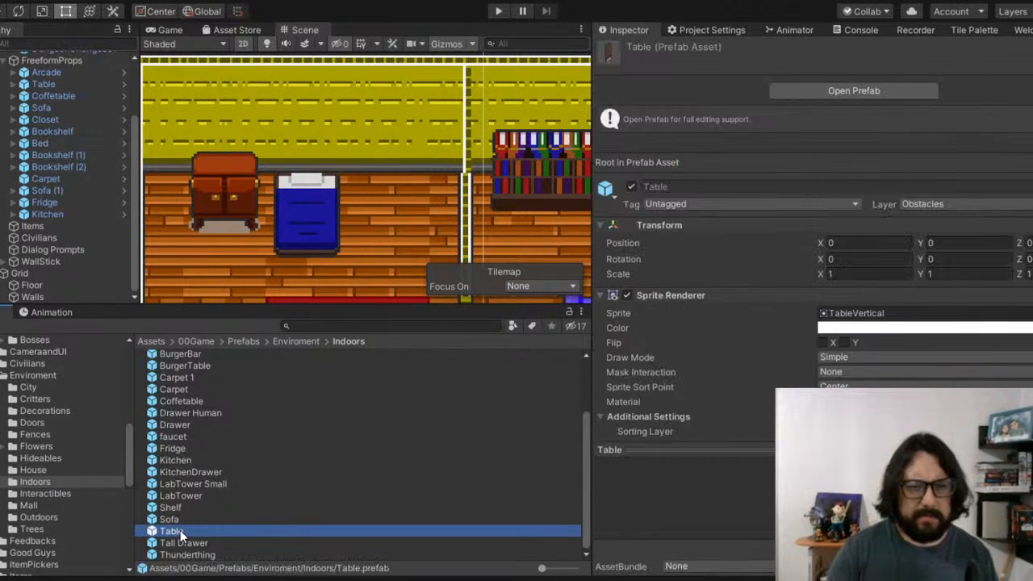
pyautogui.click(199, 546)
pyautogui.click(198, 555)
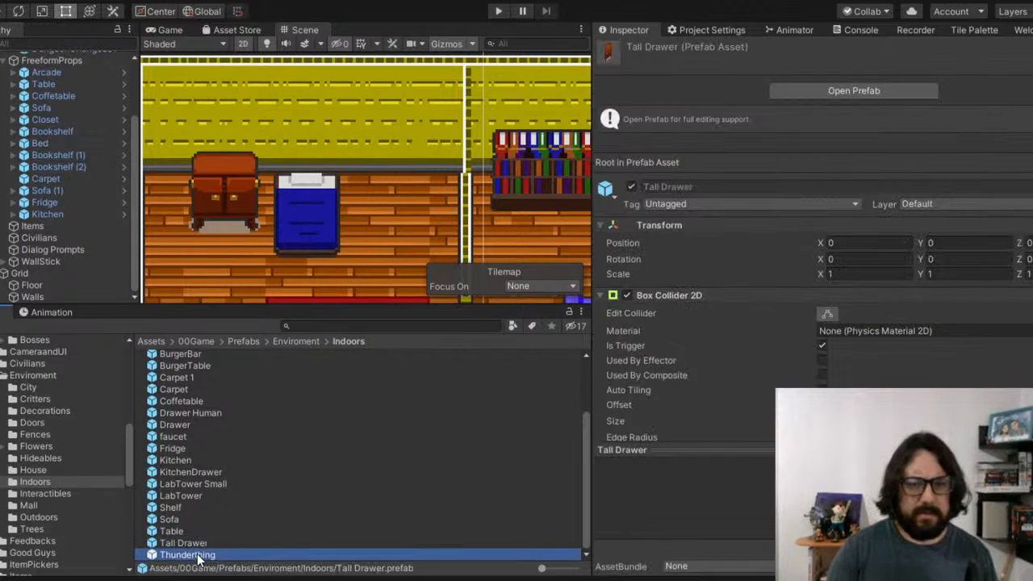
pyautogui.click(196, 517)
pyautogui.click(196, 506)
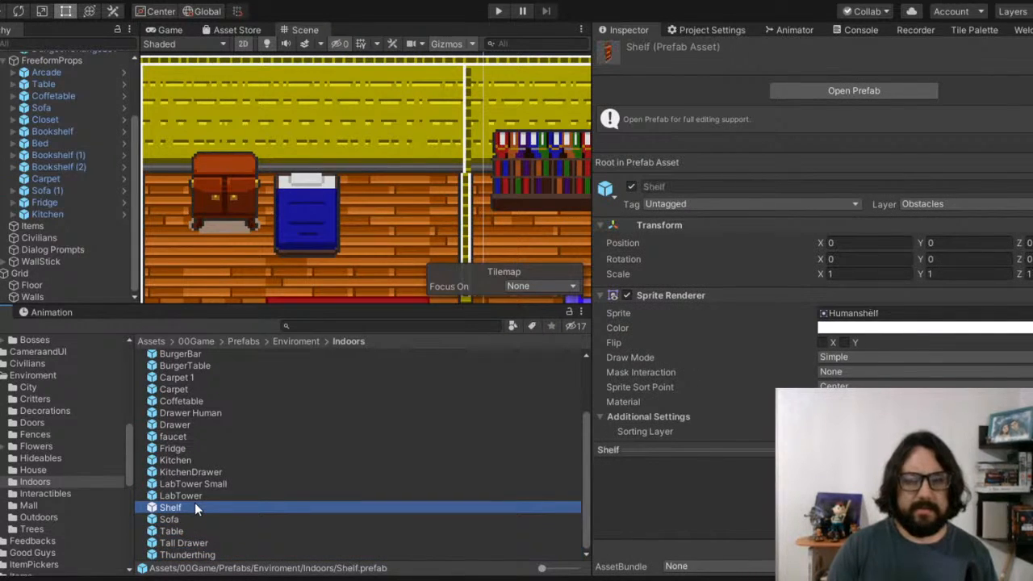
pyautogui.click(198, 485)
pyautogui.click(198, 495)
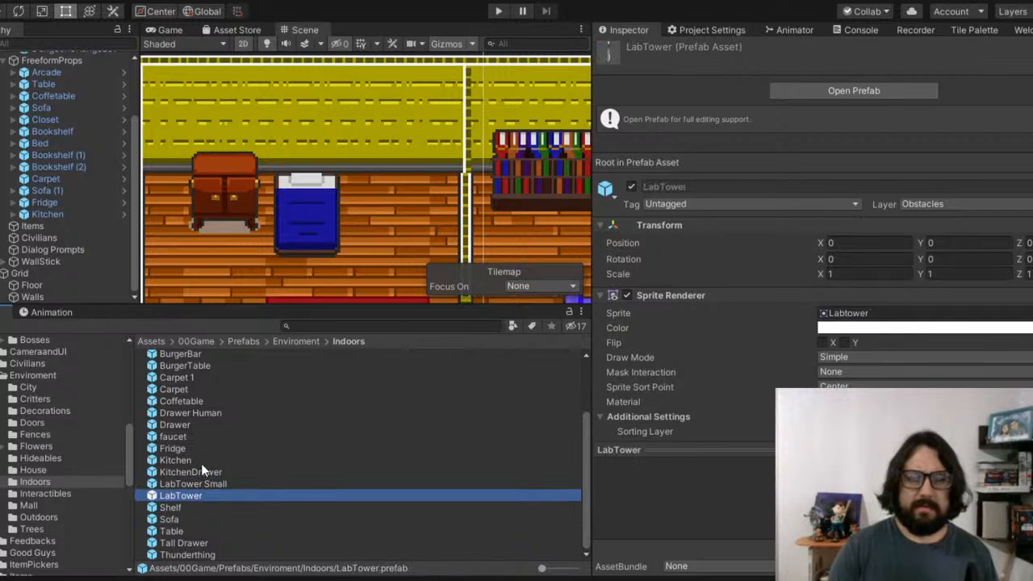
pyautogui.click(201, 460)
pyautogui.click(198, 436)
pyautogui.click(196, 425)
pyautogui.click(199, 411)
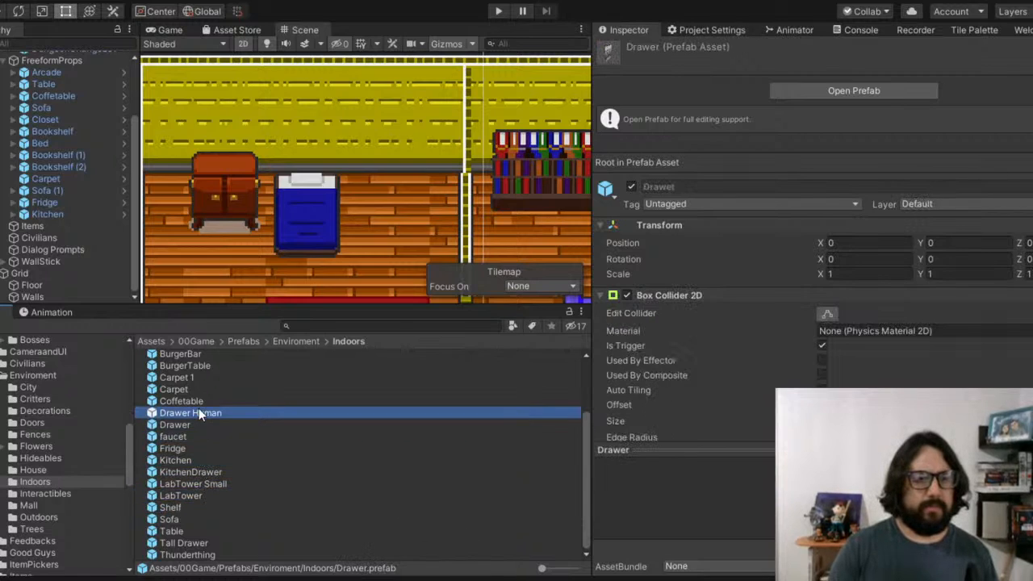
pyautogui.click(198, 391)
pyautogui.click(195, 376)
pyautogui.click(196, 366)
pyautogui.click(190, 354)
pyautogui.scroll(3, 207, 375)
pyautogui.click(179, 368)
pyautogui.click(168, 355)
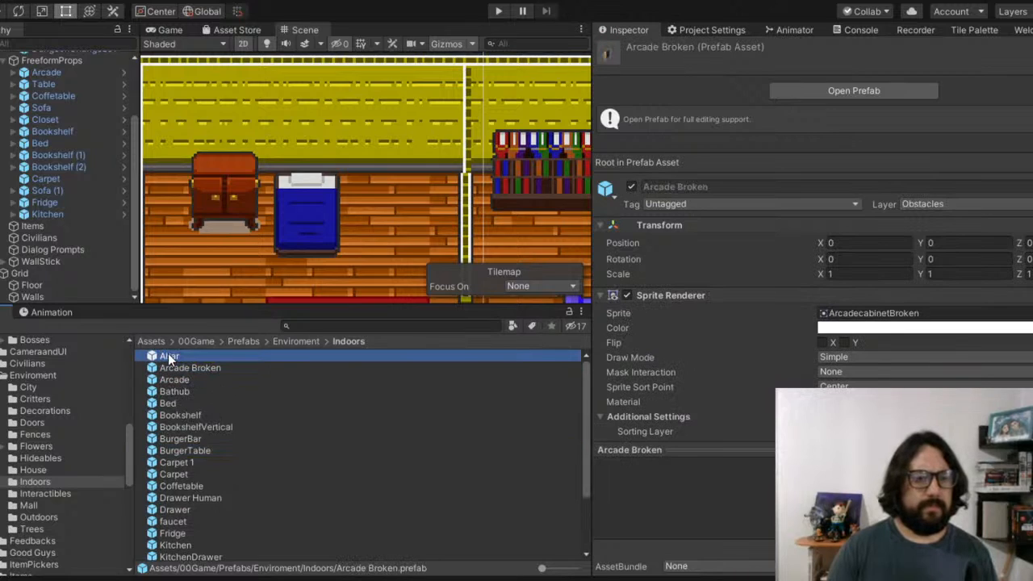
# Step: Browse the other Enviroment prefab folders, including House, Interactibles, Outdoors, City and Decorations, for usable props
pyautogui.click(34, 469)
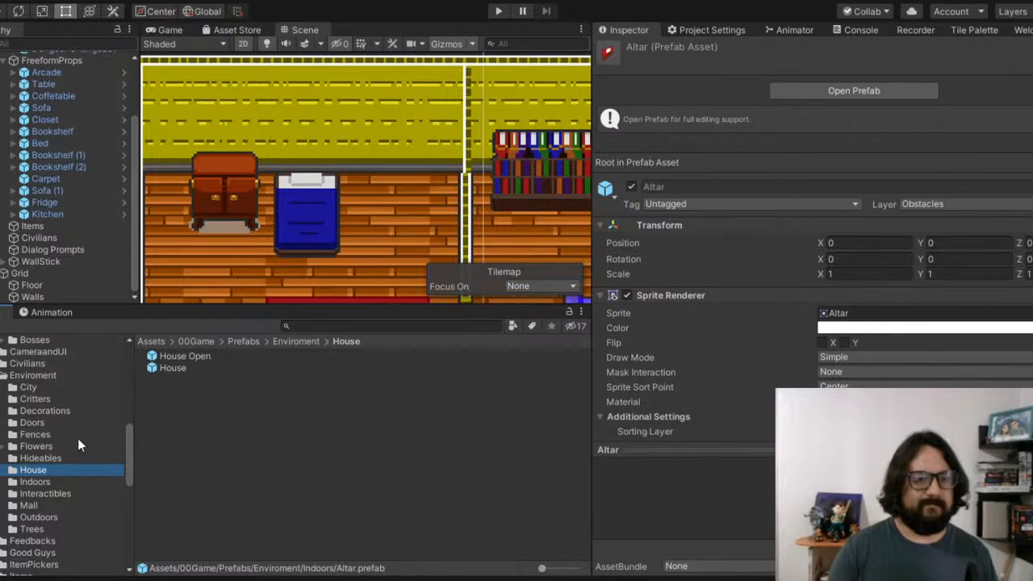
pyautogui.click(41, 495)
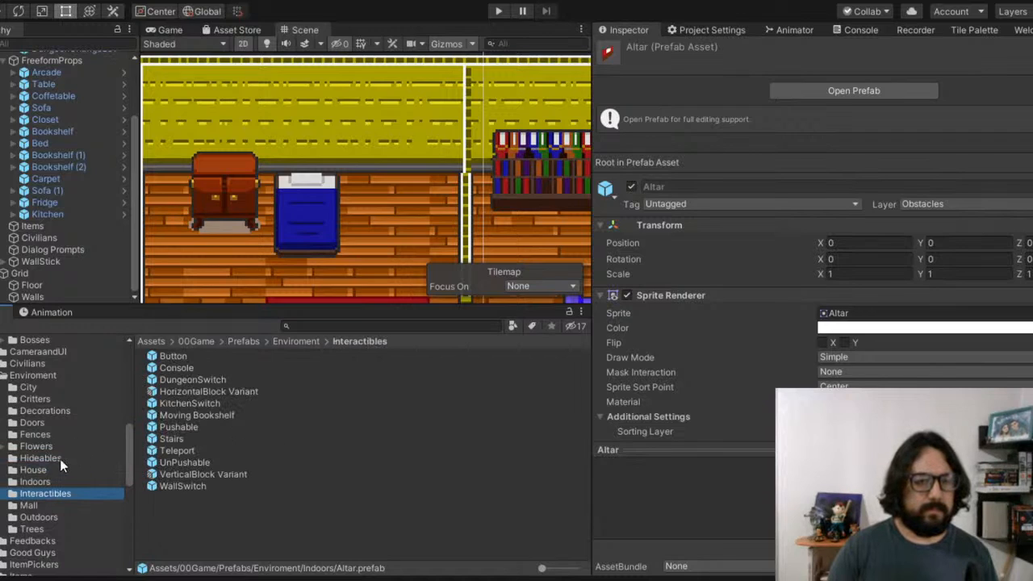
pyautogui.click(33, 506)
pyautogui.click(39, 517)
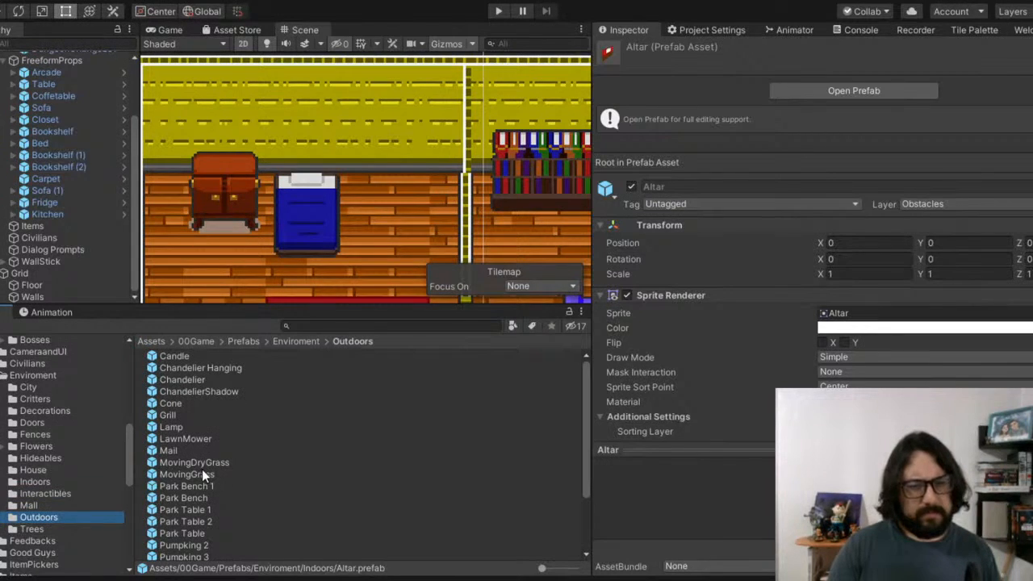
pyautogui.scroll(-3, 202, 469)
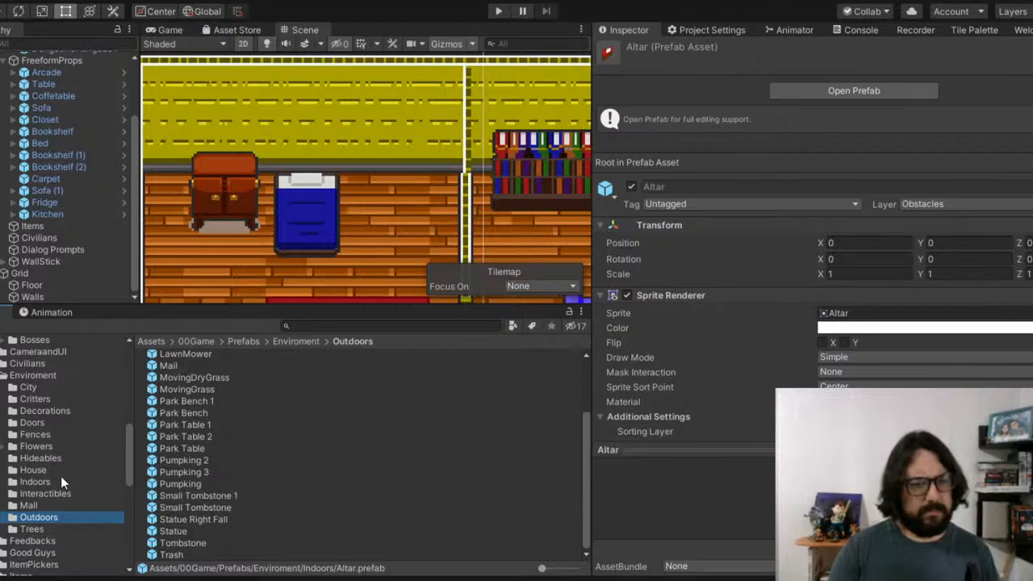
pyautogui.click(31, 387)
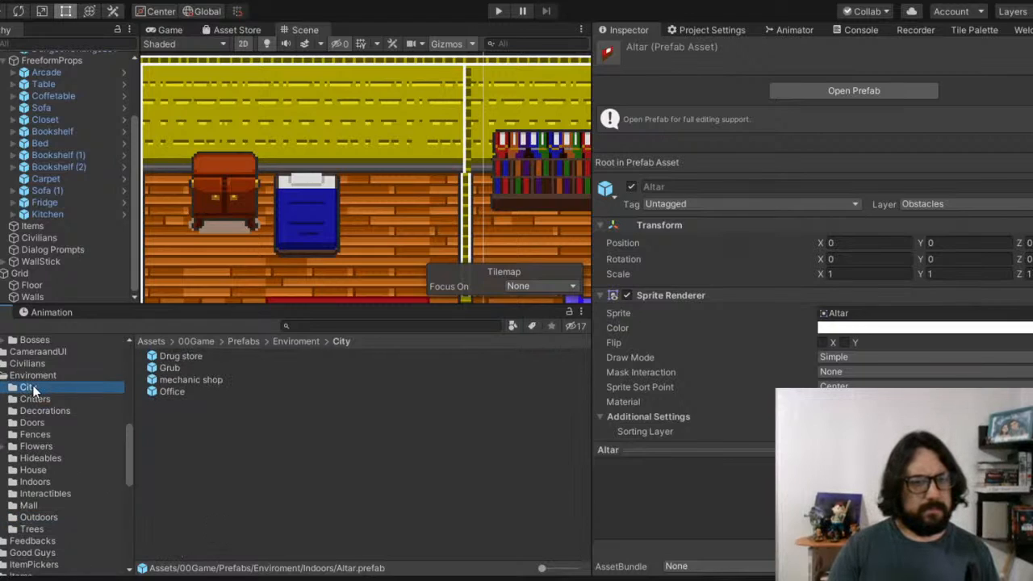
pyautogui.click(37, 401)
pyautogui.click(38, 412)
pyautogui.click(40, 432)
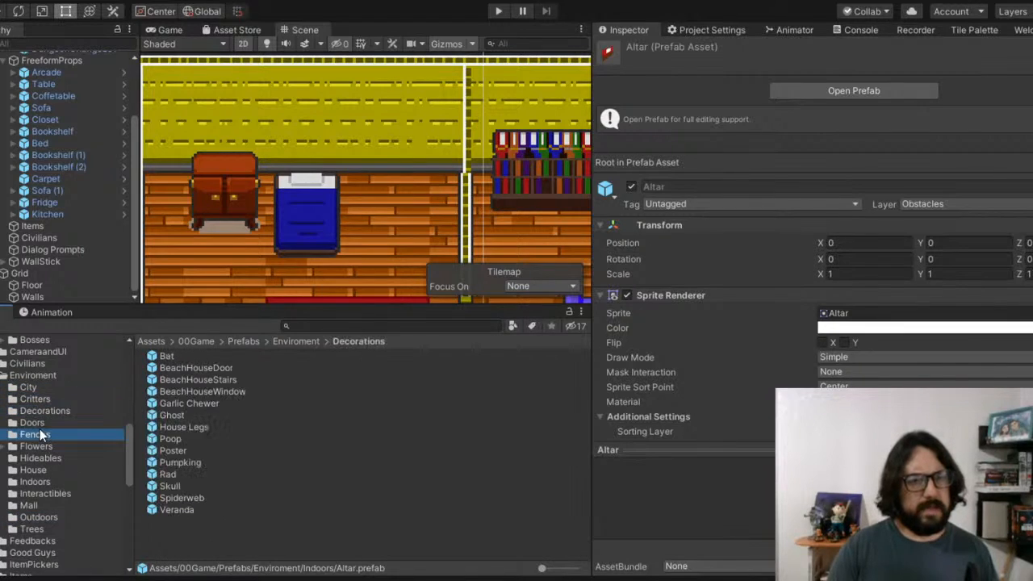
pyautogui.click(41, 446)
pyautogui.click(41, 470)
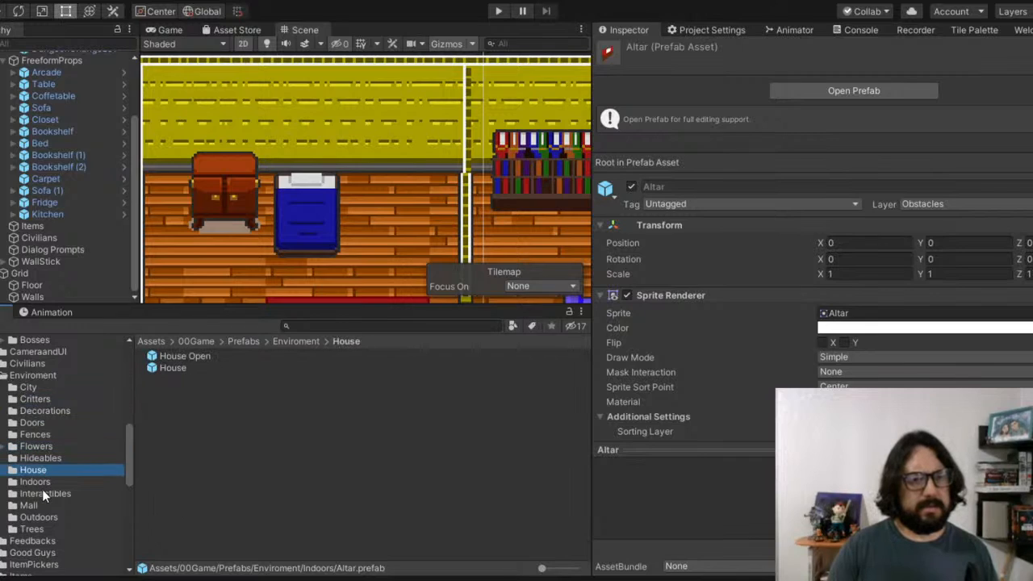
pyautogui.click(43, 493)
# Step: Add the Shelf prefab from the Indoors folder to the scene at the end of the FreeformProps group
pyautogui.click(44, 483)
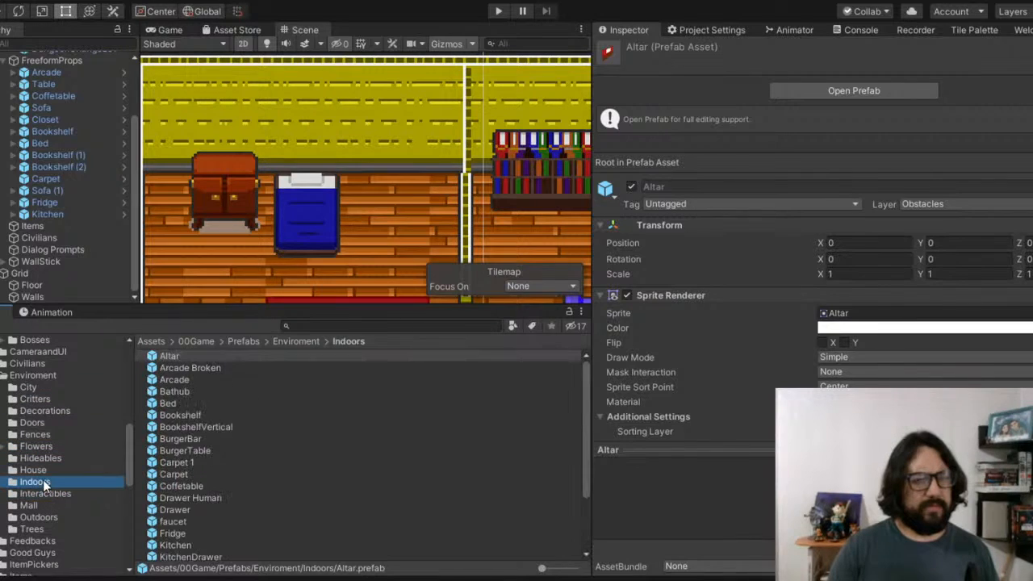
pyautogui.click(186, 461)
pyautogui.scroll(-3, 191, 484)
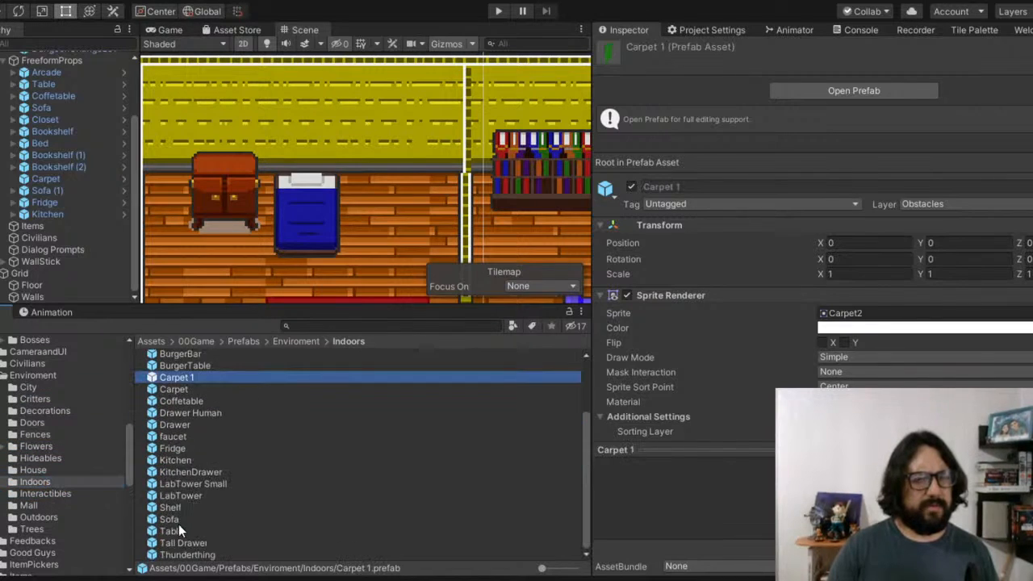
pyautogui.click(178, 521)
pyautogui.click(177, 506)
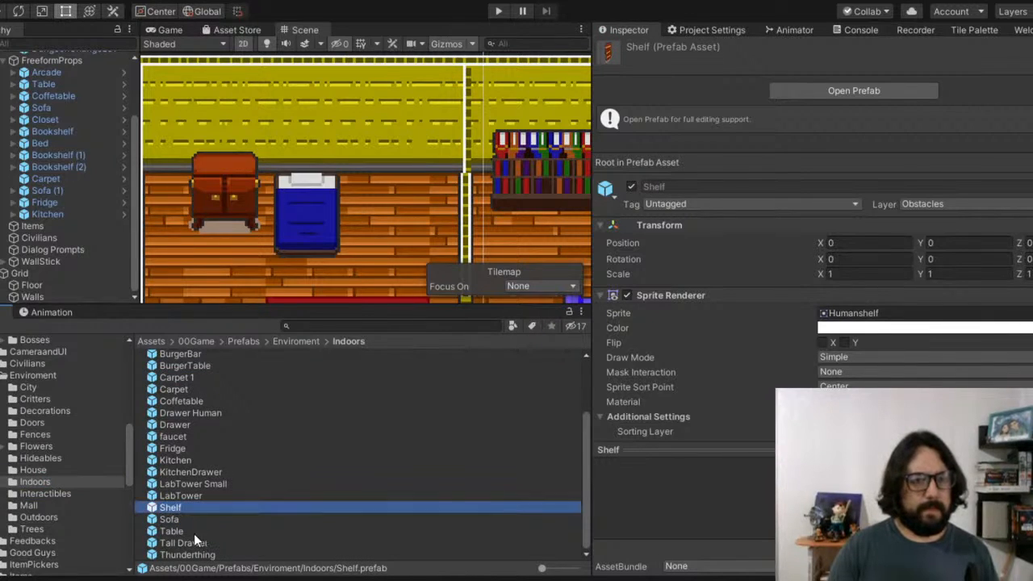
pyautogui.moveTo(182, 507); pyautogui.dragTo(67, 217)
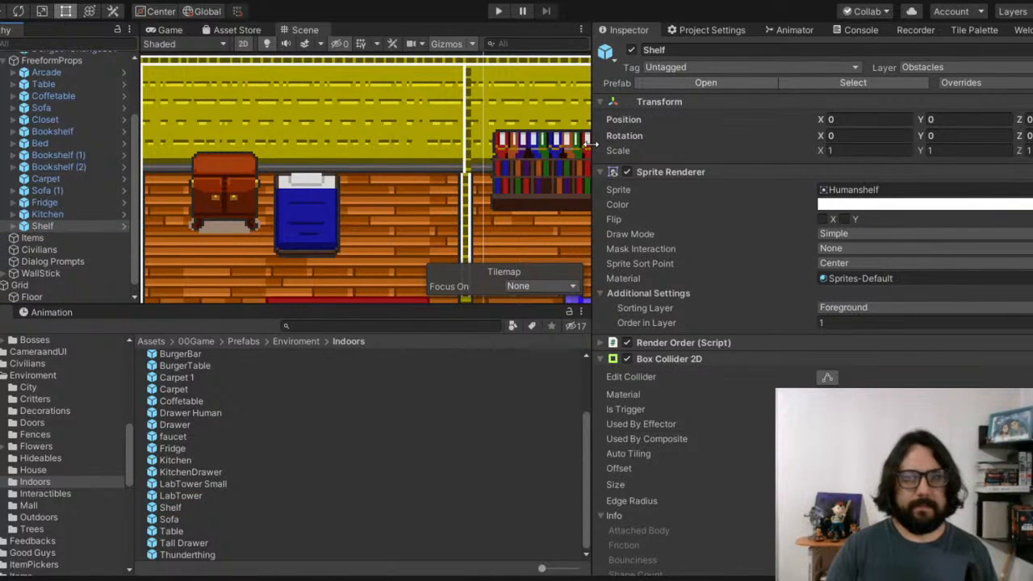
# Step: Move the Shelf from the scene origin into the house's bedroom, at about X 41 and Y -28.3
pyautogui.scroll(-5, 605, 186)
pyautogui.scroll(-10, 475, 139)
pyautogui.moveTo(428, 150); pyautogui.dragTo(337, 184, button='middle')
pyautogui.scroll(-10, 350, 182)
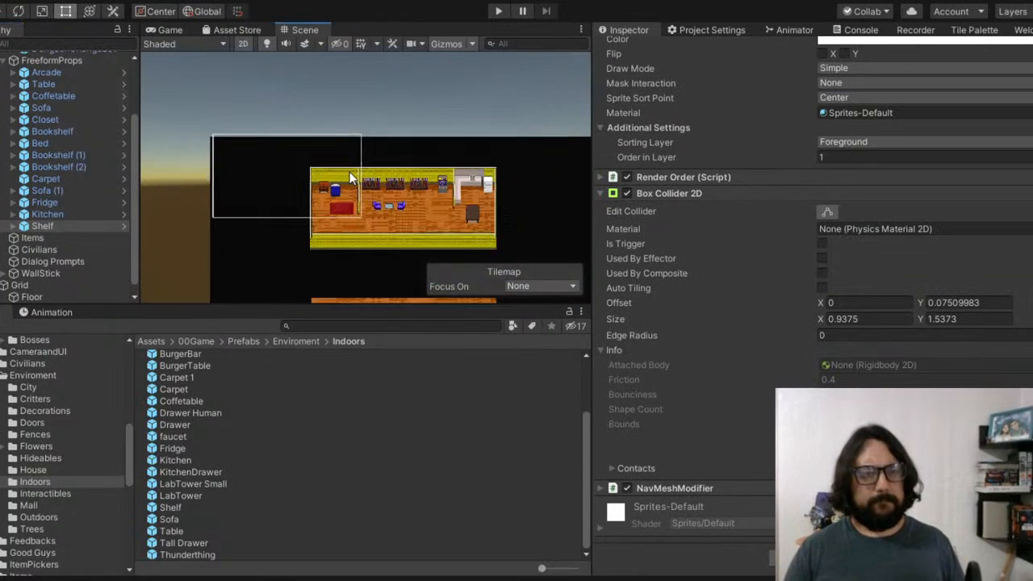
pyautogui.scroll(-5, 349, 169)
pyautogui.scroll(10, 852, 59)
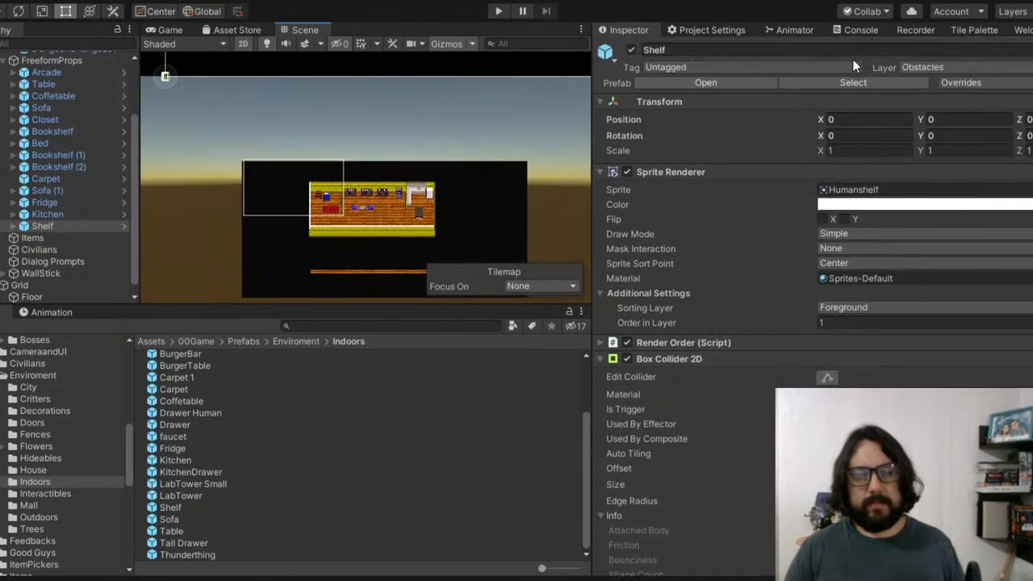
pyautogui.moveTo(831, 118); pyautogui.dragTo(960, 121)
pyautogui.moveTo(504, 186); pyautogui.dragTo(668, 194)
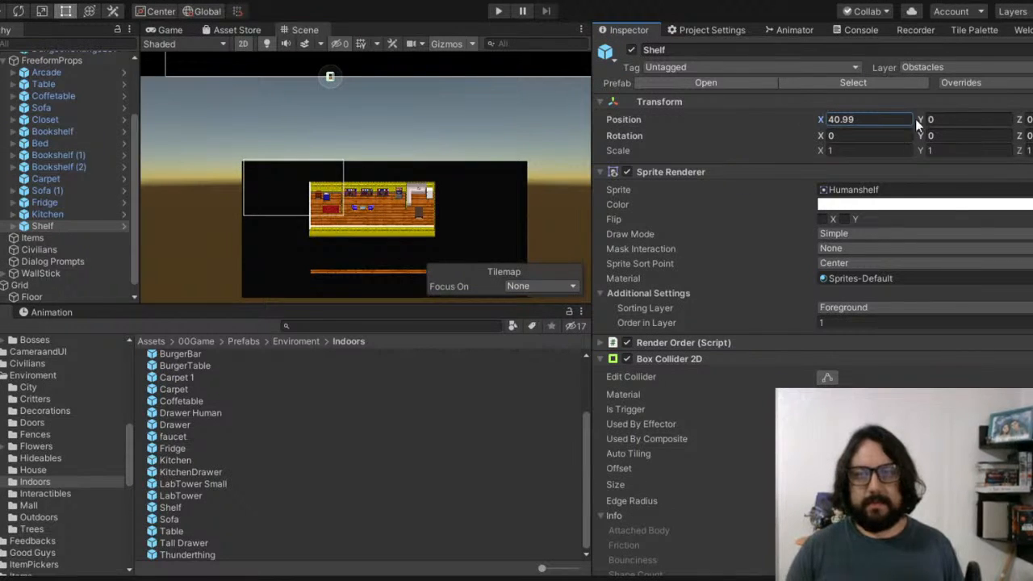
pyautogui.moveTo(924, 120); pyautogui.dragTo(238, 187)
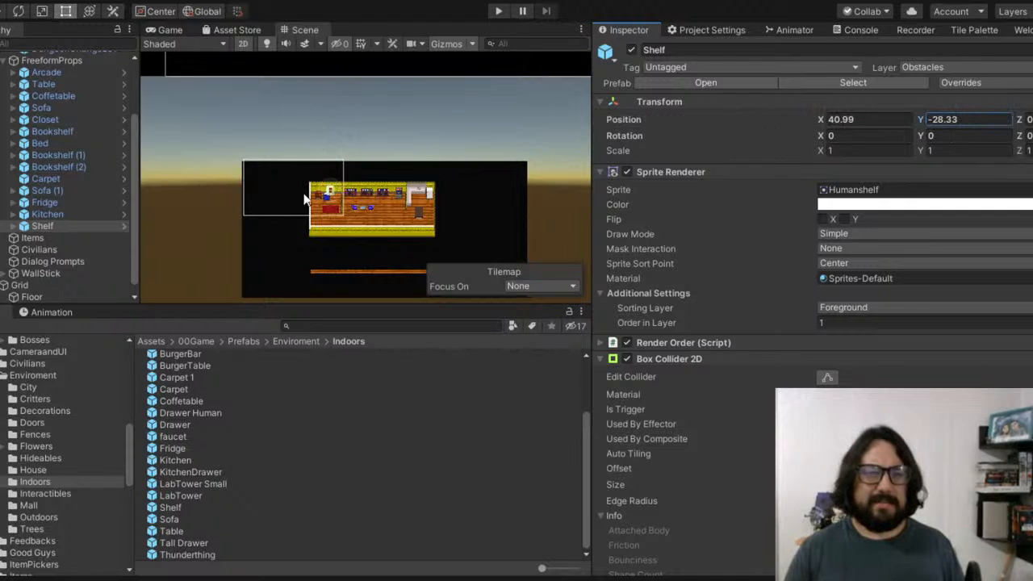
# Step: Place the Shelf against the back wall between the bed and the partition, with position X 42 and Y -29
pyautogui.scroll(10, 299, 199)
pyautogui.scroll(8, 353, 206)
pyautogui.moveTo(389, 181); pyautogui.dragTo(429, 205)
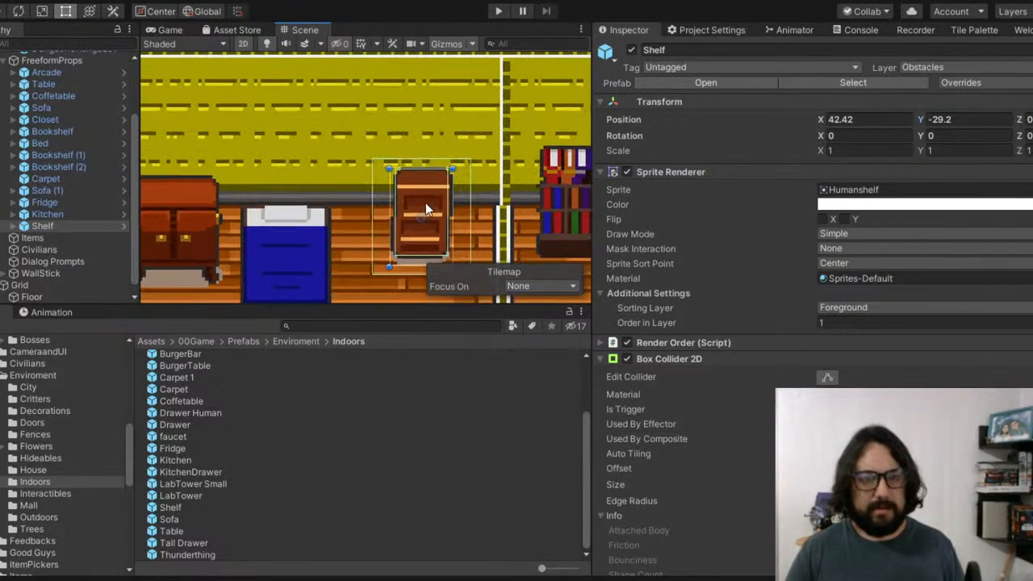
pyautogui.moveTo(426, 203); pyautogui.dragTo(393, 147, button='middle')
pyautogui.click(980, 119)
pyautogui.write('-2')
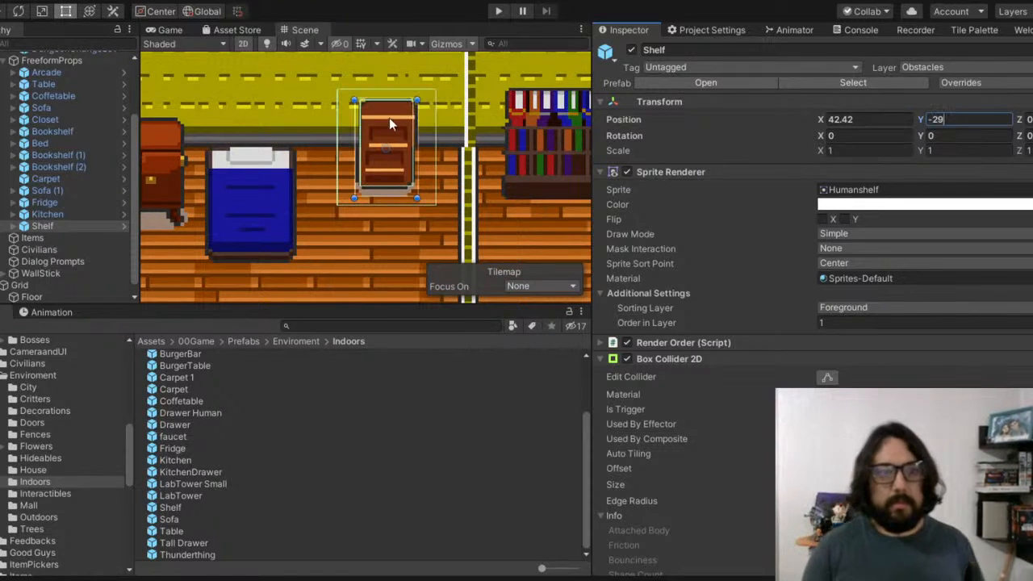
pyautogui.click(862, 120)
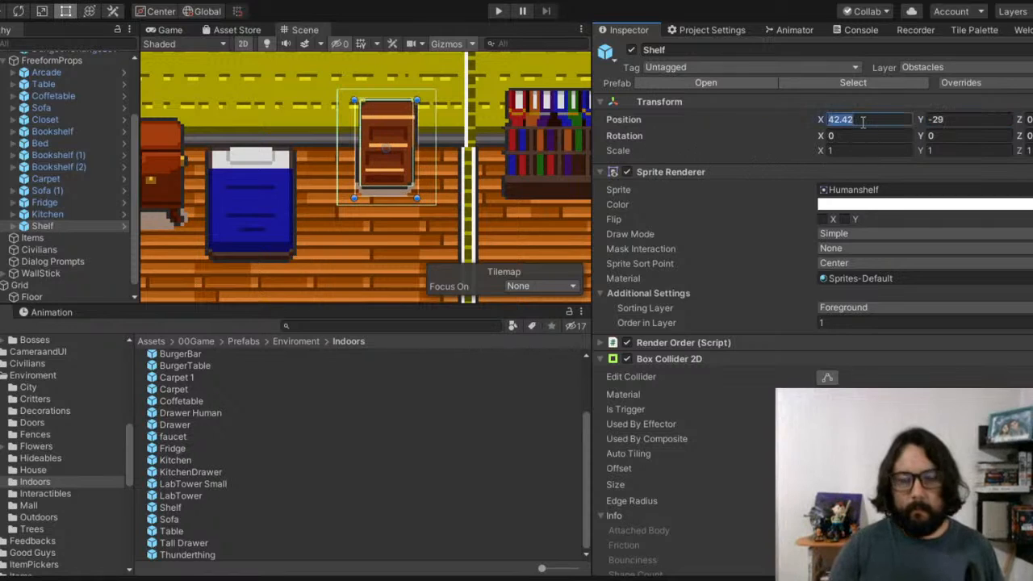
pyautogui.write('42')
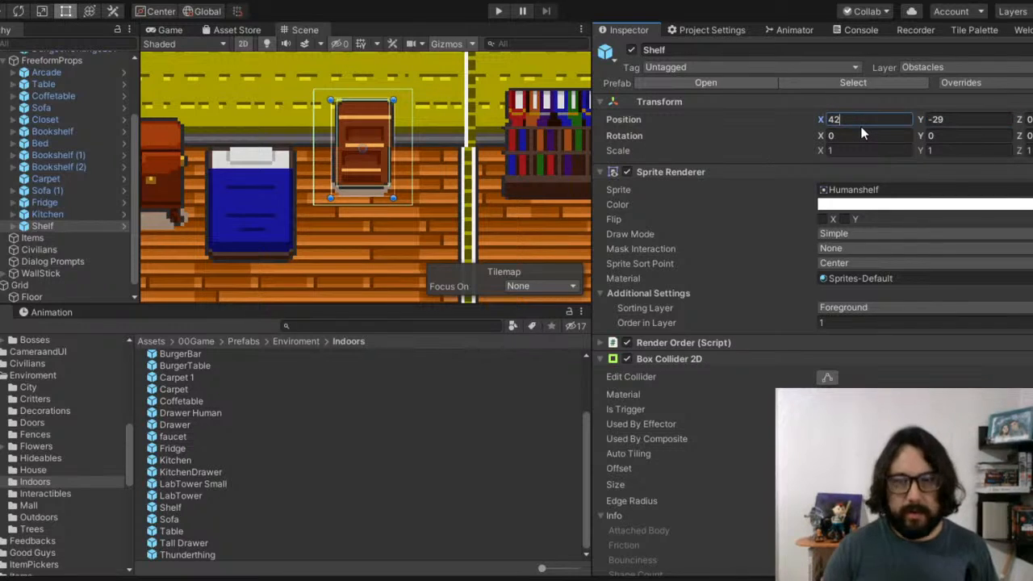
pyautogui.write('.5')
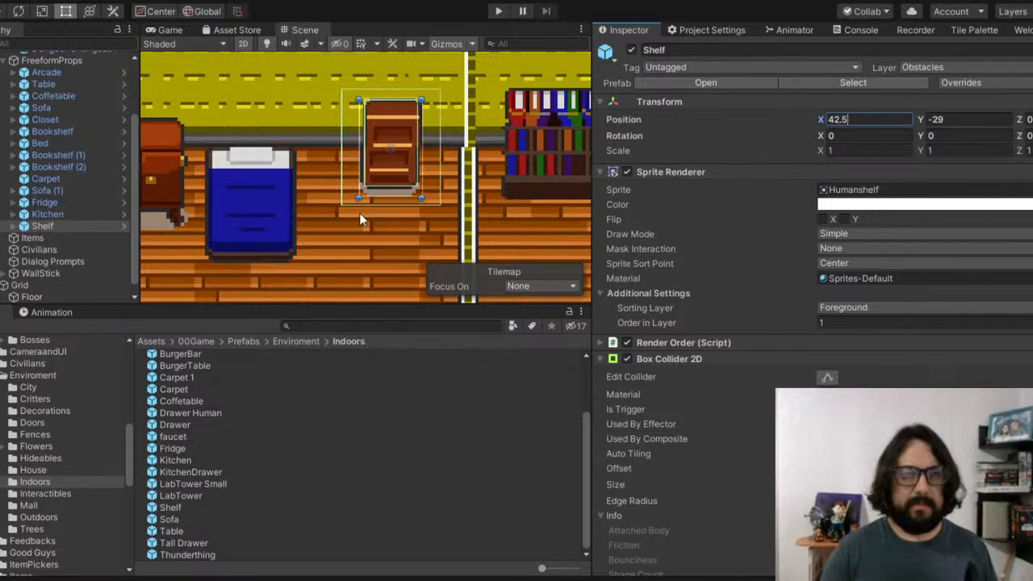
pyautogui.press('BackSpace')
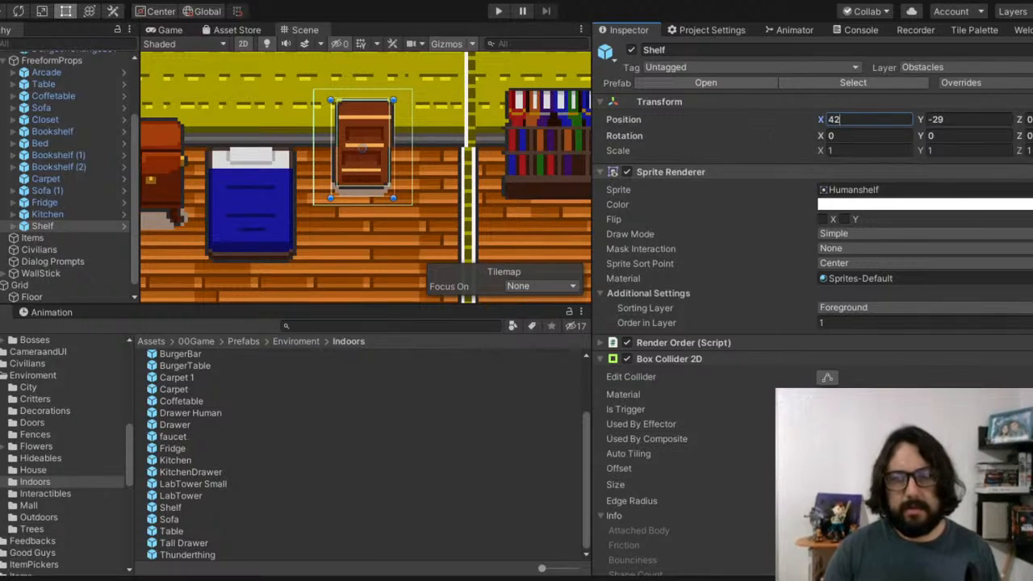
# Step: Replace the Shelf's Humanshelf sprite with the white shelf sprite
pyautogui.click(1032, 190)
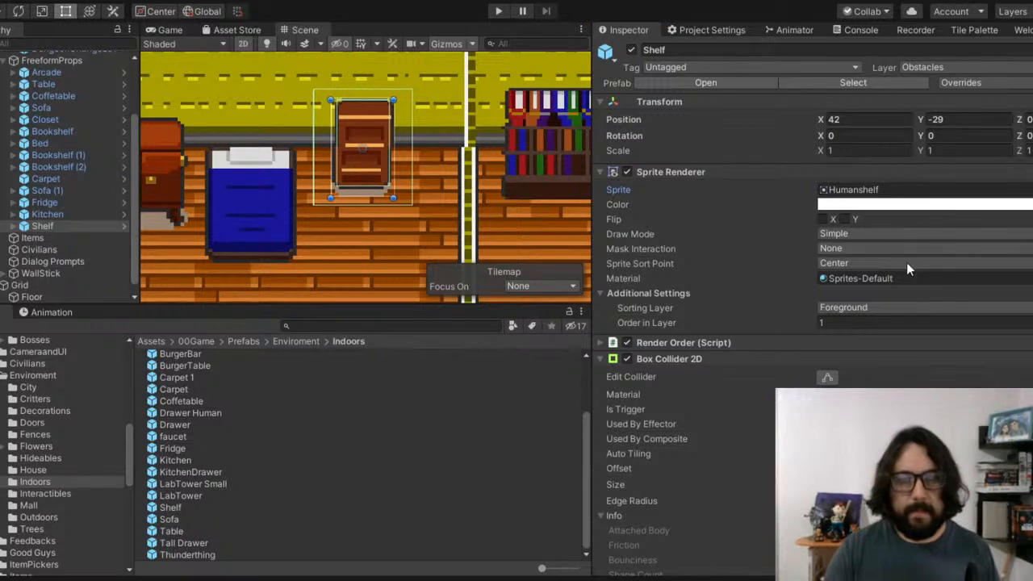
pyautogui.hotkey('ctrl', 'z')
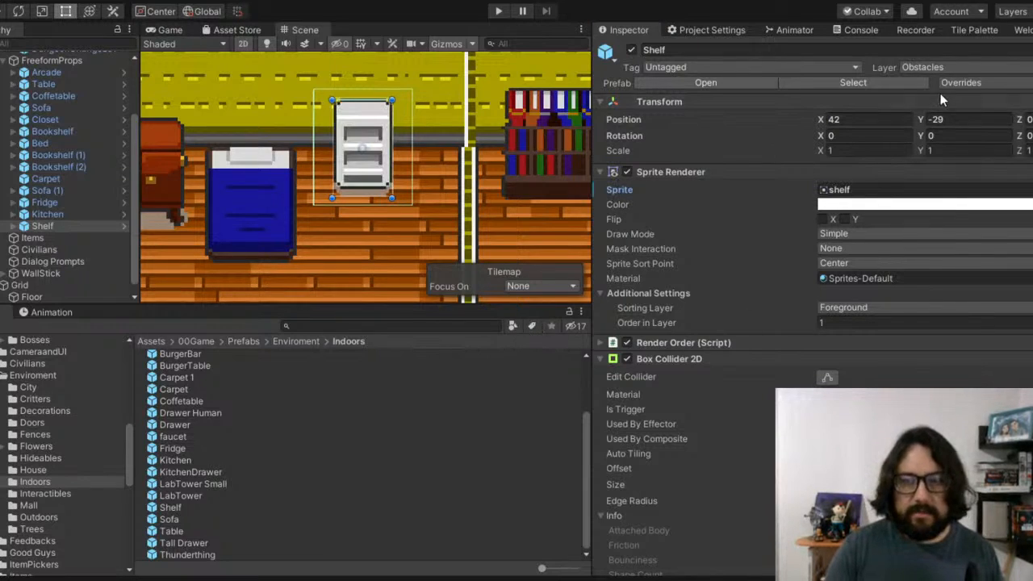
# Step: Review the furniture layout across the bedroom, living room and kitchen in the scene
pyautogui.scroll(-5, 420, 194)
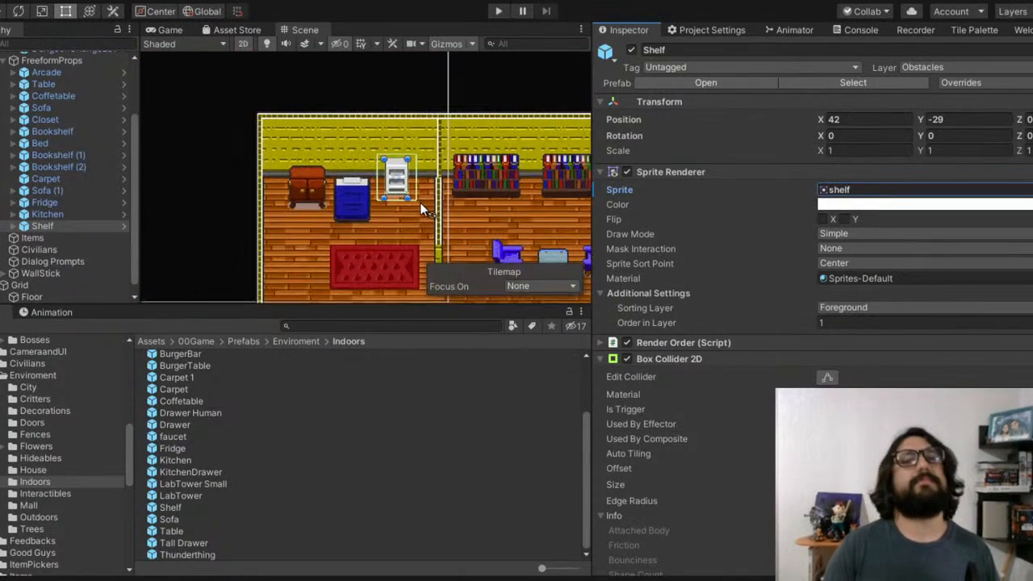
pyautogui.moveTo(451, 171); pyautogui.dragTo(246, 155, button='middle')
pyautogui.moveTo(323, 157); pyautogui.dragTo(169, 136, button='middle')
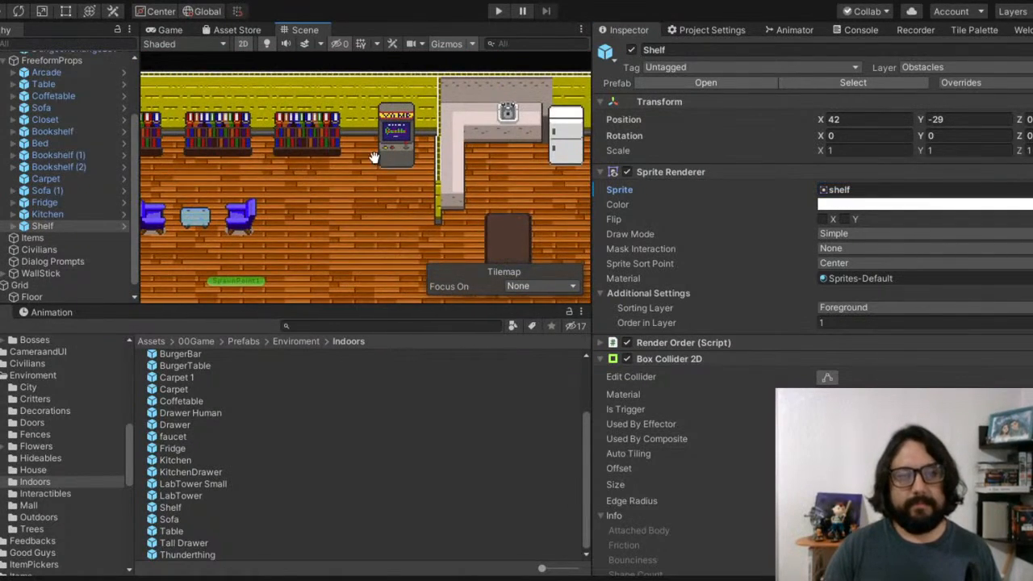
pyautogui.moveTo(380, 157); pyautogui.dragTo(190, 126, button='middle')
pyautogui.moveTo(313, 147); pyautogui.dragTo(346, 171, button='middle')
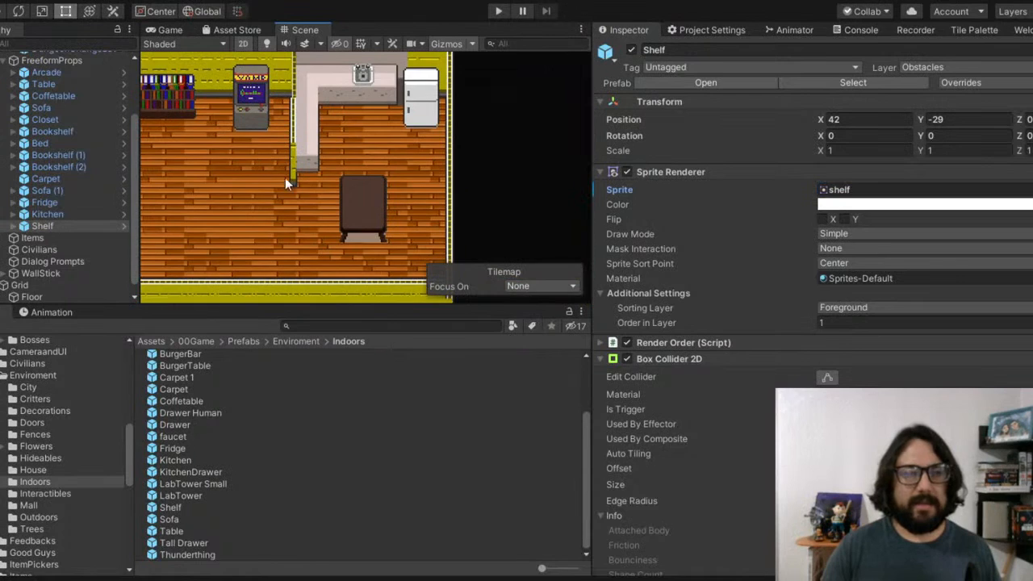
pyautogui.moveTo(283, 181); pyautogui.dragTo(380, 153, button='middle')
pyautogui.moveTo(159, 191); pyautogui.dragTo(279, 193, button='middle')
pyautogui.scroll(3, 281, 181)
pyautogui.scroll(-7, 300, 185)
# Step: Start a playtest and walk the character from the spawn point past the sofas to the bedroom partition
pyautogui.click(495, 12)
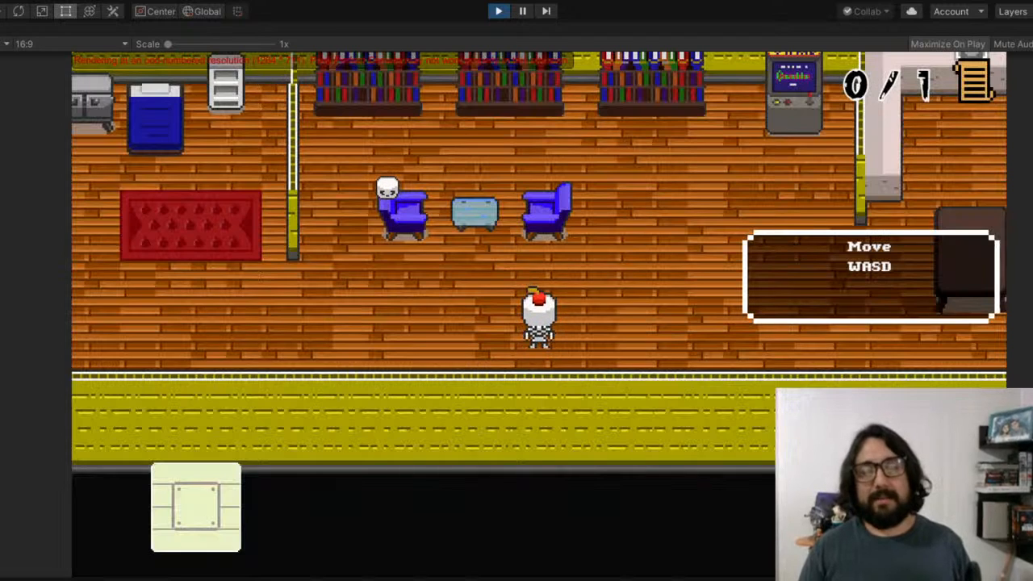
pyautogui.press('w')
pyautogui.press('a')
pyautogui.press('a')
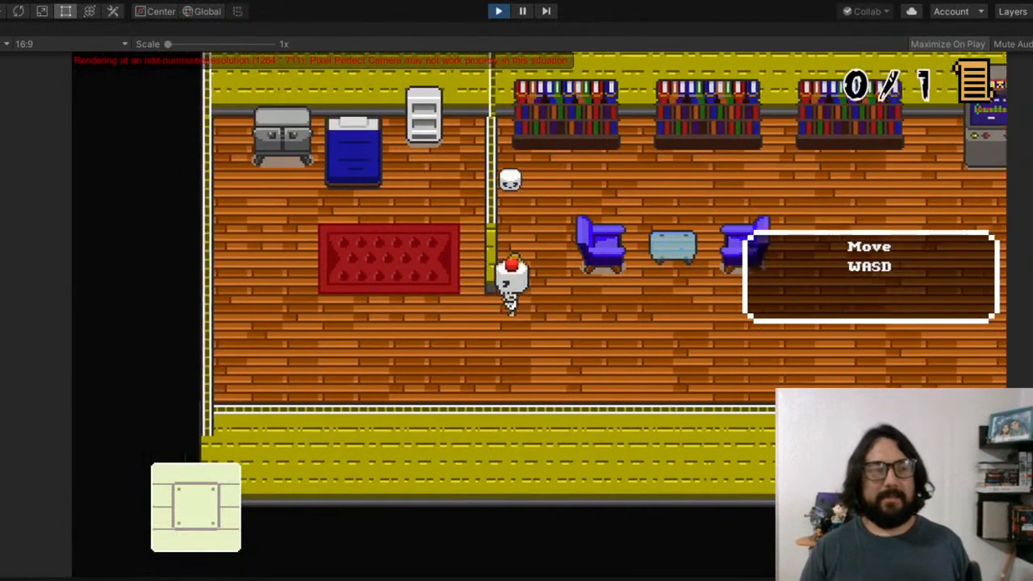
# Step: Walk the character around the bedroom to test the partition, shelf, bed, closet and carpet, heading back toward the living room
pyautogui.press('w')
pyautogui.press('w')
pyautogui.press('d')
pyautogui.press('s')
pyautogui.press('a')
pyautogui.press('a')
pyautogui.press('w')
pyautogui.press('s')
pyautogui.press('d')
pyautogui.press('s')
pyautogui.press('d')
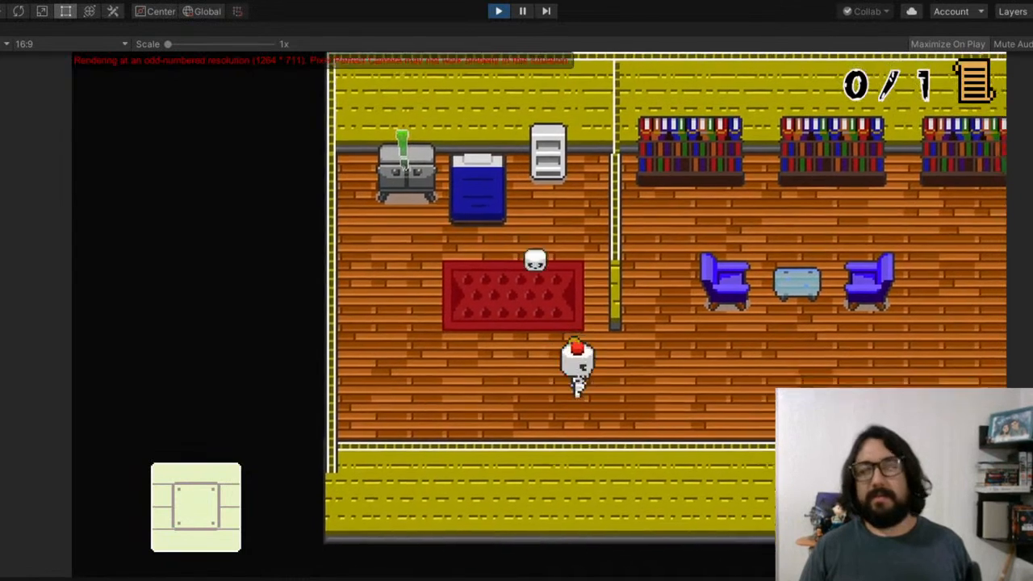
# Step: Walk the character along the living room bookshelves toward the arcade machine to test their placement and collisions
pyautogui.press('w')
pyautogui.press('d')
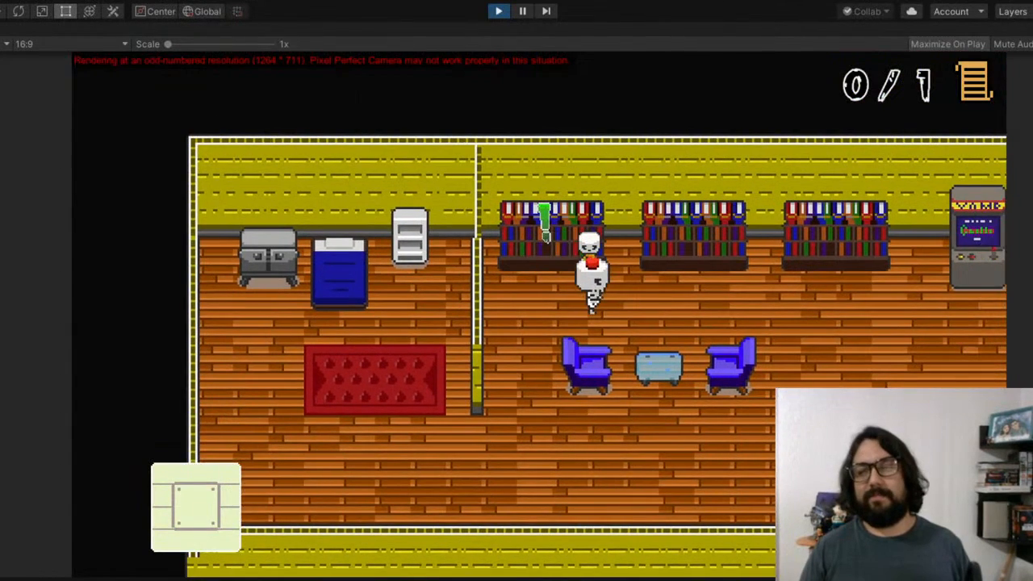
pyautogui.press('d')
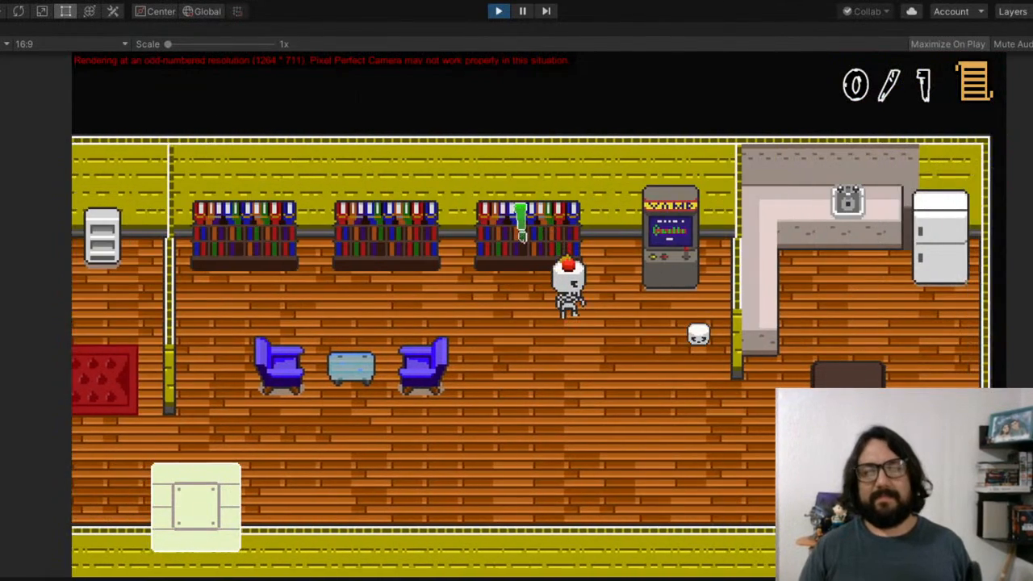
pyautogui.press('s')
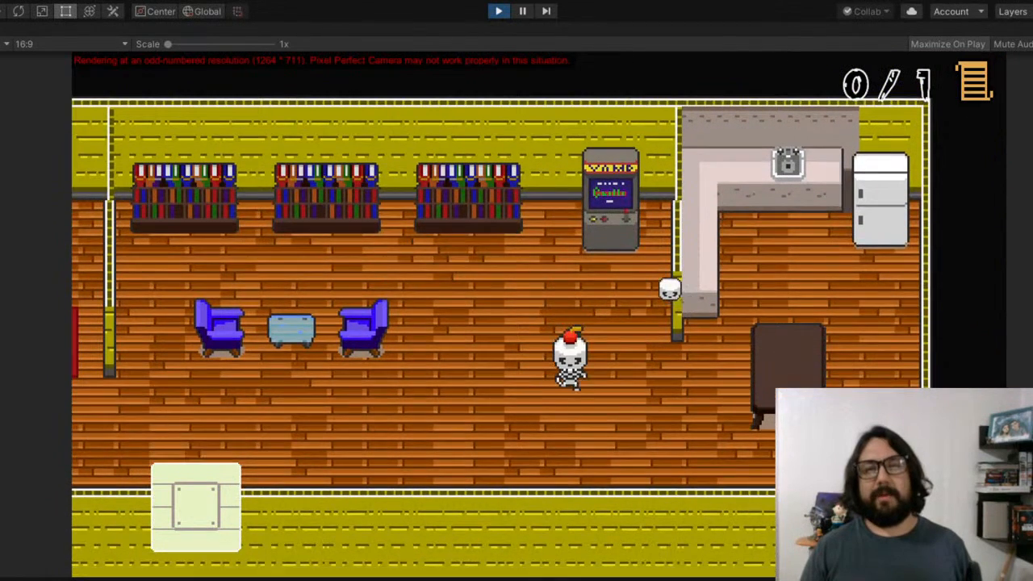
# Step: Walk the character through the kitchen past the counter, fridge and table, return to the living room and end the playtest
pyautogui.press('d')
pyautogui.press('w')
pyautogui.press('w')
pyautogui.press('d')
pyautogui.press('s')
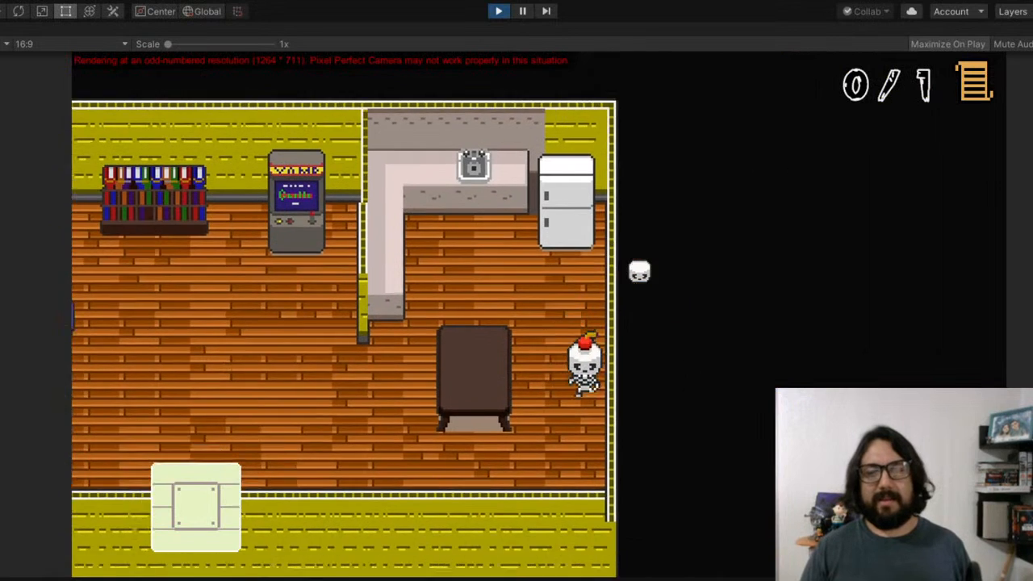
pyautogui.press('a')
pyautogui.press('w')
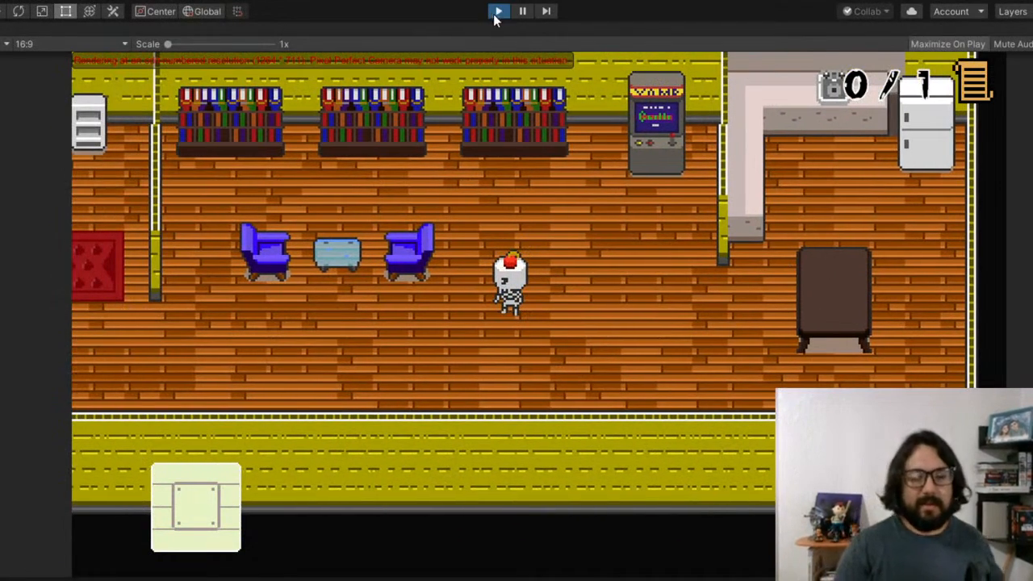
pyautogui.click(499, 11)
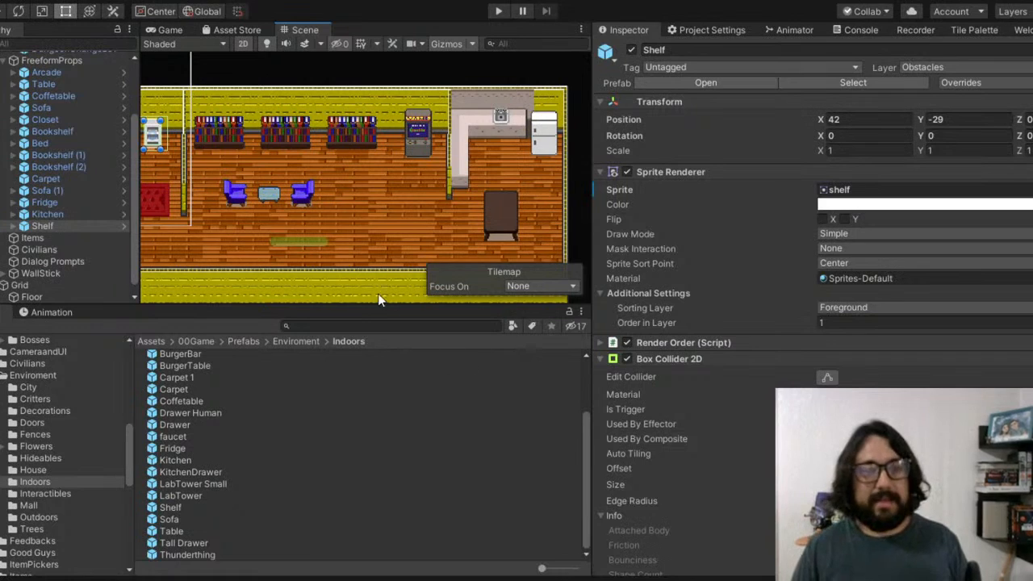
pyautogui.scroll(3, 58, 152)
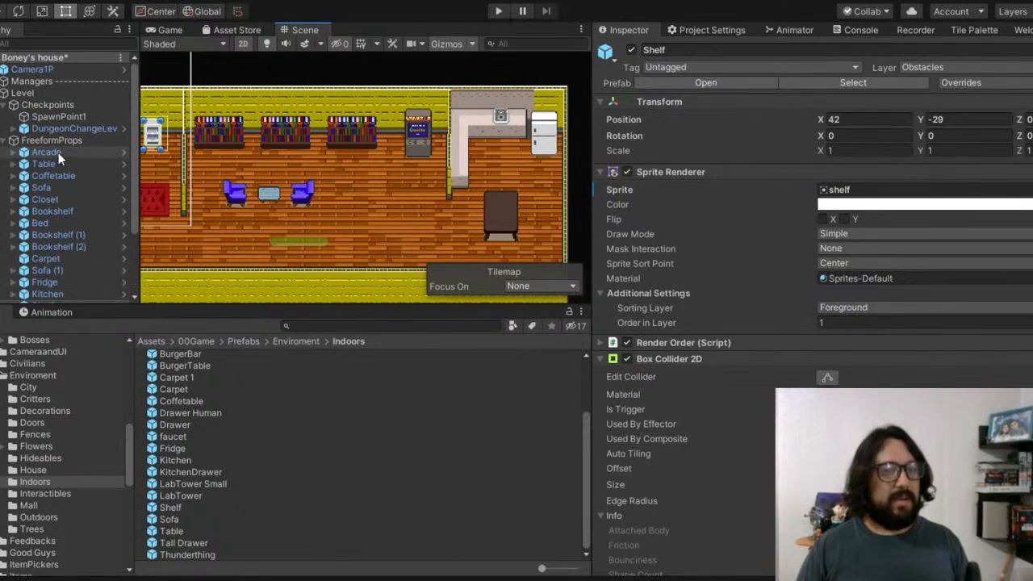